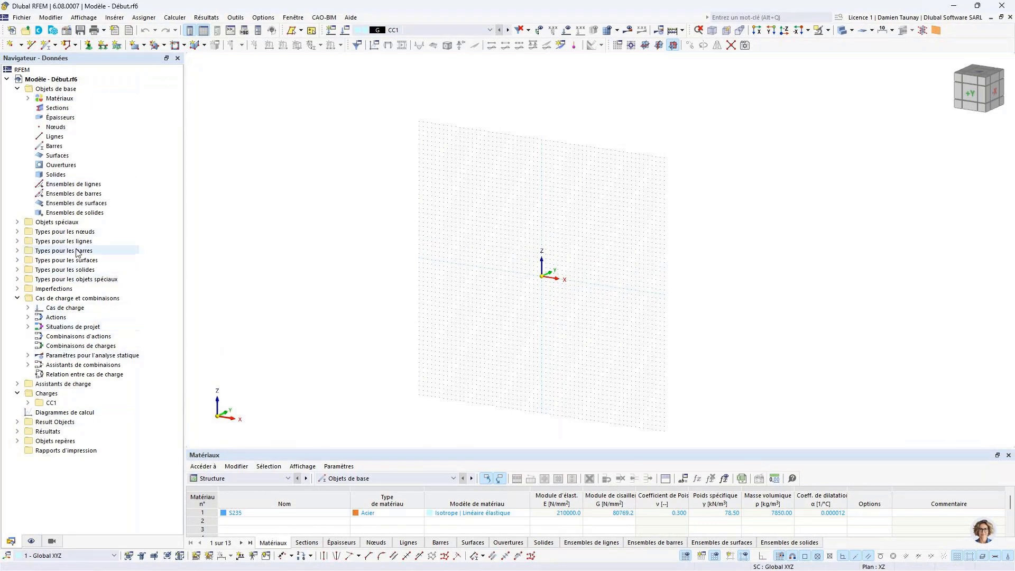
# Step: Review the model's base data, including the add-on modules, the active standards, and the parameters and axis orientation options
pyautogui.rightClick(48, 81)
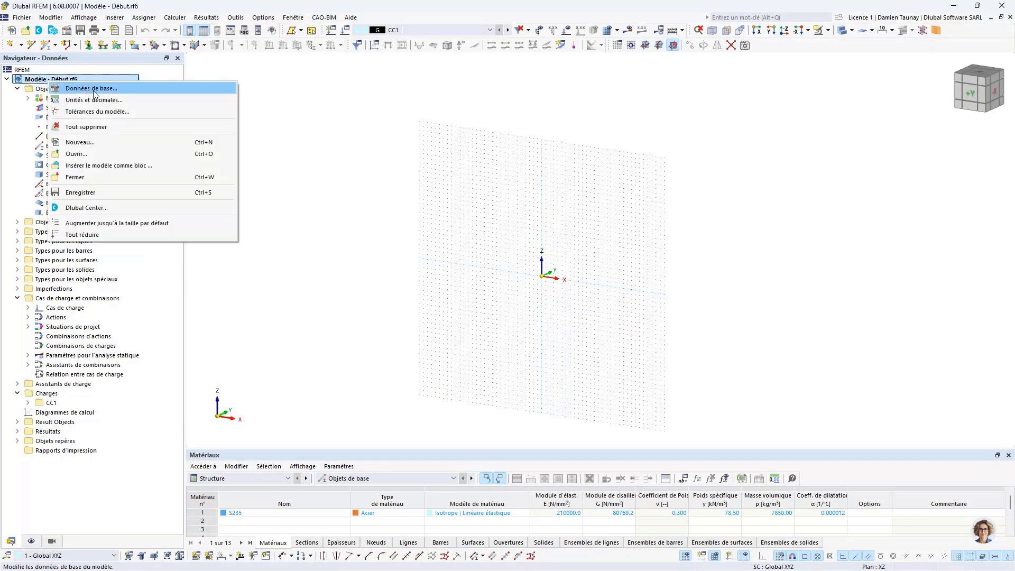
pyautogui.click(82, 90)
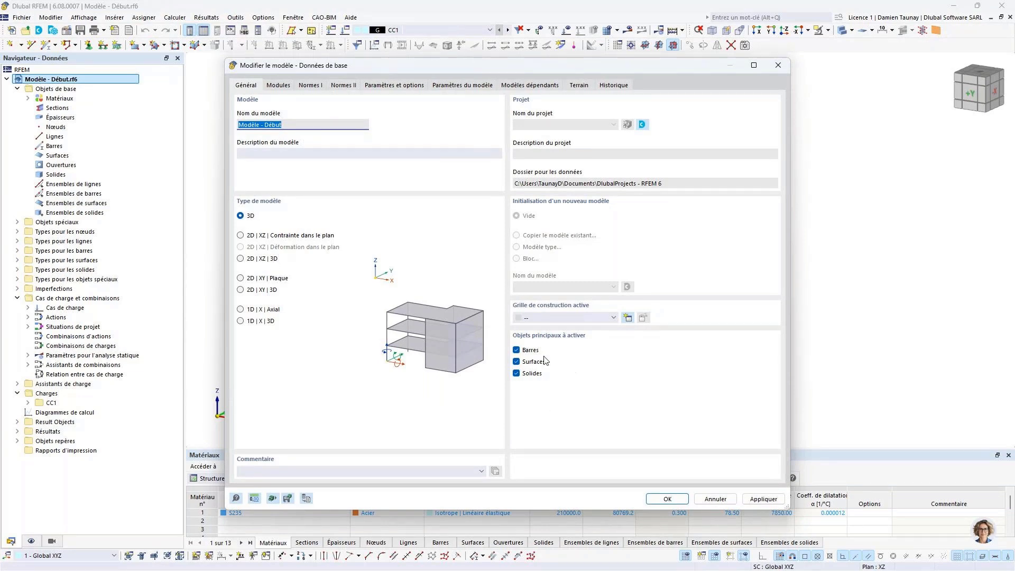
pyautogui.click(281, 86)
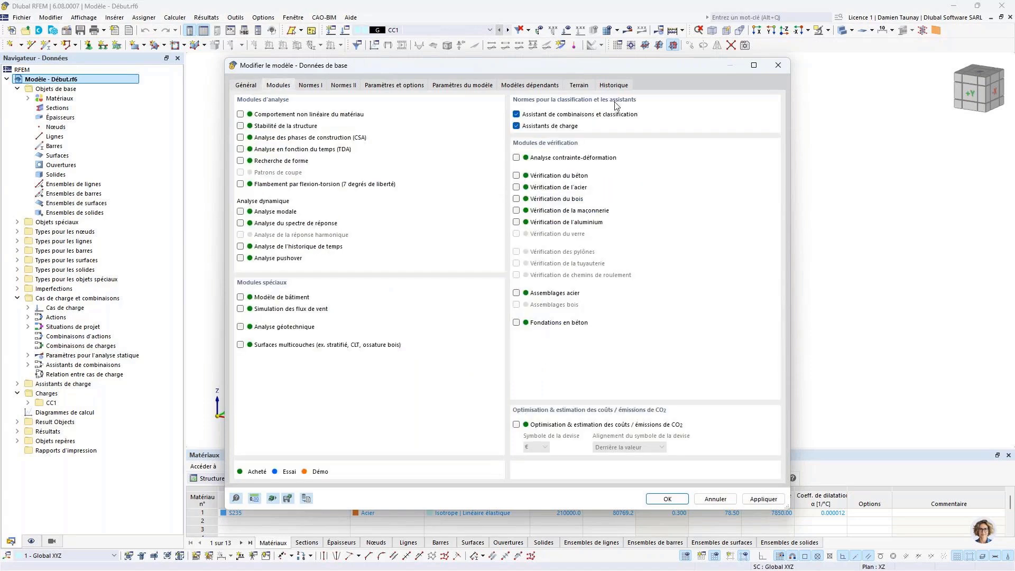
pyautogui.click(315, 87)
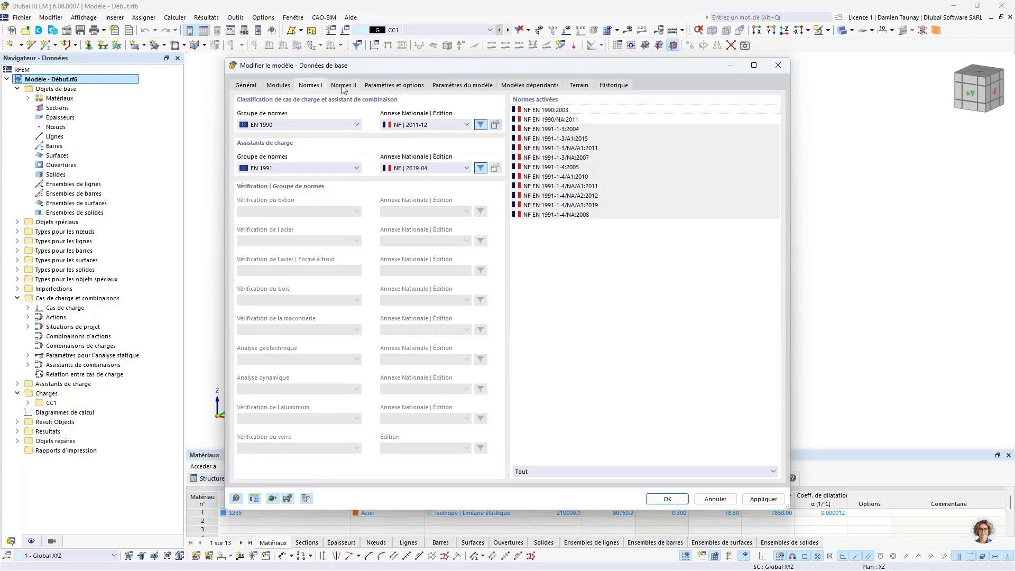
pyautogui.click(396, 85)
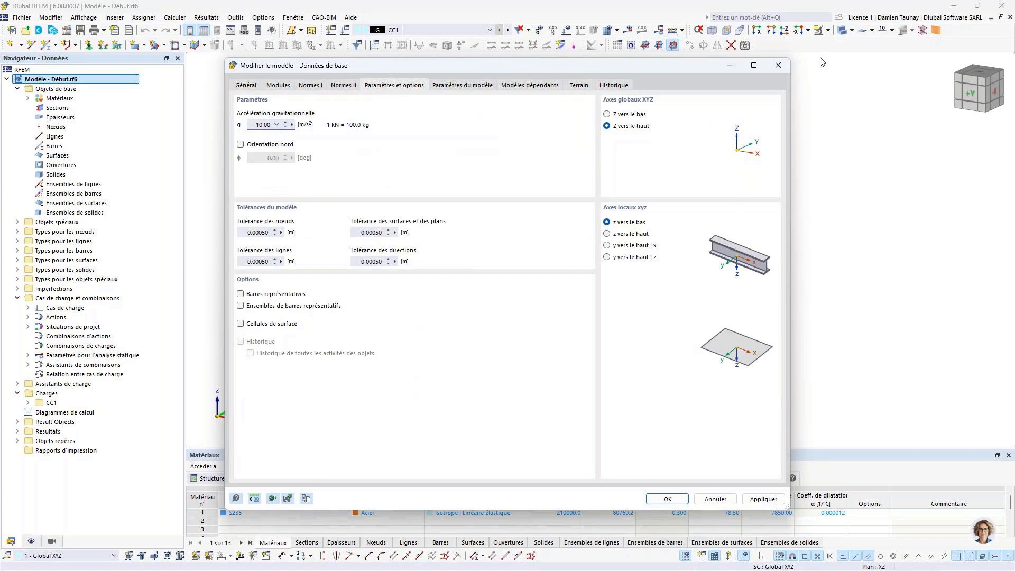
pyautogui.click(775, 66)
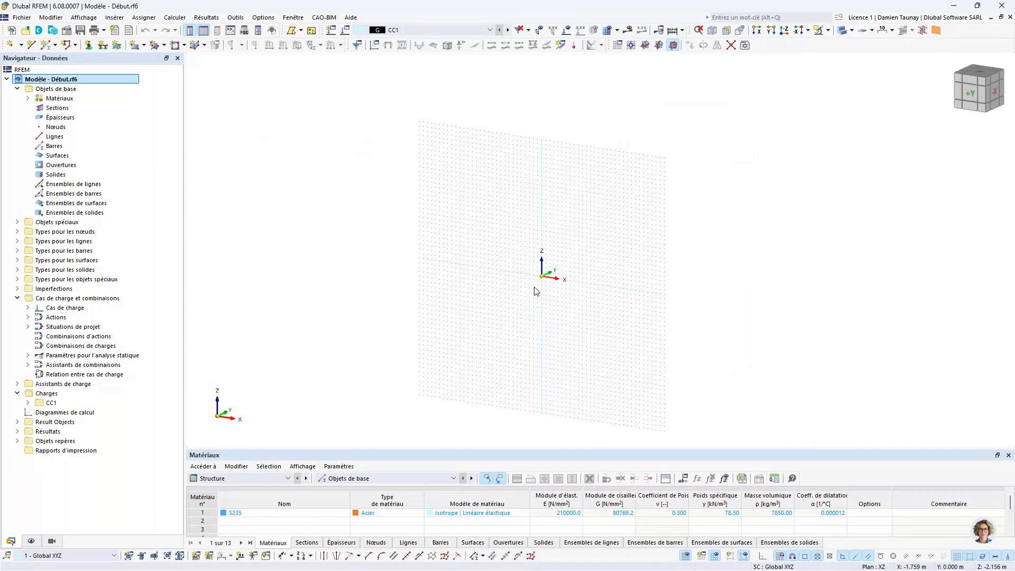
# Step: Start a DXF import of the file "DXF modèle solide - OK" into the active model, with m as the DXF length unit
pyautogui.scroll(2, 689, 259)
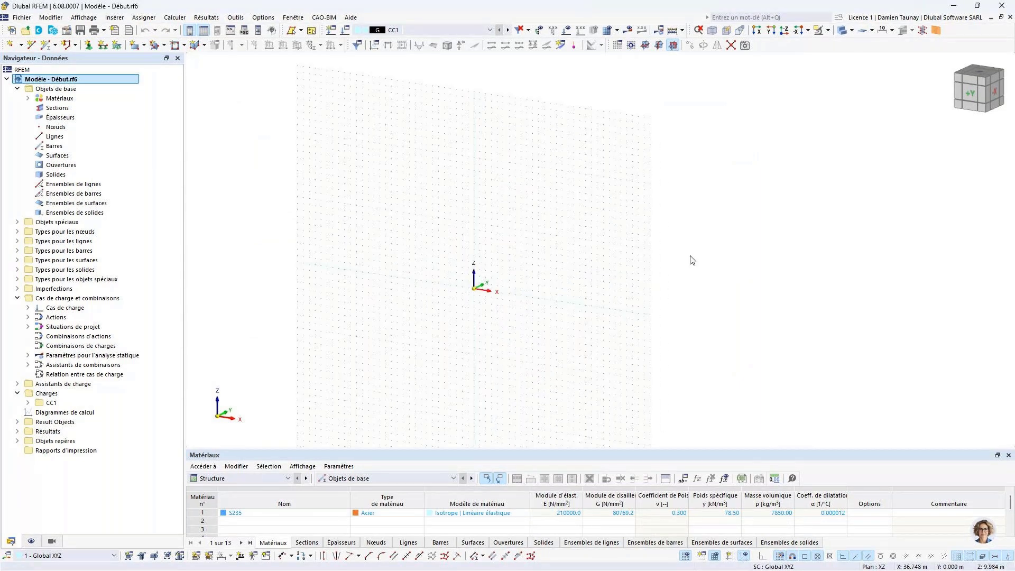
pyautogui.scroll(-1, 658, 278)
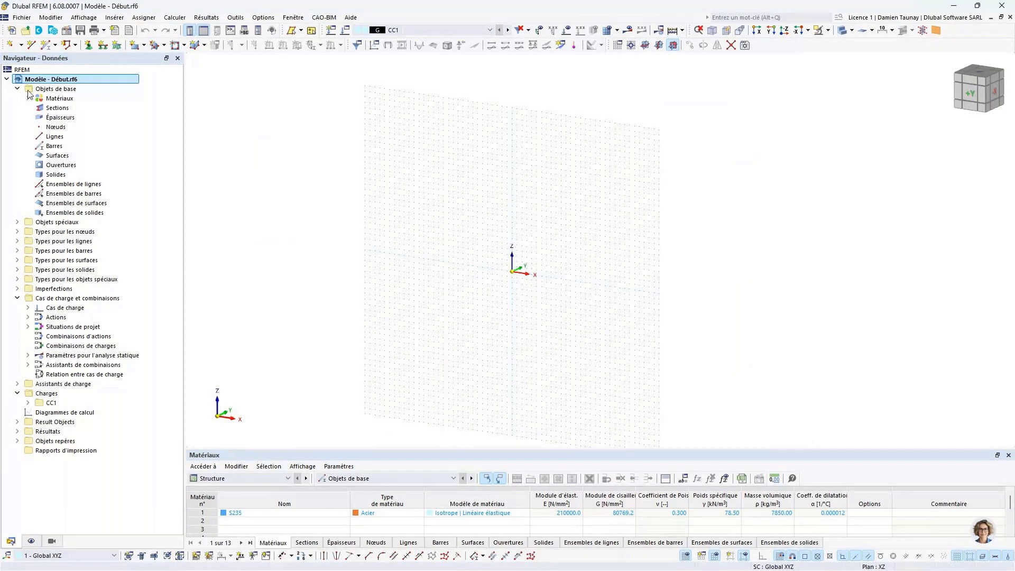
pyautogui.click(22, 17)
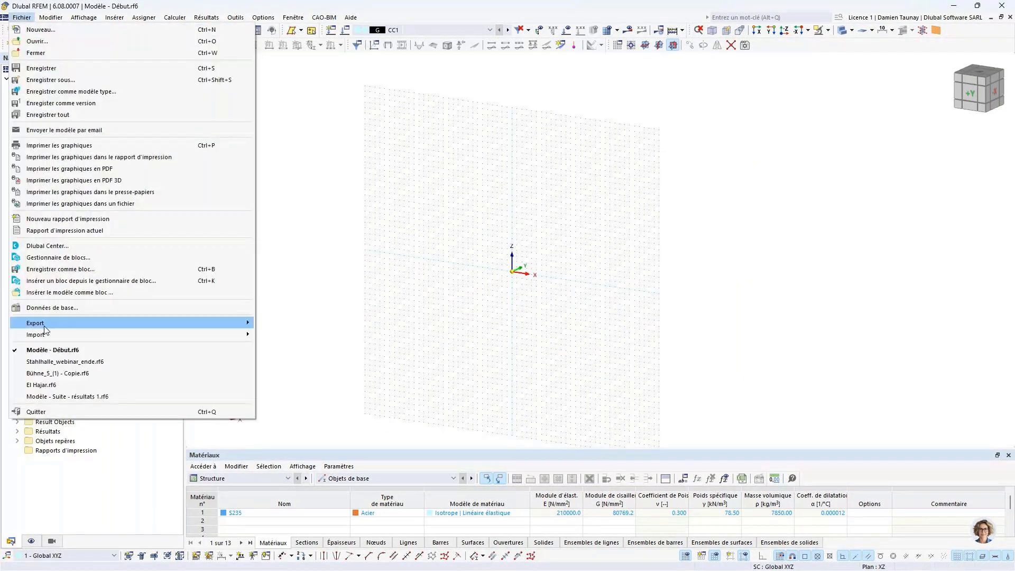
pyautogui.moveTo(49, 337)
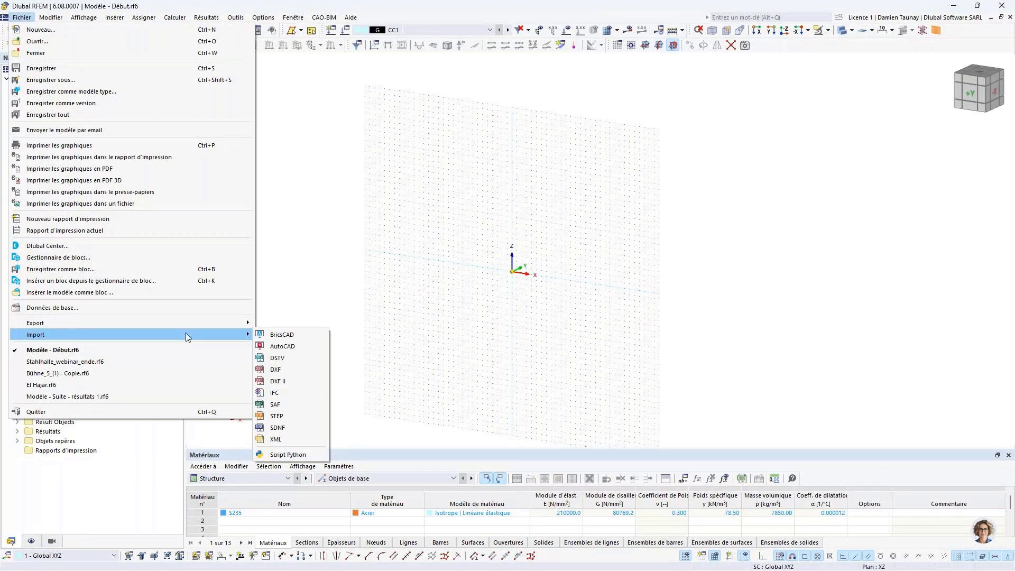
pyautogui.click(275, 368)
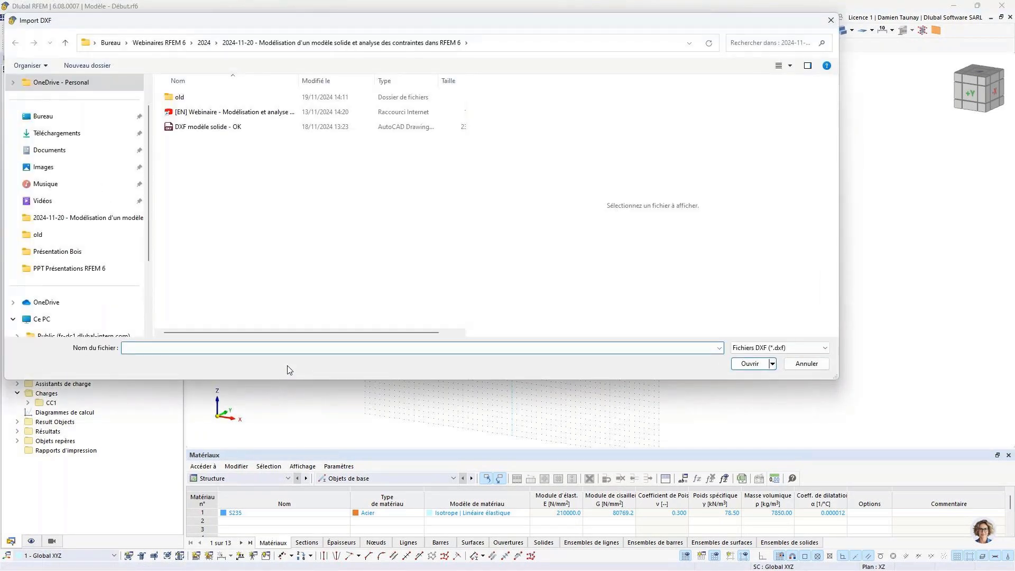
pyautogui.click(189, 127)
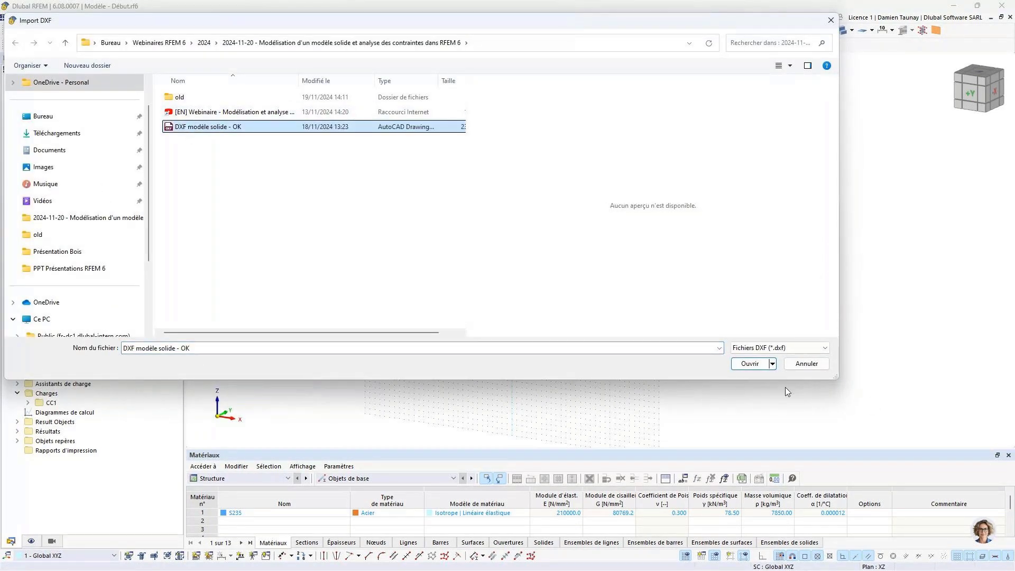
pyautogui.click(745, 363)
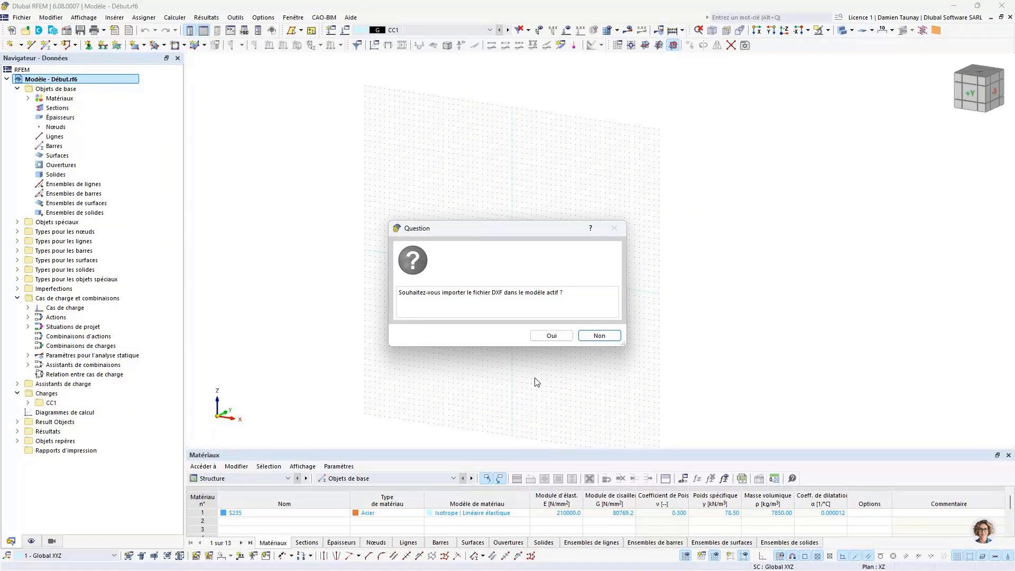
pyautogui.click(550, 337)
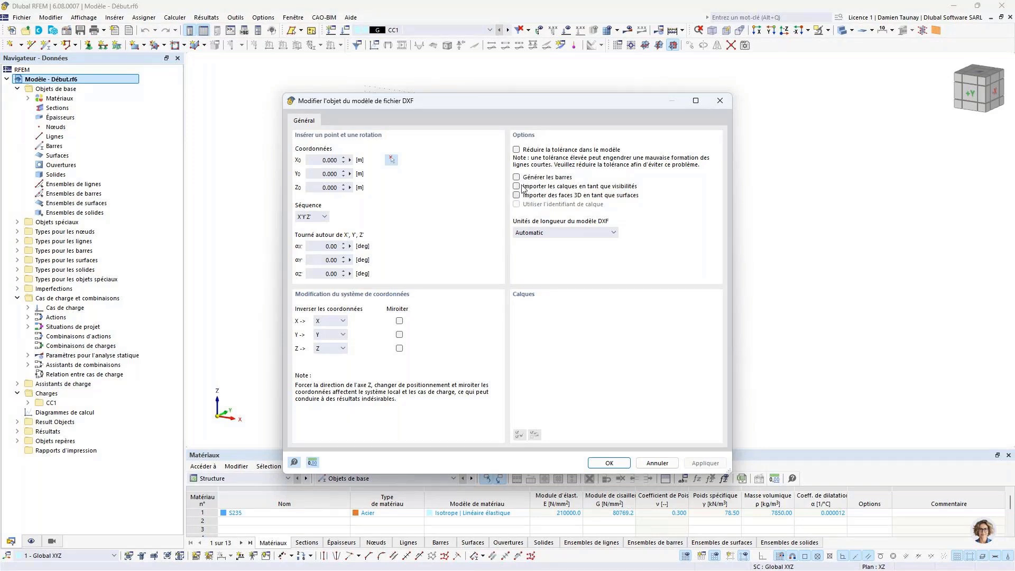
pyautogui.click(614, 233)
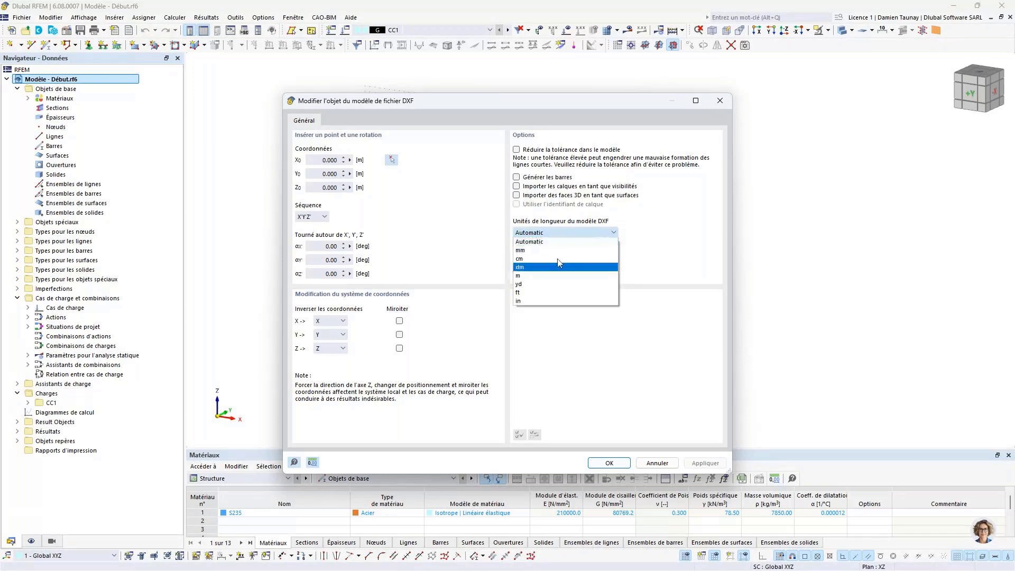
pyautogui.click(540, 276)
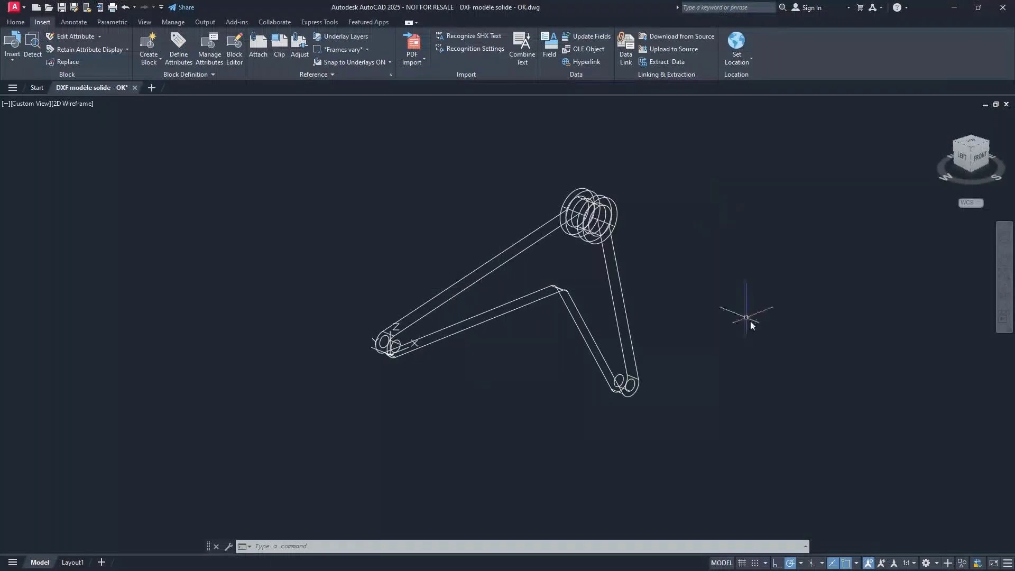
# Step: Switch to AutoCAD and check the length units of the source drawing
pyautogui.click(757, 260)
pyautogui.write('u')
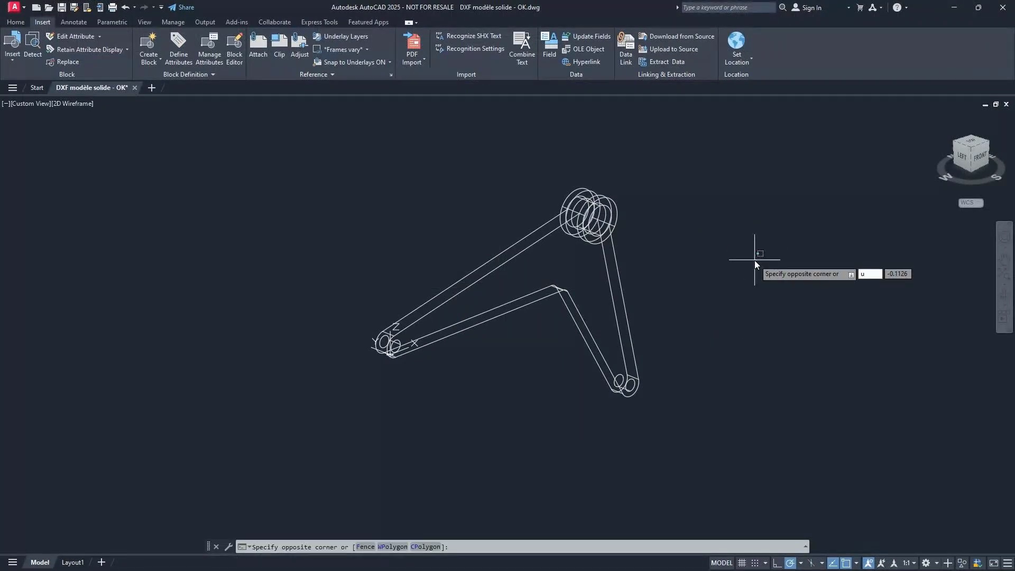
pyautogui.write('ni')
pyautogui.write('o')
pyautogui.press('Escape')
pyautogui.press('Return')
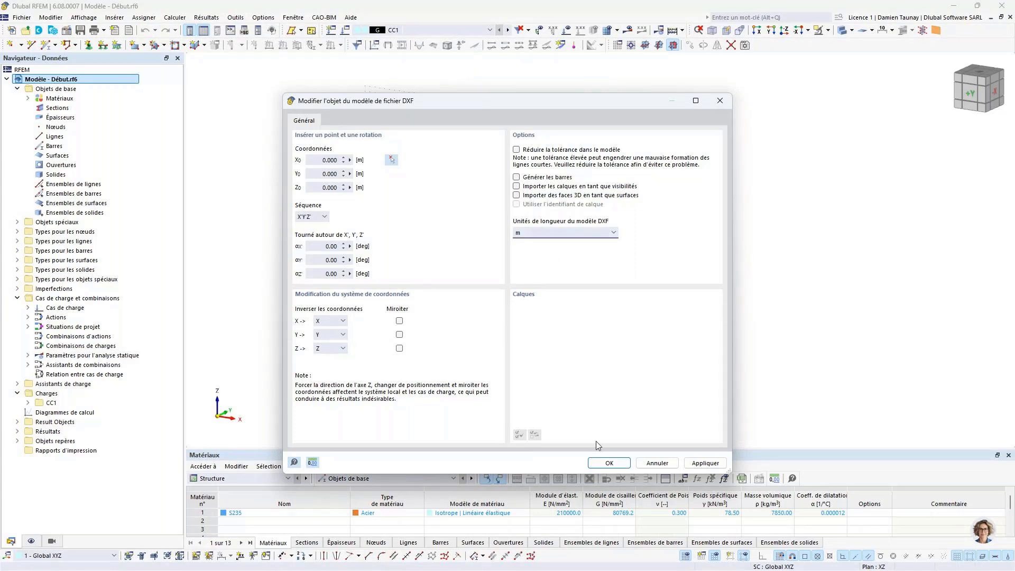
# Step: Back in RFEM, complete the DXF import with the default conversion table and dismiss the import report
pyautogui.click(610, 465)
pyautogui.click(610, 463)
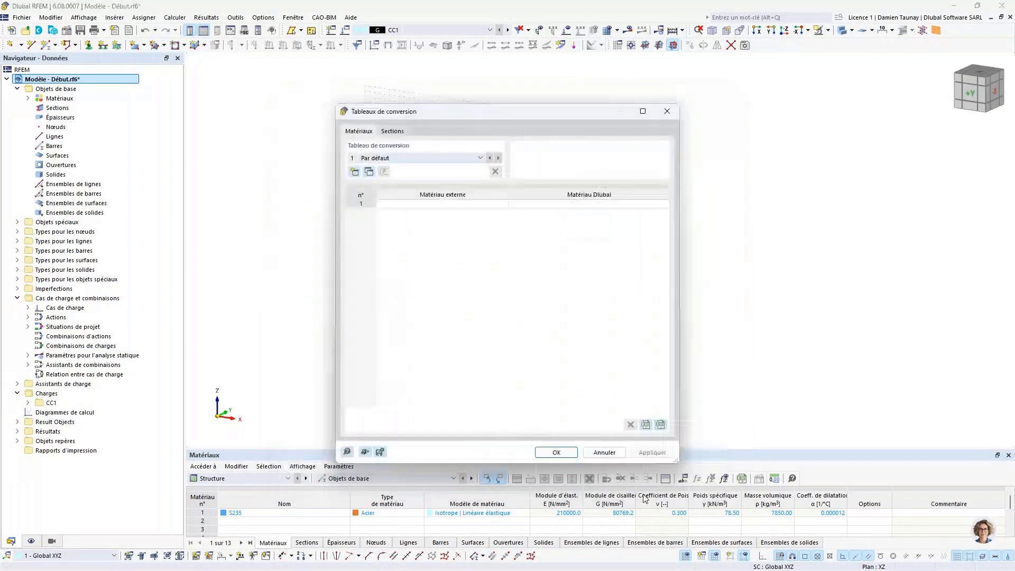
pyautogui.click(556, 452)
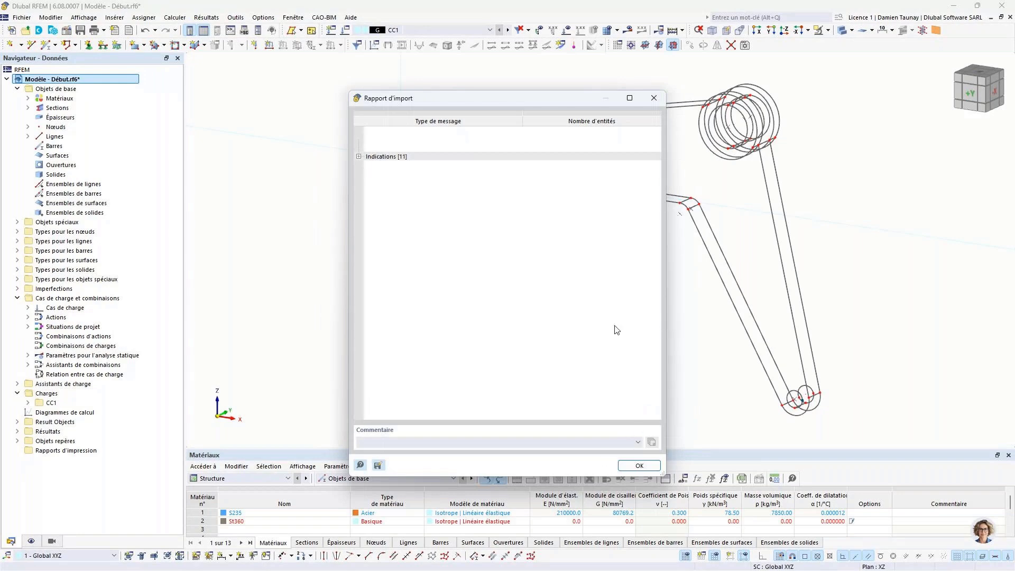
pyautogui.click(639, 468)
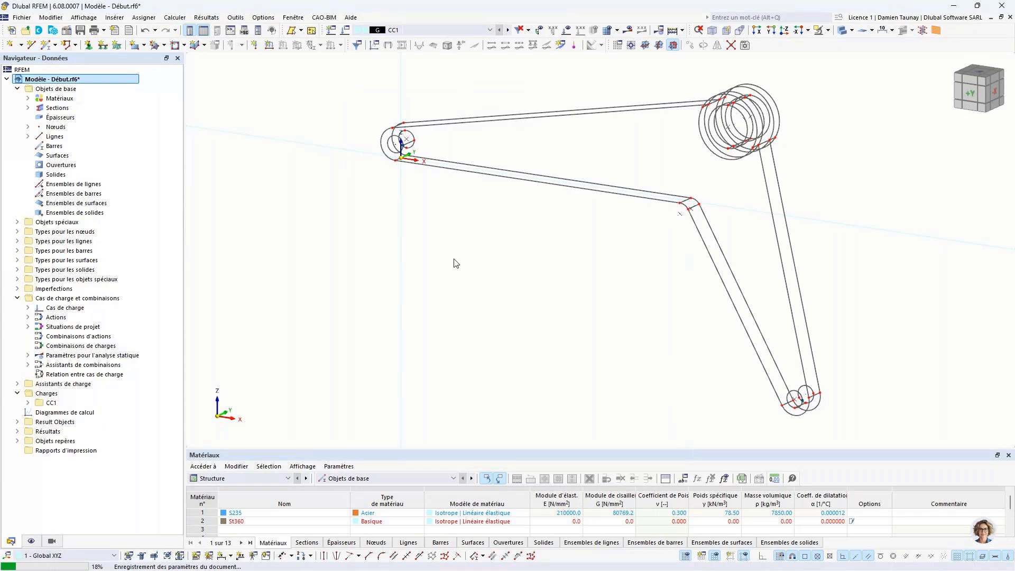
# Step: Delete the imported material St360 and the imported section from the basic objects
pyautogui.keyDown('ctrl'); pyautogui.moveTo(456, 262); pyautogui.dragTo(592, 282, button='middle'); pyautogui.keyUp('ctrl')
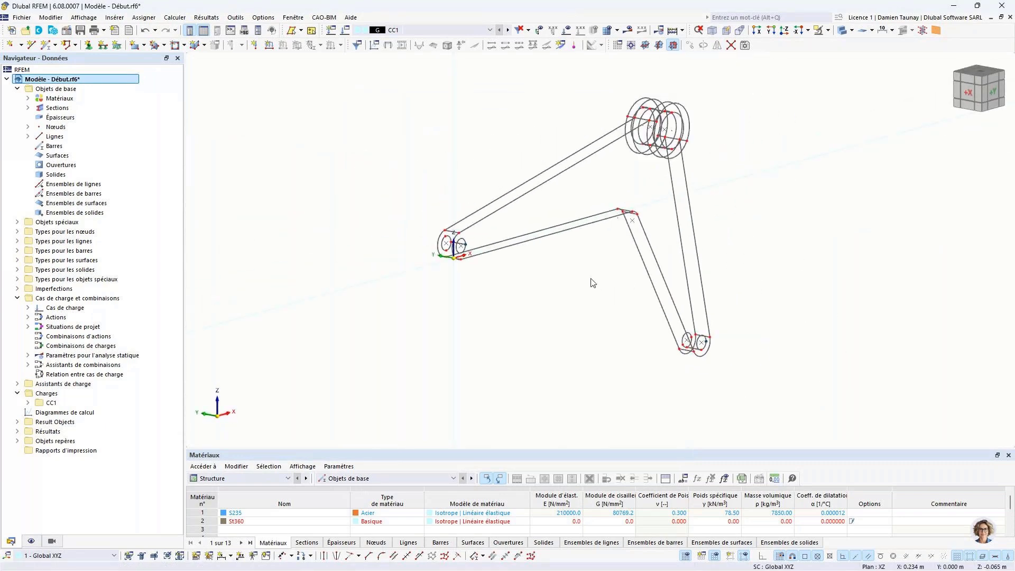
pyautogui.scroll(-2, 592, 282)
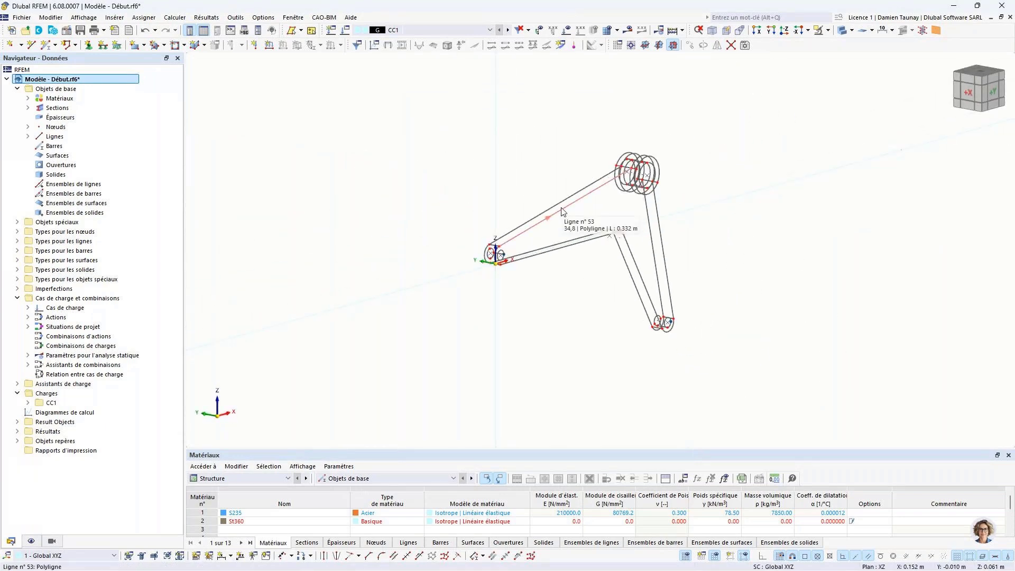
pyautogui.click(27, 98)
pyautogui.click(66, 117)
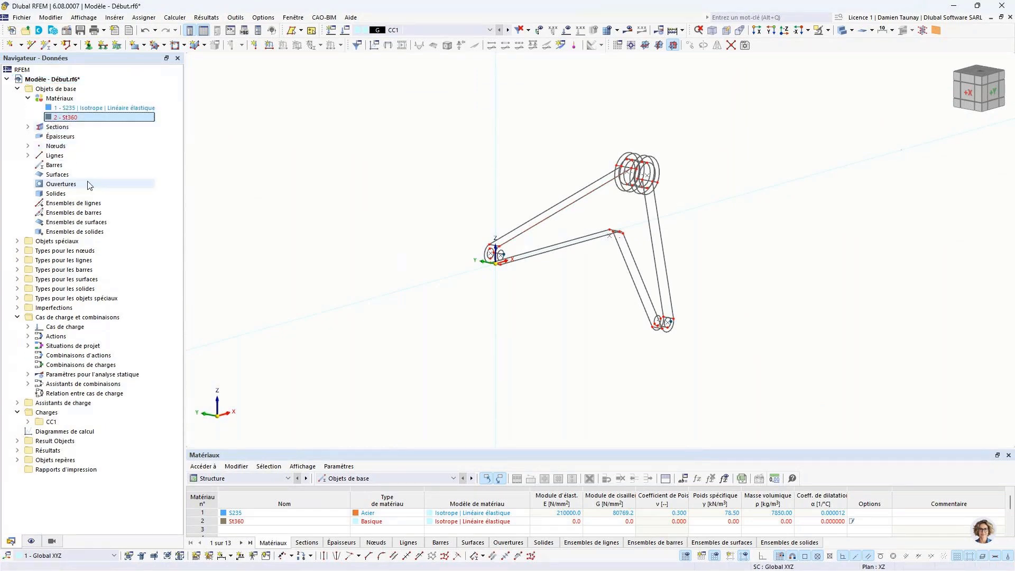
pyautogui.press('Delete')
pyautogui.click(517, 325)
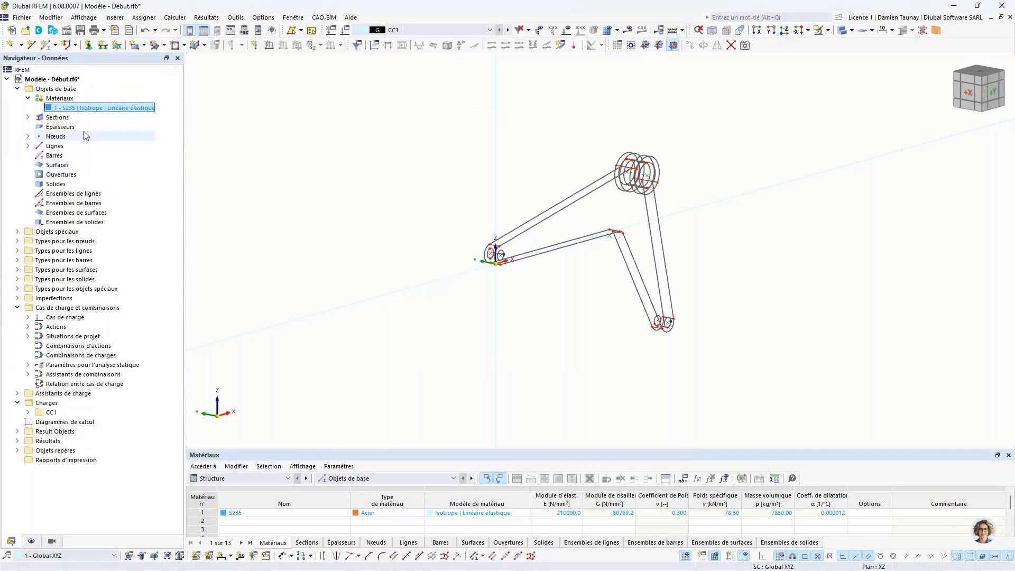
pyautogui.click(35, 119)
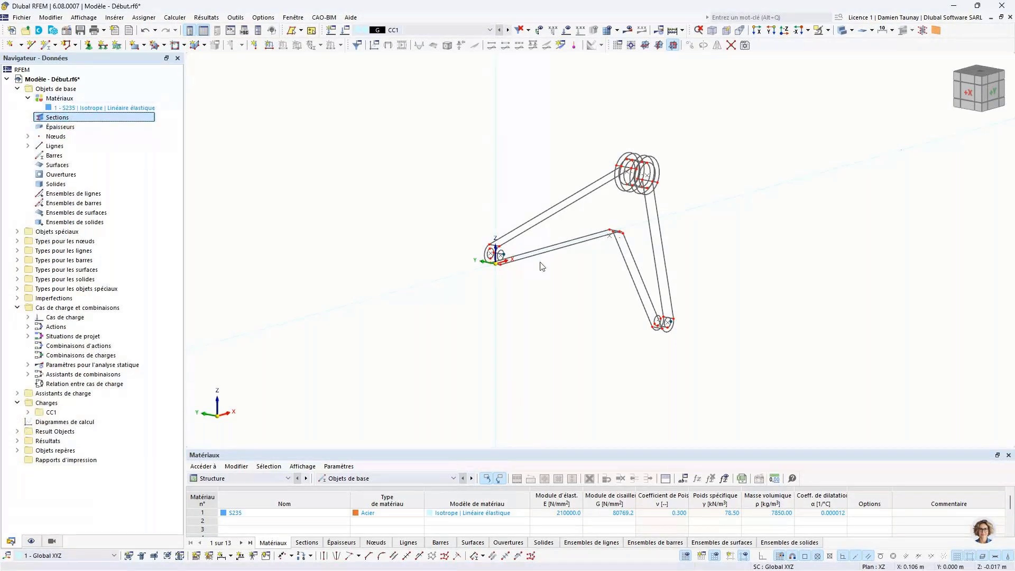
# Step: Add two linear length dimensions at the top hub, one across the gap between the discs and one across the adjoining disc's thickness
pyautogui.scroll(2, 532, 205)
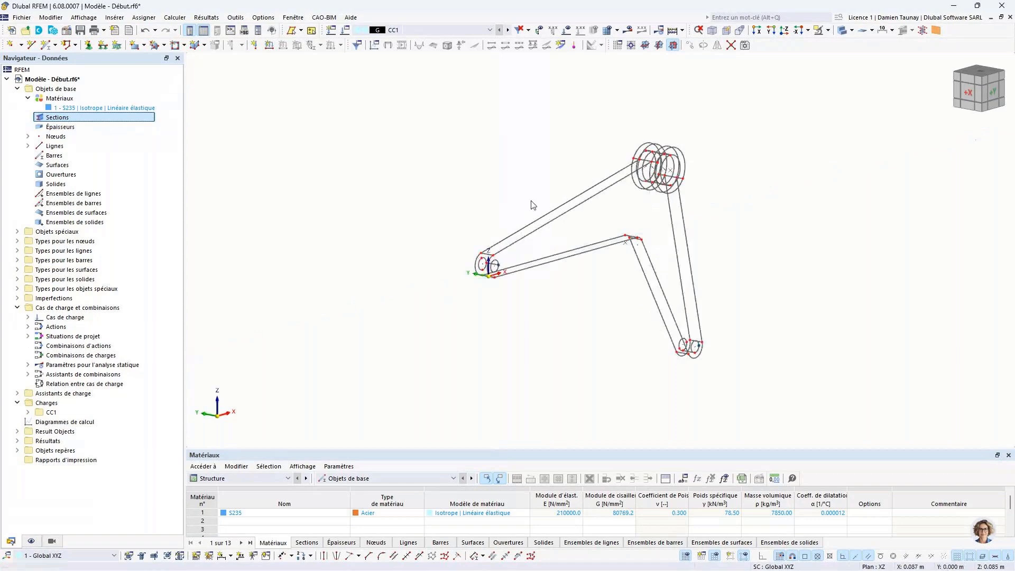
pyautogui.keyDown('ctrl'); pyautogui.moveTo(533, 205); pyautogui.dragTo(546, 225, button='middle'); pyautogui.keyUp('ctrl')
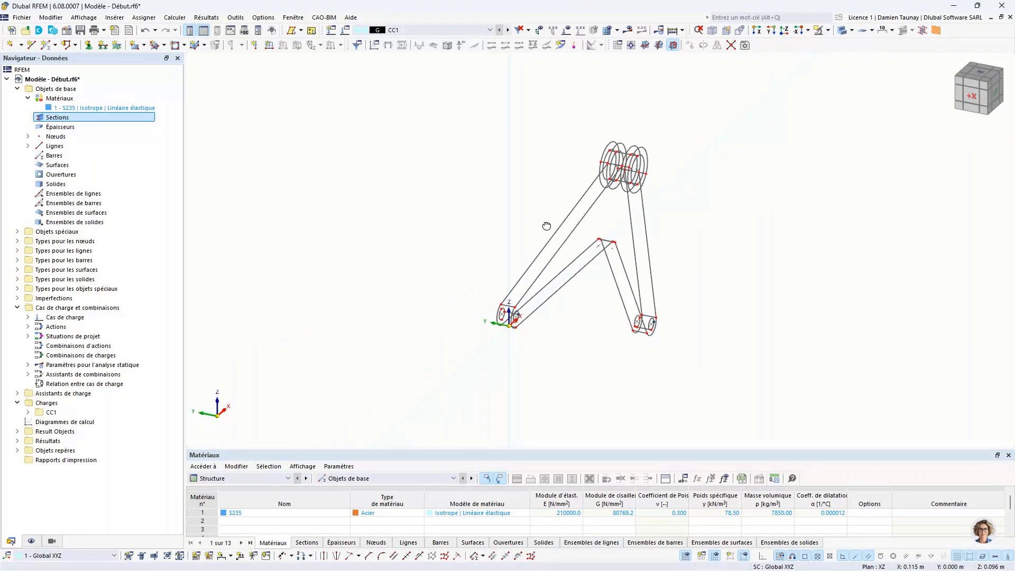
pyautogui.scroll(5, 584, 113)
pyautogui.keyDown('ctrl'); pyautogui.moveTo(679, 284); pyautogui.dragTo(690, 265, button='middle'); pyautogui.keyUp('ctrl')
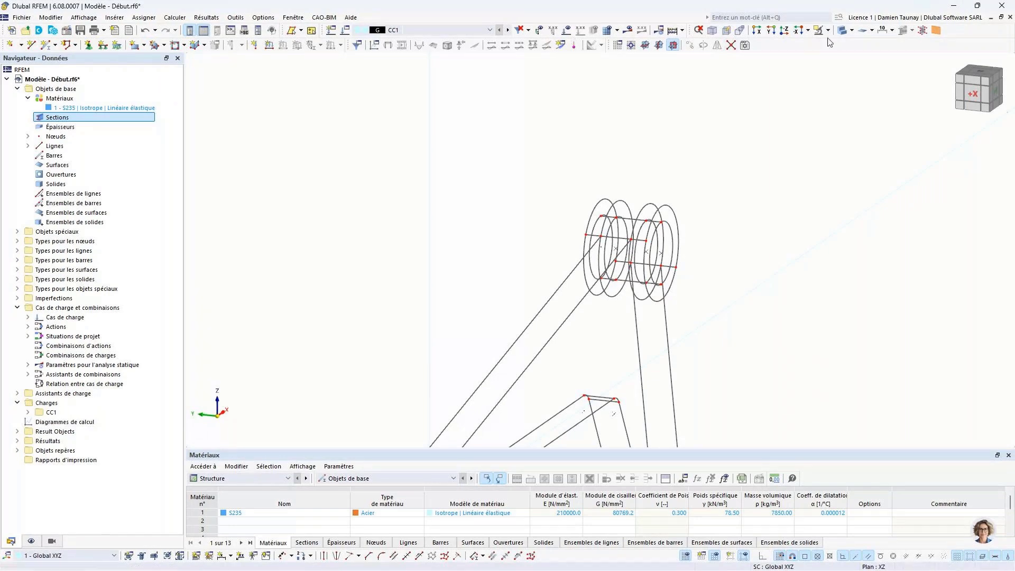
pyautogui.click(220, 555)
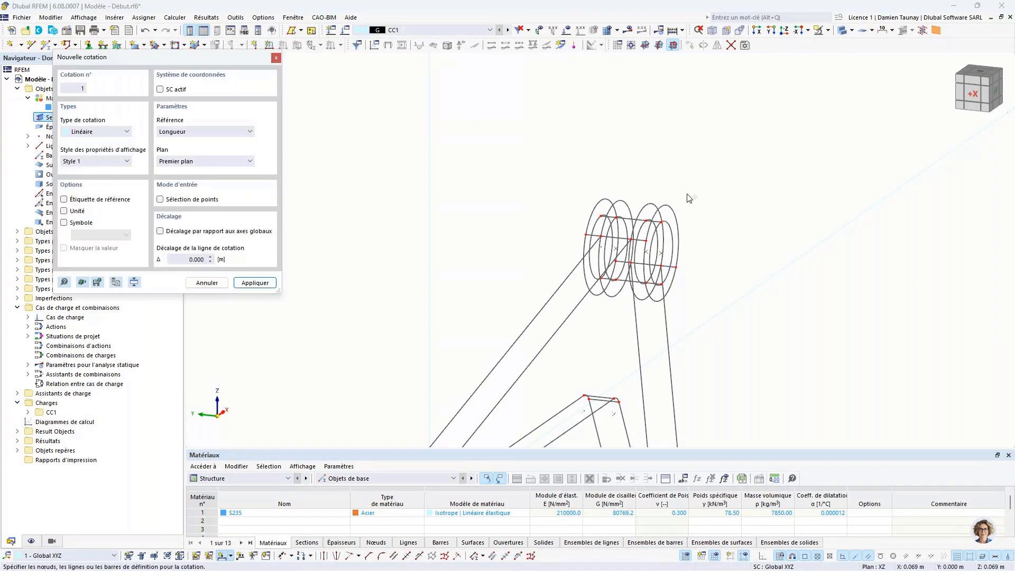
pyautogui.scroll(3, 667, 162)
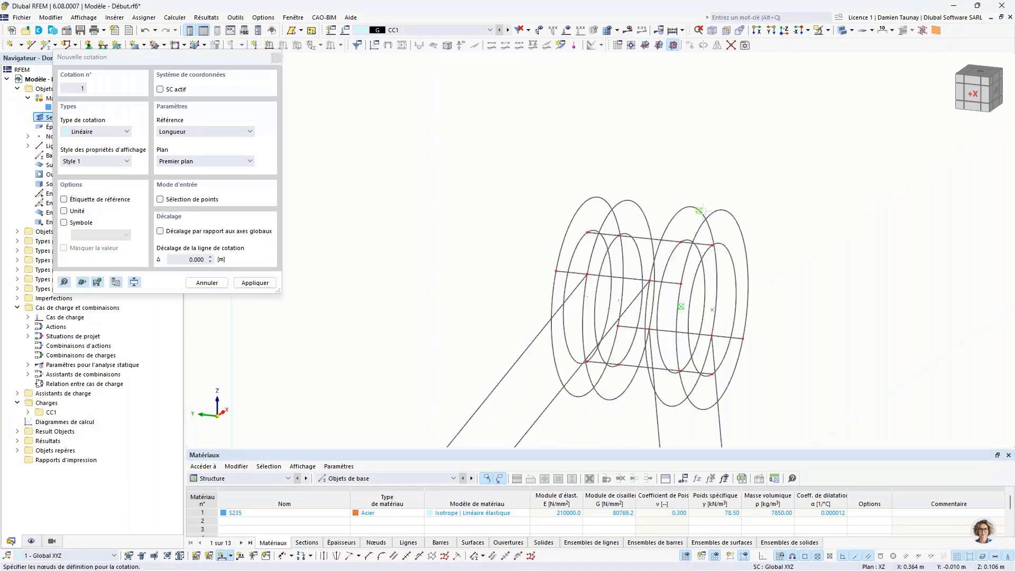
pyautogui.click(699, 210)
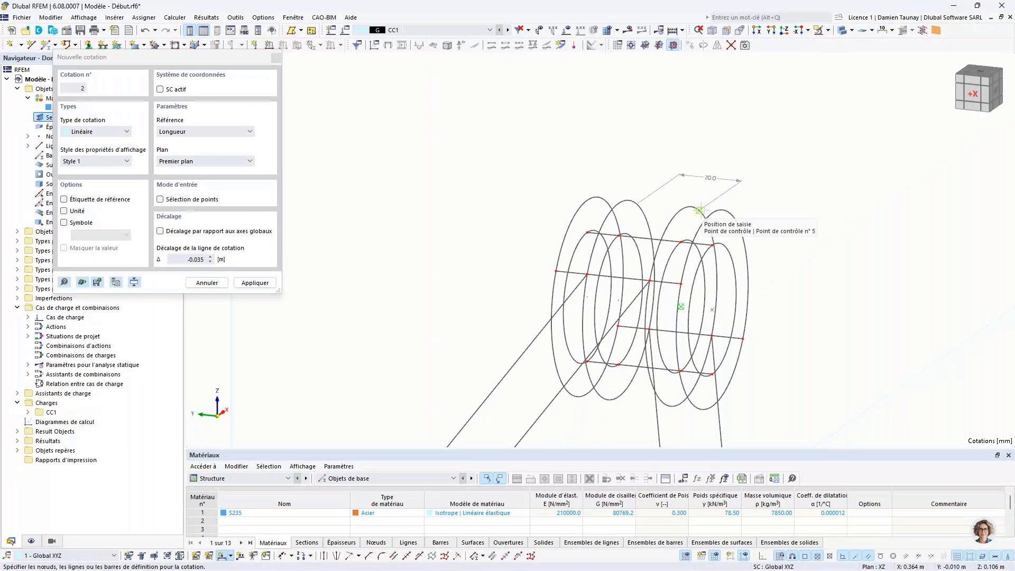
pyautogui.click(731, 211)
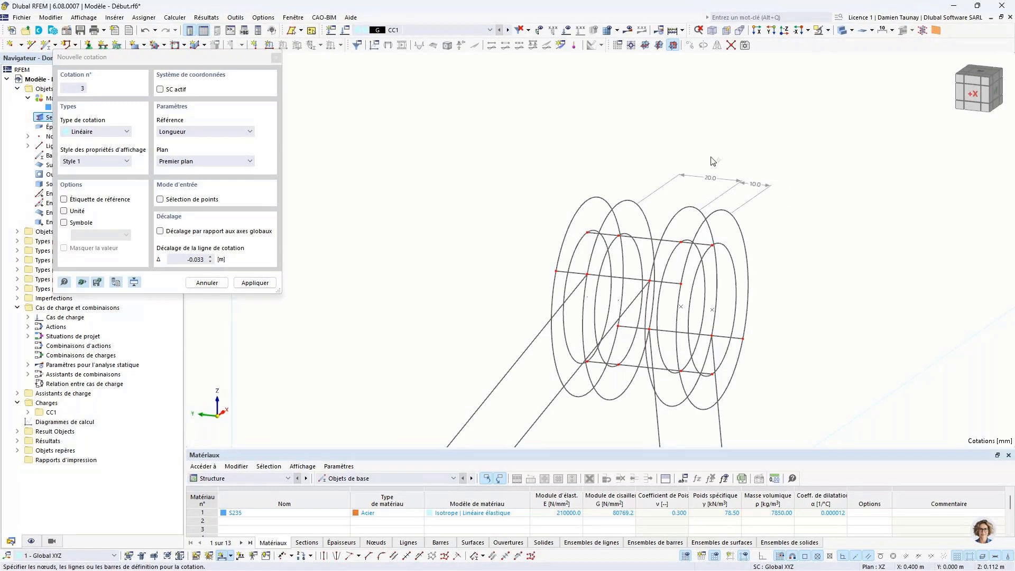
pyautogui.press('Escape')
pyautogui.scroll(-3, 724, 191)
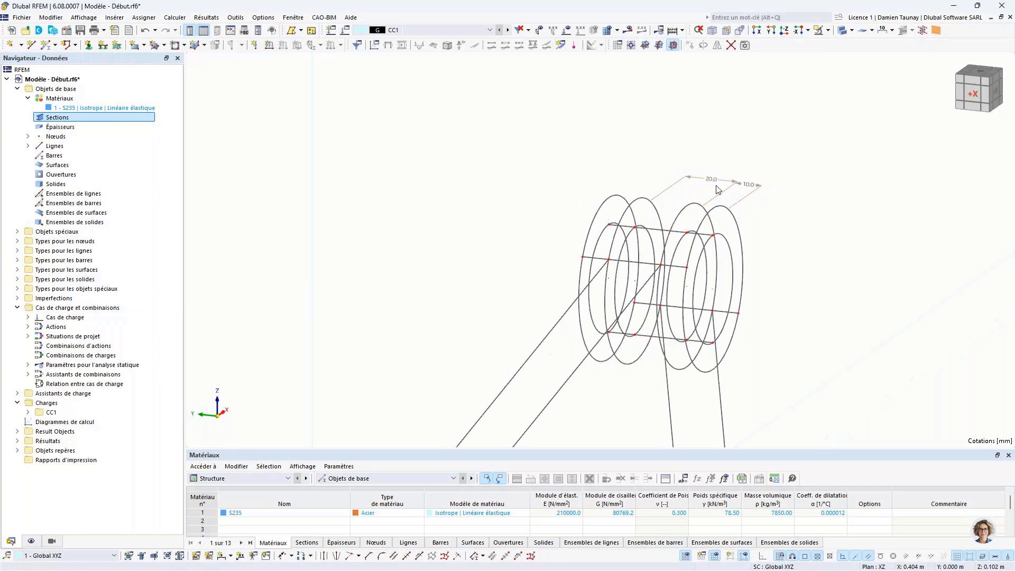
pyautogui.scroll(-2, 724, 191)
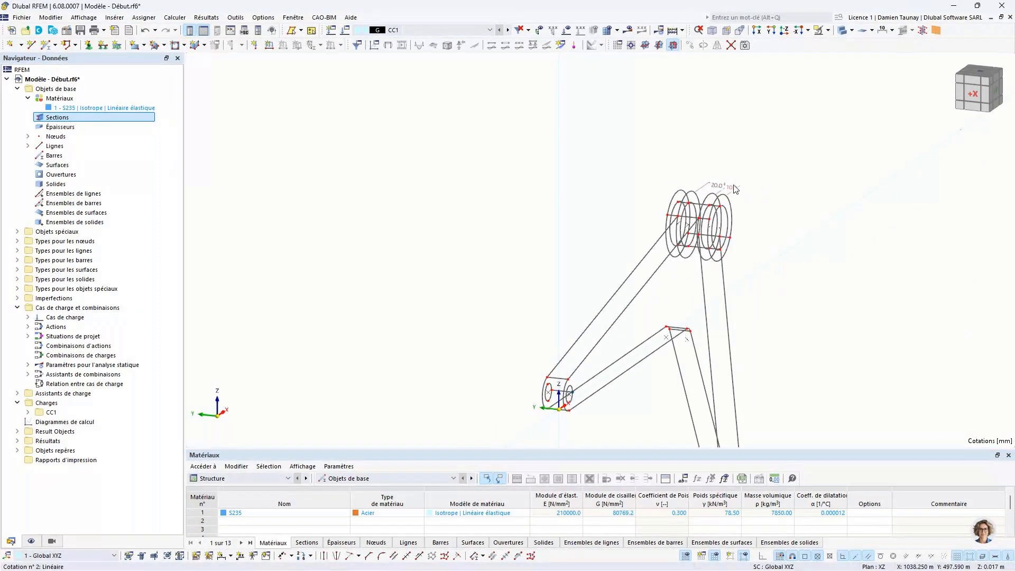
# Step: Undo the two length dimensions added at the top hub
pyautogui.hotkey('ctrl', 'z')
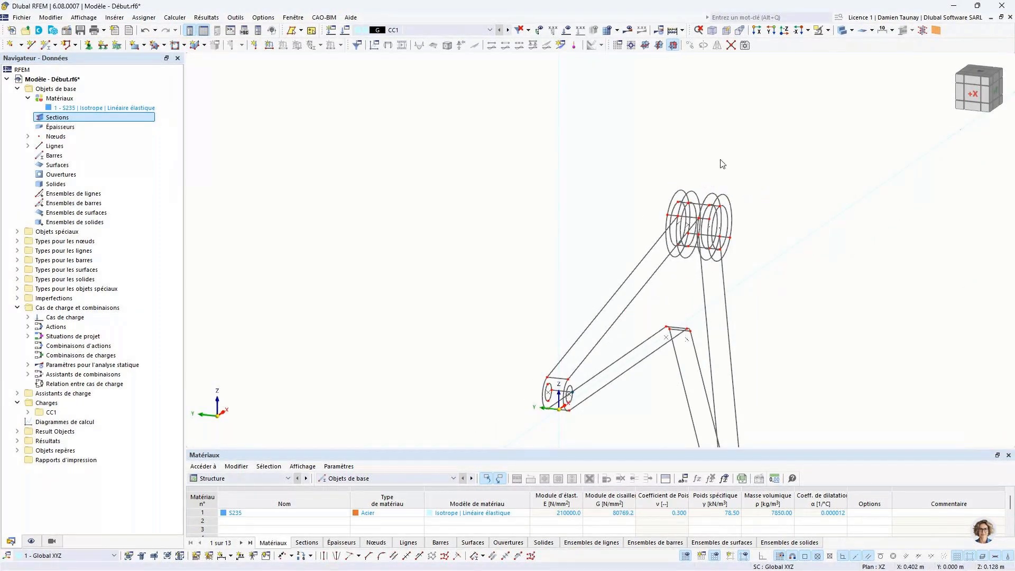
pyautogui.moveTo(722, 164); pyautogui.dragTo(624, 234, button='middle')
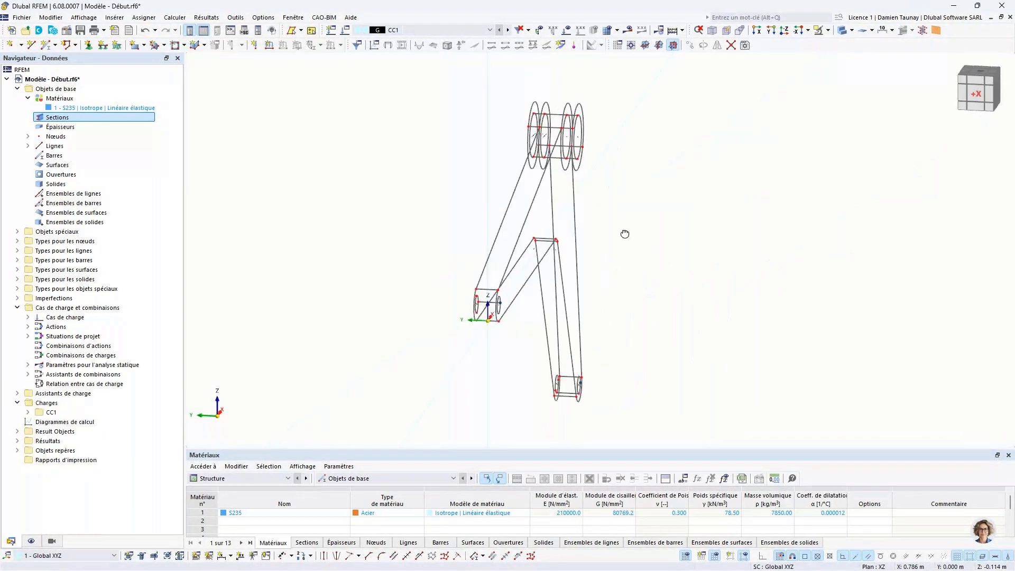
# Step: In the view along X, delete the rest of the wireframe, keeping only the single flat bracket profile at Y = -10 mm
pyautogui.hotkey('ctrl', '1')
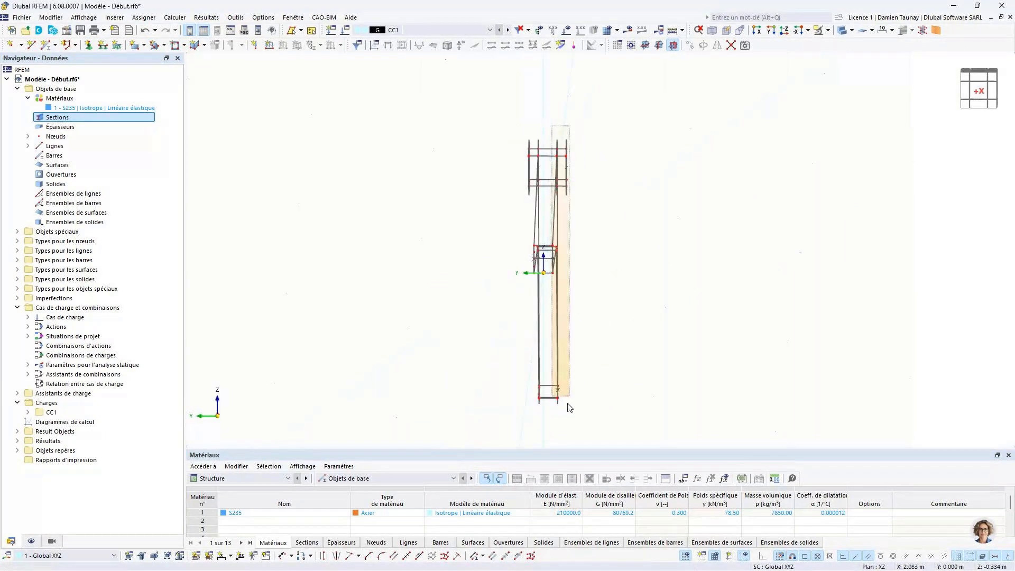
pyautogui.click(569, 407)
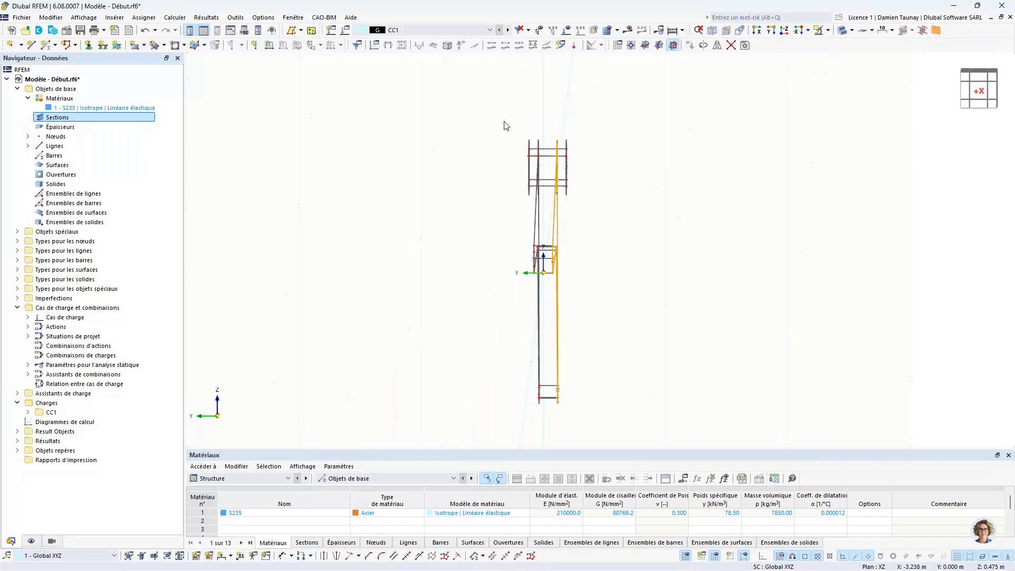
pyautogui.hotkey('ctrl', 'z')
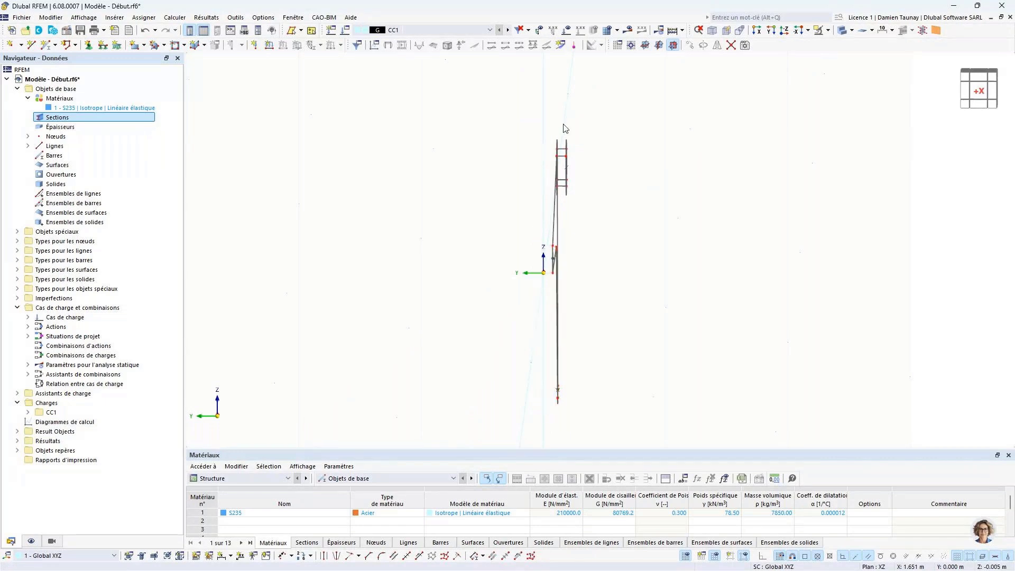
pyautogui.keyDown('ctrl'); pyautogui.moveTo(665, 217); pyautogui.dragTo(584, 234, button='middle'); pyautogui.keyUp('ctrl')
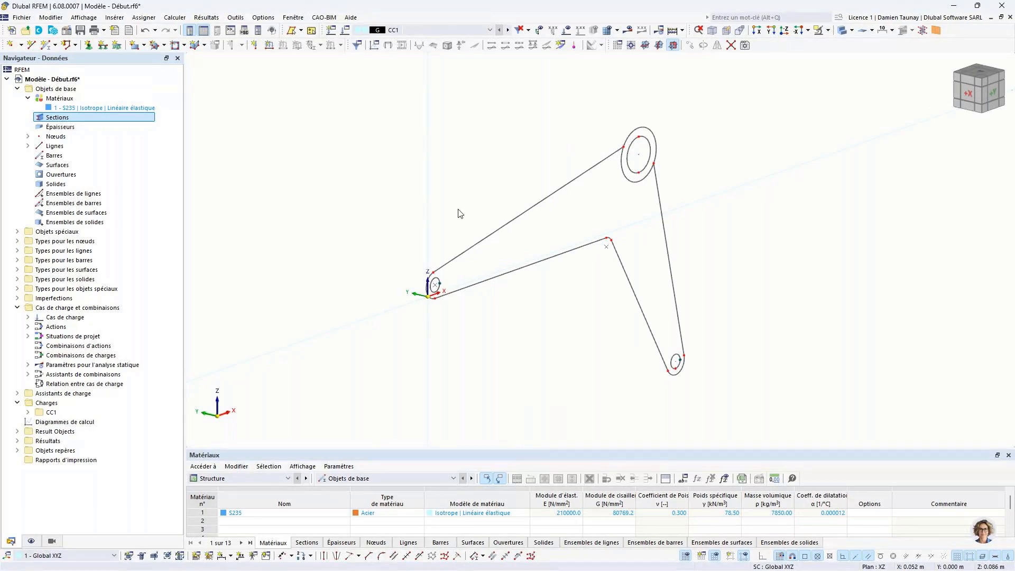
# Step: From the work plane and grid settings, set the model's length unit to mm
pyautogui.scroll(-5, 461, 212)
pyautogui.scroll(-3, 465, 208)
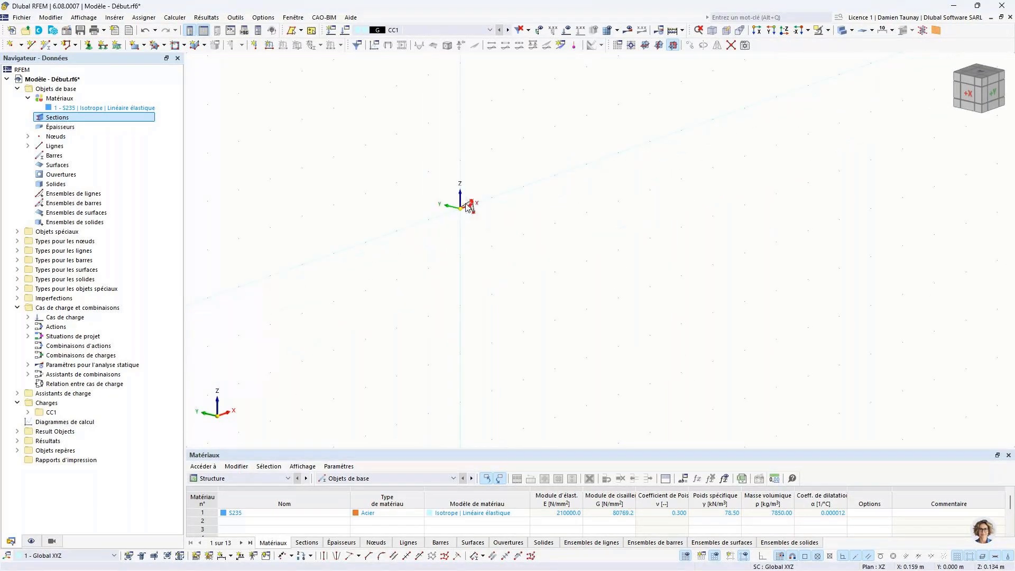
pyautogui.middleClick(640, 302)
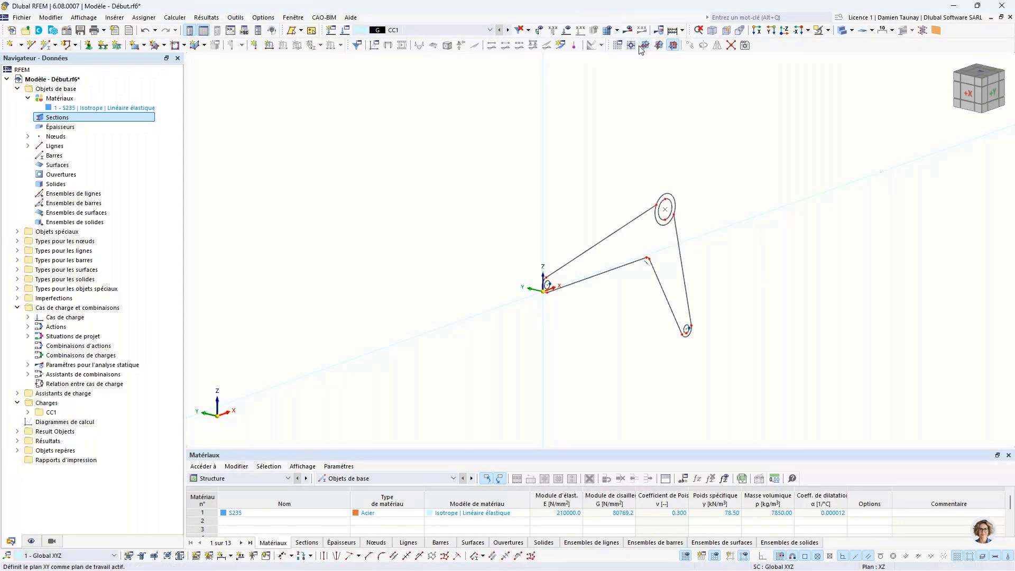
pyautogui.click(618, 46)
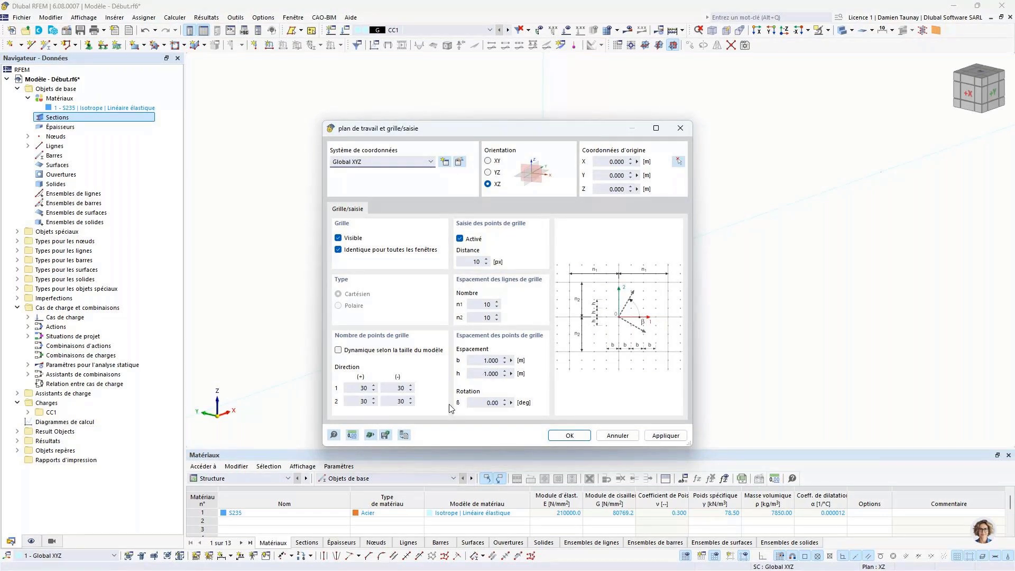
pyautogui.click(354, 437)
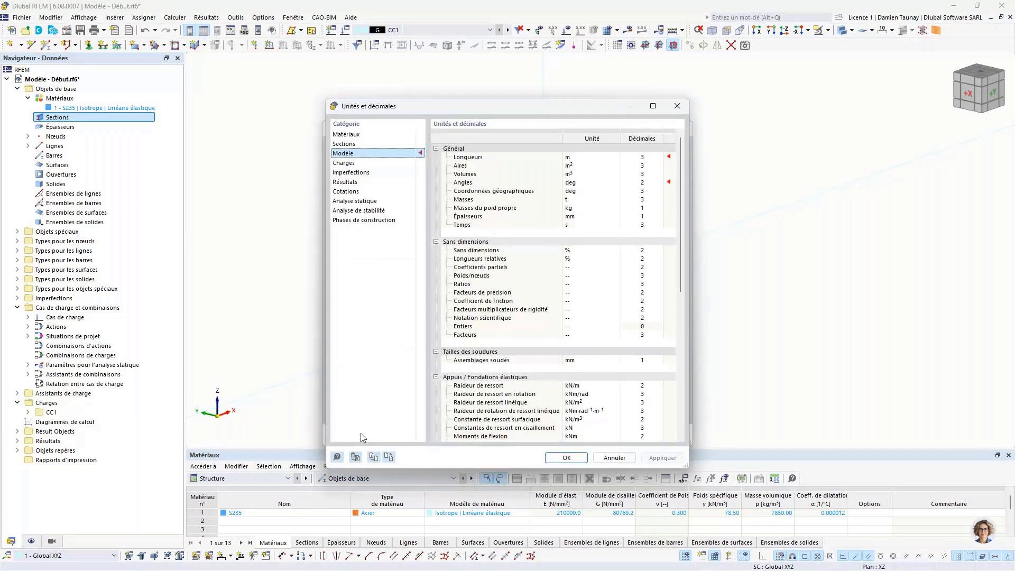
pyautogui.click(589, 157)
pyautogui.click(616, 156)
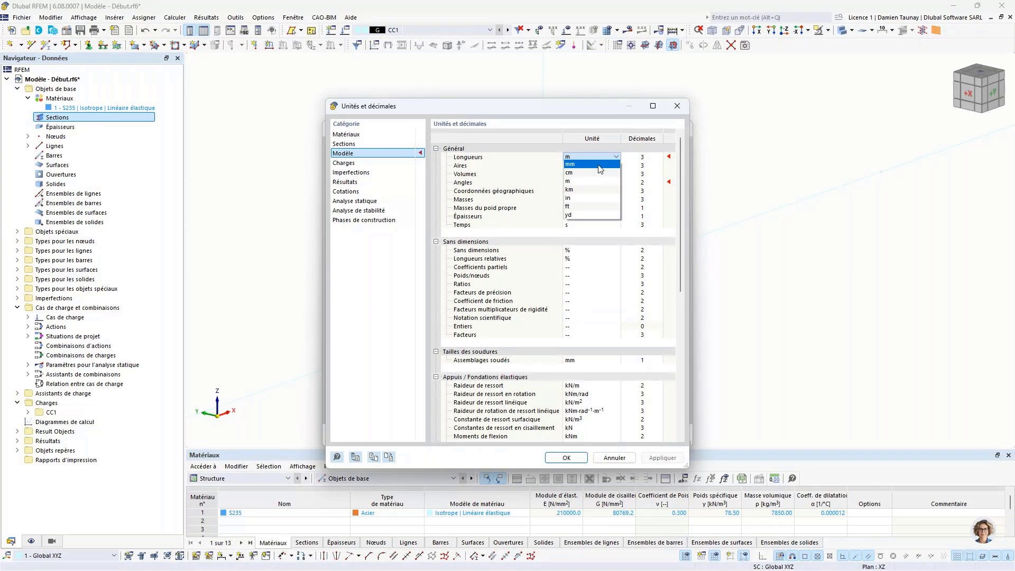
pyautogui.click(600, 165)
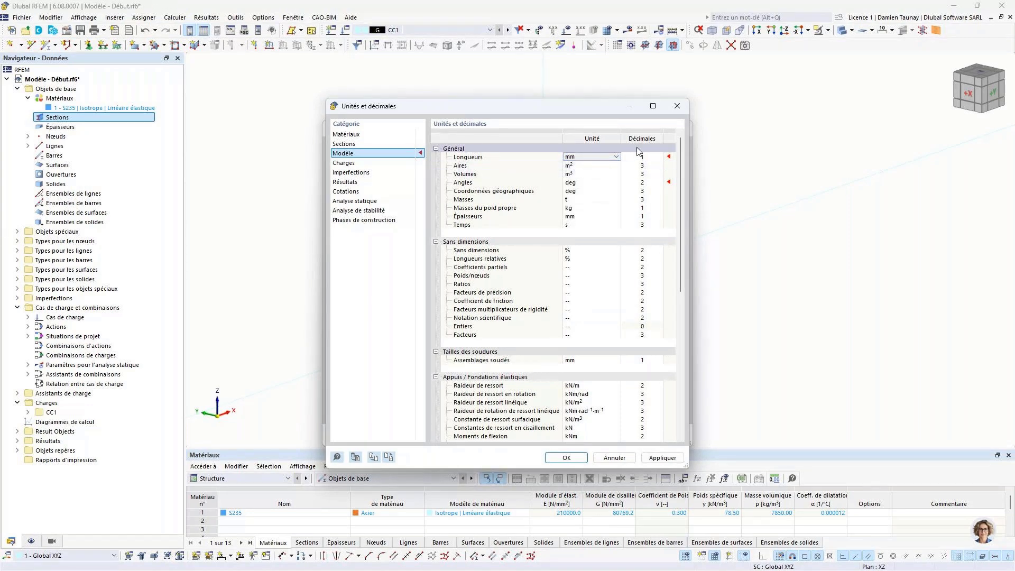
pyautogui.moveTo(552, 115); pyautogui.dragTo(460, 106)
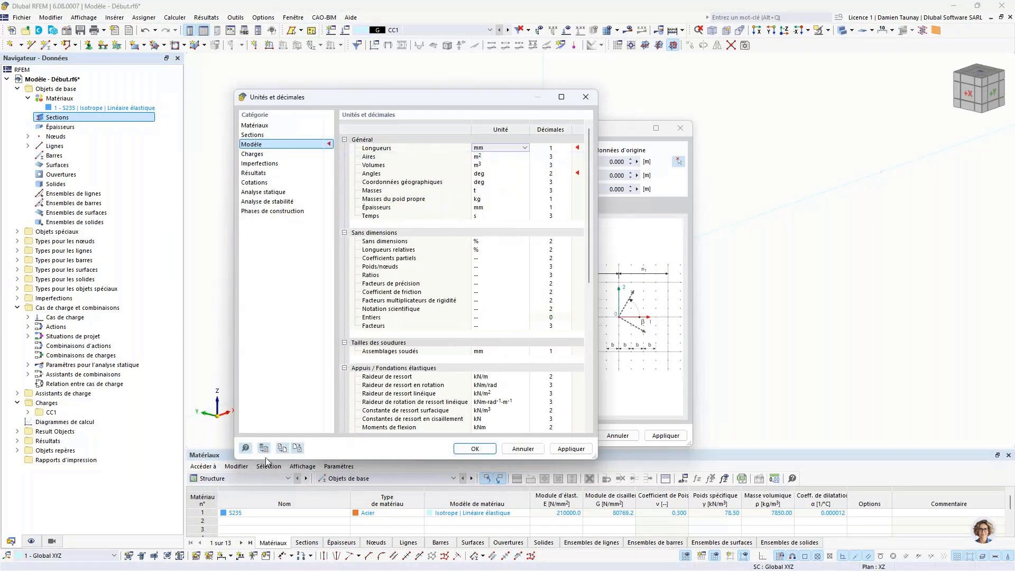
pyautogui.click(493, 451)
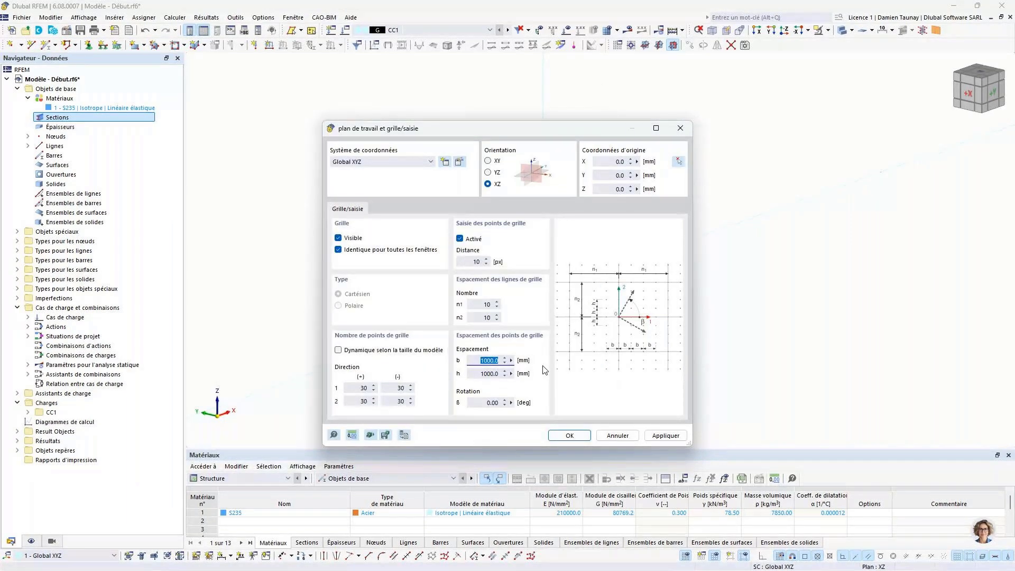
# Step: Set the grid point spacing b and h to 10 mm and make the number of grid points dynamic with the model size
pyautogui.write('10')
pyautogui.press('Tab')
pyautogui.write('10')
pyautogui.click(338, 350)
pyautogui.click(574, 438)
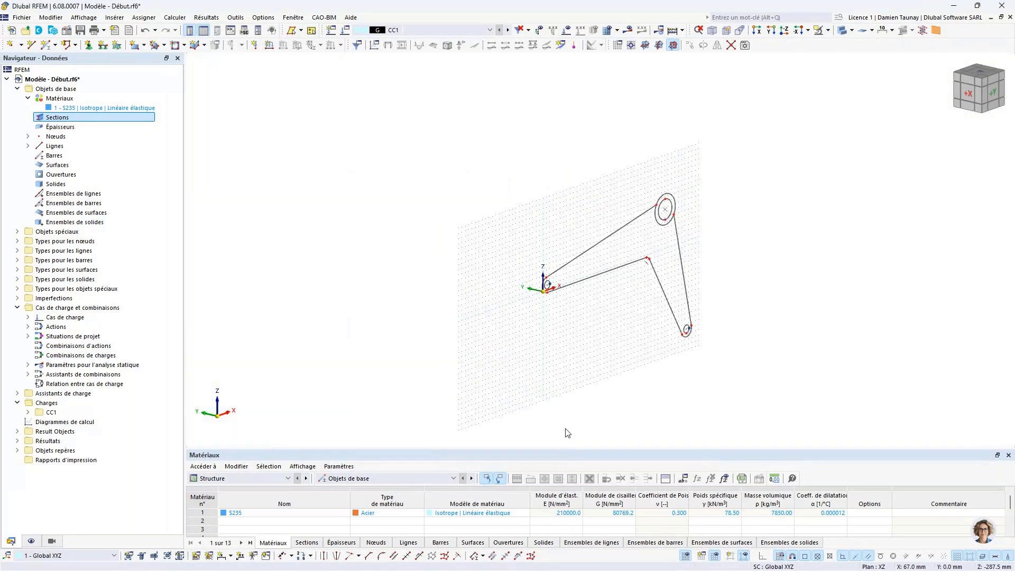
# Step: Set the work plane origin to the profile's node at X 0, Y -10, Z 0 mm, below the small hub near the global origin
pyautogui.scroll(3, 576, 239)
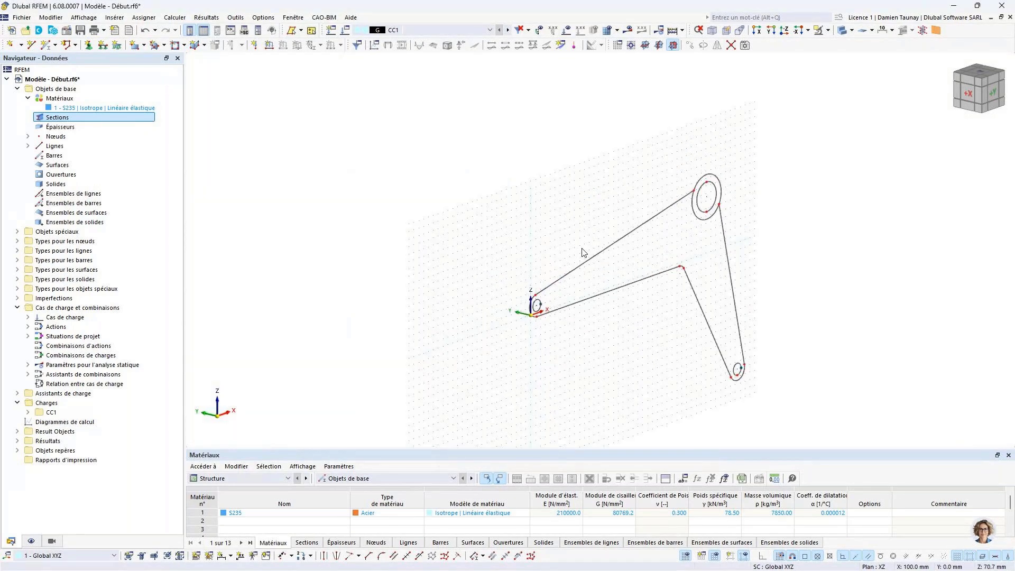
pyautogui.keyDown('ctrl'); pyautogui.moveTo(605, 280); pyautogui.dragTo(567, 257, button='middle'); pyautogui.keyUp('ctrl')
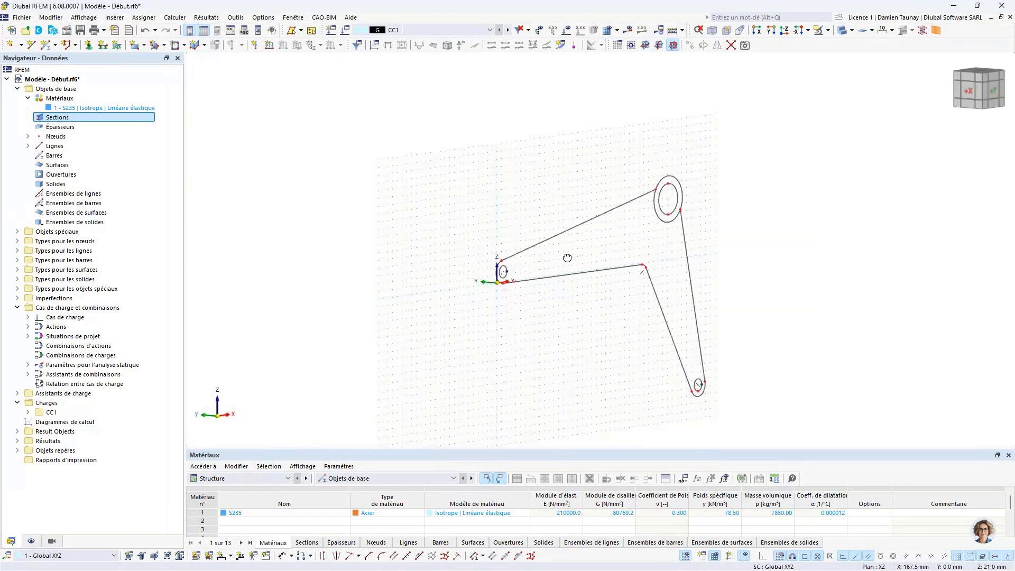
pyautogui.scroll(5, 489, 283)
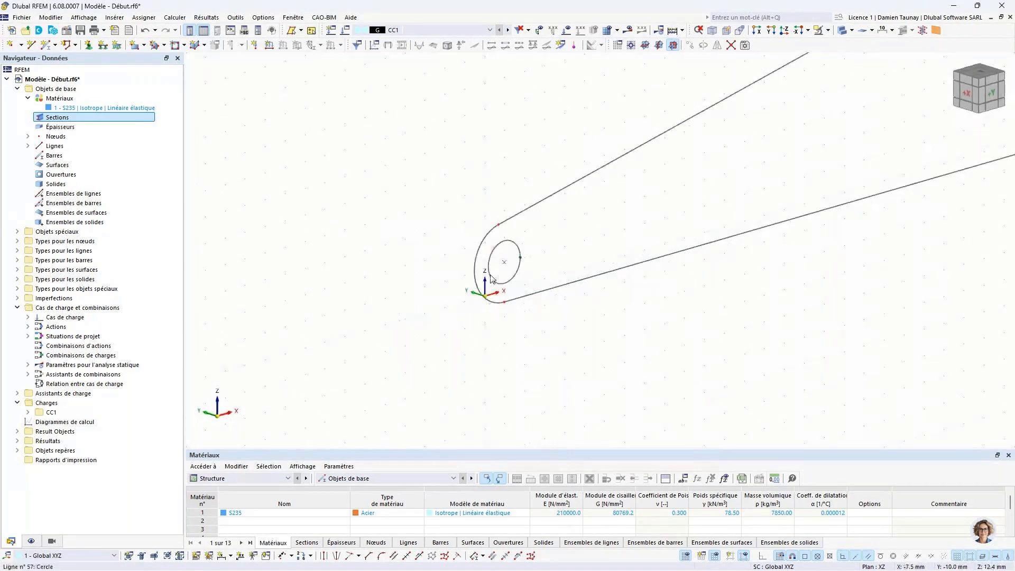
pyautogui.keyDown('ctrl'); pyautogui.moveTo(490, 278); pyautogui.dragTo(651, 299, button='middle'); pyautogui.keyUp('ctrl')
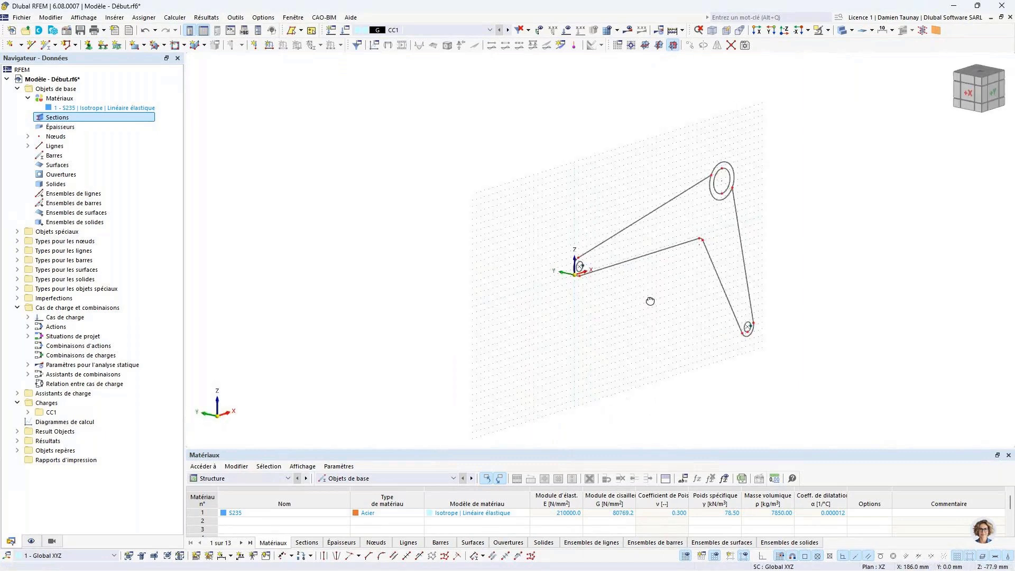
pyautogui.click(631, 46)
pyautogui.scroll(6, 578, 272)
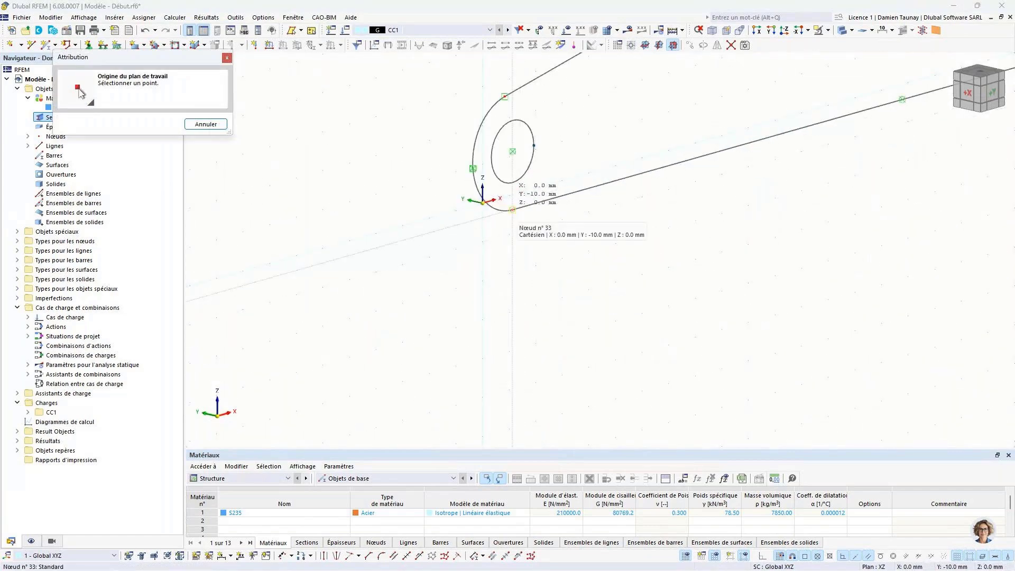
pyautogui.click(512, 209)
pyautogui.scroll(-6, 544, 295)
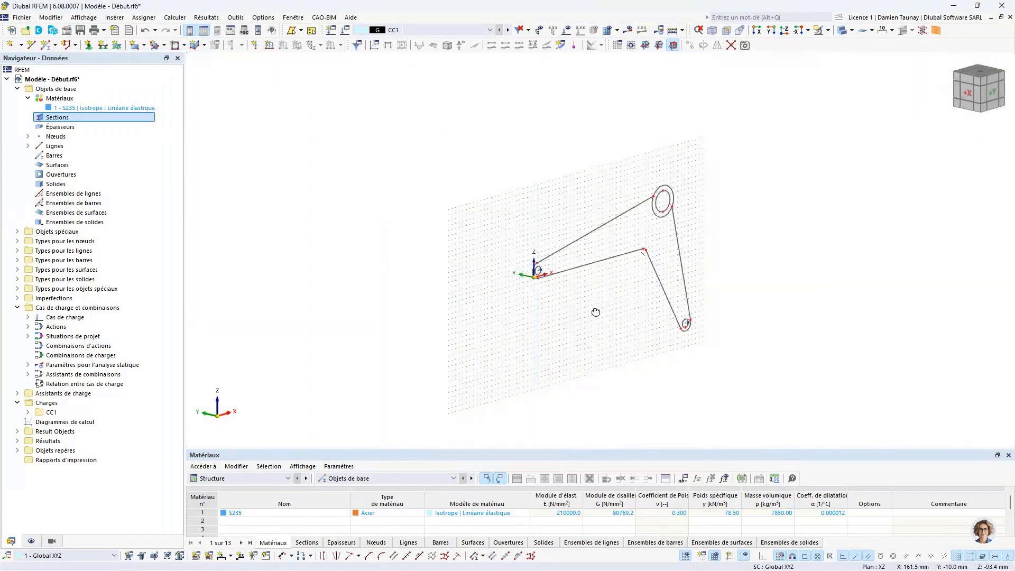
# Step: Run the model checks for identical nodes and overlapping lines on the bracket profile
pyautogui.keyDown('ctrl'); pyautogui.moveTo(595, 312); pyautogui.dragTo(589, 301, button='middle'); pyautogui.keyUp('ctrl')
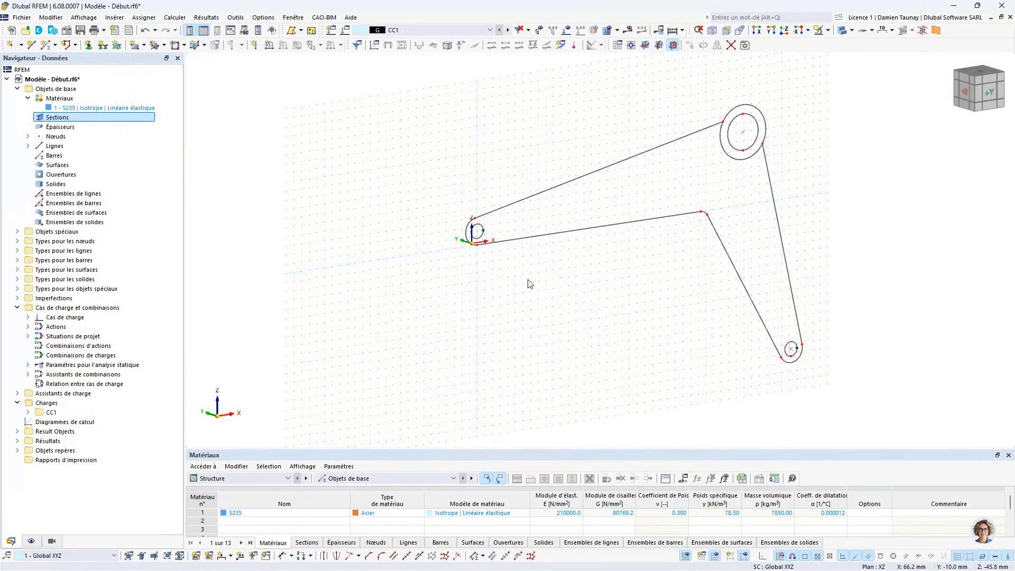
pyautogui.keyDown('ctrl'); pyautogui.moveTo(530, 285); pyautogui.dragTo(657, 220, button='middle'); pyautogui.keyUp('ctrl')
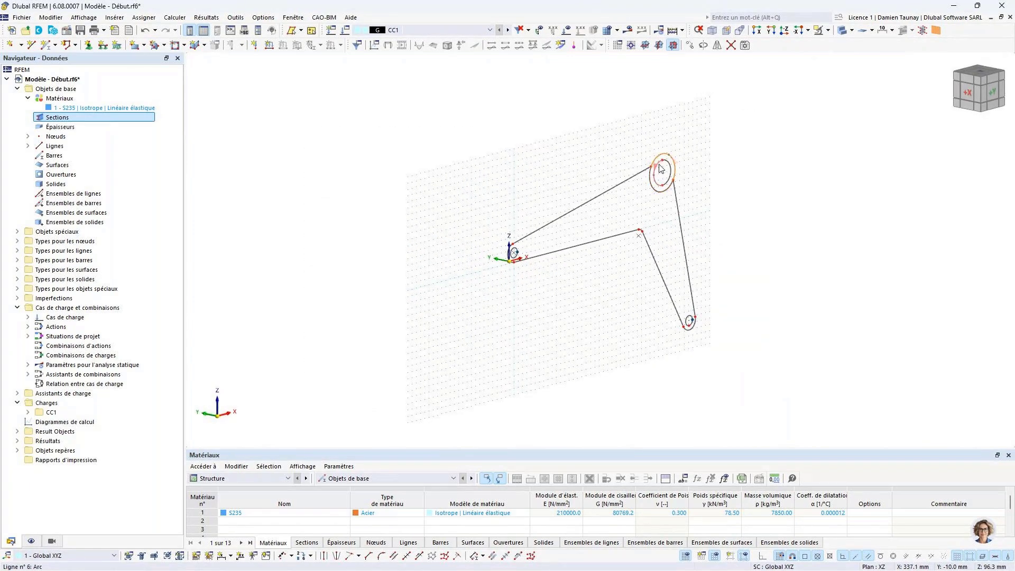
pyautogui.keyDown('ctrl'); pyautogui.moveTo(732, 213); pyautogui.dragTo(616, 210, button='middle'); pyautogui.keyUp('ctrl')
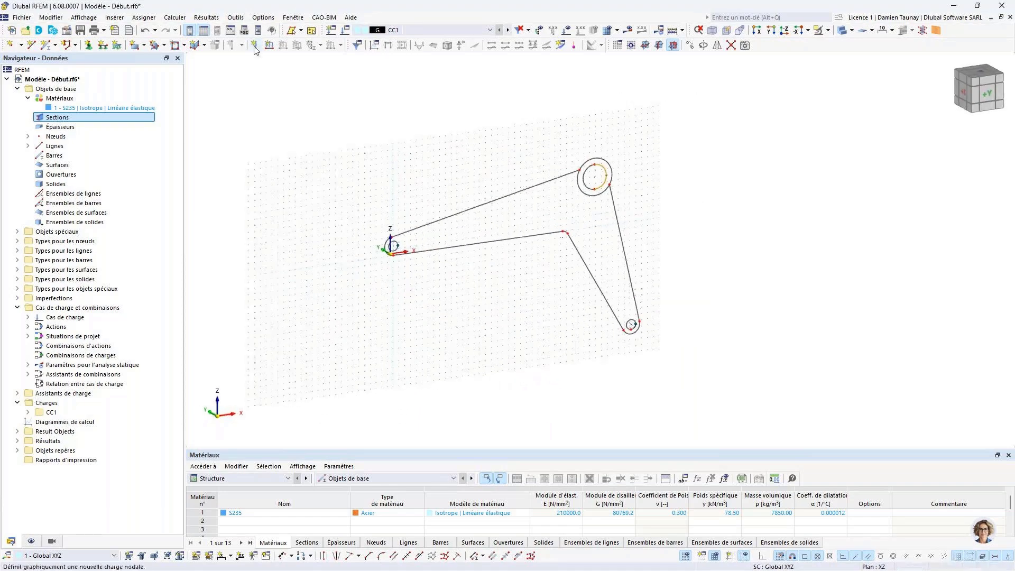
pyautogui.click(234, 18)
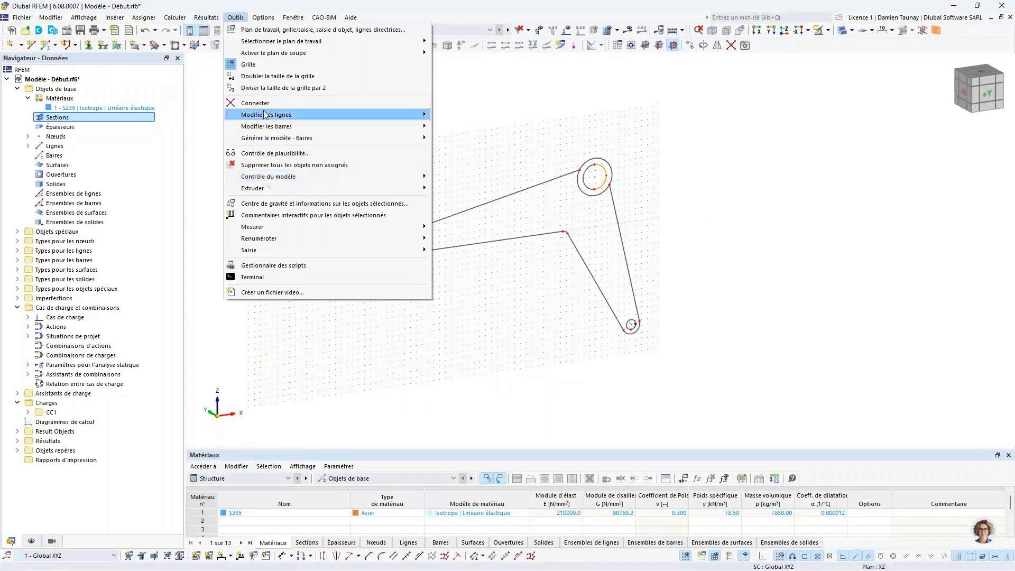
pyautogui.moveTo(275, 176)
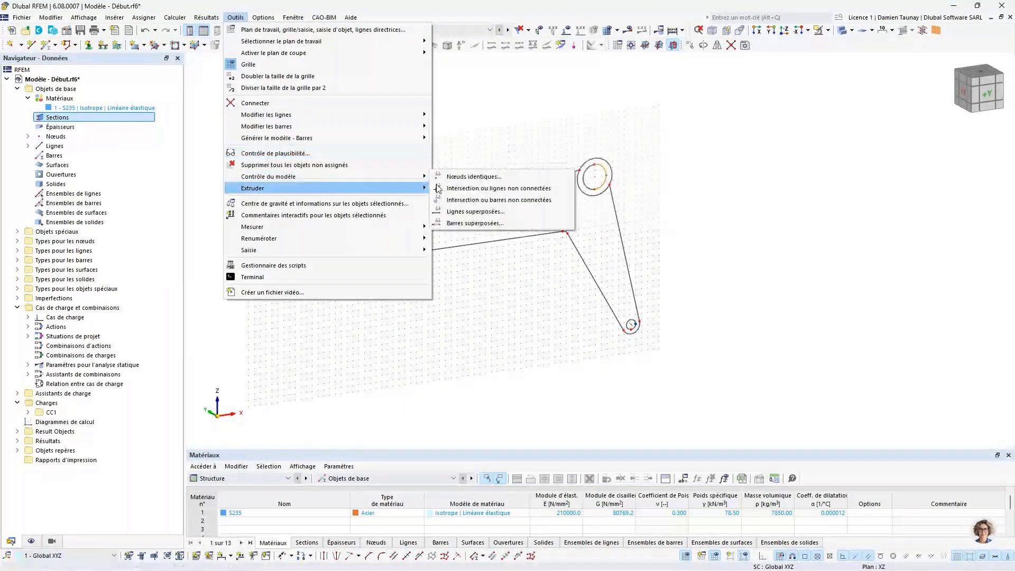
pyautogui.click(465, 176)
pyautogui.click(649, 179)
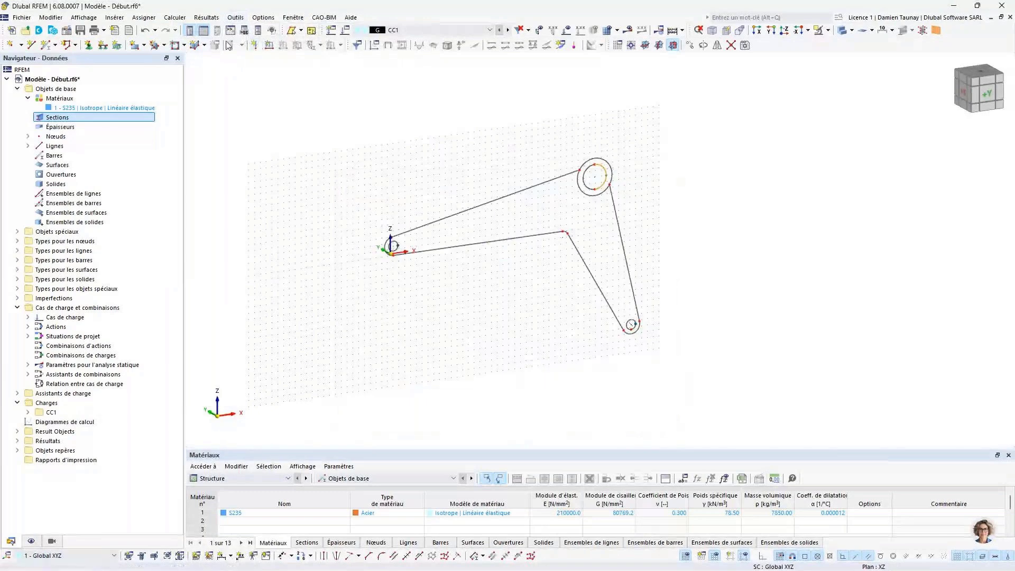
pyautogui.click(234, 18)
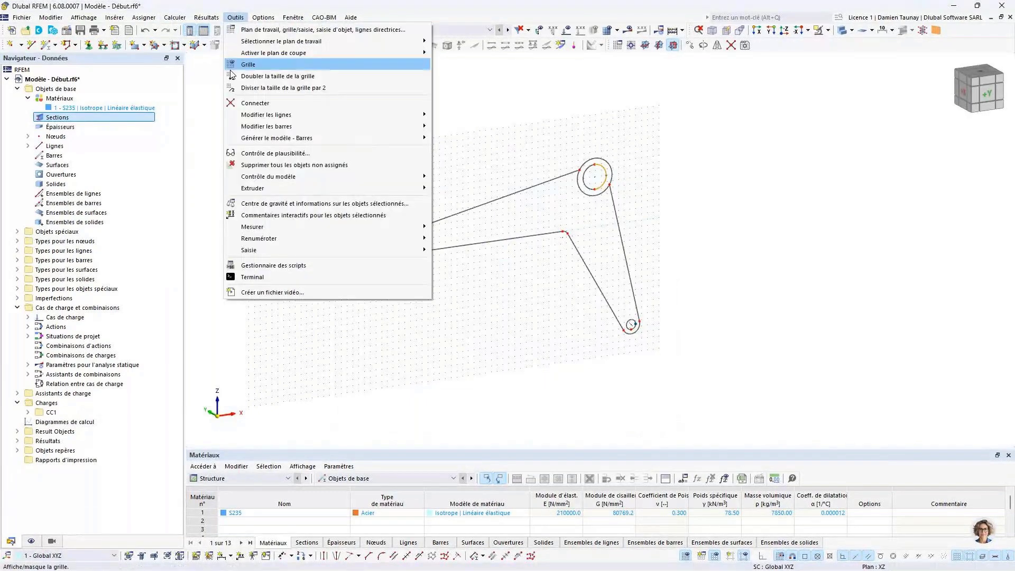
pyautogui.moveTo(289, 180)
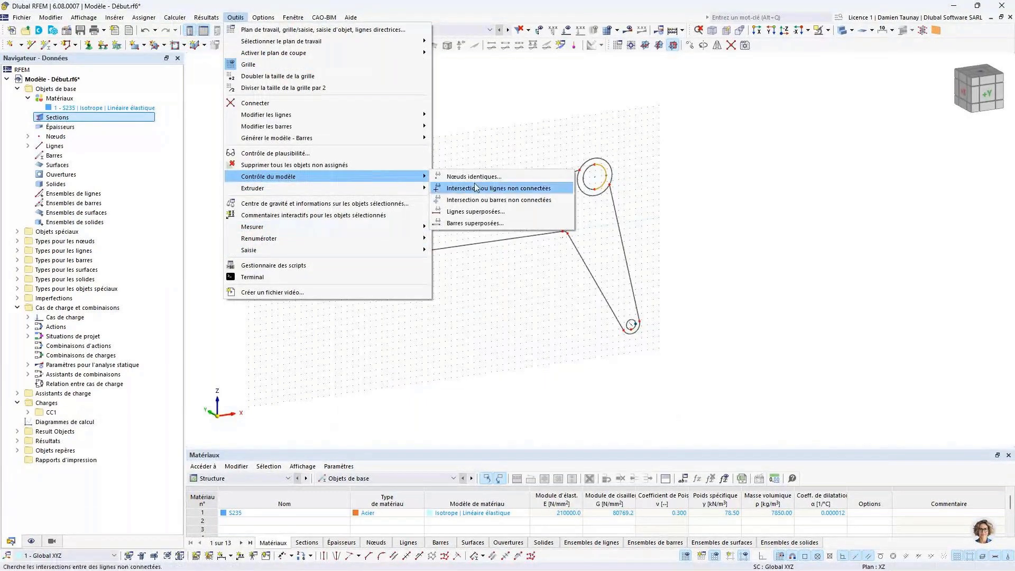
pyautogui.click(477, 222)
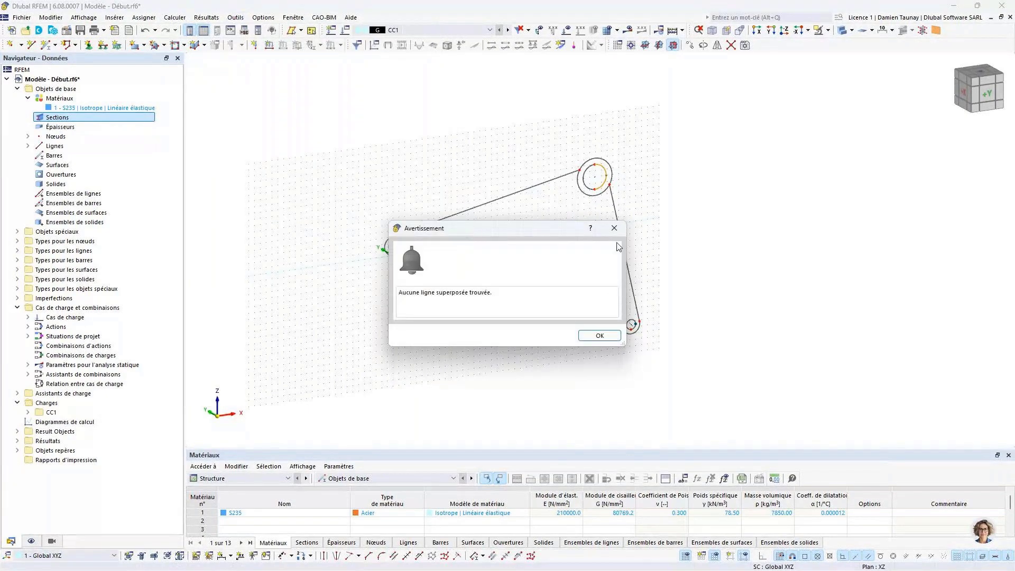
pyautogui.click(614, 228)
# Step: Create a surface of stiffness type Sans épaisseur from the contour lines of the V-shaped bracket body
pyautogui.scroll(1, 417, 193)
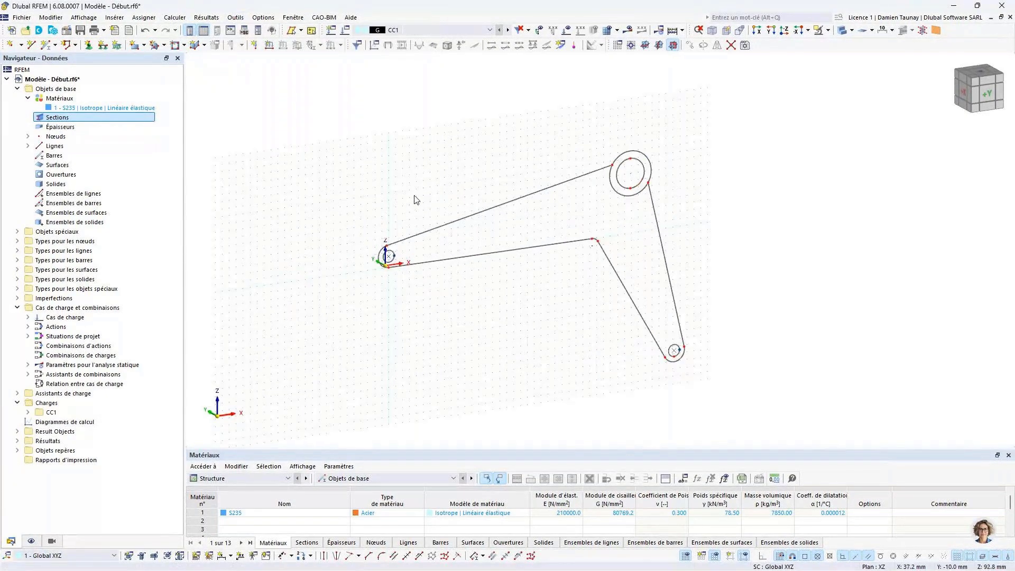
pyautogui.scroll(1, 416, 203)
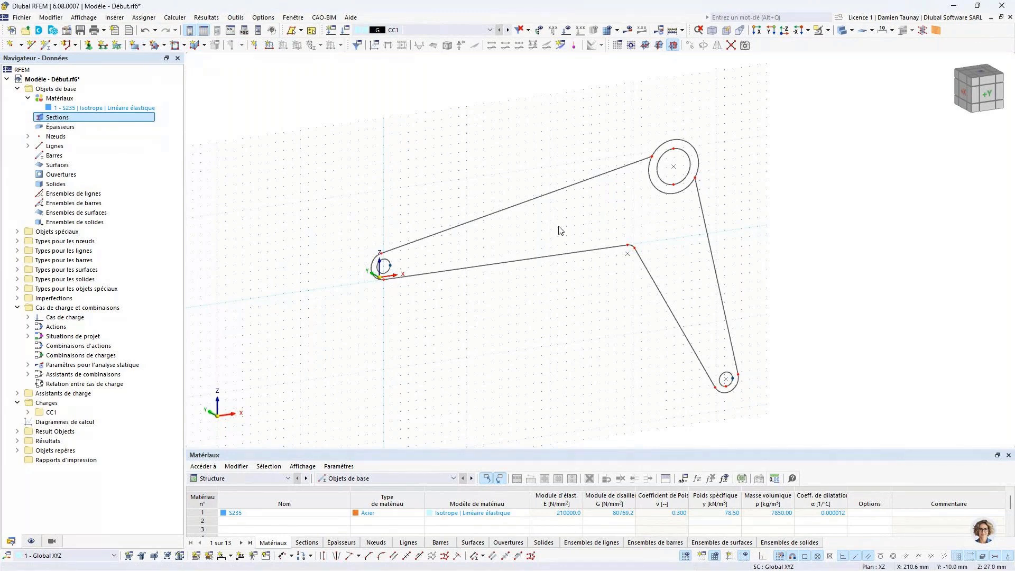
pyautogui.click(145, 46)
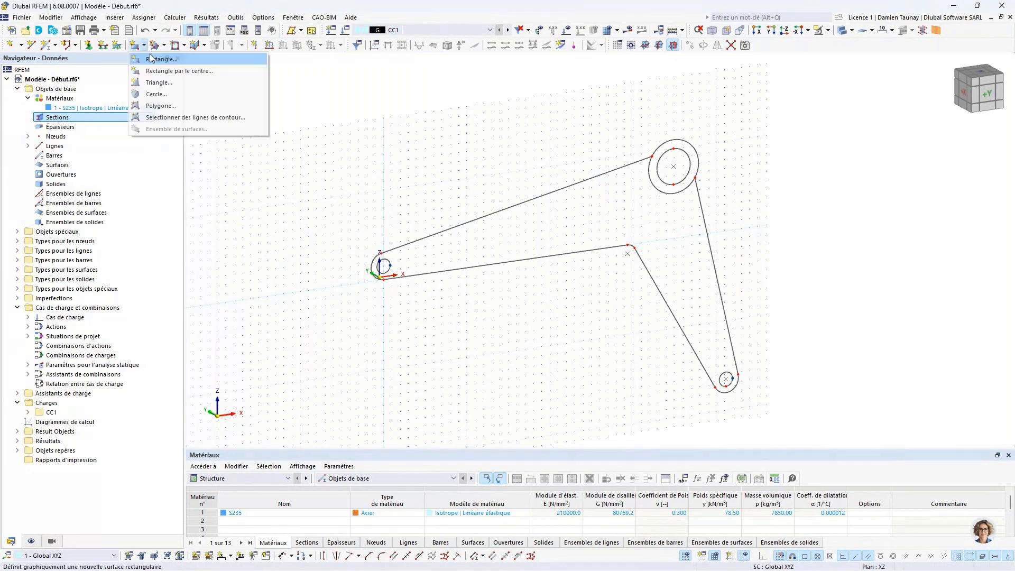
pyautogui.click(156, 118)
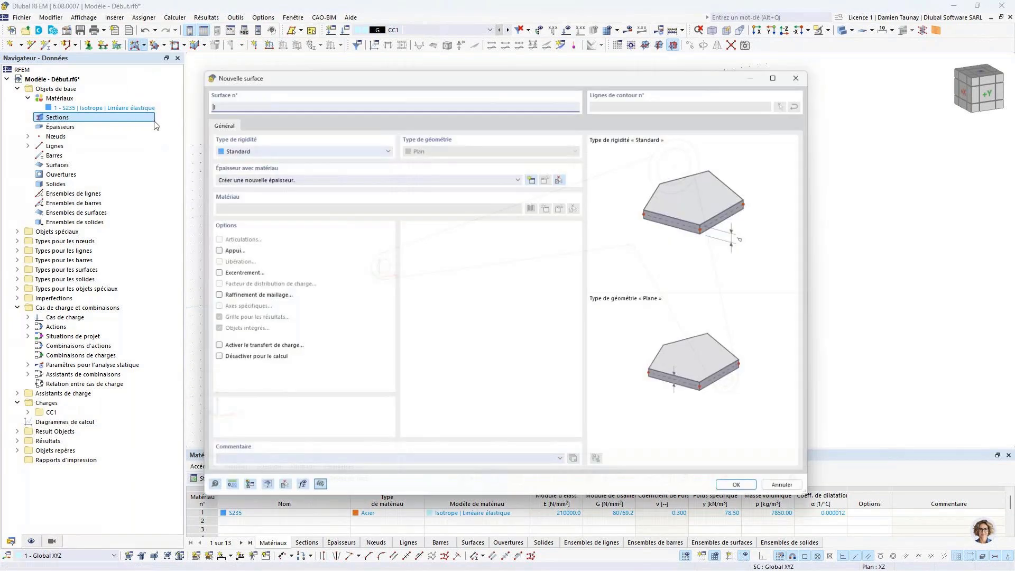
pyautogui.click(231, 148)
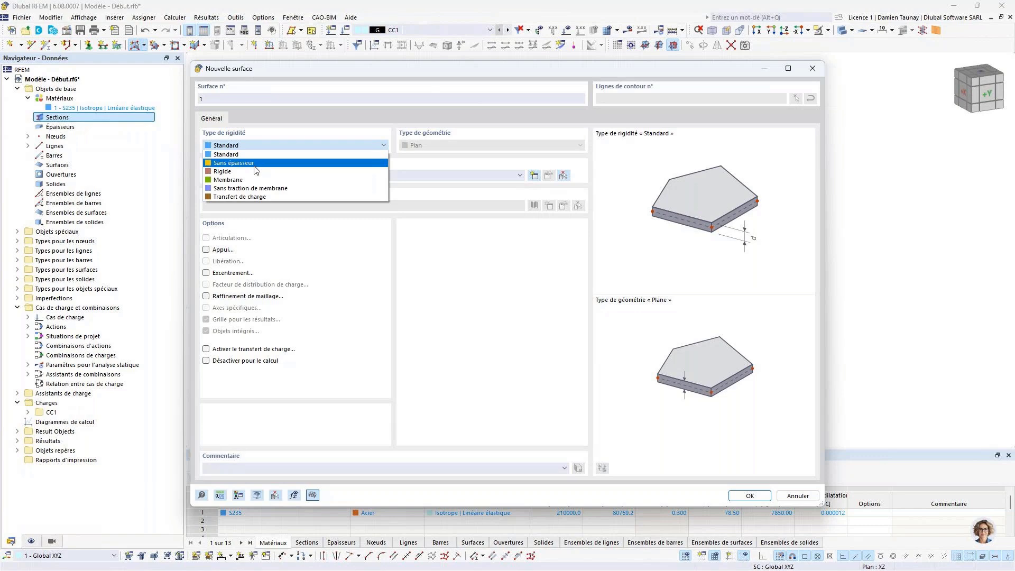
pyautogui.click(255, 166)
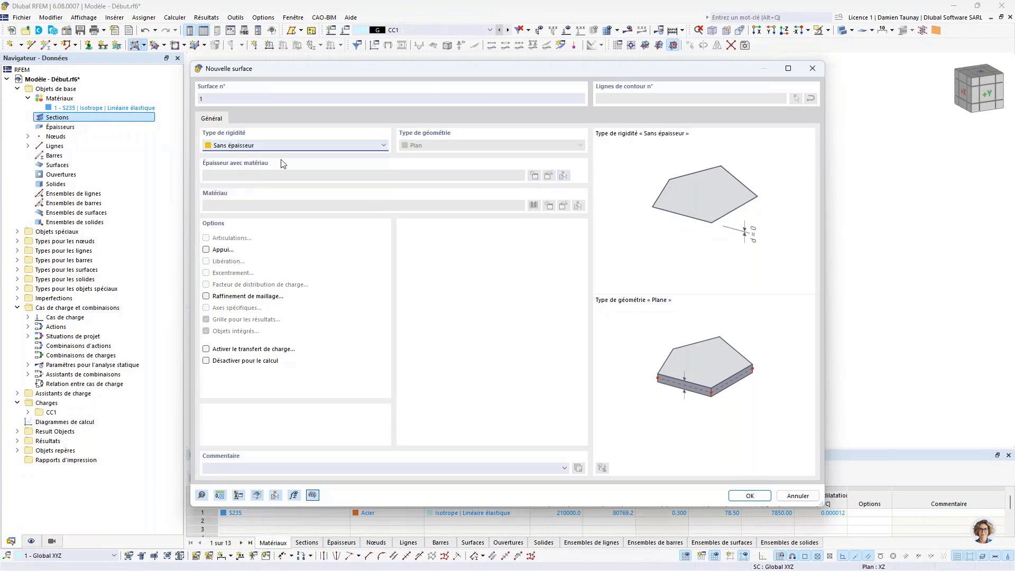
pyautogui.click(751, 496)
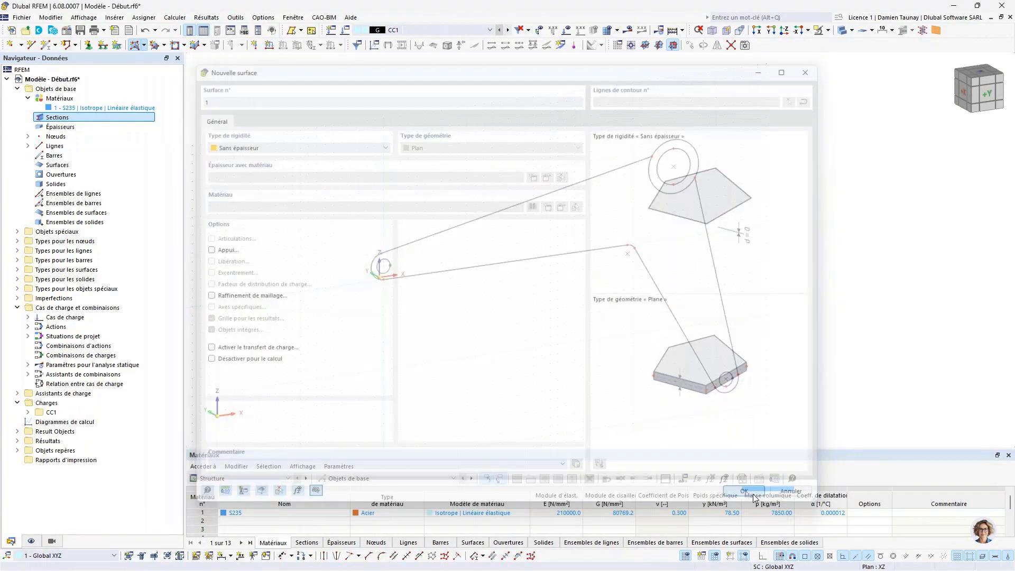
pyautogui.click(593, 249)
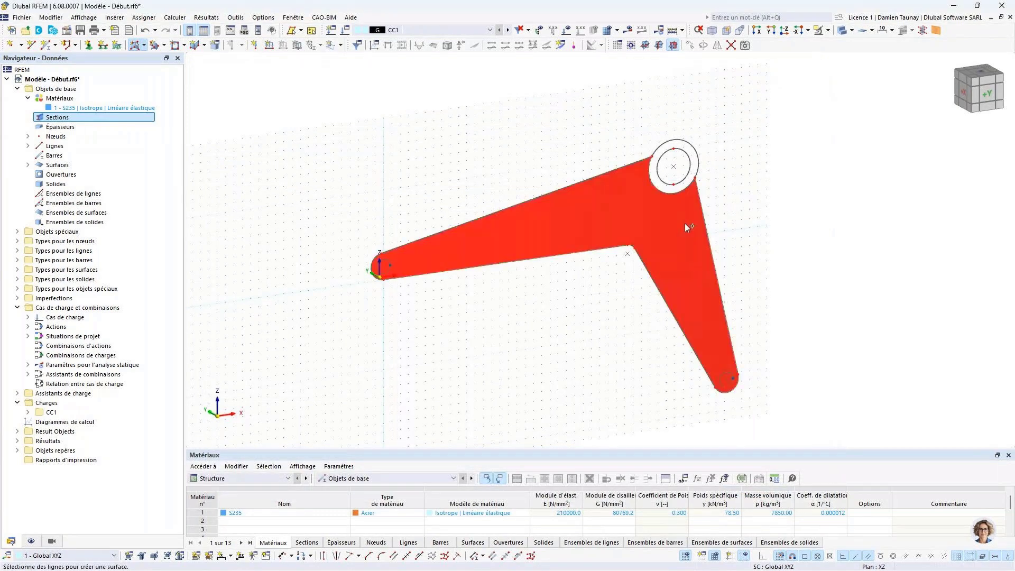
# Step: Switch the model to transparent shading and create a second Sans épaisseur surface from the large hub's outer circle
pyautogui.click(844, 30)
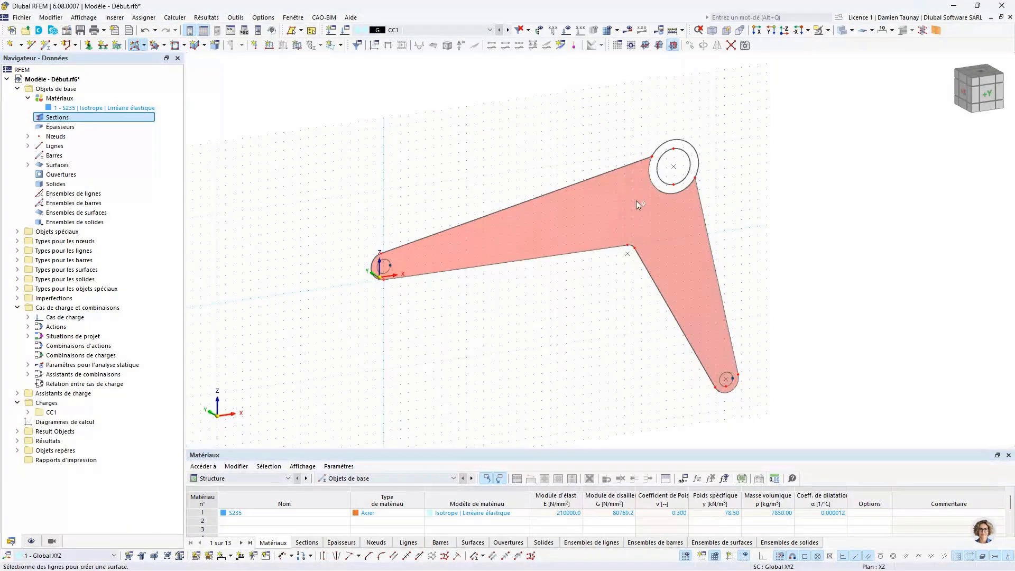
pyautogui.click(697, 152)
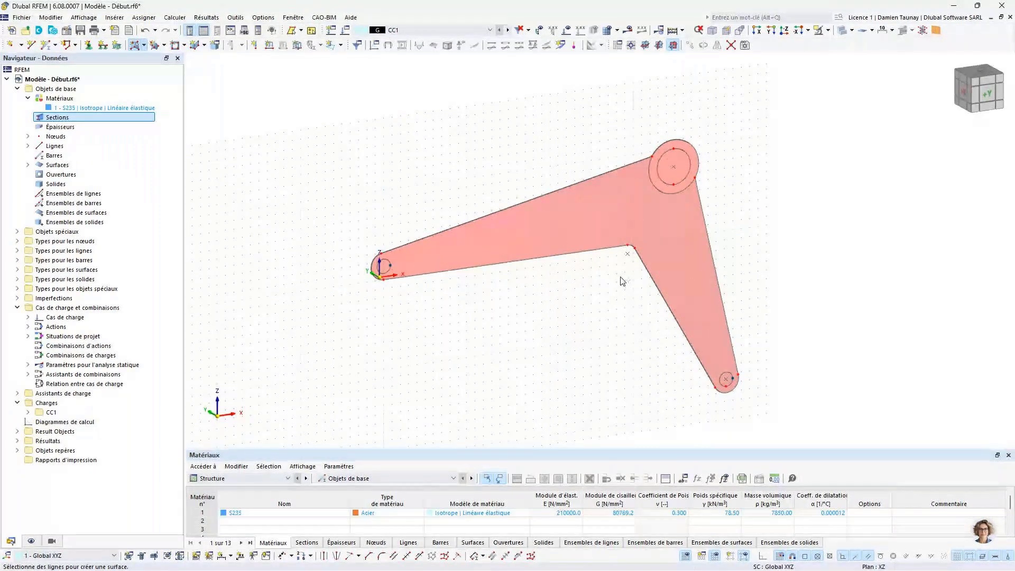
pyautogui.press('Escape')
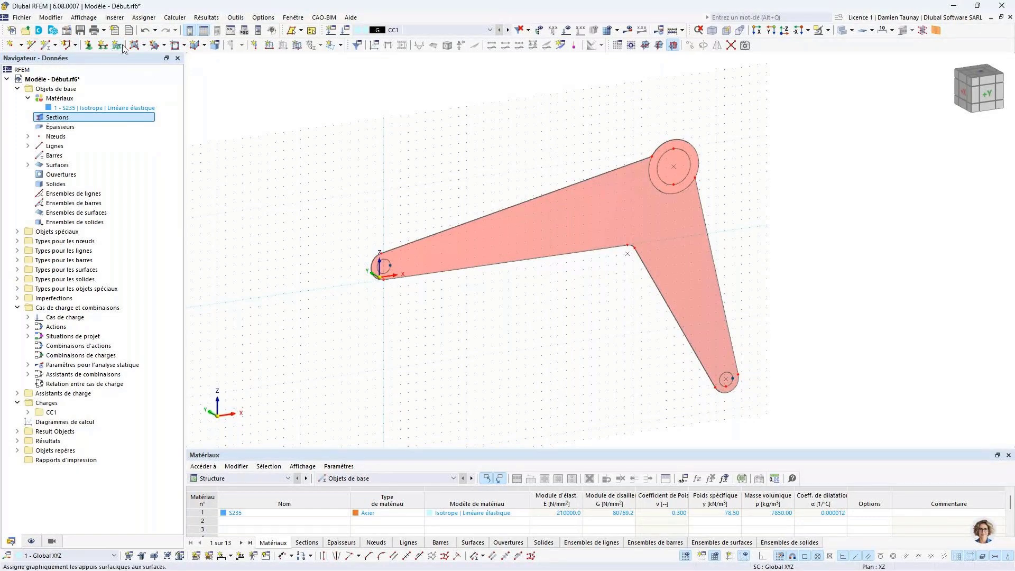
# Step: Cut openings in the surfaces from the large hub's inner circle and the two small end-hole circles
pyautogui.click(184, 45)
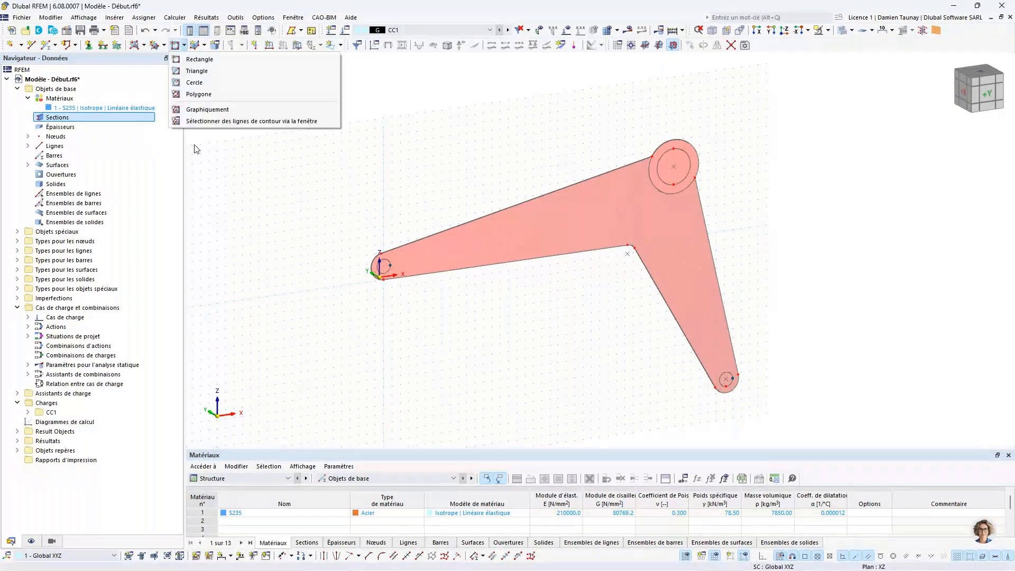
pyautogui.click(207, 109)
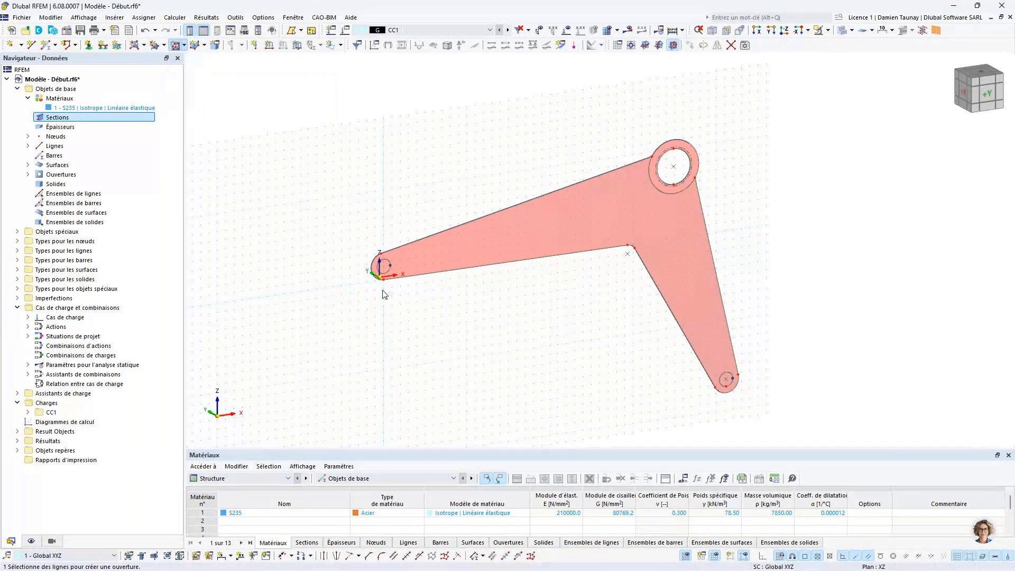
pyautogui.scroll(5, 380, 267)
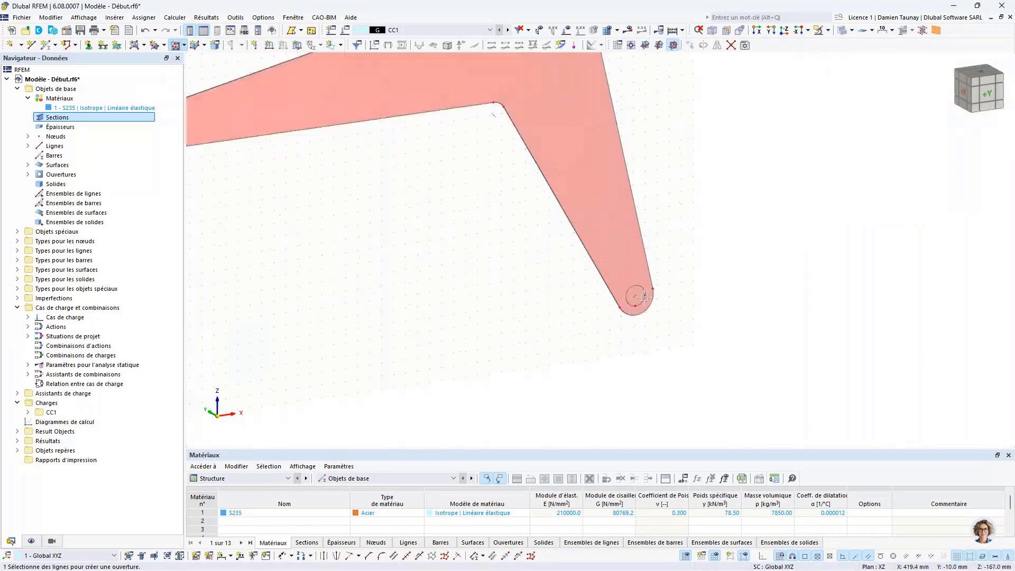
pyautogui.scroll(-3, 728, 238)
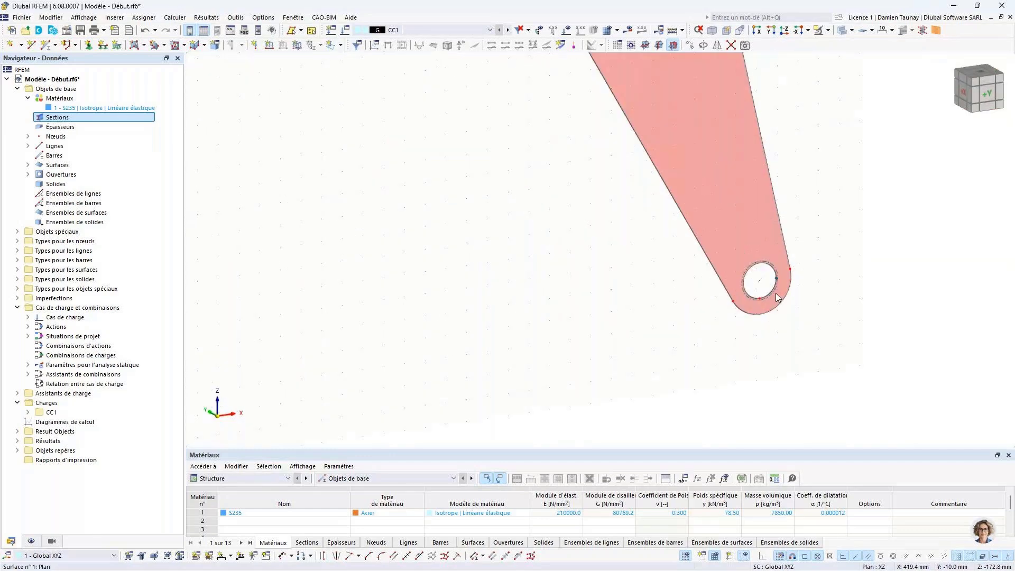
pyautogui.scroll(2, 777, 297)
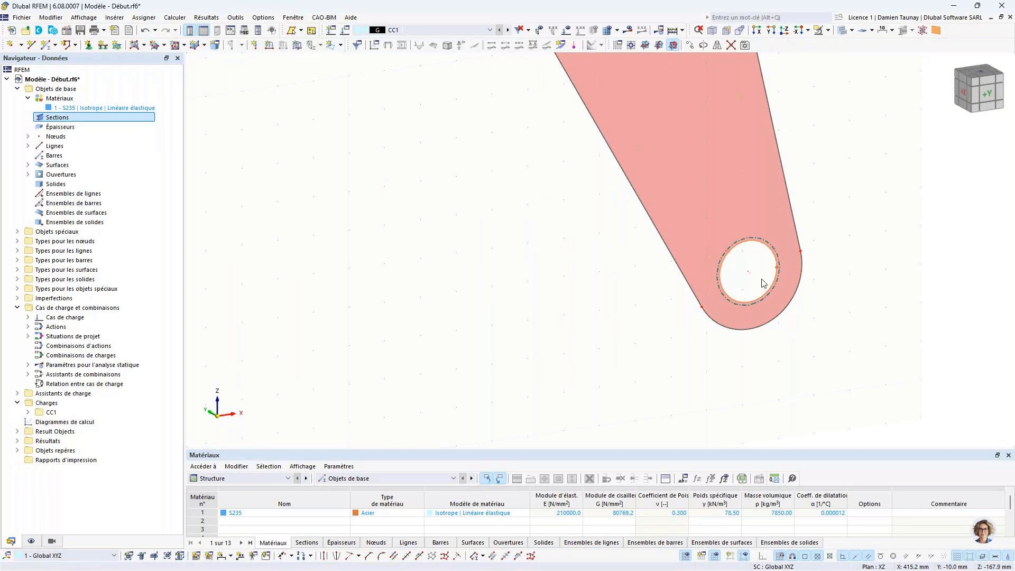
pyautogui.scroll(-5, 772, 281)
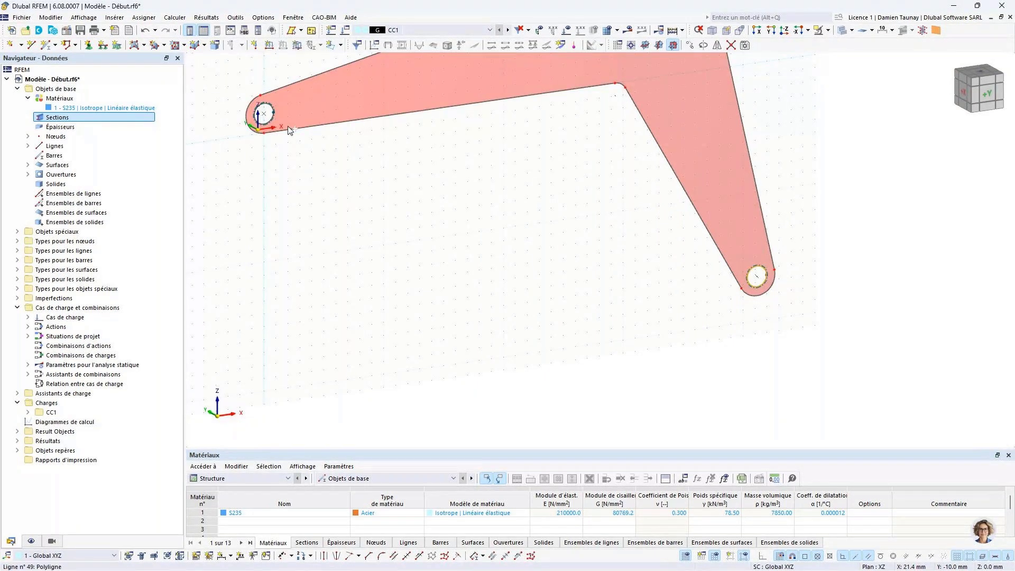
# Step: Divide the circular lines of the two small end holes with 1 intermediate node each
pyautogui.rightClick(271, 120)
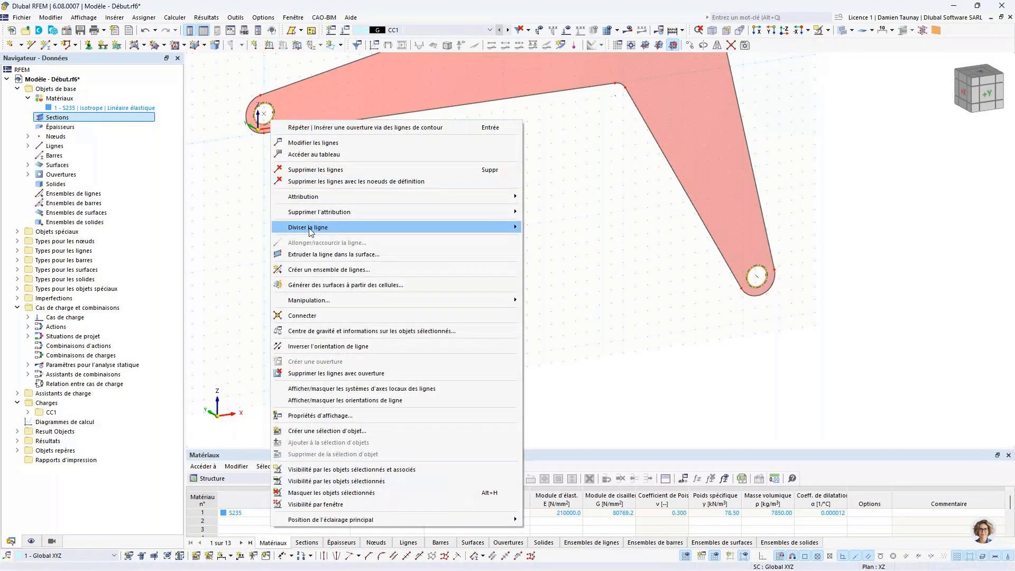
pyautogui.click(560, 227)
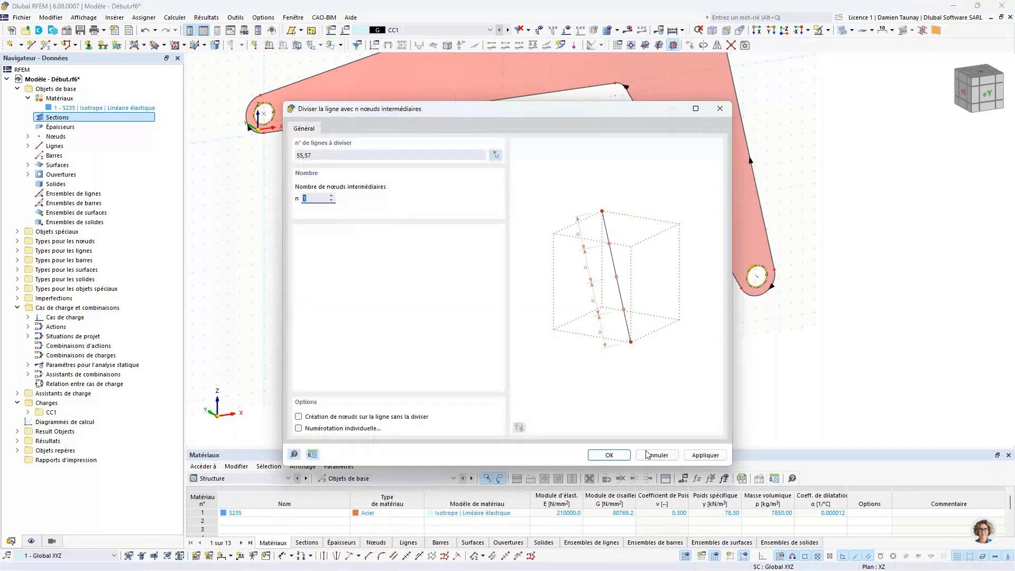
pyautogui.click(607, 455)
pyautogui.scroll(-2, 832, 309)
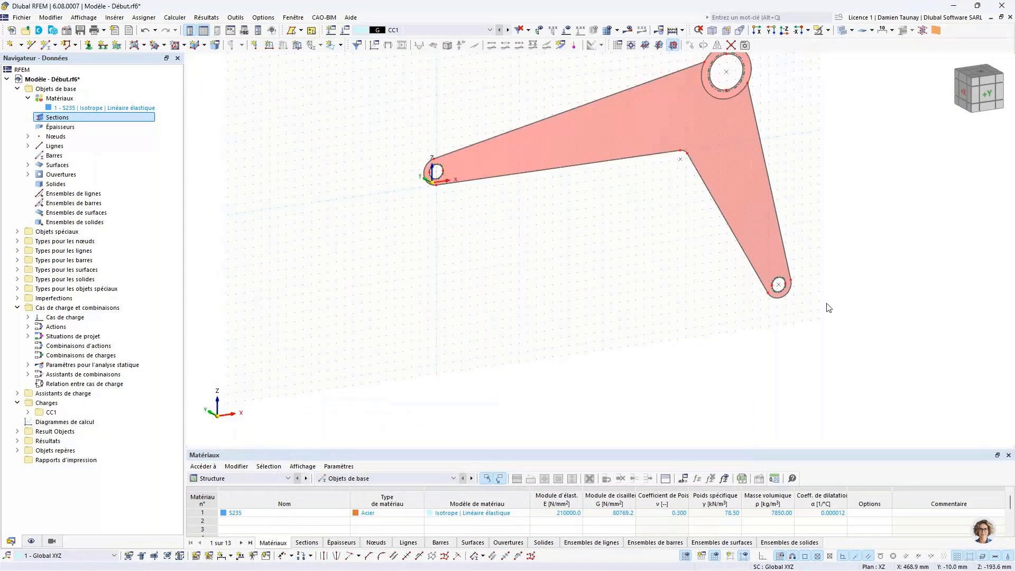
pyautogui.moveTo(844, 229); pyautogui.dragTo(625, 115, button='middle')
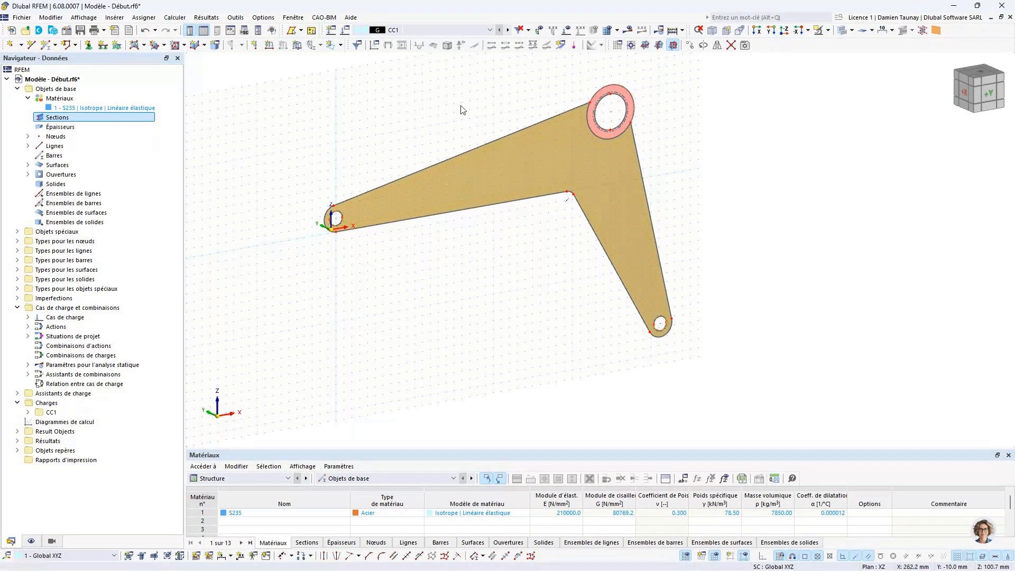
pyautogui.click(434, 180)
pyautogui.rightClick(531, 134)
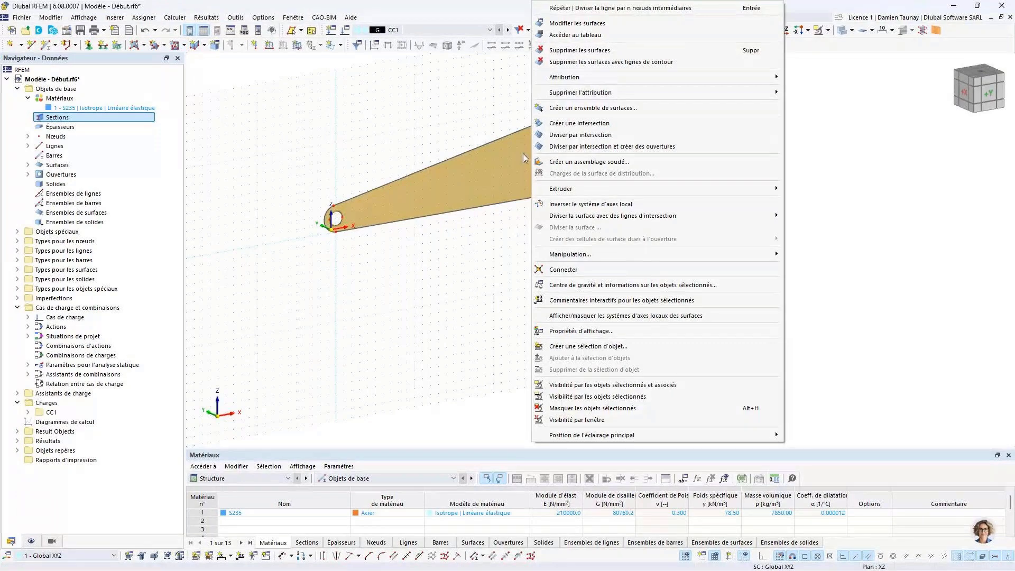
pyautogui.moveTo(571, 194)
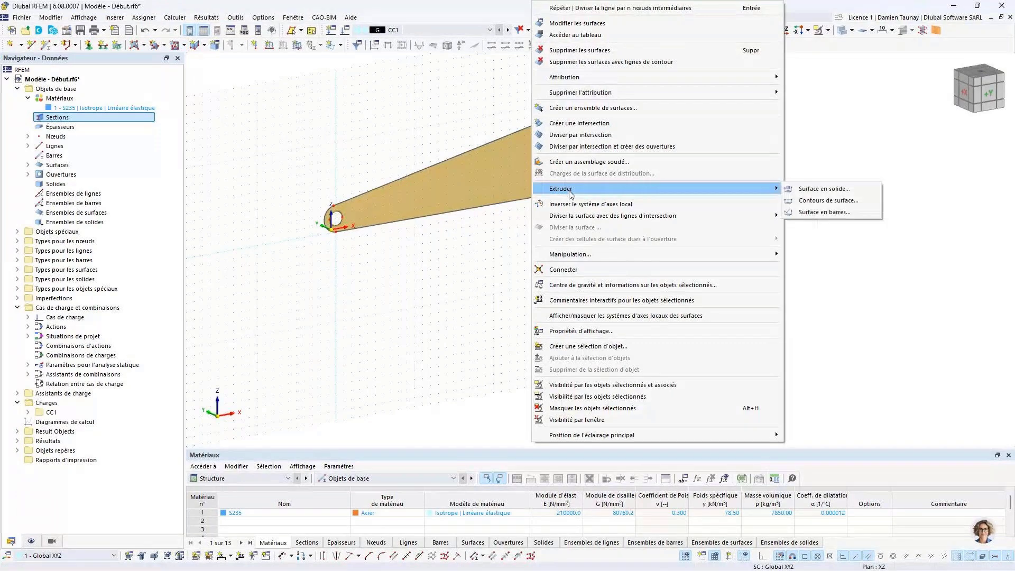
pyautogui.click(822, 195)
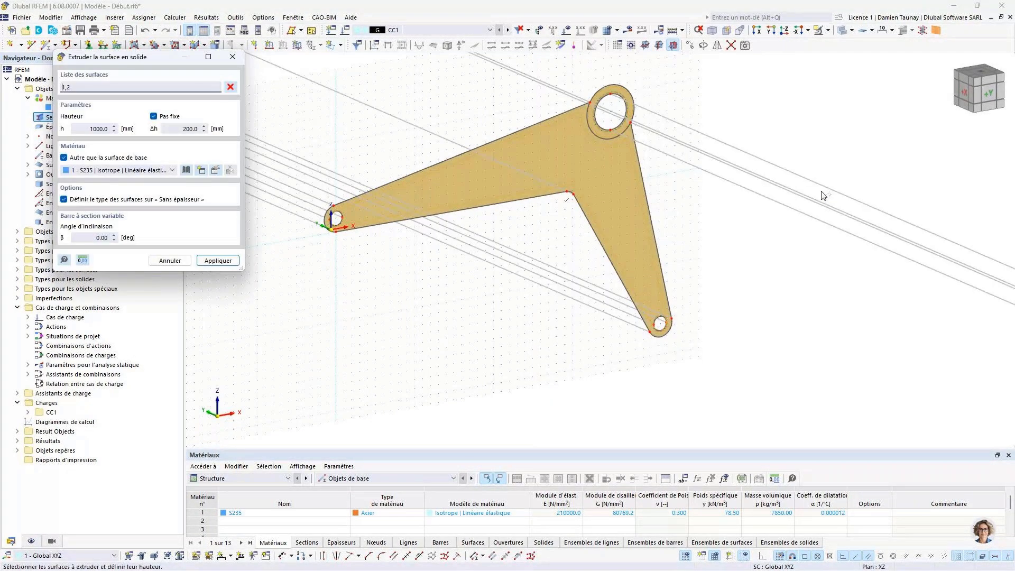
pyautogui.scroll(-3, 433, 237)
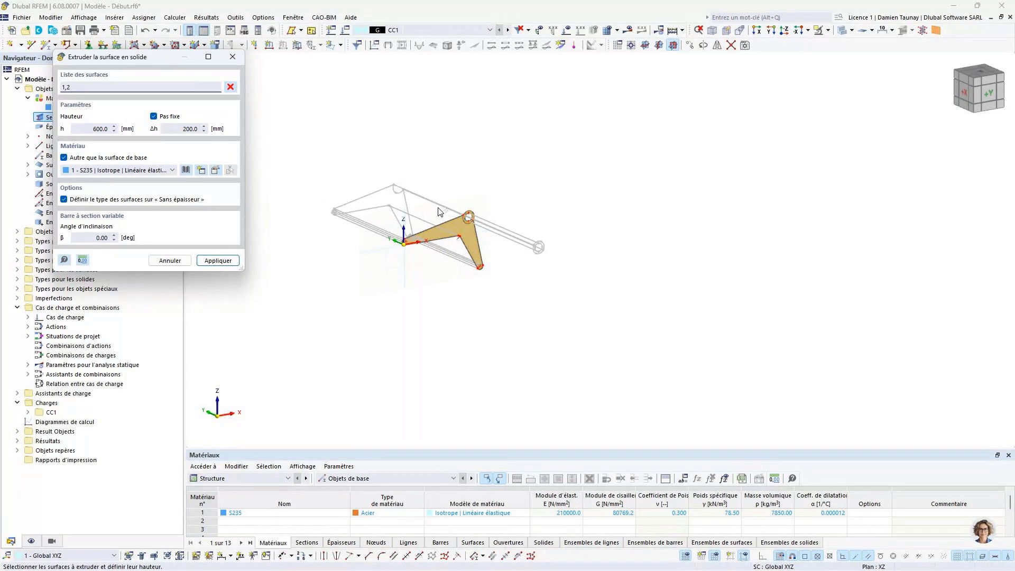
pyautogui.press('Escape')
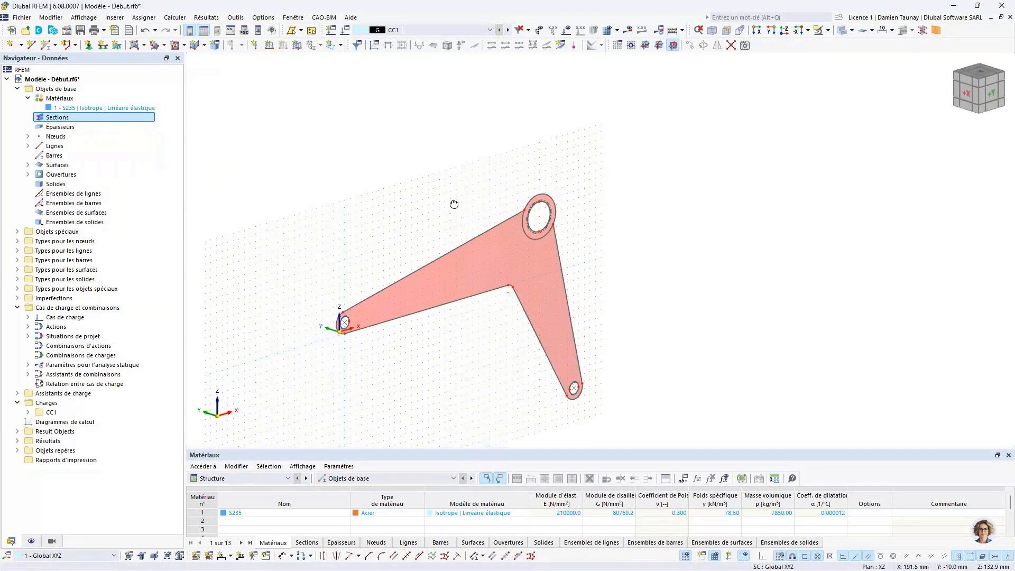
# Step: Display the local axis systems of the bracket body and large hub surfaces and compare their orientation
pyautogui.rightClick(506, 249)
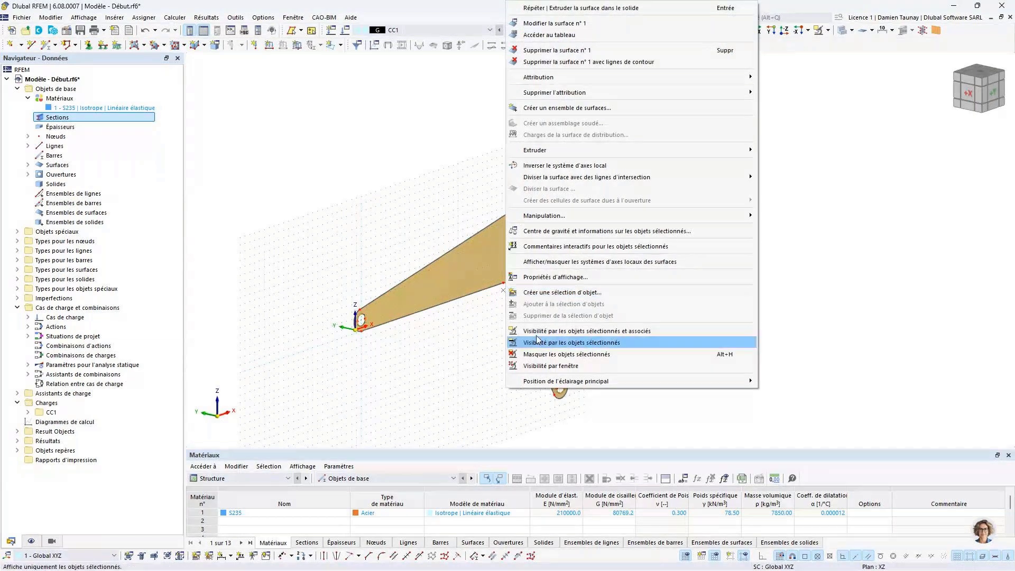
pyautogui.click(541, 278)
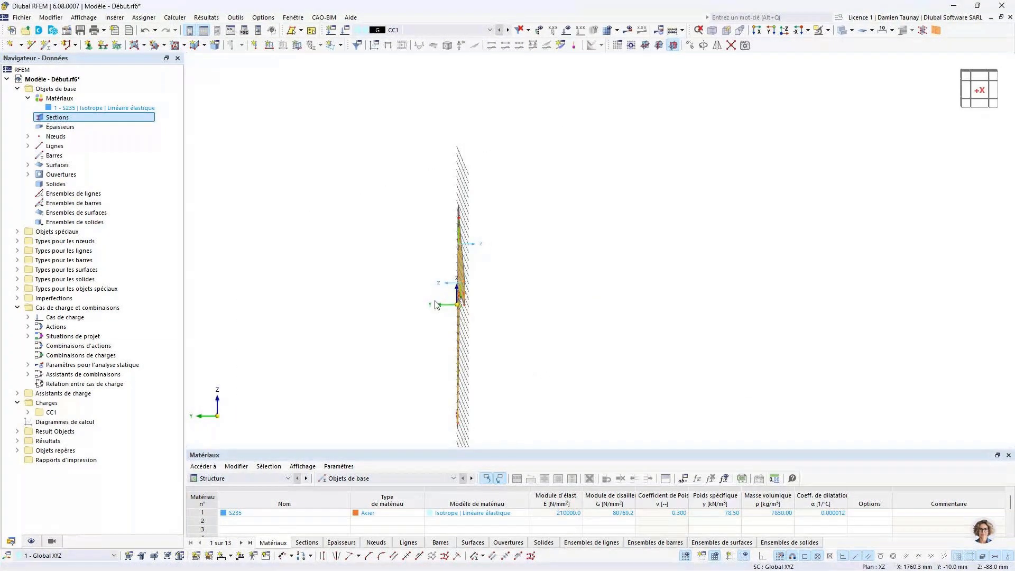
pyautogui.keyDown('ctrl'); pyautogui.moveTo(436, 305); pyautogui.dragTo(550, 306, button='middle'); pyautogui.keyUp('ctrl')
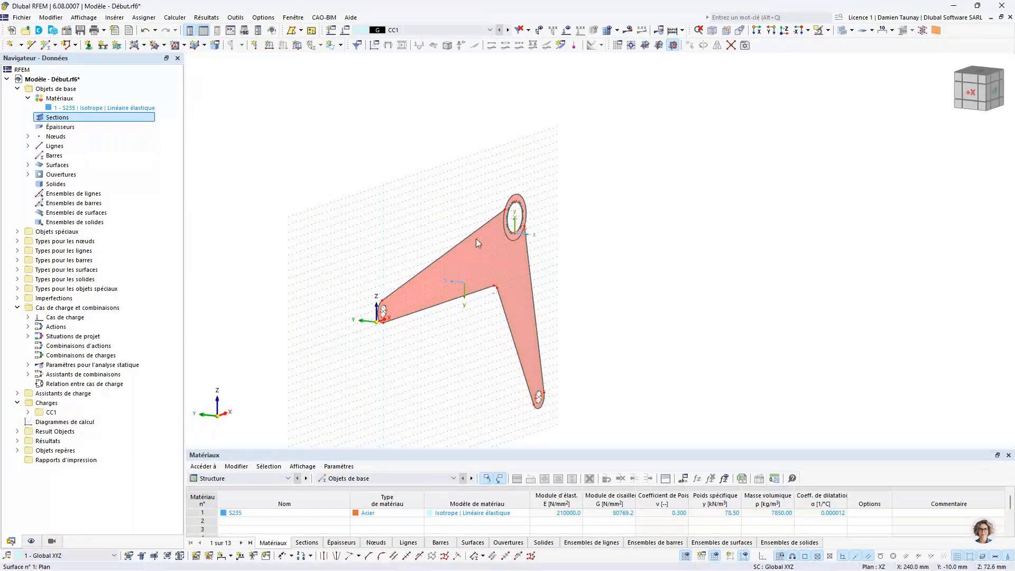
pyautogui.scroll(1, 476, 239)
pyautogui.scroll(4, 504, 221)
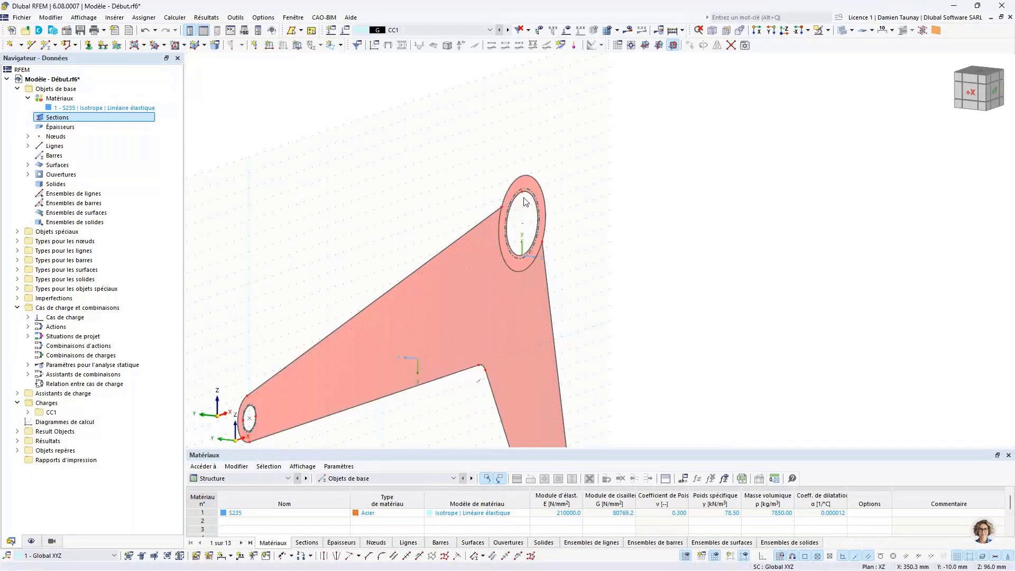
# Step: Reverse the local axis system of the bracket body surface and hide the surfaces' local axes
pyautogui.rightClick(442, 277)
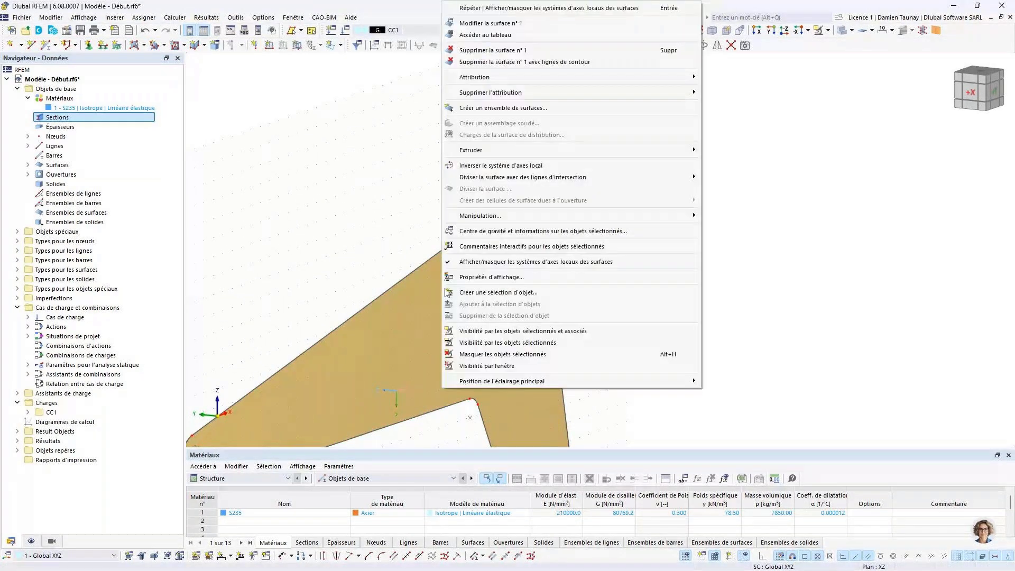
pyautogui.click(464, 263)
pyautogui.scroll(-3, 451, 188)
pyautogui.keyDown('ctrl'); pyautogui.moveTo(450, 188); pyautogui.dragTo(509, 231, button='middle'); pyautogui.keyUp('ctrl')
pyautogui.rightClick(332, 312)
pyautogui.click(358, 262)
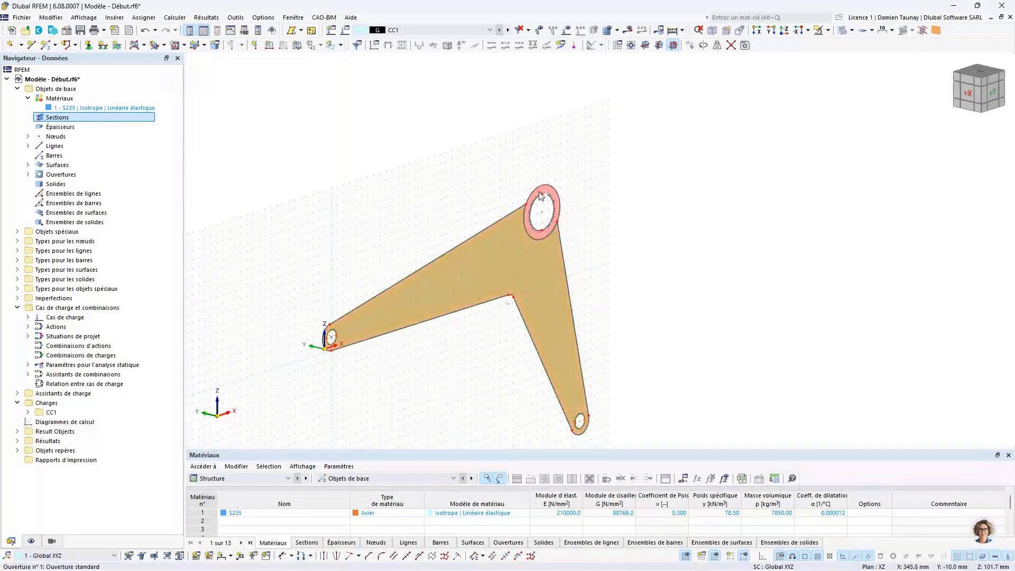
# Step: Extrude the bracket body and large hub surfaces into solids with a height of -20 mm
pyautogui.scroll(2, 539, 193)
pyautogui.scroll(-3, 540, 194)
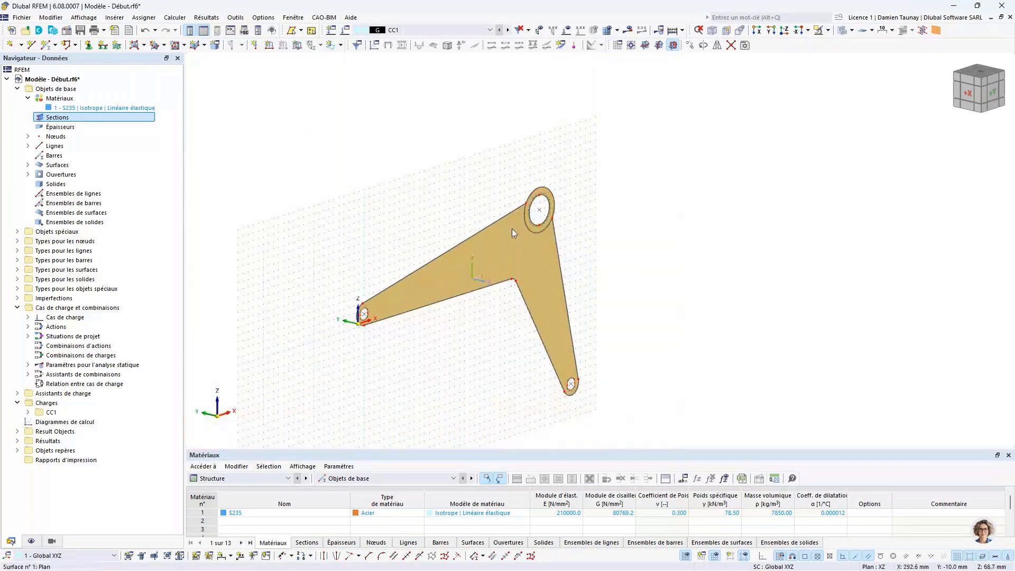
pyautogui.rightClick(512, 228)
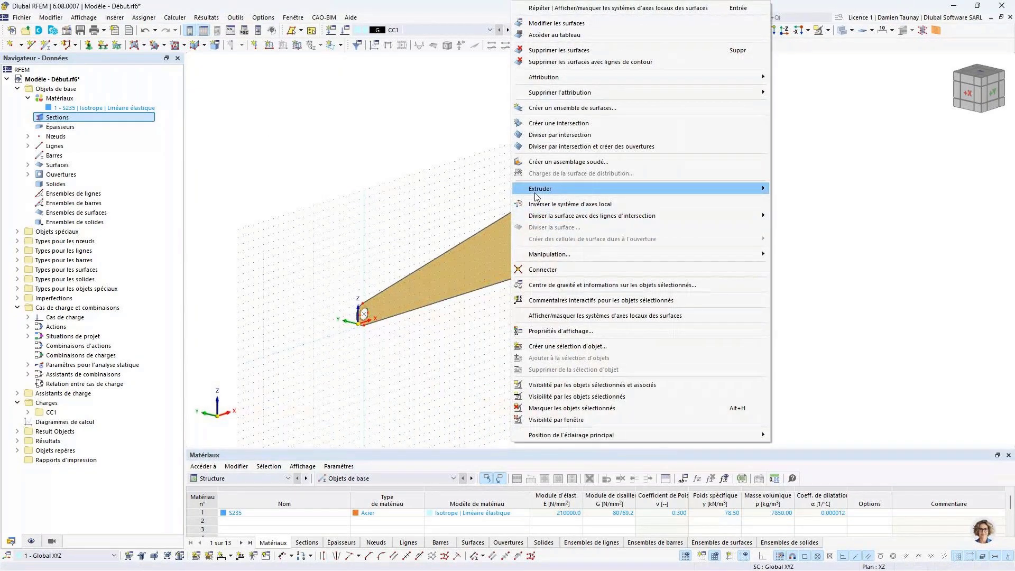
pyautogui.moveTo(536, 191)
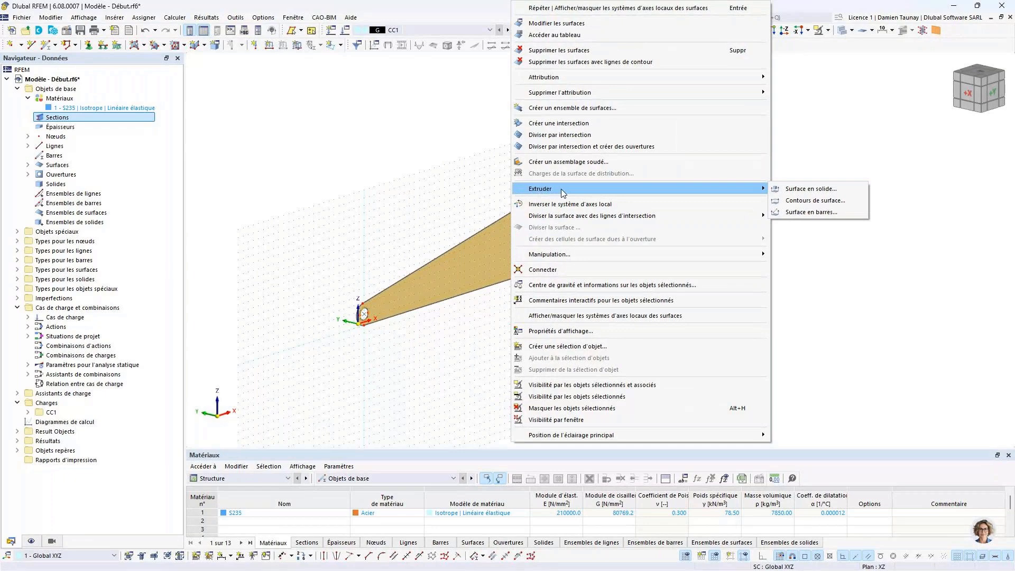
pyautogui.click(817, 188)
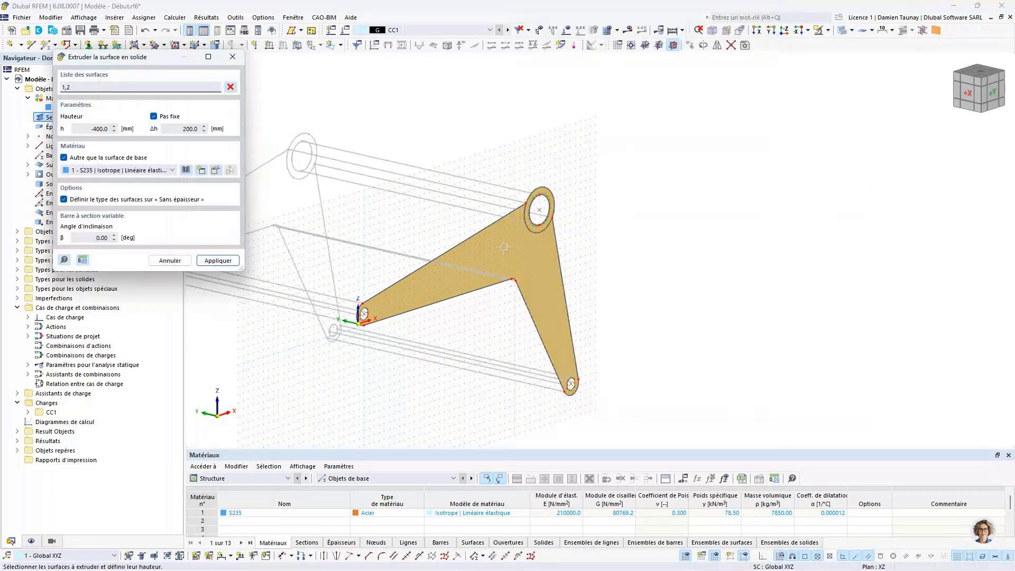
pyautogui.scroll(1, 624, 297)
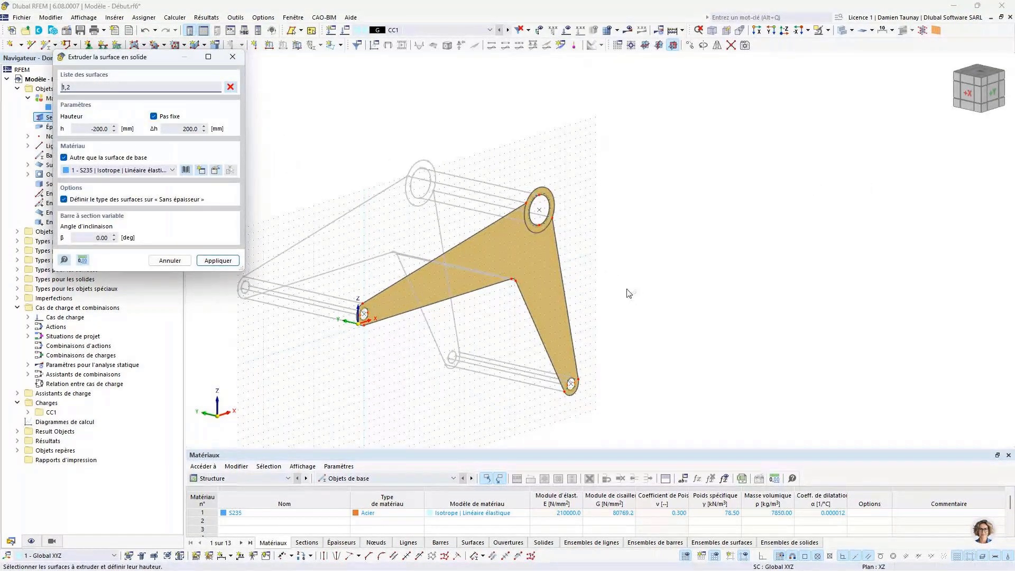
pyautogui.scroll(-3, 624, 290)
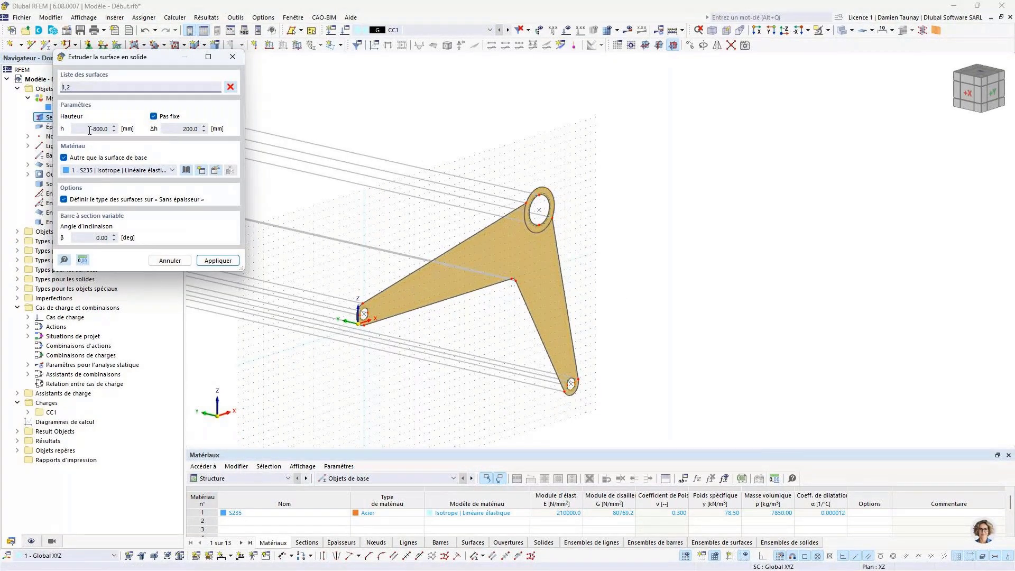
pyautogui.moveTo(89, 130); pyautogui.dragTo(125, 133)
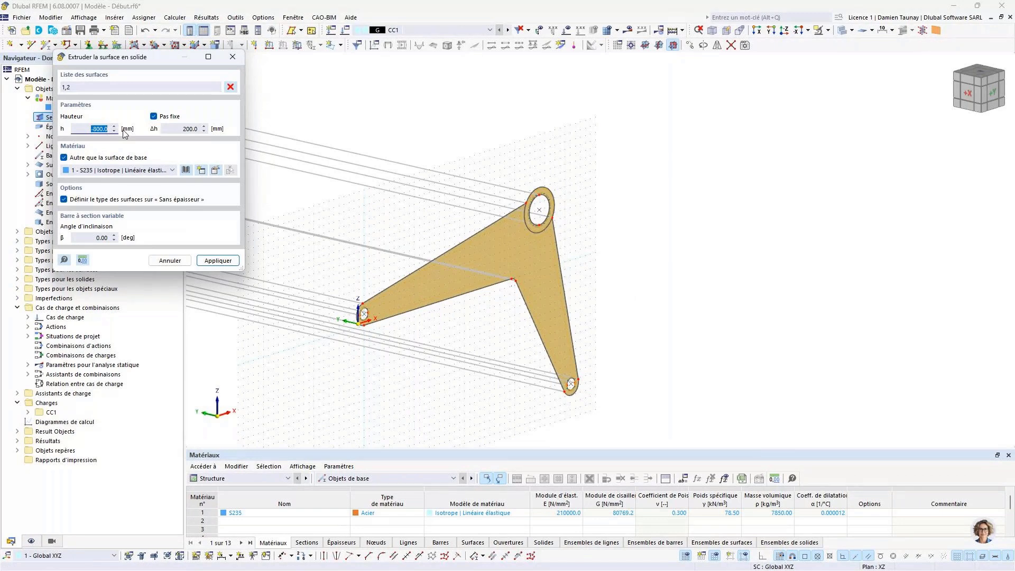
pyautogui.press('BackSpace')
pyautogui.write('-20')
pyautogui.press('Return')
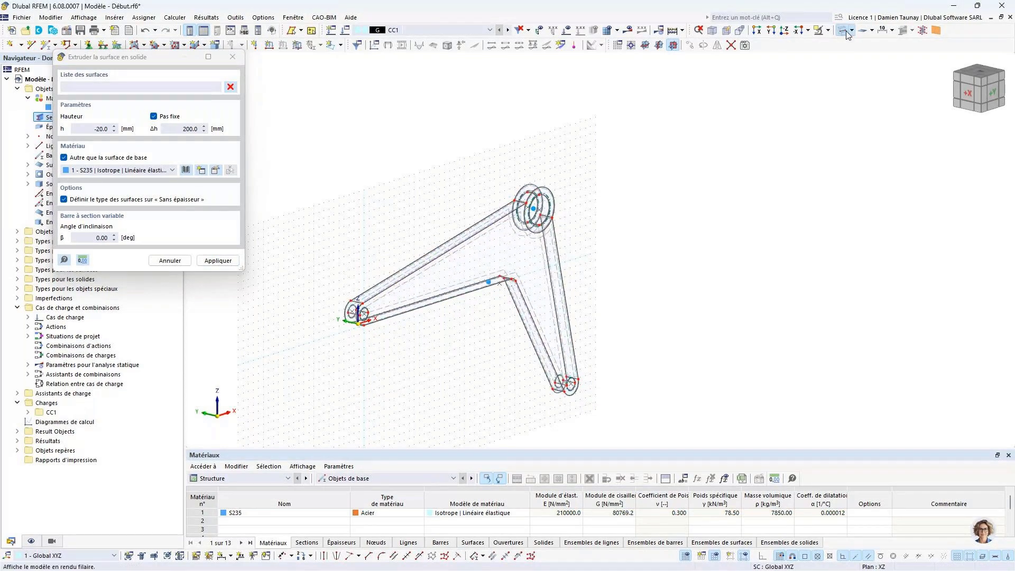
pyautogui.moveTo(542, 195); pyautogui.dragTo(672, 213, button='middle')
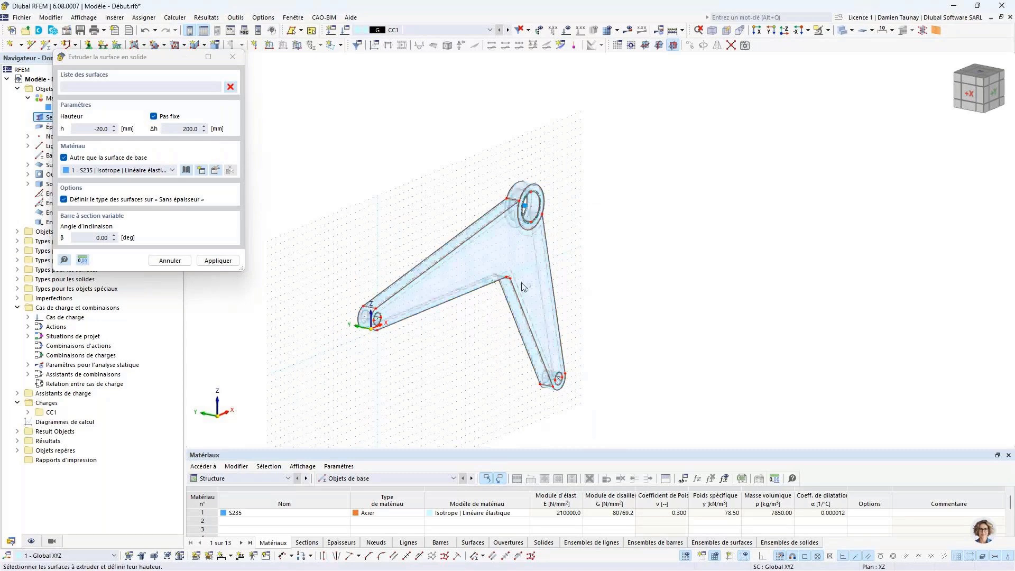
pyautogui.scroll(3, 507, 272)
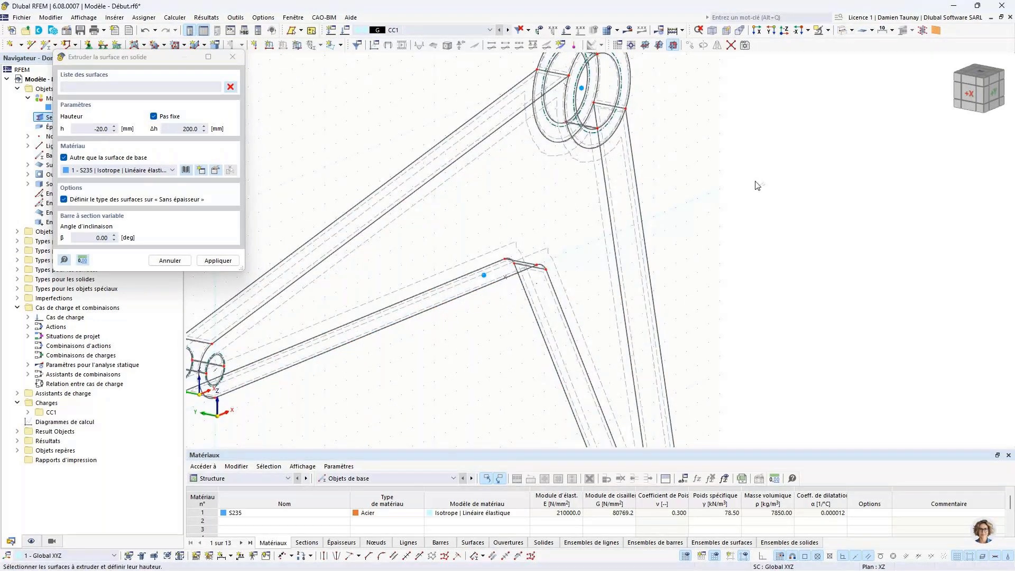
pyautogui.press('Escape')
# Step: Switch the model display from wireframe to transparent filled rendering
pyautogui.scroll(-5, 548, 249)
pyautogui.moveTo(548, 249); pyautogui.dragTo(523, 248, button='middle')
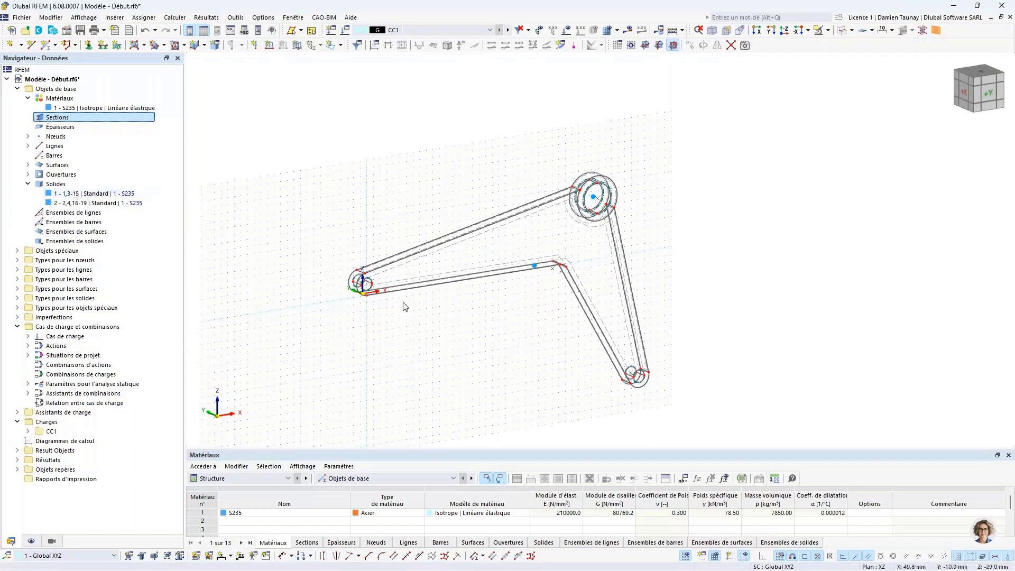
pyautogui.scroll(3, 562, 176)
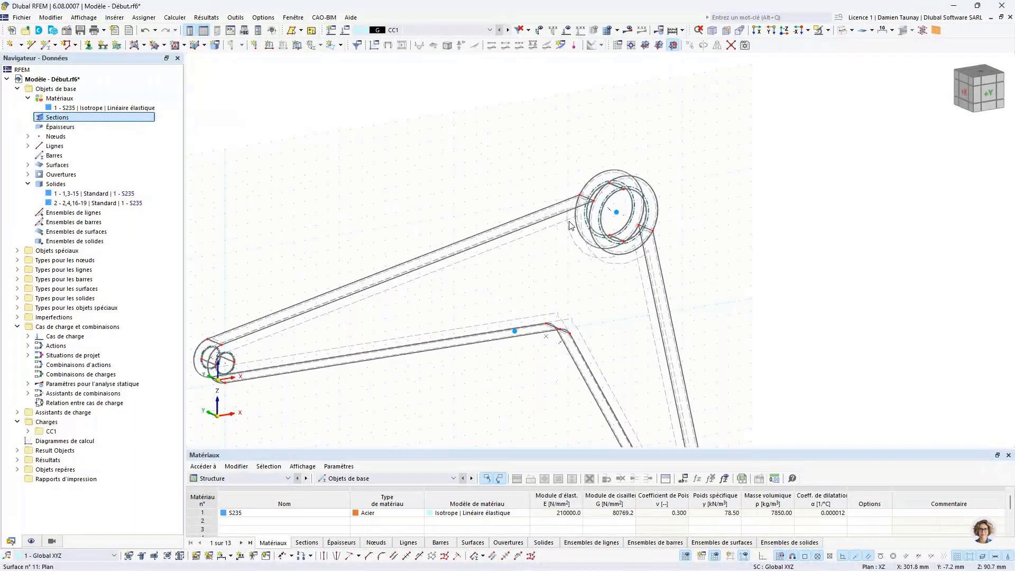
pyautogui.click(841, 31)
pyautogui.click(842, 31)
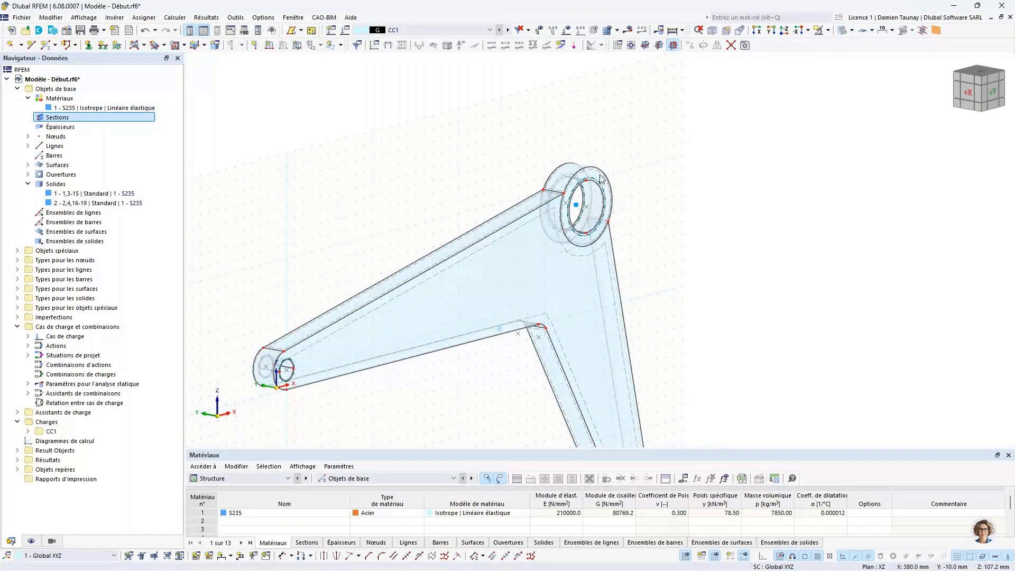
# Step: Copy the large hub solid along its axis so the copy adjoins the original's -Y face
pyautogui.scroll(2, 600, 179)
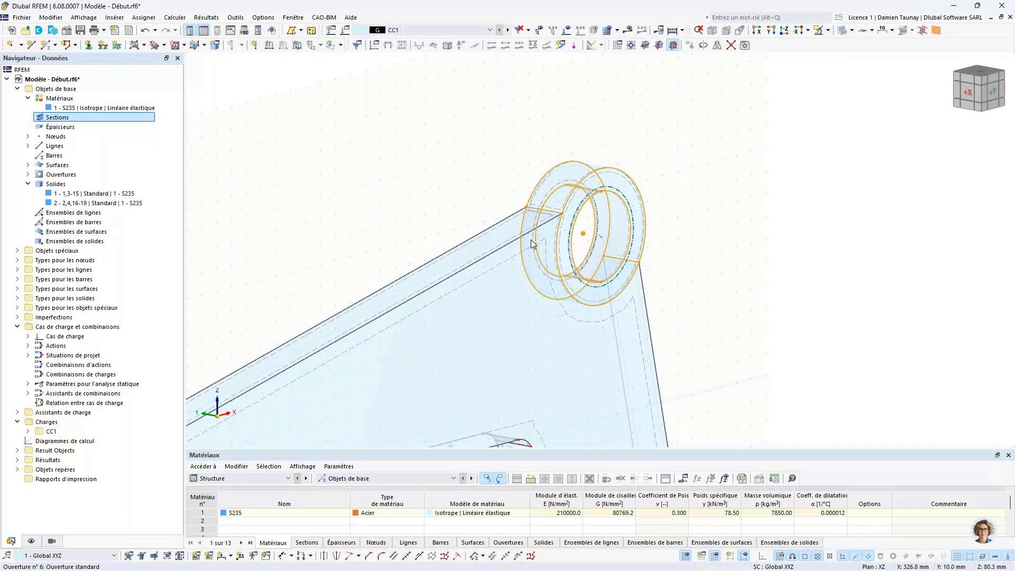
pyautogui.keyDown('ctrl'); pyautogui.moveTo(531, 244); pyautogui.dragTo(477, 198, button='middle'); pyautogui.keyUp('ctrl')
pyautogui.moveTo(477, 197); pyautogui.dragTo(572, 196)
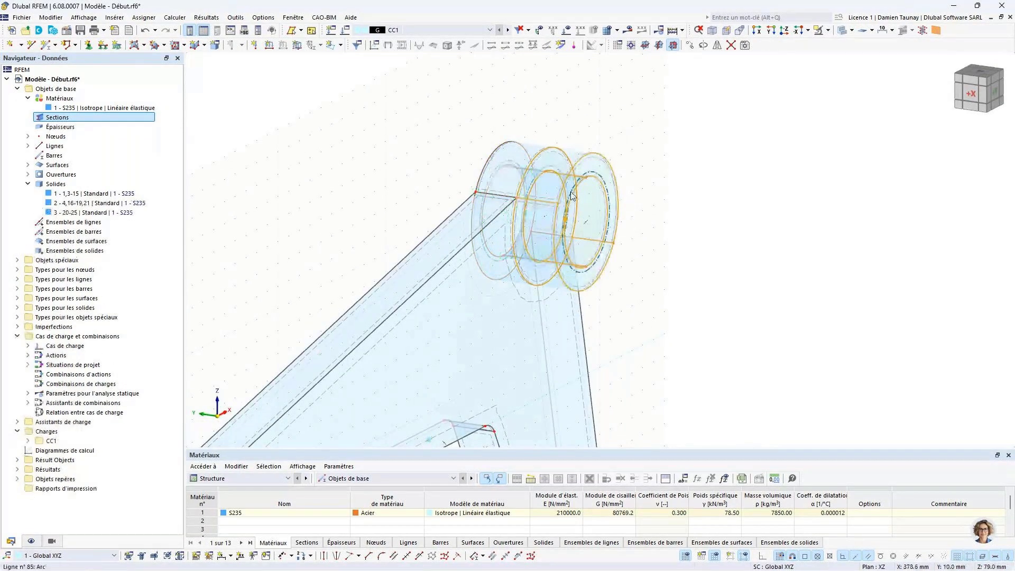
pyautogui.press('Escape')
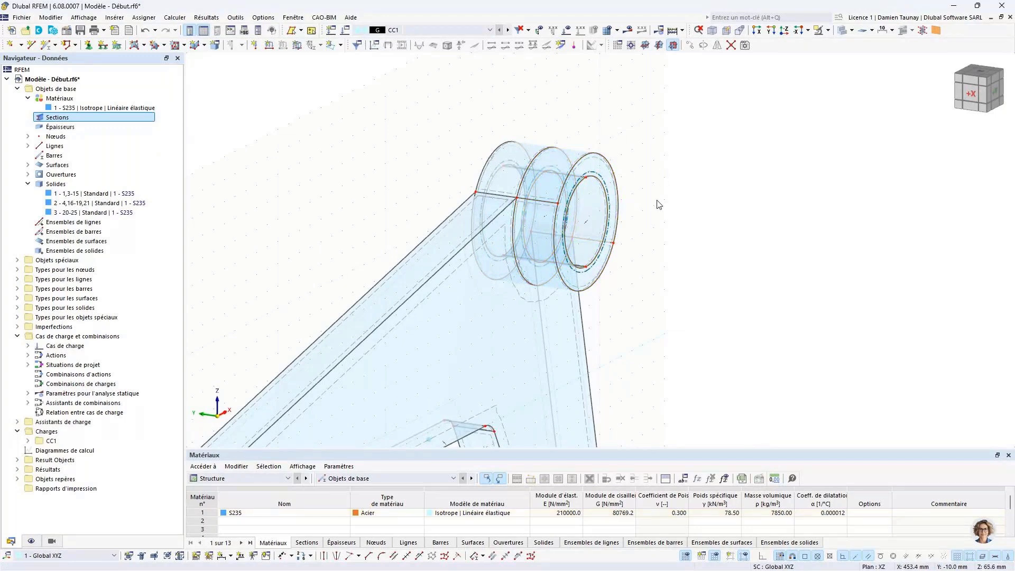
# Step: Move the outer face of the copied hub solid by 10 mm in Y to shorten it
pyautogui.keyDown('ctrl'); pyautogui.moveTo(657, 200); pyautogui.dragTo(650, 232, button='middle'); pyautogui.keyUp('ctrl')
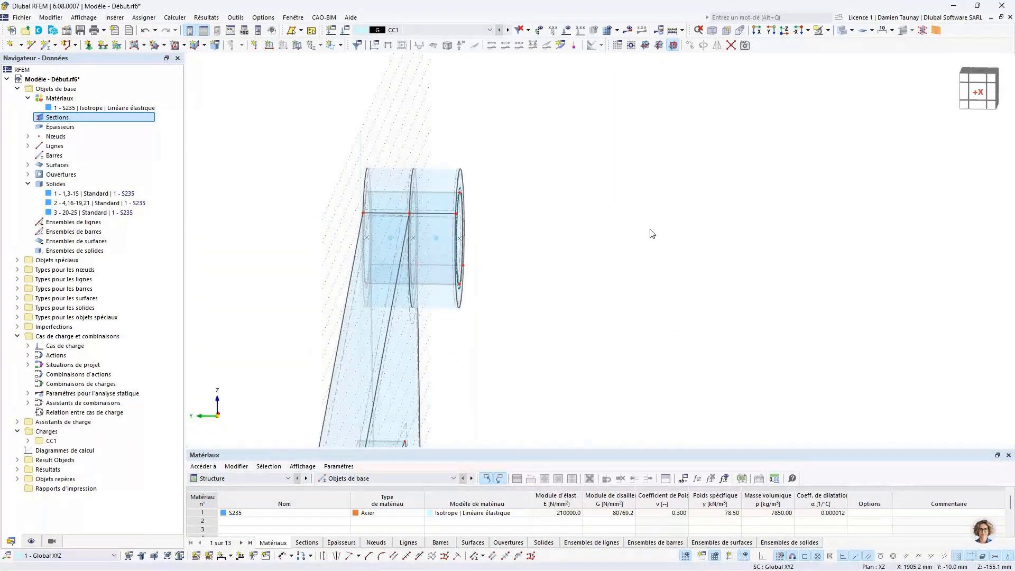
pyautogui.keyDown('ctrl'); pyautogui.moveTo(510, 315); pyautogui.dragTo(462, 219, button='middle'); pyautogui.keyUp('ctrl')
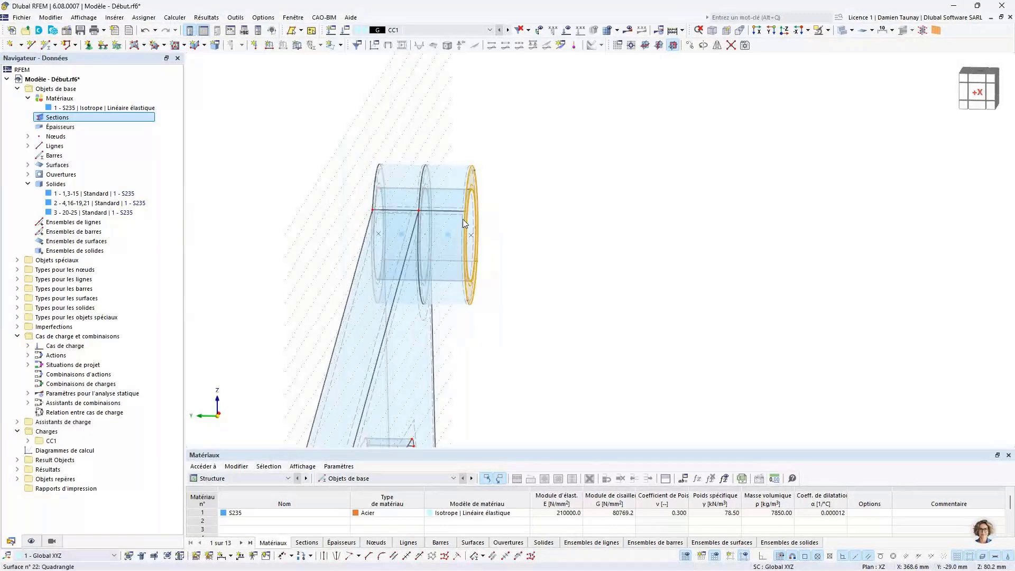
pyautogui.click(455, 215)
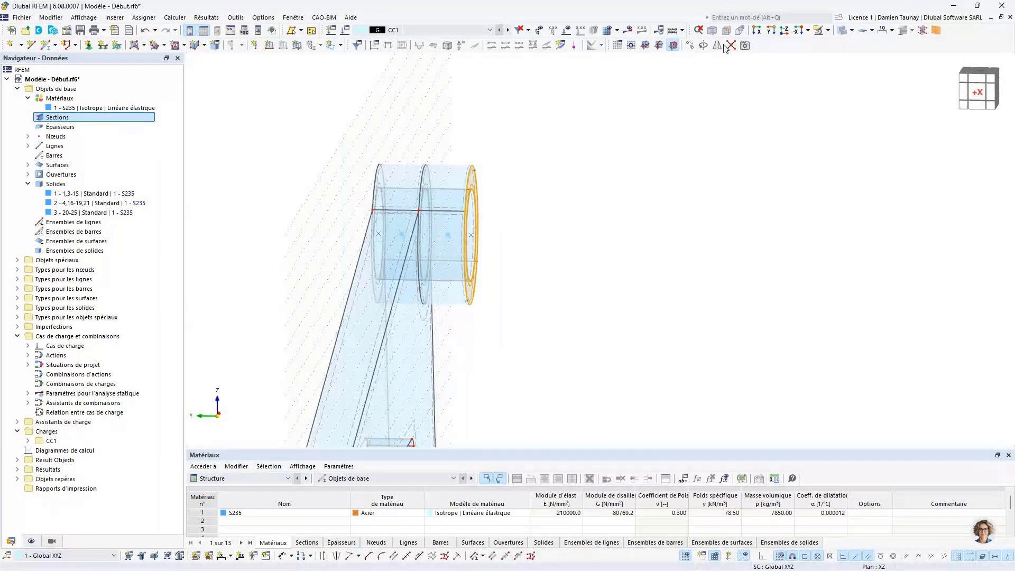
pyautogui.click(690, 46)
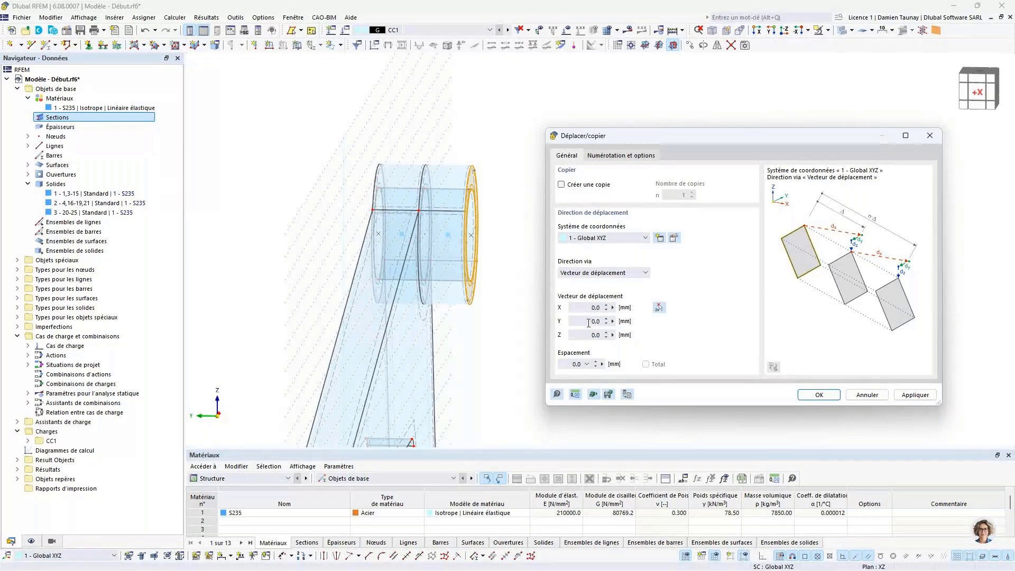
pyautogui.click(599, 321)
pyautogui.write('10')
pyautogui.click(832, 395)
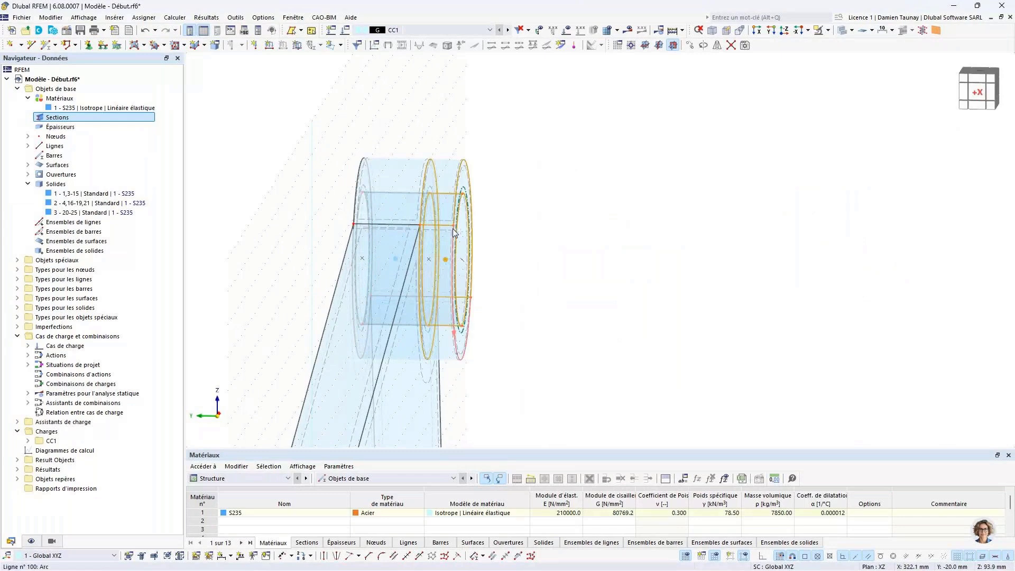
# Step: Copy the shortened hub ring to the bracket's opposite side, against the original hub's +Y face
pyautogui.moveTo(454, 230); pyautogui.dragTo(354, 224)
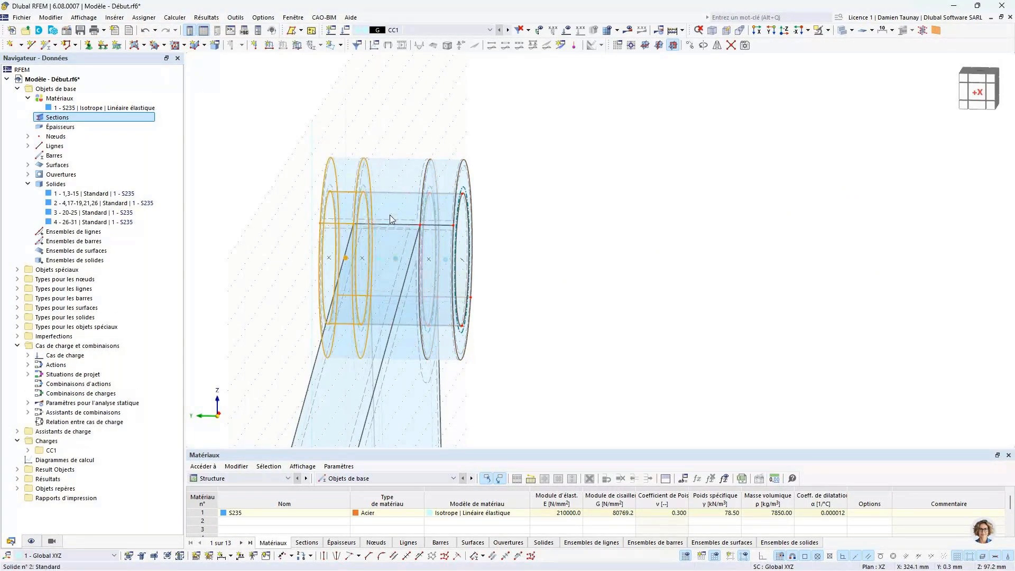
pyautogui.moveTo(389, 214); pyautogui.dragTo(572, 232, button='middle')
pyautogui.scroll(-2, 572, 232)
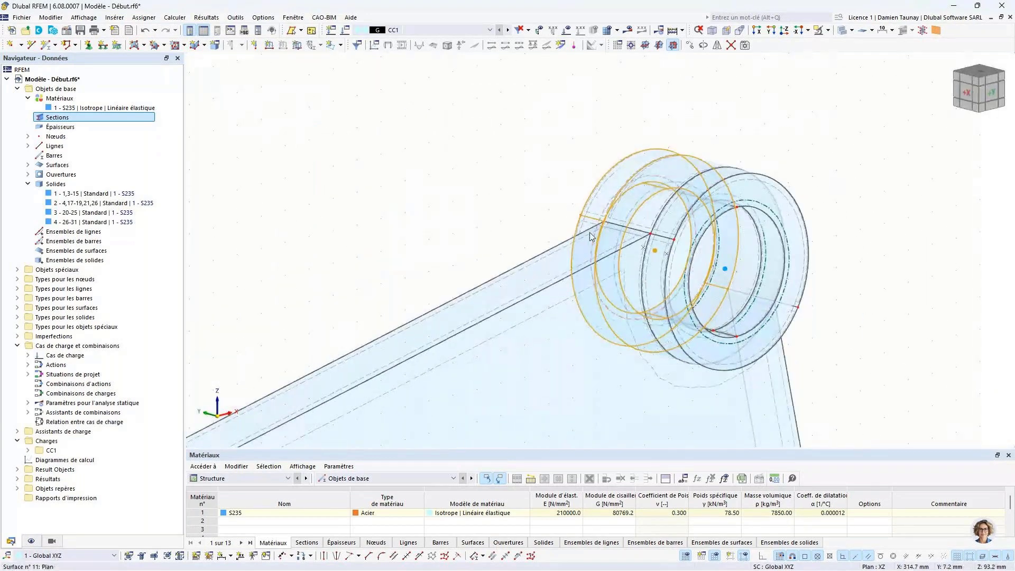
pyautogui.scroll(-2, 594, 232)
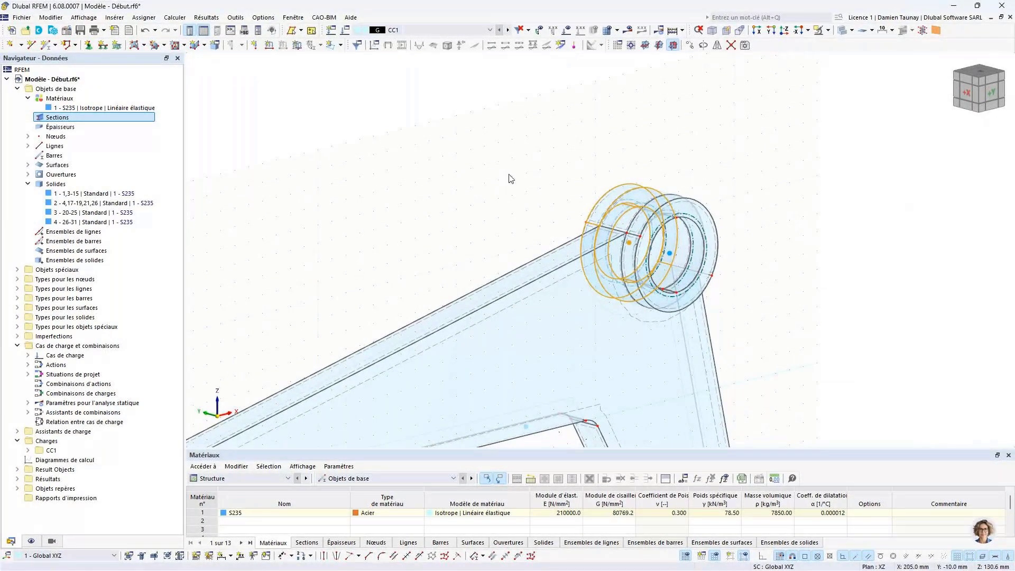
pyautogui.moveTo(421, 277); pyautogui.dragTo(440, 273, button='middle')
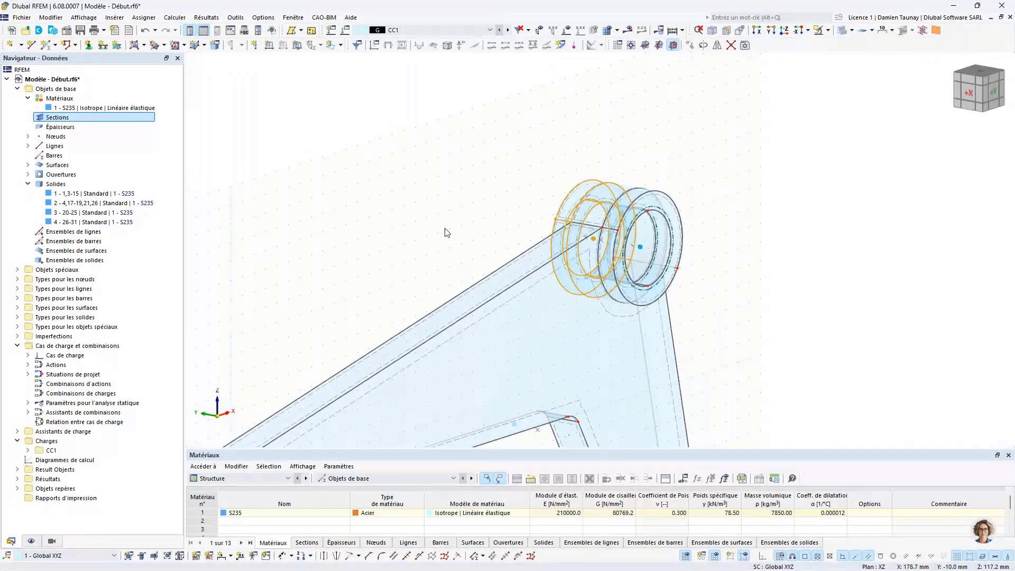
pyautogui.scroll(-5, 460, 208)
pyautogui.moveTo(646, 247); pyautogui.dragTo(644, 251, button='middle')
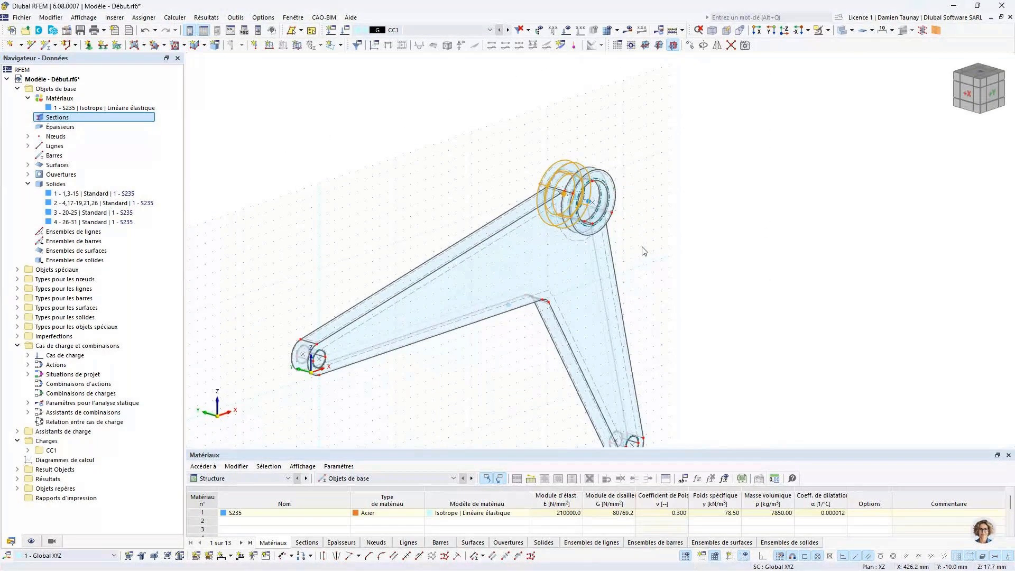
pyautogui.scroll(3, 565, 206)
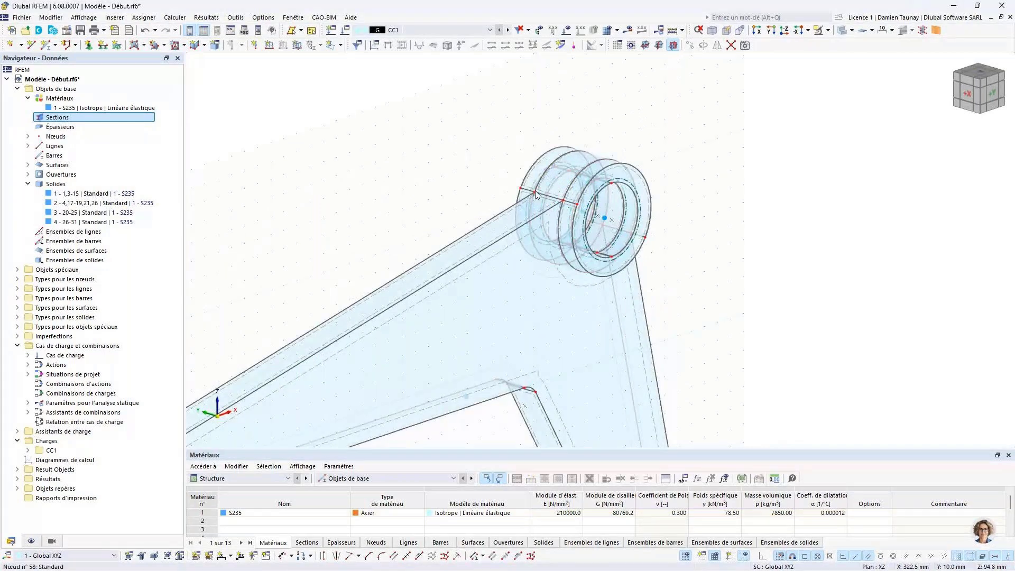
pyautogui.scroll(-3, 767, 251)
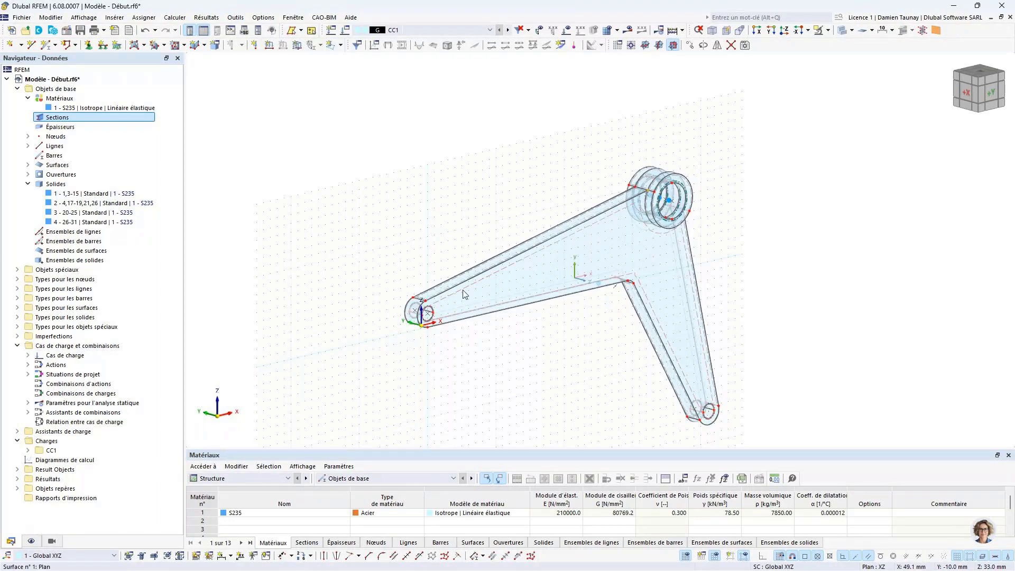
# Step: Isolate the bracket's outer face in the plane Y = -10 mm, showing only its surface, edges and nodes
pyautogui.click(502, 296)
pyautogui.scroll(2, 484, 302)
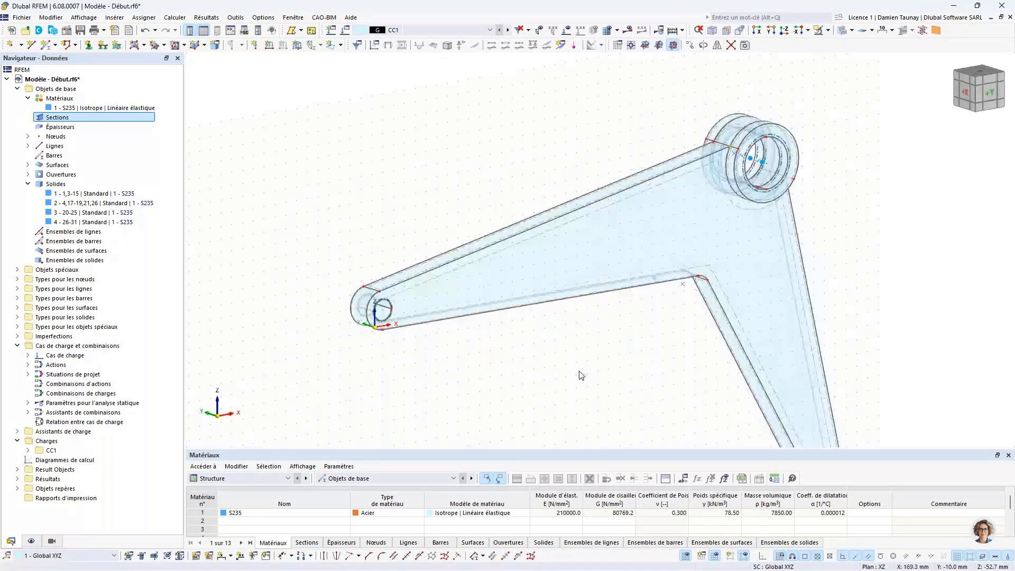
pyautogui.moveTo(592, 373); pyautogui.dragTo(418, 341, button='middle')
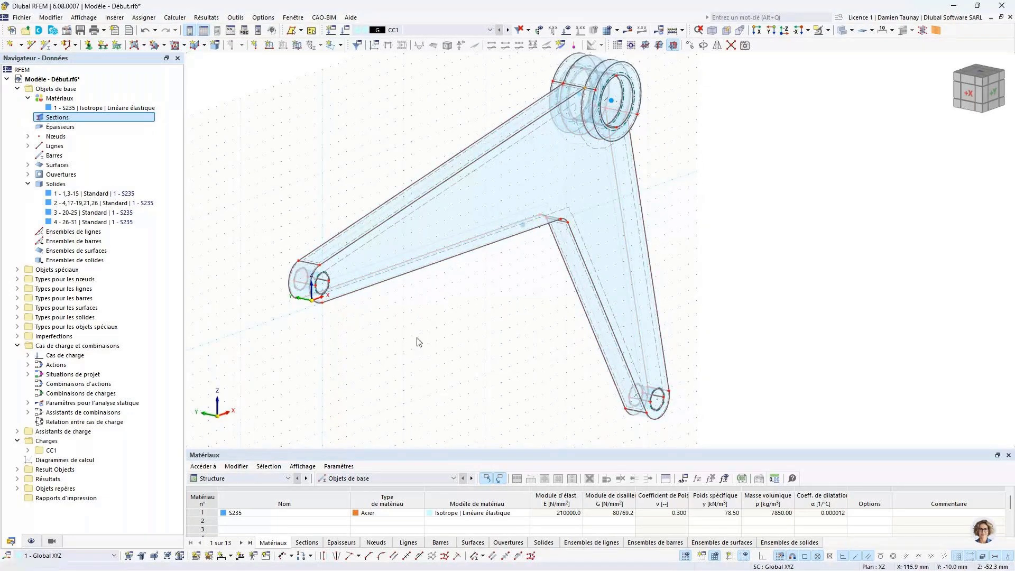
pyautogui.hotkey('ctrl', 'shift', 'x')
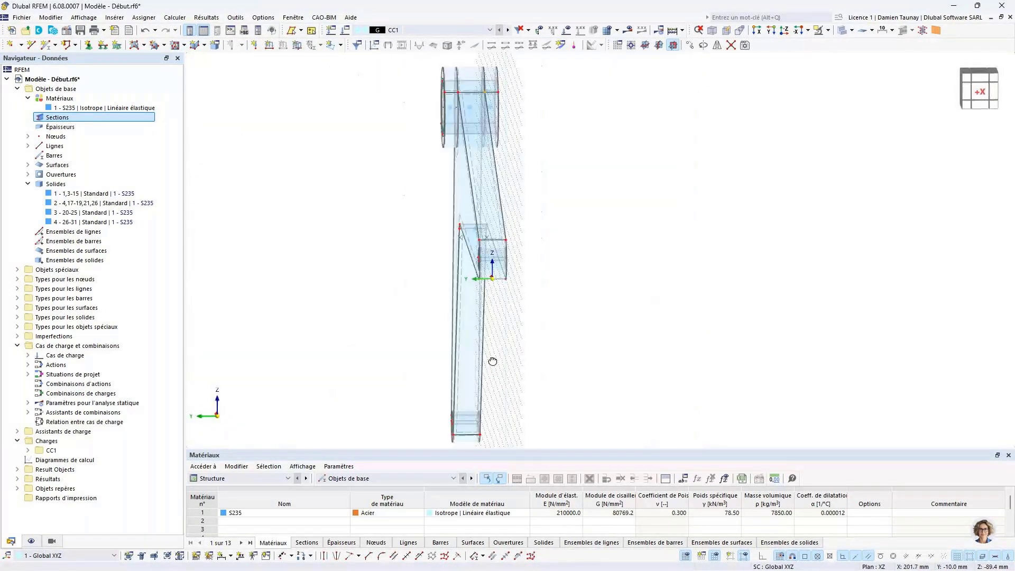
pyautogui.moveTo(486, 358); pyautogui.dragTo(559, 308, button='middle')
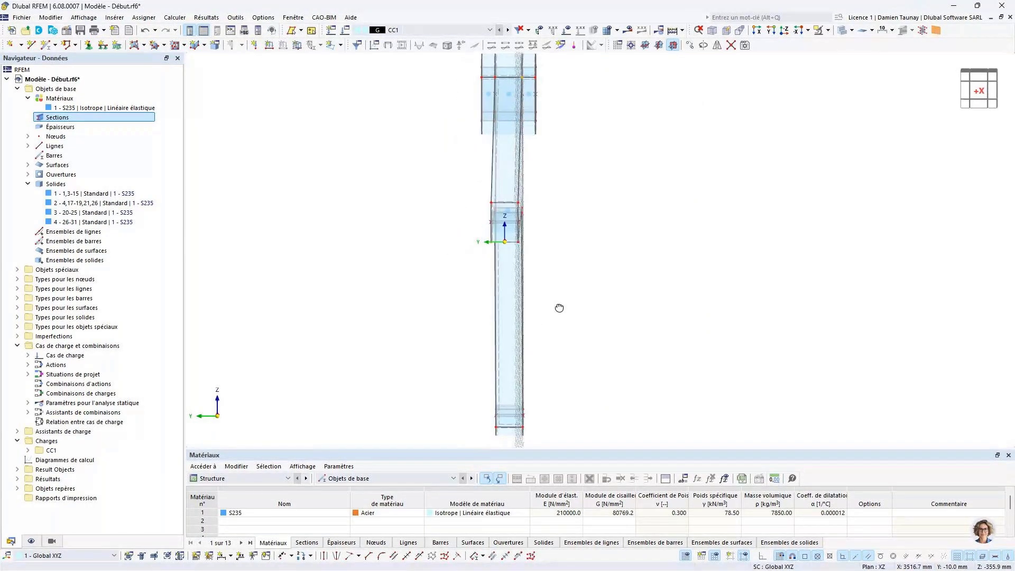
pyautogui.scroll(-1, 560, 308)
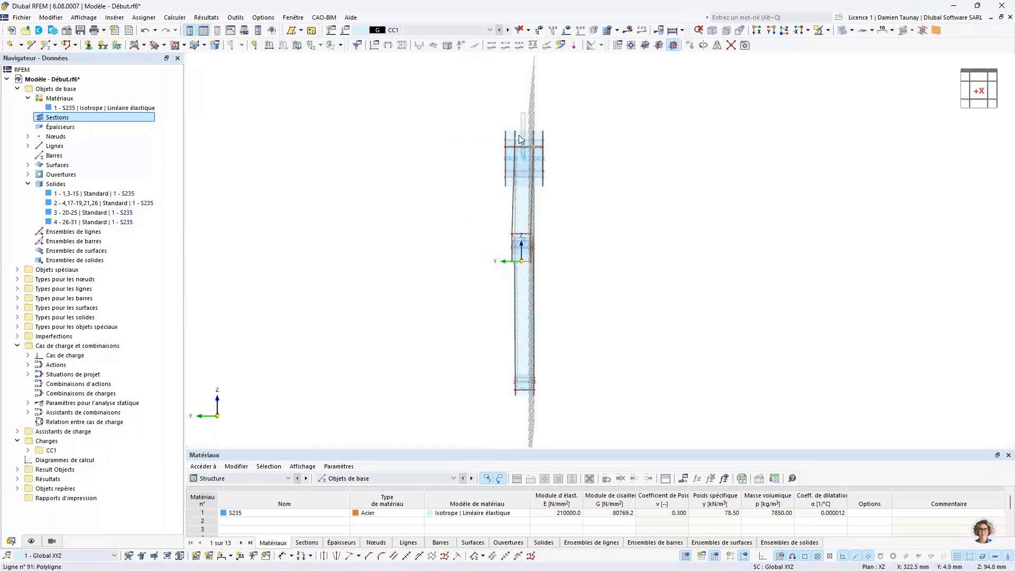
pyautogui.scroll(1, 522, 98)
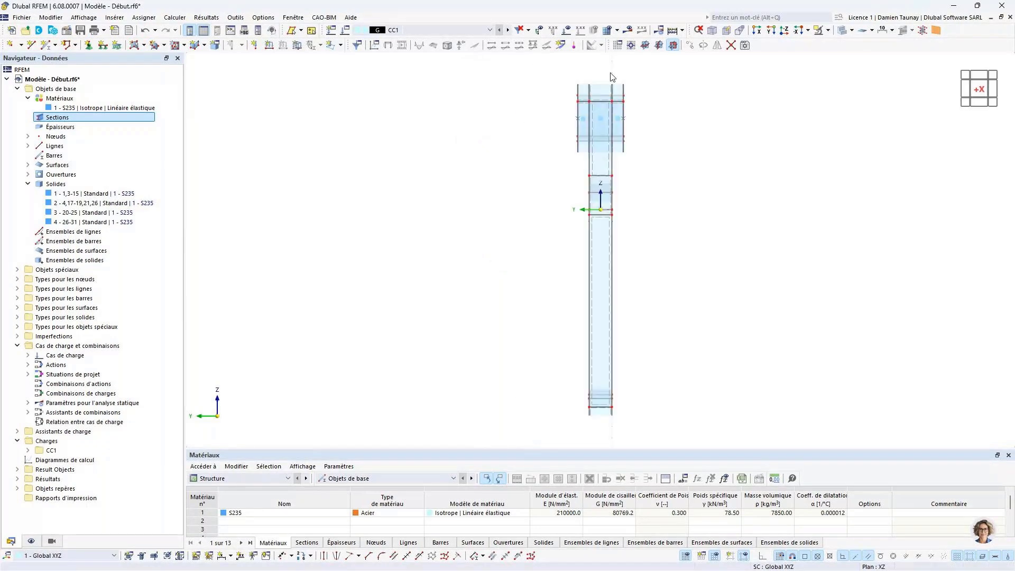
pyautogui.click(619, 433)
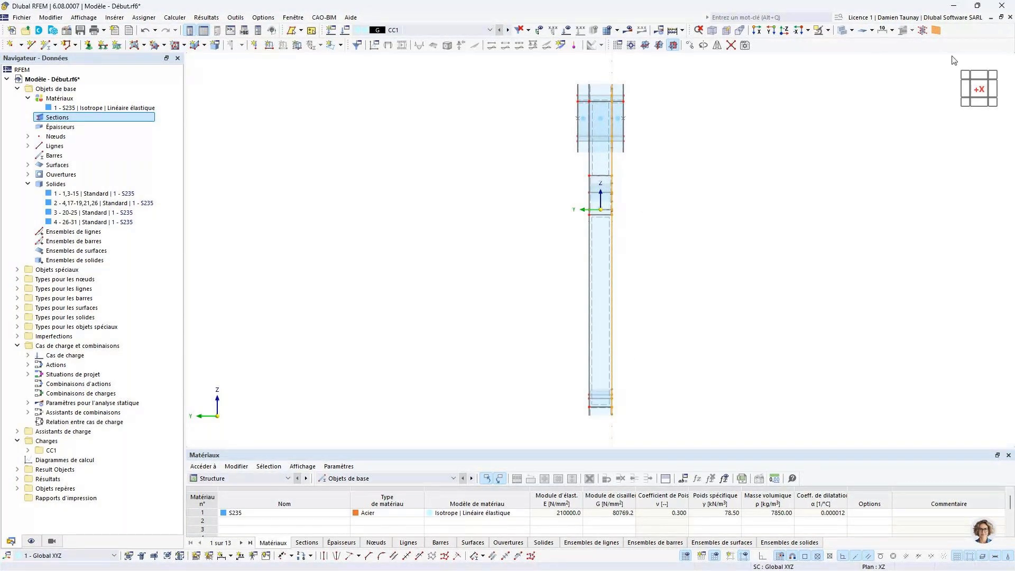
pyautogui.click(824, 33)
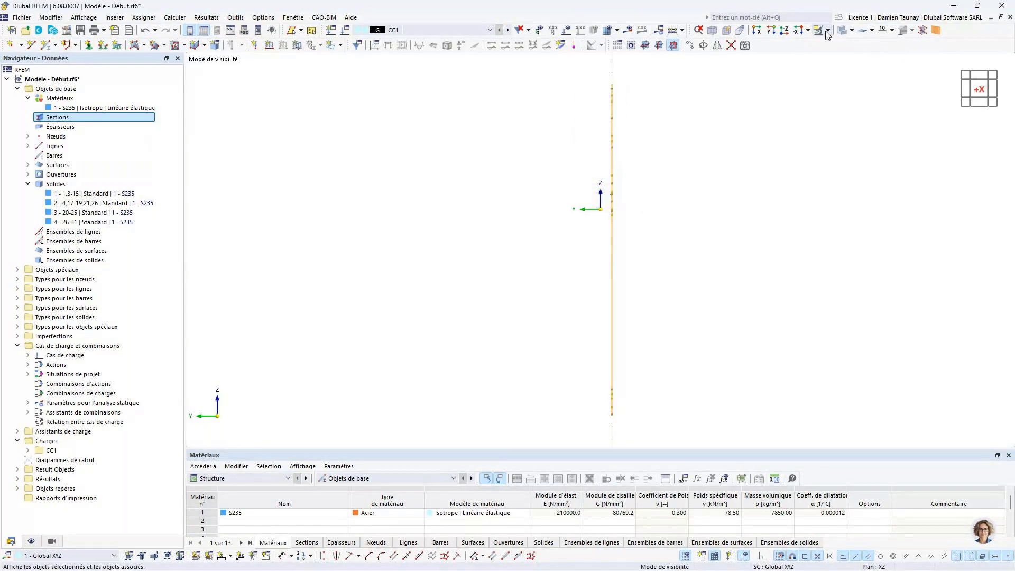
pyautogui.click(992, 89)
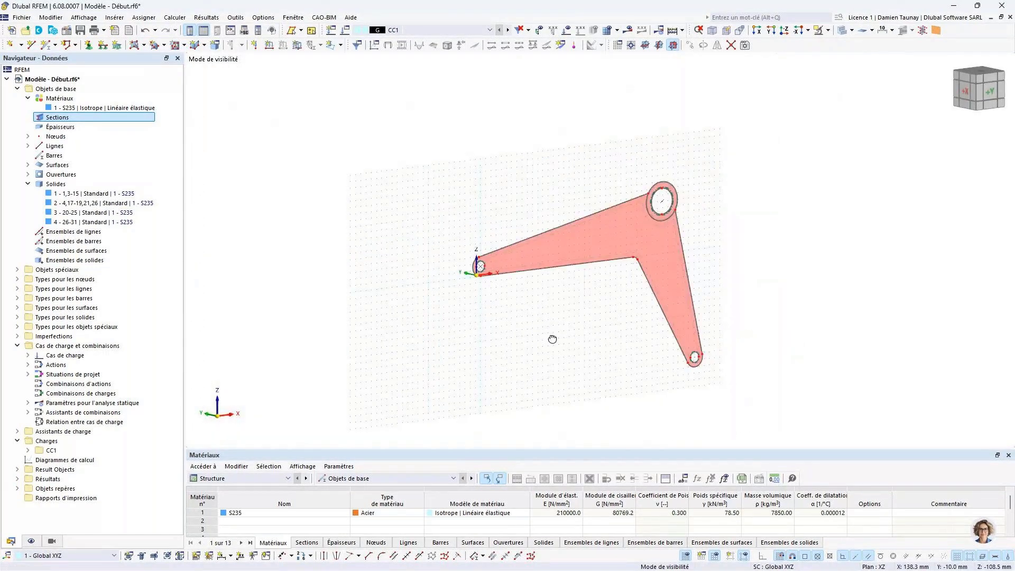
pyautogui.moveTo(550, 340)
pyautogui.mouseDown(button='middle')
pyautogui.moveTo(564, 349)
pyautogui.moveTo(544, 346)
pyautogui.mouseUp(button='middle')
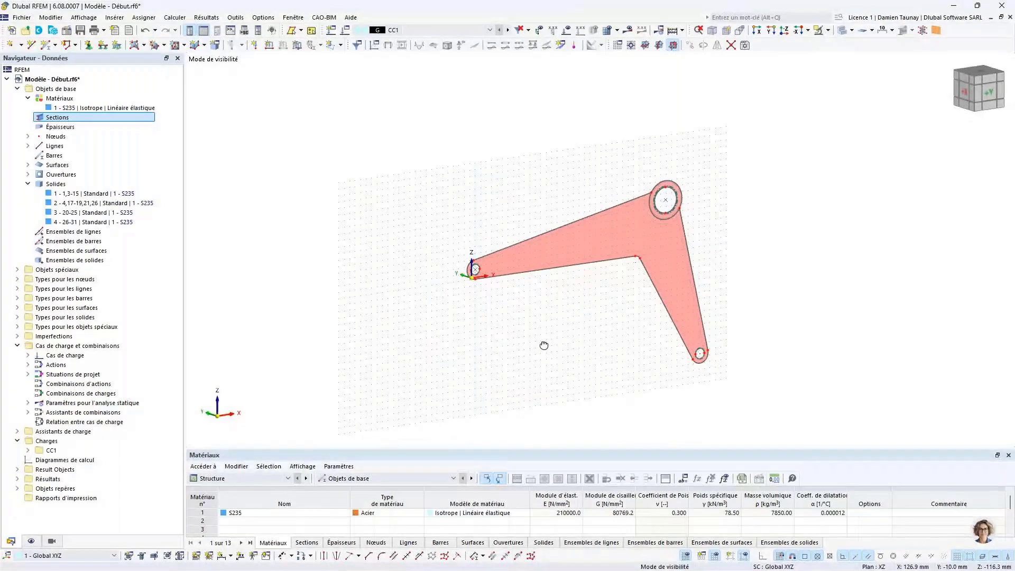
pyautogui.scroll(3, 585, 333)
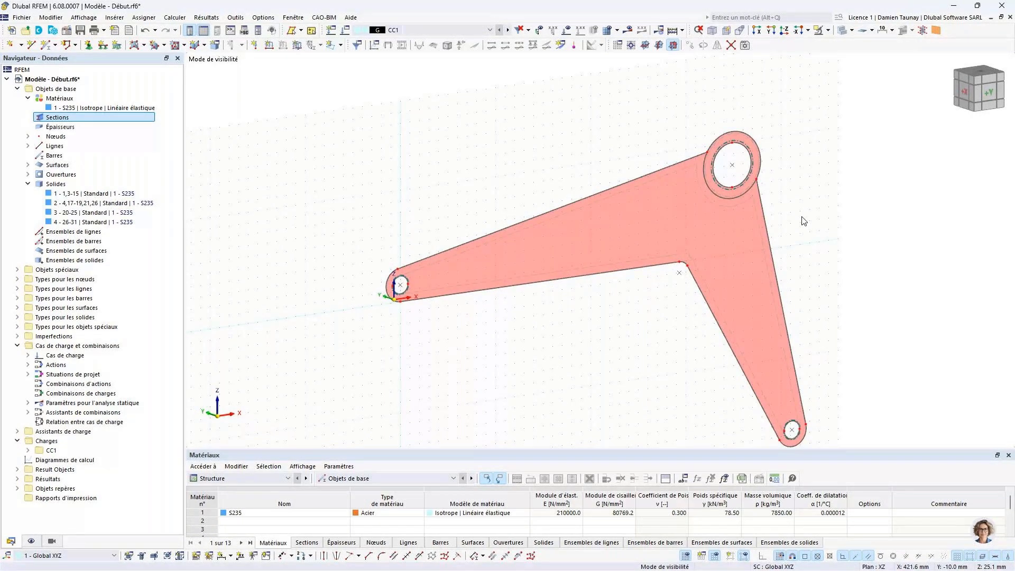
pyautogui.moveTo(753, 276); pyautogui.dragTo(751, 246, button='middle')
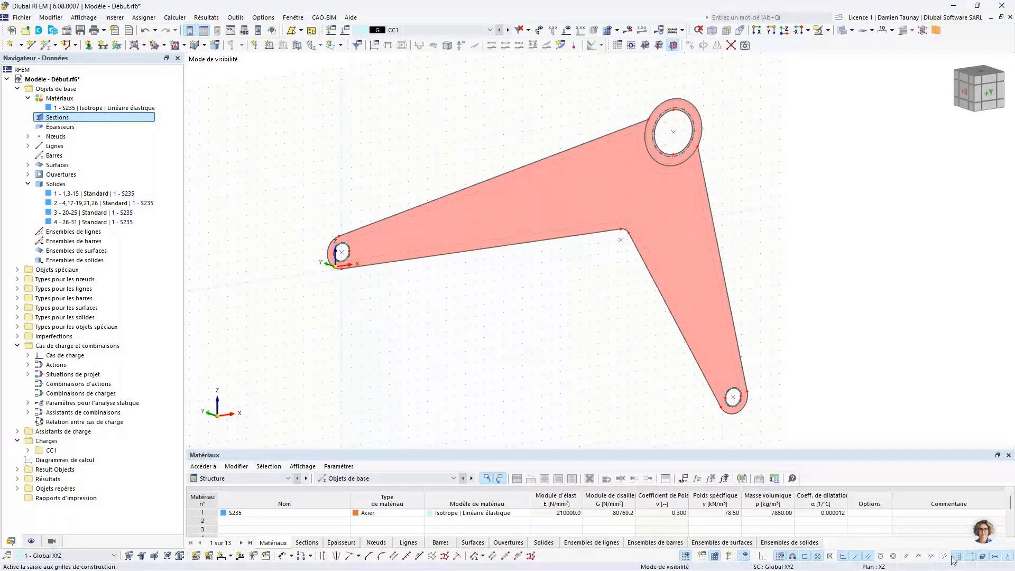
# Step: Edit the Standard object snap to also snap to line parts, with n set to 30
pyautogui.rightClick(893, 558)
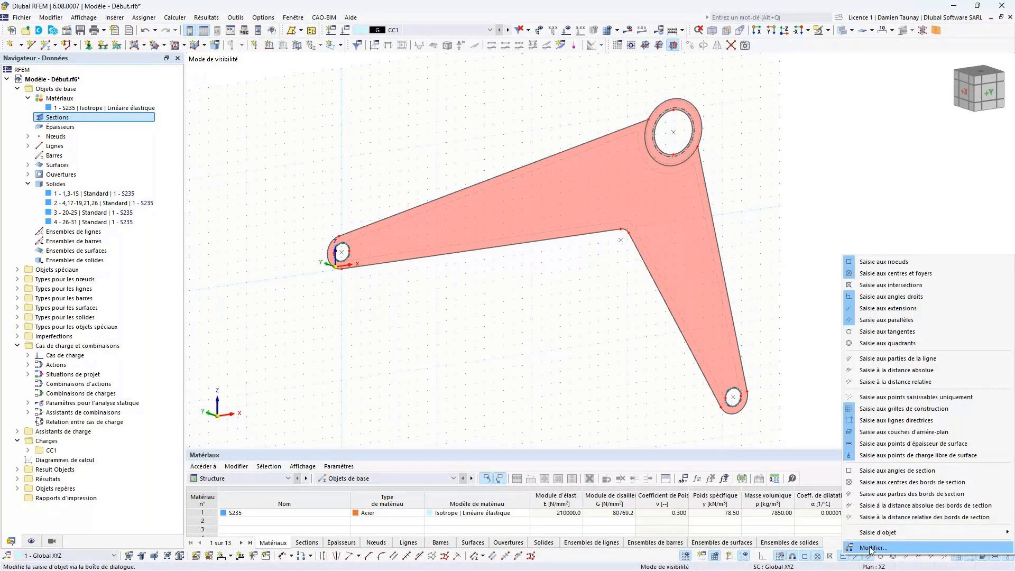
pyautogui.click(569, 350)
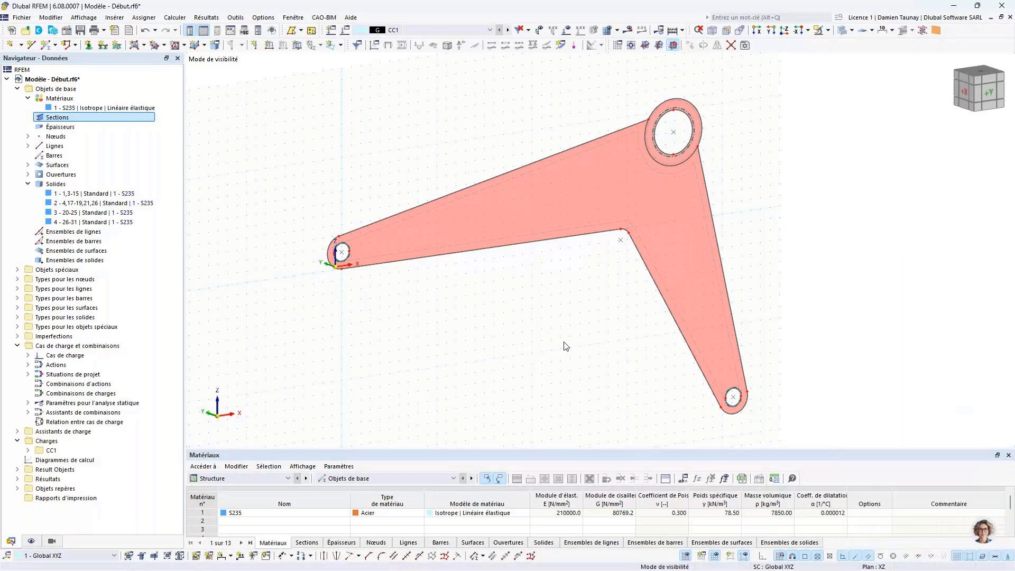
pyautogui.click(17, 488)
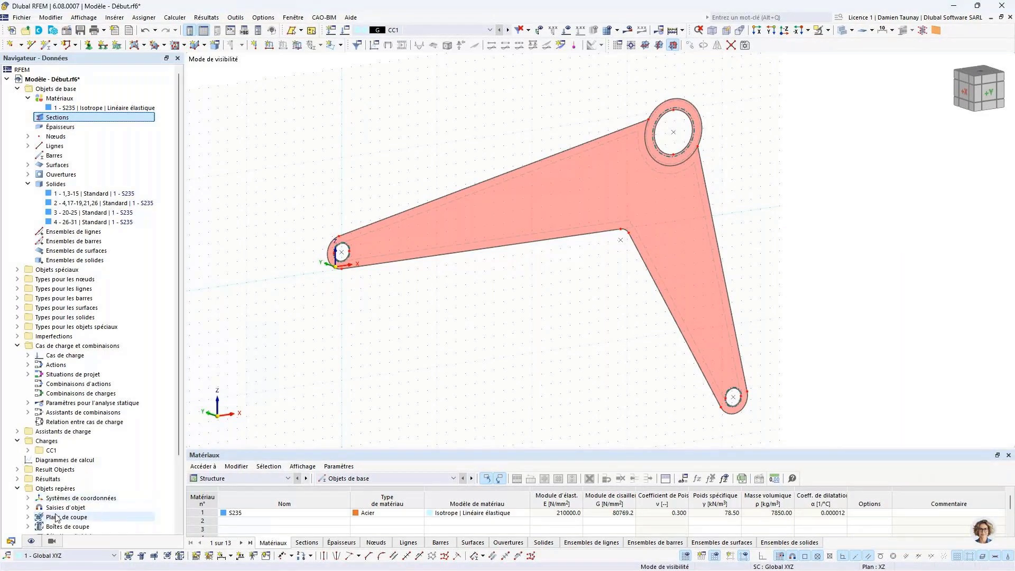
pyautogui.doubleClick(63, 508)
pyautogui.click(69, 517)
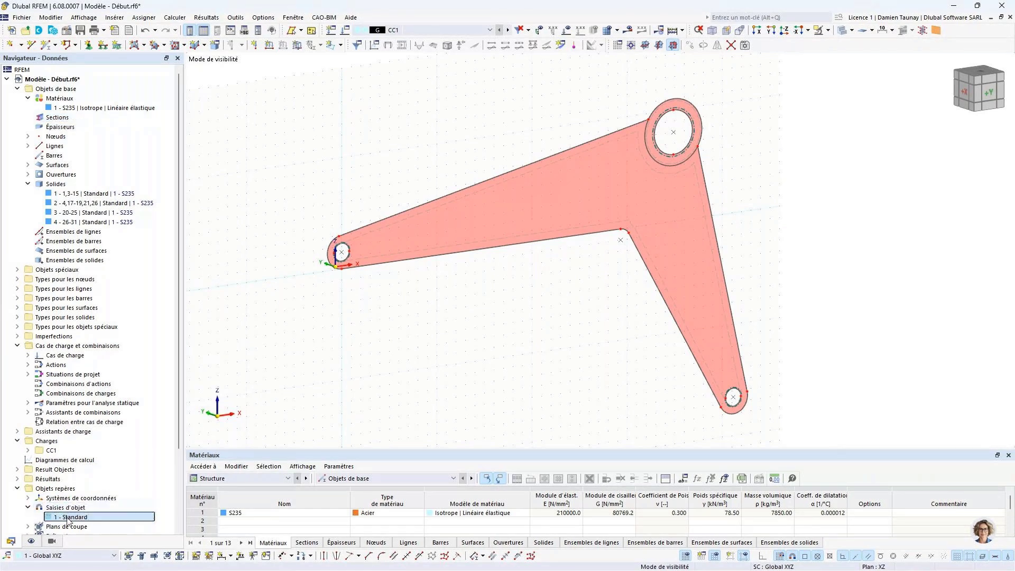
pyautogui.doubleClick(69, 517)
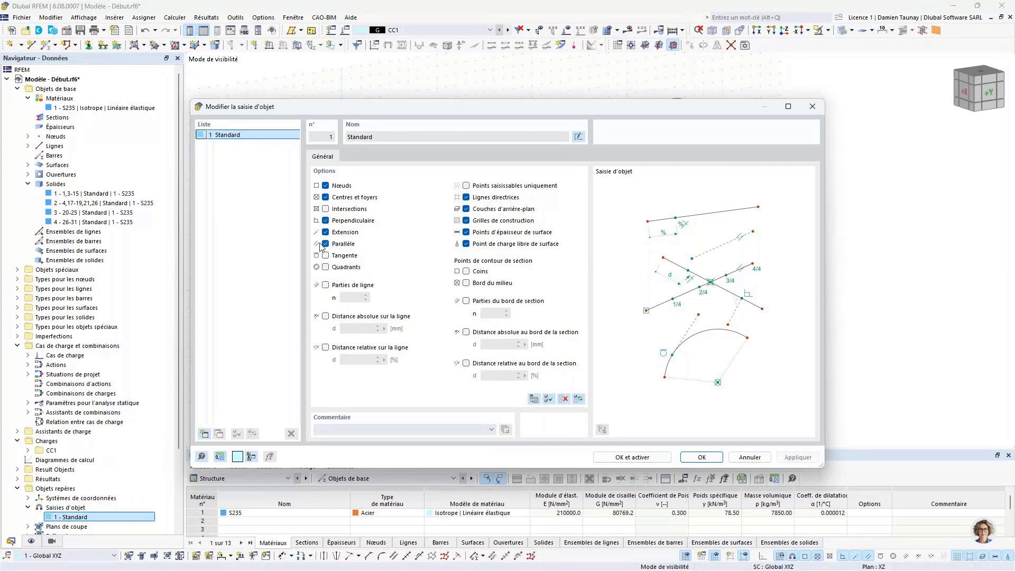
pyautogui.click(325, 286)
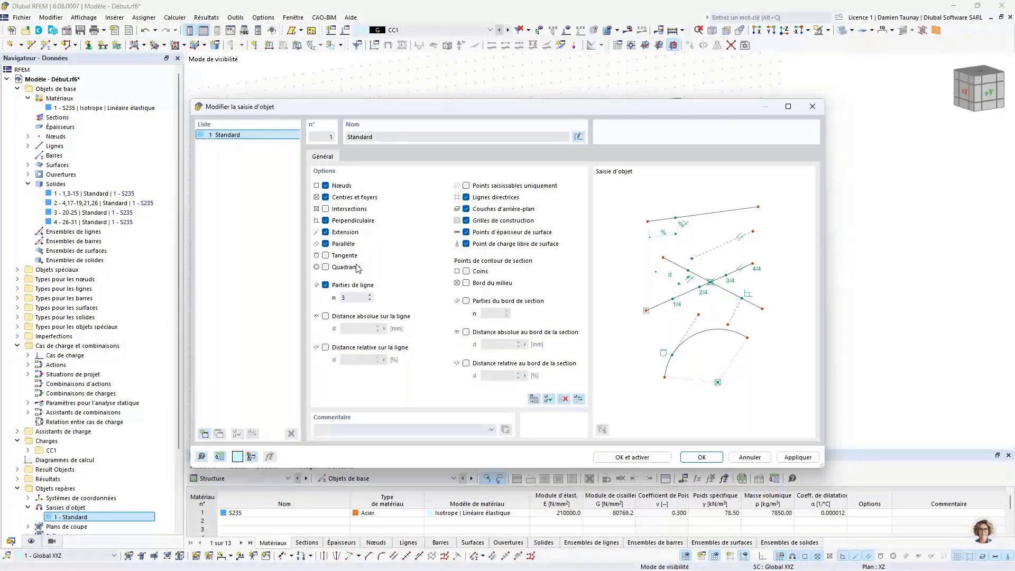
pyautogui.doubleClick(344, 297)
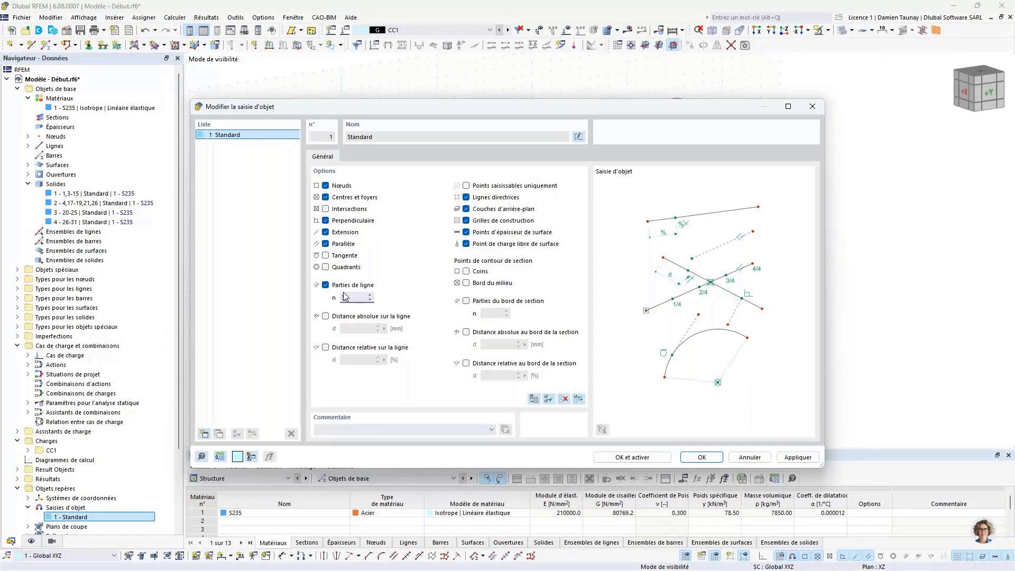
pyautogui.write('30')
pyautogui.click(701, 458)
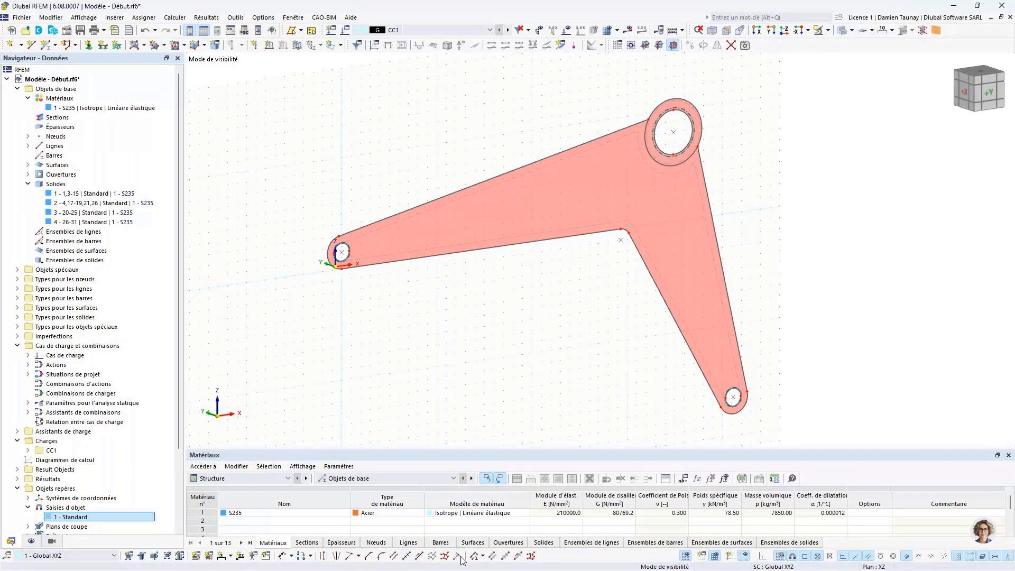
# Step: Create parallel lines offset 7 mm in +z from the face's two long outer edges that meet the large hub
pyautogui.click(393, 556)
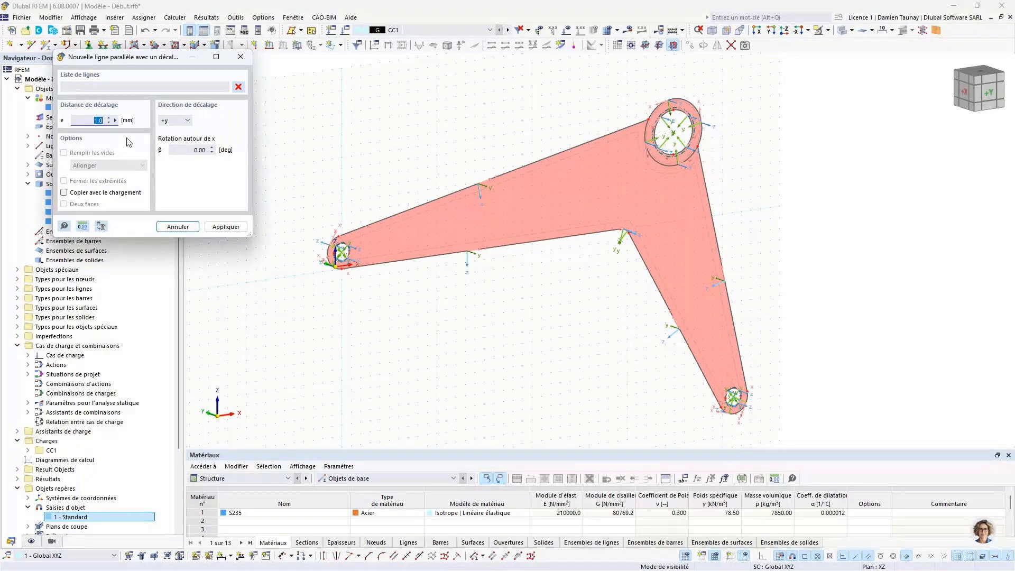
pyautogui.write('7')
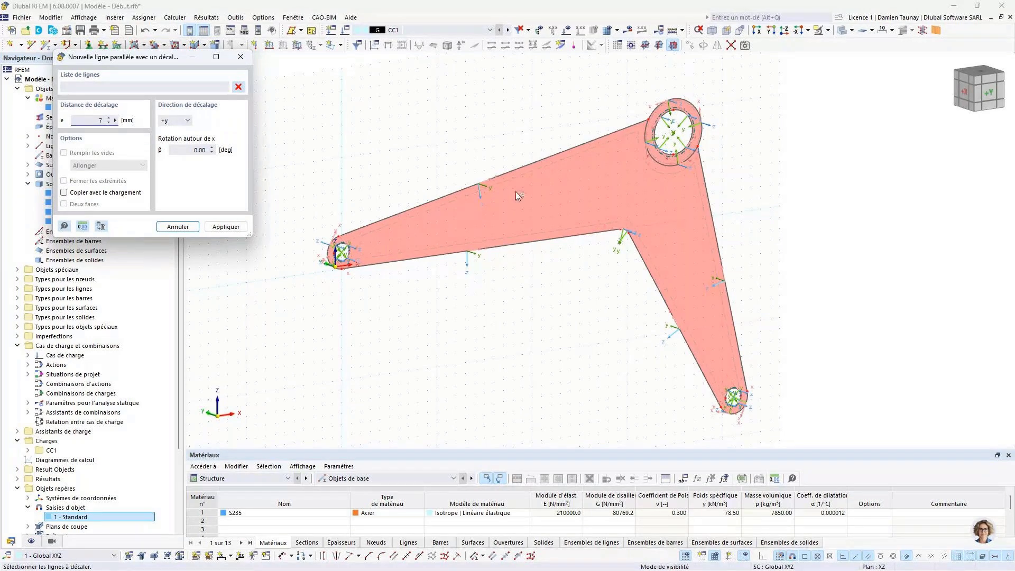
pyautogui.click(174, 119)
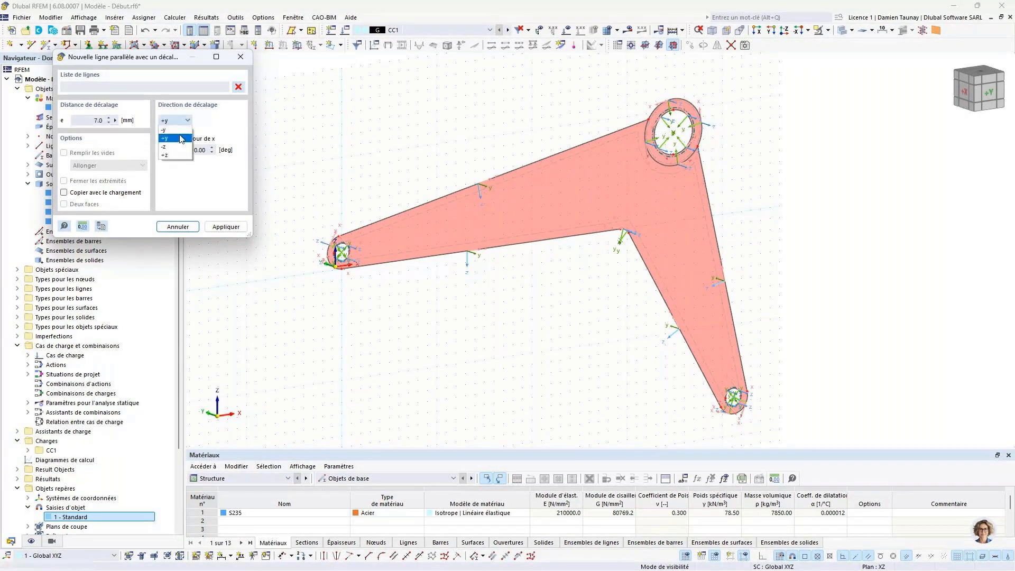
pyautogui.click(171, 144)
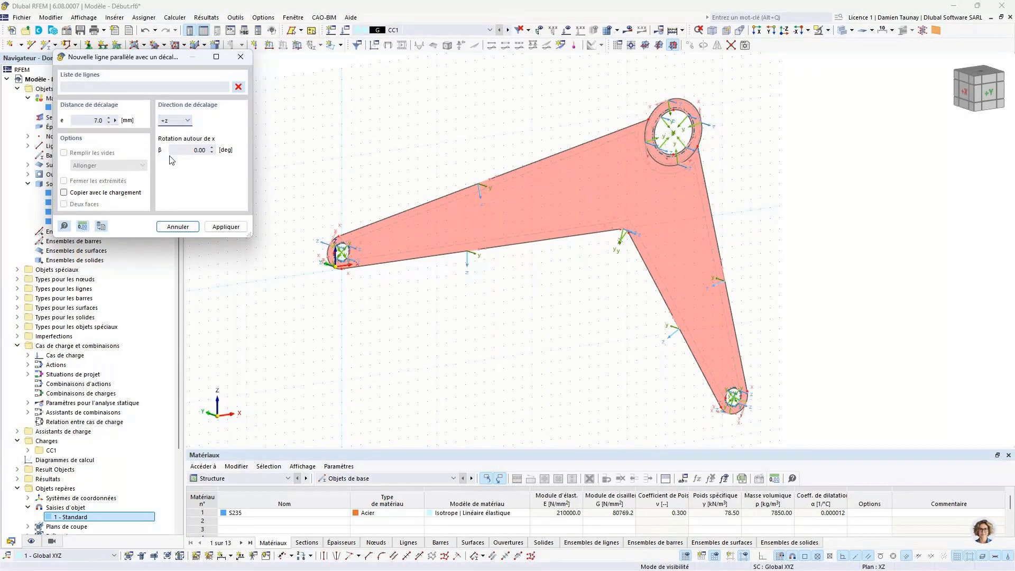
pyautogui.click(530, 168)
pyautogui.click(700, 221)
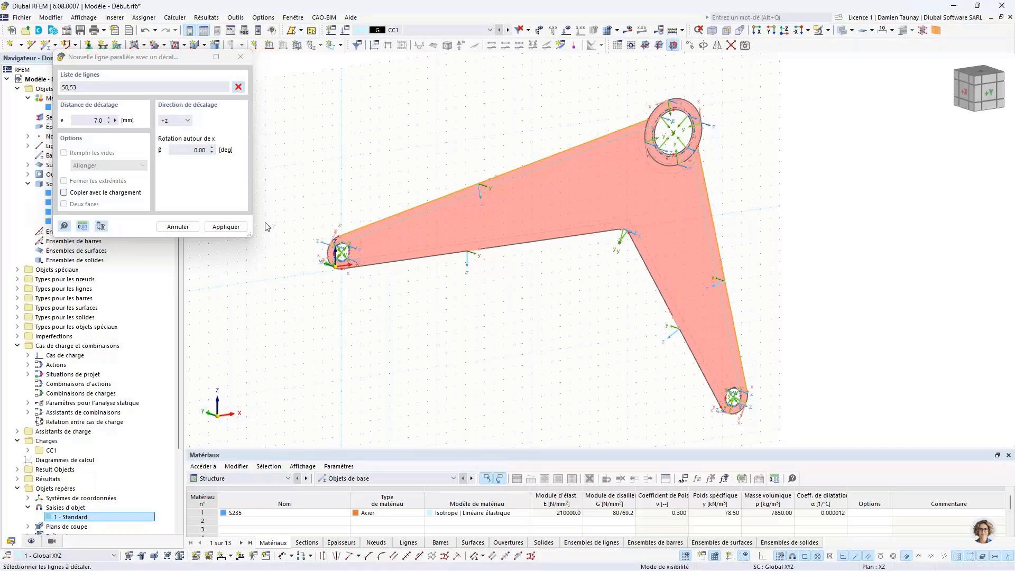
pyautogui.click(238, 231)
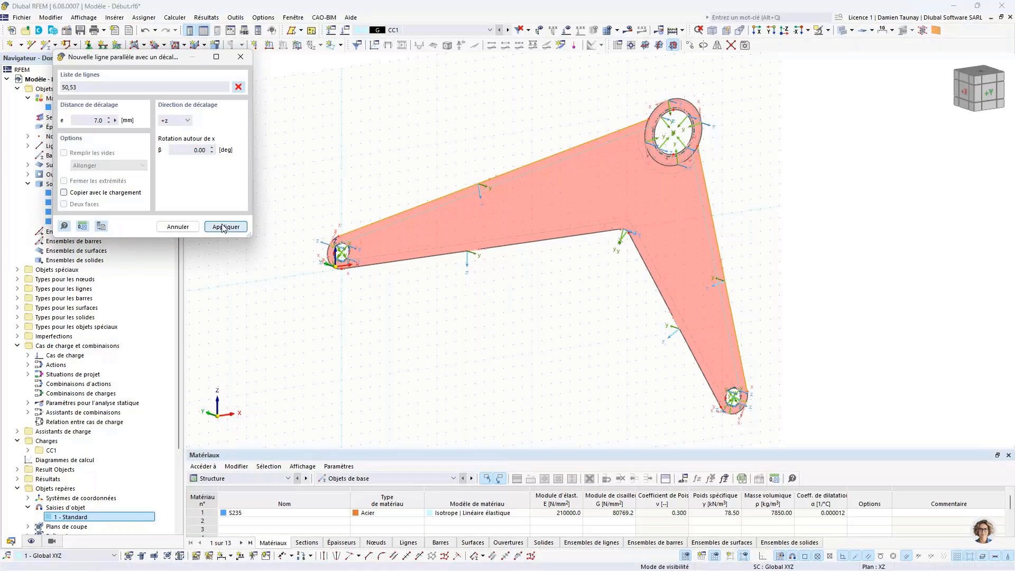
# Step: Create parallel lines offset 7 mm in -z from the two long inner edges that meet at the bracket's elbow
pyautogui.click(513, 248)
pyautogui.click(639, 267)
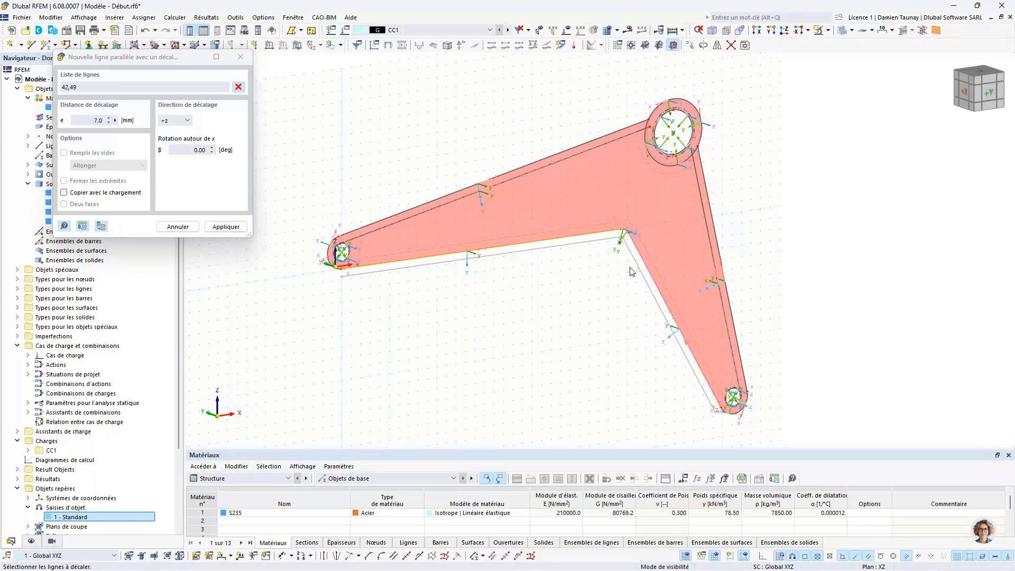
pyautogui.click(176, 121)
pyautogui.click(165, 146)
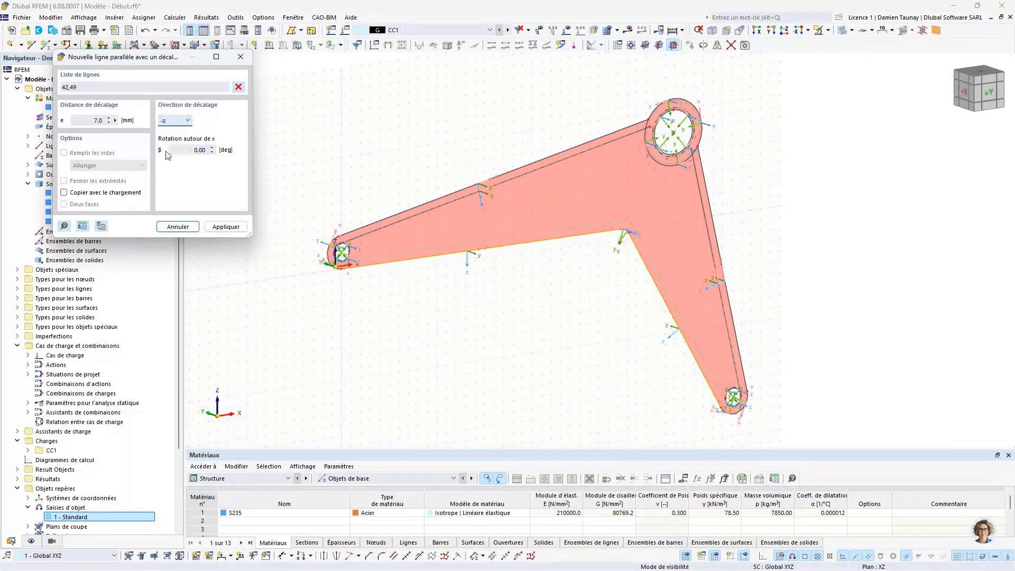
pyautogui.click(230, 227)
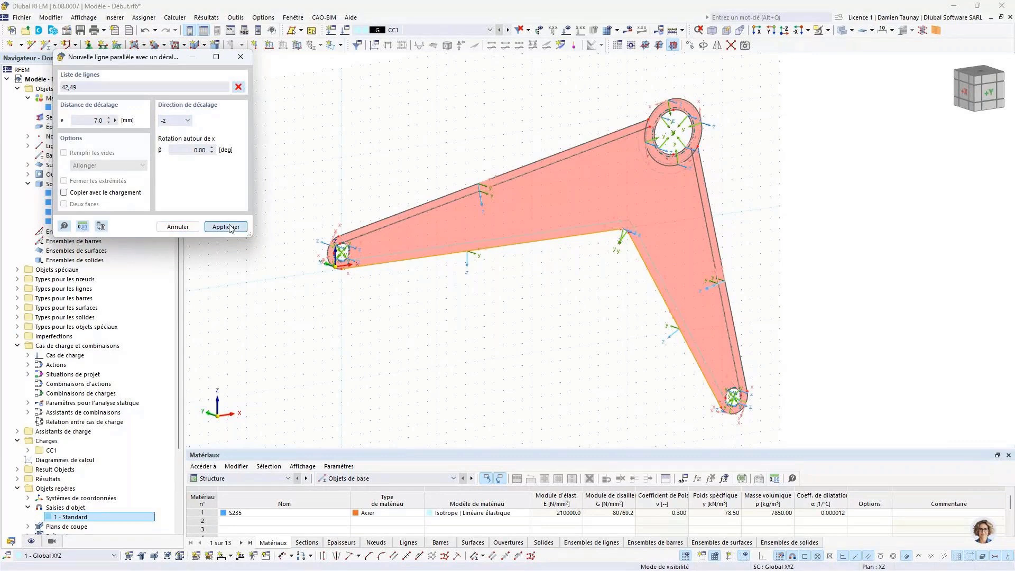
# Step: Offset the large hub's lower arc on the bracket face by 7 mm in -y and end the parallel line command
pyautogui.scroll(3, 678, 139)
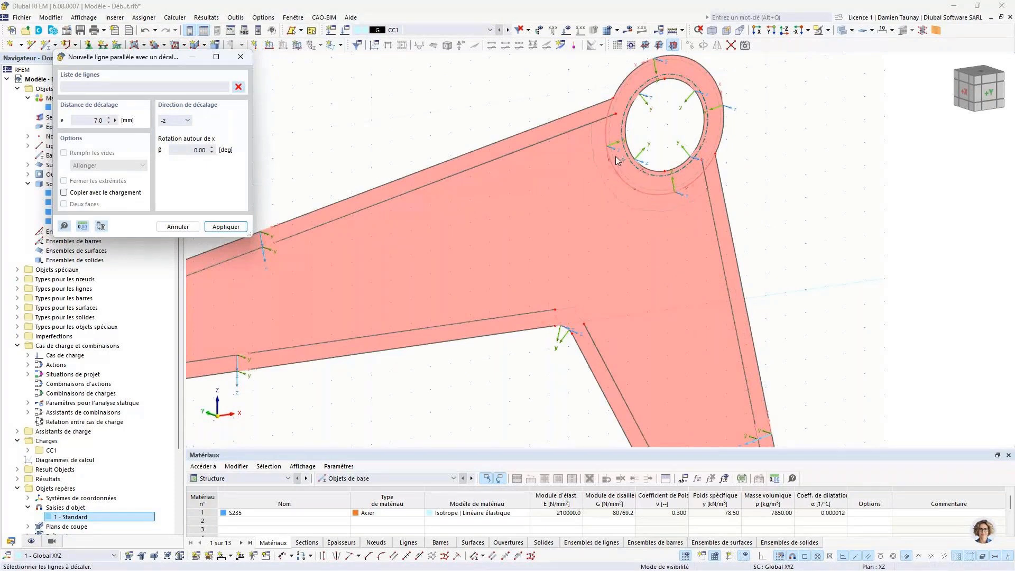
pyautogui.click(174, 120)
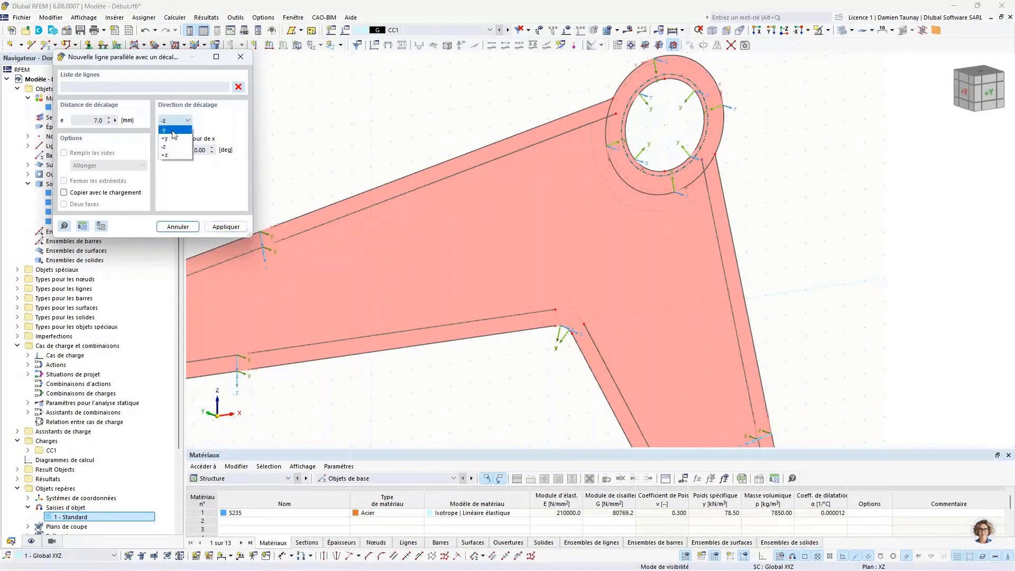
pyautogui.click(169, 131)
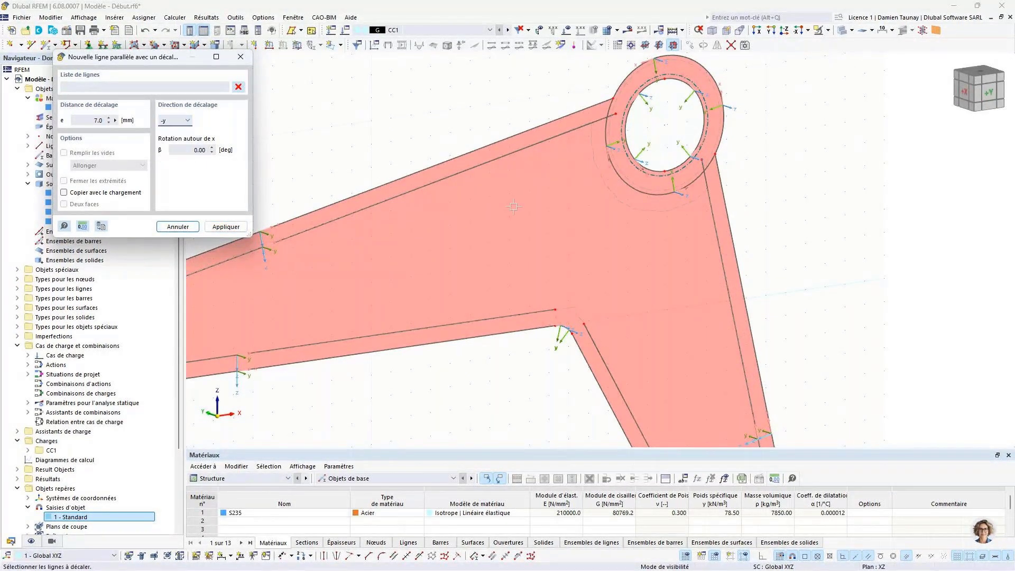
pyautogui.click(634, 194)
pyautogui.press('Escape')
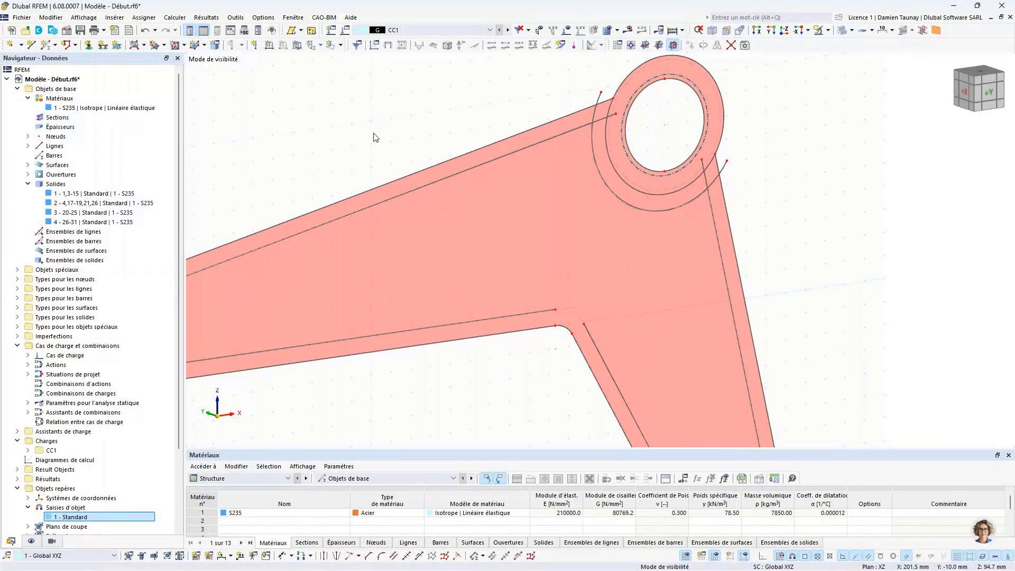
pyautogui.hotkey('ctrl', 's')
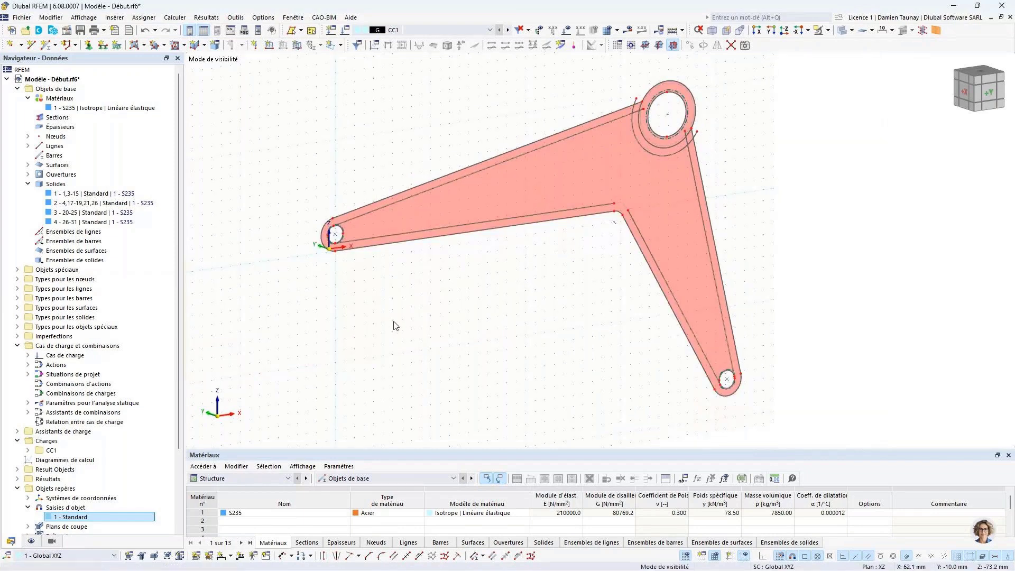
# Step: Draw a vertical line at X 31.0 mm between the long arm's upper and lower offset lines, near the small hub
pyautogui.click(32, 47)
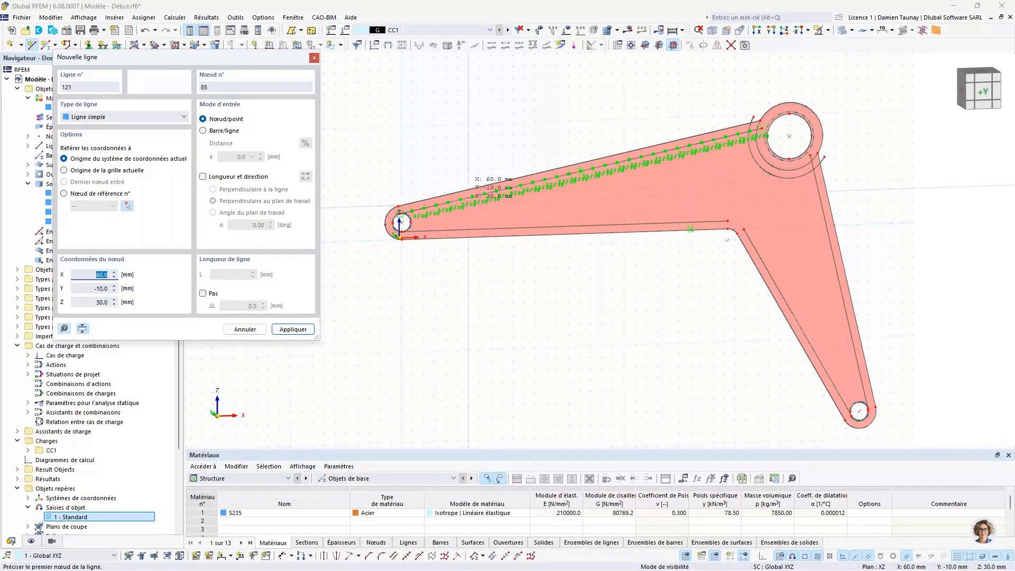
pyautogui.scroll(3, 442, 209)
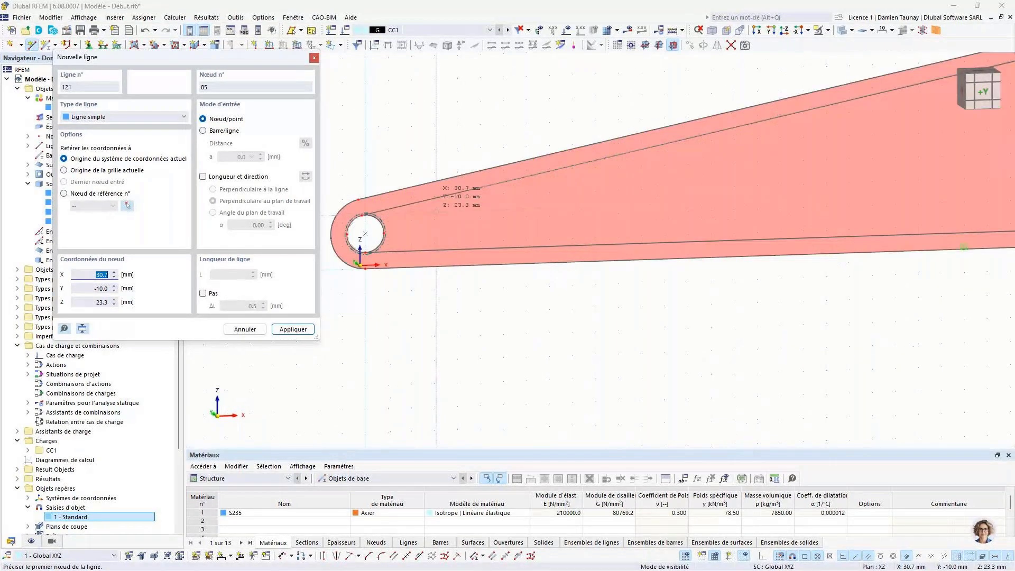
pyautogui.scroll(2, 437, 210)
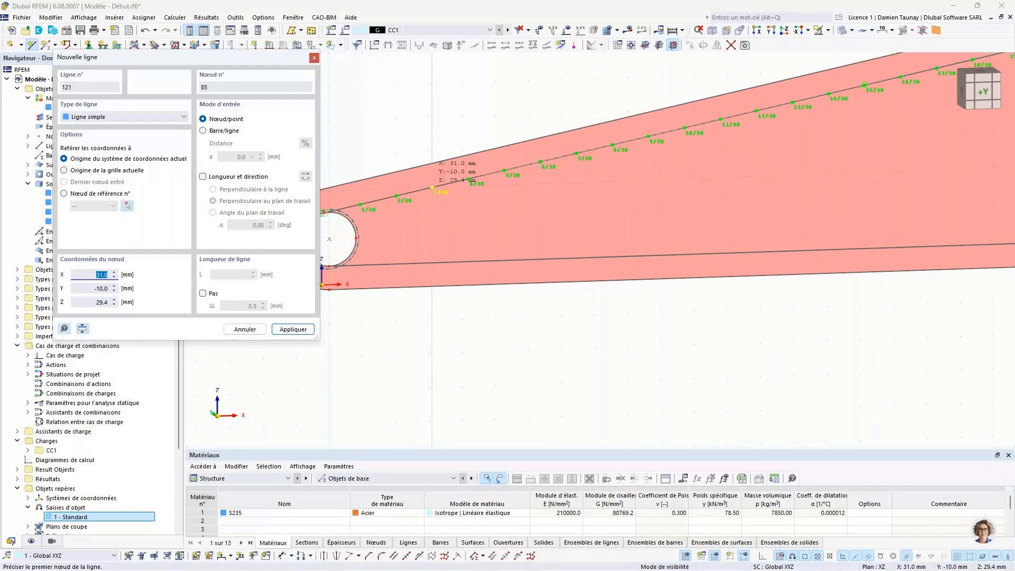
pyautogui.click(432, 187)
pyautogui.scroll(2, 431, 226)
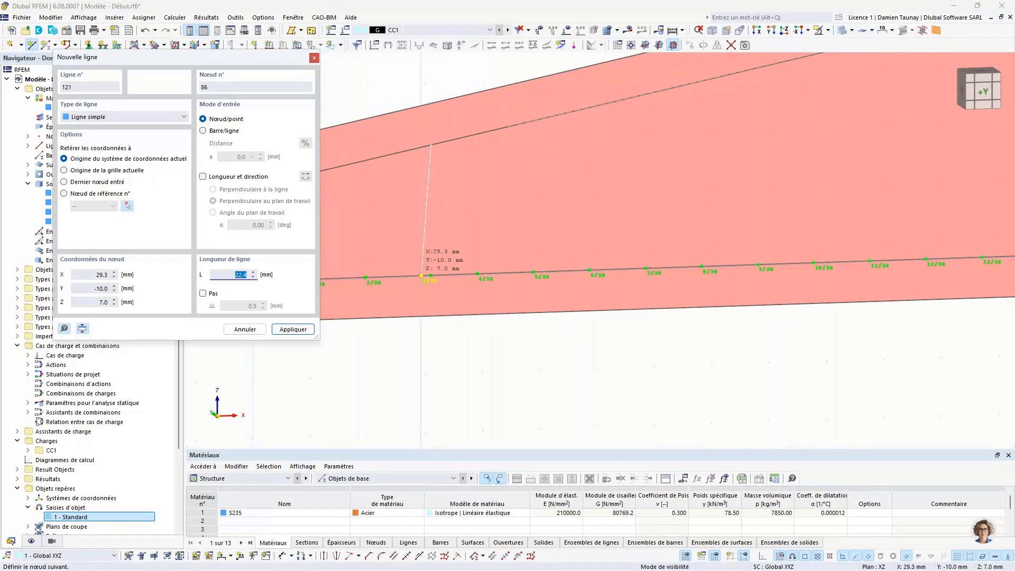
pyautogui.scroll(2, 436, 280)
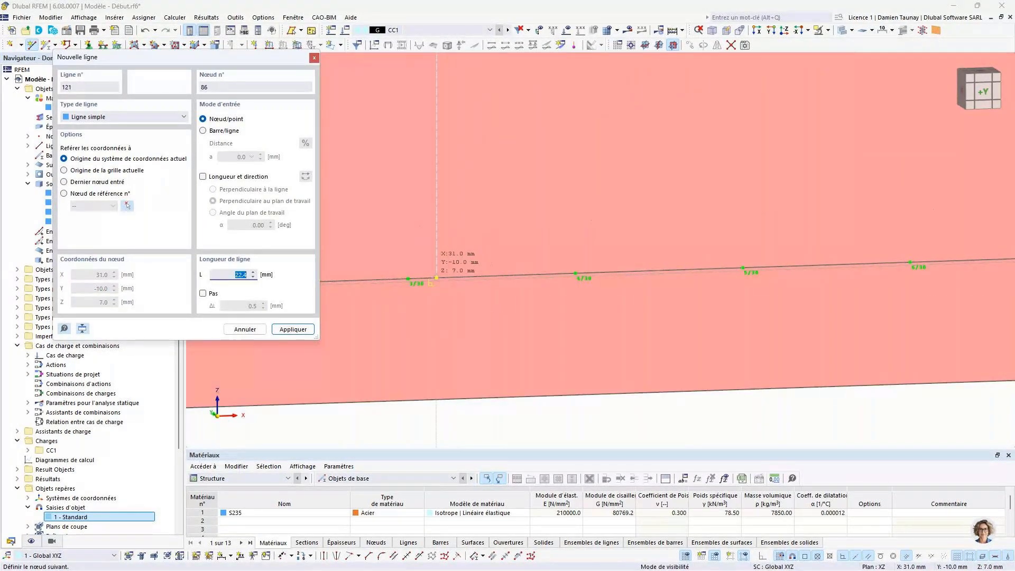
pyautogui.click(436, 277)
pyautogui.scroll(-3, 449, 279)
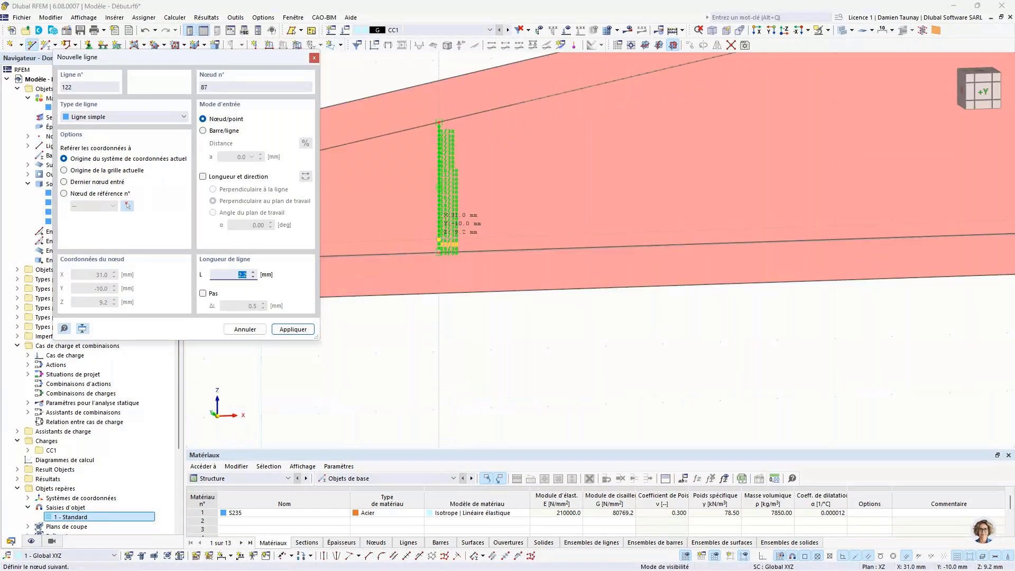
pyautogui.press('Tab')
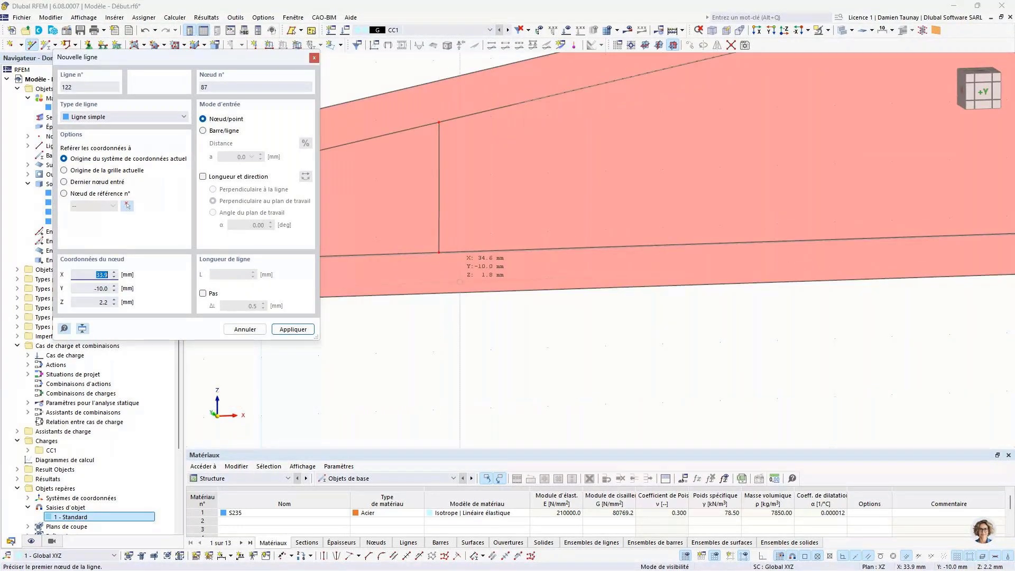
# Step: Draw two diagonals from the long arm's lower offset line to its upper one, from X 166.1 to 248.0 mm and X 185.7 to 269.7 mm
pyautogui.scroll(-3, 460, 281)
pyautogui.moveTo(492, 286); pyautogui.dragTo(525, 280, button='middle')
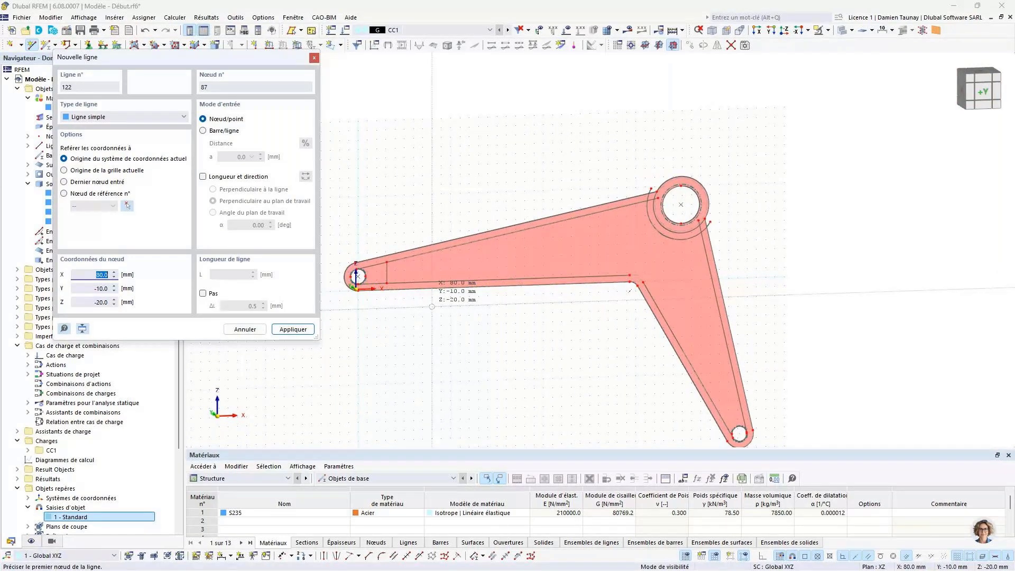
pyautogui.scroll(3, 476, 288)
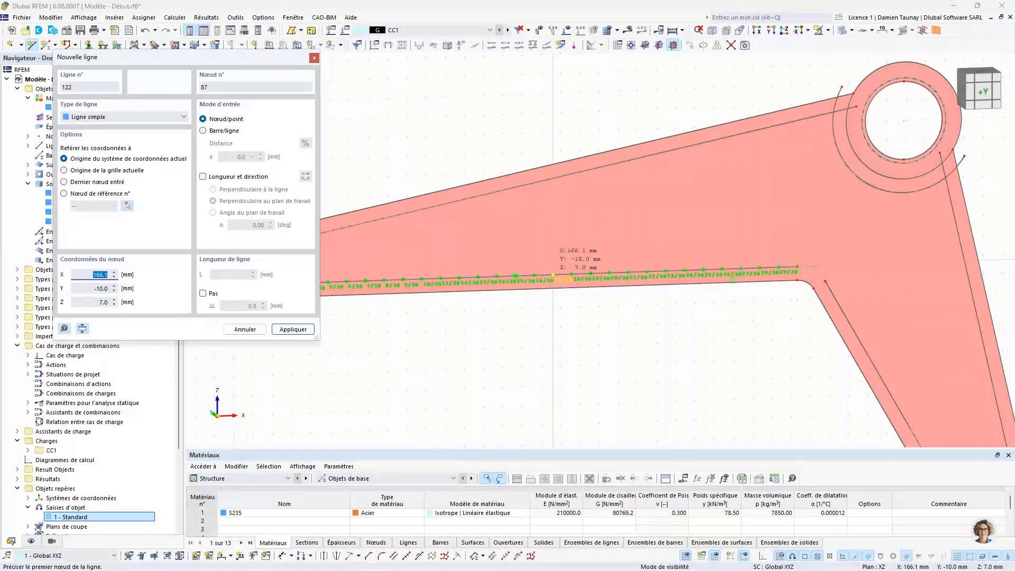
pyautogui.click(552, 275)
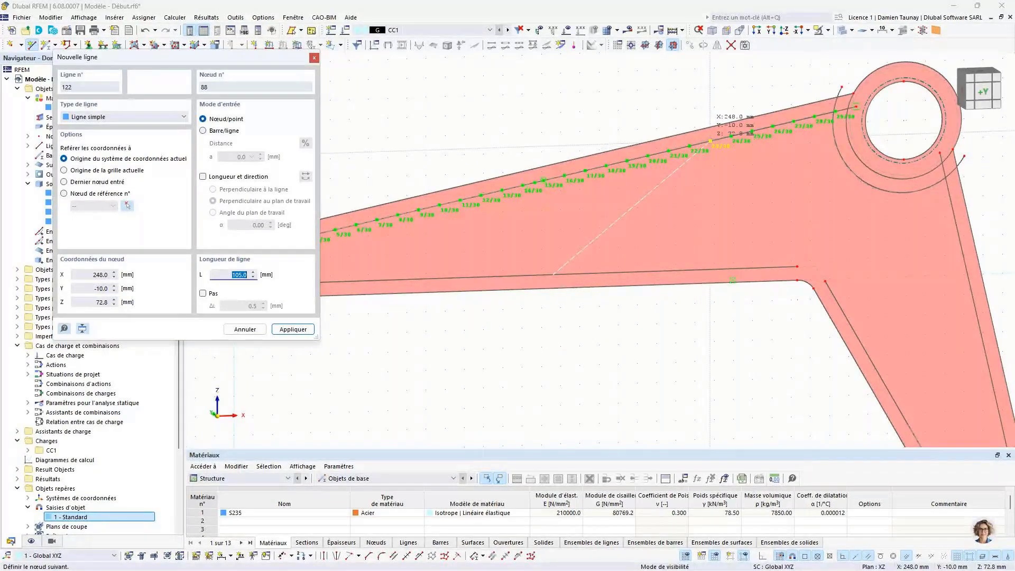
pyautogui.click(710, 141)
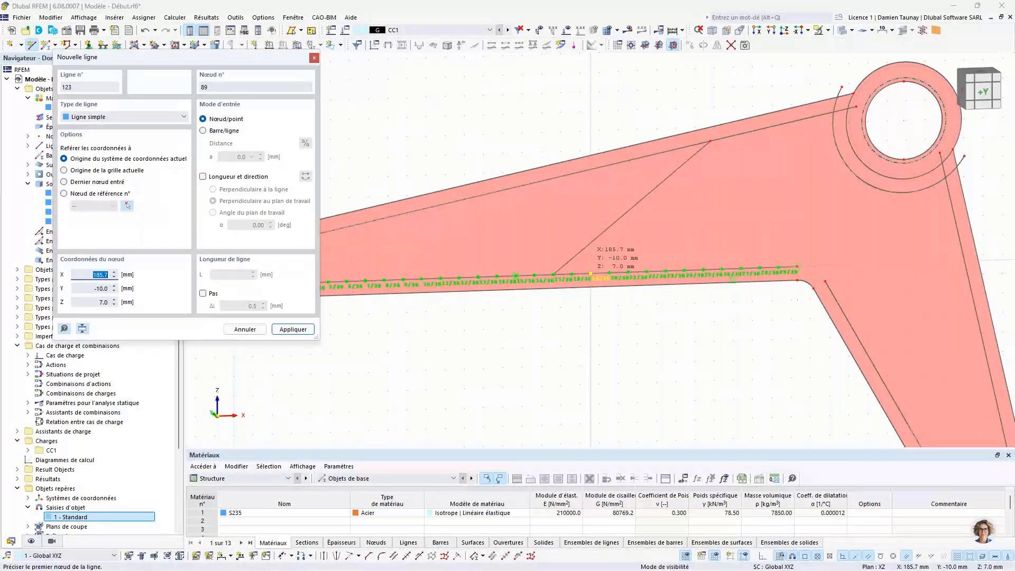
pyautogui.click(590, 274)
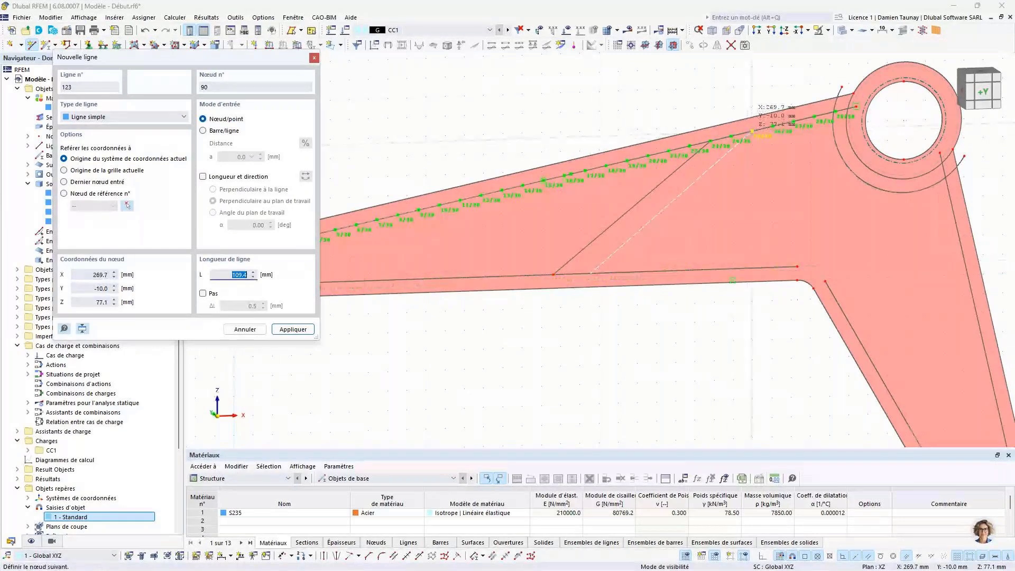
pyautogui.click(751, 132)
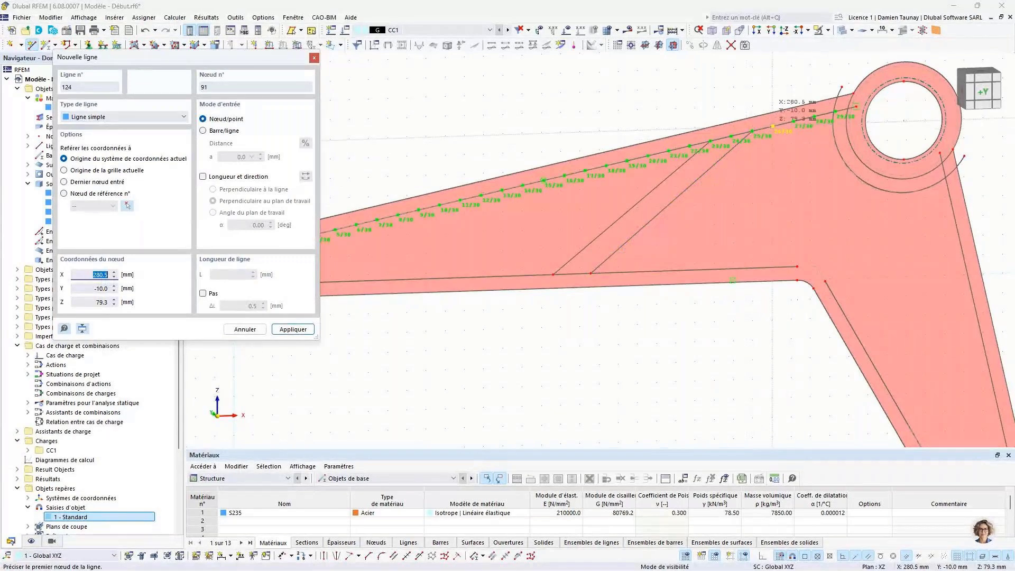
# Step: Draw a line from the second diagonal's upper end to the lower offset line's end node at the elbow, ending the line chain there
pyautogui.click(751, 131)
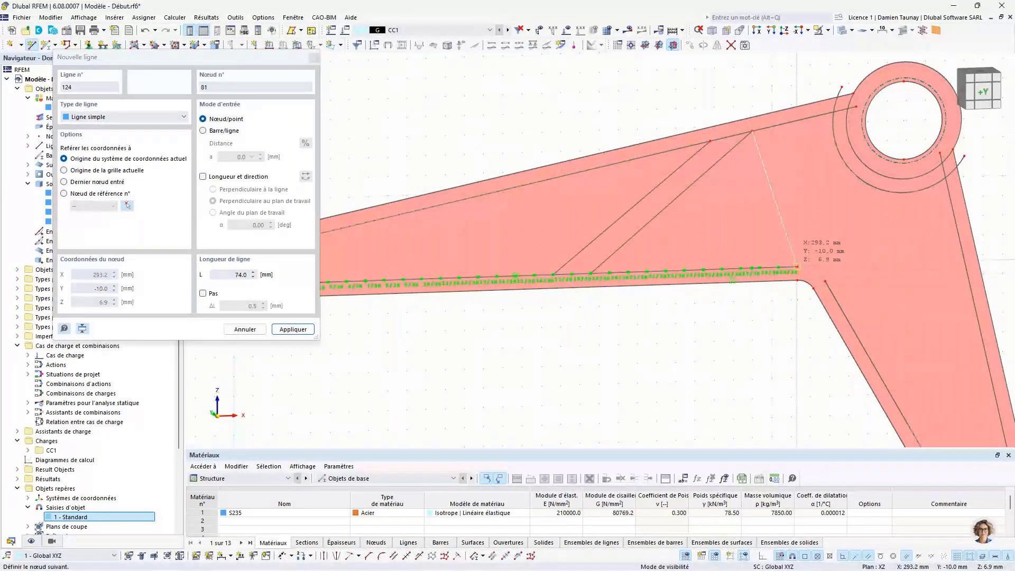
pyautogui.click(797, 266)
pyautogui.press('Escape')
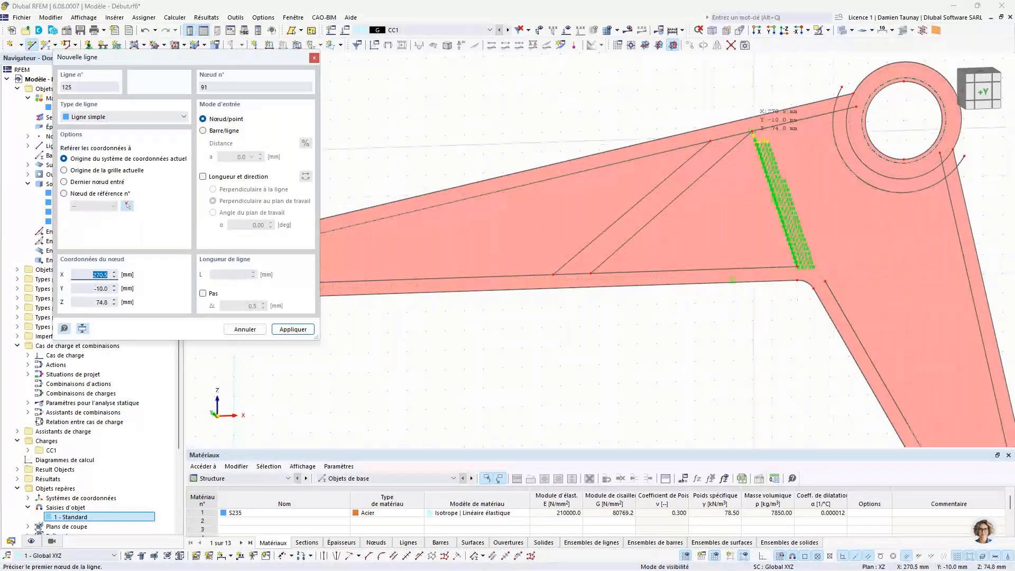
# Step: Draw a V of two lines from the upper offset line at X 280.5 mm down to about X 300, Z 20 mm, then up to the large hub's offset arc
pyautogui.scroll(3, 785, 128)
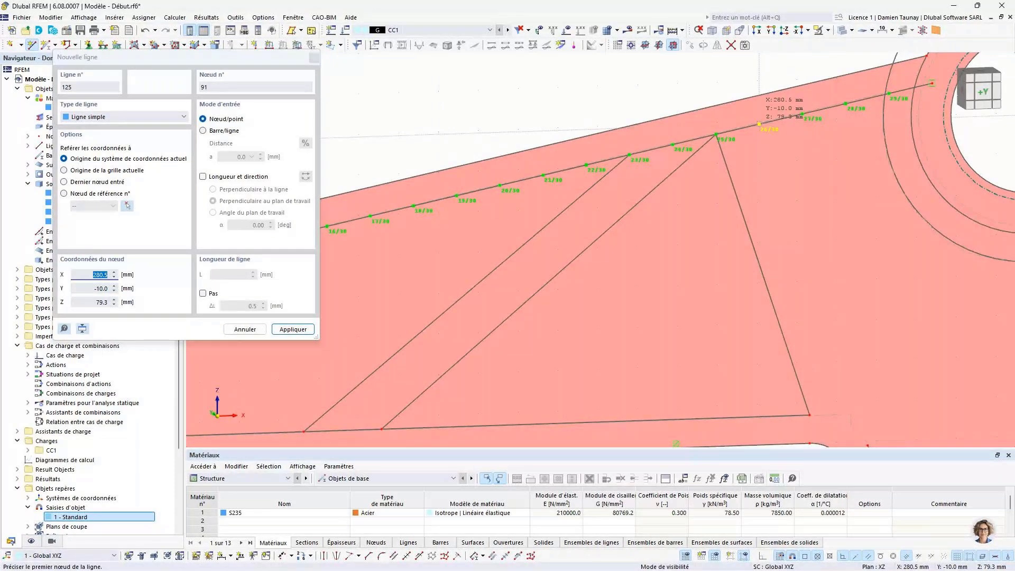
pyautogui.click(759, 125)
pyautogui.scroll(5, 698, 180)
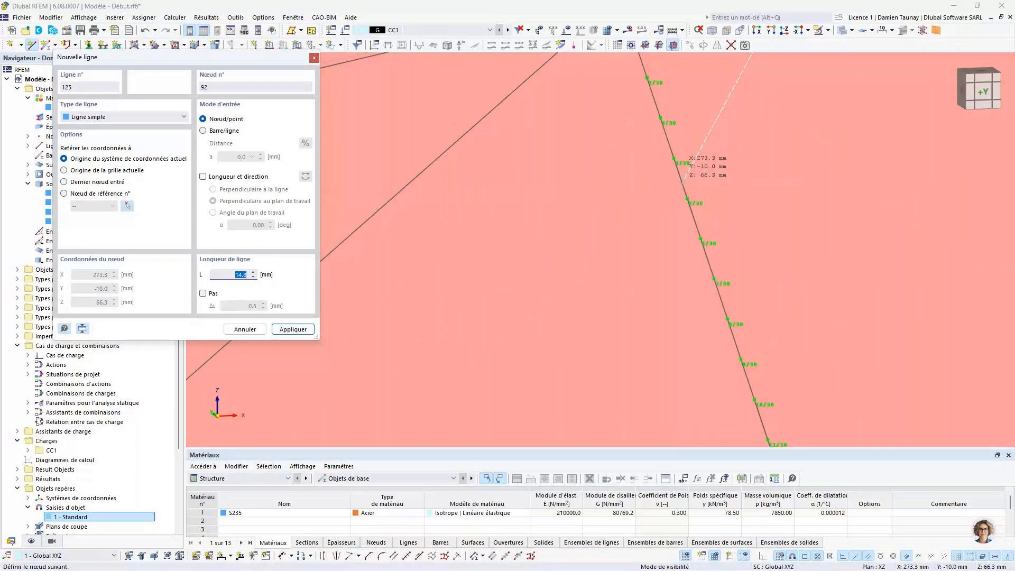
pyautogui.scroll(-3, 682, 182)
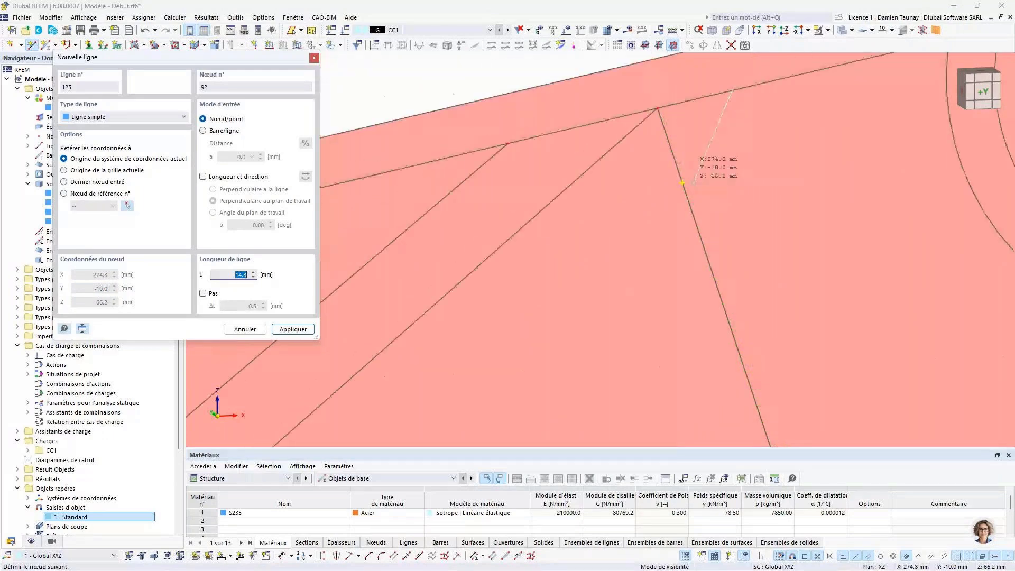
pyautogui.scroll(-2, 681, 182)
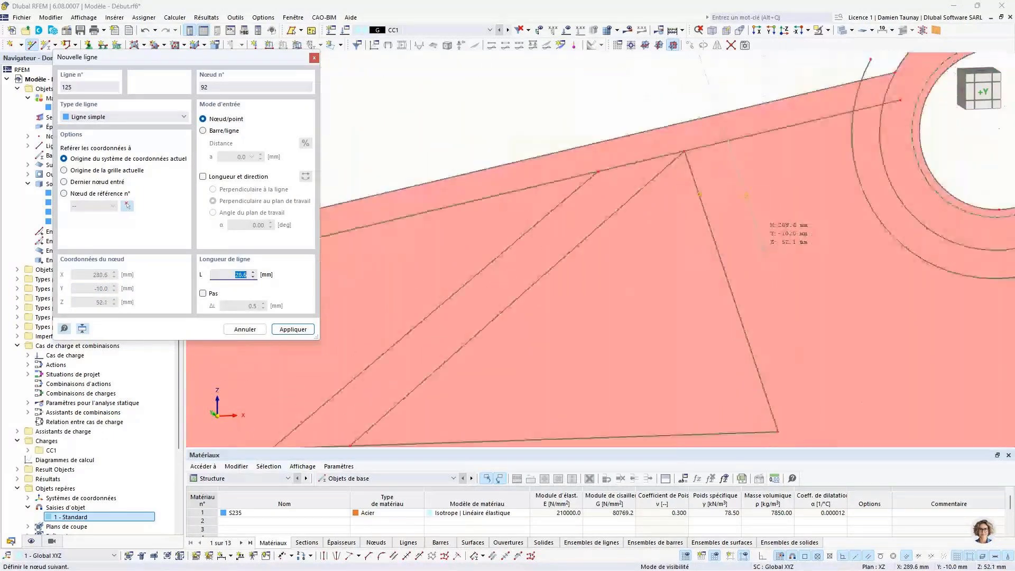
pyautogui.scroll(-3, 762, 248)
pyautogui.scroll(2, 742, 242)
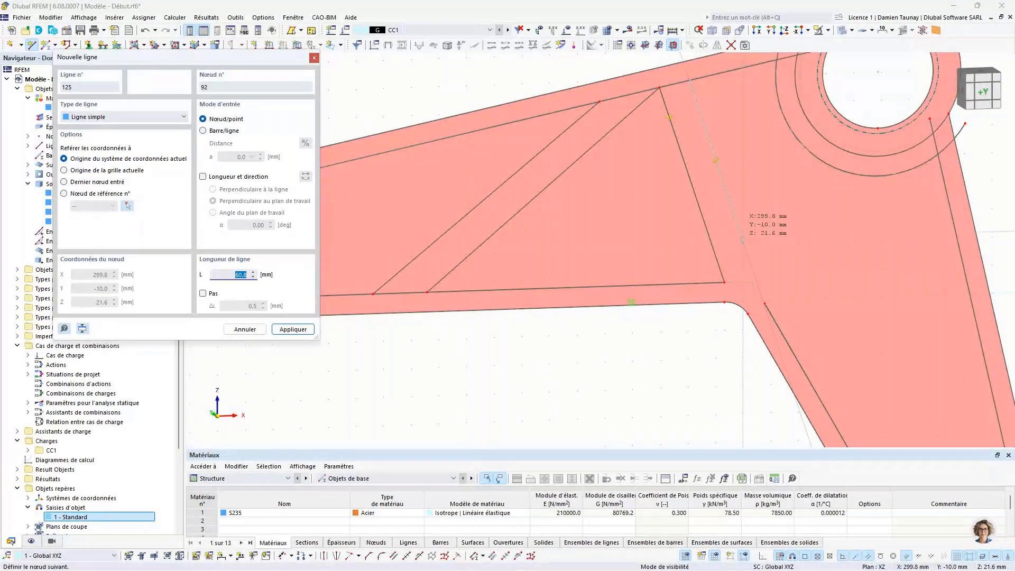
pyautogui.click(744, 244)
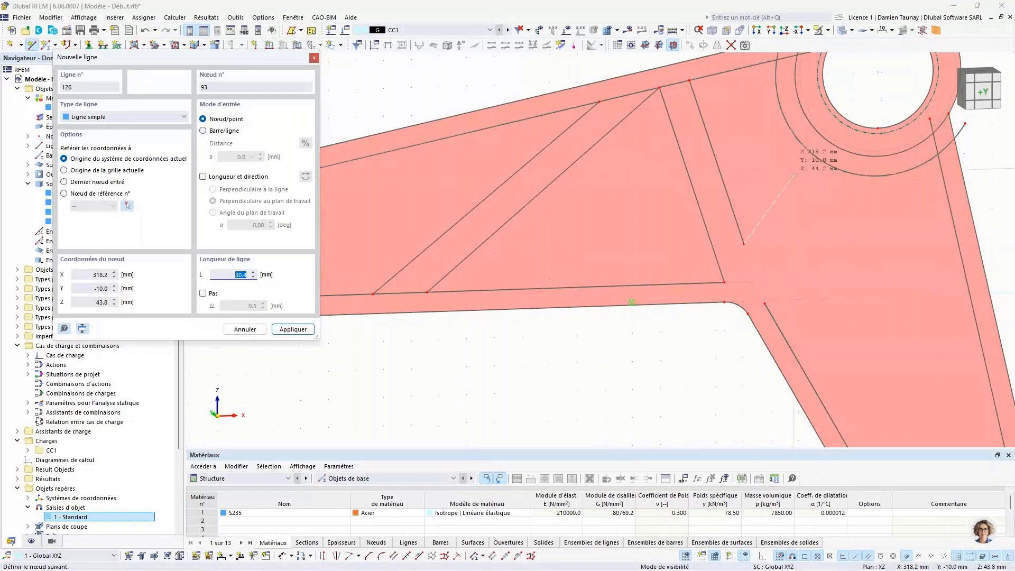
pyautogui.scroll(3, 793, 175)
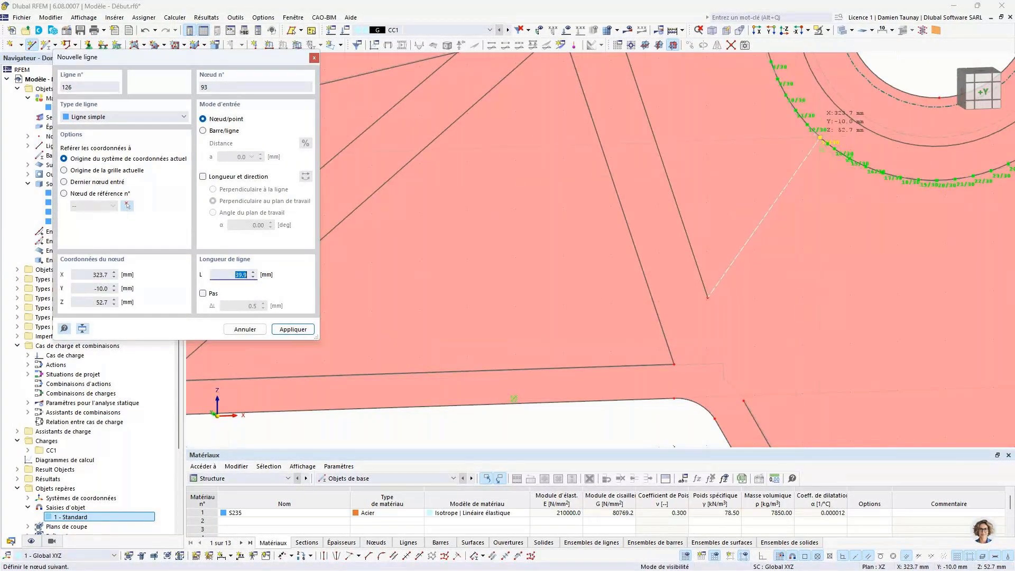
pyautogui.click(820, 138)
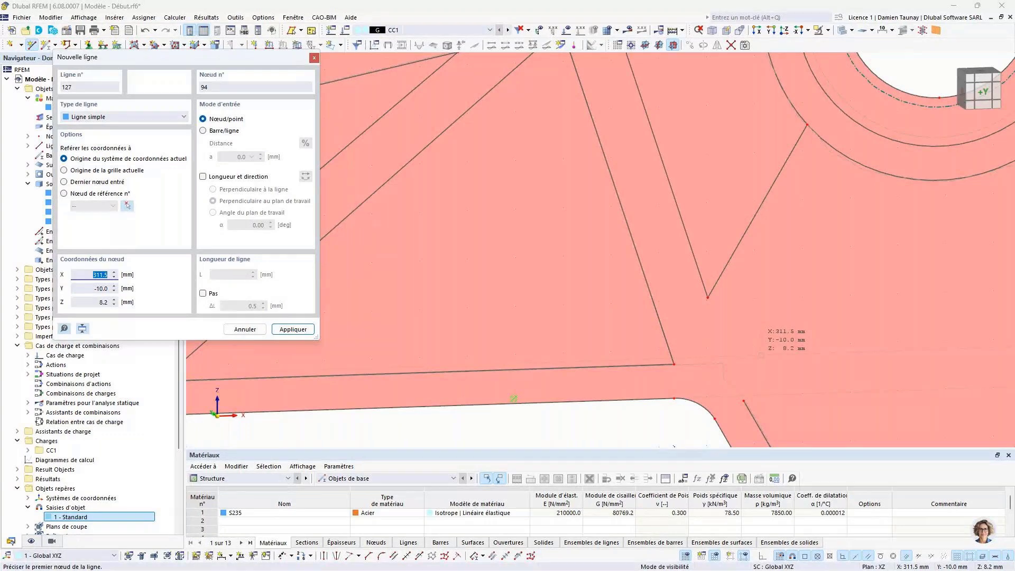
# Step: Draw a line from the upper end of the short arm's inner offset line at the elbow to the hub's offset arc, parallel to the V's second line
pyautogui.click(743, 400)
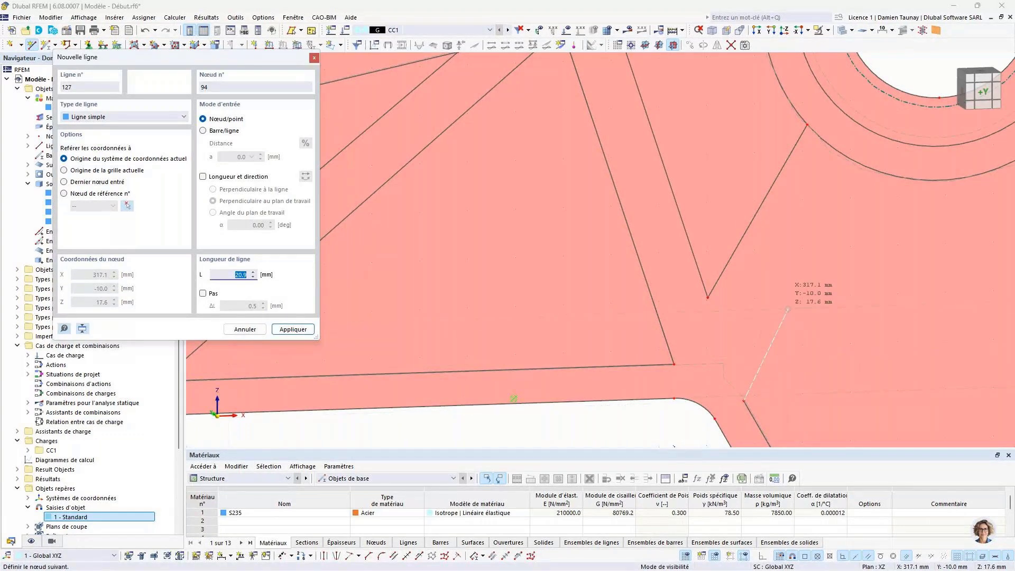
pyautogui.scroll(5, 788, 310)
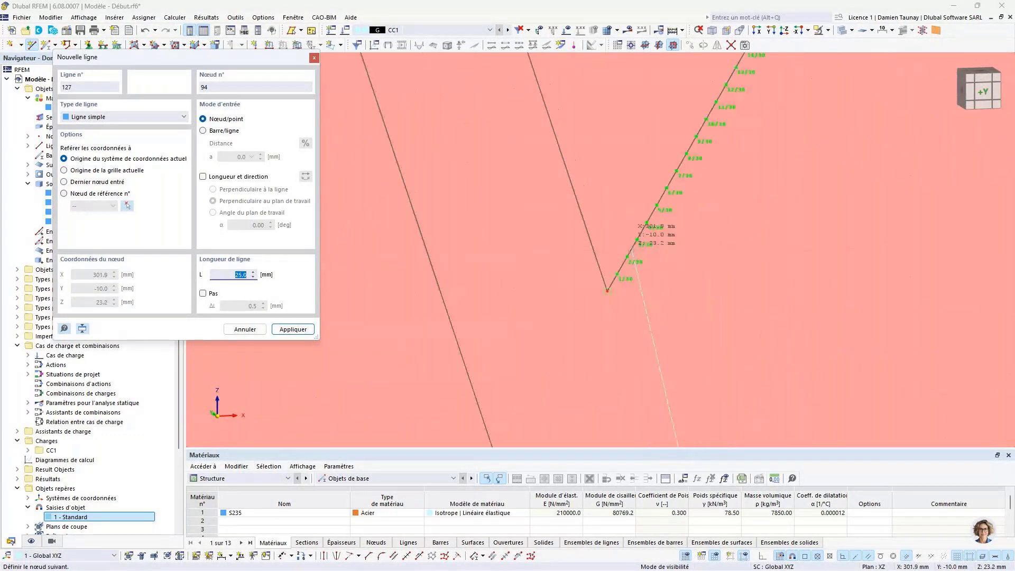
pyautogui.scroll(-3, 645, 261)
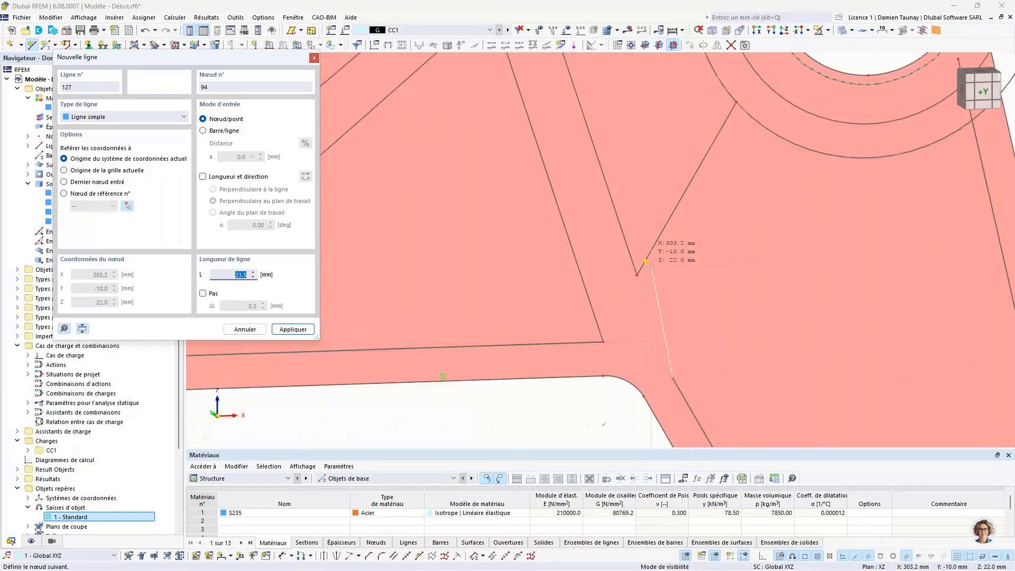
pyautogui.scroll(-3, 645, 261)
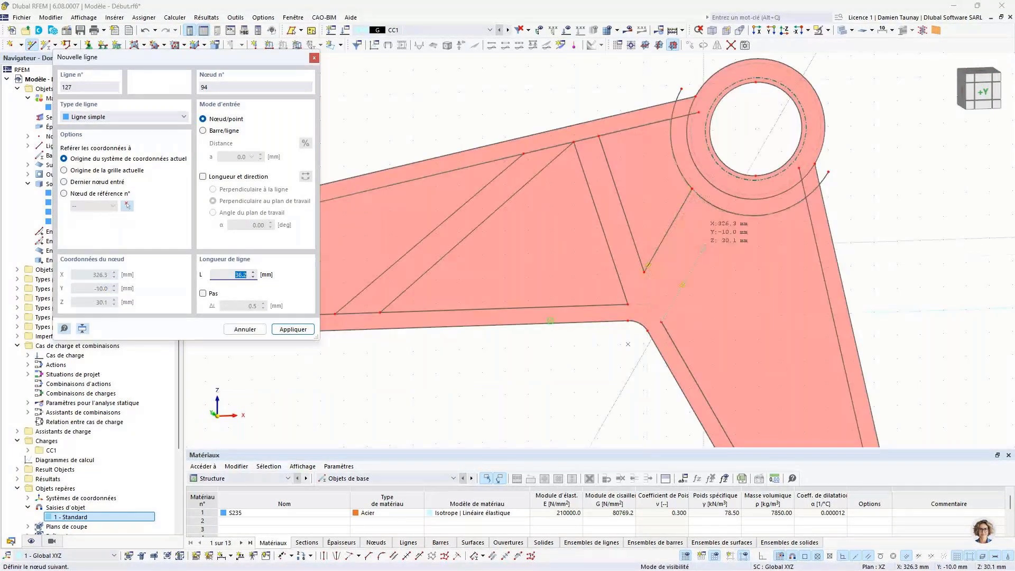
pyautogui.scroll(3, 648, 265)
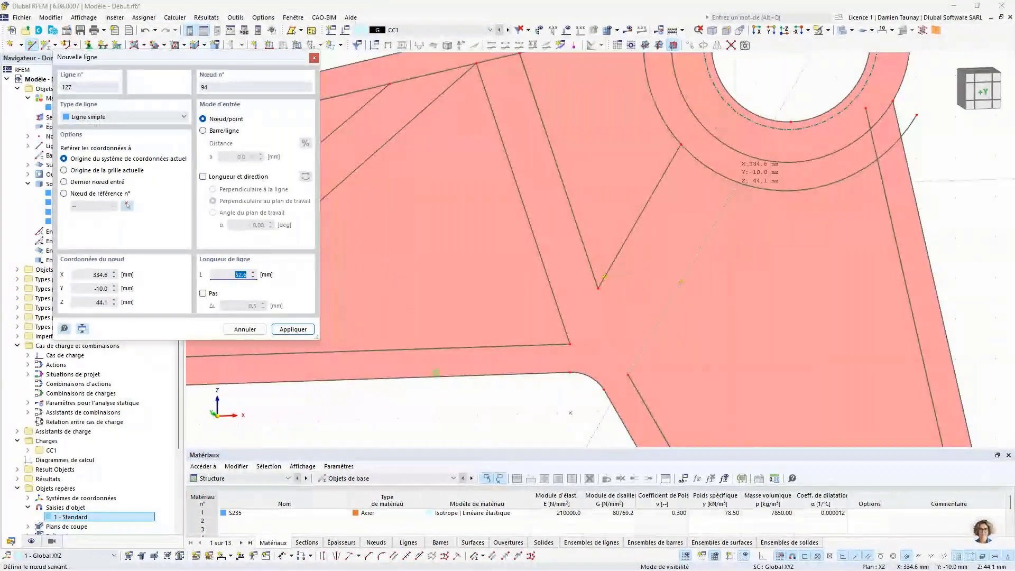
pyautogui.click(733, 186)
pyautogui.scroll(2, 742, 166)
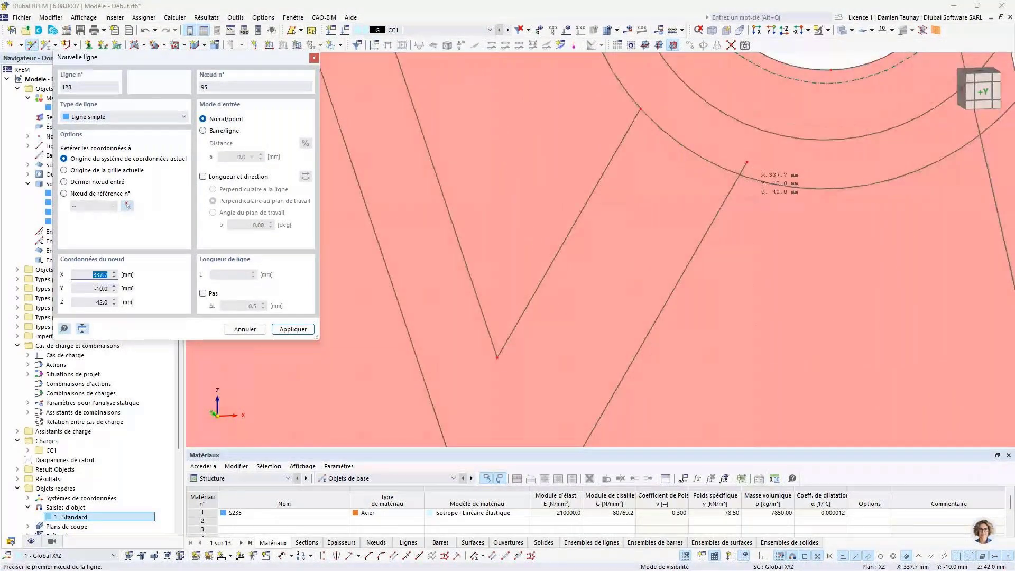
pyautogui.scroll(-3, 751, 196)
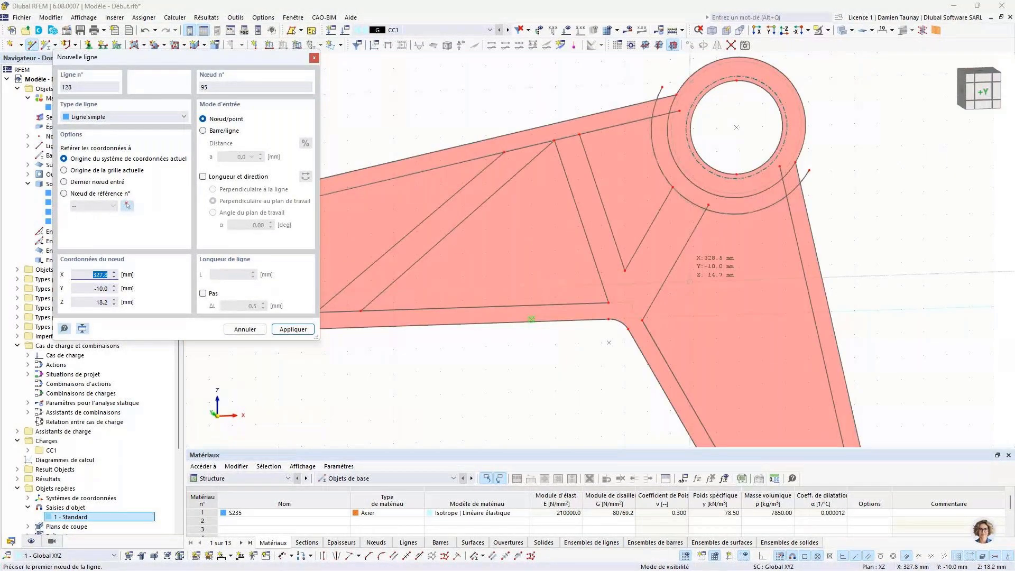
# Step: Draw a line from the short arm's outer offset line at X 391.7, Z -42.9 mm to the inner offset line's end node at the elbow
pyautogui.scroll(-4, 689, 282)
pyautogui.scroll(5, 737, 339)
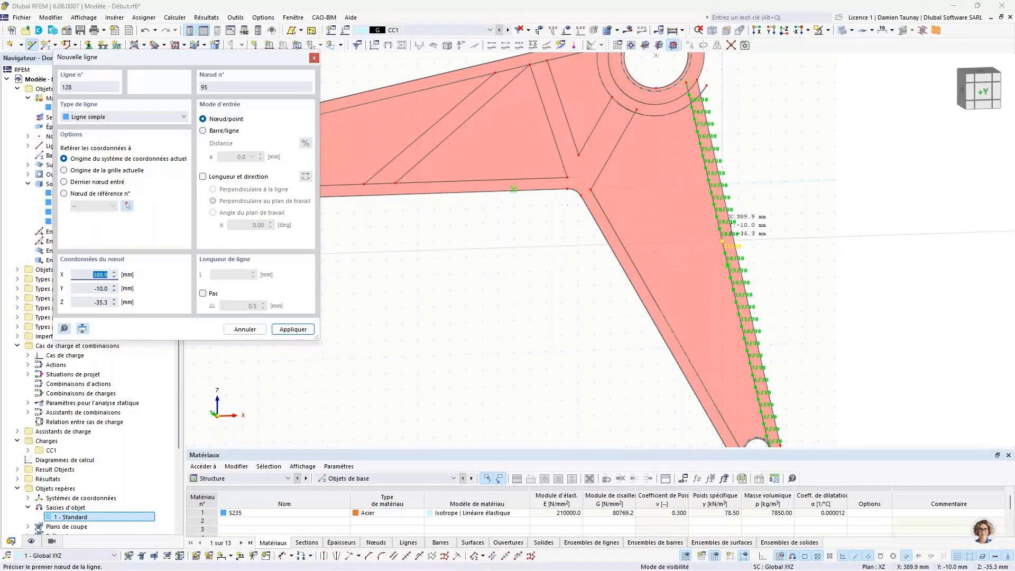
pyautogui.scroll(3, 722, 241)
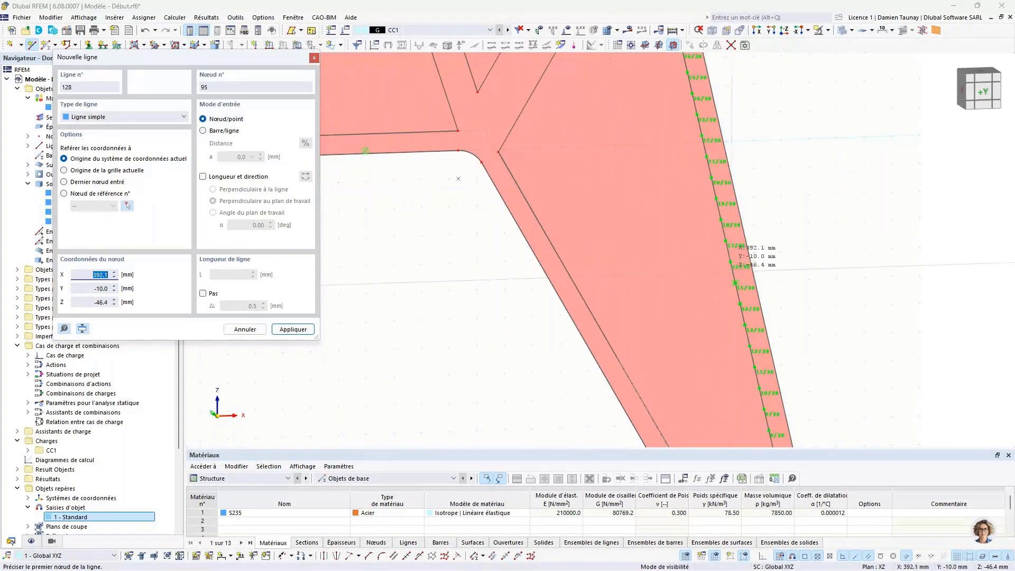
pyautogui.click(730, 262)
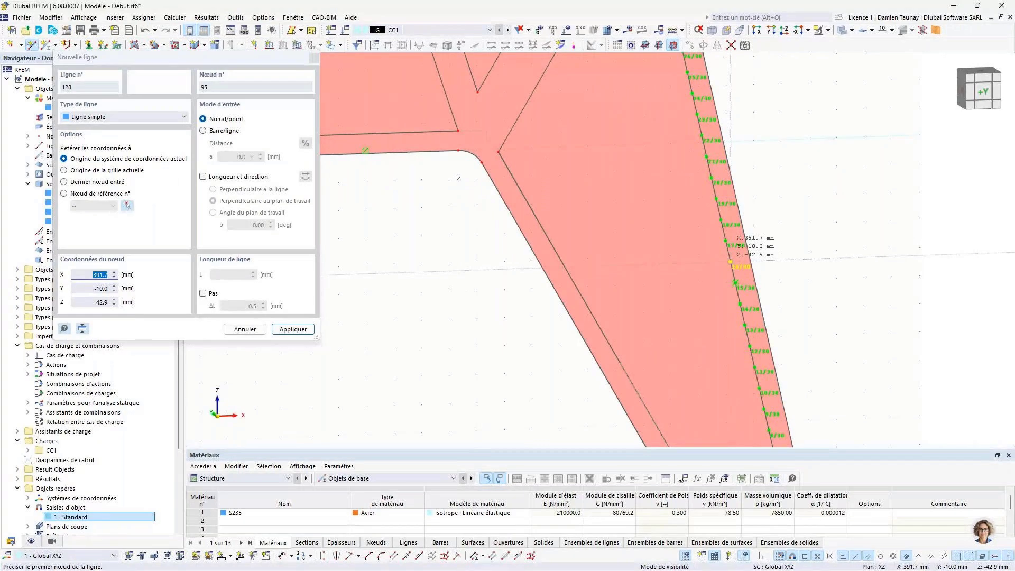
pyautogui.click(730, 262)
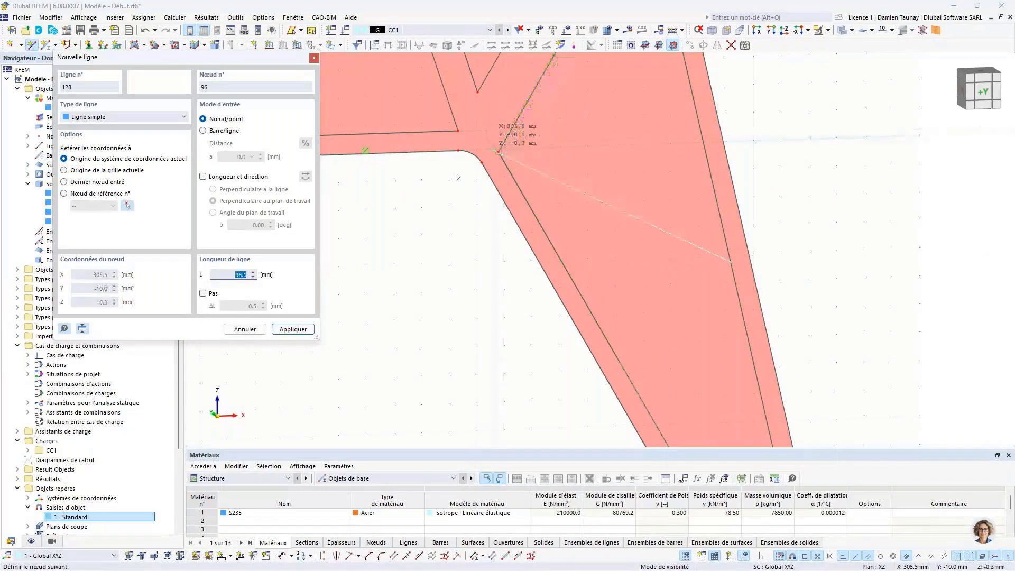
pyautogui.click(730, 262)
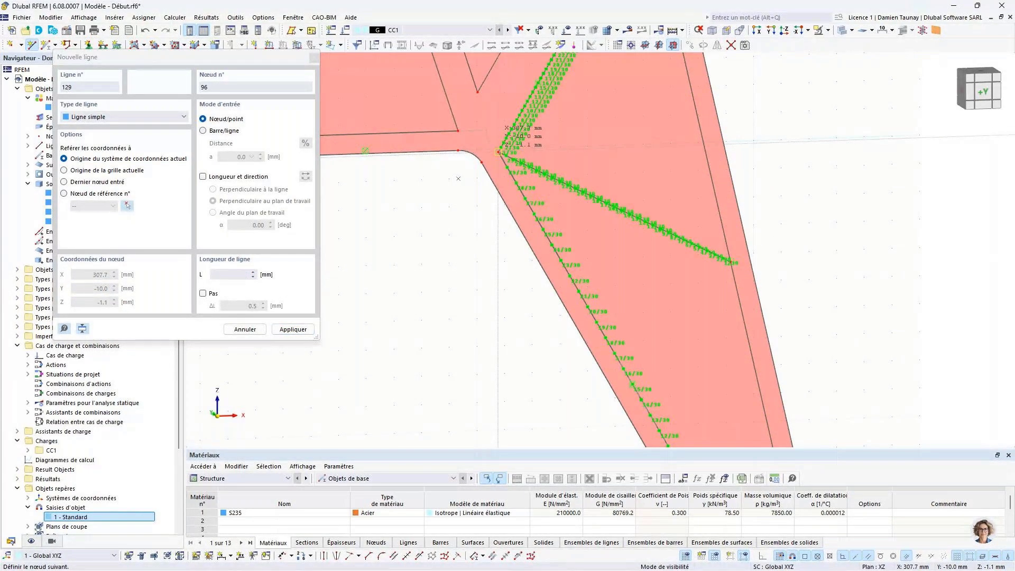
# Step: Draw a second diagonal on the short arm from the outer offset line at X 395.1, Z -58.0 mm to the inner offset line at X 317.4, Z -17.9 mm
pyautogui.press('Escape')
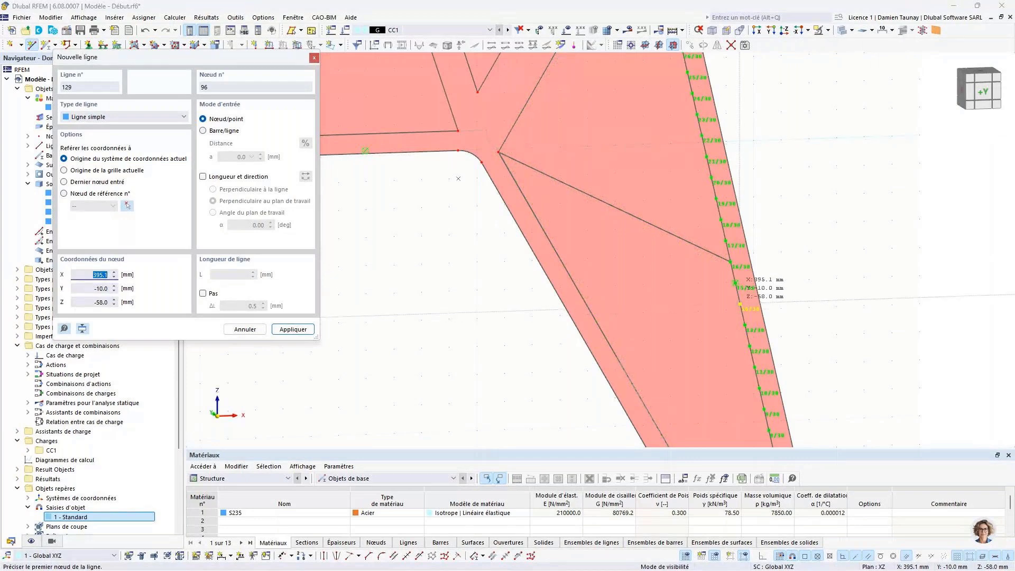
pyautogui.click(734, 282)
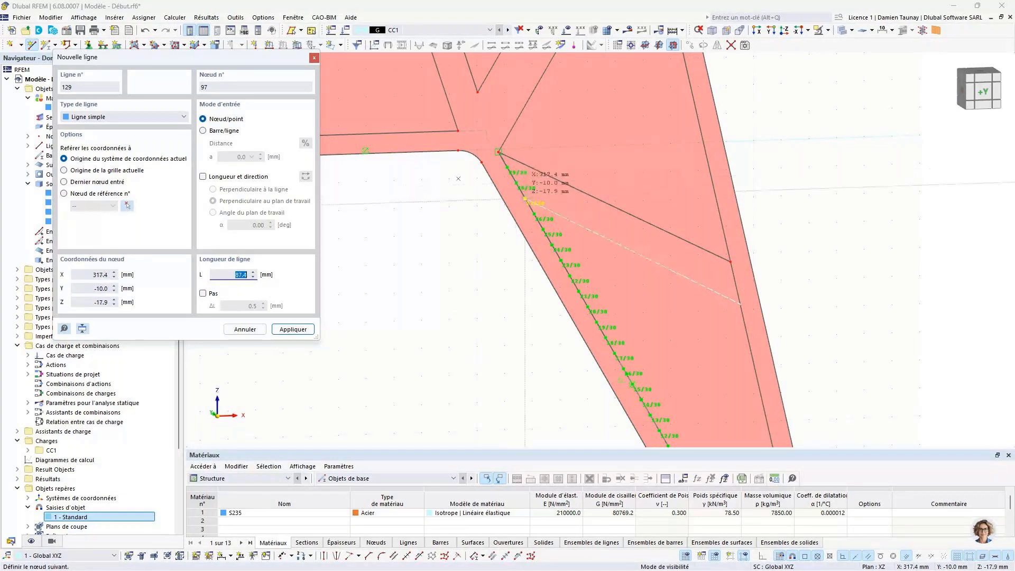
pyautogui.click(524, 199)
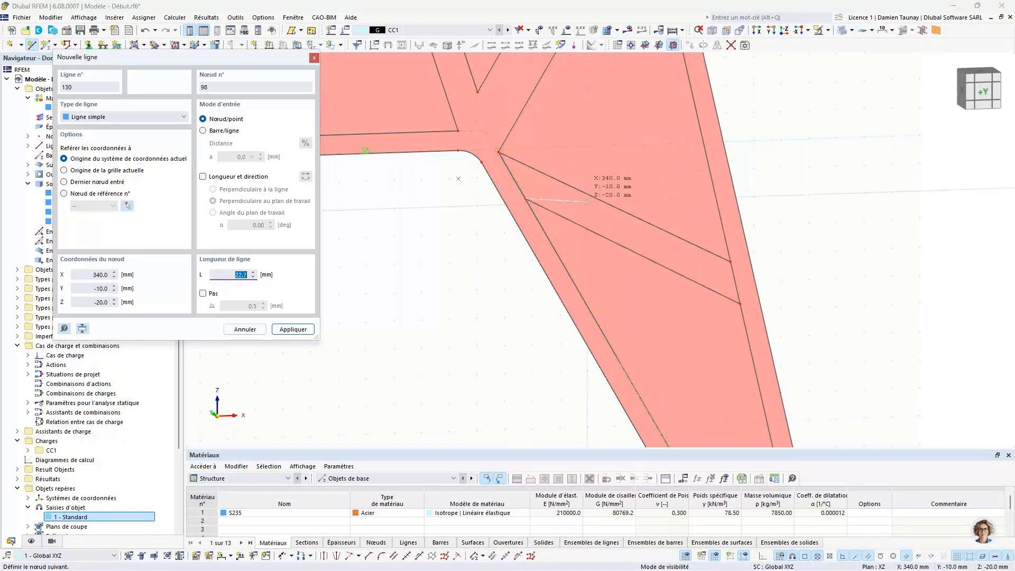
pyautogui.press('Escape')
# Step: Draw a closing line above the short arm's small hole from X 414.2, Z -141.1 mm to X 391.7, Z -147.0 mm
pyautogui.moveTo(587, 201); pyautogui.dragTo(486, 43, button='middle')
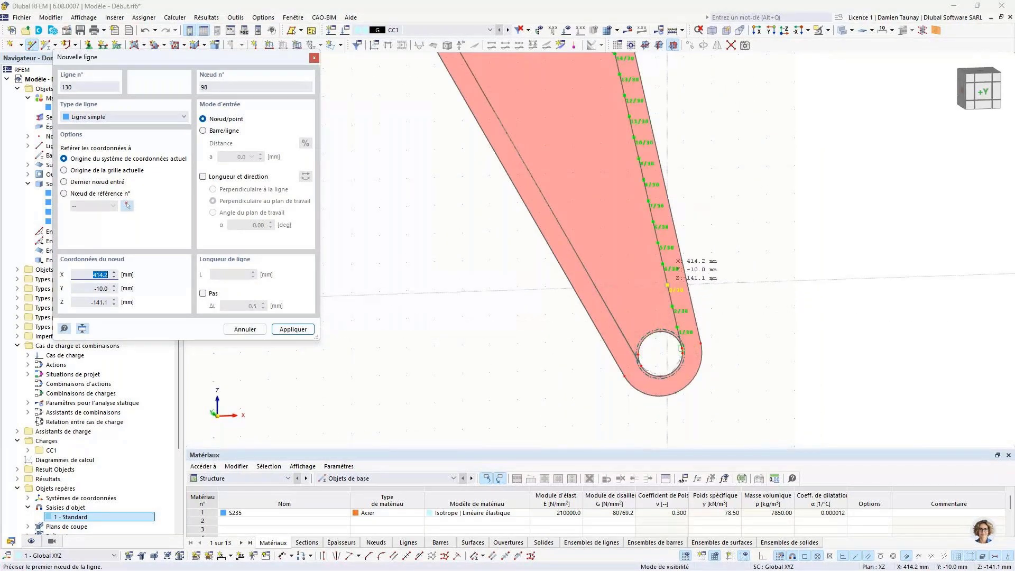
pyautogui.click(668, 285)
pyautogui.click(668, 286)
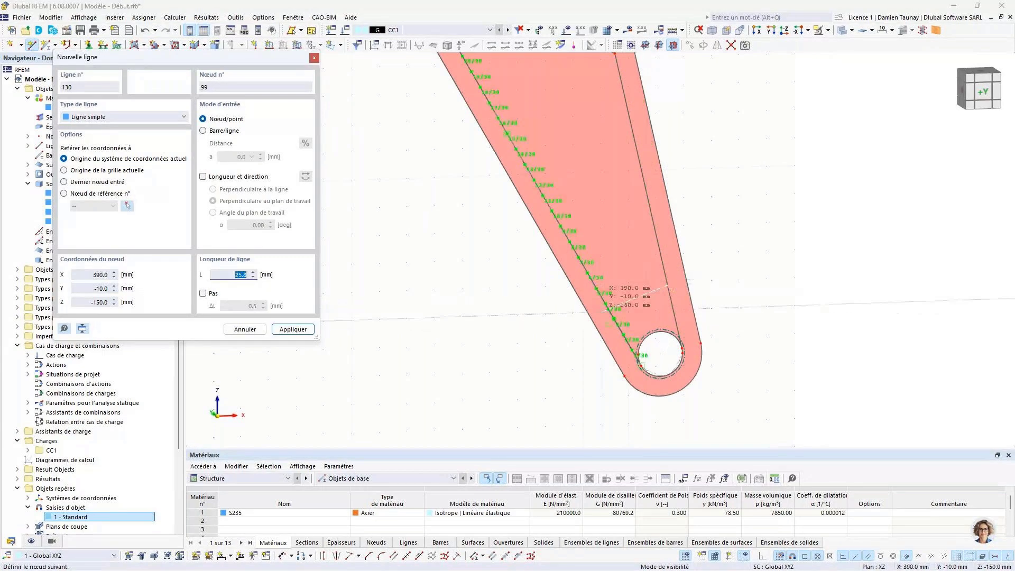
pyautogui.click(605, 304)
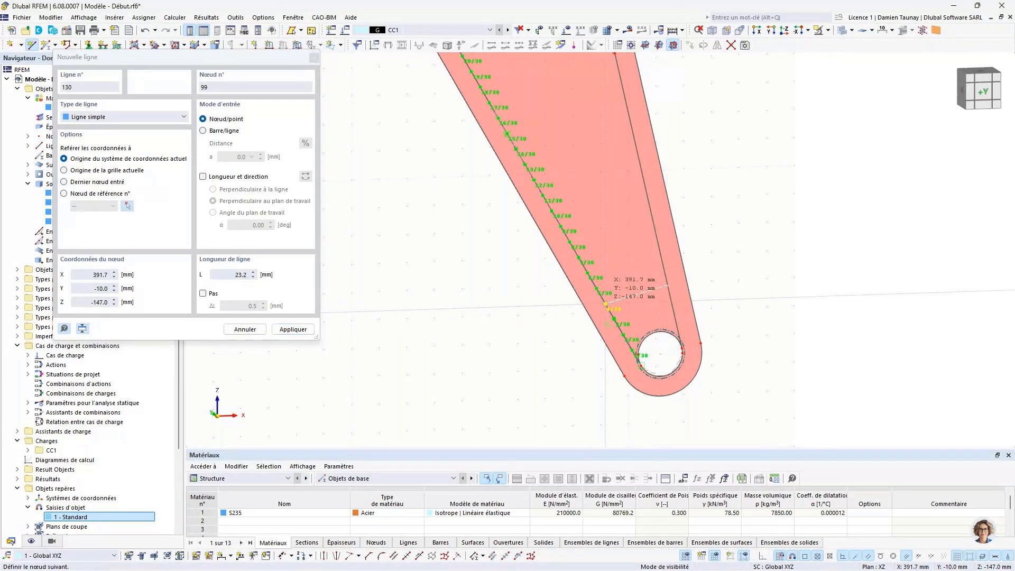
pyautogui.press('Escape')
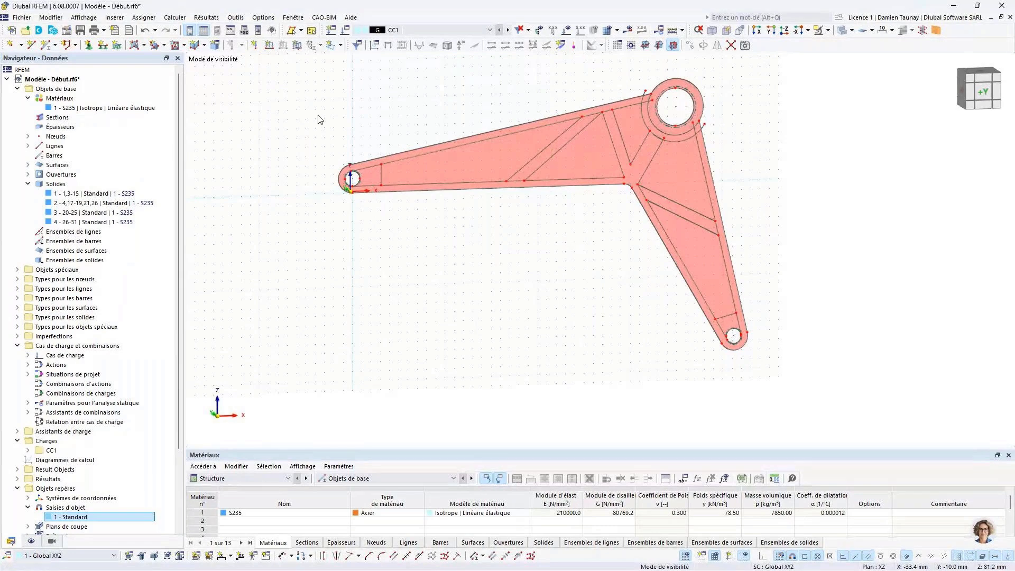
# Step: Move the end nodes of the long arm's upper and lower offset lines from the small hole to the ends of the vertical line beside it
pyautogui.scroll(4, 364, 177)
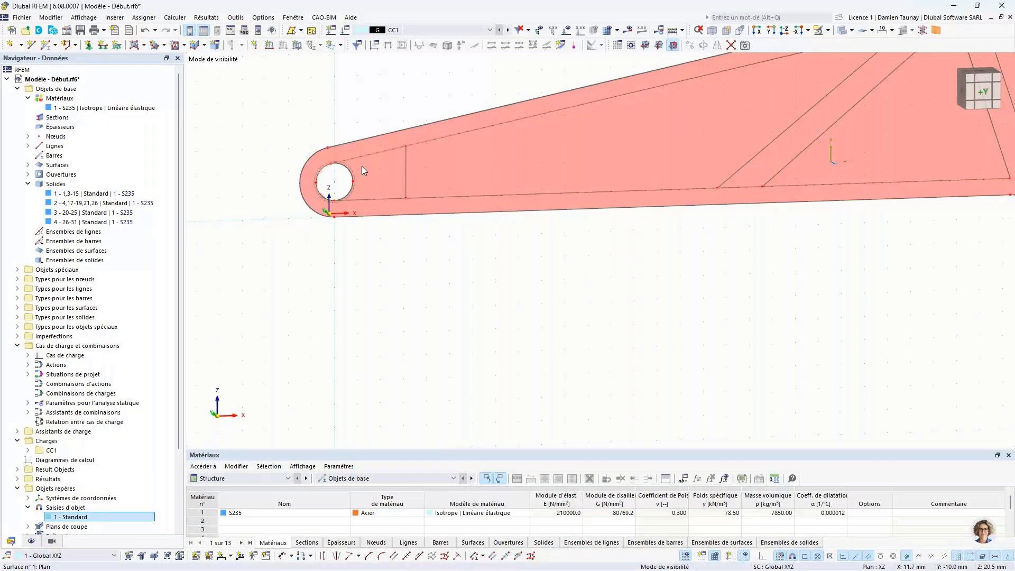
pyautogui.scroll(1, 362, 166)
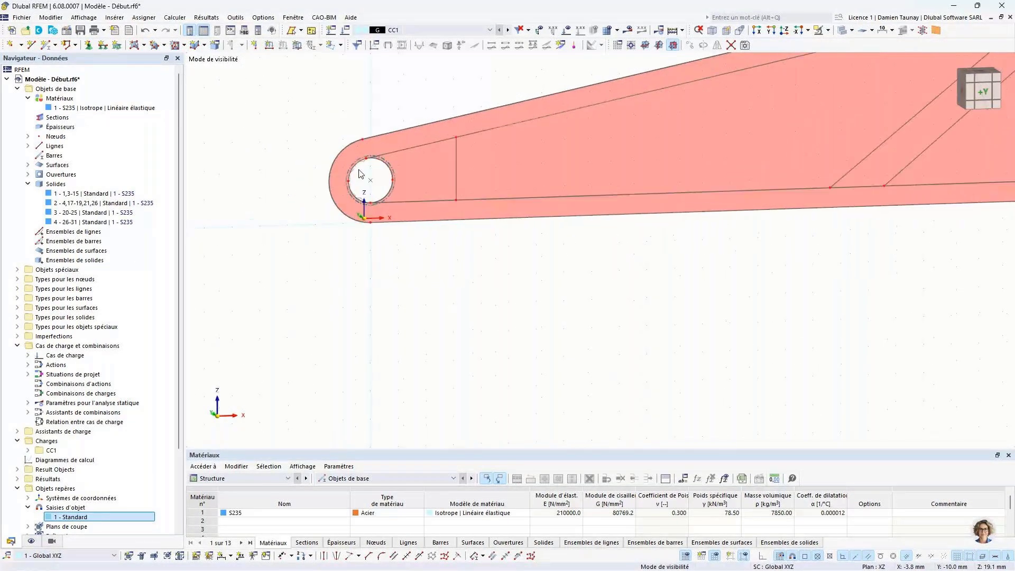
pyautogui.click(457, 138)
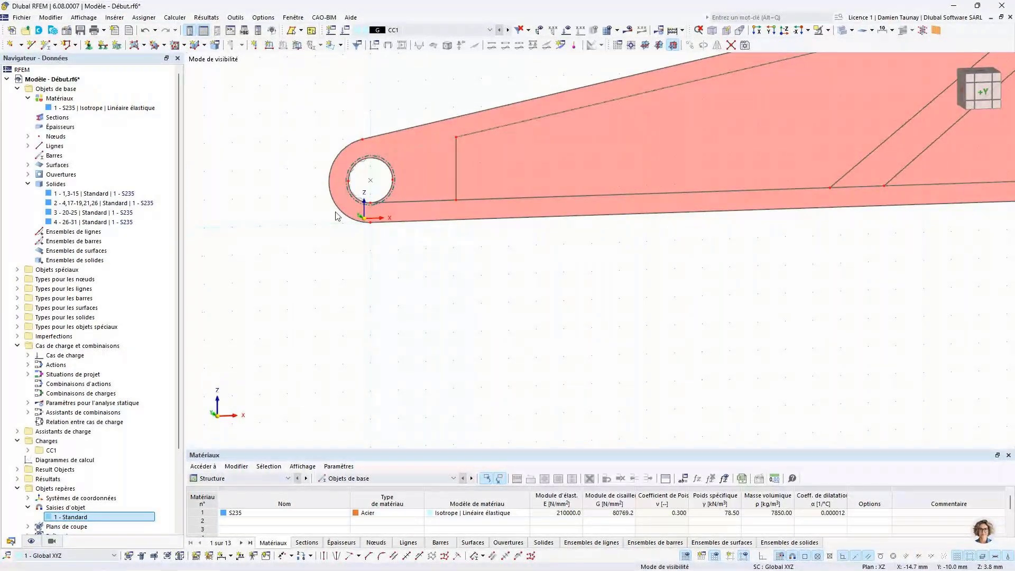
pyautogui.scroll(2, 364, 200)
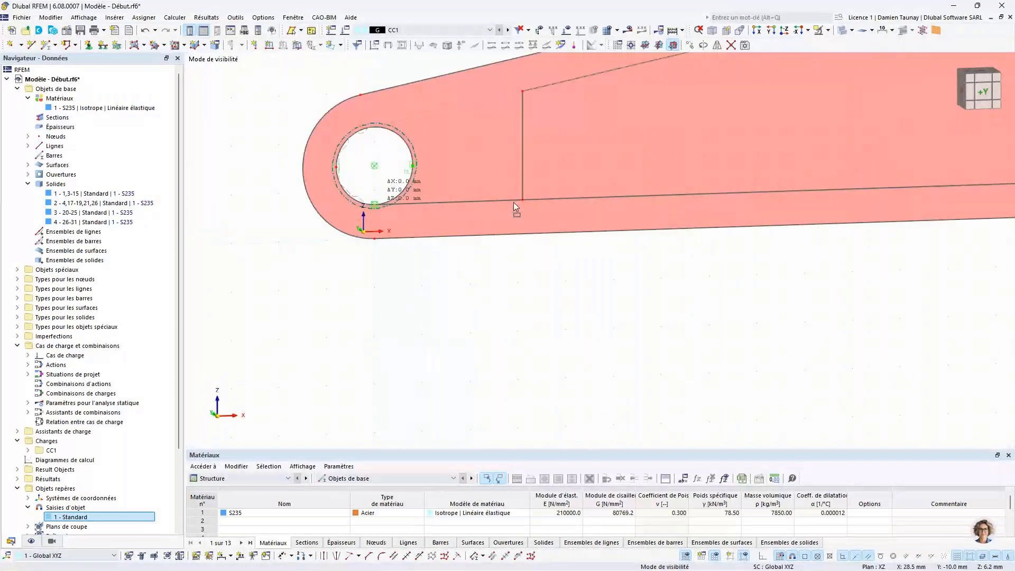
pyautogui.scroll(-3, 512, 201)
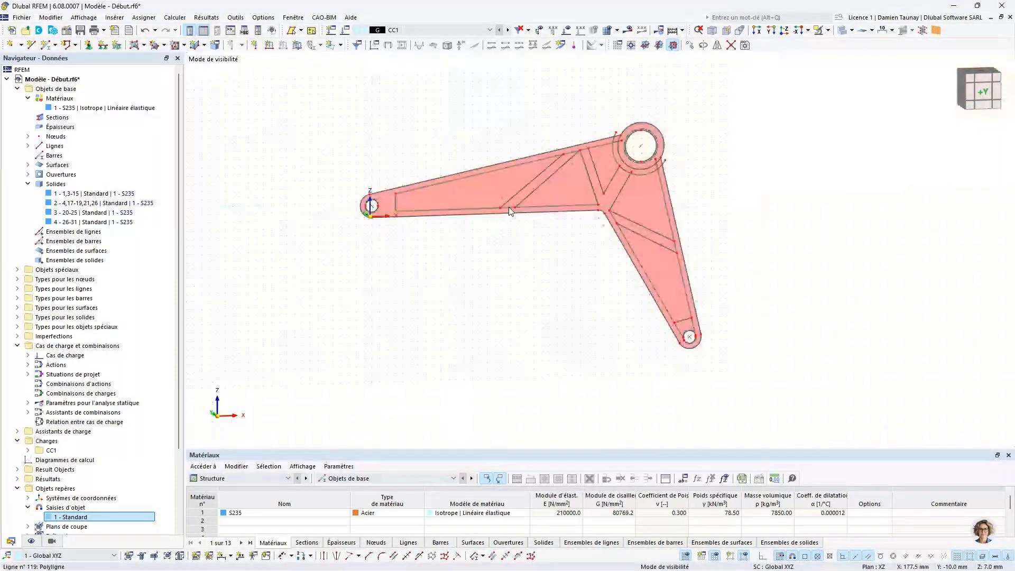
# Step: Move the hub-side end of the long arm's upper offset line and the adjacent end of the hub's offset arc to their intersection
pyautogui.scroll(4, 601, 129)
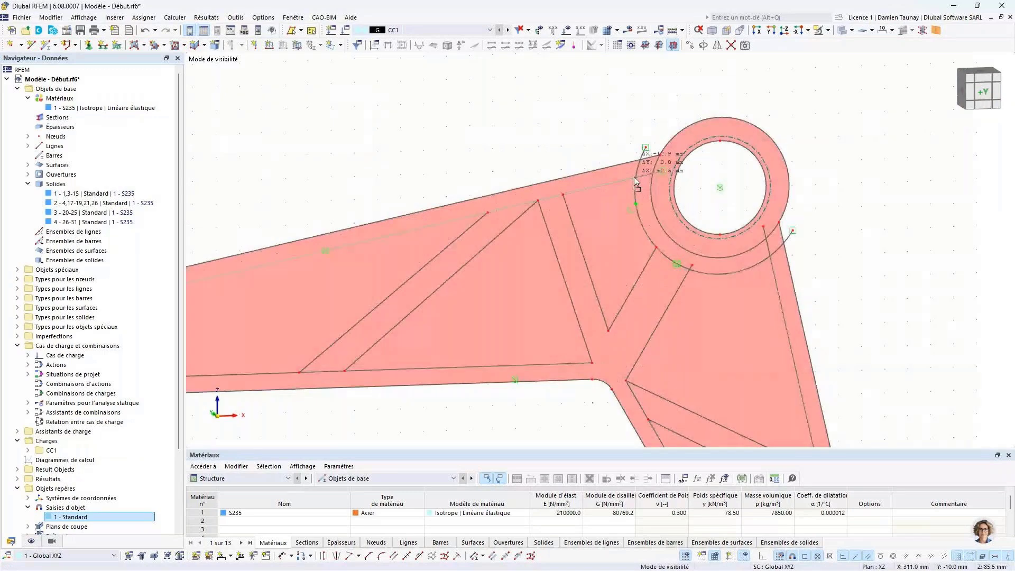
pyautogui.scroll(4, 635, 176)
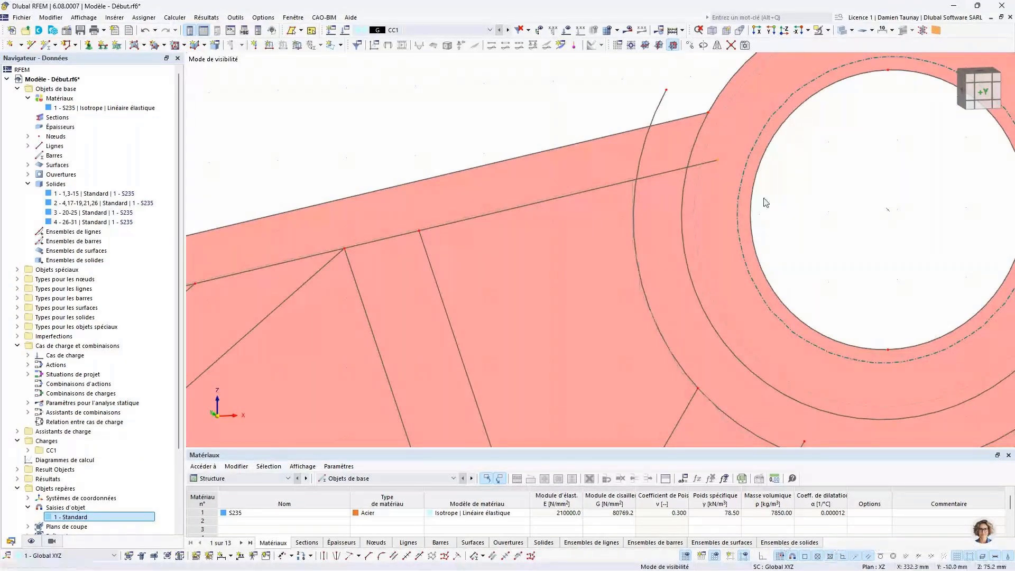
pyautogui.moveTo(716, 160); pyautogui.dragTo(636, 180)
pyautogui.moveTo(666, 90); pyautogui.dragTo(639, 179)
# Step: Snap the short arm rib line's upper end onto the hub's offset arc, and join the arc's other end to the arm's outer offset line
pyautogui.scroll(-2, 627, 123)
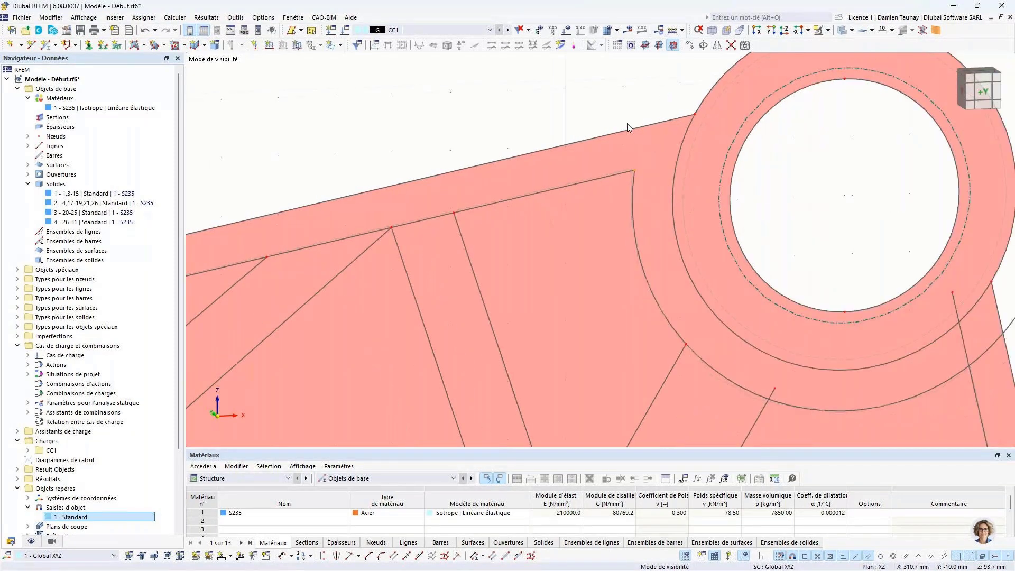
pyautogui.scroll(2, 713, 337)
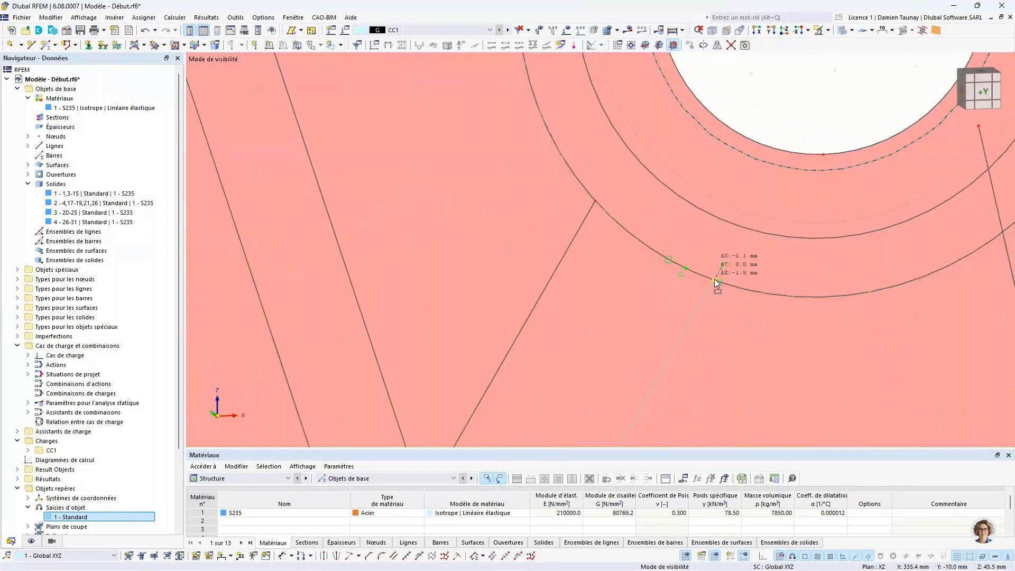
pyautogui.scroll(-2, 709, 248)
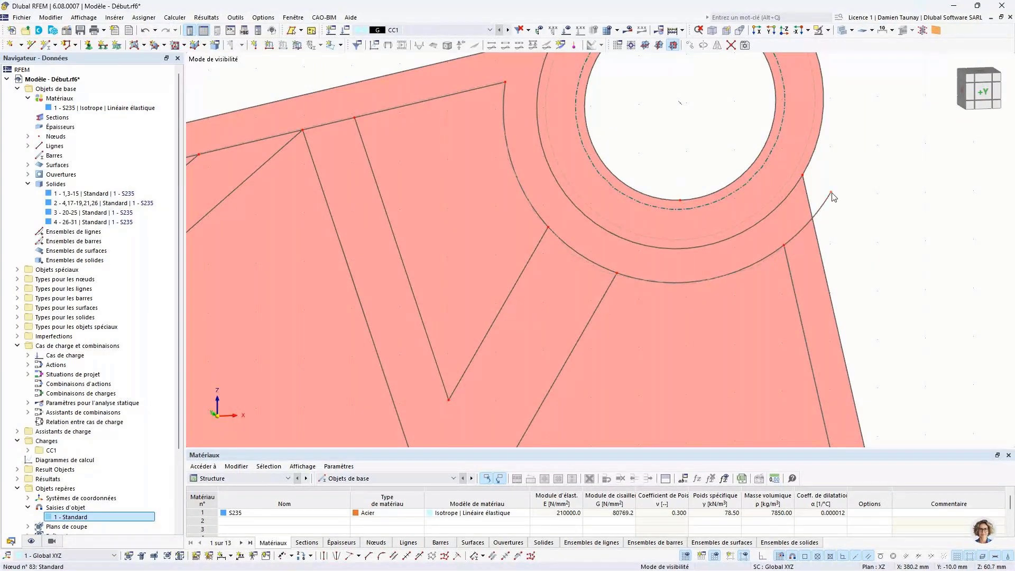
pyautogui.scroll(-3, 828, 191)
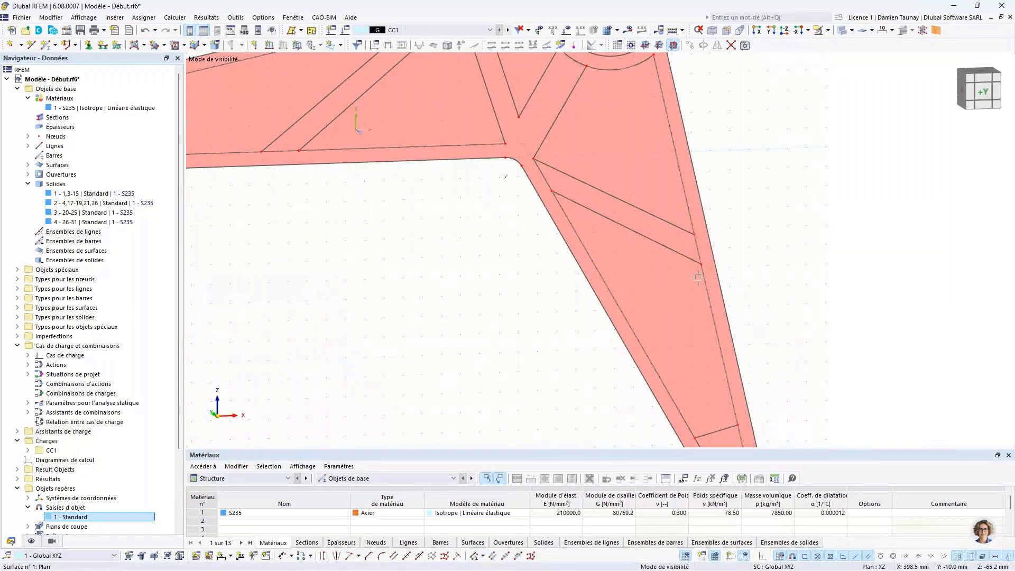
# Step: Remove the long arm's offset line segments between the two diagonals and between the second diagonal and the V
pyautogui.moveTo(657, 287); pyautogui.dragTo(545, 143, button='middle')
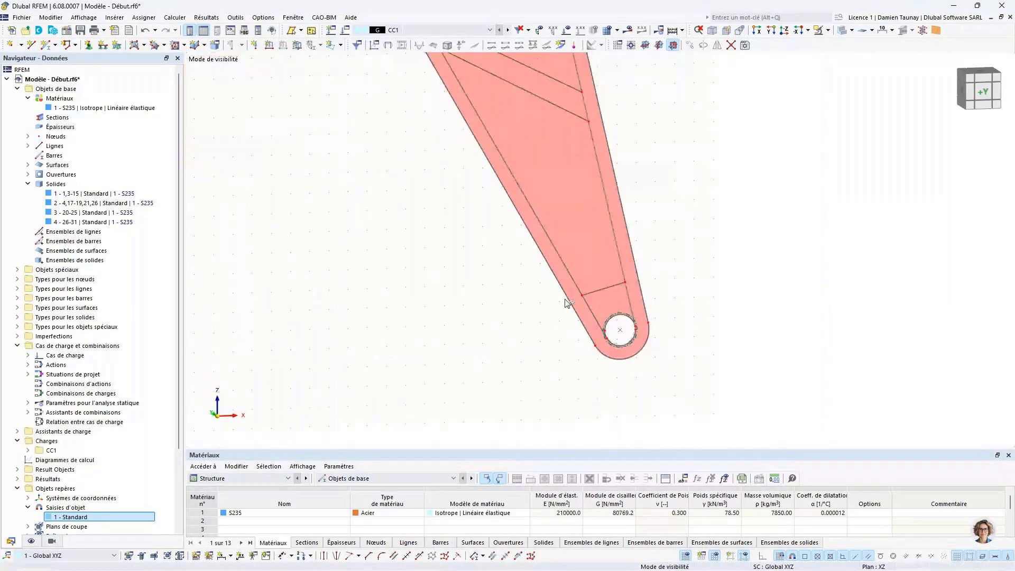
pyautogui.scroll(3, 544, 283)
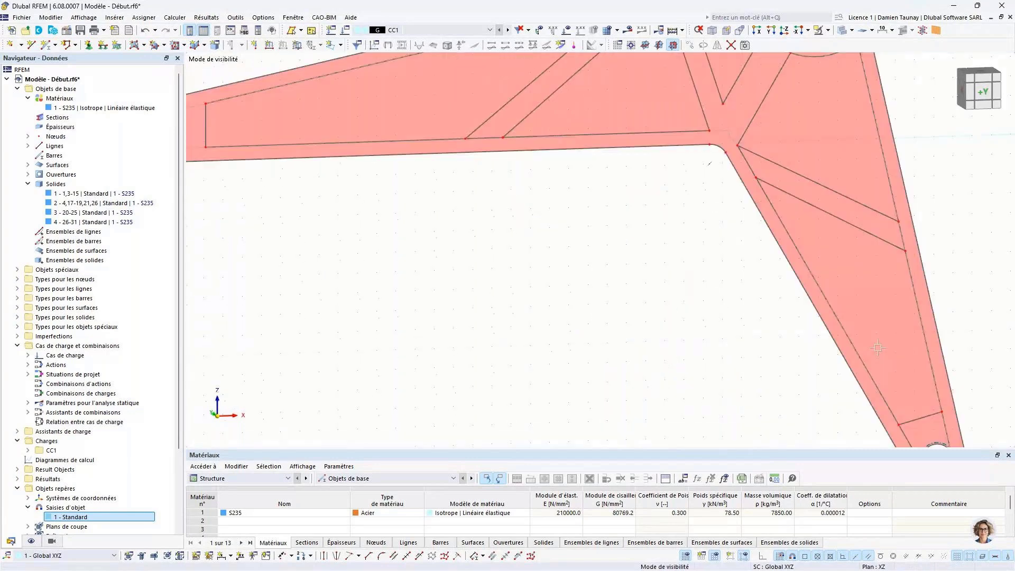
pyautogui.moveTo(766, 346); pyautogui.dragTo(723, 381, button='middle')
pyautogui.moveTo(709, 285); pyautogui.dragTo(703, 352, button='middle')
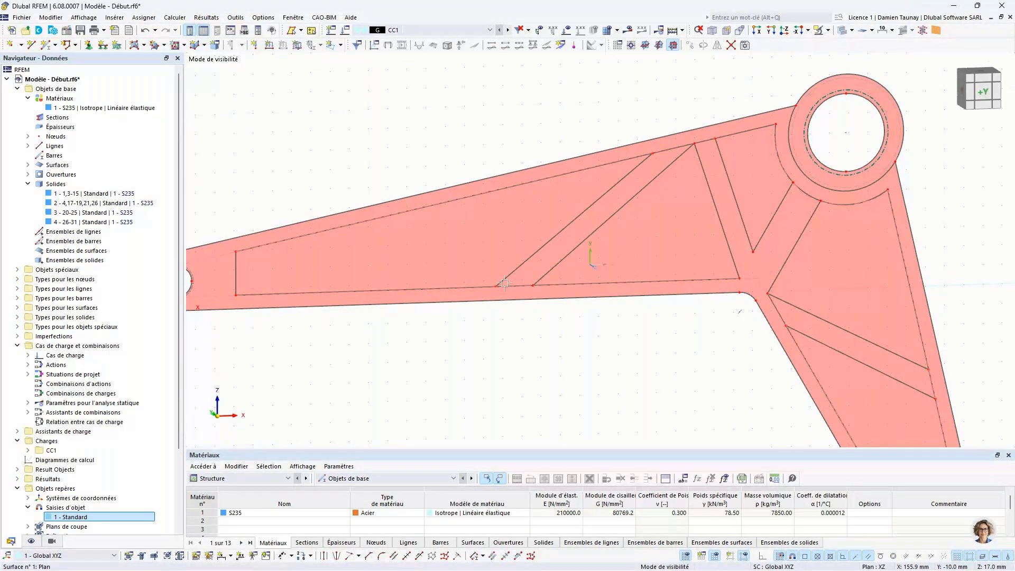
pyautogui.moveTo(504, 283); pyautogui.dragTo(503, 299, button='middle')
pyautogui.scroll(3, 667, 204)
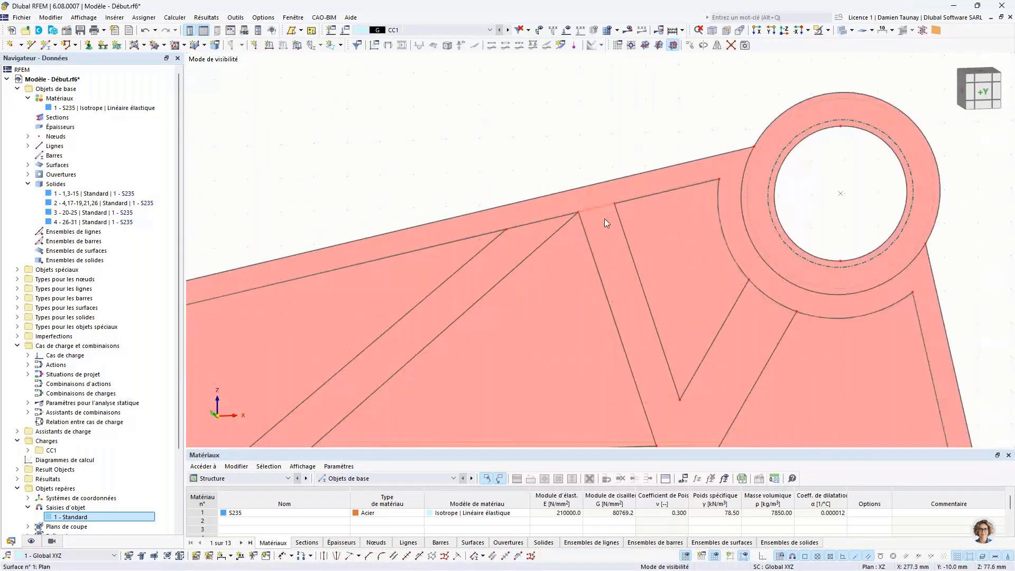
pyautogui.moveTo(751, 312); pyautogui.dragTo(628, 278, button='middle')
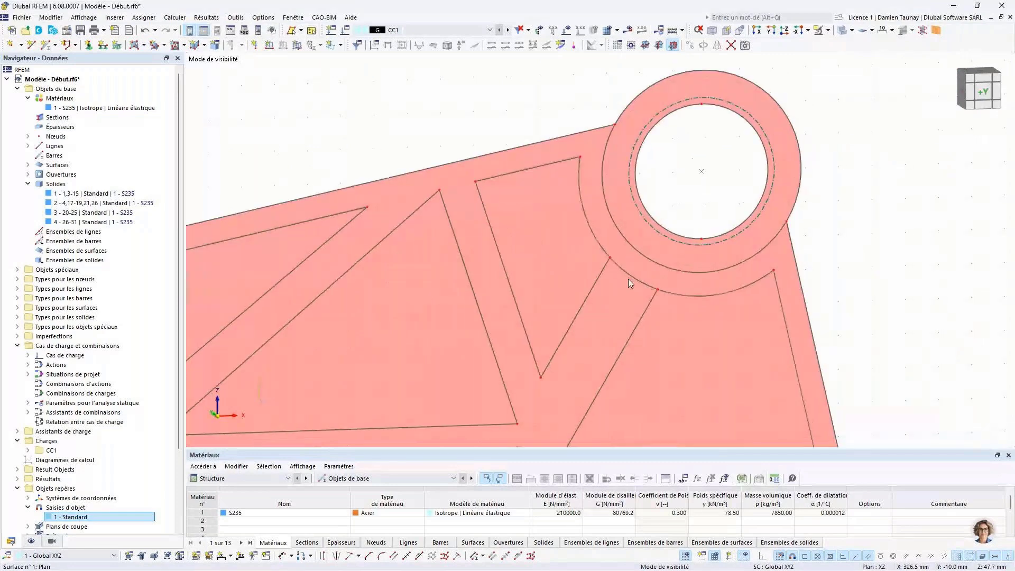
# Step: Remove the hub arc segment between the two rib lines and the inner offset line segment between the short arm's diagonals at the elbow
pyautogui.moveTo(591, 334); pyautogui.dragTo(534, 277, button='middle')
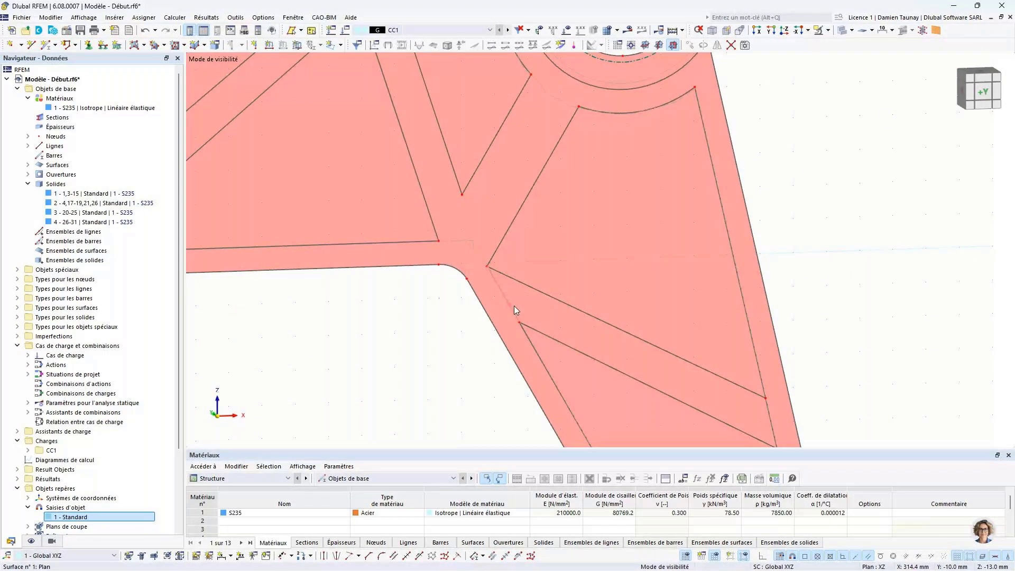
pyautogui.moveTo(514, 305); pyautogui.dragTo(434, 167, button='middle')
# Step: Cut the short arm's offset lines back to the closing line above the small hole and remove the outer segment between the diagonals
pyautogui.moveTo(715, 325); pyautogui.dragTo(607, 333, button='middle')
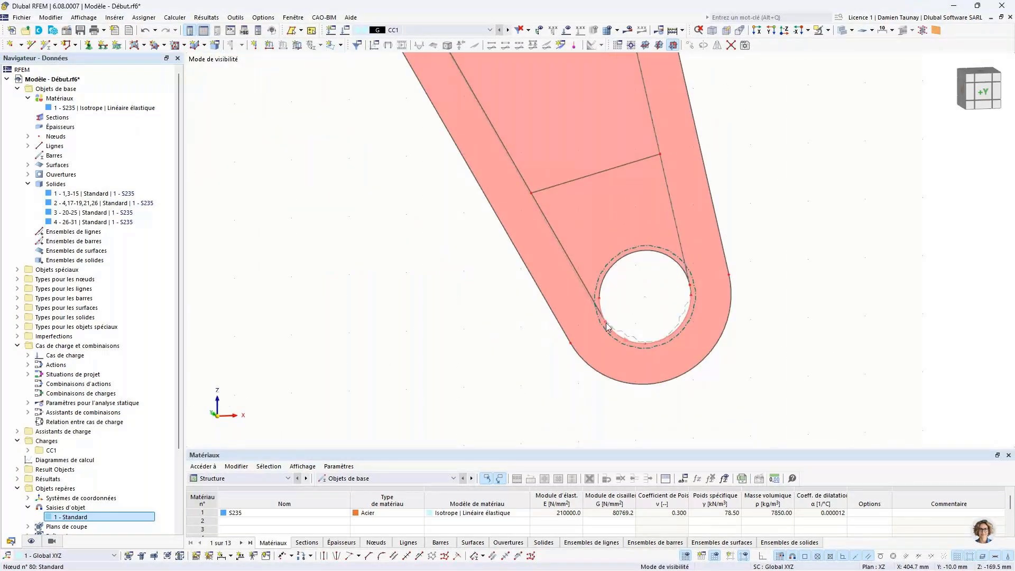
pyautogui.scroll(-3, 760, 205)
pyautogui.scroll(-3, 609, 240)
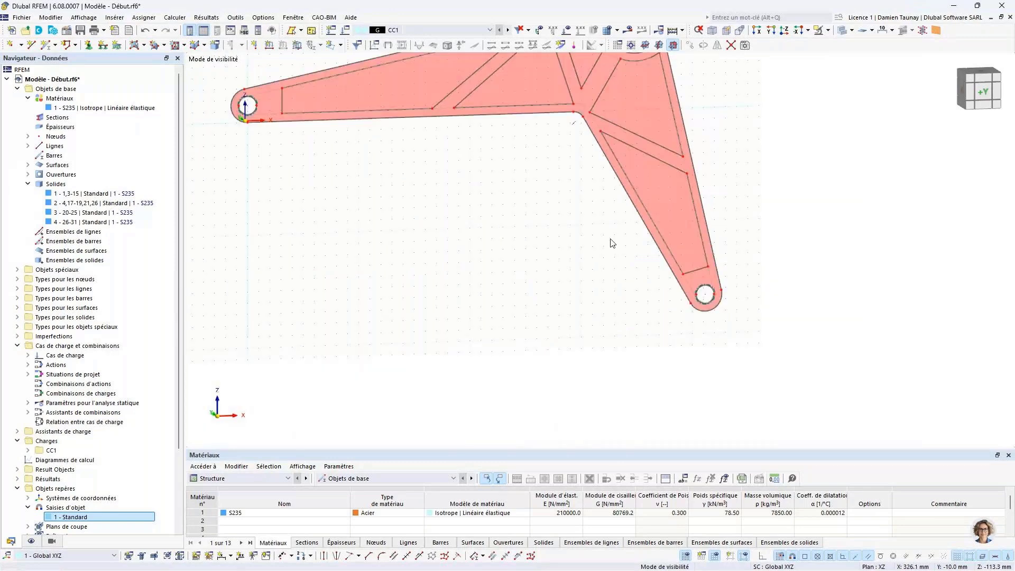
# Step: Cancel the visibility mode so that all objects of the bracket are displayed again
pyautogui.moveTo(456, 248); pyautogui.dragTo(466, 288, button='middle')
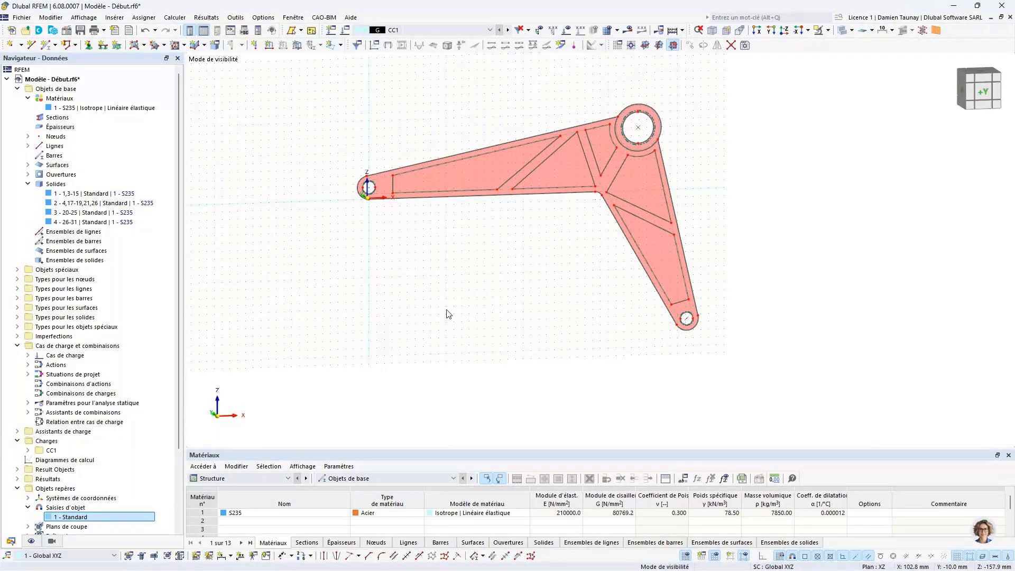
pyautogui.keyDown('ctrl'); pyautogui.moveTo(456, 239); pyautogui.dragTo(624, 138, button='middle'); pyautogui.keyUp('ctrl')
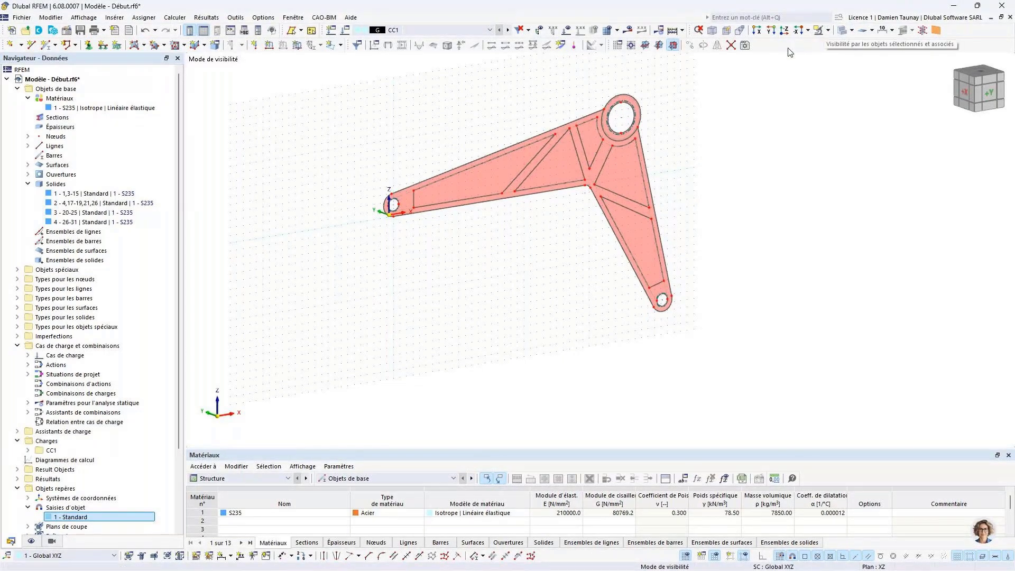
pyautogui.click(827, 30)
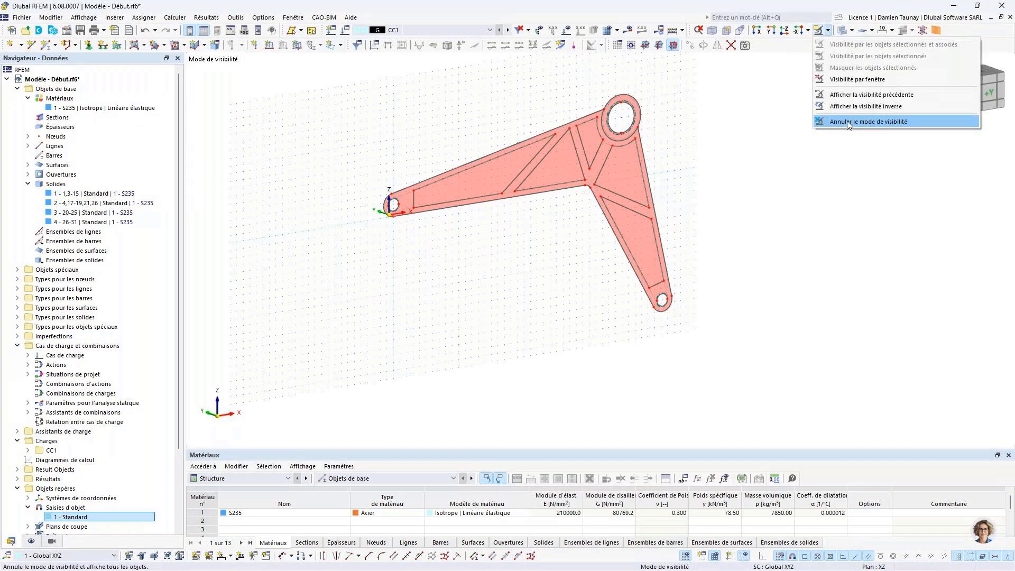
pyautogui.click(848, 125)
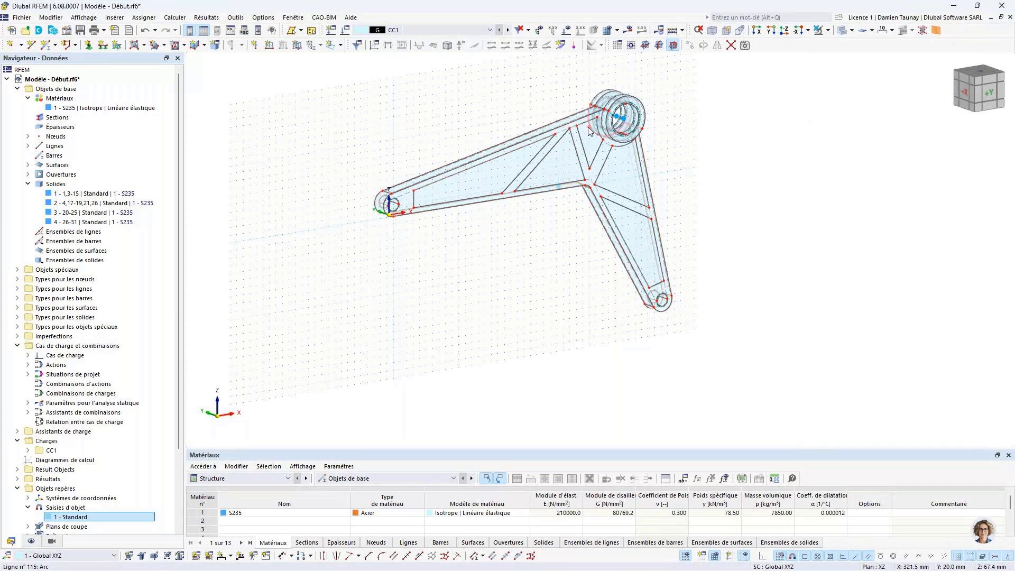
# Step: Round the upper corner of the long arm's end pocket beside the small hole with an 8 mm radius
pyautogui.scroll(3, 429, 204)
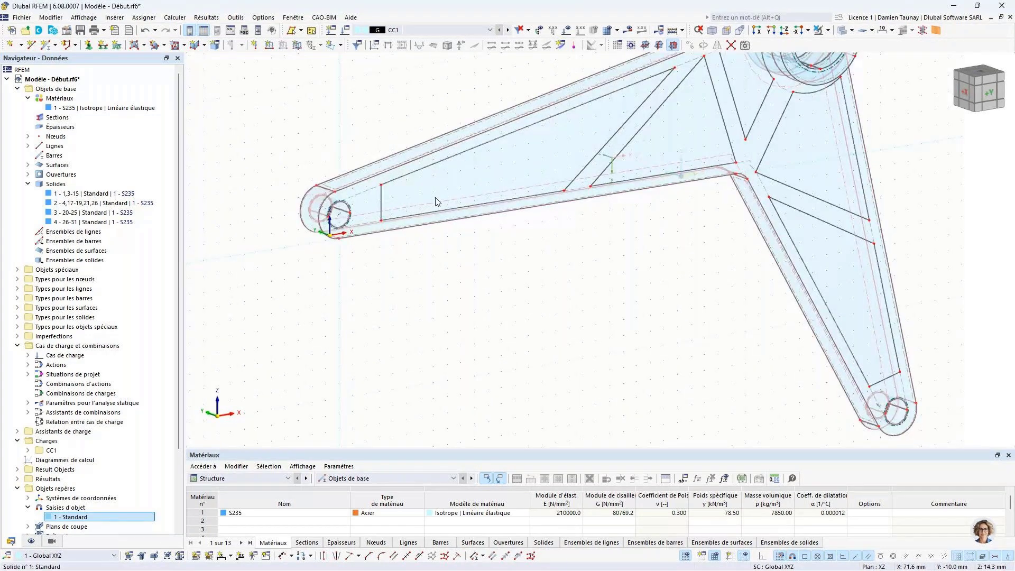
pyautogui.moveTo(436, 201); pyautogui.dragTo(529, 301, button='middle')
pyautogui.scroll(1, 529, 301)
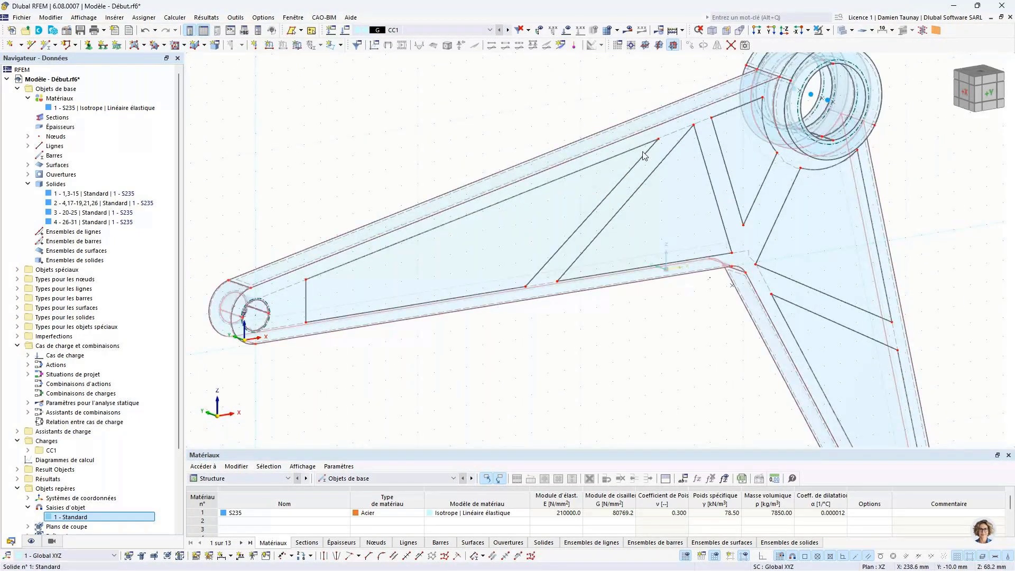
pyautogui.click(696, 144)
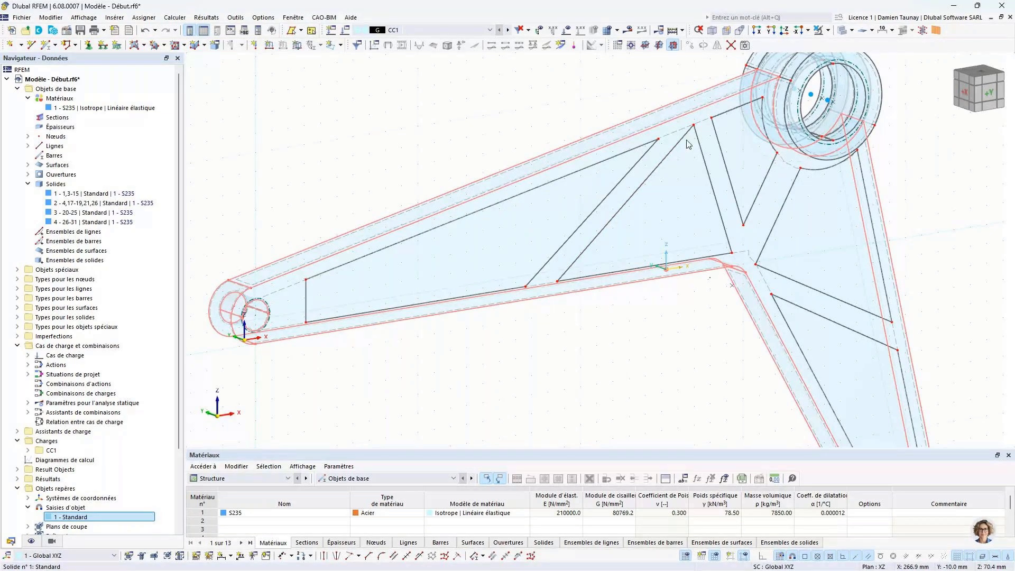
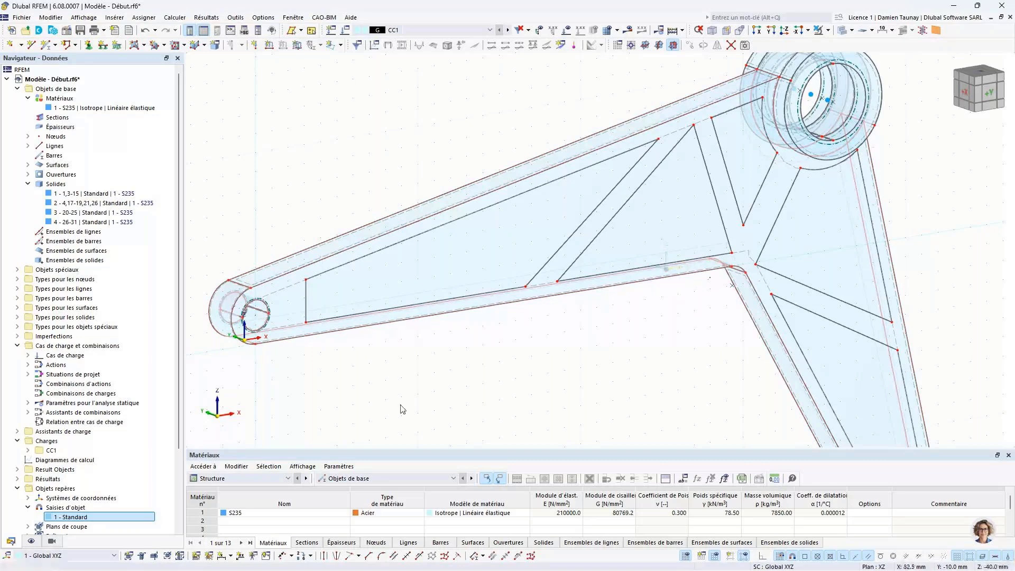
pyautogui.click(382, 556)
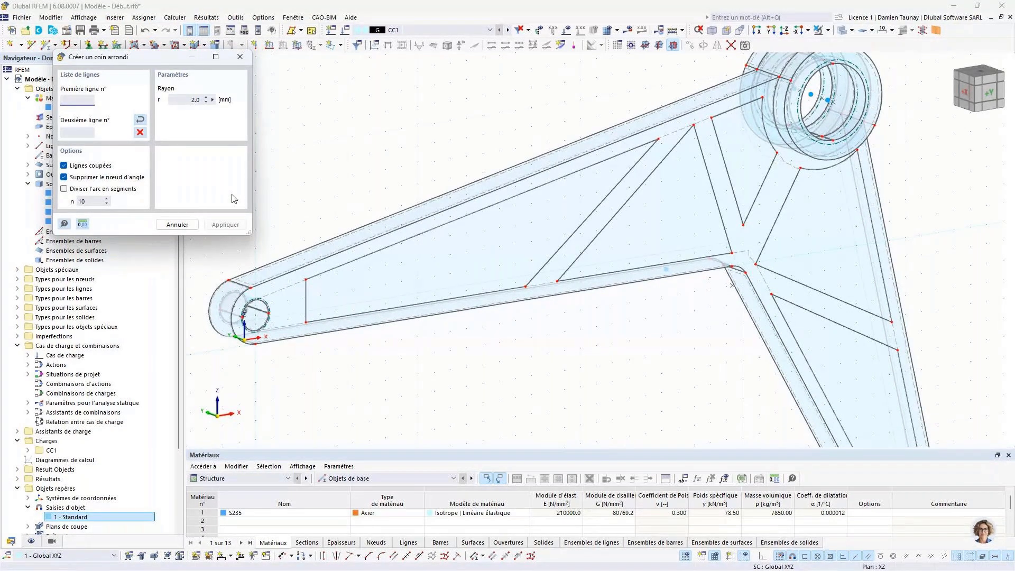
pyautogui.doubleClick(193, 100)
pyautogui.write('8')
pyautogui.click(320, 274)
pyautogui.click(307, 307)
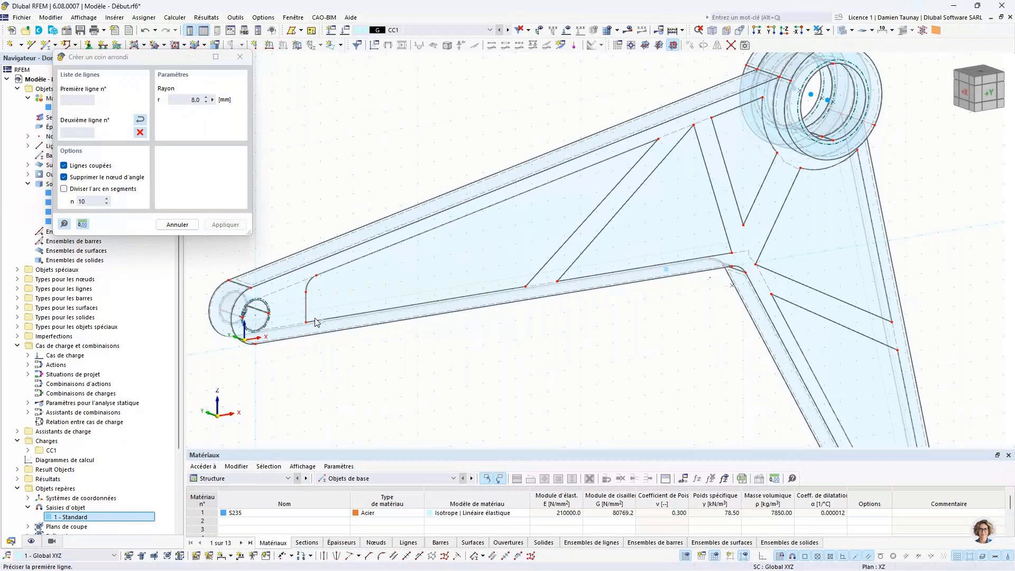
# Step: Round the remaining three corners of the long arm's end pocket with the 8 mm radius
pyautogui.click(306, 314)
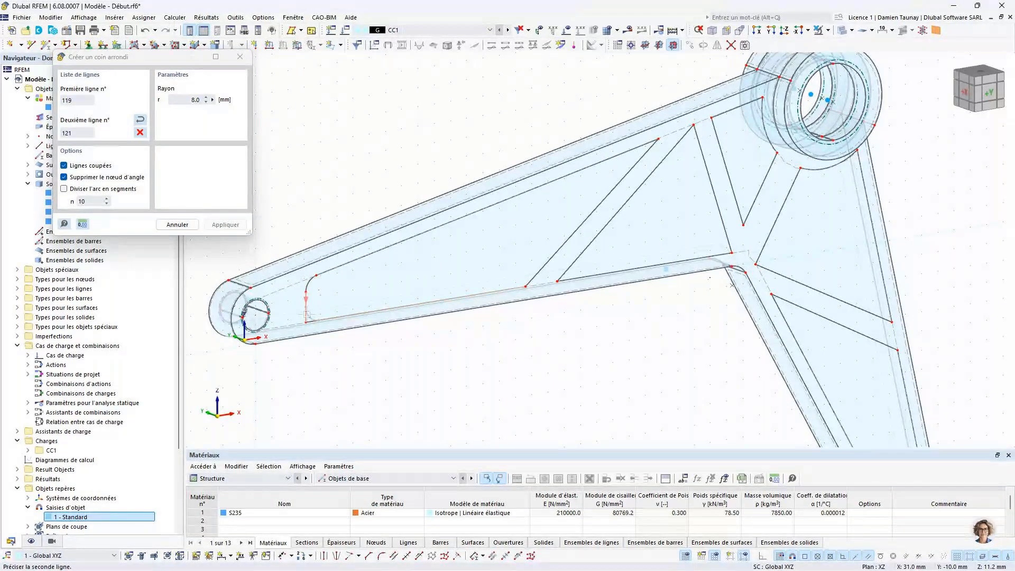
pyautogui.click(306, 314)
pyautogui.click(524, 280)
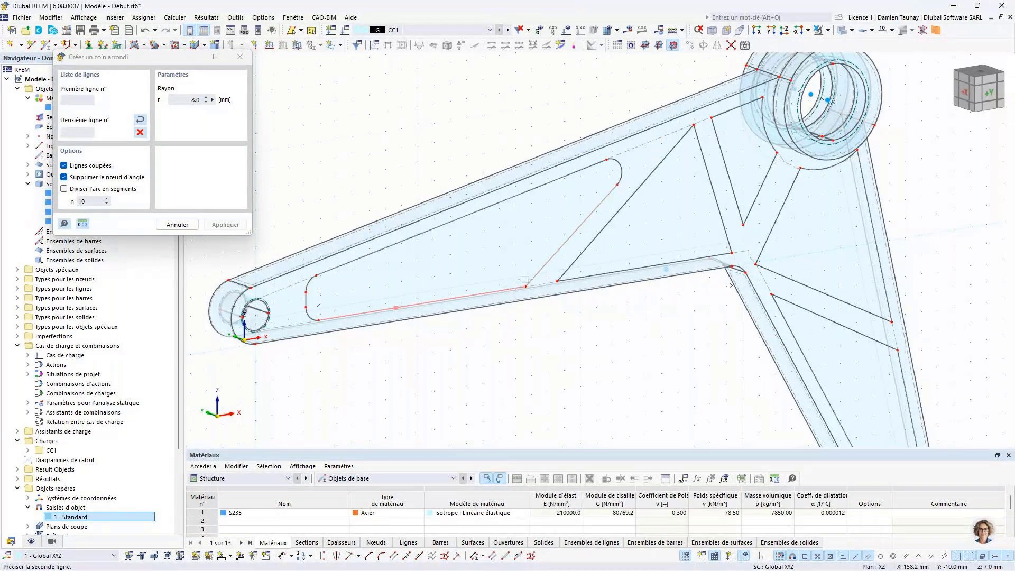
pyautogui.click(526, 281)
# Step: Round the three corners of the triangular pocket between the long arm's second diagonal and the V with an 8 mm radius
pyautogui.click(574, 280)
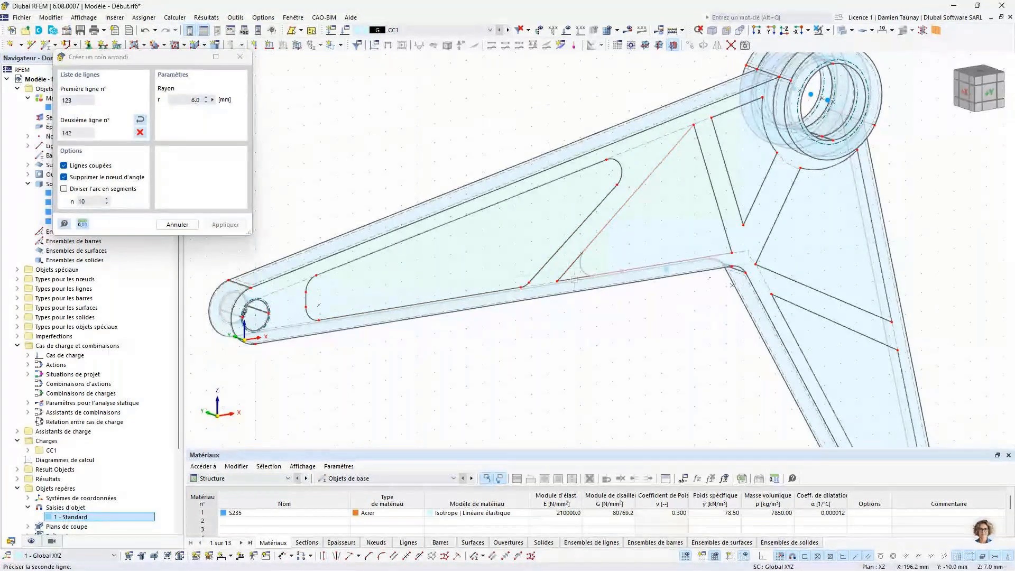
pyautogui.click(570, 264)
pyautogui.click(634, 198)
pyautogui.click(719, 228)
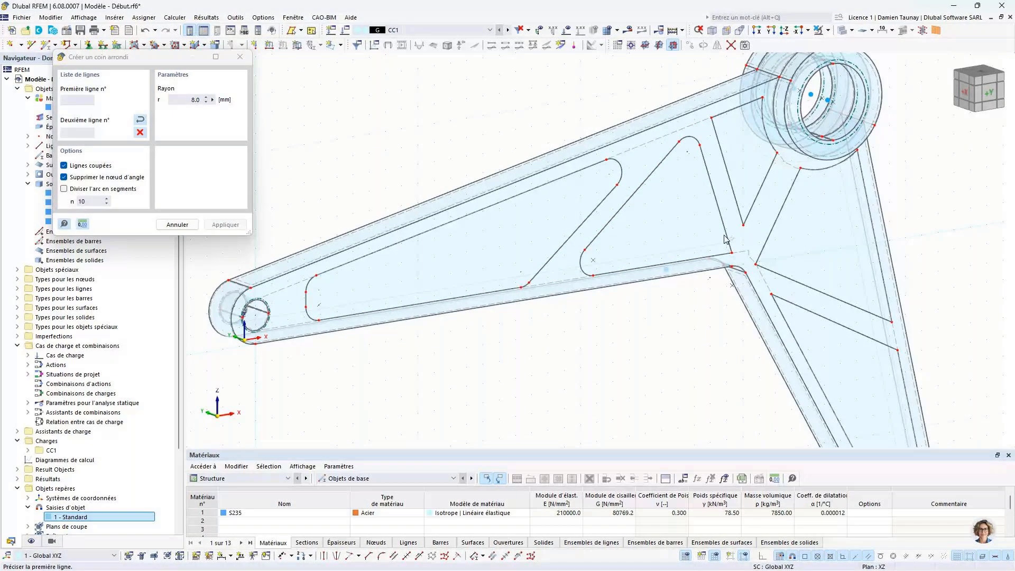
pyautogui.click(724, 238)
pyautogui.click(703, 257)
# Step: Round the long arm side corner and the lower tip of the V-shaped pocket below the hub with an 8 mm radius
pyautogui.click(716, 131)
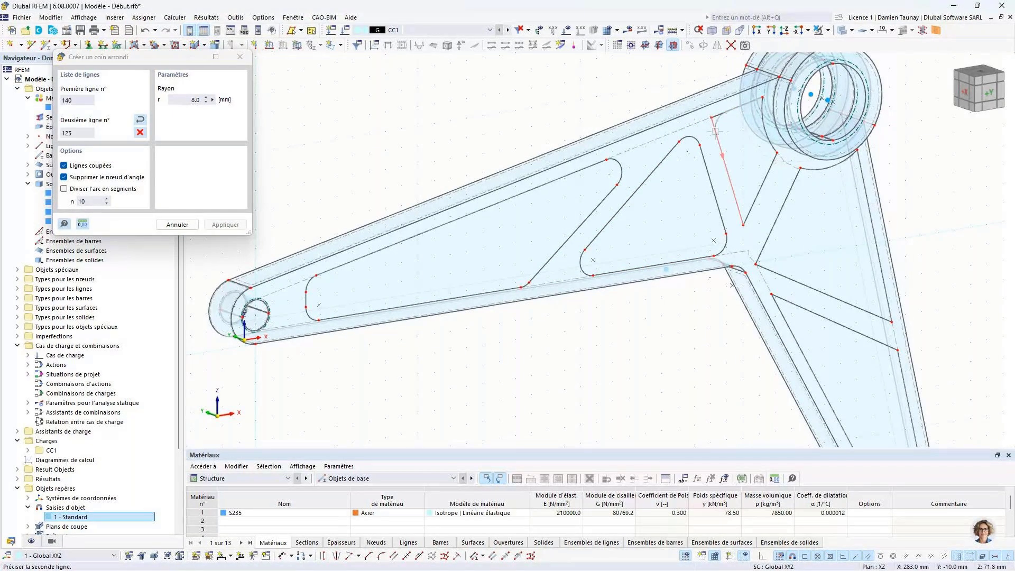
pyautogui.click(719, 143)
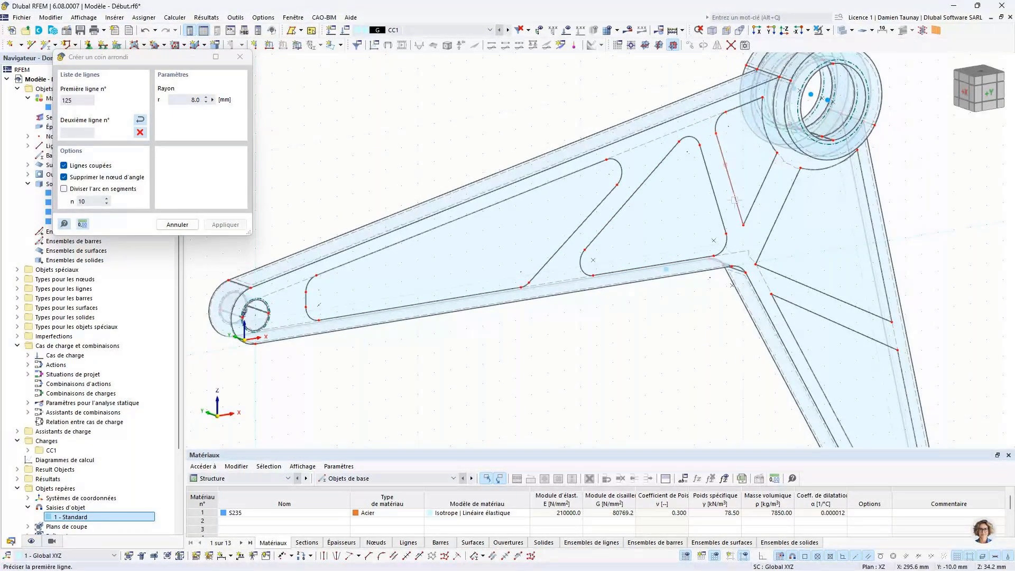
pyautogui.click(735, 199)
pyautogui.click(757, 195)
# Step: Round the two corners at the first diagonal of the pocket below the hub and the short-arm pocket's upper corners with 8 mm
pyautogui.click(764, 244)
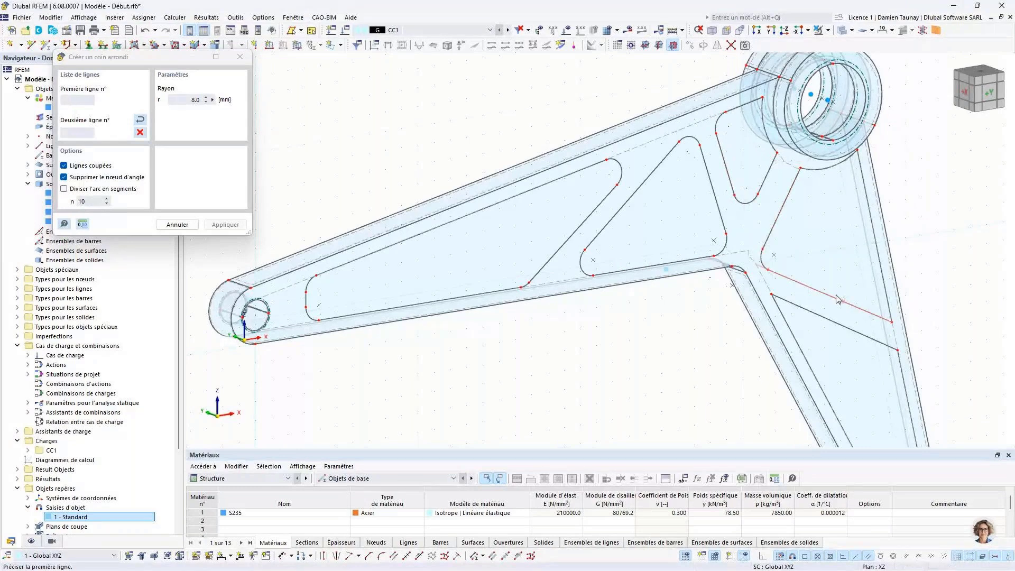
pyautogui.click(848, 303)
pyautogui.click(857, 307)
pyautogui.click(891, 309)
# Step: Round the two corners of the short arm's pocket next to the small hole with an 8 mm radius and finish rounding
pyautogui.moveTo(810, 315); pyautogui.dragTo(610, 140, button='middle')
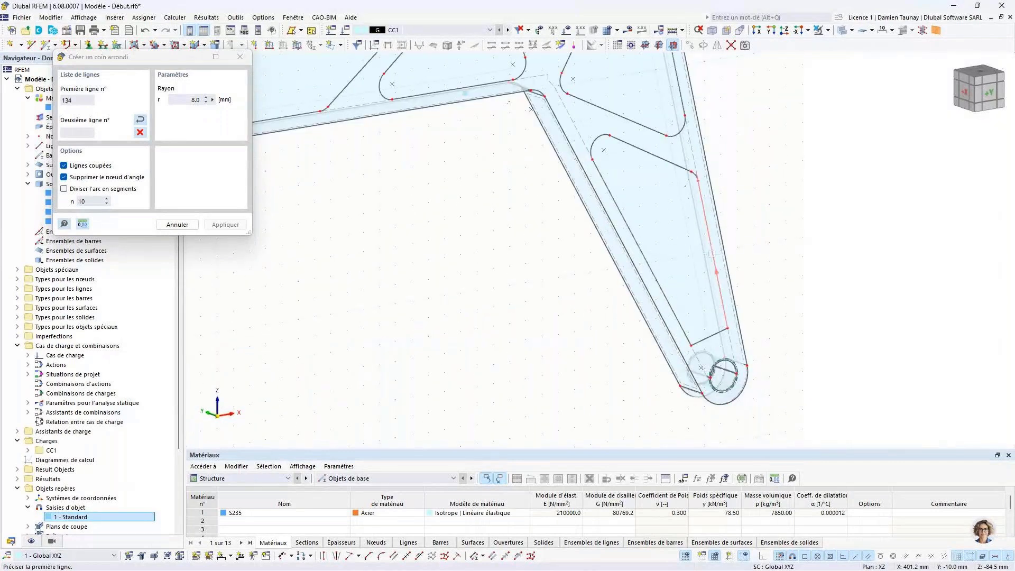
pyautogui.click(687, 334)
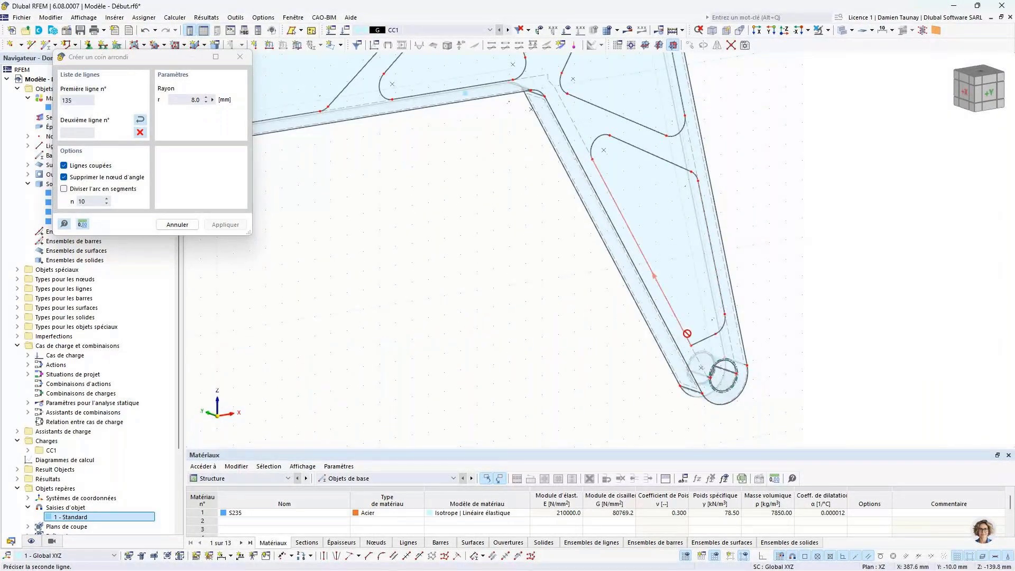
pyautogui.click(695, 341)
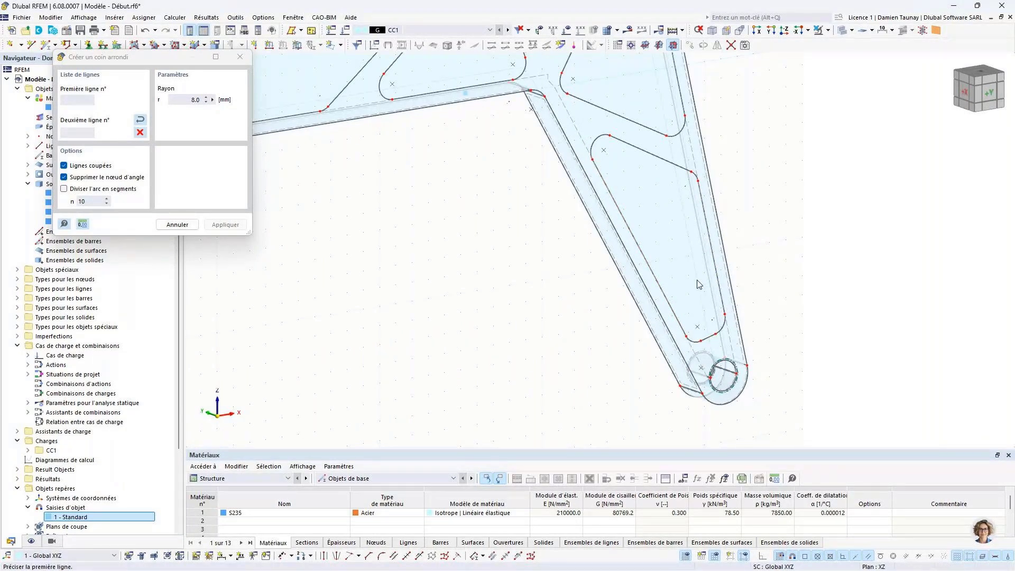
pyautogui.press('Escape')
# Step: Create a surface from the rounded outline of the long arm's end pocket
pyautogui.press('F7')
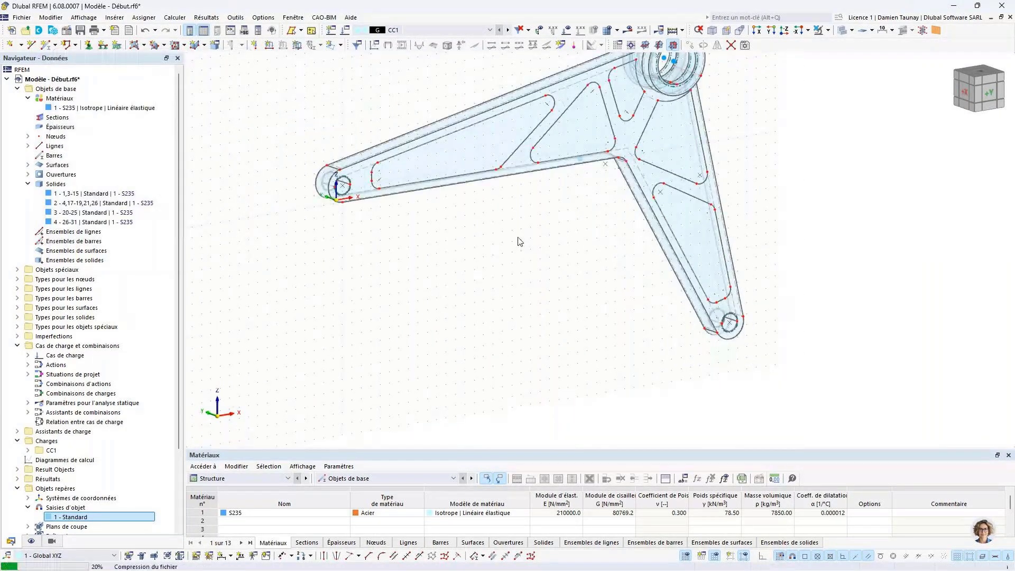
pyautogui.keyDown('ctrl'); pyautogui.moveTo(517, 242); pyautogui.dragTo(432, 224, button='middle'); pyautogui.keyUp('ctrl')
pyautogui.click(432, 224)
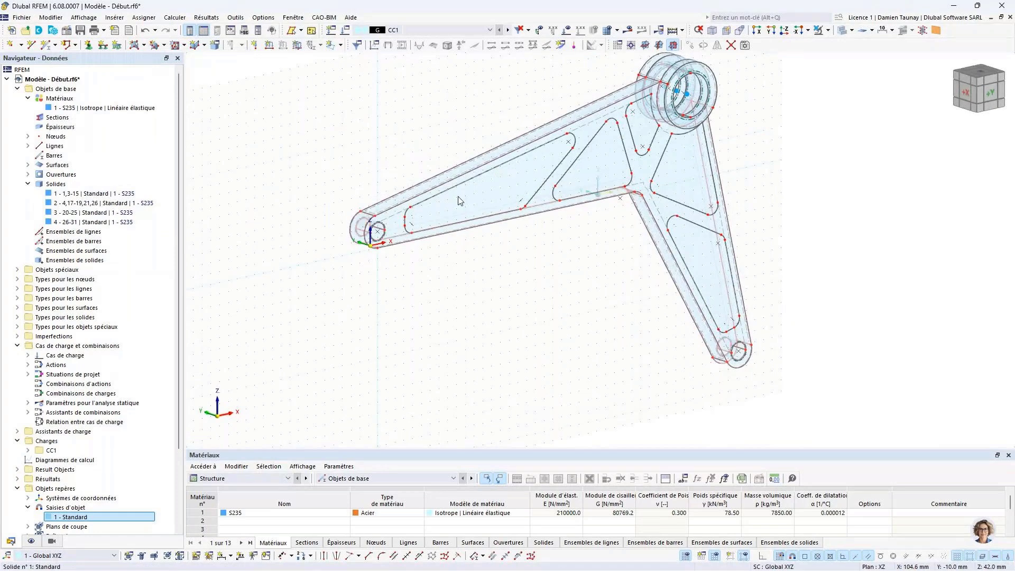
pyautogui.click(328, 147)
pyautogui.click(143, 44)
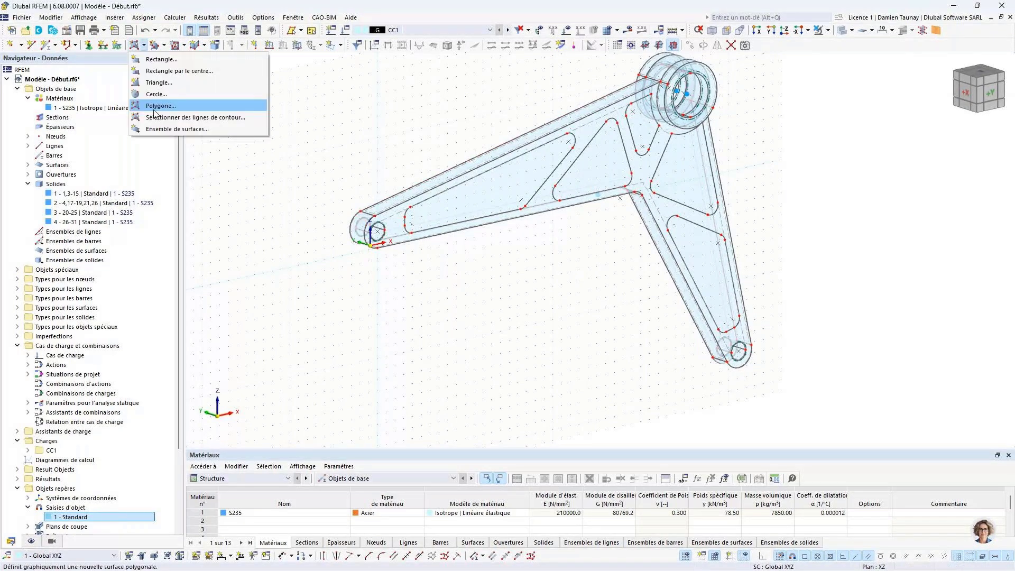
pyautogui.click(138, 46)
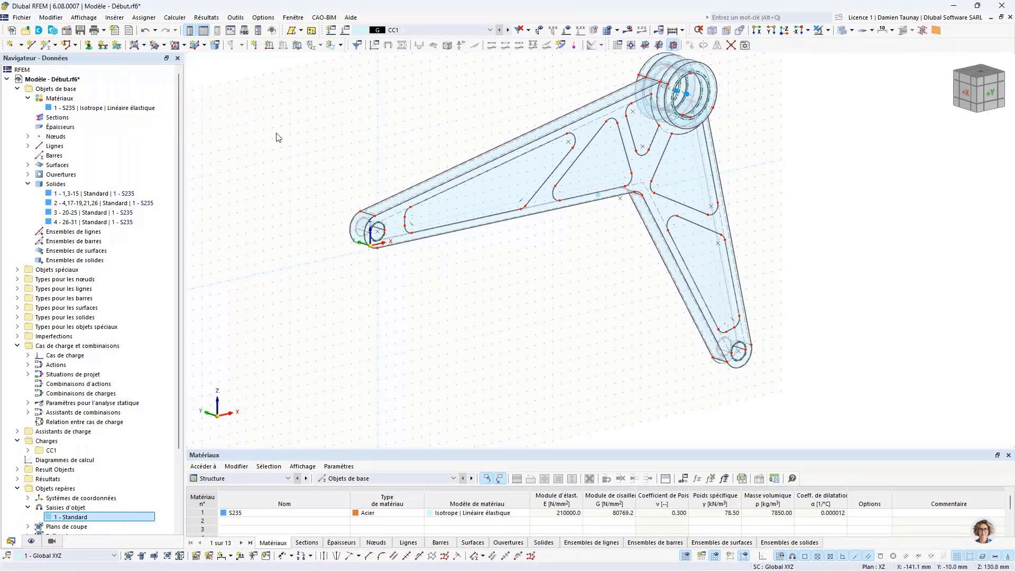
pyautogui.click(135, 45)
pyautogui.click(748, 495)
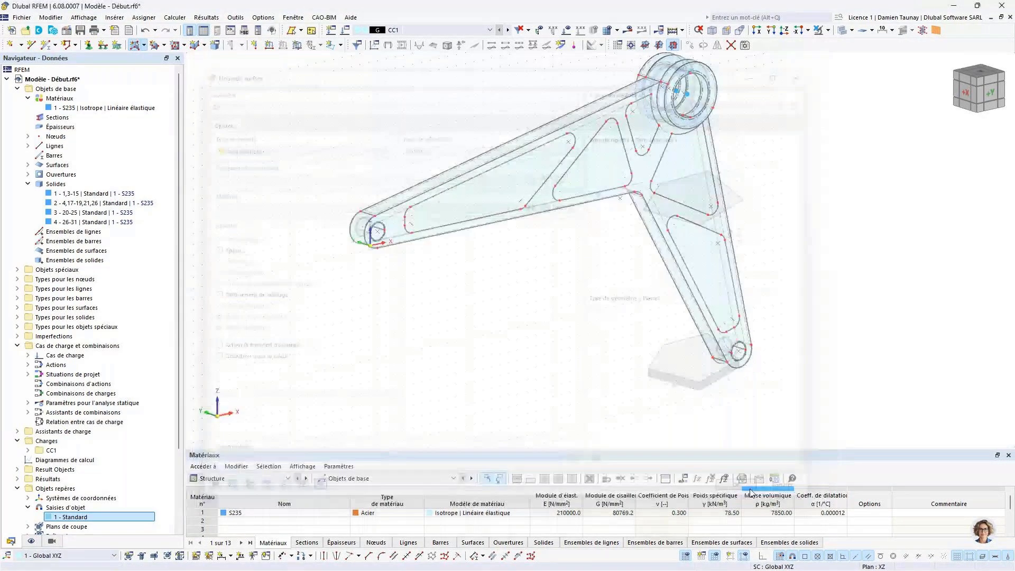
pyautogui.click(456, 222)
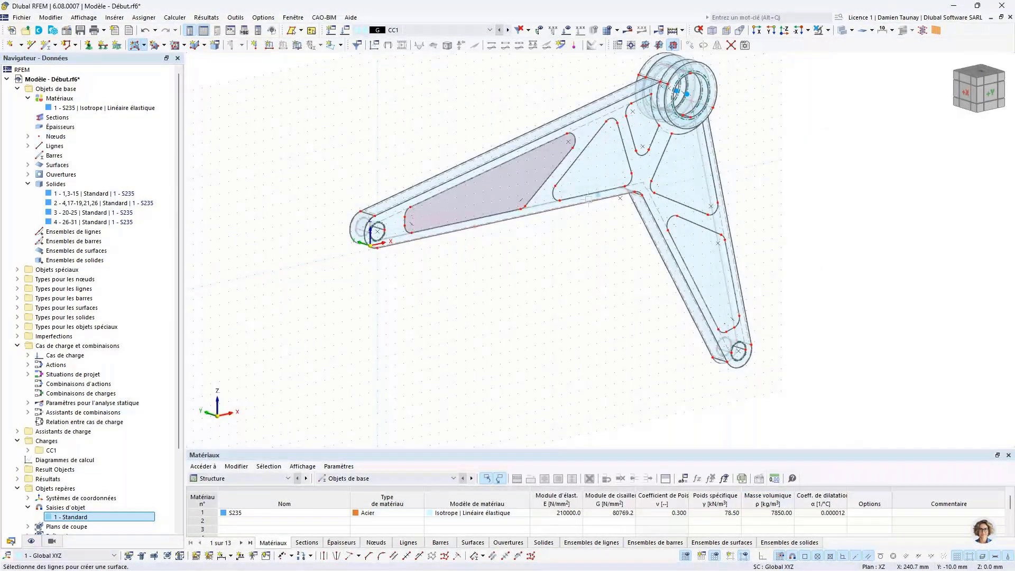
# Step: Create surfaces from the outlines of the other four pockets: the long arm triangle, the V, below the hub and the short arm
pyautogui.click(588, 196)
pyautogui.click(649, 144)
pyautogui.click(673, 199)
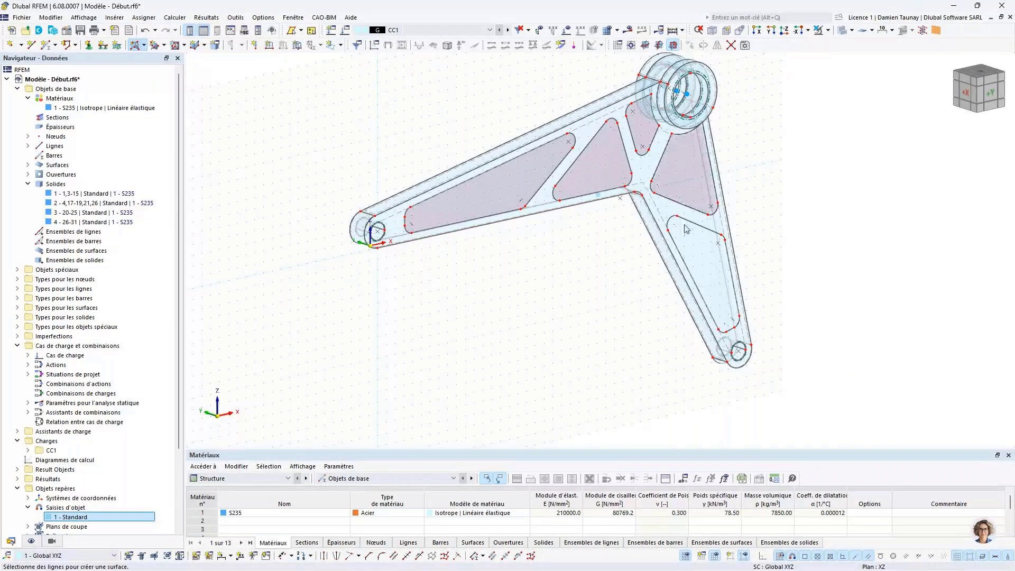
pyautogui.click(687, 221)
pyautogui.press('Escape')
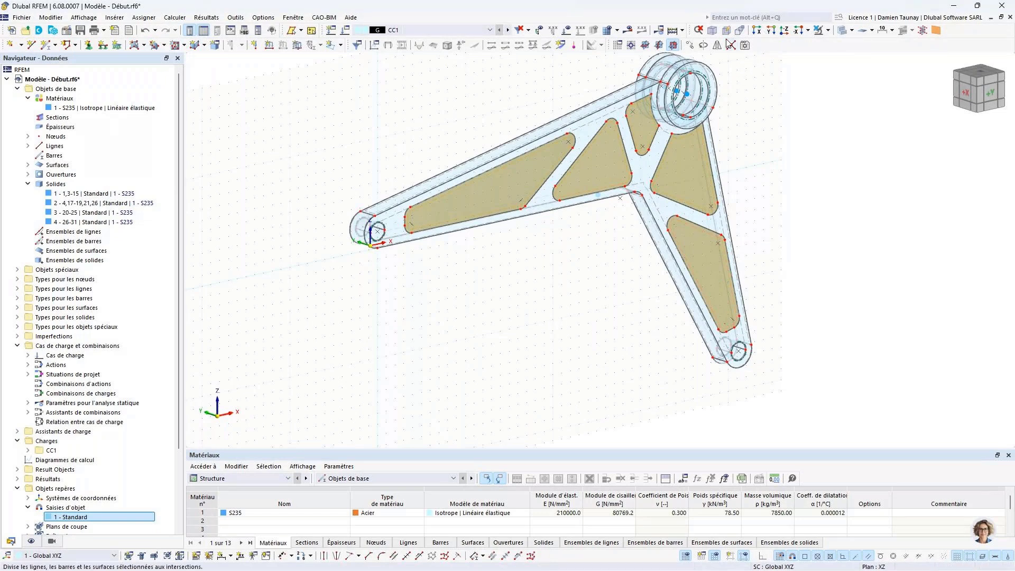
# Step: Set up a copy of the five pocket surfaces with a displacement of 7 mm along Y
pyautogui.click(690, 45)
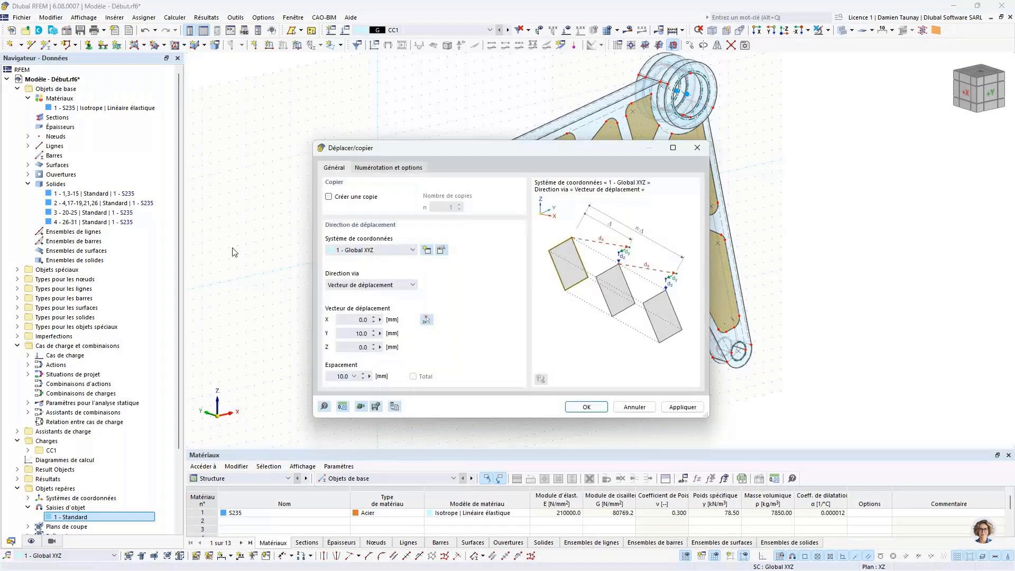
pyautogui.click(328, 197)
pyautogui.doubleClick(357, 334)
pyautogui.write('7')
# Step: Connect the pocket surfaces to their copies with solids, using solid 2 as the template, and carry out the copy
pyautogui.click(375, 168)
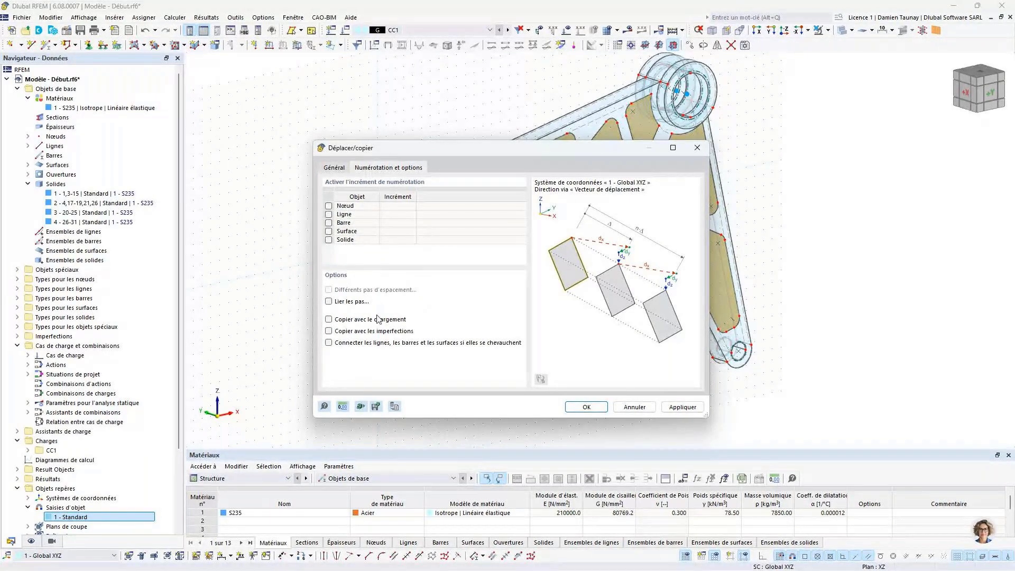
pyautogui.click(329, 302)
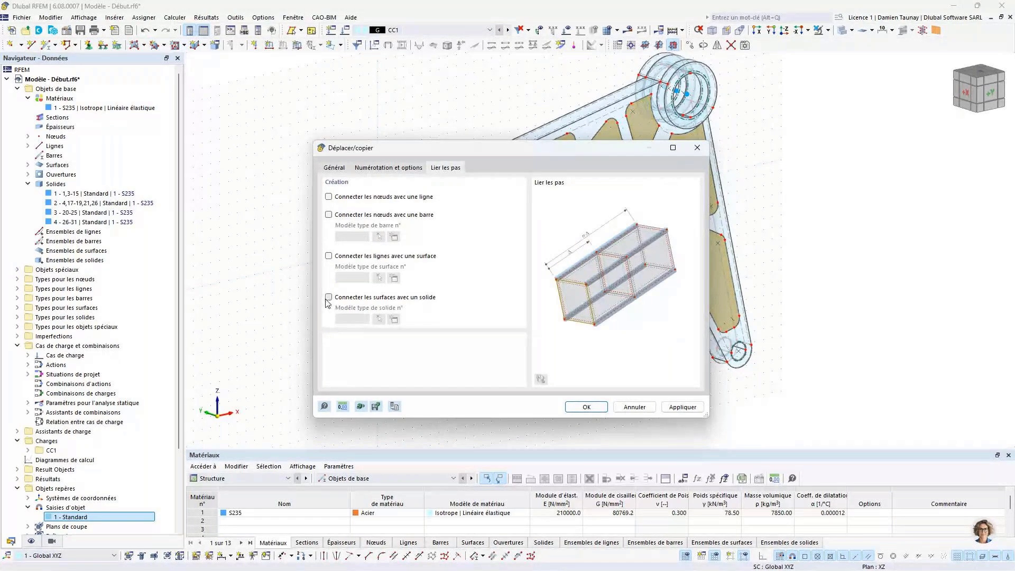
pyautogui.click(329, 297)
pyautogui.click(379, 319)
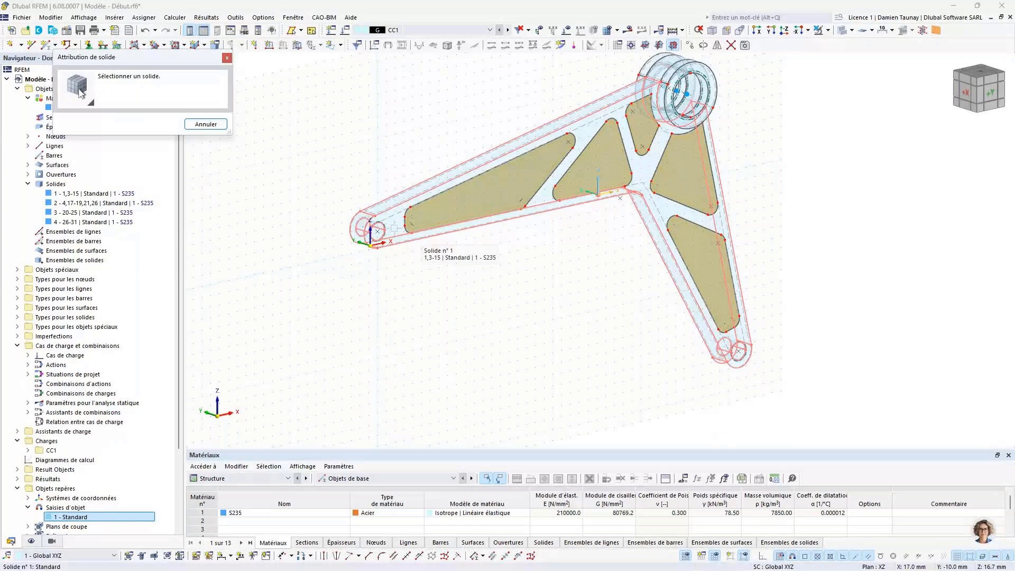
pyautogui.click(415, 241)
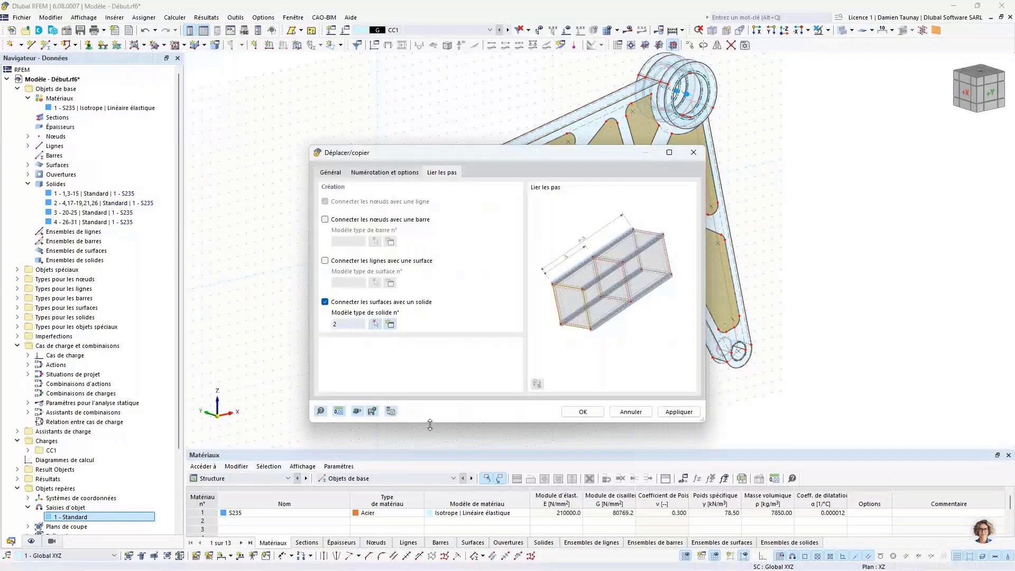
pyautogui.click(582, 412)
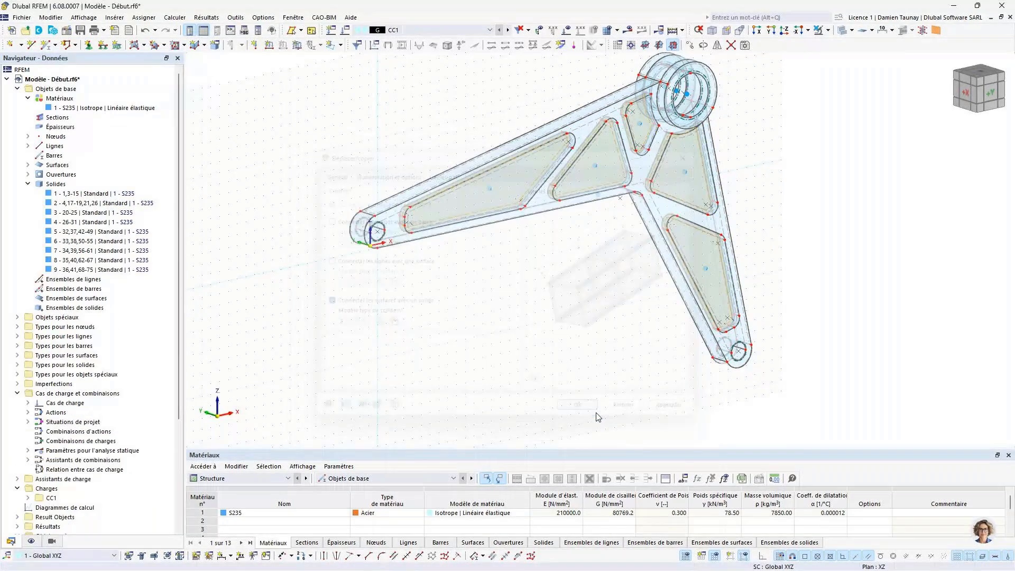
# Step: Select the new pocket solids and existing bracket solids individually to identify them in the model
pyautogui.click(489, 185)
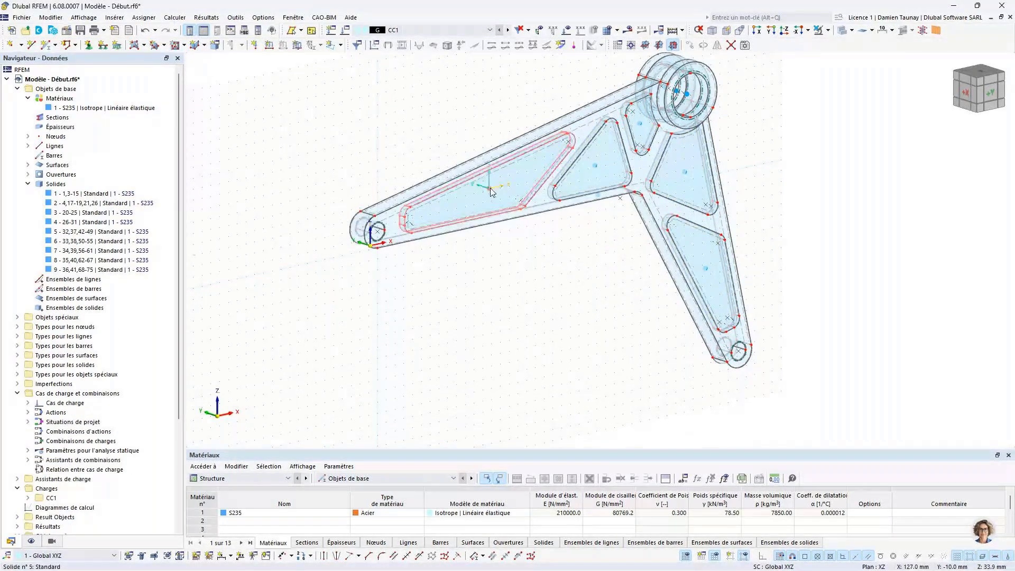
pyautogui.click(585, 173)
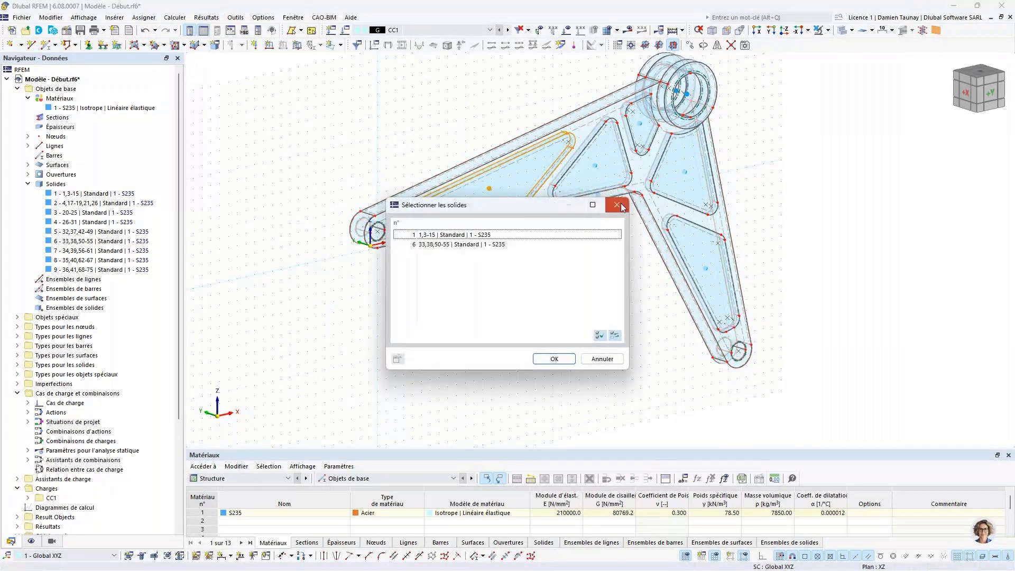
pyautogui.press('Escape')
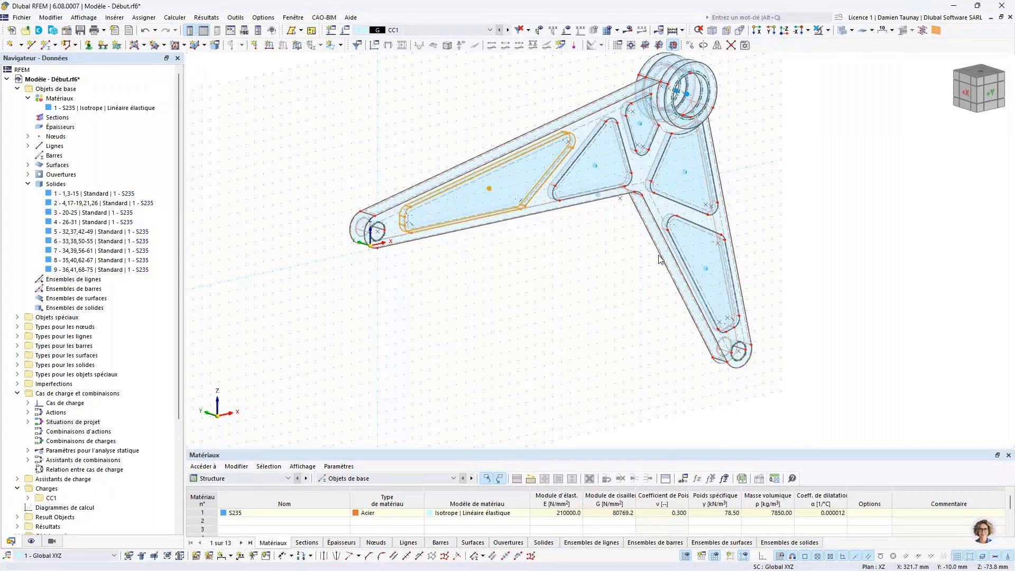
pyautogui.click(104, 231)
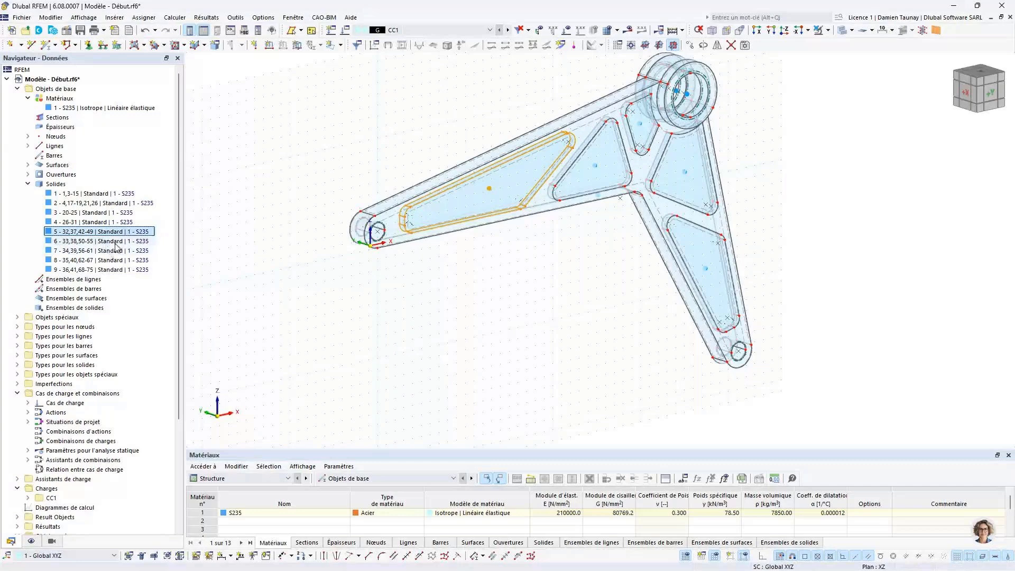
pyautogui.click(113, 241)
pyautogui.click(118, 222)
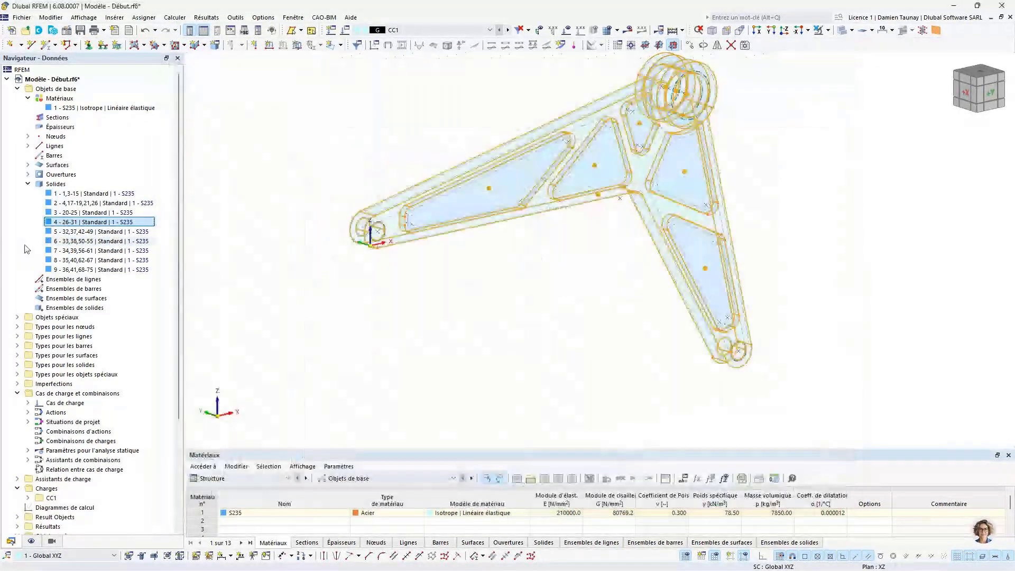
# Step: Mirror the five pocket solids as a copy about the XZ plane through a point at X -2.9, Y 0, Z 29.7 mm
pyautogui.click(71, 232)
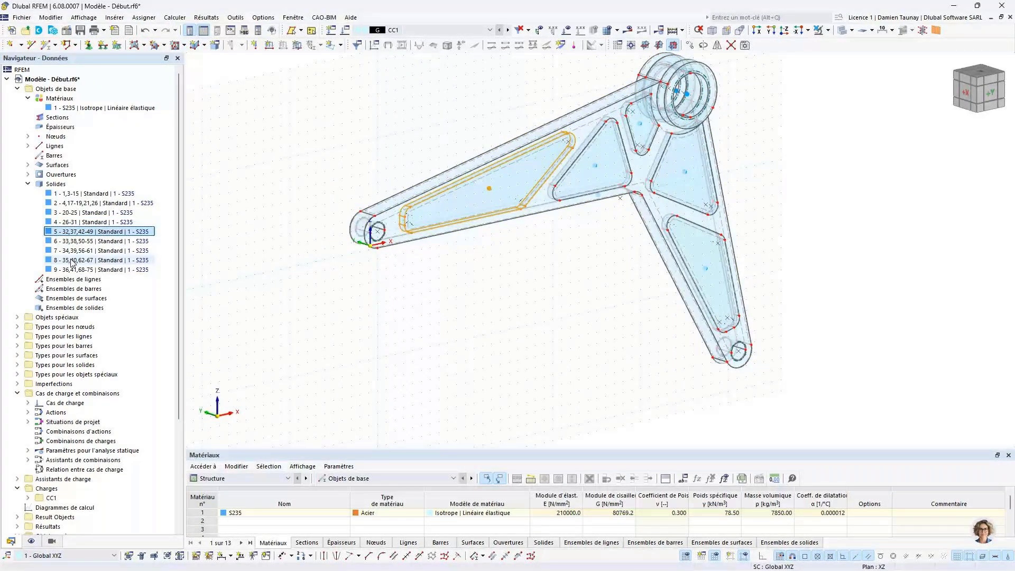
pyautogui.keyDown('shift'); pyautogui.click(79, 270); pyautogui.keyUp('shift')
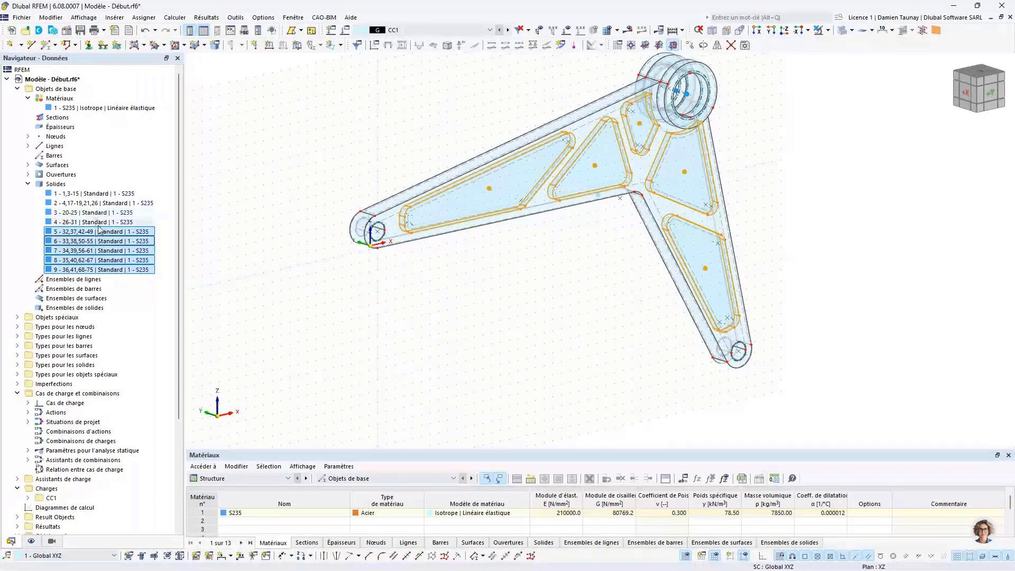
pyautogui.click(717, 45)
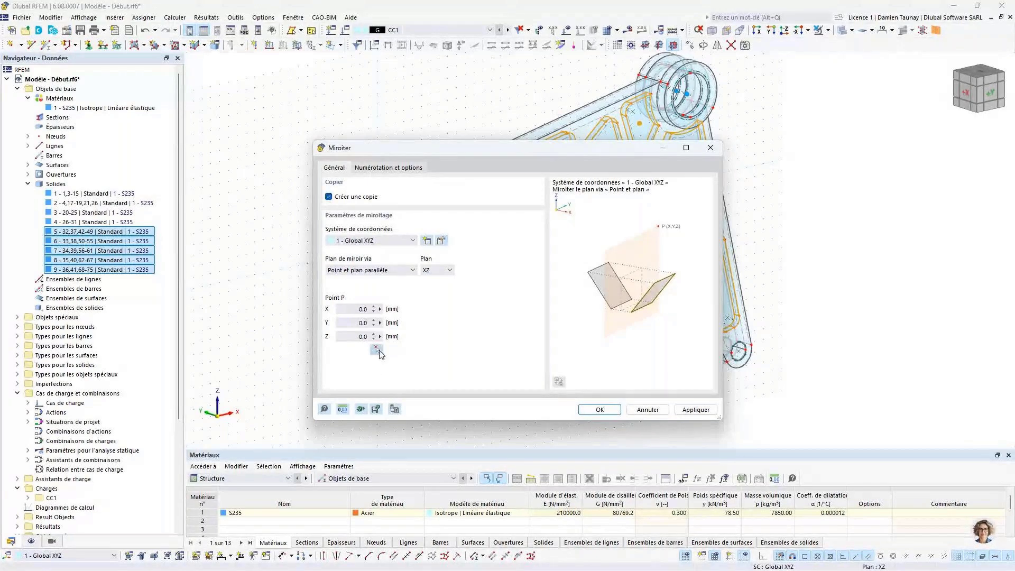
pyautogui.click(376, 349)
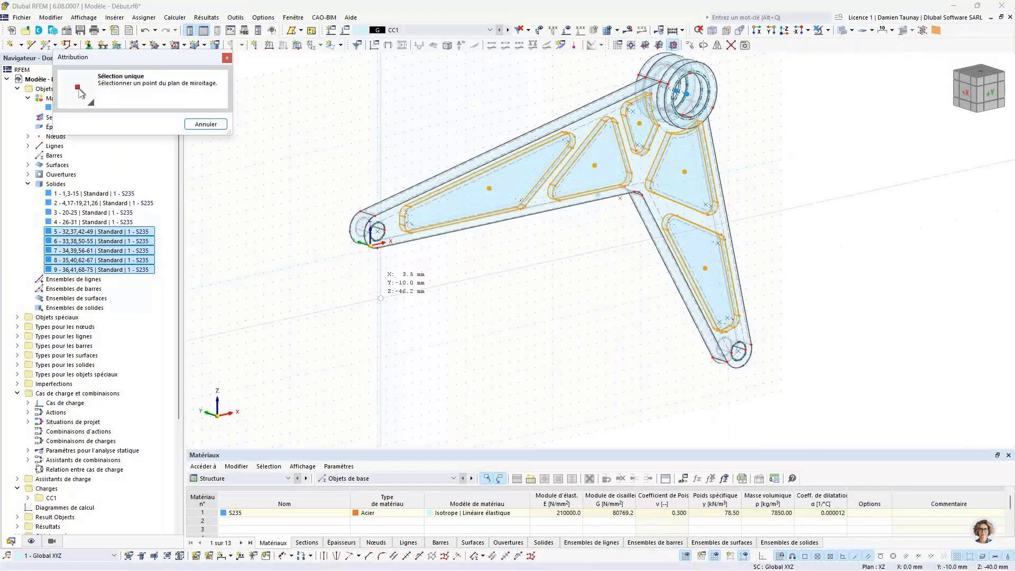
pyautogui.scroll(5, 360, 233)
pyautogui.click(419, 183)
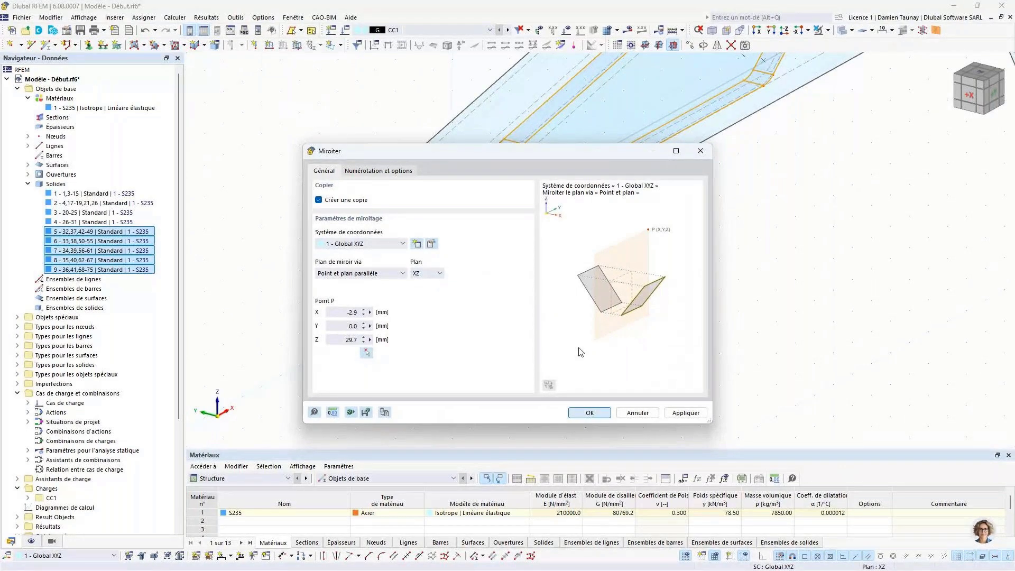
pyautogui.press('Return')
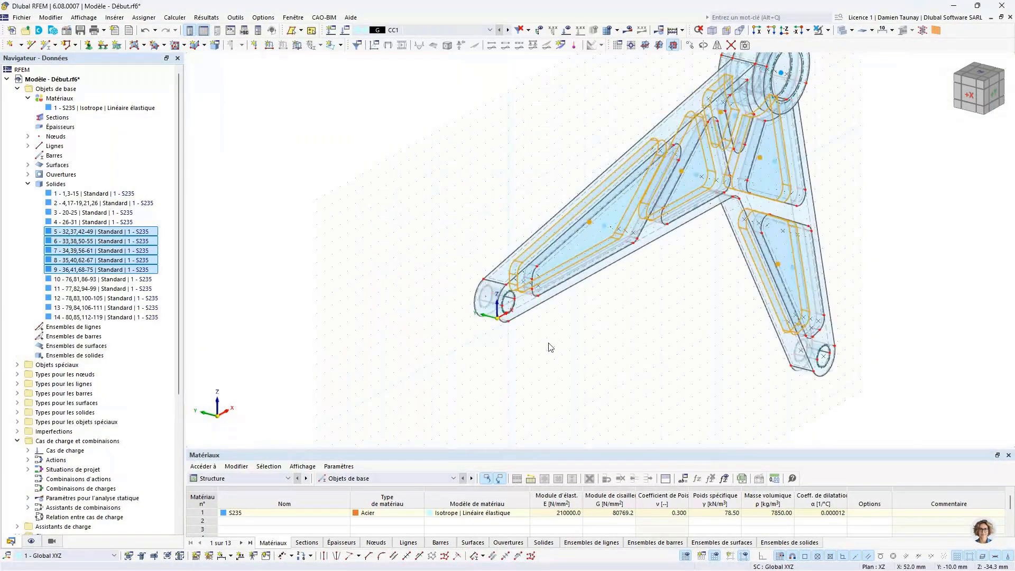
pyautogui.moveTo(553, 346); pyautogui.dragTo(581, 346, button='middle')
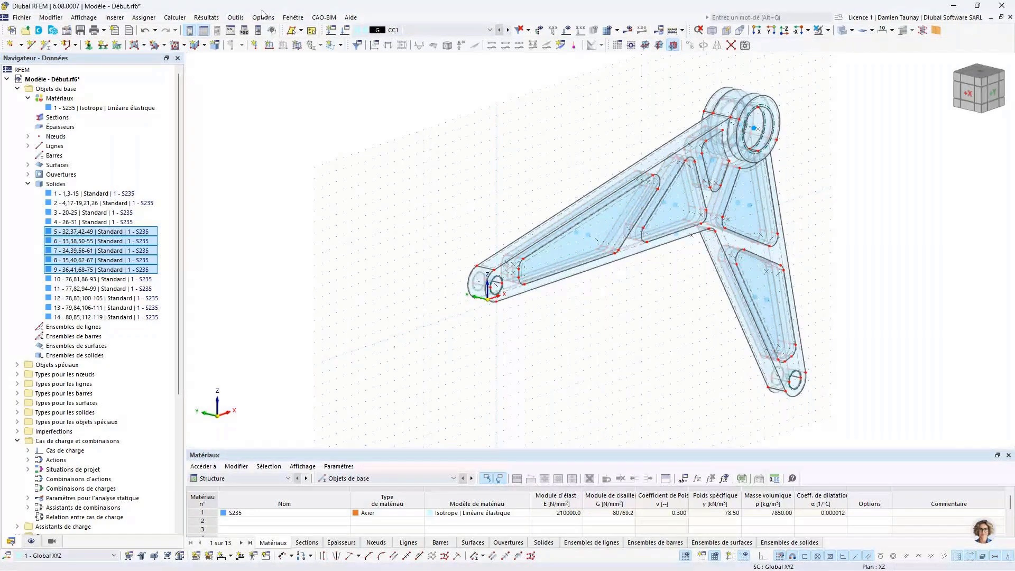
# Step: Run the model check for identical nodes and close its results
pyautogui.click(235, 17)
pyautogui.moveTo(370, 114)
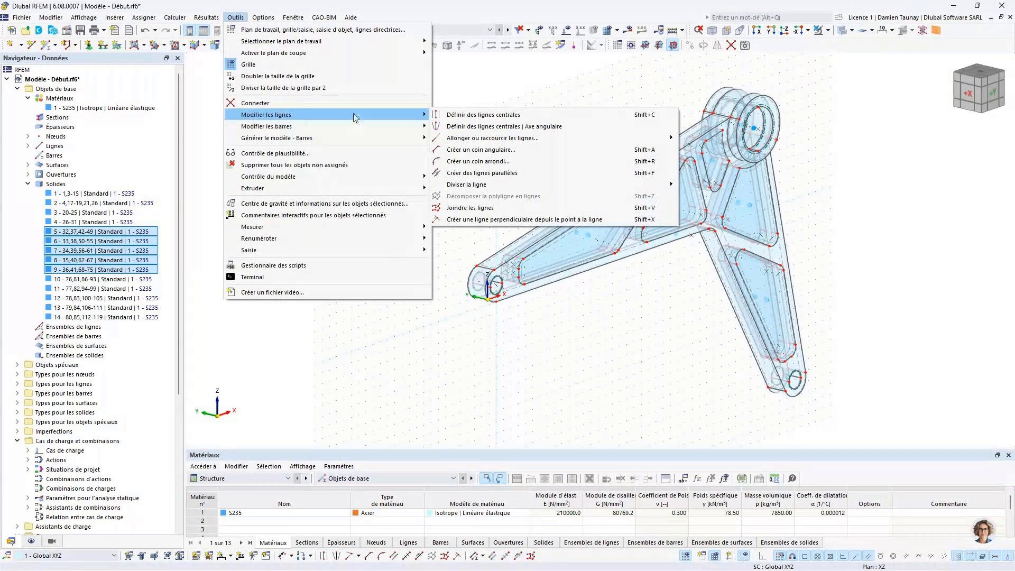
pyautogui.moveTo(402, 176)
pyautogui.click(463, 176)
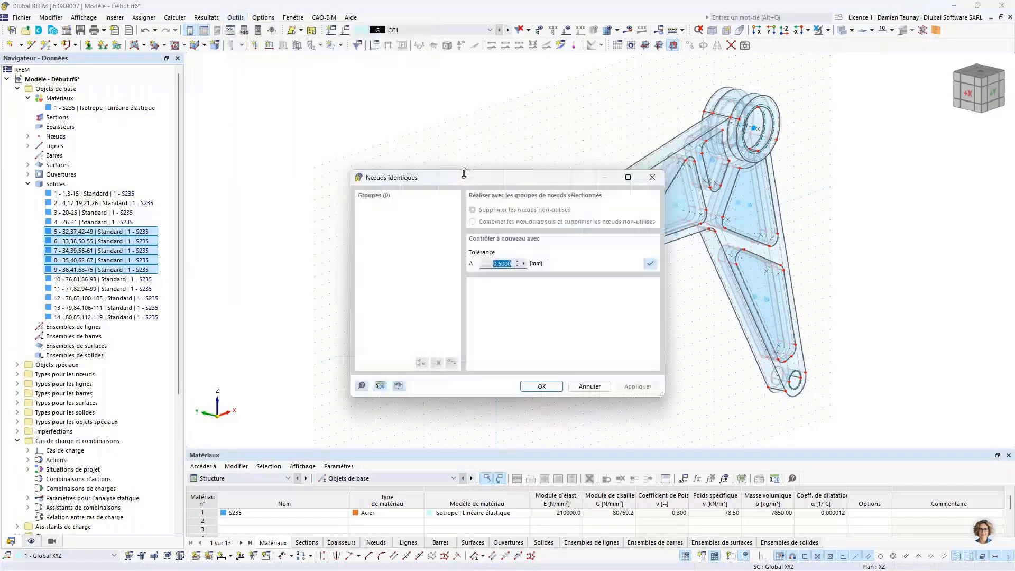
pyautogui.click(652, 177)
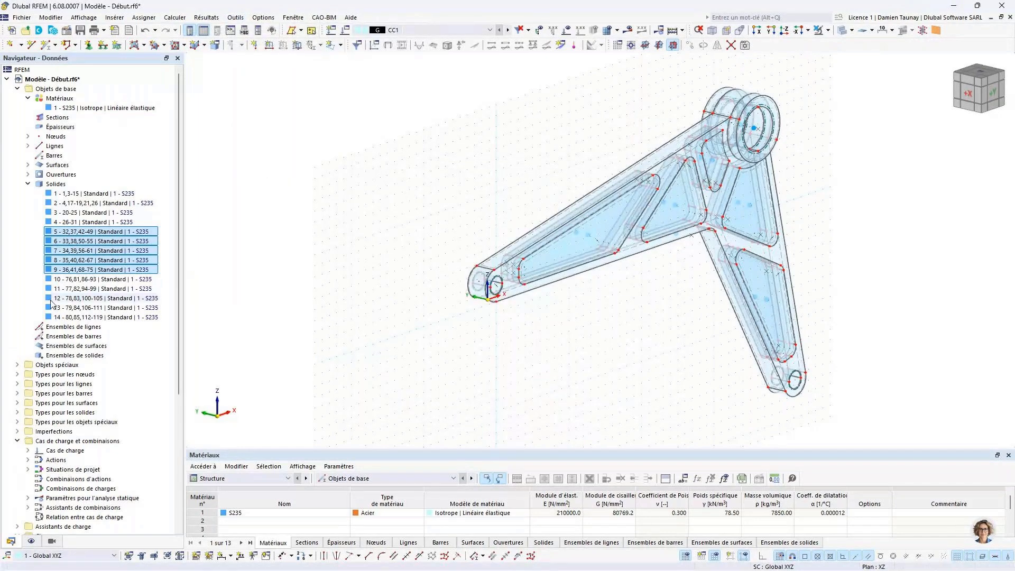
# Step: Set the solid type of pocket solids 6 to 14 to Trou and accept regenerating the affected solids
pyautogui.keyDown('shift'); pyautogui.click(85, 317); pyautogui.keyUp('shift')
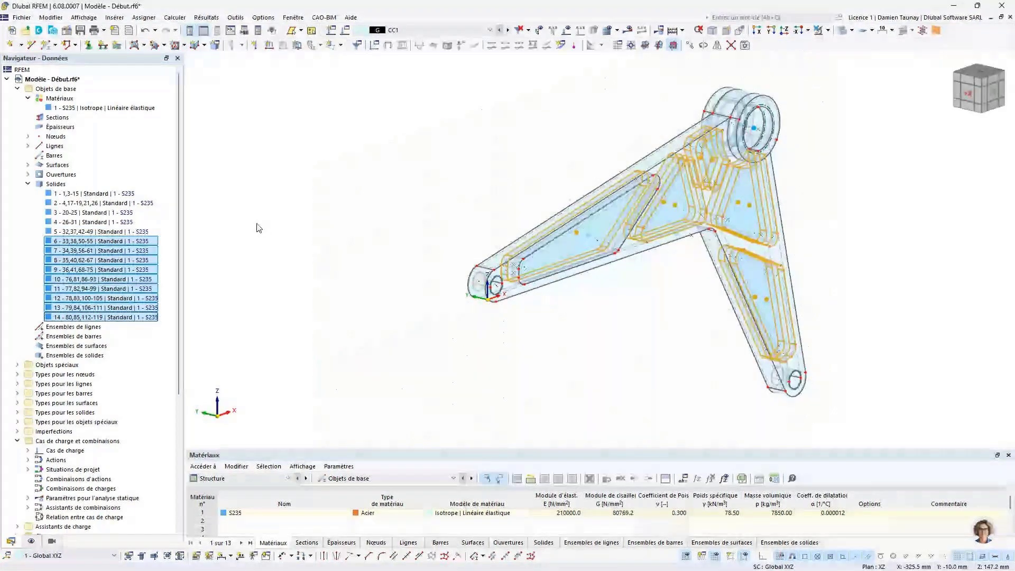
pyautogui.rightClick(77, 240)
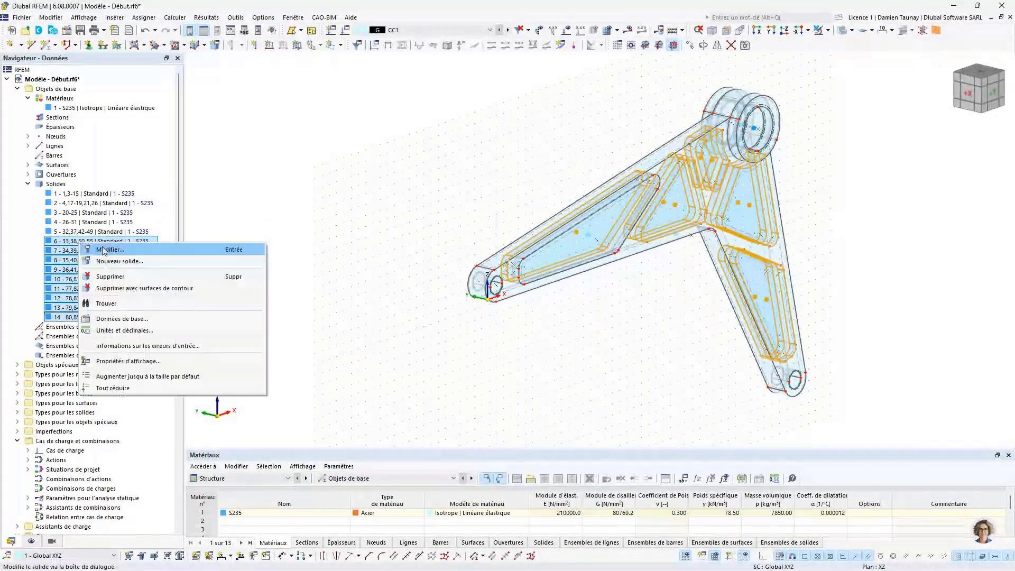
pyautogui.click(254, 245)
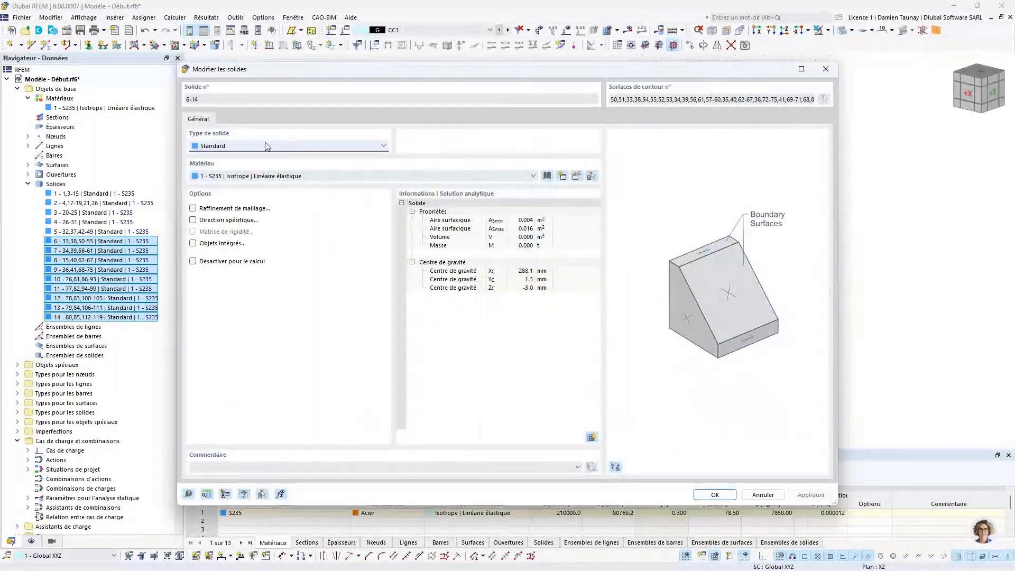
pyautogui.click(267, 146)
pyautogui.click(254, 150)
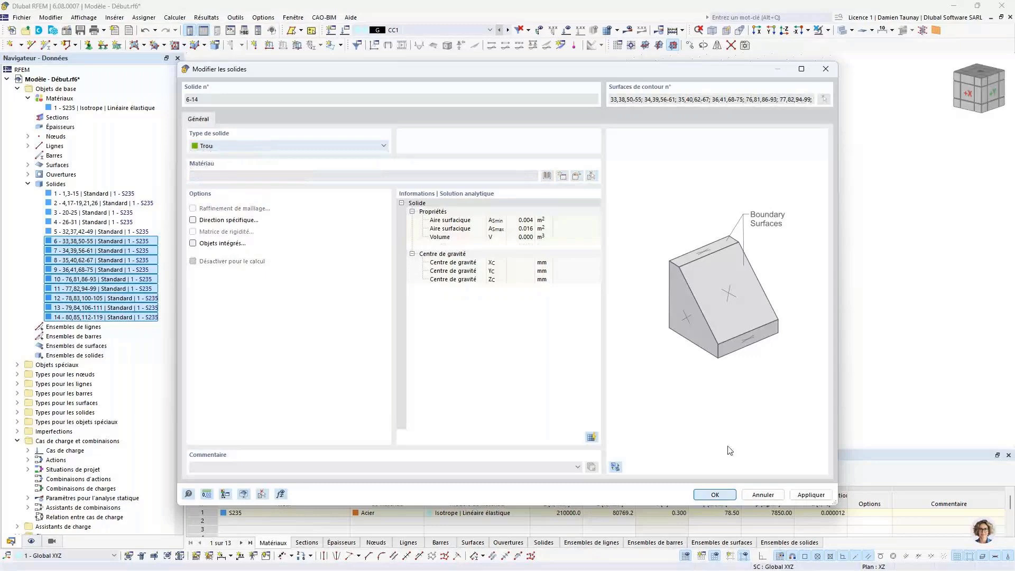
pyautogui.click(700, 494)
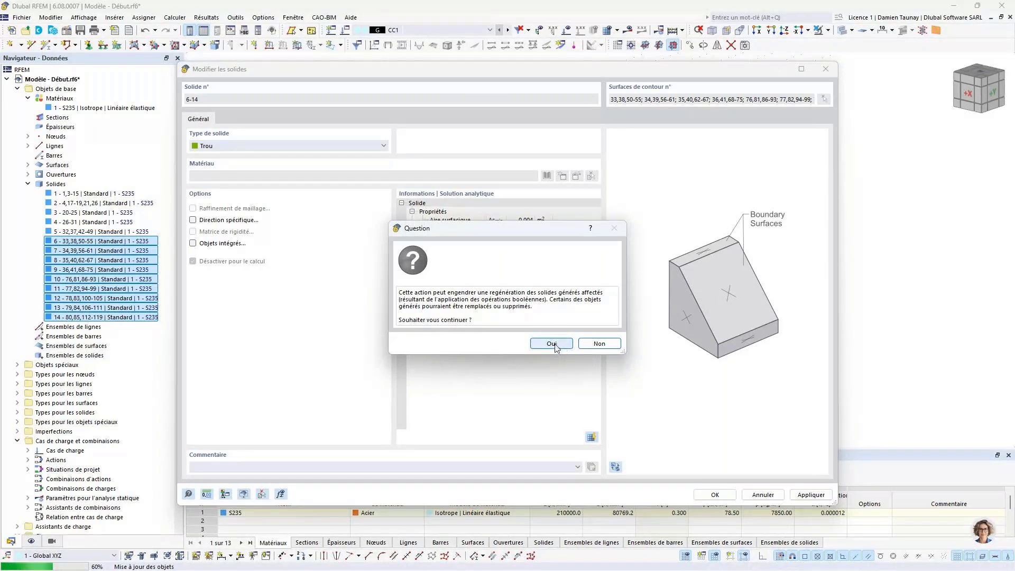
pyautogui.click(554, 348)
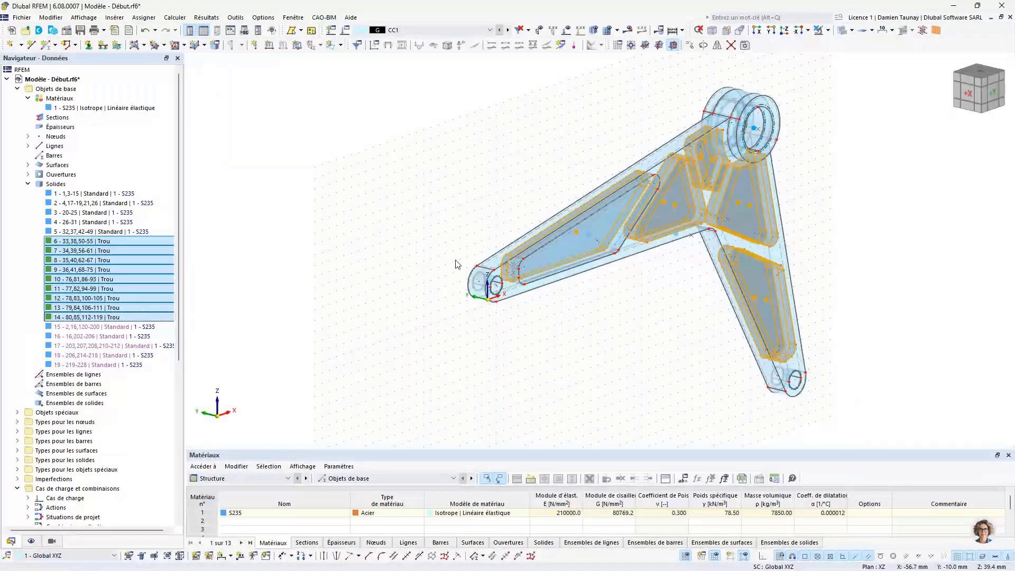
# Step: Examine hole solid 13 and generated solids 15 and 16 in the model, and open solid 16's properties to inspect its generated status
pyautogui.moveTo(698, 362); pyautogui.dragTo(648, 339, button='middle')
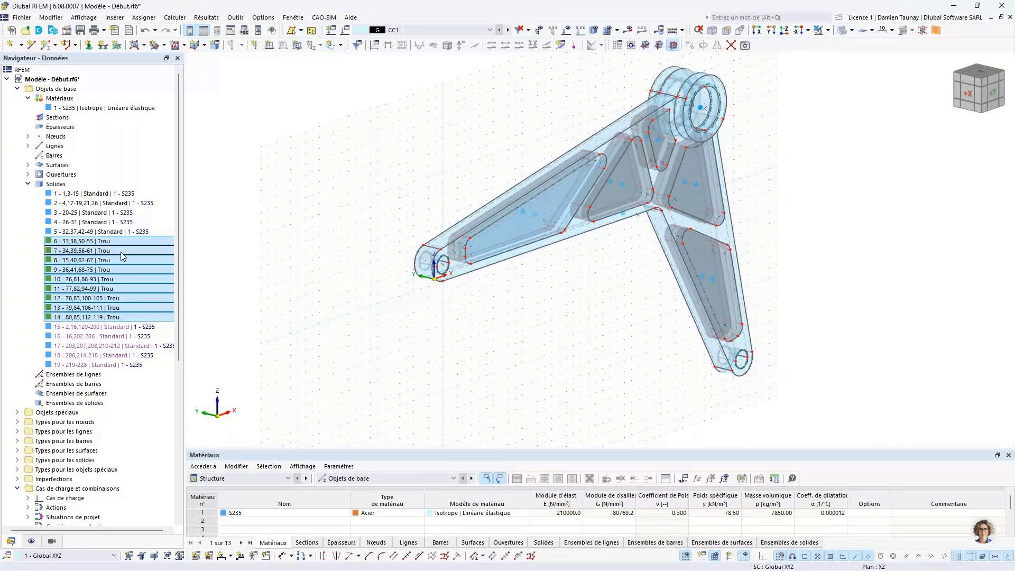
pyautogui.click(103, 307)
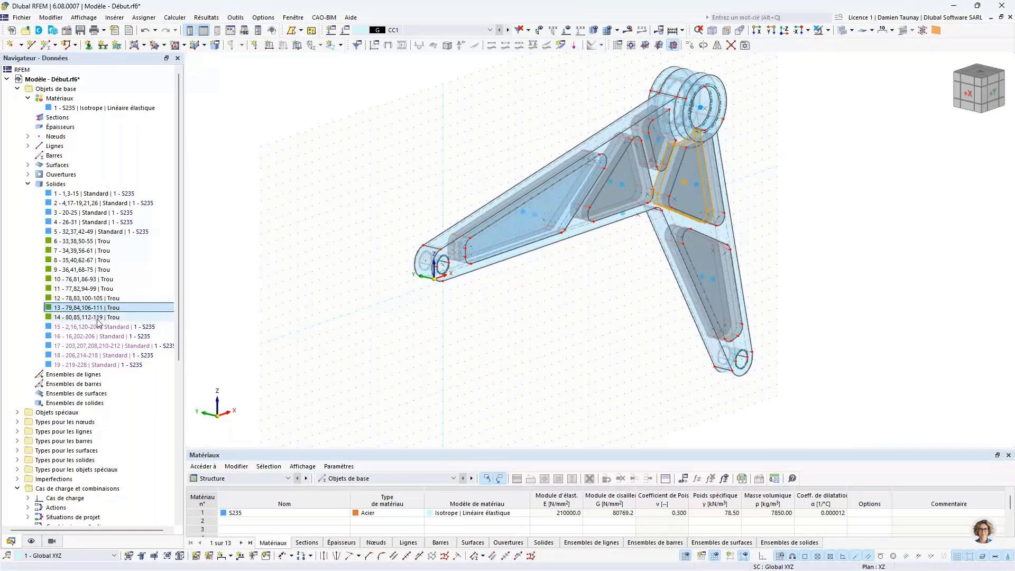
pyautogui.click(105, 328)
pyautogui.click(104, 337)
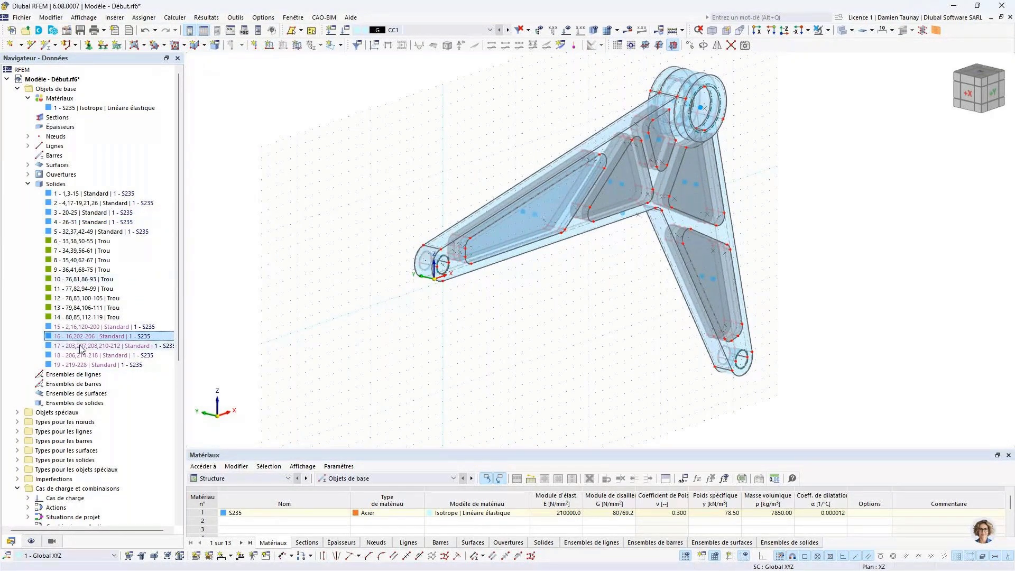
pyautogui.doubleClick(93, 337)
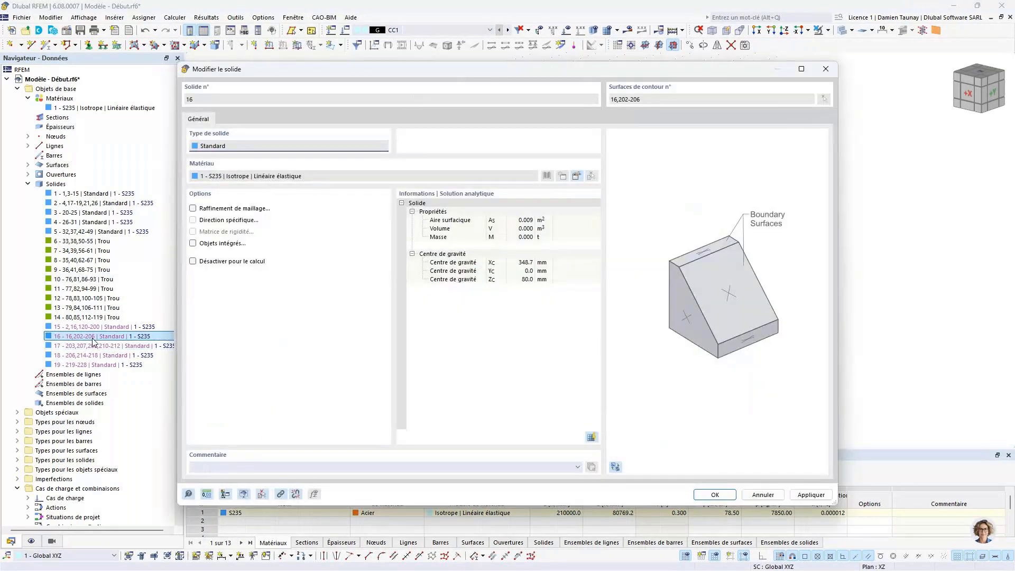
pyautogui.click(295, 493)
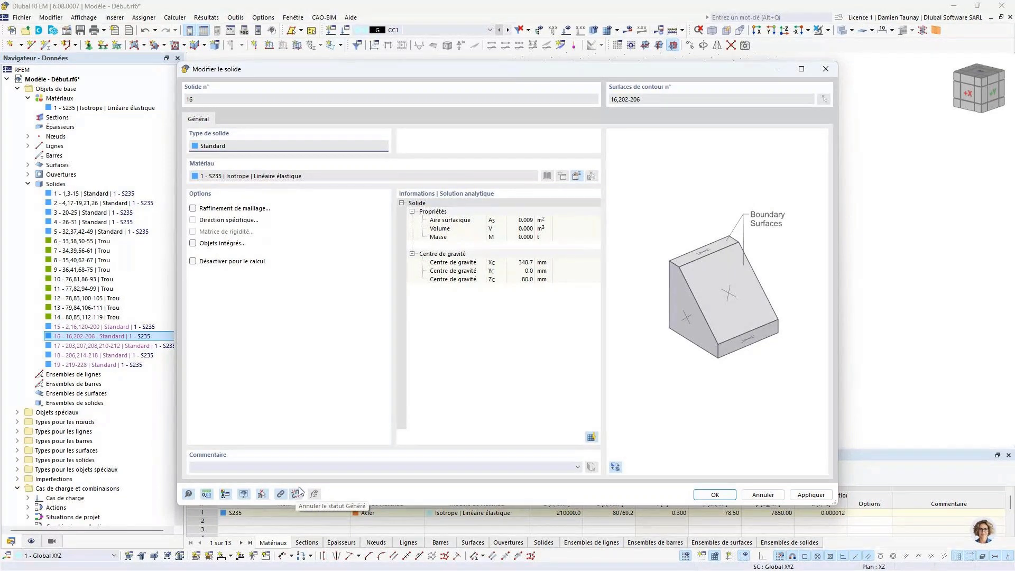
# Step: Try to deactivate the generated status of solid 16, accepting the regeneration of the affected solids
pyautogui.click(295, 494)
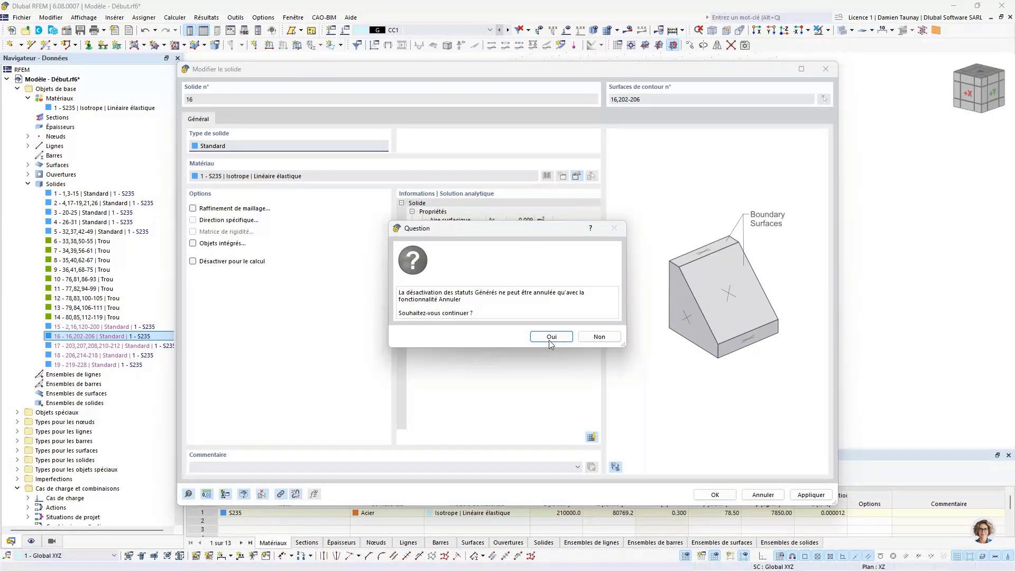
pyautogui.click(550, 337)
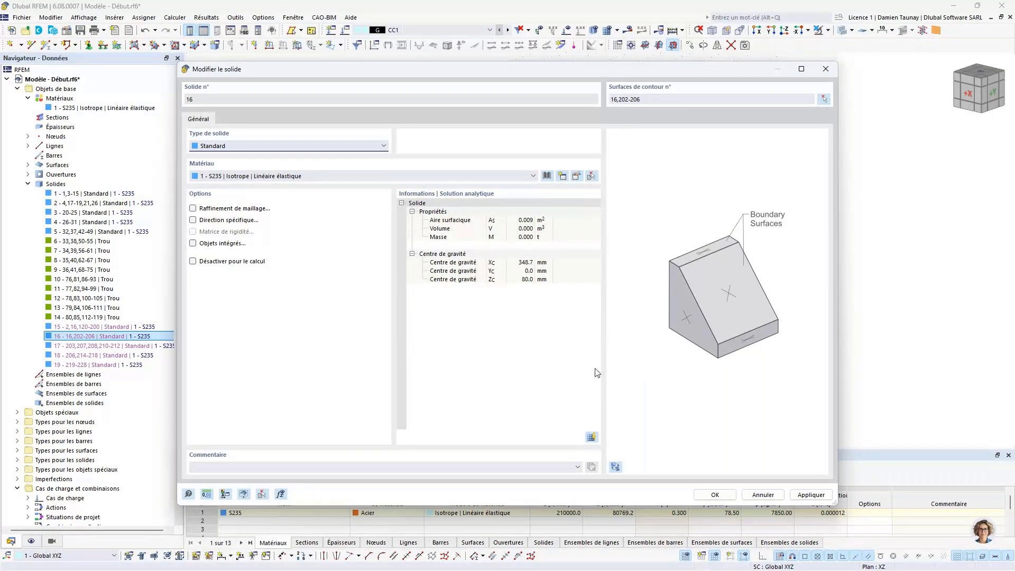
pyautogui.click(714, 495)
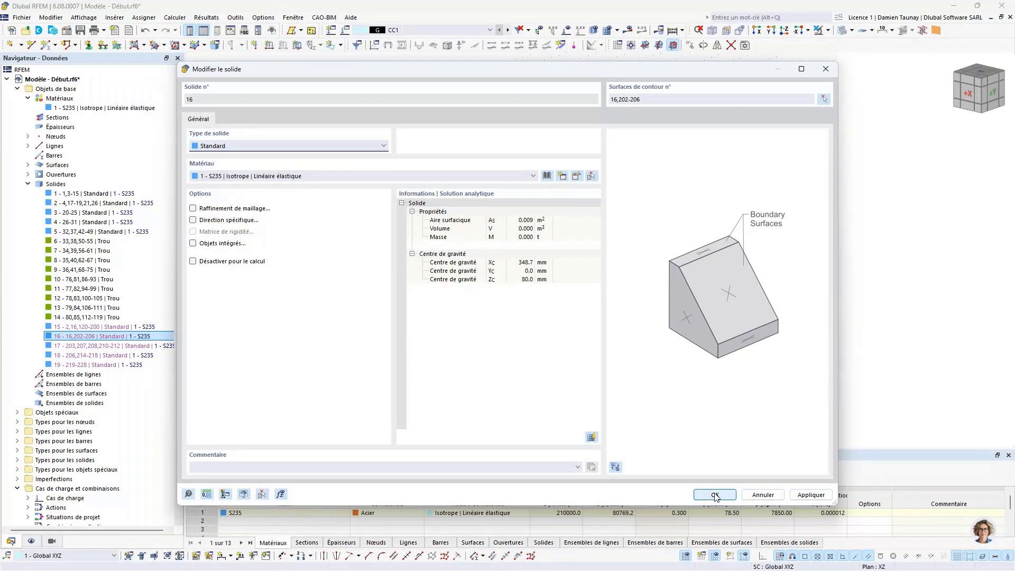
pyautogui.click(559, 345)
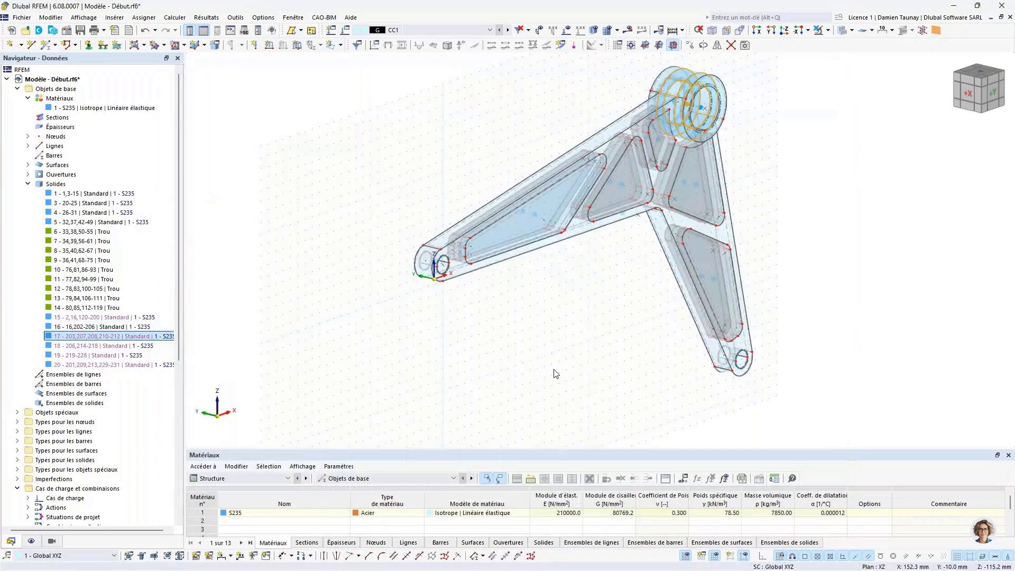
# Step: Compare solids 16 and 17 in the model and isolate solid 16 with its associated objects for inspection
pyautogui.click(82, 327)
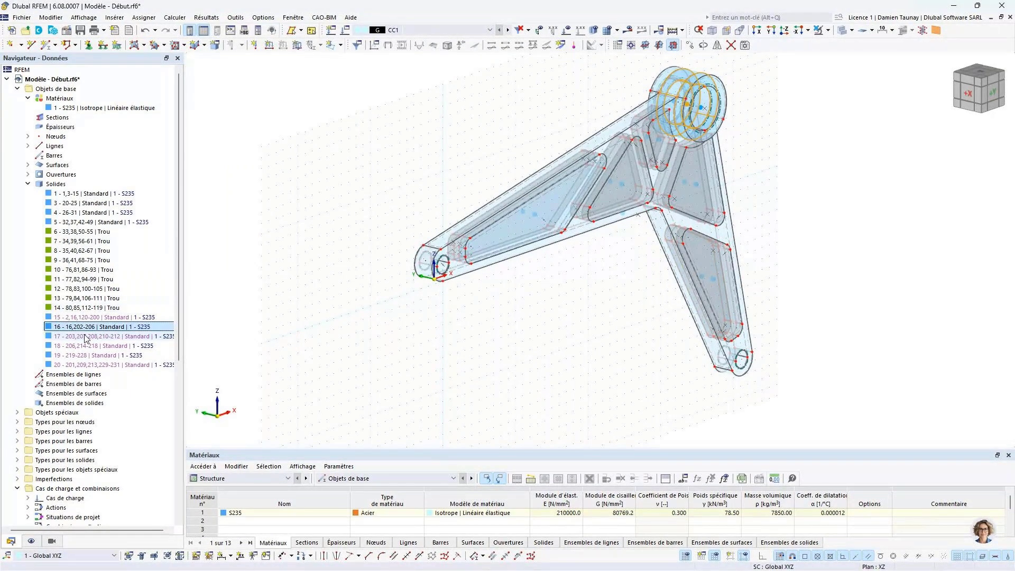
pyautogui.moveTo(618, 354); pyautogui.dragTo(582, 355, button='middle')
pyautogui.click(111, 337)
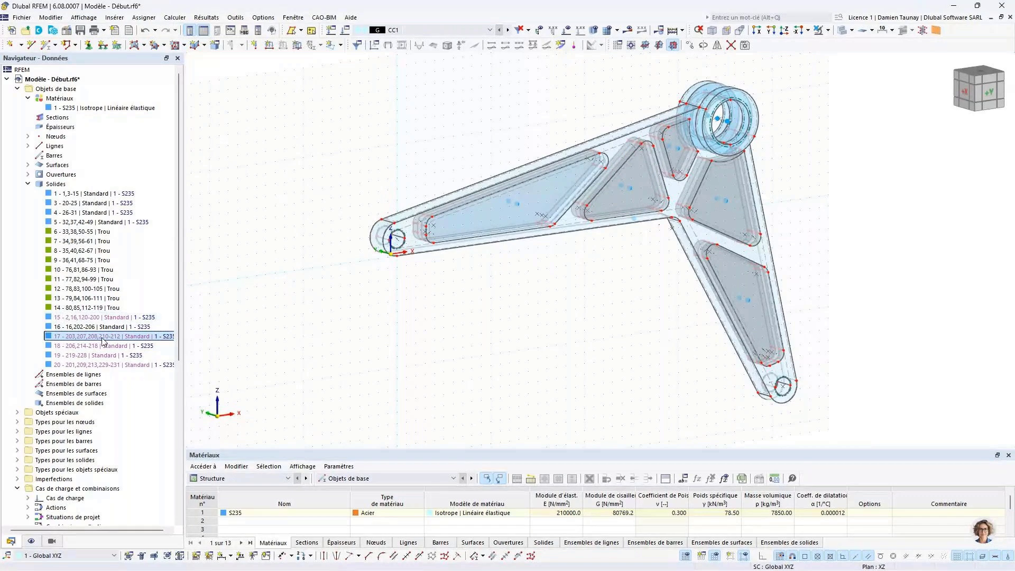
pyautogui.click(103, 328)
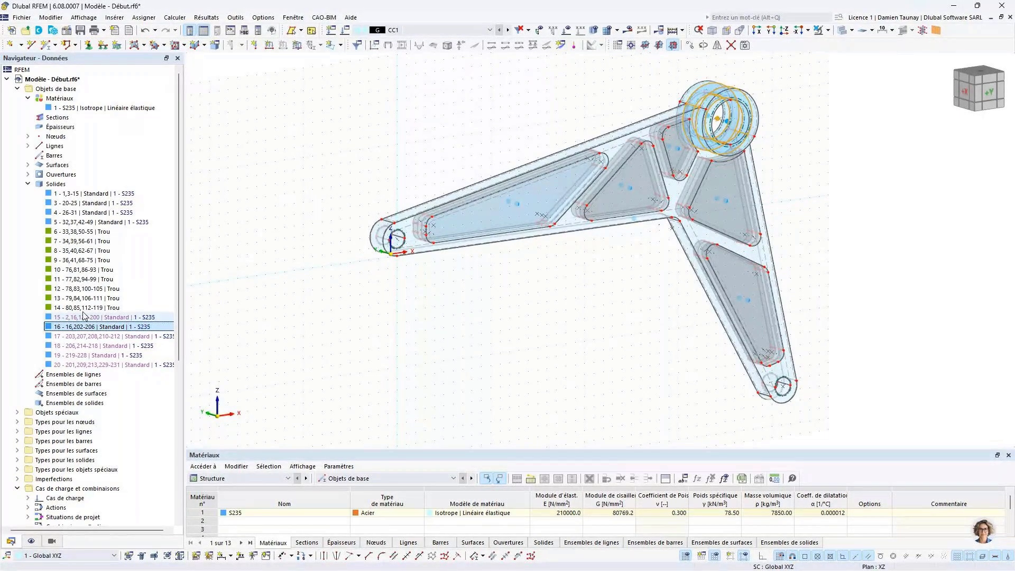
pyautogui.click(828, 30)
pyautogui.click(837, 46)
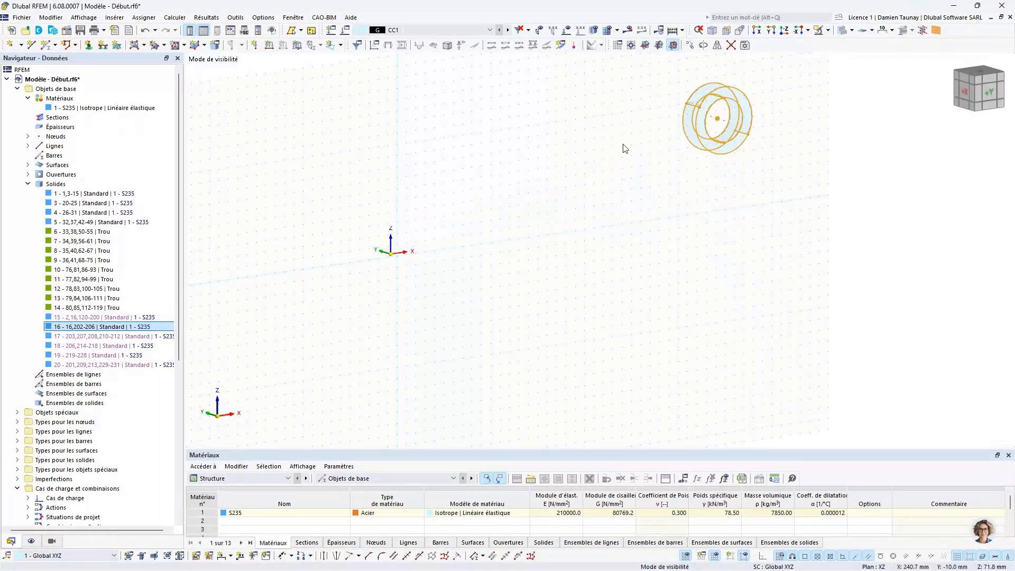
# Step: Undo the status change of solid 16 and cancel the visibility mode to show the whole model
pyautogui.click(828, 30)
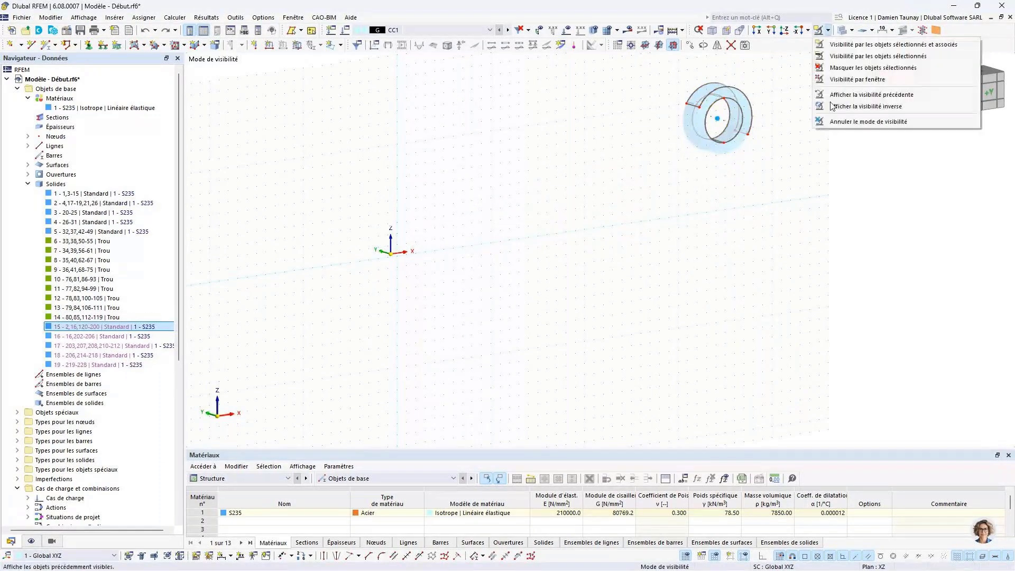
pyautogui.click(837, 118)
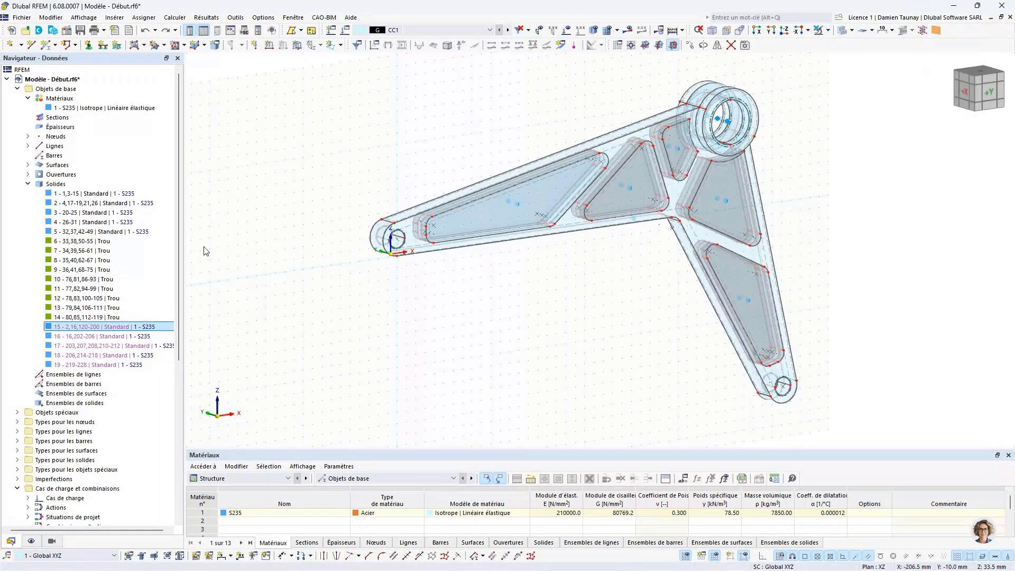
# Step: Deactivate the generated status of solid 15 (surfaces 2,16,120-209) and accept the regeneration of the affected solids
pyautogui.doubleClick(79, 326)
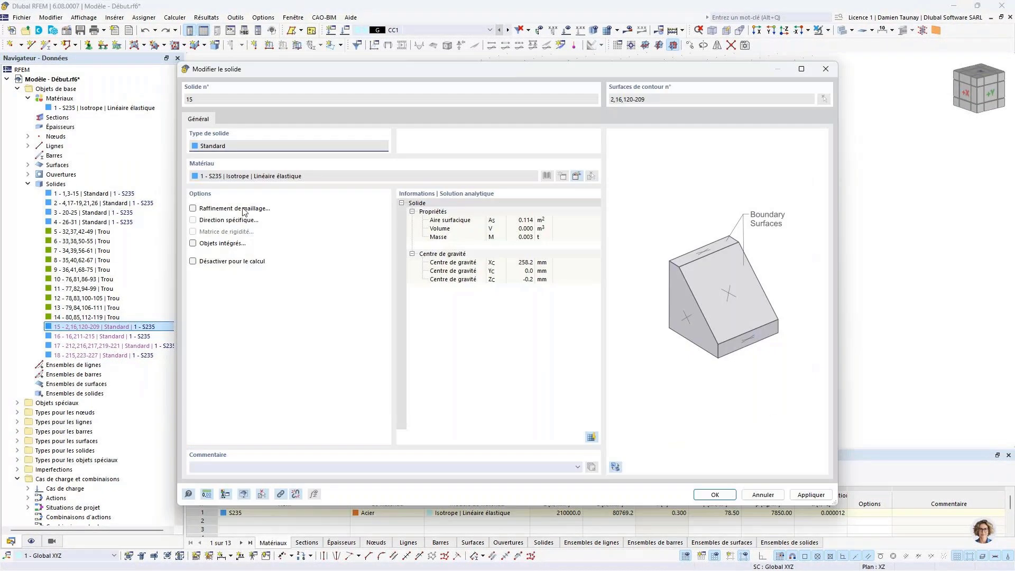
pyautogui.click(295, 494)
pyautogui.click(546, 338)
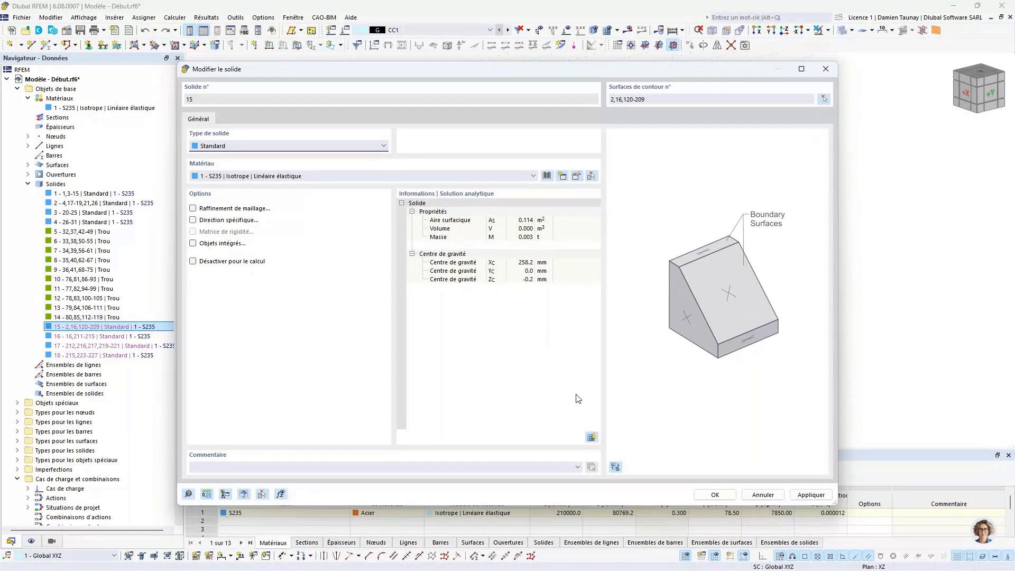
pyautogui.click(708, 492)
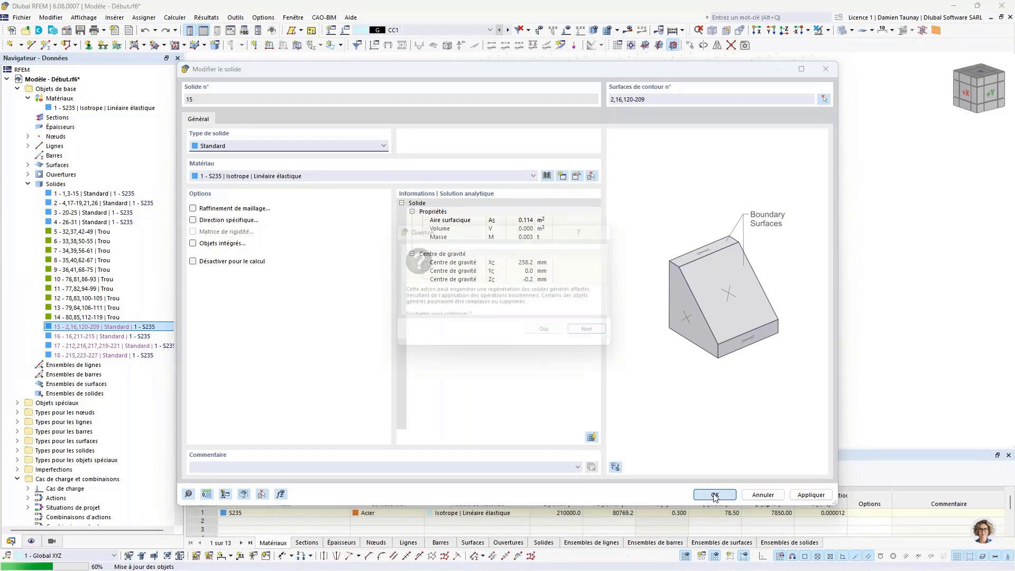
pyautogui.click(533, 347)
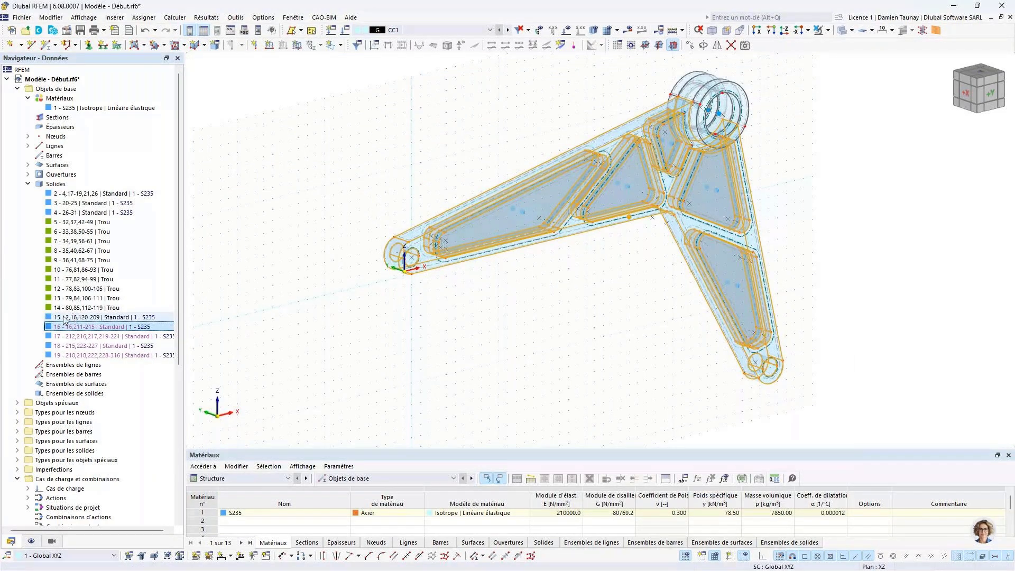
# Step: Delete the hole solids 5 to 14 together with their boundary surfaces
pyautogui.click(93, 318)
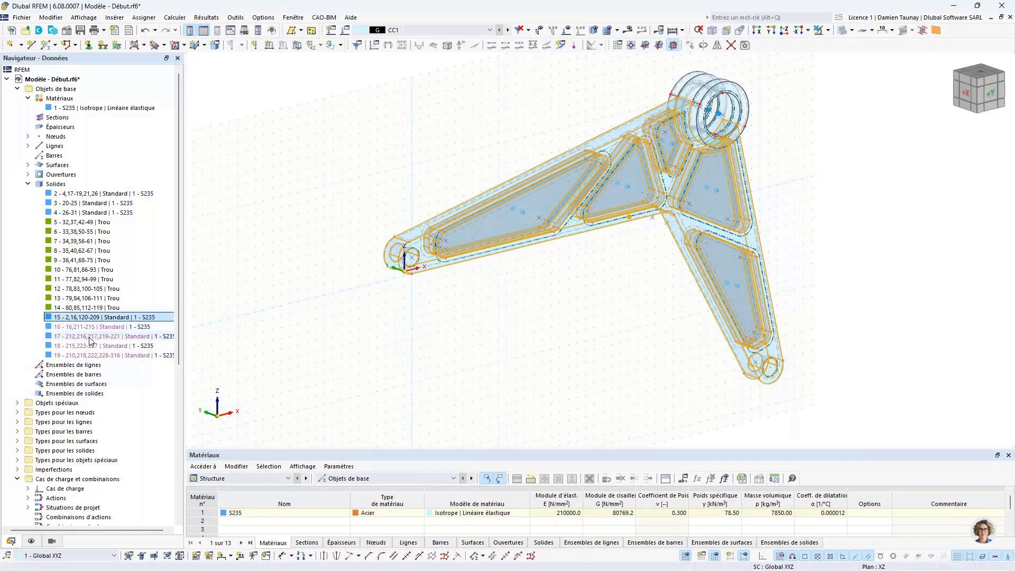
pyautogui.click(82, 327)
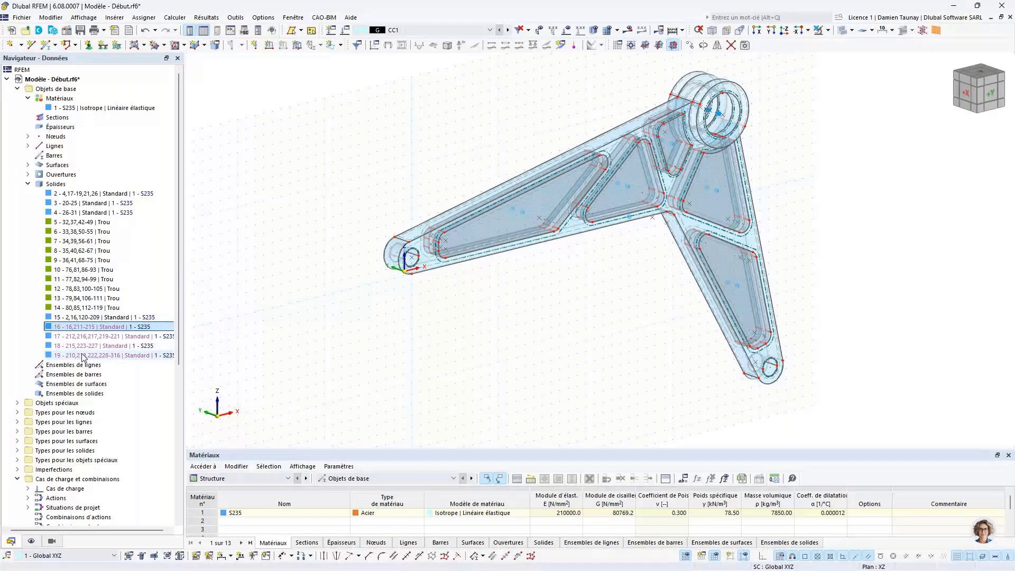
pyautogui.click(79, 222)
pyautogui.keyDown('shift'); pyautogui.click(90, 308); pyautogui.keyUp('shift')
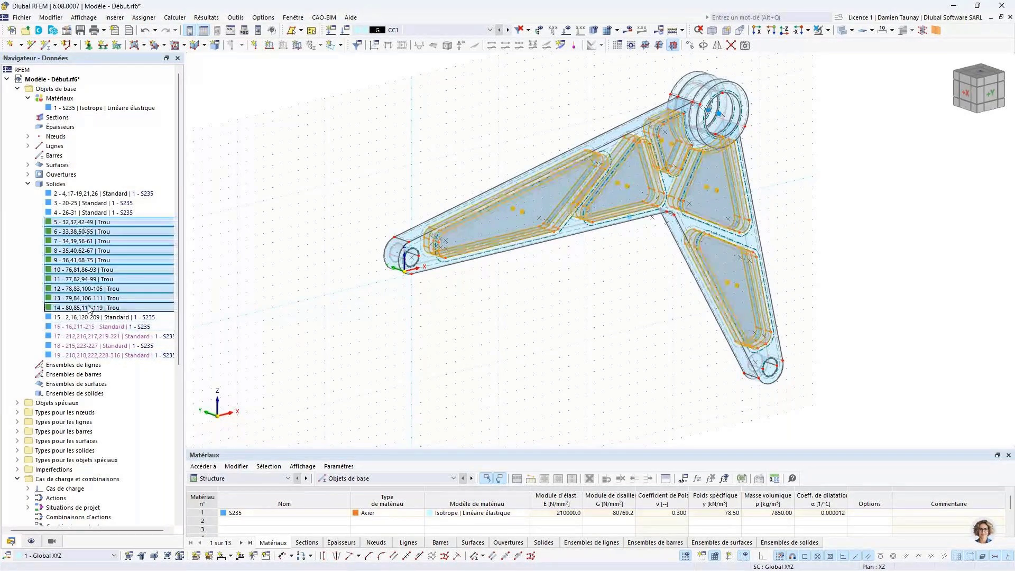
pyautogui.rightClick(89, 309)
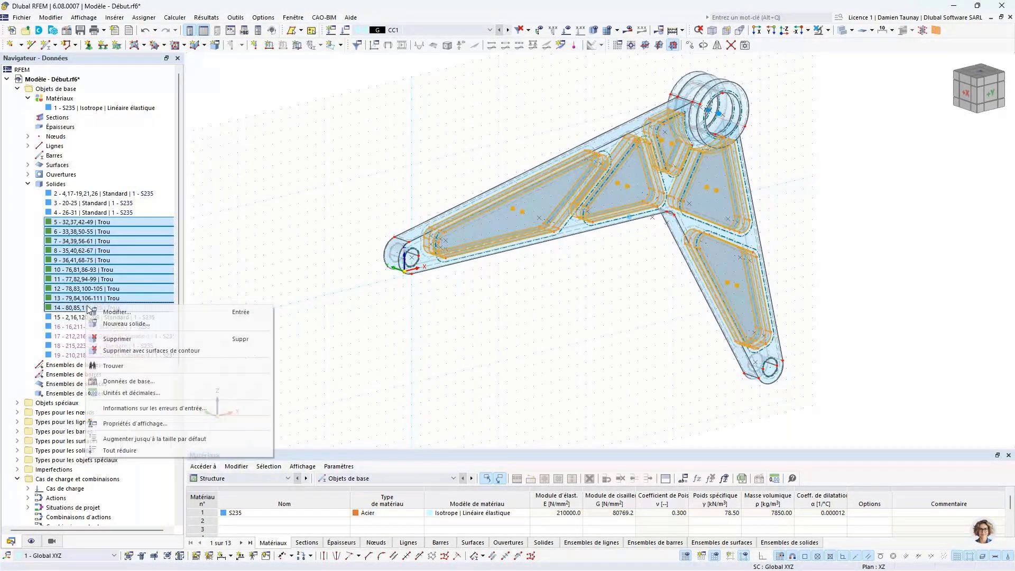
pyautogui.click(129, 351)
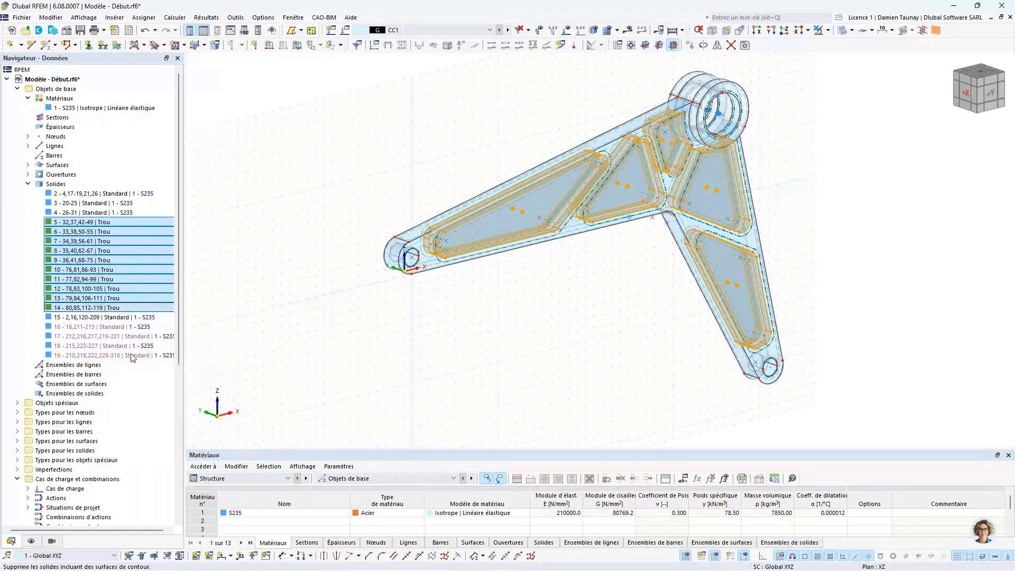
# Step: Examine the bracket's pockets, arms and cylindrical hub from several angles
pyautogui.keyDown('ctrl'); pyautogui.moveTo(528, 238); pyautogui.dragTo(558, 302, button='middle'); pyautogui.keyUp('ctrl')
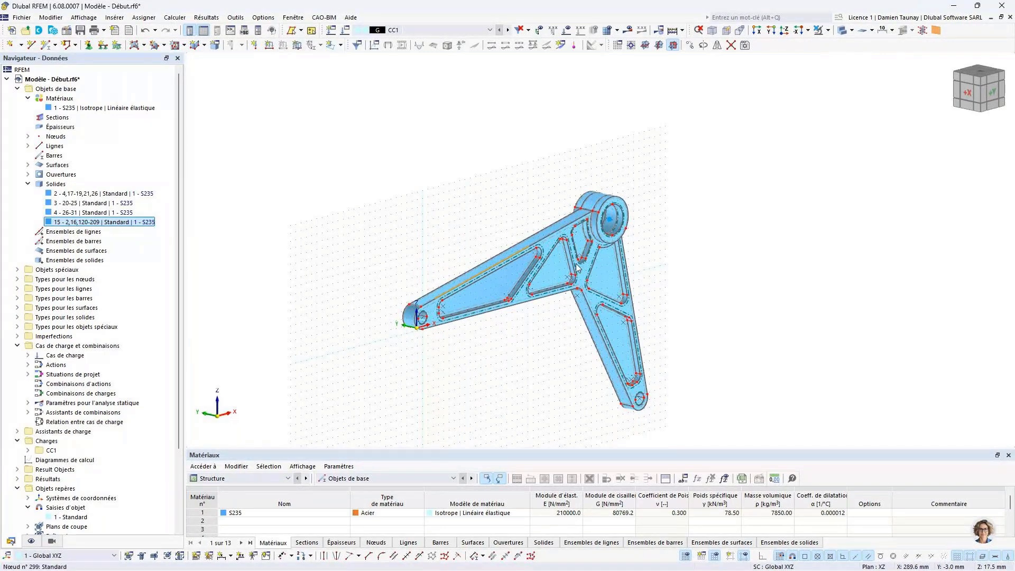
pyautogui.scroll(3, 577, 268)
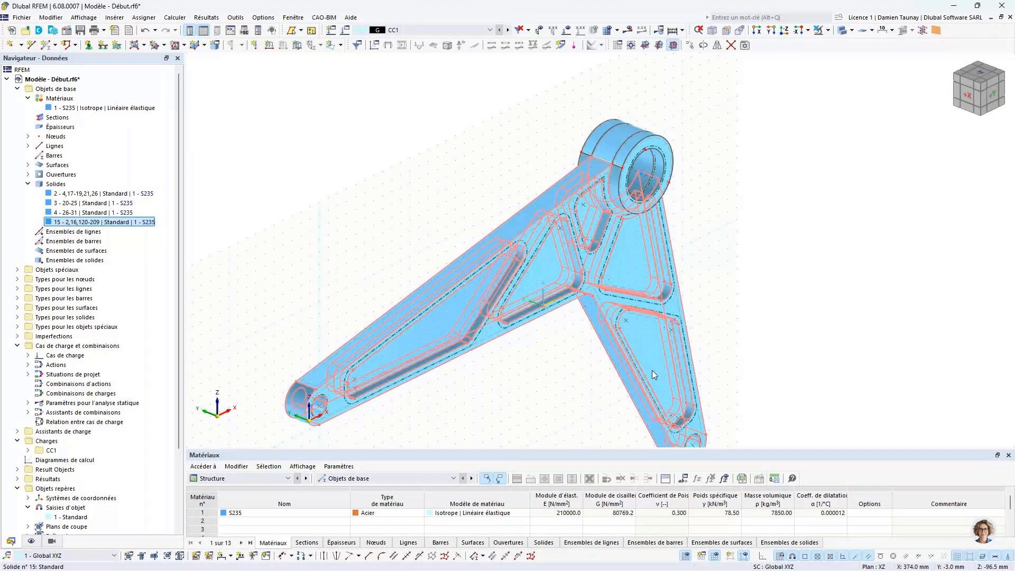
pyautogui.keyDown('ctrl'); pyautogui.moveTo(652, 370); pyautogui.dragTo(528, 272, button='middle'); pyautogui.keyUp('ctrl')
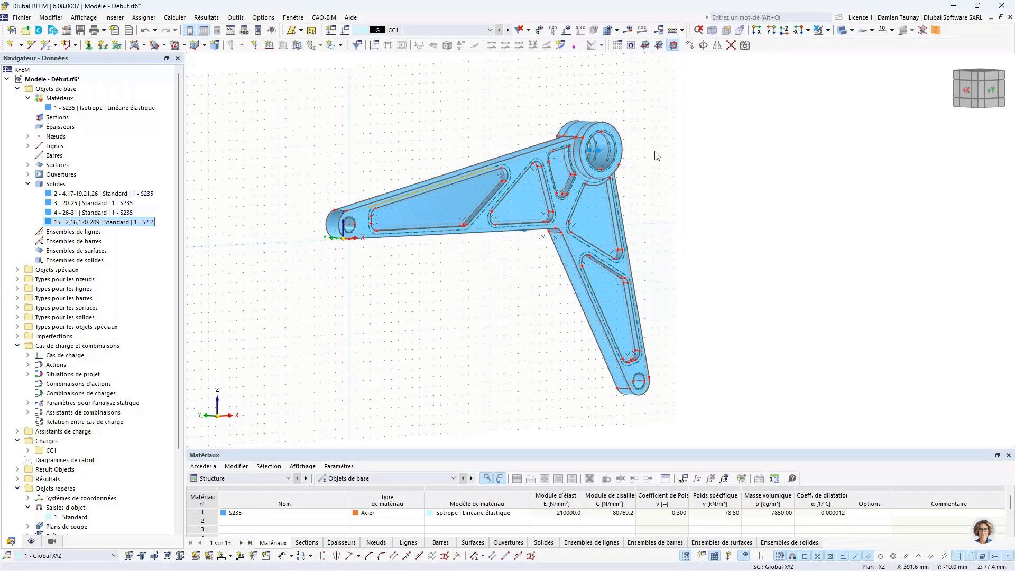
pyautogui.keyDown('ctrl'); pyautogui.moveTo(657, 157); pyautogui.dragTo(600, 132, button='middle'); pyautogui.keyUp('ctrl')
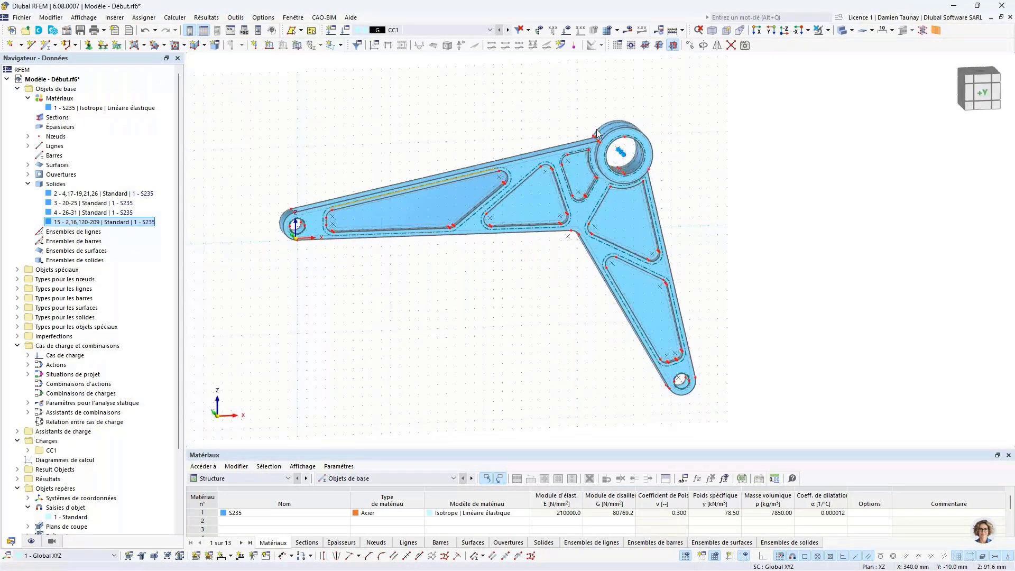
pyautogui.scroll(6, 638, 161)
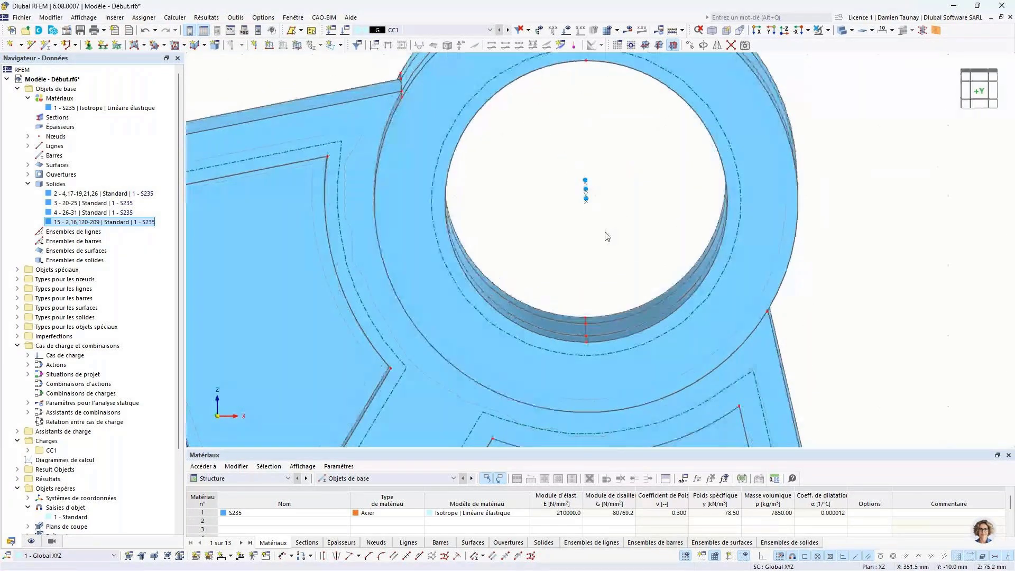
pyautogui.scroll(-4, 595, 186)
pyautogui.keyDown('ctrl'); pyautogui.moveTo(594, 186); pyautogui.dragTo(729, 191, button='middle'); pyautogui.keyUp('ctrl')
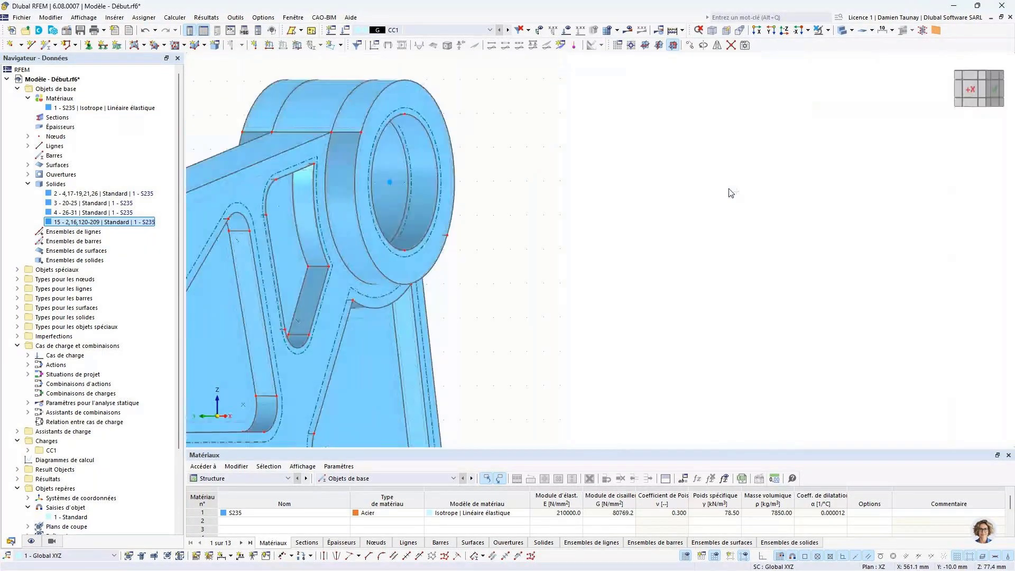
# Step: Isolate the hub's annular end face together with its associated objects
pyautogui.click(386, 102)
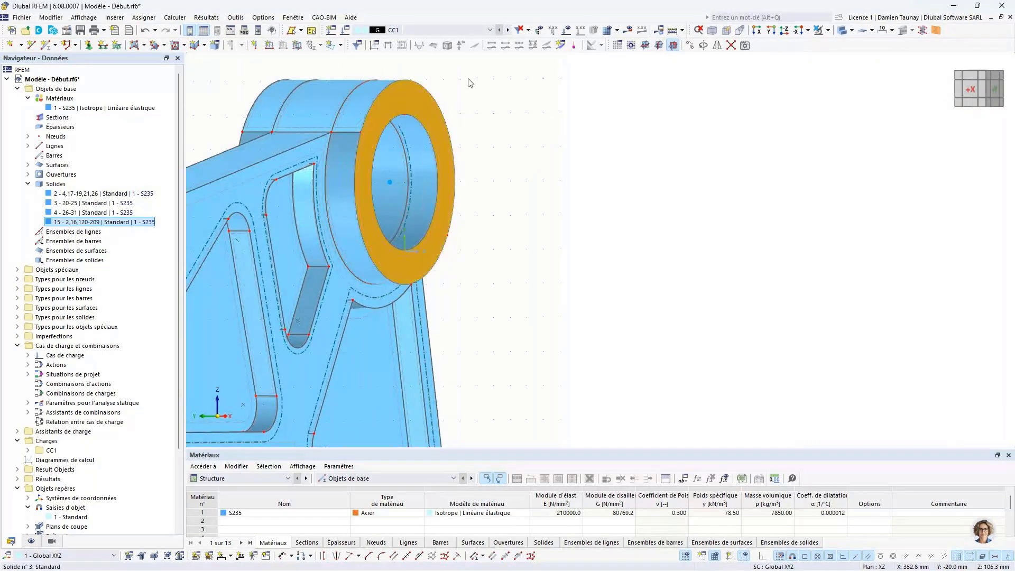
pyautogui.click(829, 30)
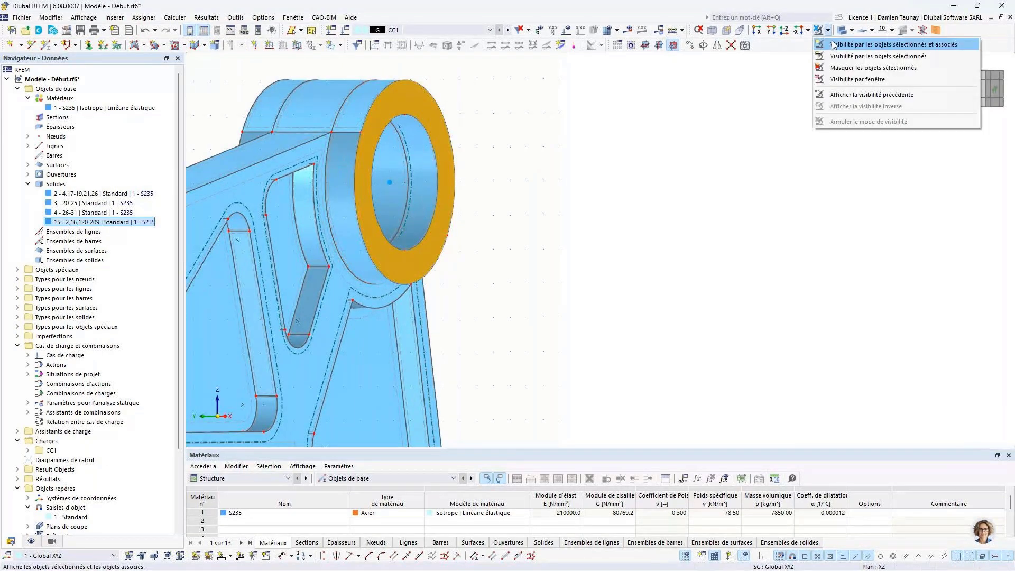
pyautogui.click(867, 43)
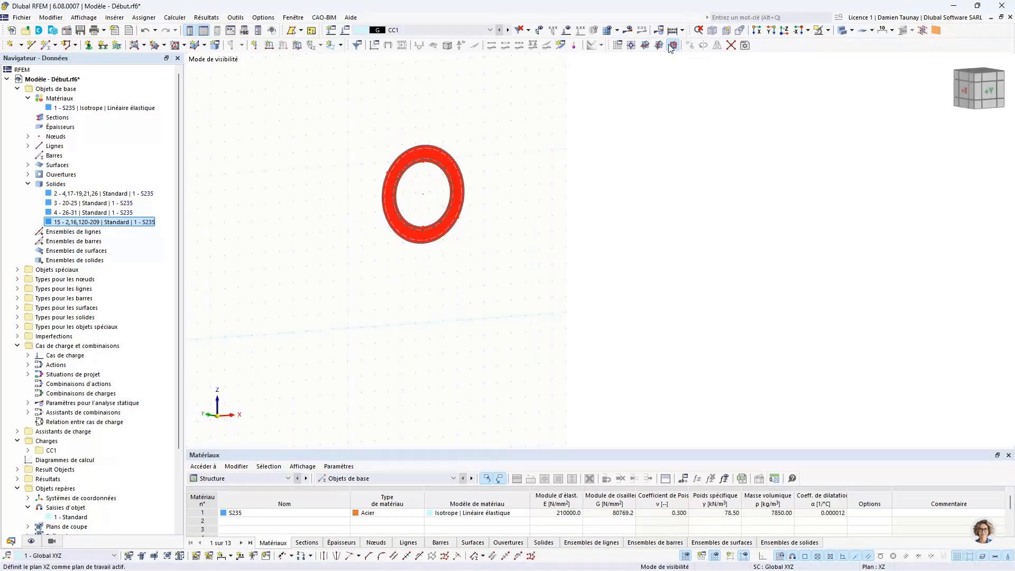
# Step: Place the XZ work plane's origin on the lowest node of the ring's inner edge (348.7, -20.0, 60.0 mm)
pyautogui.click(603, 47)
pyautogui.scroll(3, 396, 227)
pyautogui.press('Escape')
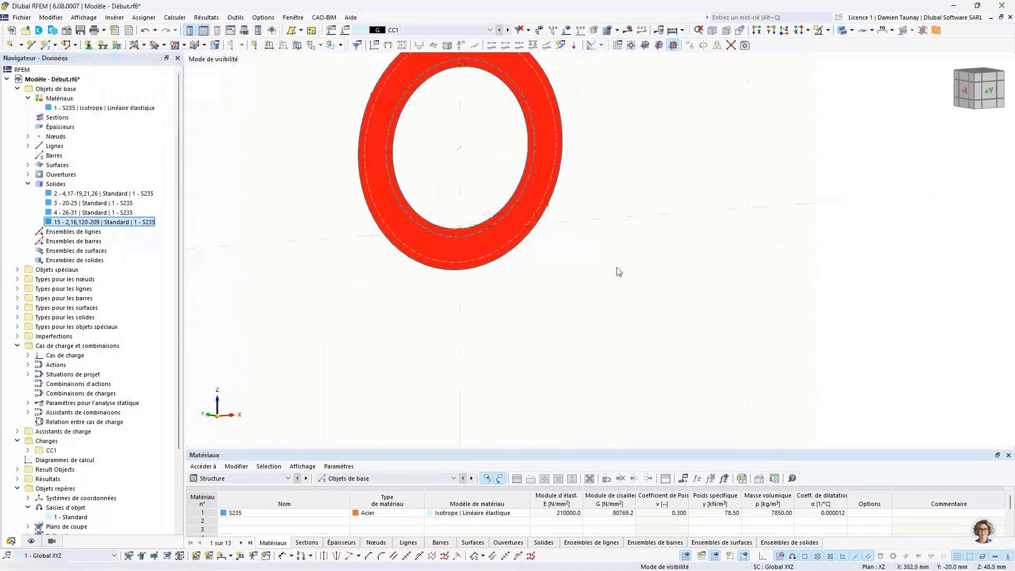
pyautogui.scroll(-3, 619, 272)
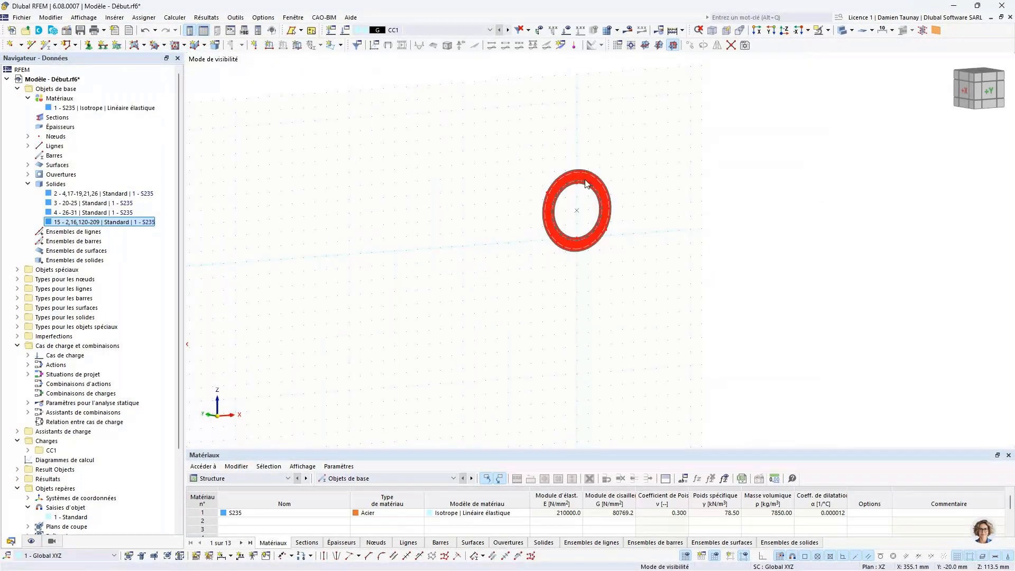
# Step: Set the work plane's grid point spacing to 1.0 mm for both b and h
pyautogui.rightClick(660, 164)
pyautogui.click(687, 344)
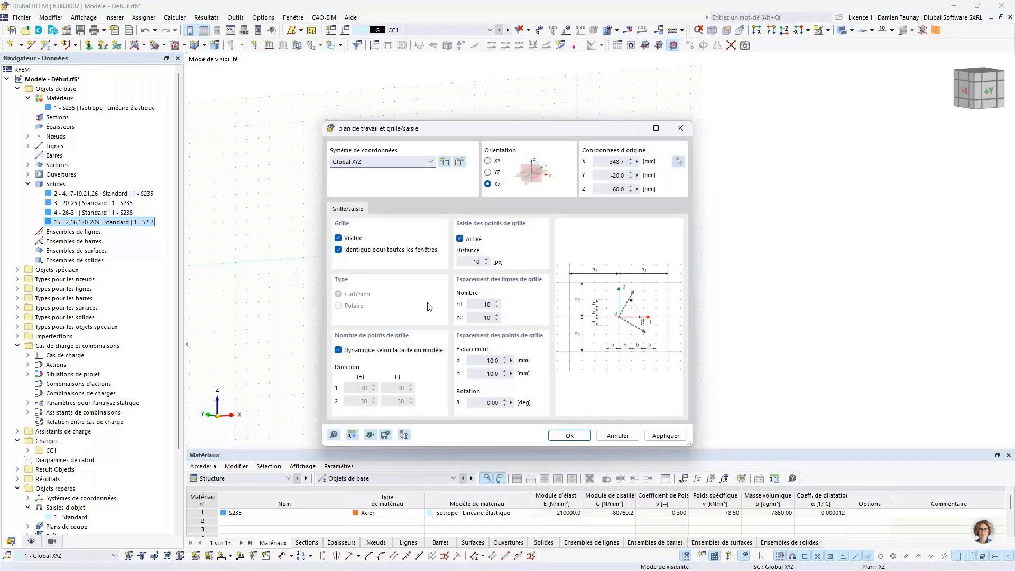
pyautogui.click(483, 360)
pyautogui.write('1')
pyautogui.press('Tab')
pyautogui.write('1')
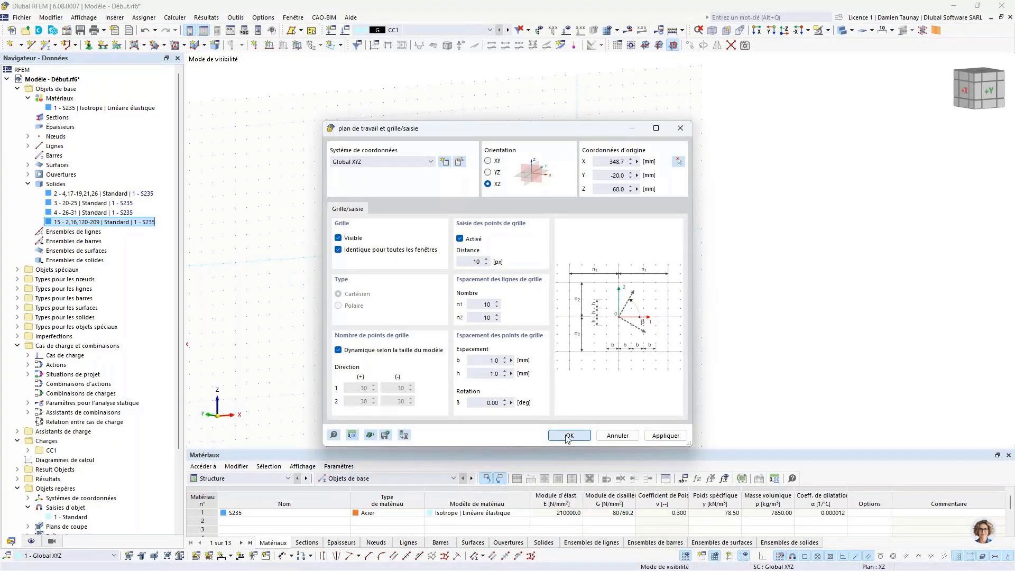
pyautogui.click(569, 435)
# Step: Draw two short vertical lines, each about 1 mm long, inward from the lowest and highest nodes of the ring's inner edge
pyautogui.scroll(5, 581, 217)
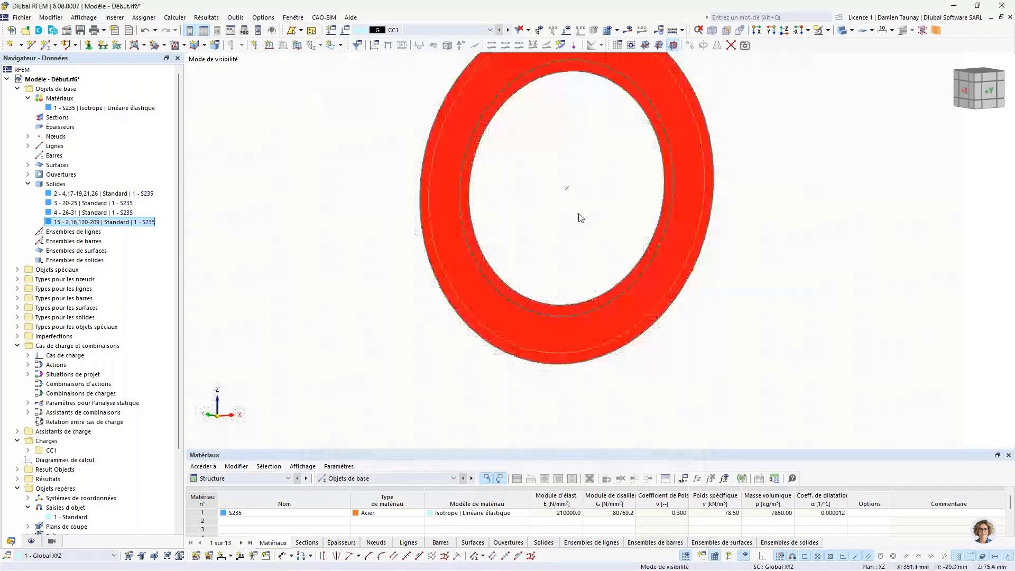
pyautogui.scroll(5, 580, 218)
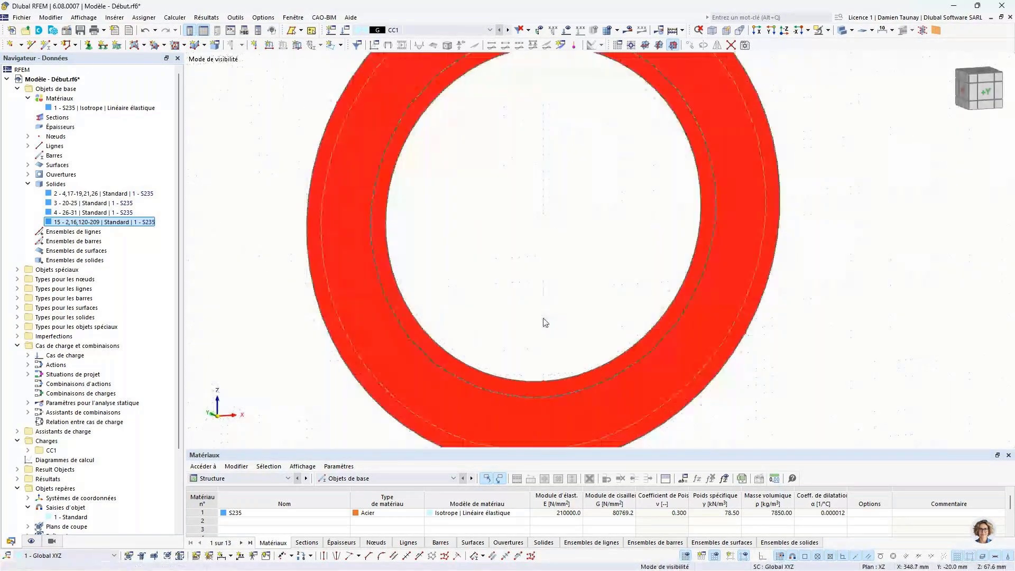
pyautogui.click(37, 49)
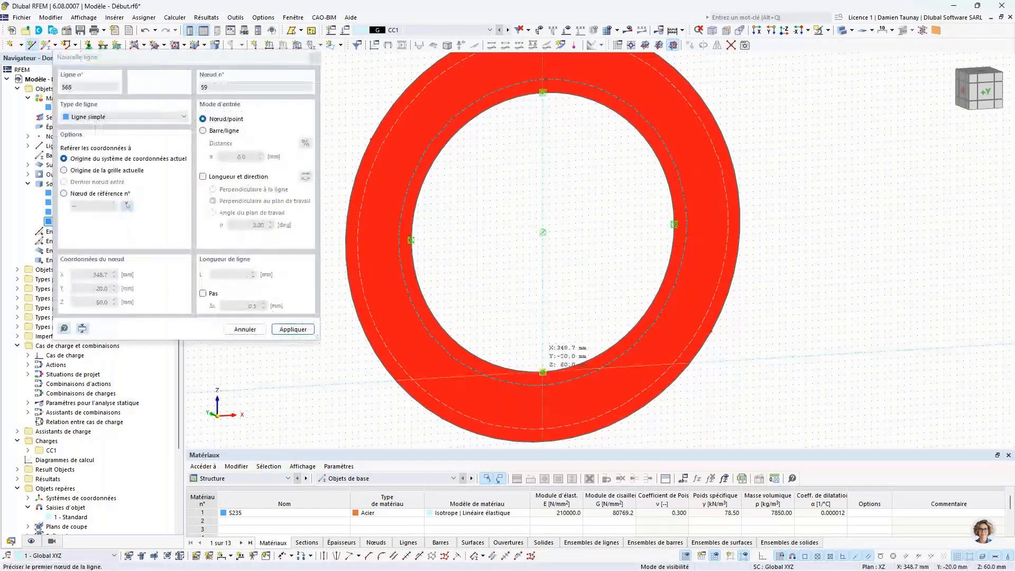
pyautogui.click(543, 364)
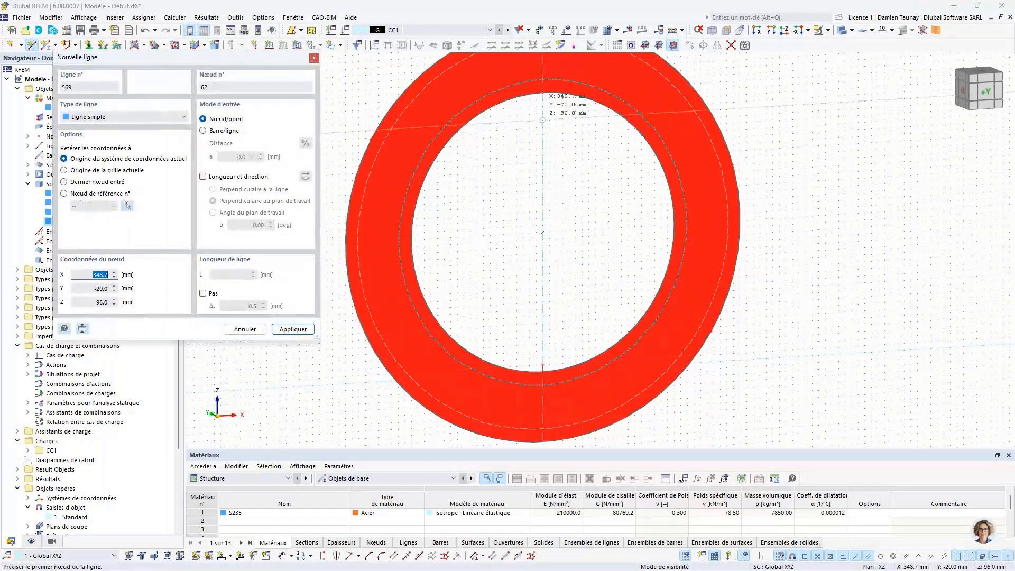
pyautogui.click(542, 97)
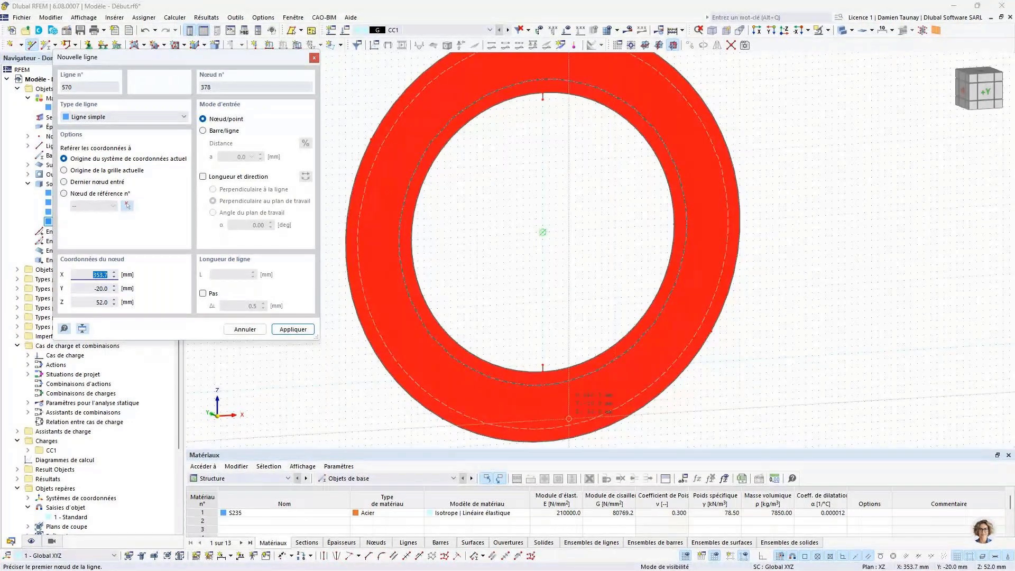
# Step: Dismiss the repeated assertion errors by ignoring them all, returning to the line definition
pyautogui.click(541, 391)
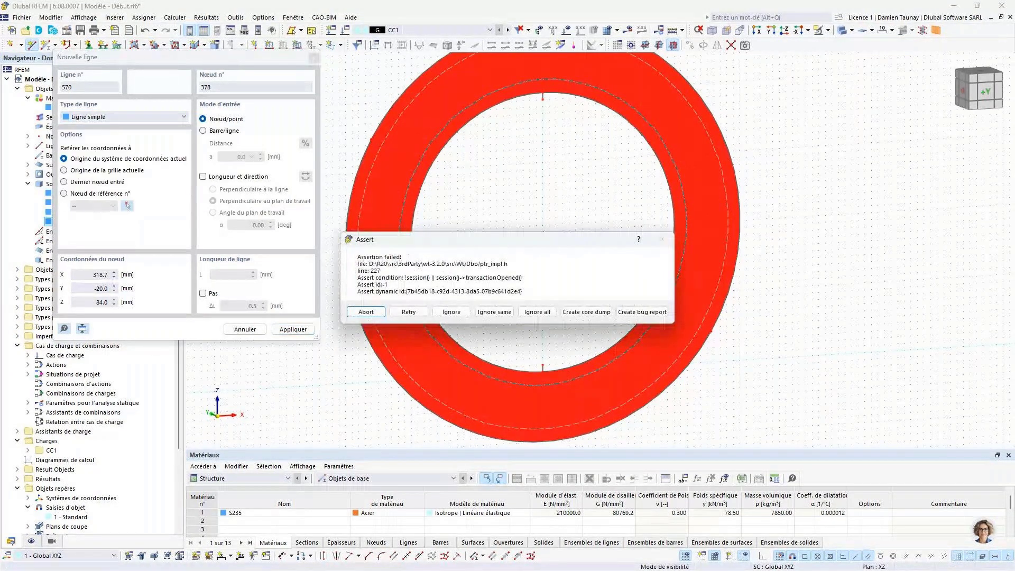
pyautogui.click(536, 312)
pyautogui.click(531, 312)
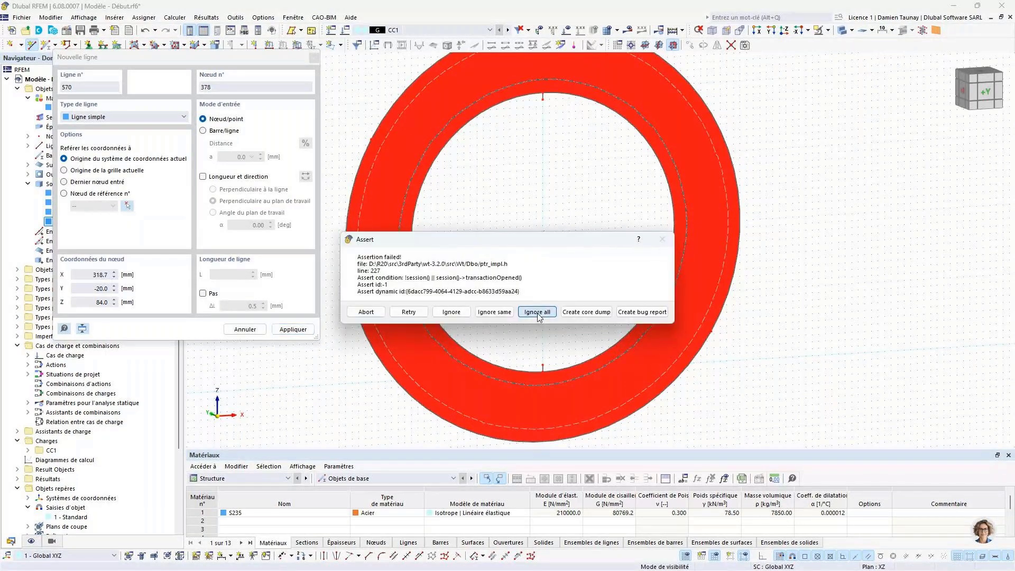
pyautogui.click(531, 312)
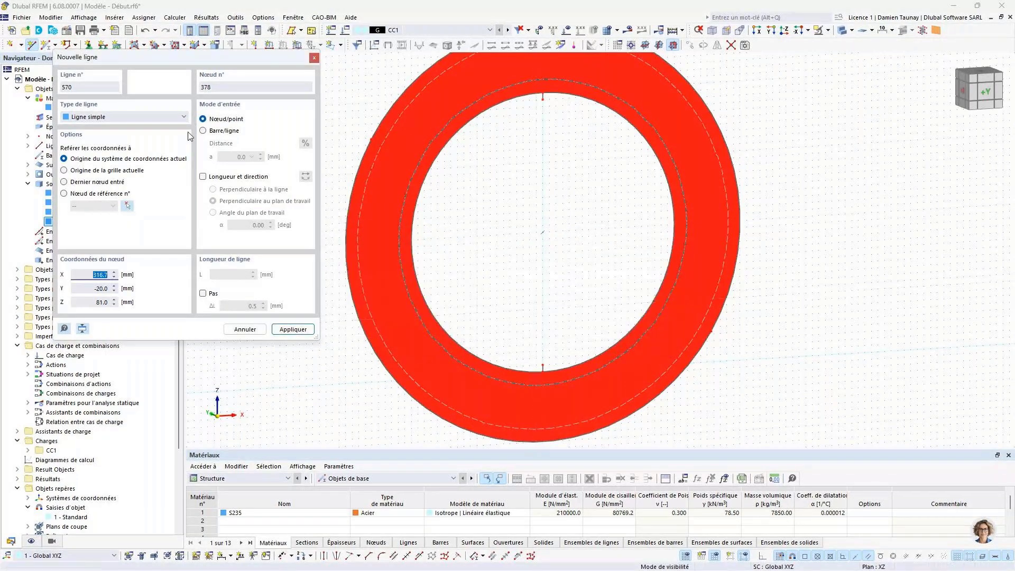
# Step: Draw an arc through three nodes joining the short lines' inner ends, about 1 mm inside the +X half of the ring's inner edge
pyautogui.click(123, 117)
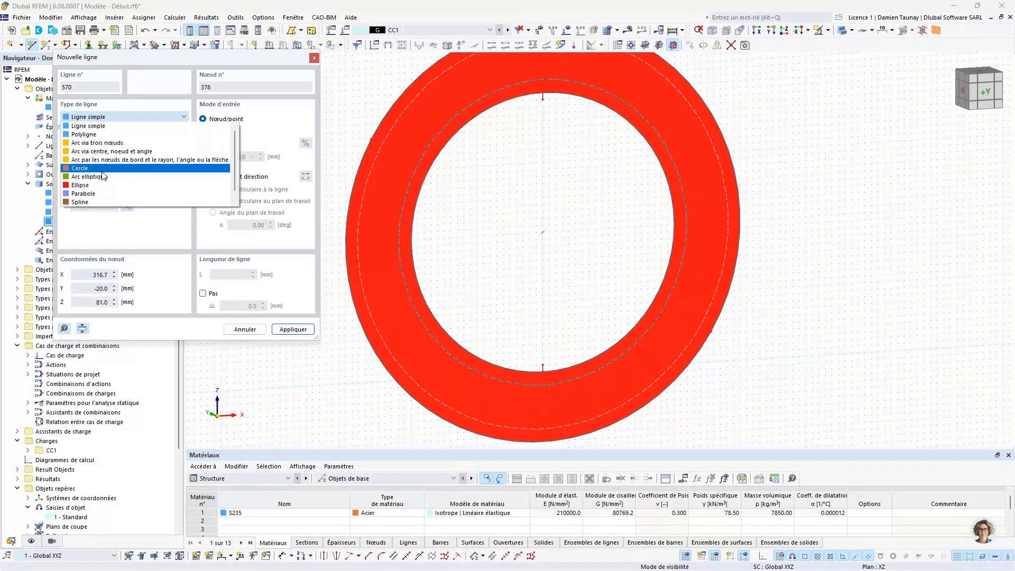
pyautogui.click(104, 142)
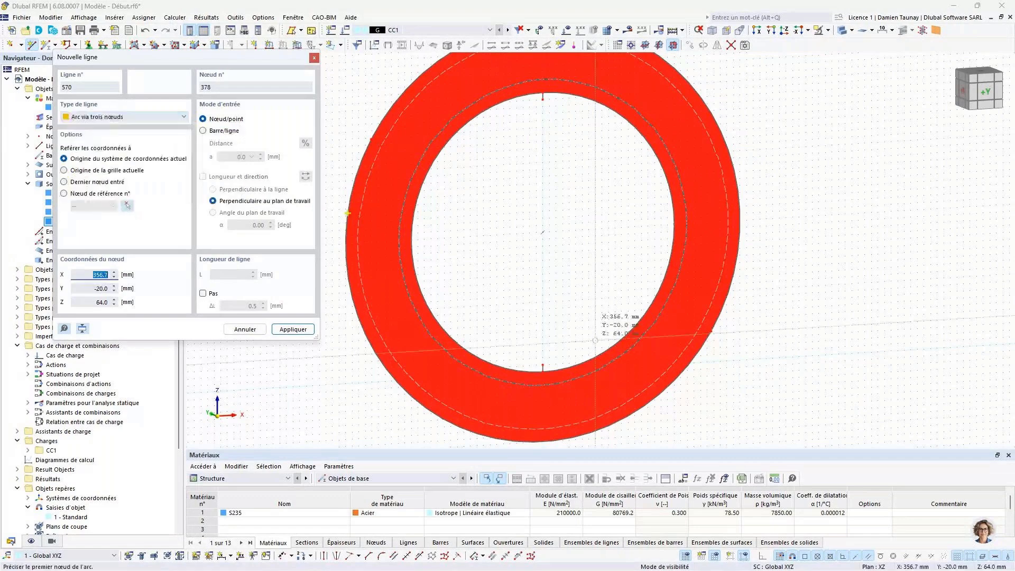
pyautogui.click(543, 367)
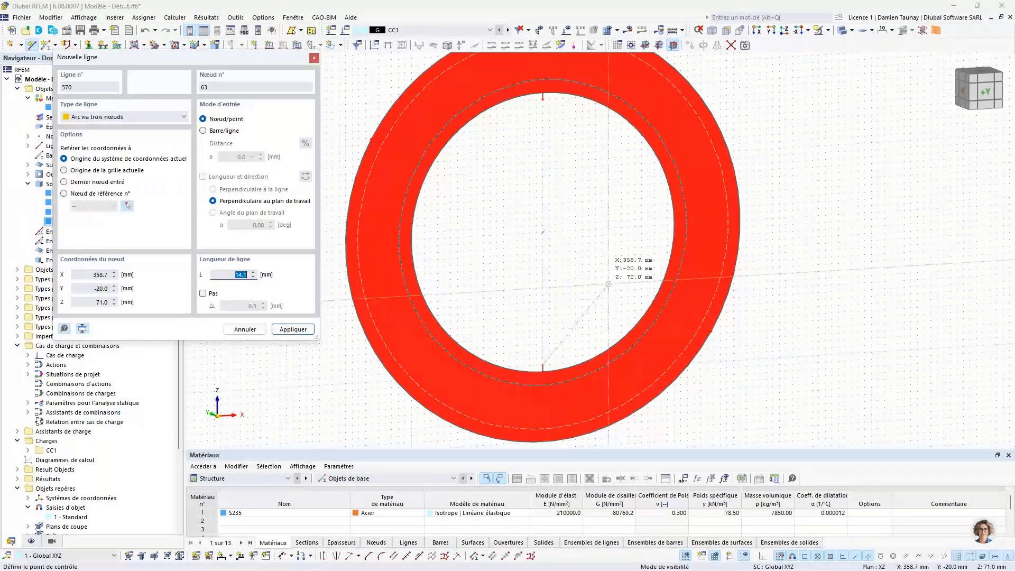
pyautogui.click(667, 228)
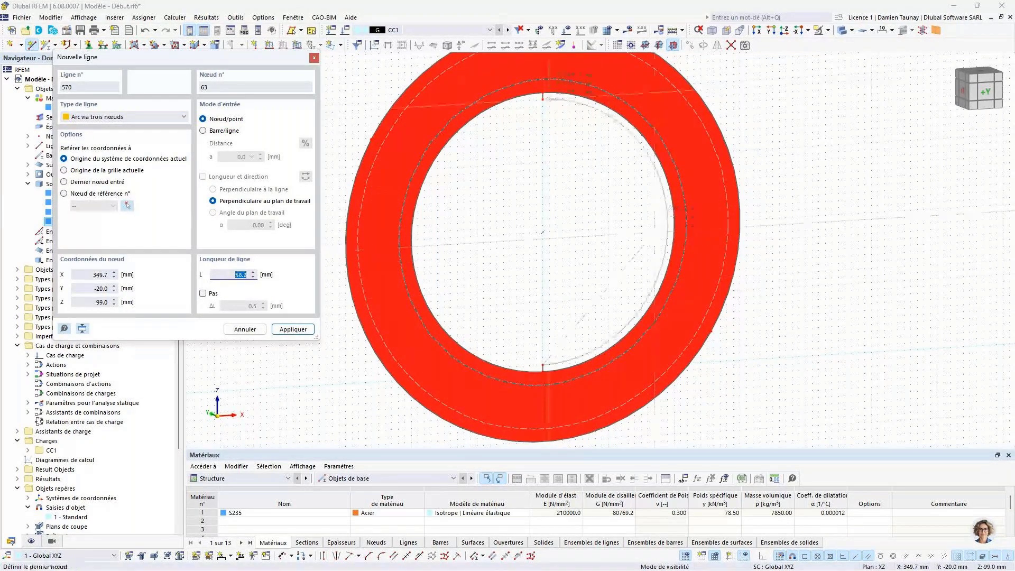
pyautogui.click(543, 99)
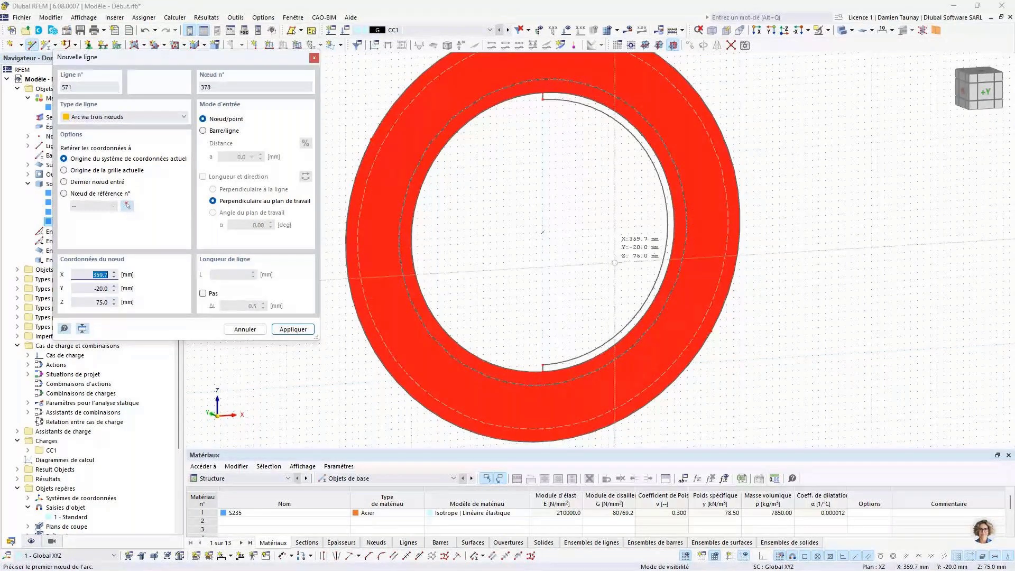
pyautogui.press('Escape')
# Step: Create a plane surface without thickness in the narrow half-ring between the new arc and the hub's inner edge
pyautogui.scroll(2, 576, 118)
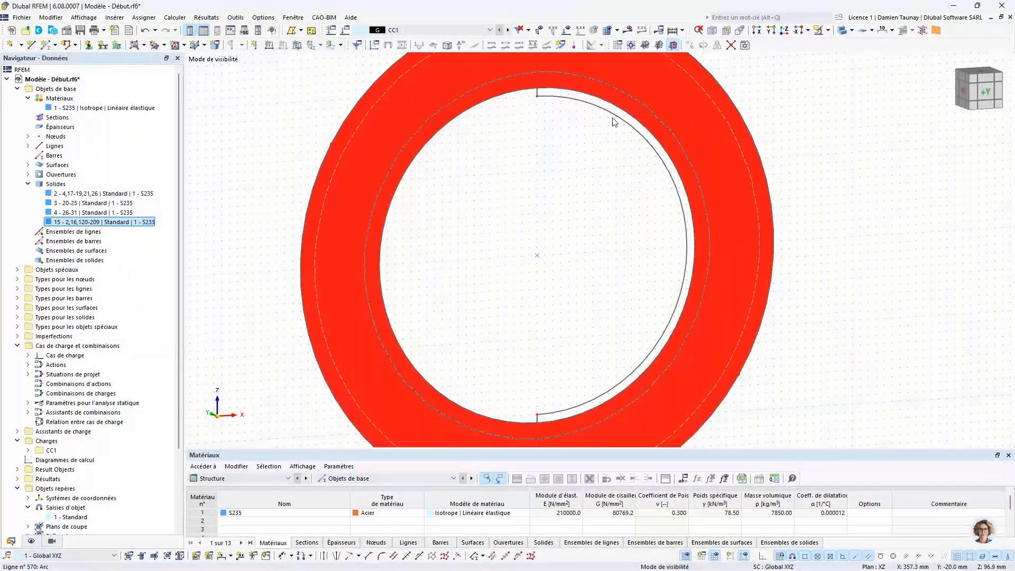
pyautogui.scroll(-3, 682, 231)
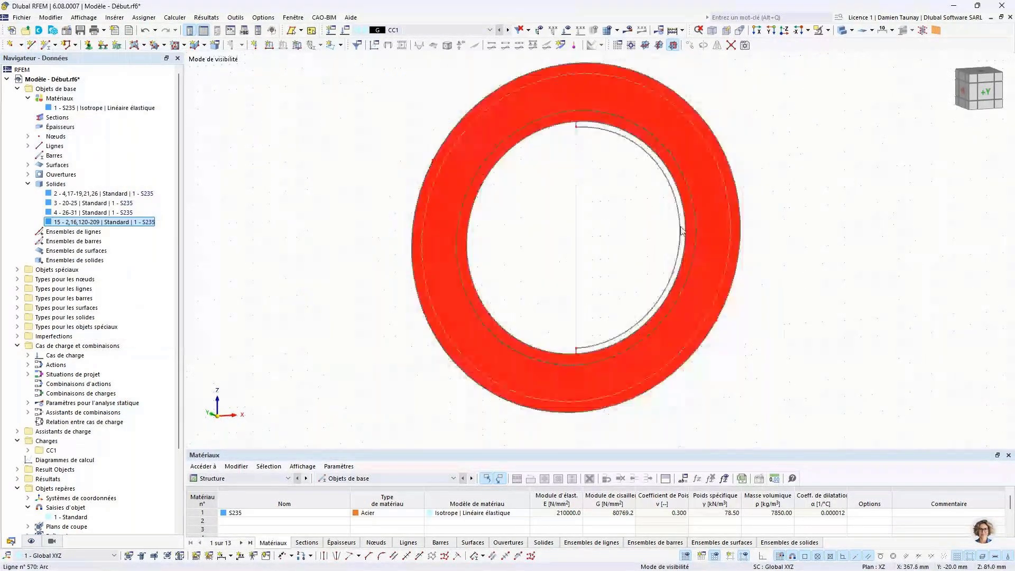
pyautogui.click(135, 49)
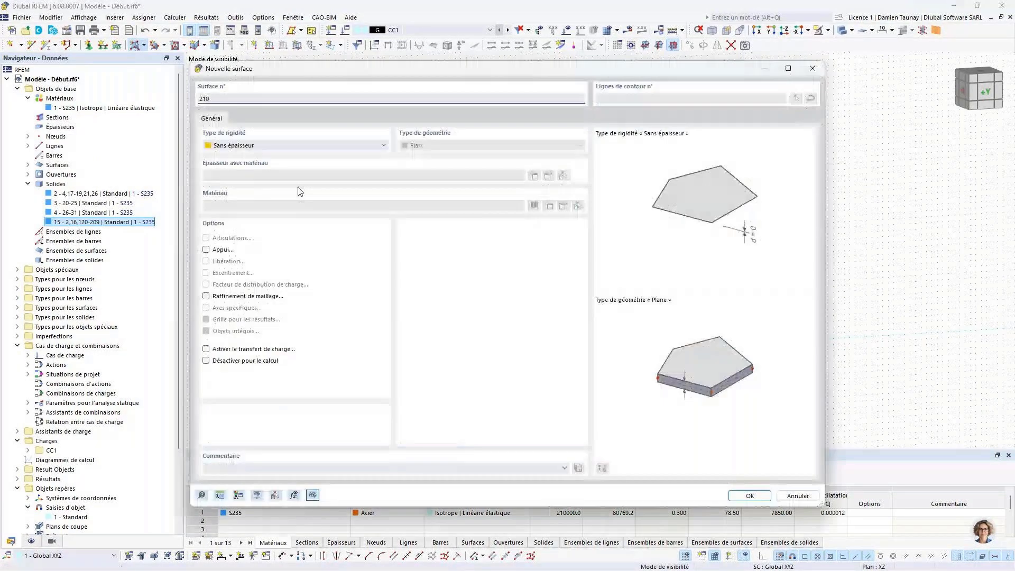
pyautogui.click(748, 495)
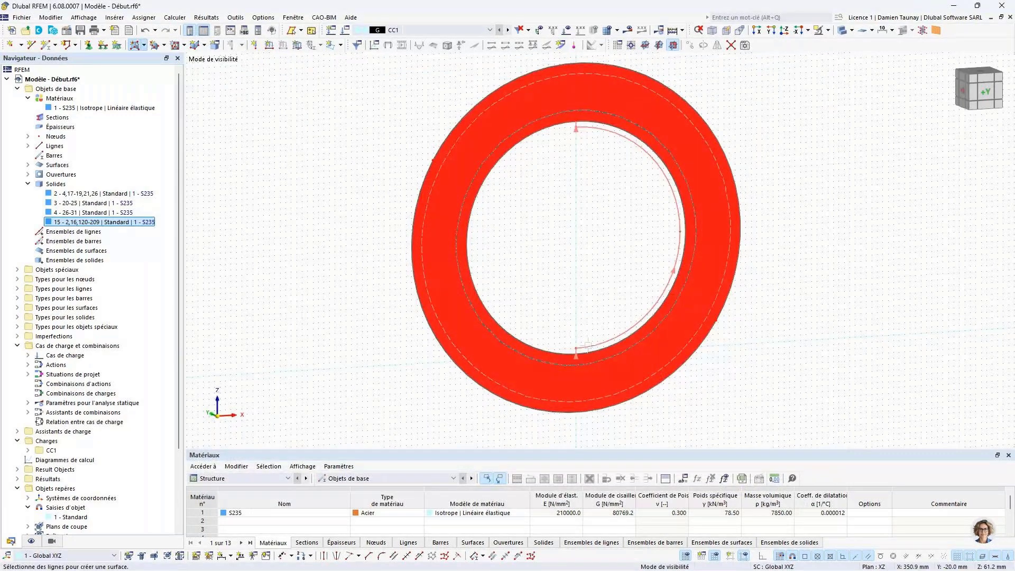
pyautogui.click(589, 347)
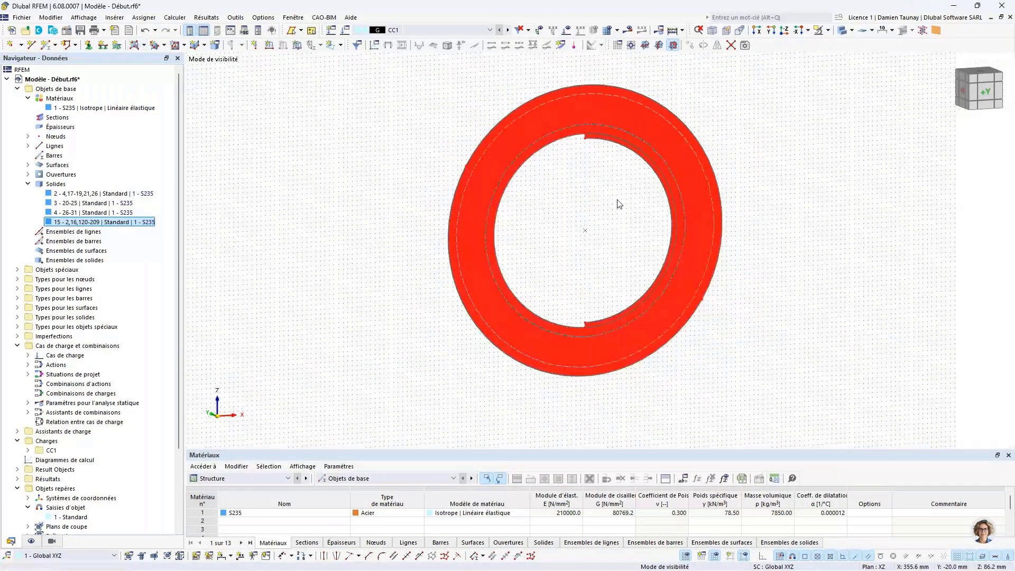
# Step: Set up a move/copy of the narrow half-ring surface with 3 copies and a displacement of 10 mm along Y
pyautogui.scroll(3, 610, 151)
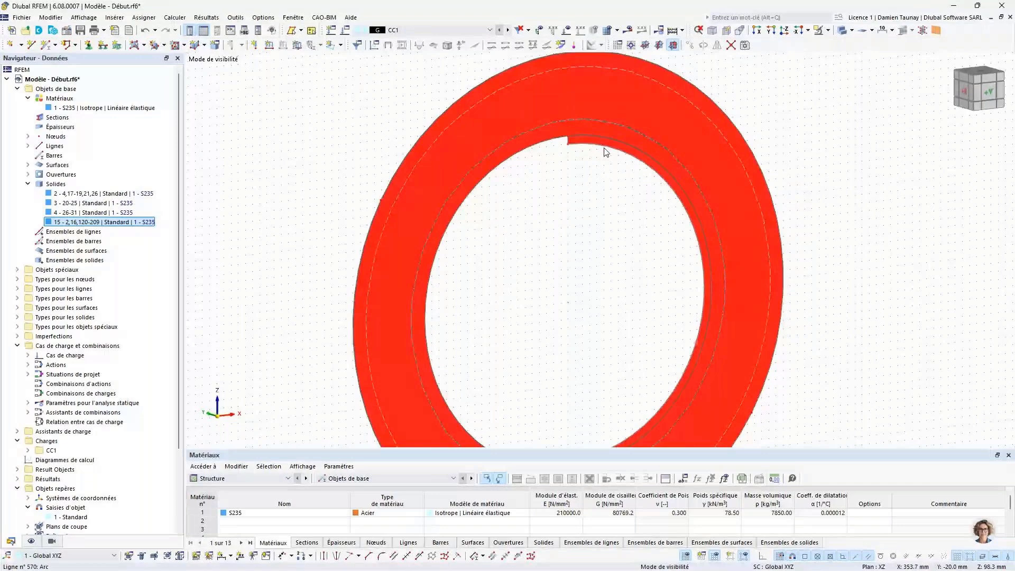
pyautogui.click(606, 152)
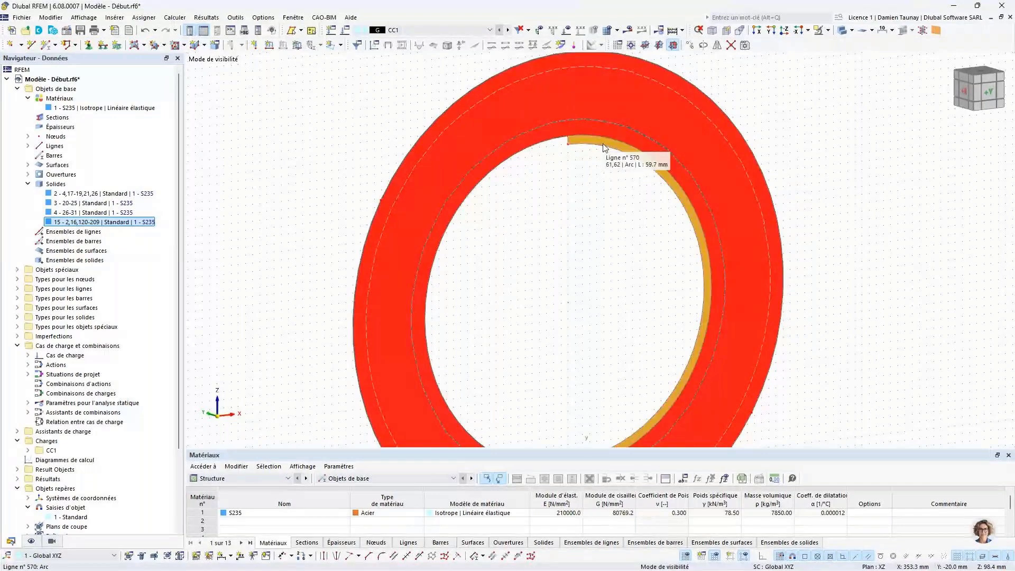
pyautogui.click(689, 45)
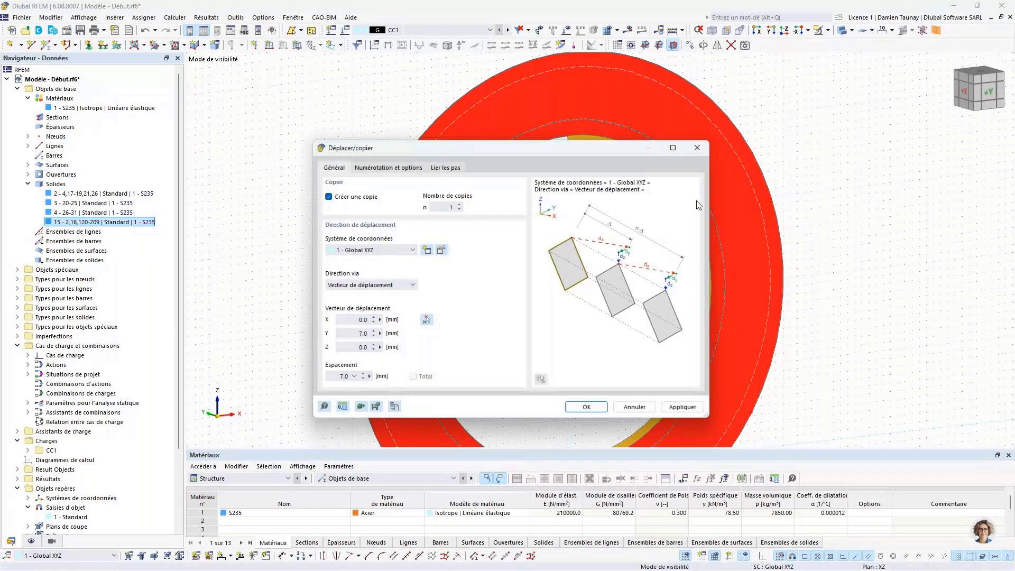
pyautogui.click(459, 204)
pyautogui.click(459, 204)
pyautogui.click(362, 333)
pyautogui.write('10')
# Step: Enable different step spacings for the copies and set the second step's spacing to 20 mm
pyautogui.click(382, 168)
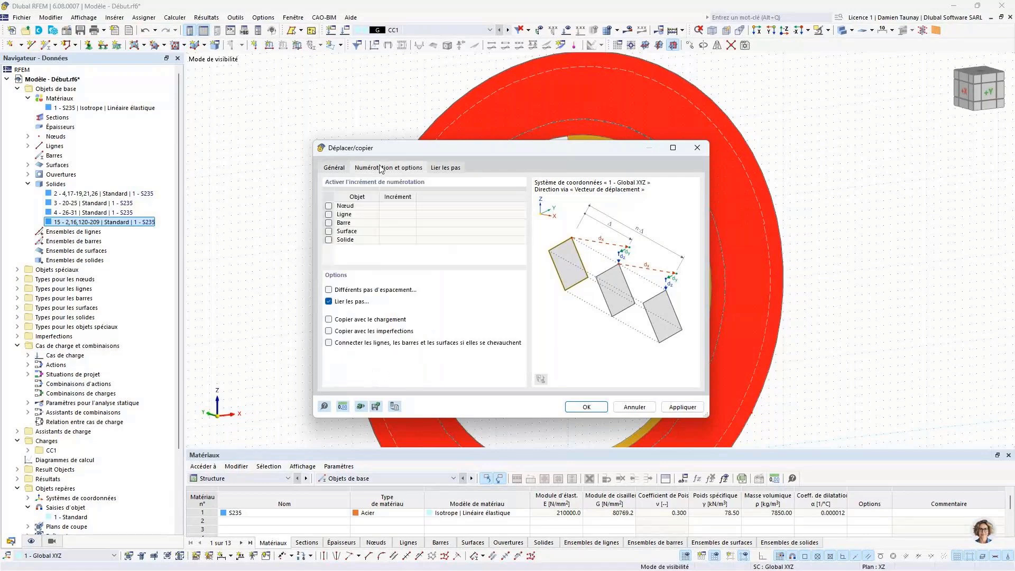
pyautogui.click(383, 289)
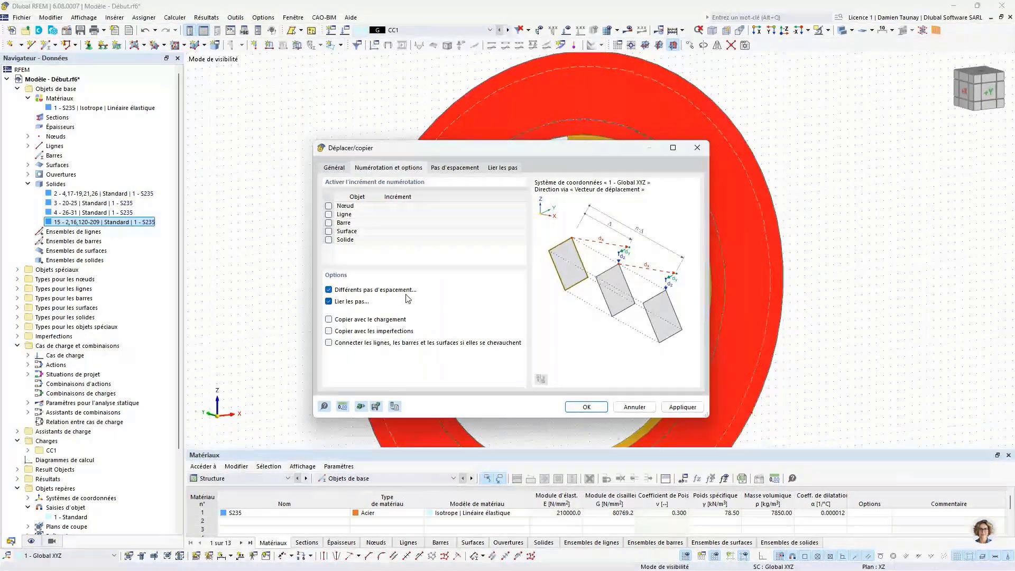
pyautogui.click(440, 168)
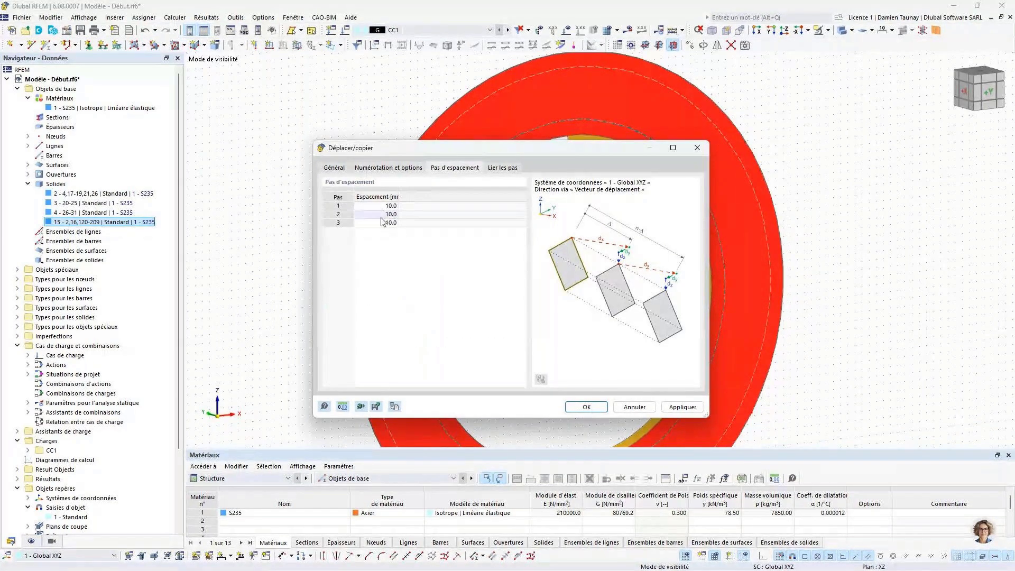
pyautogui.click(381, 216)
pyautogui.write('20')
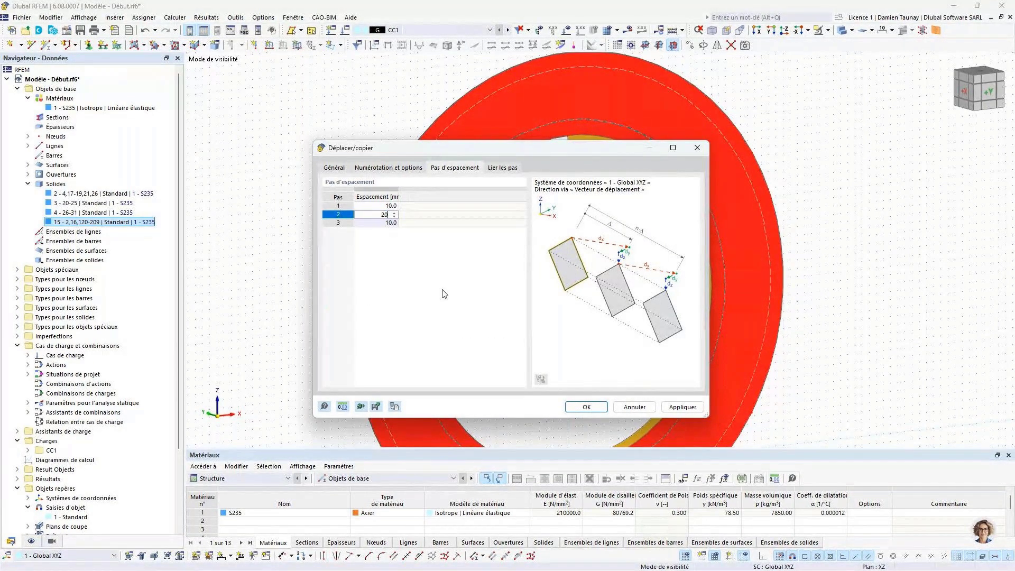
# Step: Cancel visibility mode to assign solid 2 as the template for connecting the copied surfaces with solids, and create the copies
pyautogui.click(502, 167)
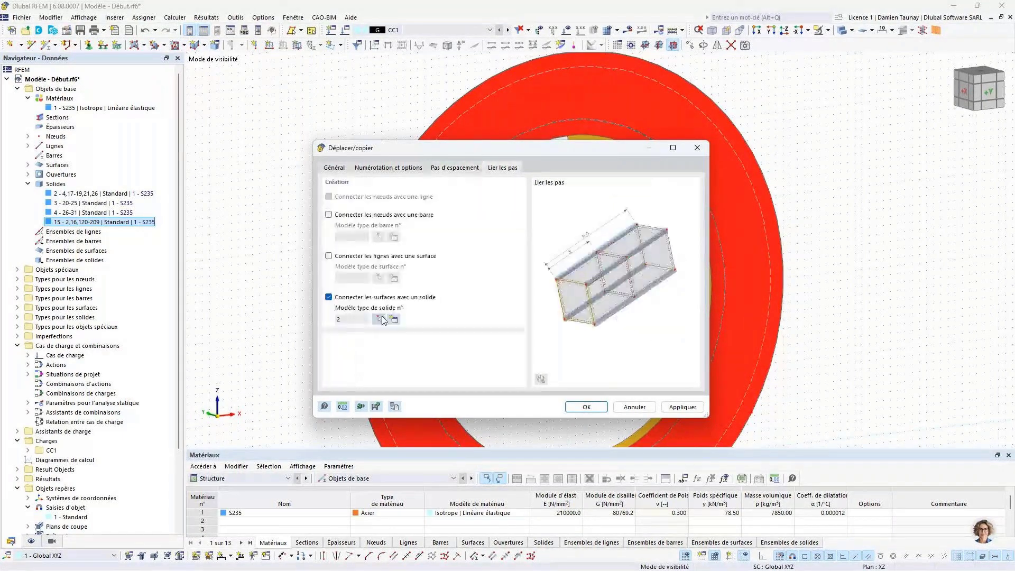
pyautogui.click(378, 319)
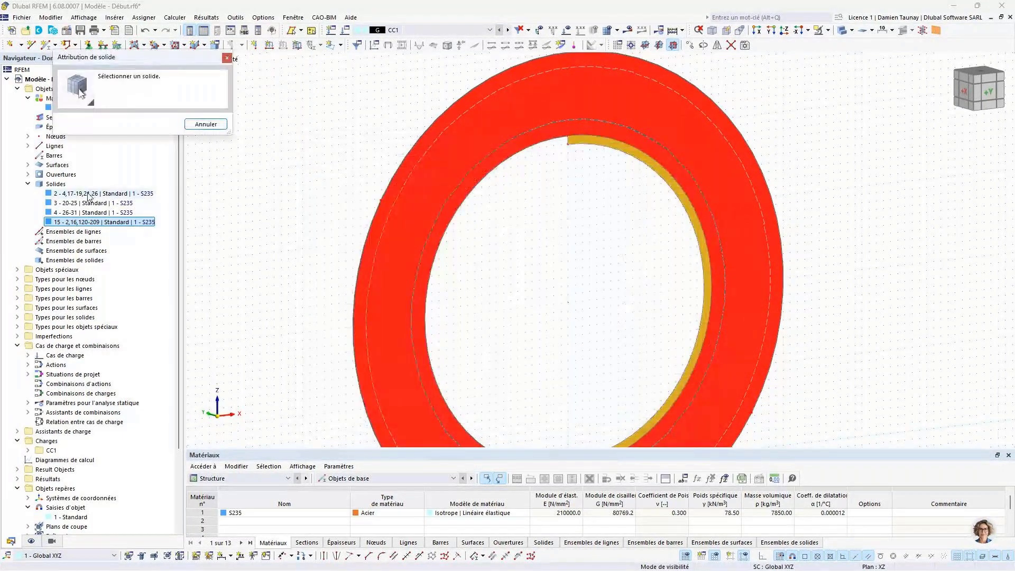
pyautogui.click(88, 194)
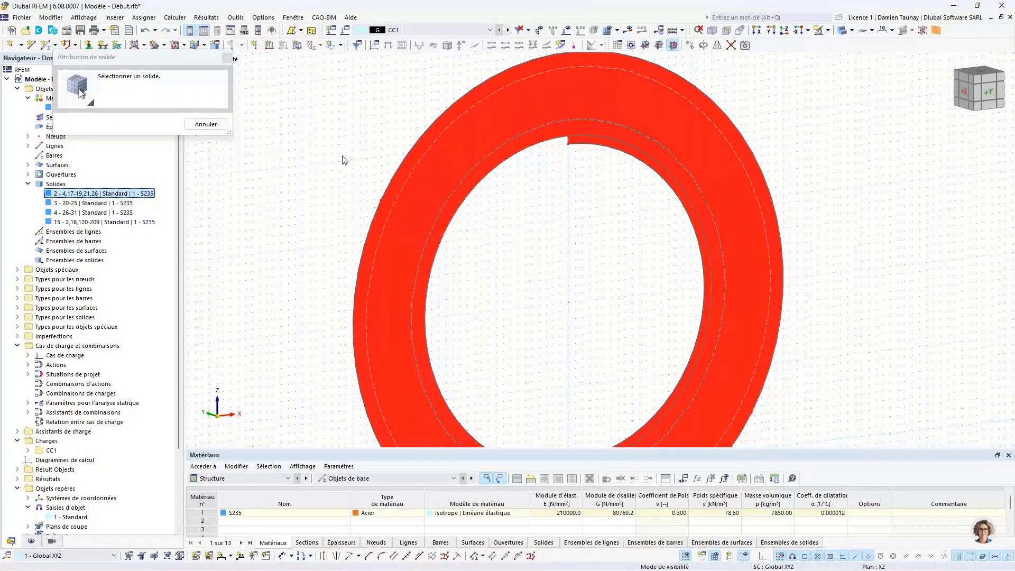
pyautogui.scroll(-2, 434, 151)
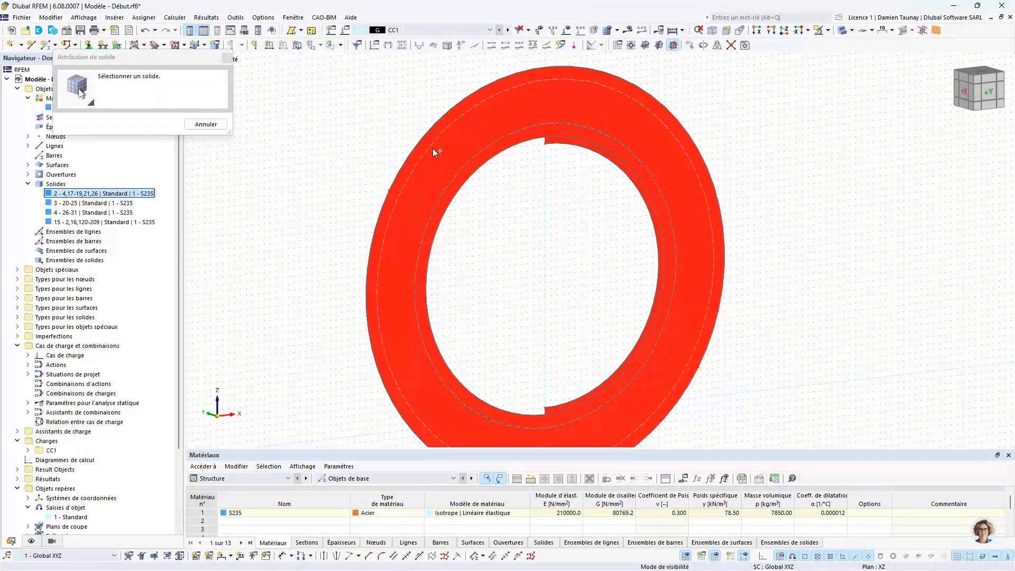
pyautogui.scroll(-2, 432, 152)
pyautogui.click(827, 30)
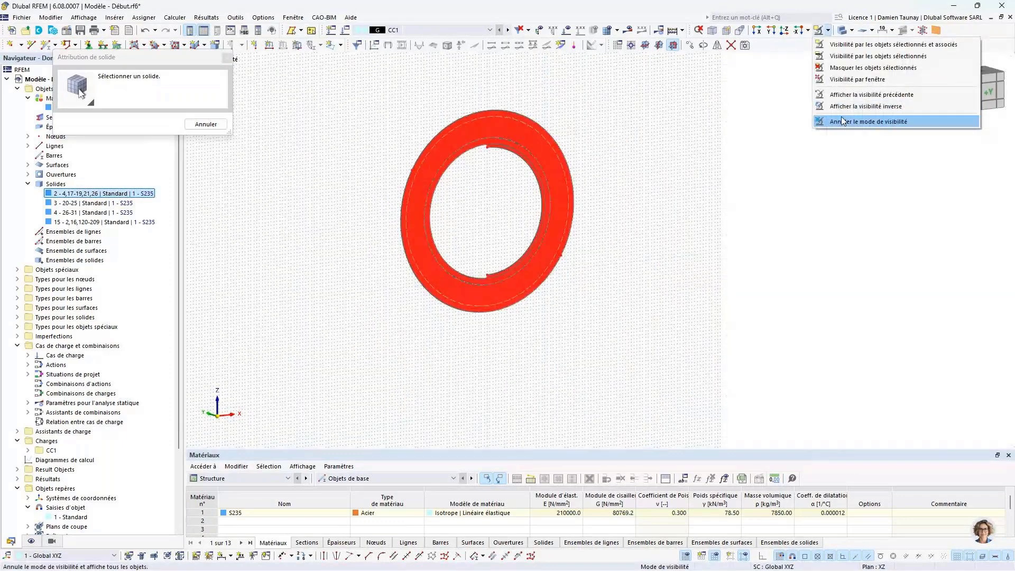
pyautogui.click(842, 121)
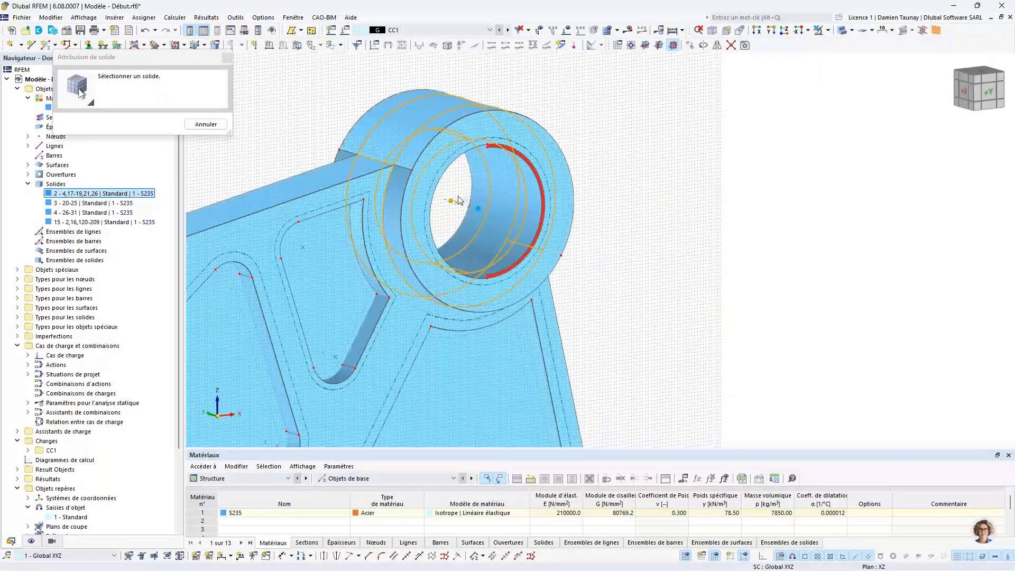
pyautogui.click(465, 381)
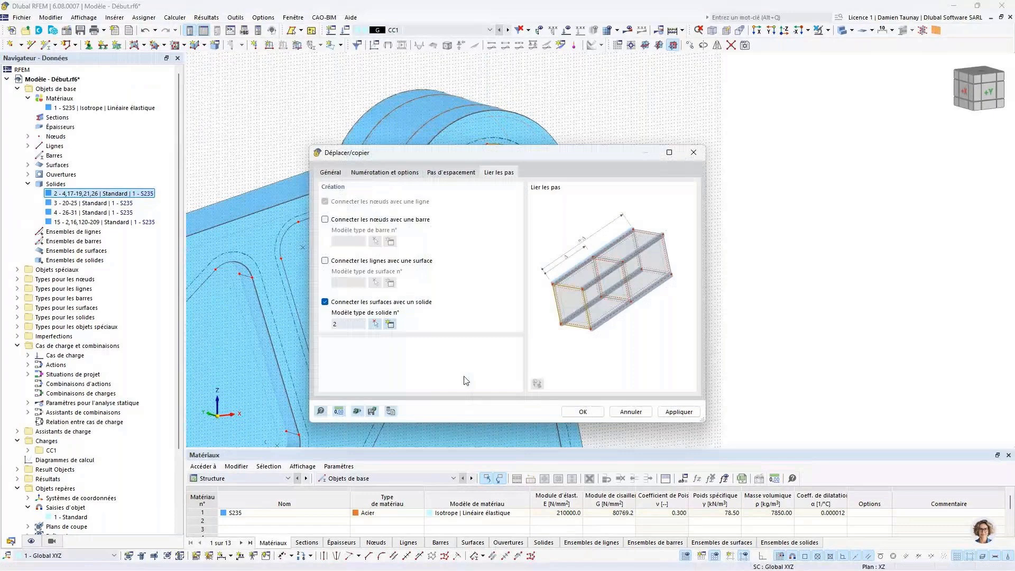
pyautogui.click(582, 412)
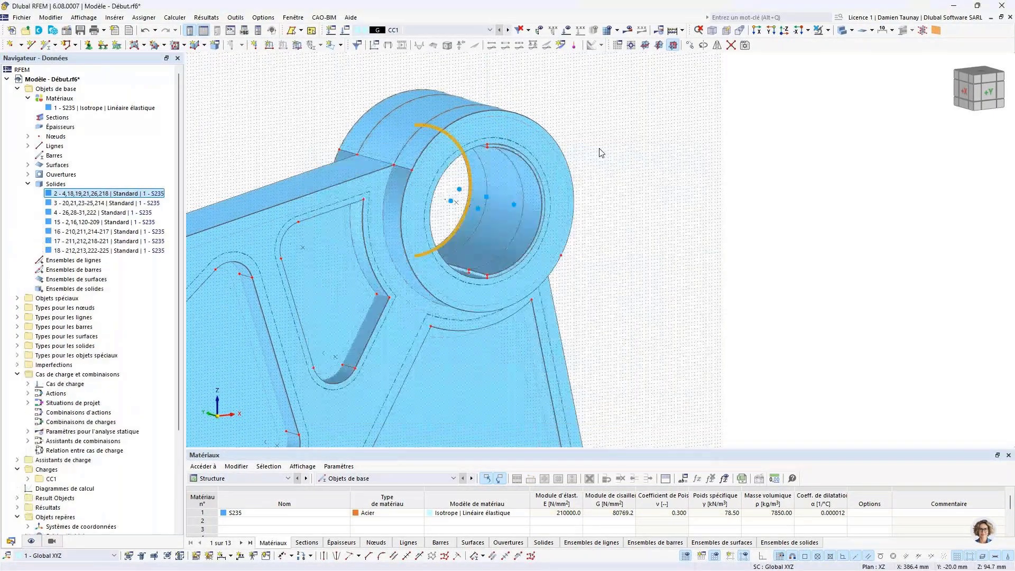
# Step: Mirror a copy of half-ring solids 16 to 18 about the YZ plane through node 59 at the bottom of the bore
pyautogui.moveTo(56, 230); pyautogui.dragTo(112, 261)
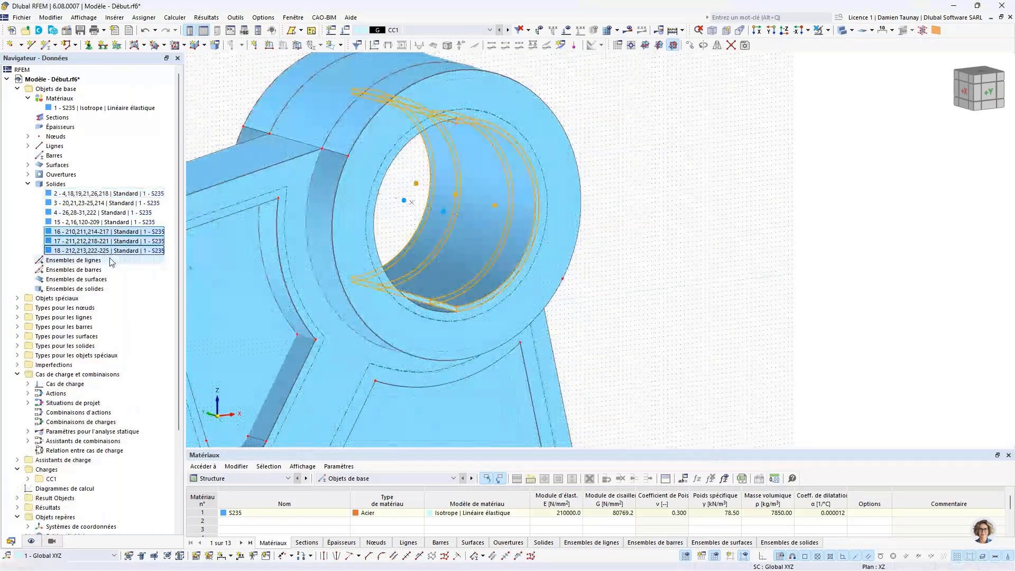
pyautogui.press('F7')
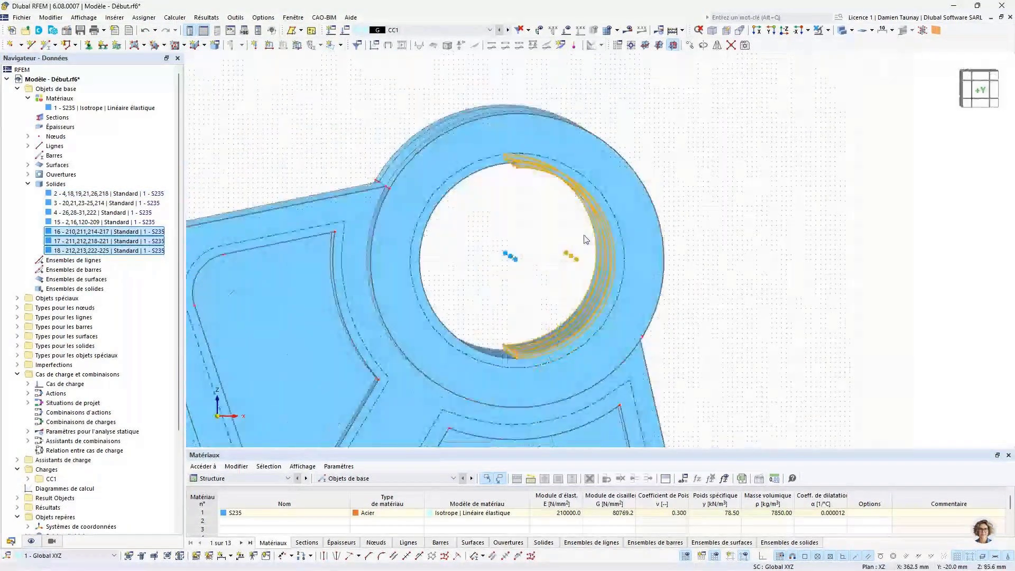
pyautogui.click(716, 46)
pyautogui.click(377, 349)
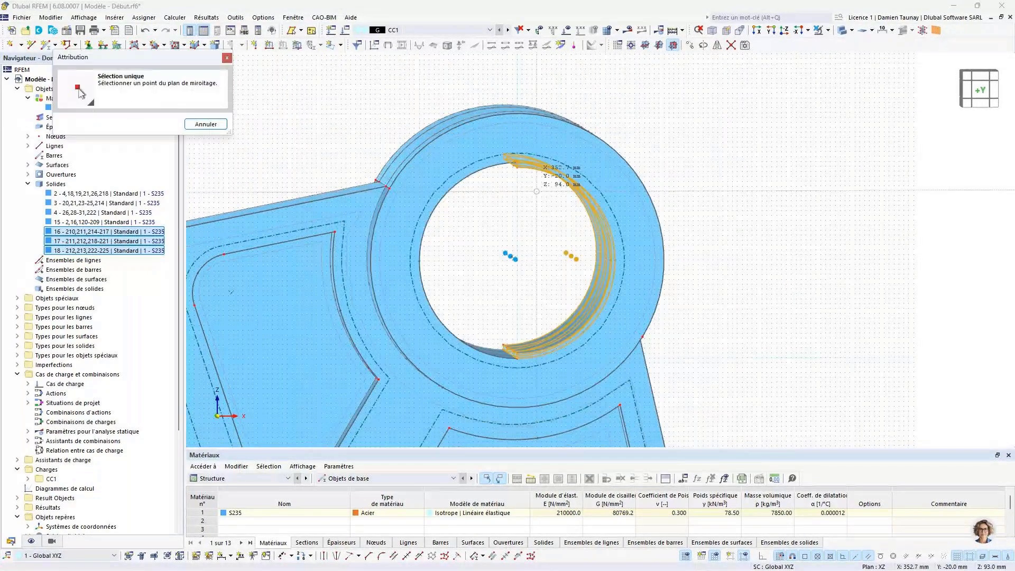
pyautogui.scroll(5, 537, 192)
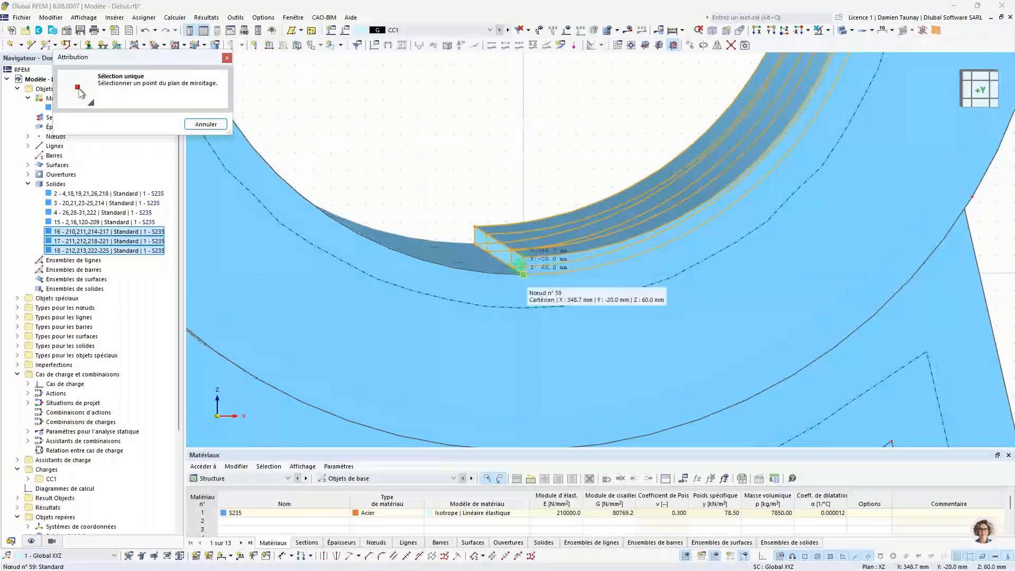
pyautogui.click(523, 274)
pyautogui.click(427, 273)
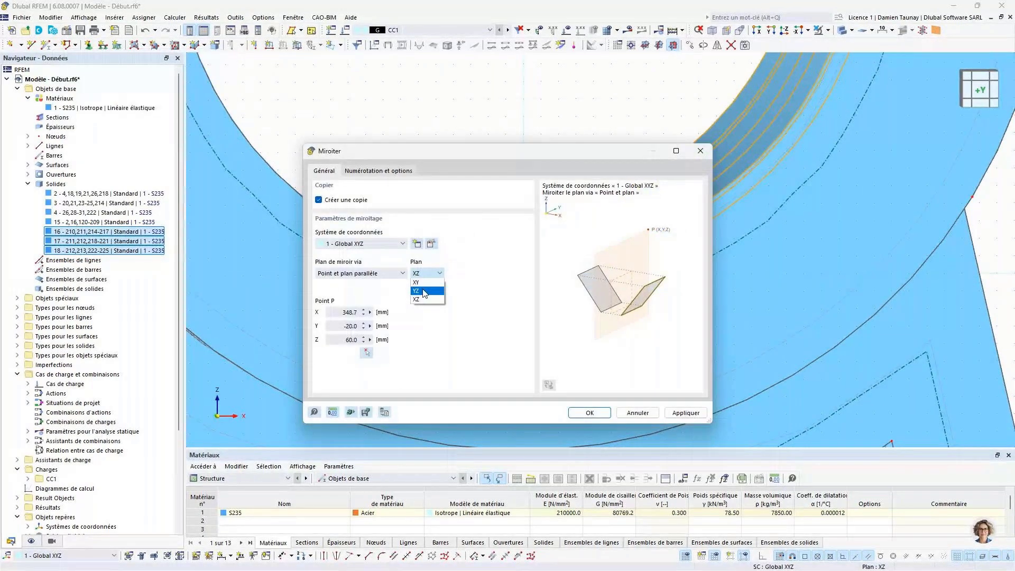
pyautogui.click(424, 291)
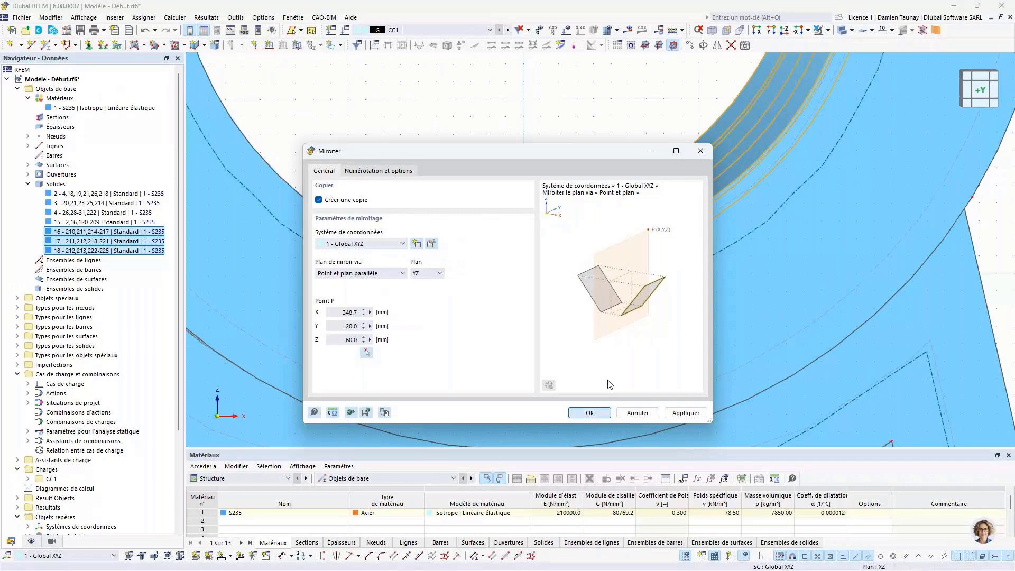
pyautogui.click(589, 412)
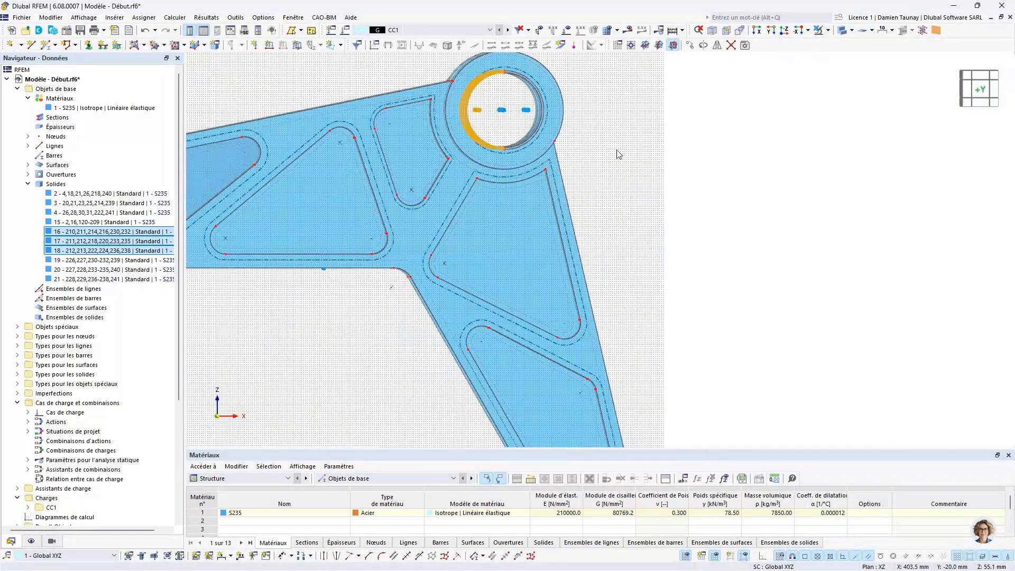
# Step: Change the solid type of all six half-ring solids, 16 to 21, to Contact
pyautogui.scroll(5, 453, 202)
pyautogui.keyDown('ctrl'); pyautogui.moveTo(453, 201); pyautogui.dragTo(443, 218, button='middle'); pyautogui.keyUp('ctrl')
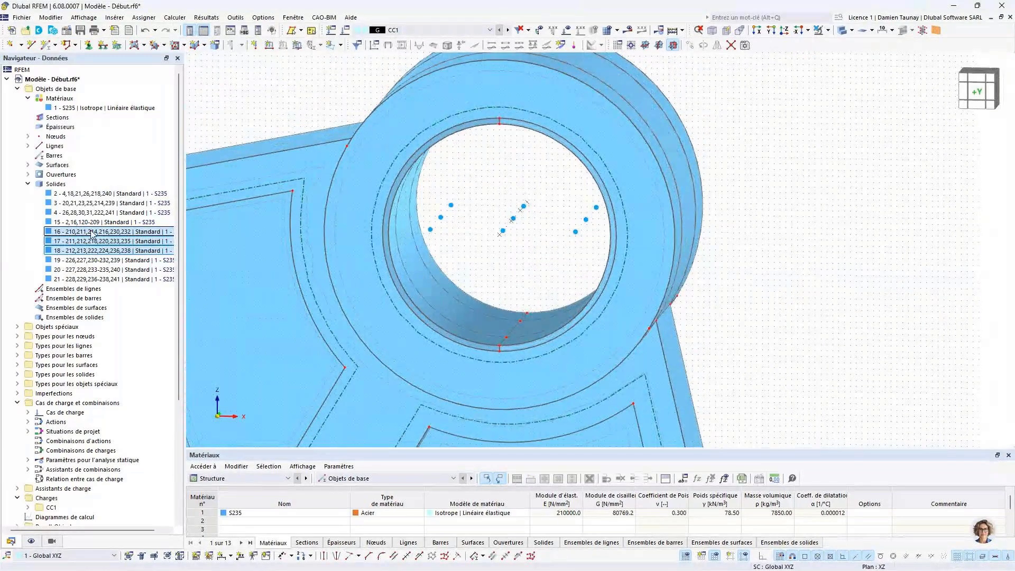
pyautogui.keyDown('shift'); pyautogui.click(105, 279); pyautogui.keyUp('shift')
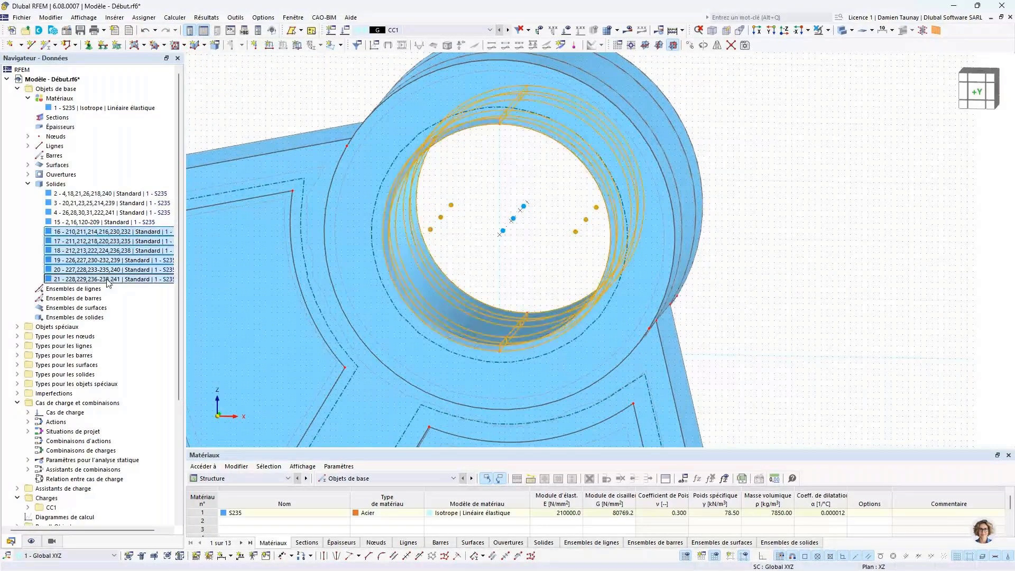
pyautogui.rightClick(107, 280)
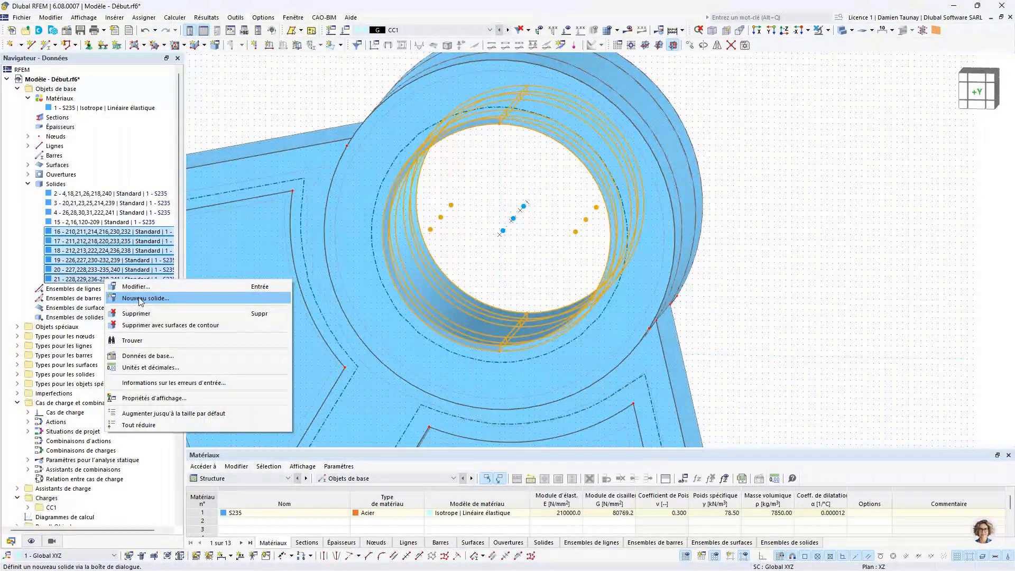
pyautogui.click(143, 289)
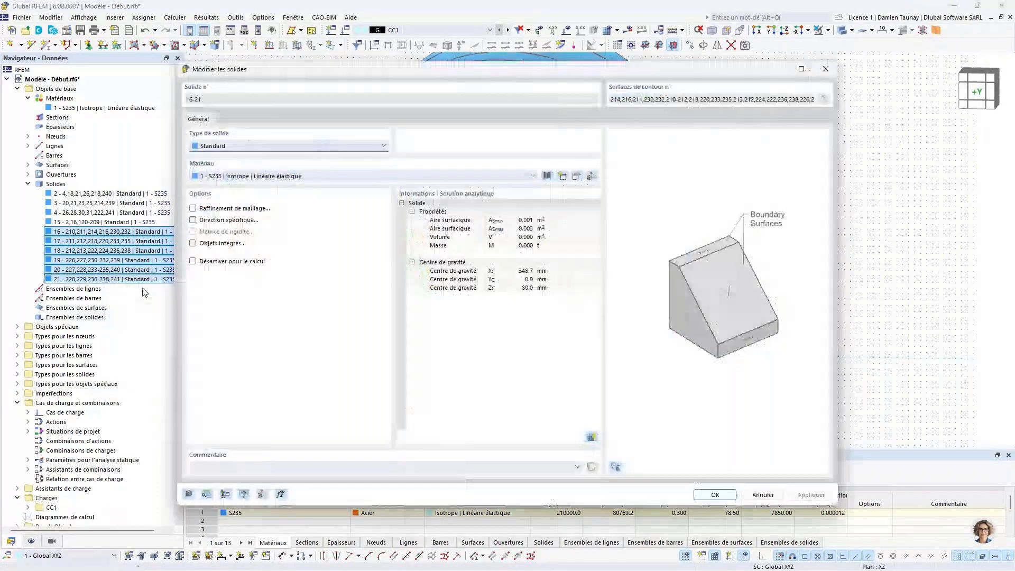
pyautogui.click(288, 146)
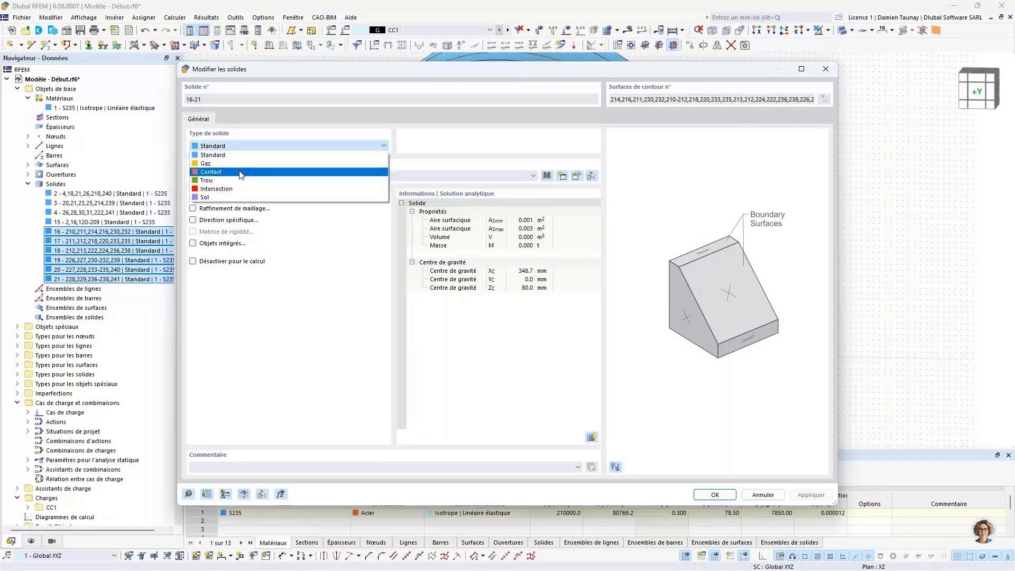
pyautogui.click(267, 170)
pyautogui.click(715, 495)
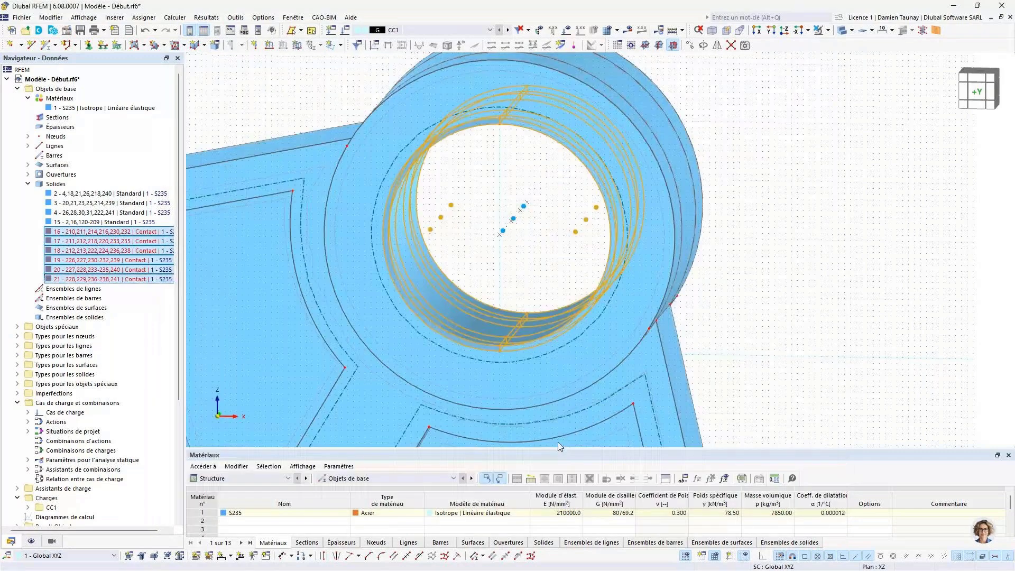
# Step: Set up a copy of the bore's inner circular edge displaced -60 mm along Y, without different step spacings
pyautogui.scroll(-2, 486, 279)
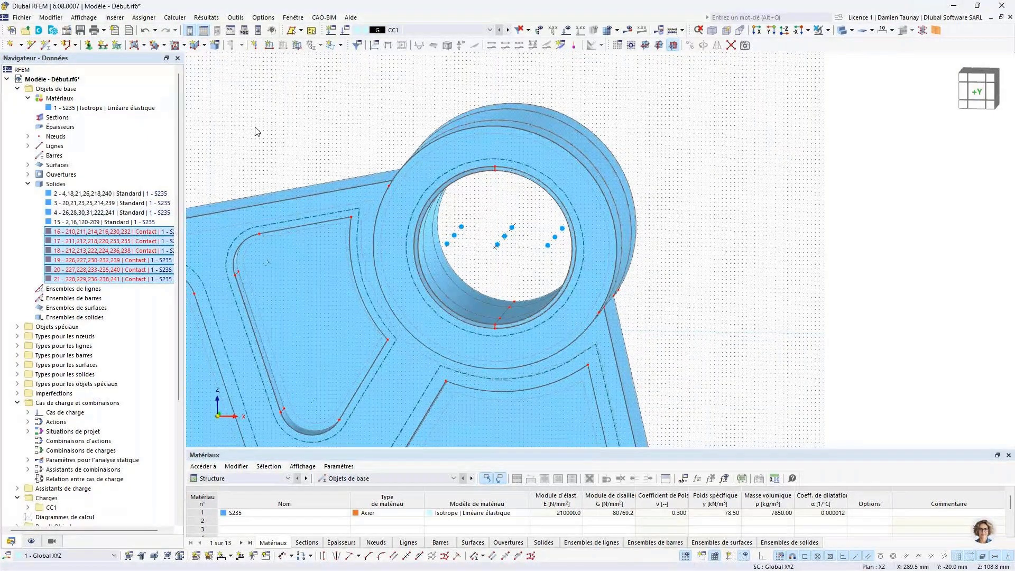
pyautogui.scroll(-5, 522, 266)
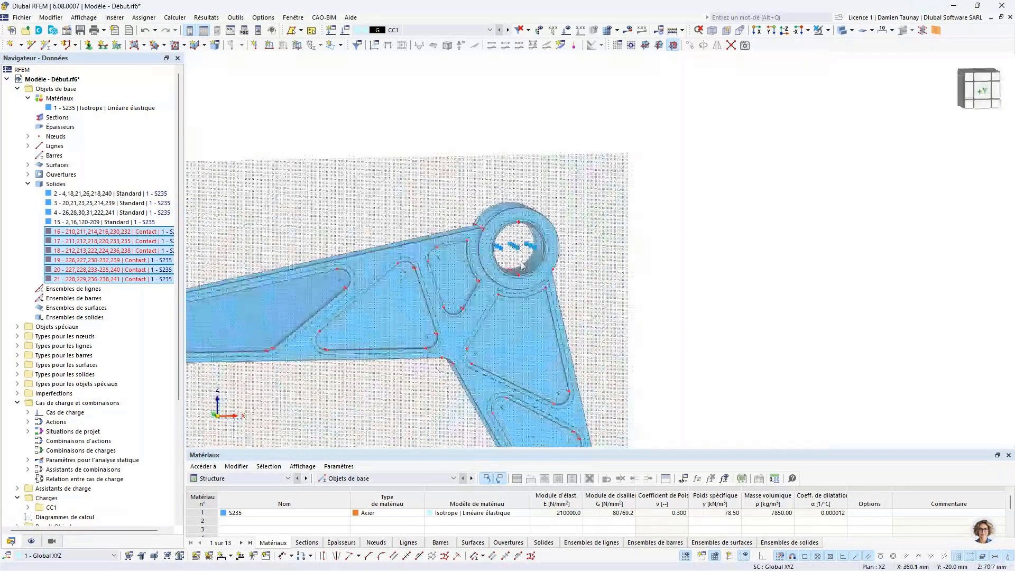
pyautogui.keyDown('ctrl'); pyautogui.moveTo(521, 266); pyautogui.dragTo(550, 248, button='middle'); pyautogui.keyUp('ctrl')
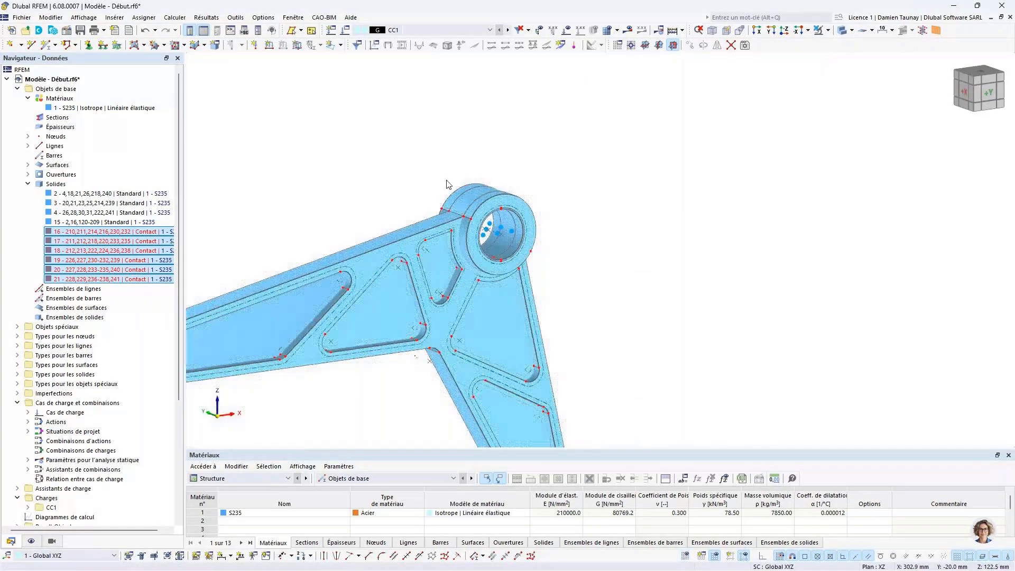
pyautogui.scroll(5, 495, 241)
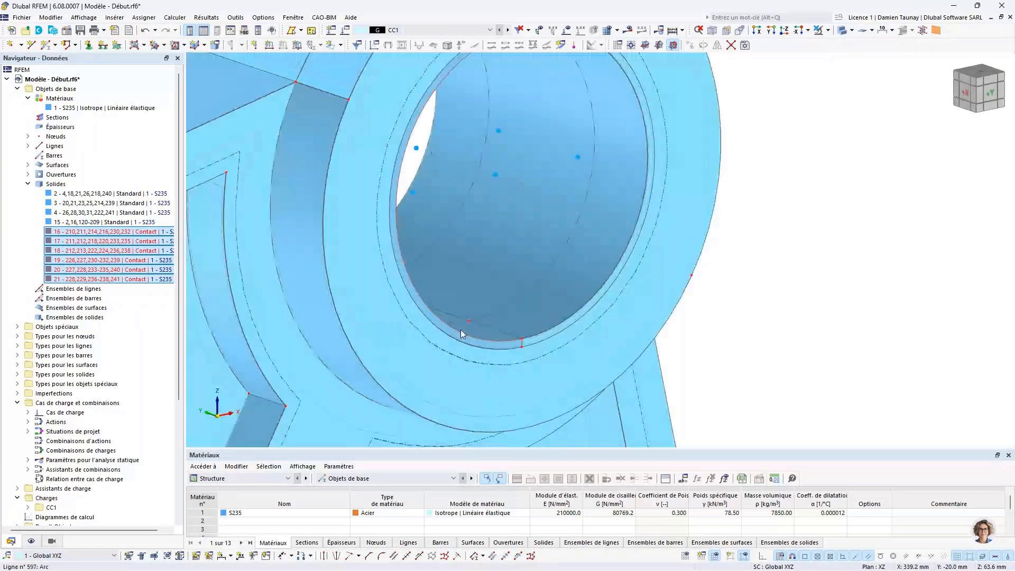
pyautogui.scroll(-4, 486, 231)
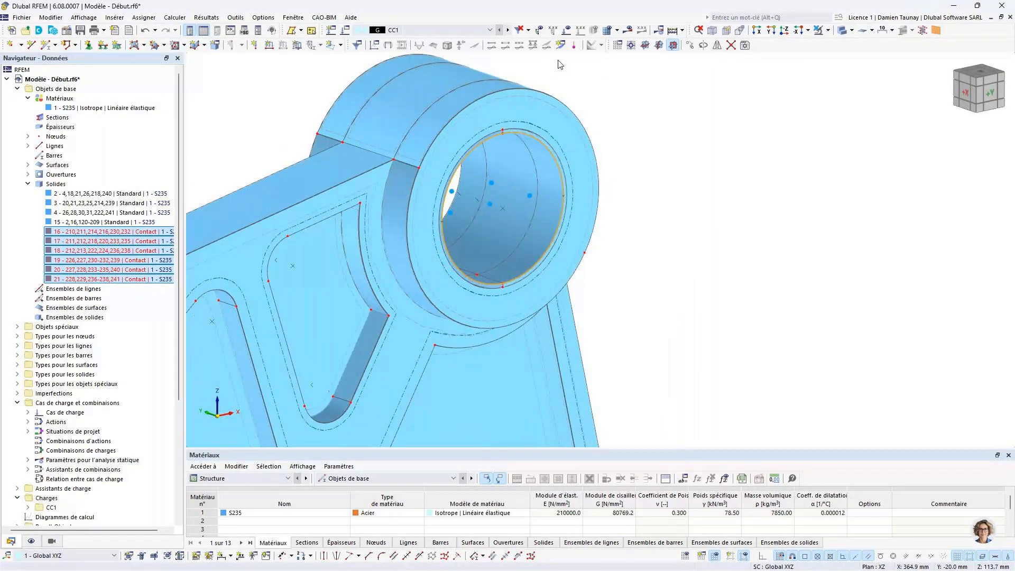
pyautogui.hotkey('ctrl', 'm')
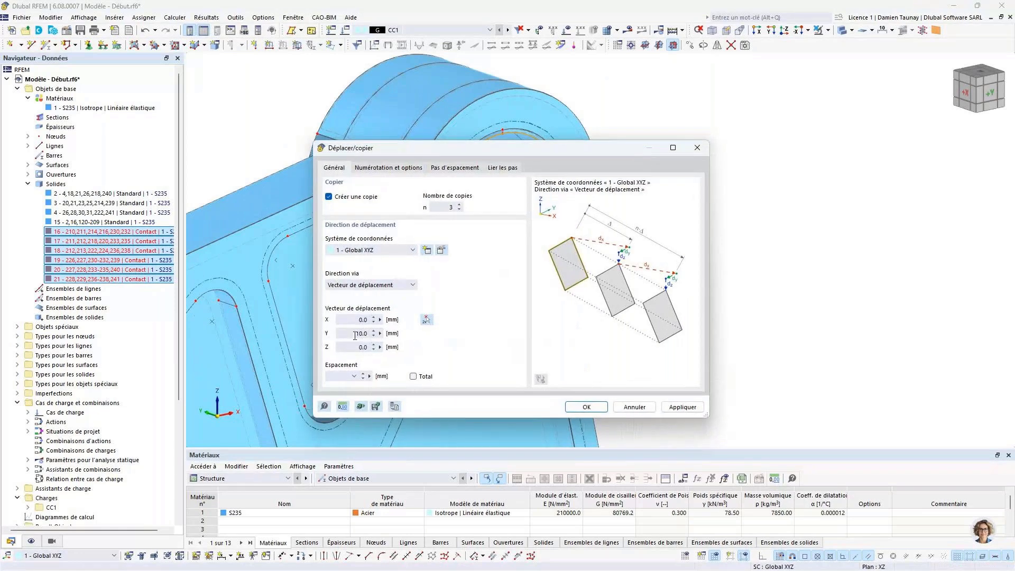
pyautogui.doubleClick(354, 333)
pyautogui.write('-60')
pyautogui.click(388, 167)
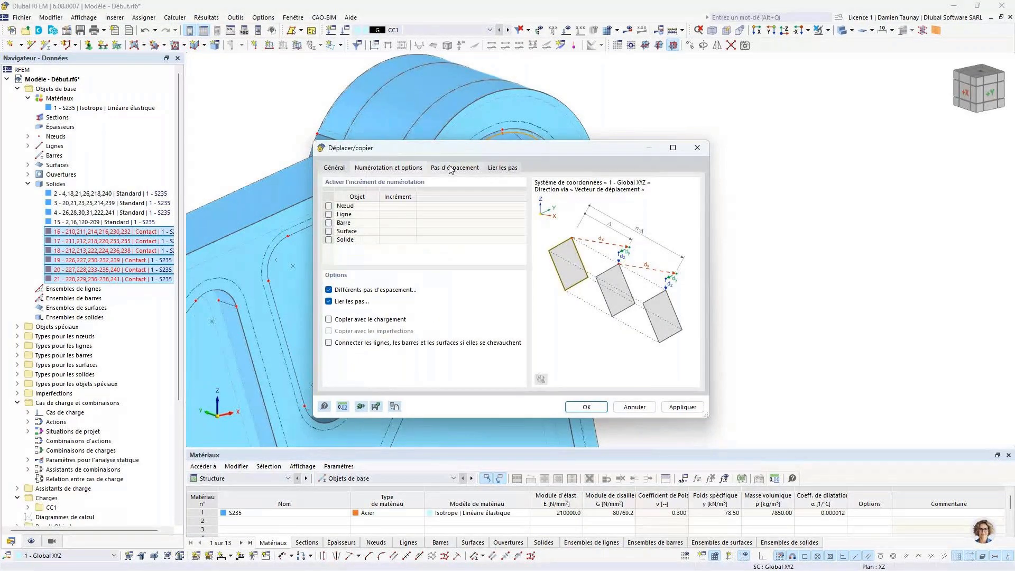
pyautogui.click(339, 290)
pyautogui.click(445, 168)
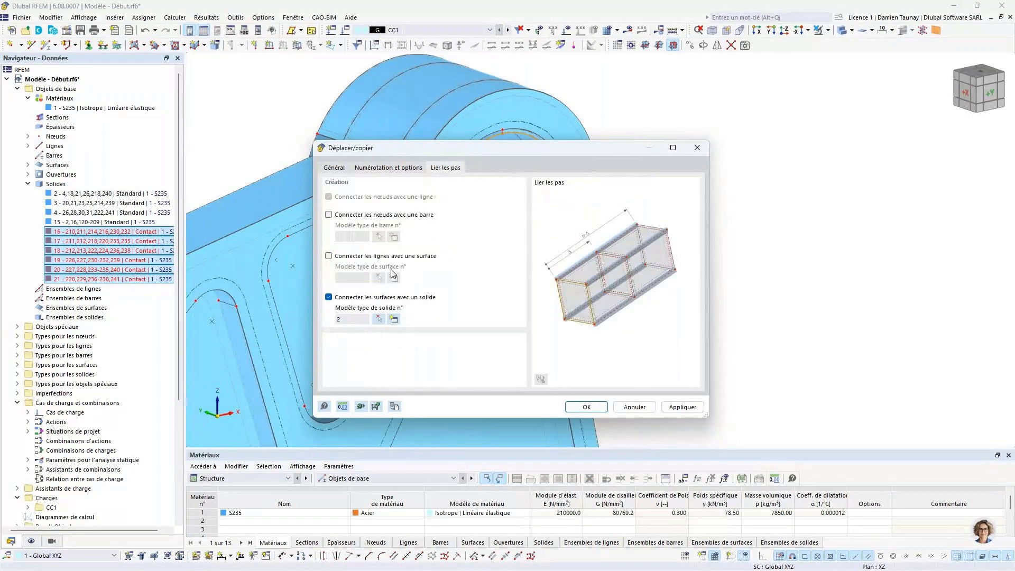
# Step: Connect the copied edge lines with surfaces instead of solids, assign a template surface, and create the copies
pyautogui.click(329, 298)
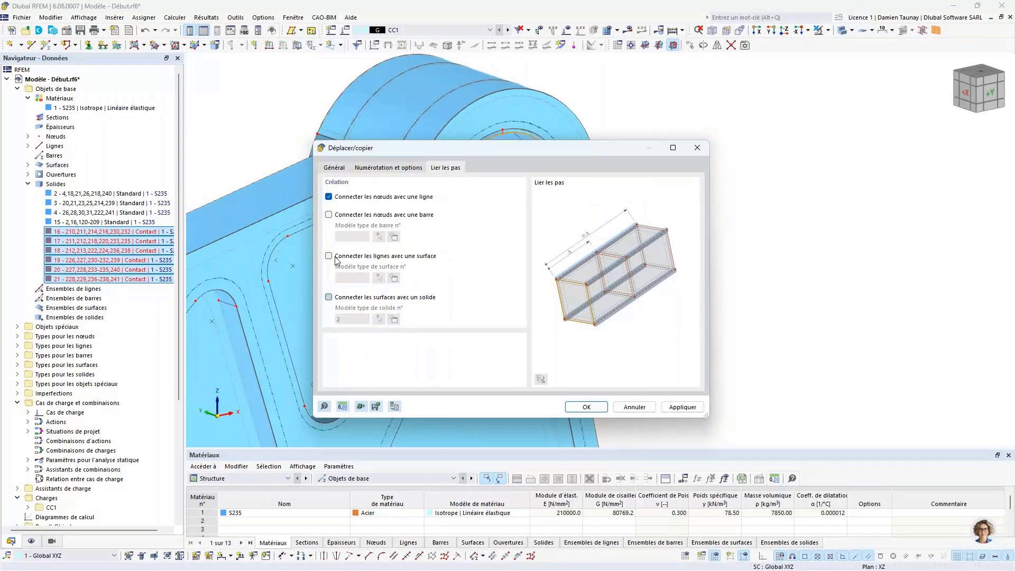
pyautogui.click(337, 258)
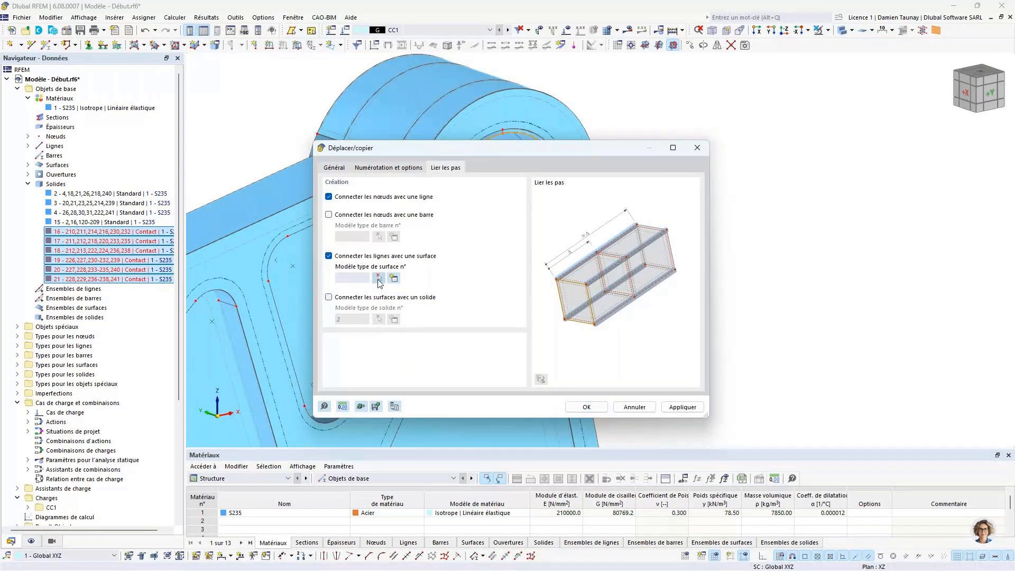
pyautogui.click(379, 278)
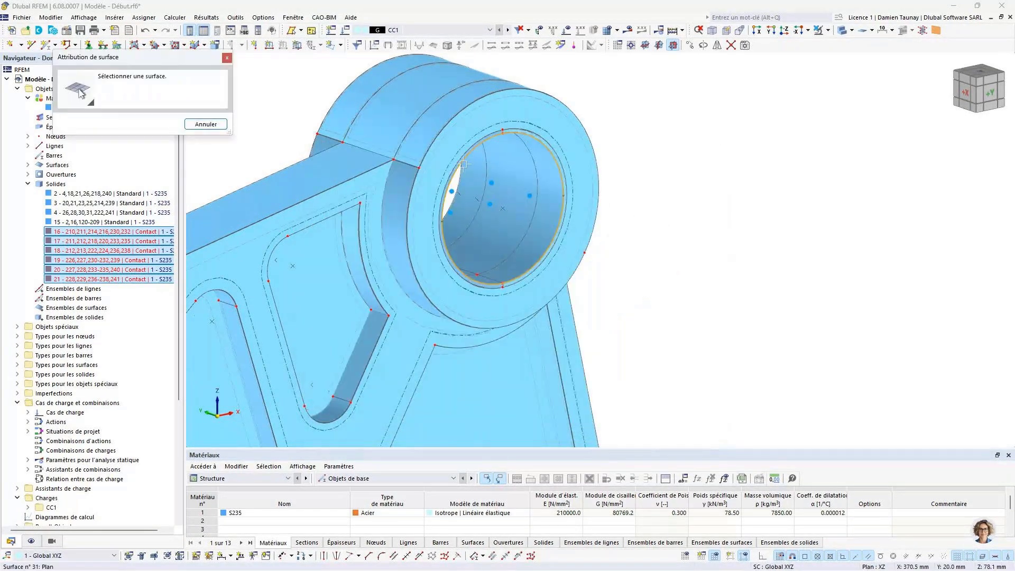
pyautogui.click(437, 141)
pyautogui.click(579, 410)
# Step: Delete the two outermost segments of the tube, keeping only the one next to the hub
pyautogui.scroll(-5, 711, 211)
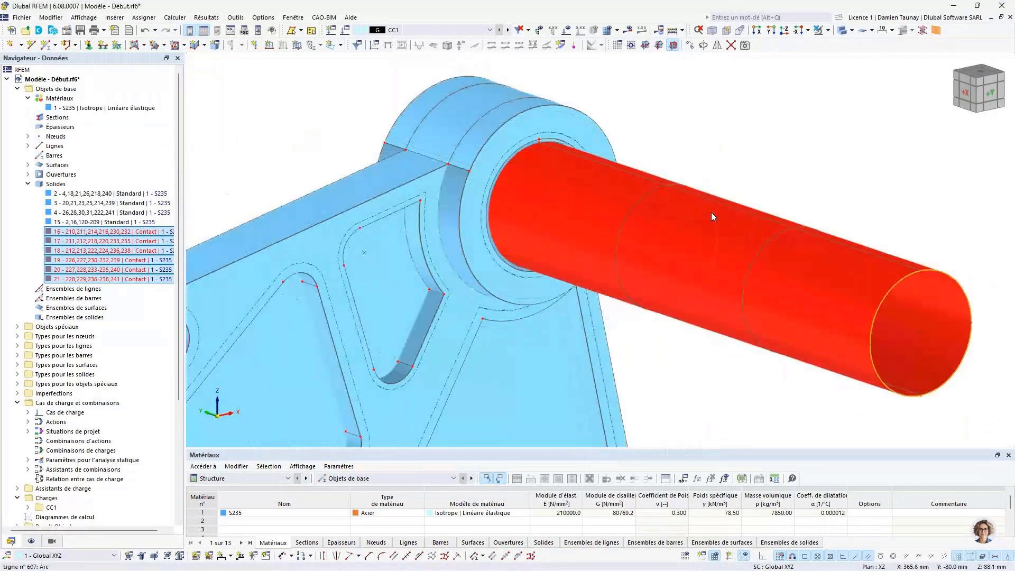
pyautogui.hotkey('ctrl', '1')
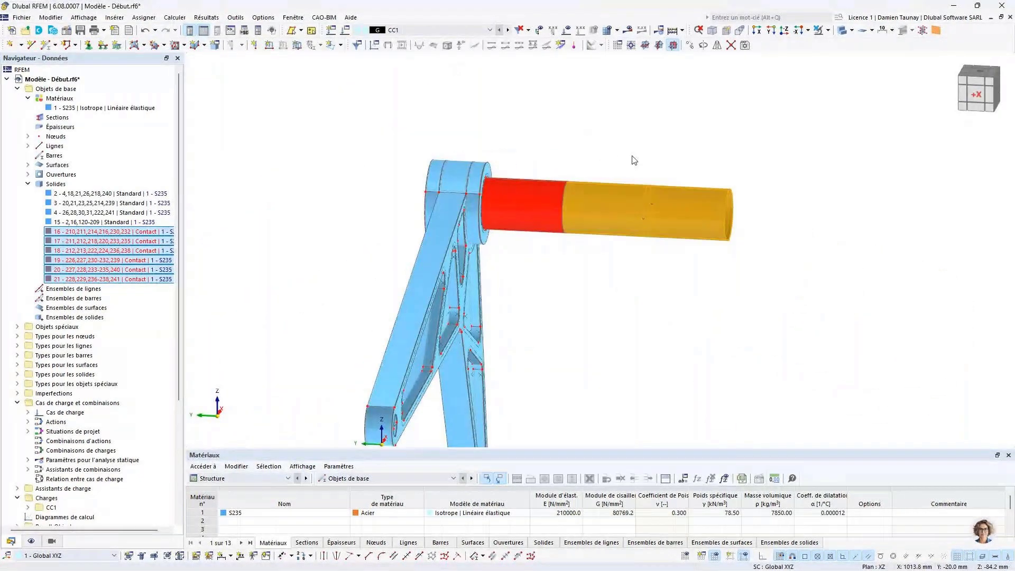
pyautogui.scroll(5, 644, 198)
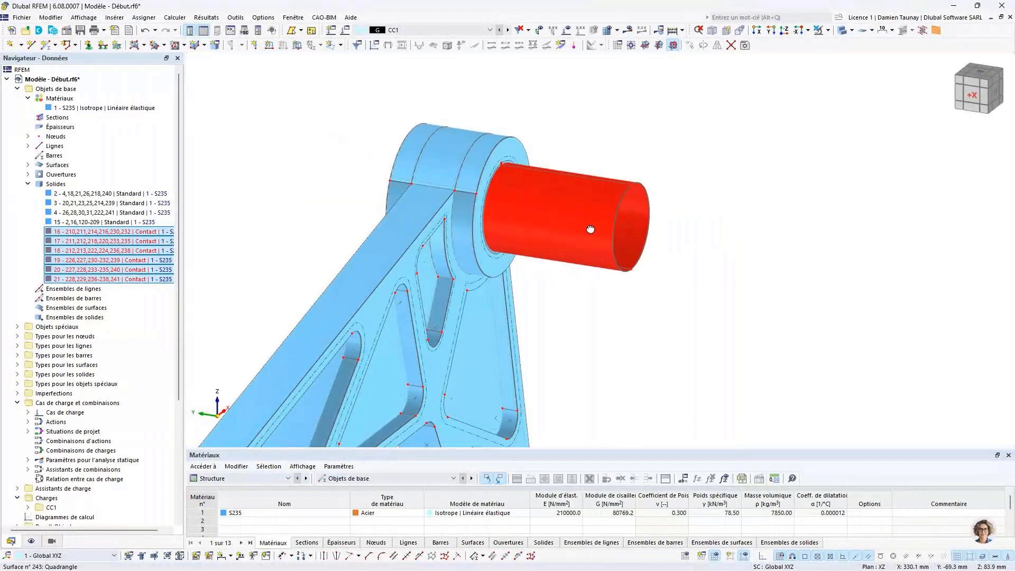
pyautogui.scroll(2, 611, 223)
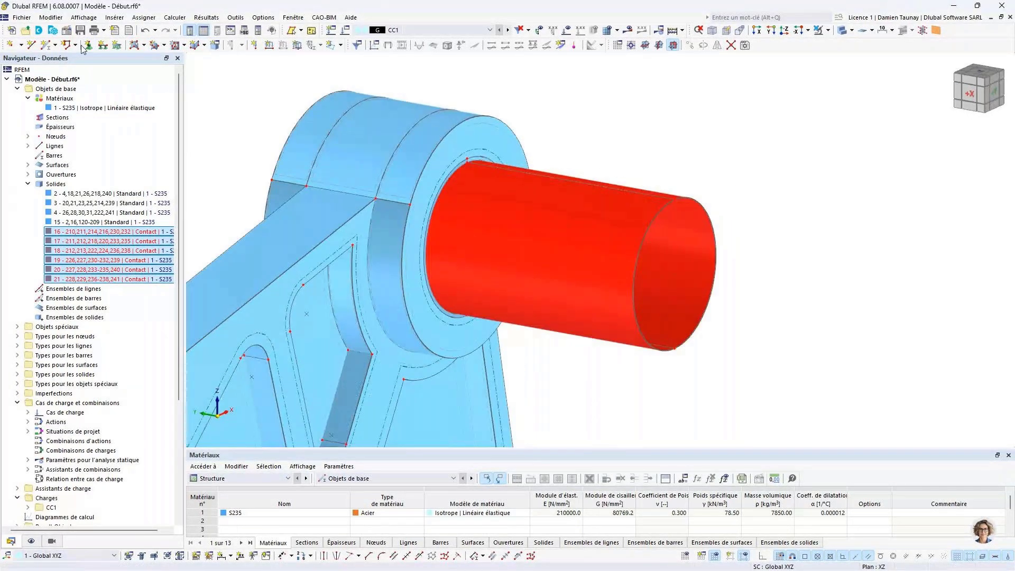
# Step: Create a plane surface with rigid stiffness closing the free circular end of the tube
pyautogui.click(136, 46)
pyautogui.click(284, 145)
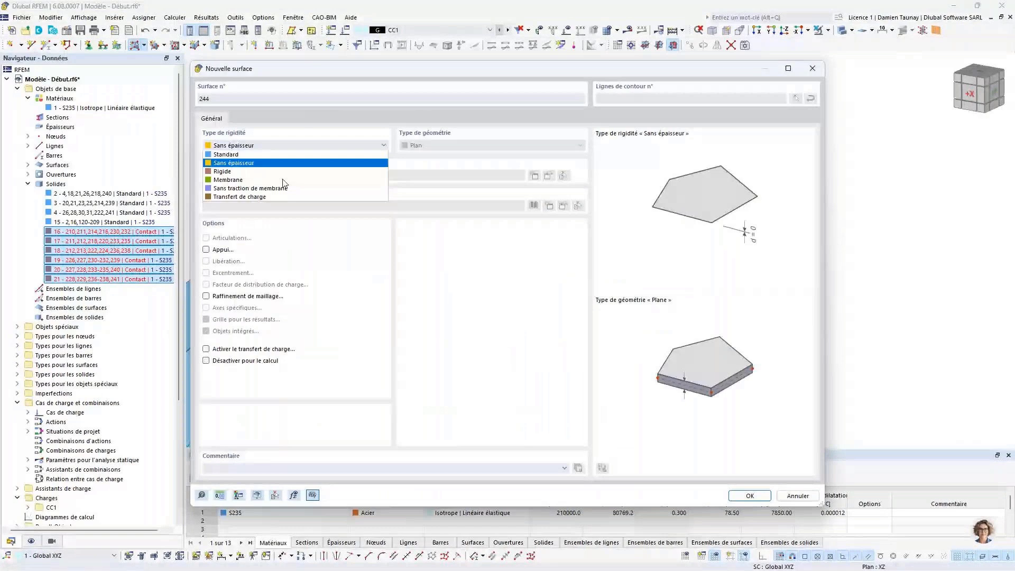
pyautogui.click(247, 197)
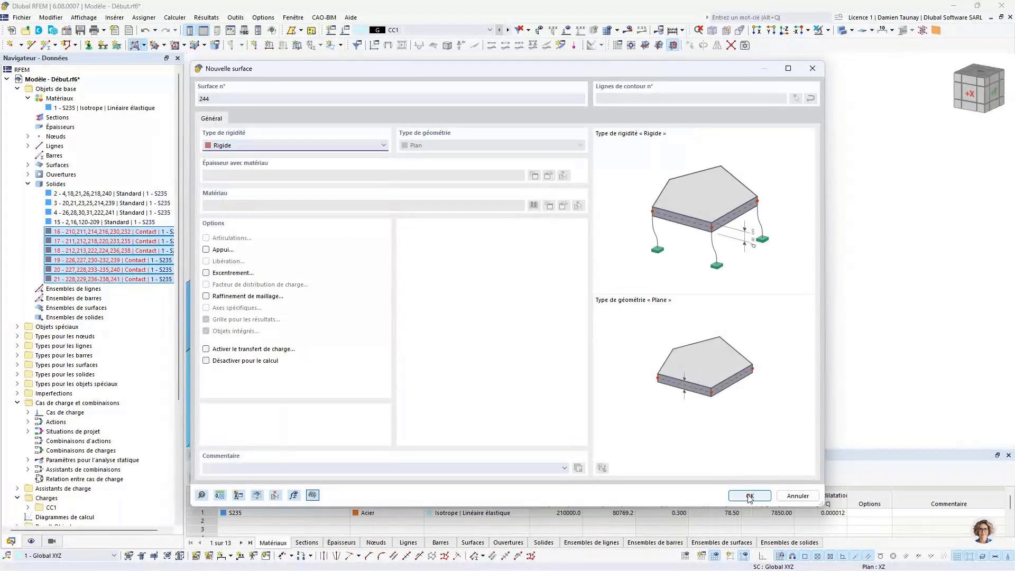
pyautogui.click(749, 495)
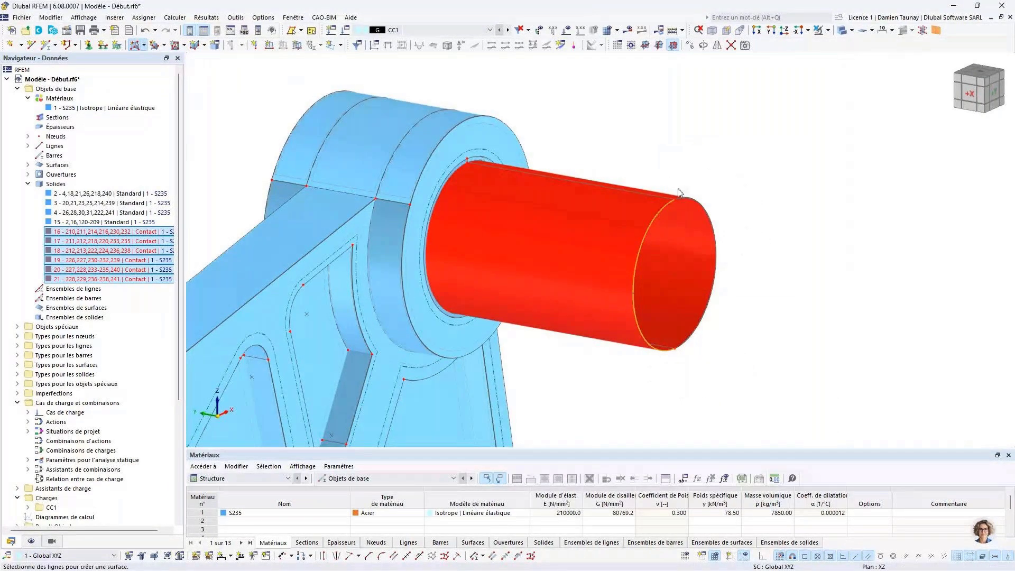
pyautogui.click(691, 210)
pyautogui.scroll(-2, 693, 301)
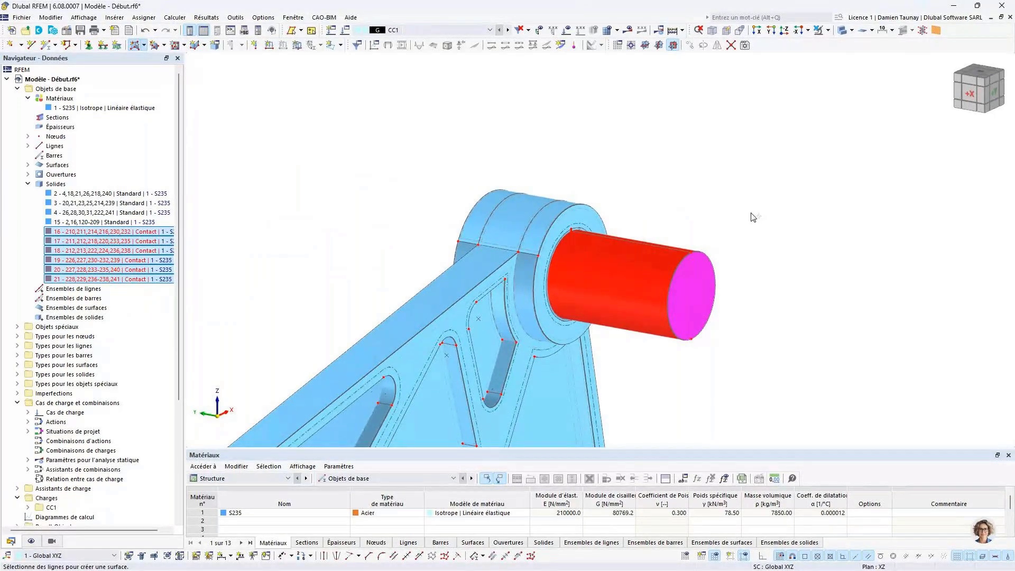
pyautogui.press('Escape')
# Step: Mirror a copy of the tube and its end surface about a parallel XZ plane through a point picked at Y = 0
pyautogui.keyDown('ctrl'); pyautogui.moveTo(723, 222); pyautogui.dragTo(680, 380, button='middle'); pyautogui.keyUp('ctrl')
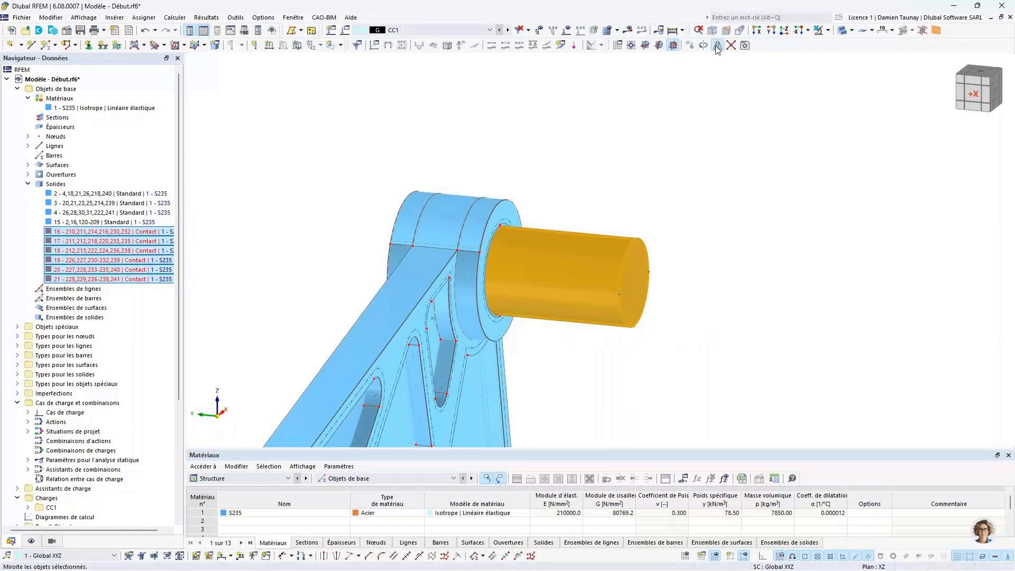
pyautogui.click(717, 46)
pyautogui.click(443, 270)
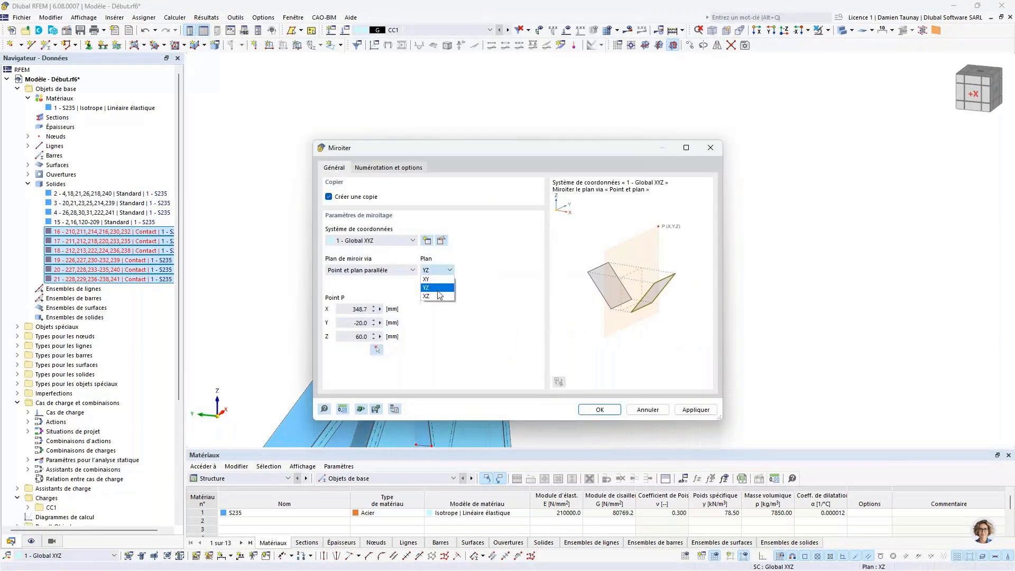
pyautogui.click(436, 288)
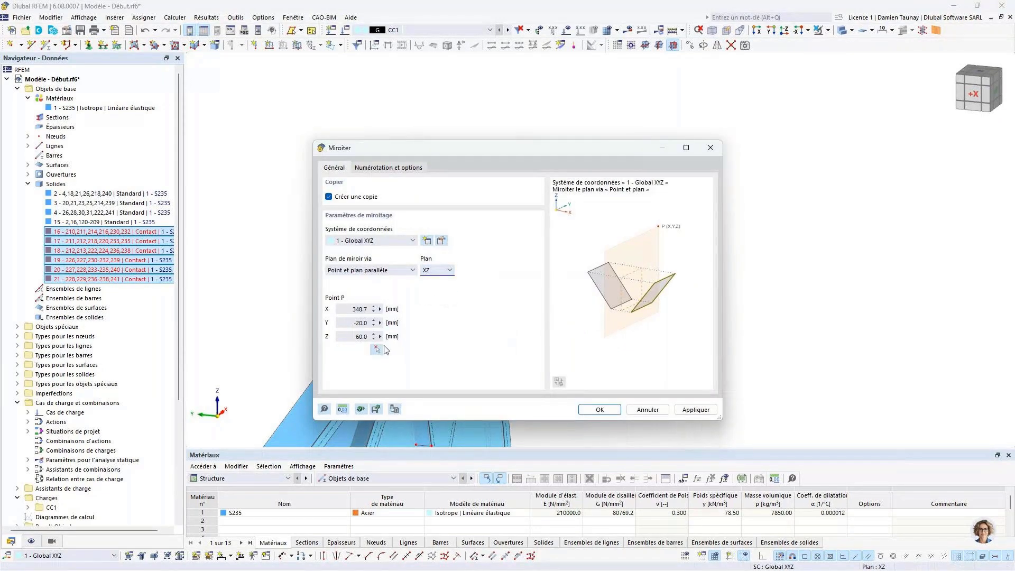
pyautogui.click(376, 349)
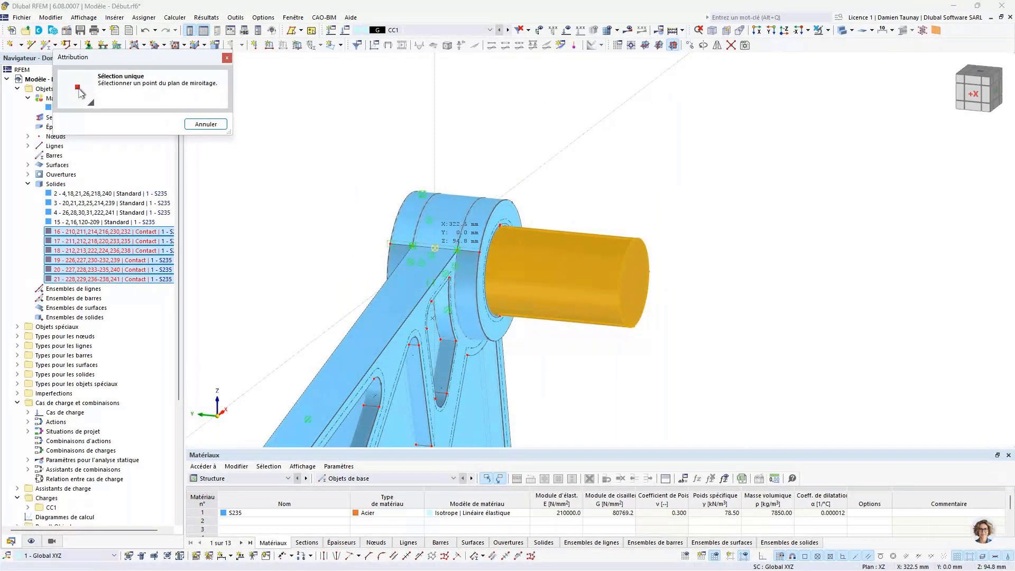
pyautogui.click(431, 256)
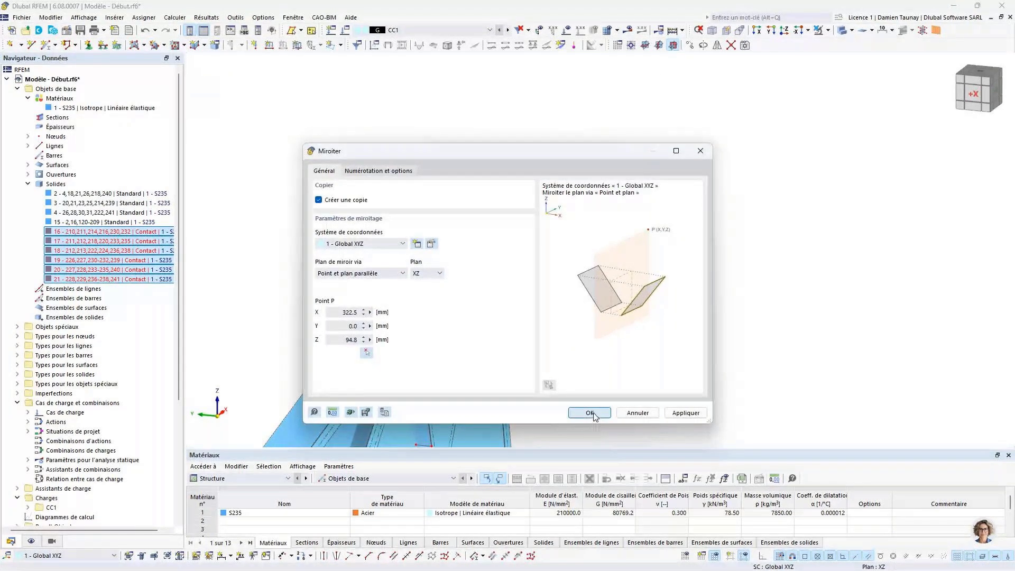
pyautogui.click(587, 413)
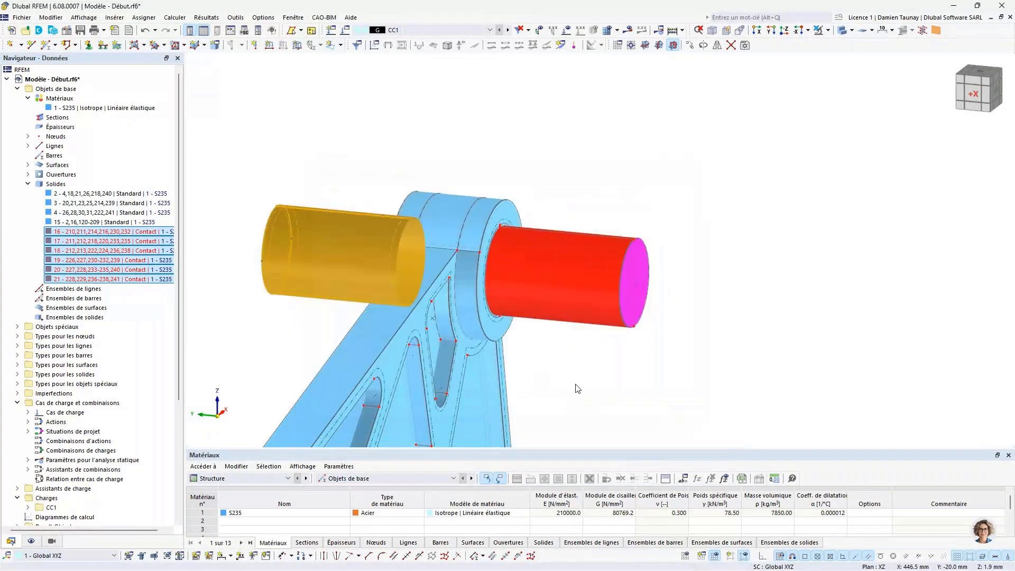
# Step: Show the model in wireframe along the Y axis and ring-select the pin surfaces, centred on the bore and out to its inner circle
pyautogui.keyDown('ctrl'); pyautogui.moveTo(602, 173); pyautogui.dragTo(539, 222, button='middle'); pyautogui.keyUp('ctrl')
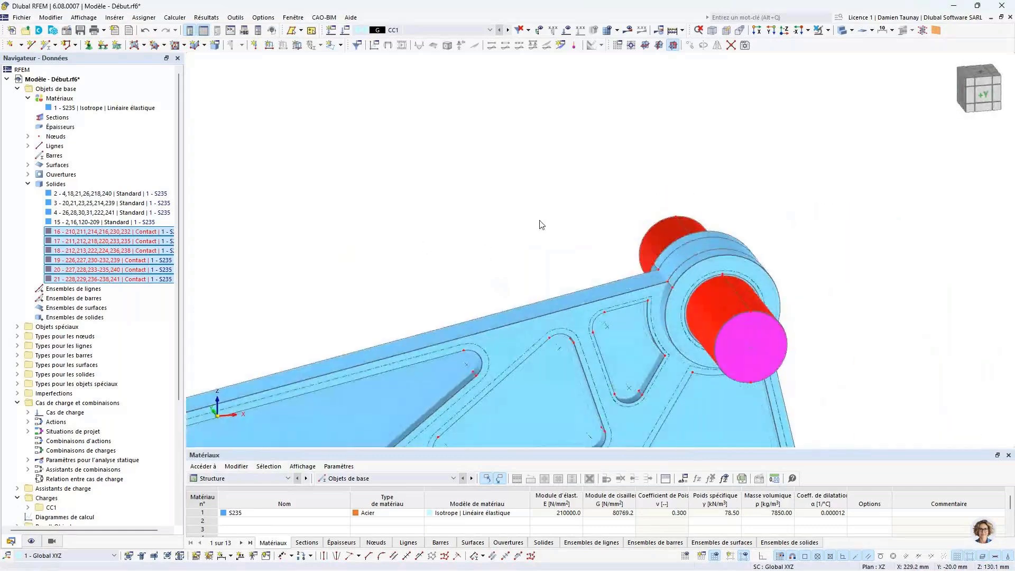
pyautogui.click(845, 31)
pyautogui.click(844, 31)
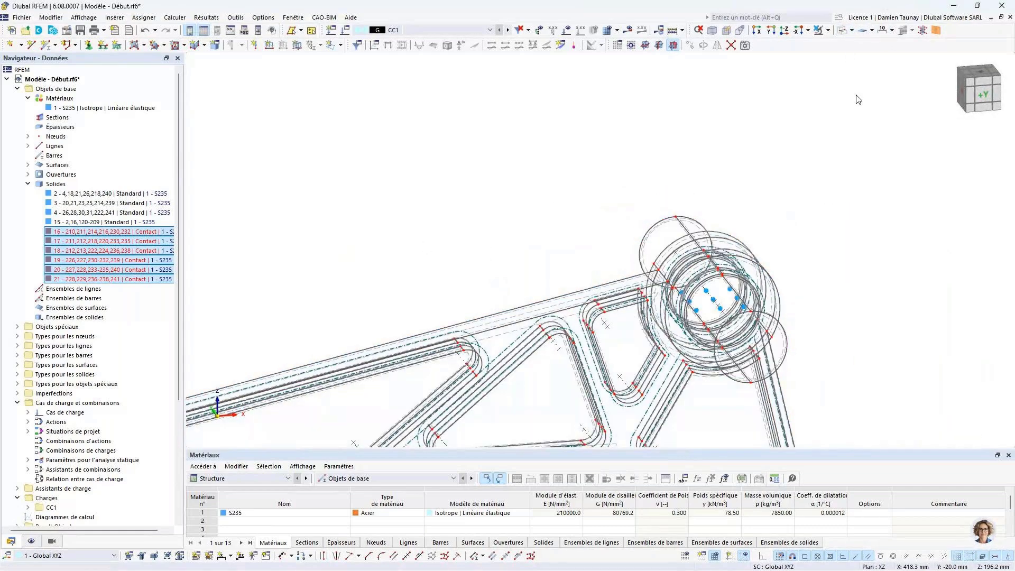
pyautogui.click(982, 94)
pyautogui.scroll(5, 663, 180)
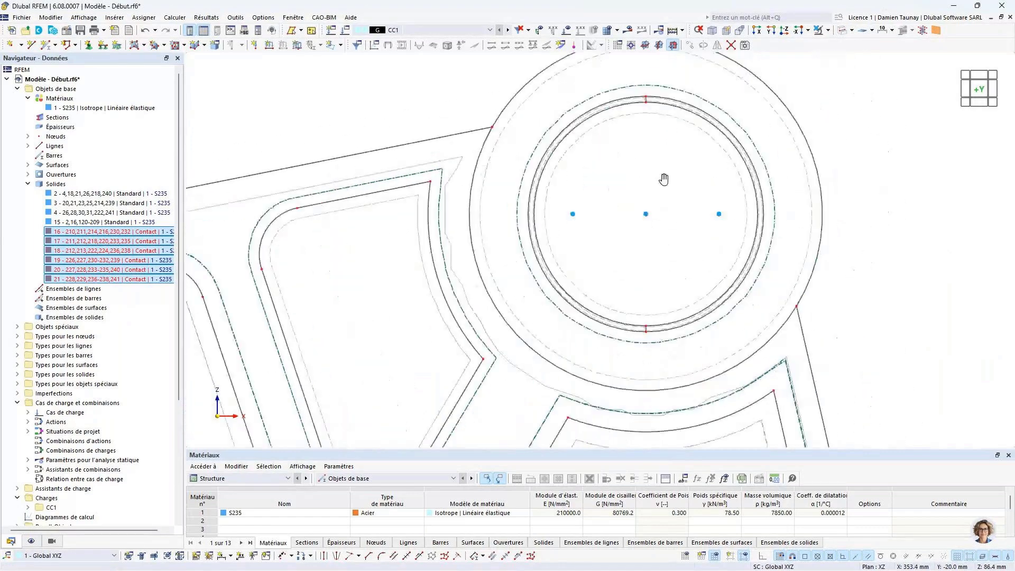
pyautogui.moveTo(663, 180); pyautogui.dragTo(571, 198, button='middle')
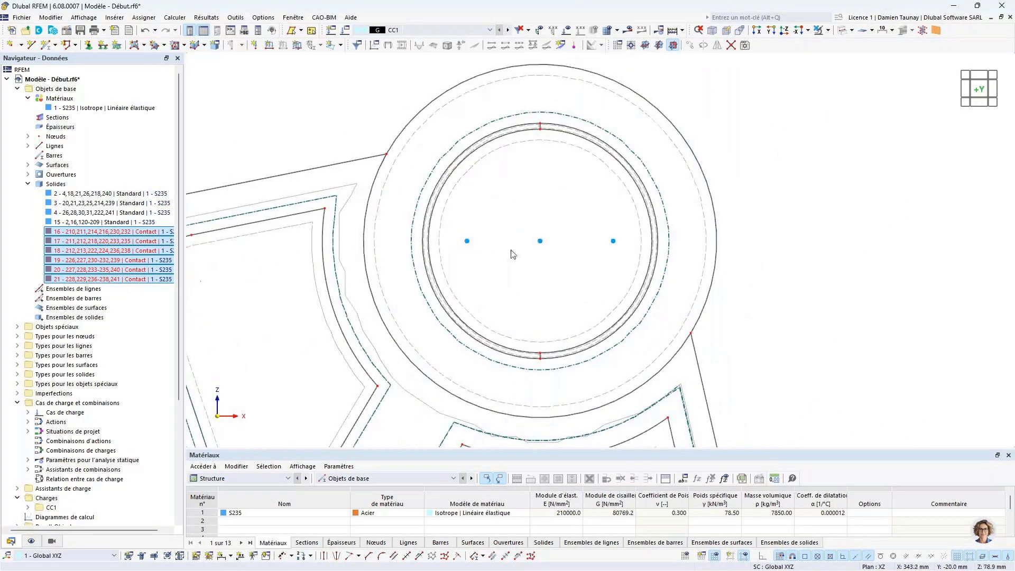
pyautogui.scroll(2, 548, 248)
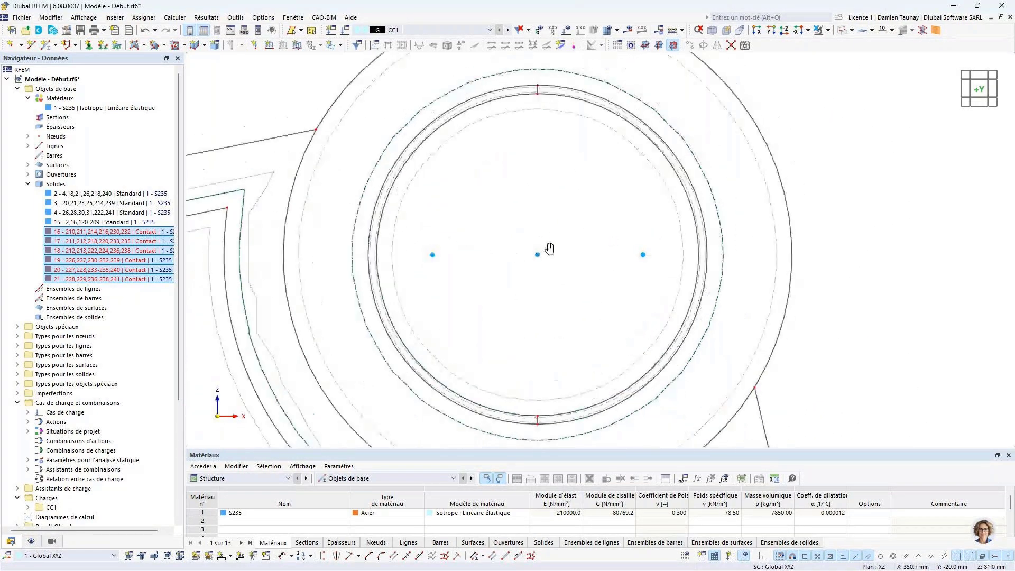
pyautogui.click(302, 31)
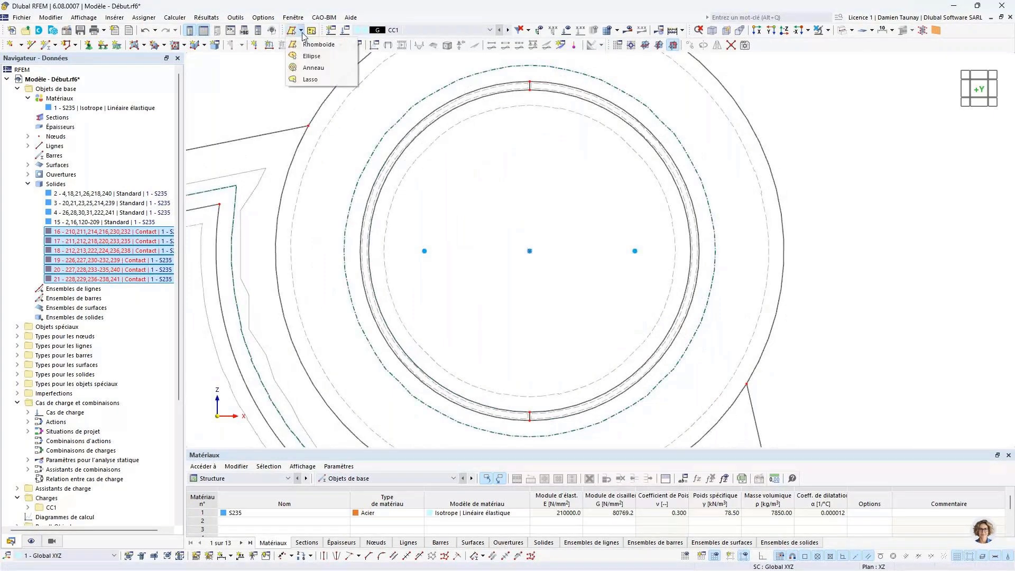
pyautogui.click(313, 68)
pyautogui.click(530, 252)
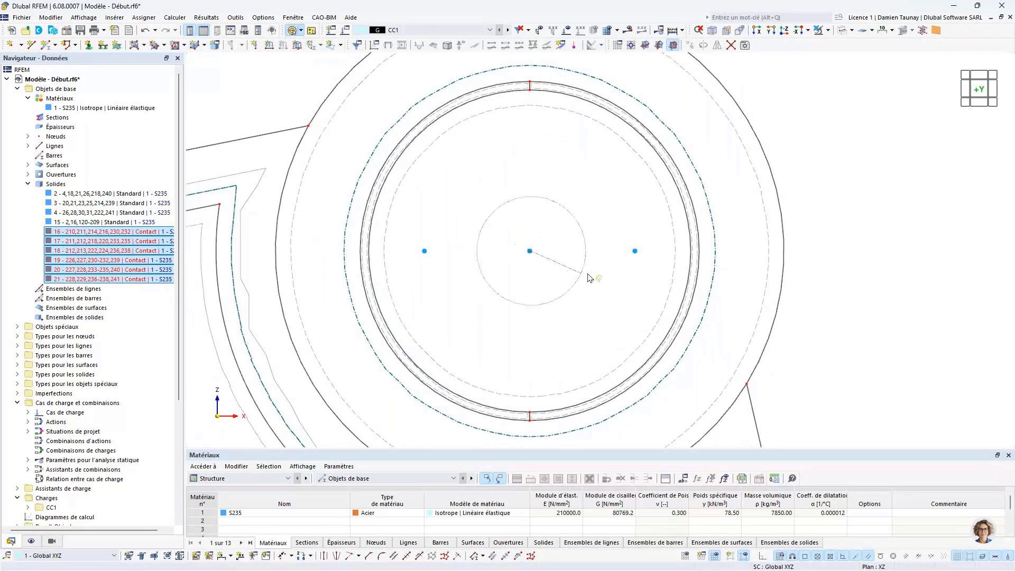
pyautogui.click(660, 287)
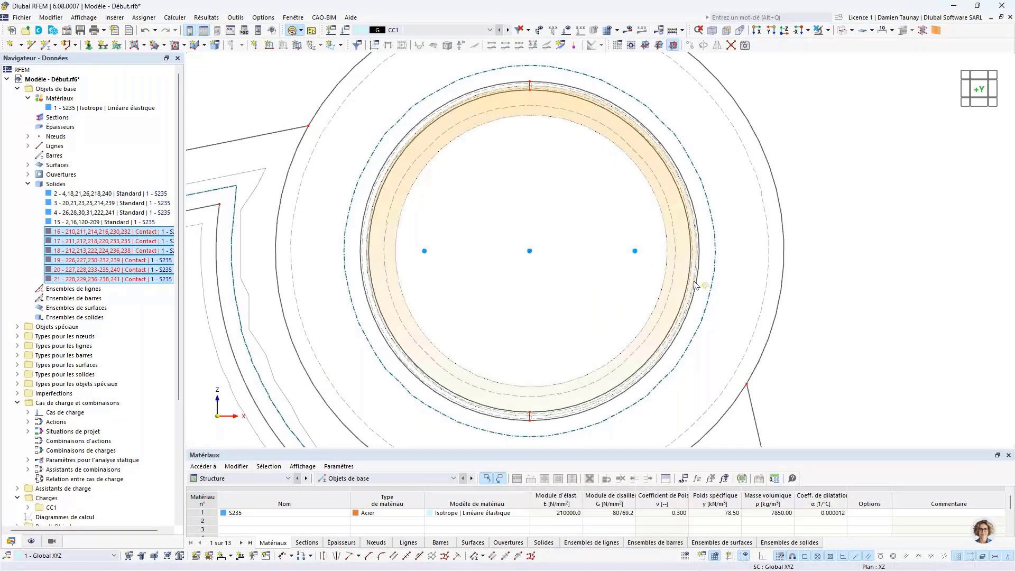
pyautogui.click(694, 285)
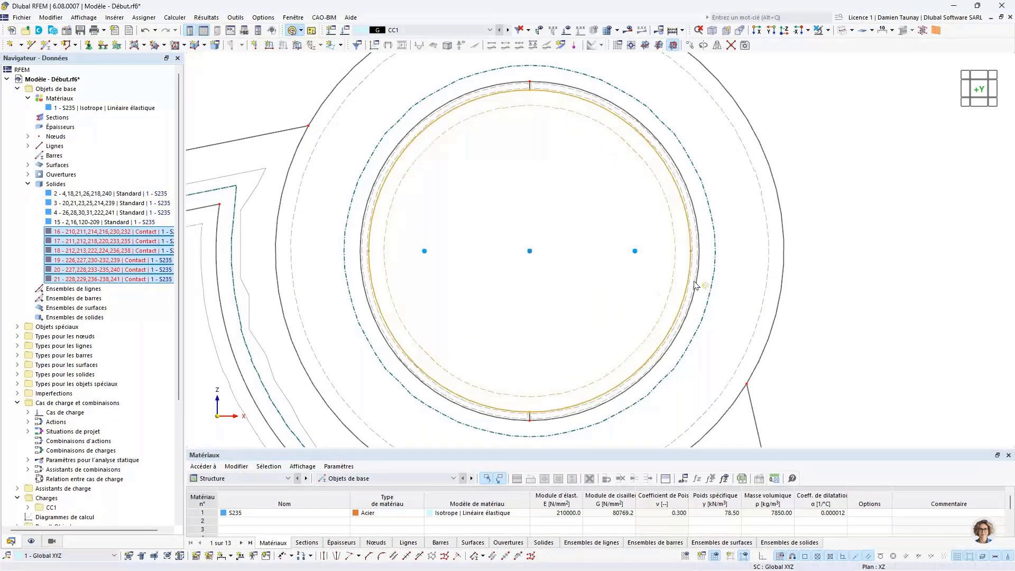
# Step: Isolate the selected pin surfaces so the rest of the bracket is hidden, and clear the selection
pyautogui.click(829, 31)
pyautogui.click(835, 44)
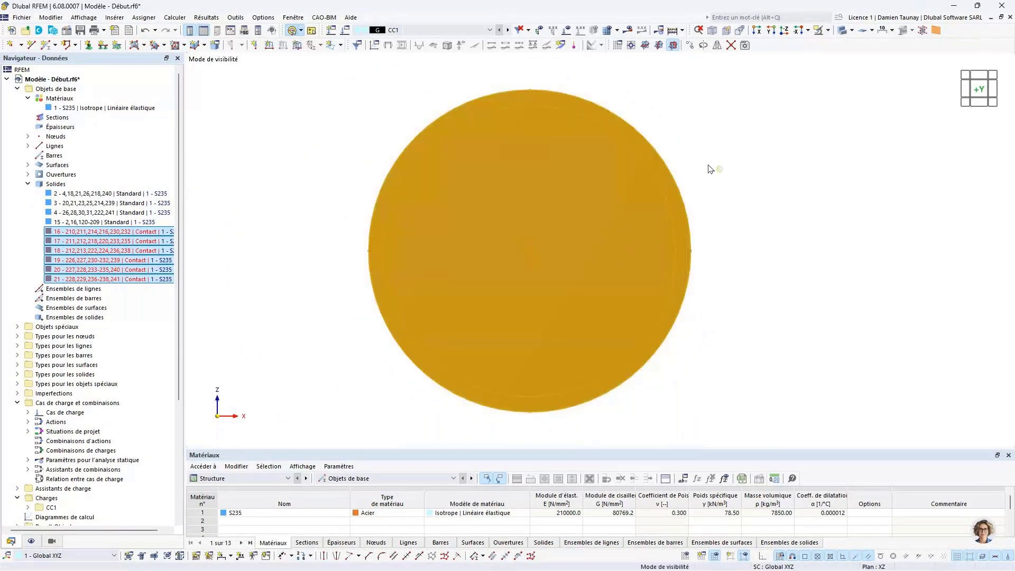
pyautogui.keyDown('ctrl'); pyautogui.moveTo(709, 167); pyautogui.dragTo(595, 244, button='middle'); pyautogui.keyUp('ctrl')
pyautogui.scroll(-3, 629, 85)
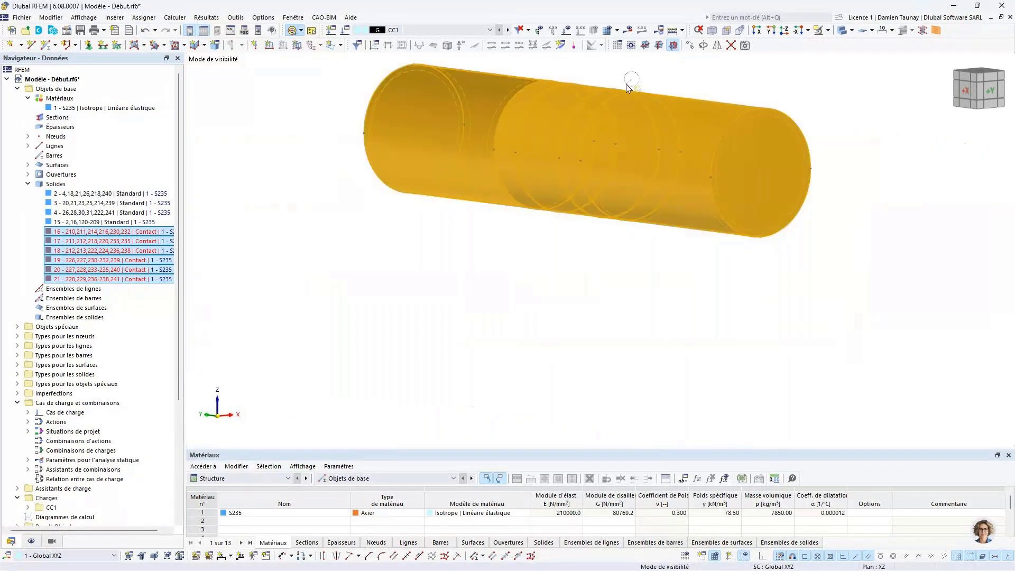
pyautogui.rightClick(649, 74)
pyautogui.click(290, 163)
pyautogui.moveTo(310, 156); pyautogui.dragTo(303, 246, button='middle')
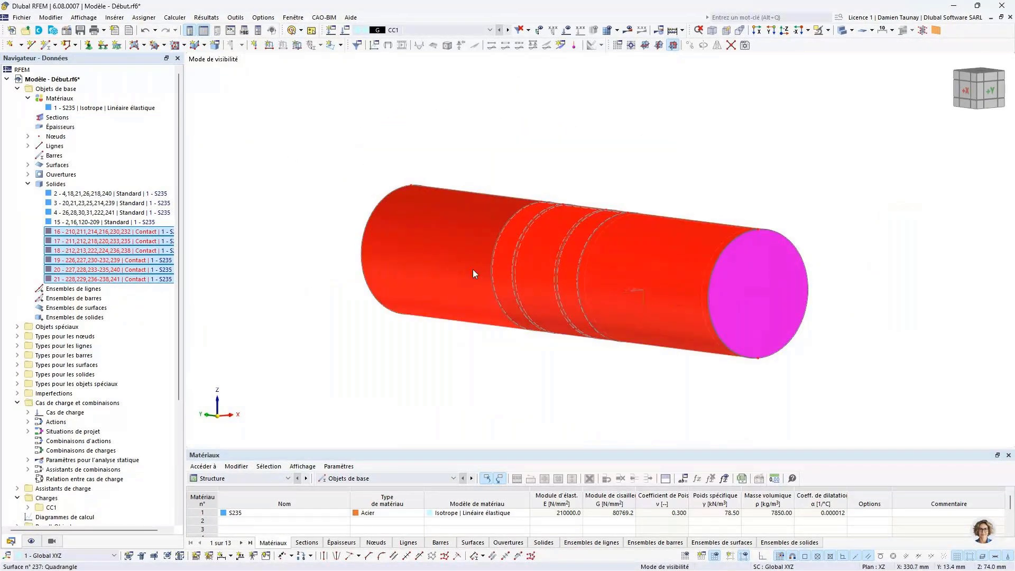
# Step: Create a Standard solid of S235 material bounded by all the isolated surfaces along the whole pin
pyautogui.click(215, 44)
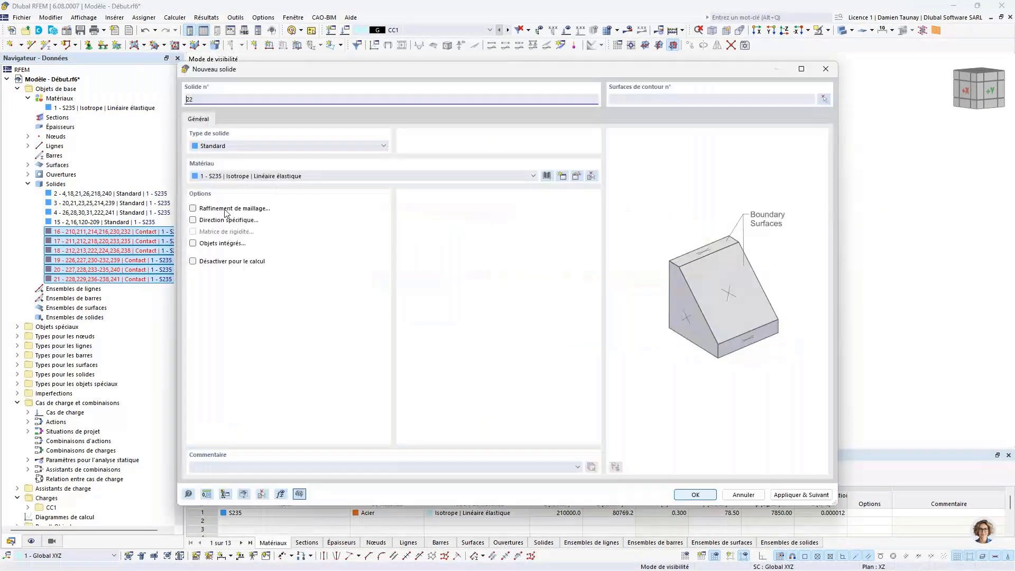
pyautogui.click(824, 99)
pyautogui.moveTo(857, 371); pyautogui.dragTo(266, 120)
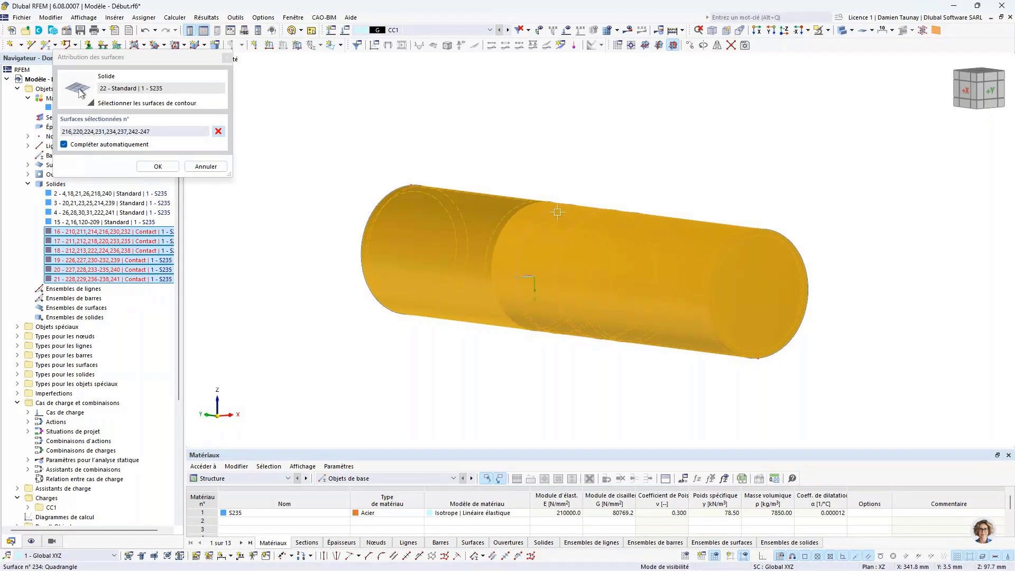
pyautogui.click(157, 166)
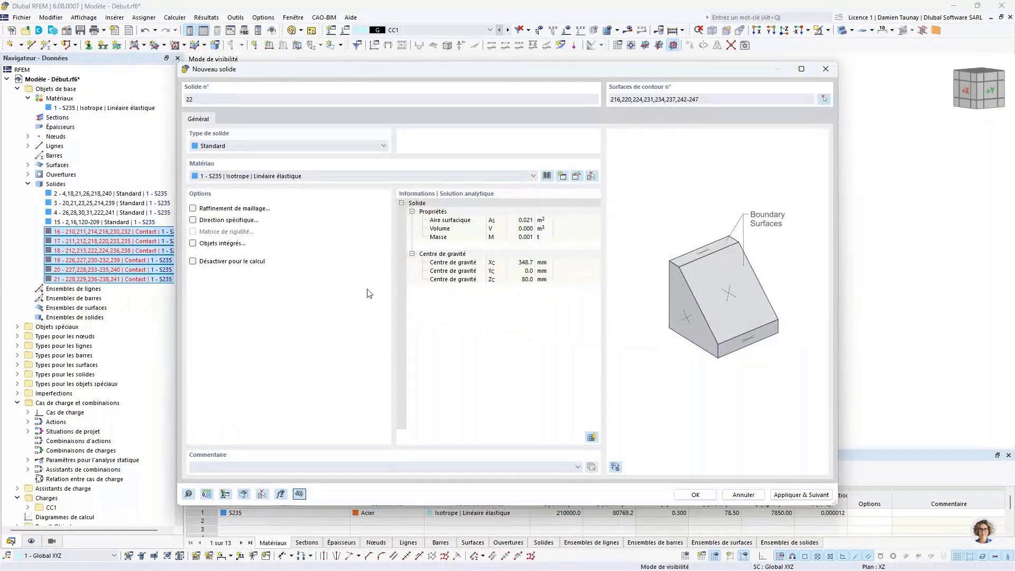
pyautogui.click(690, 499)
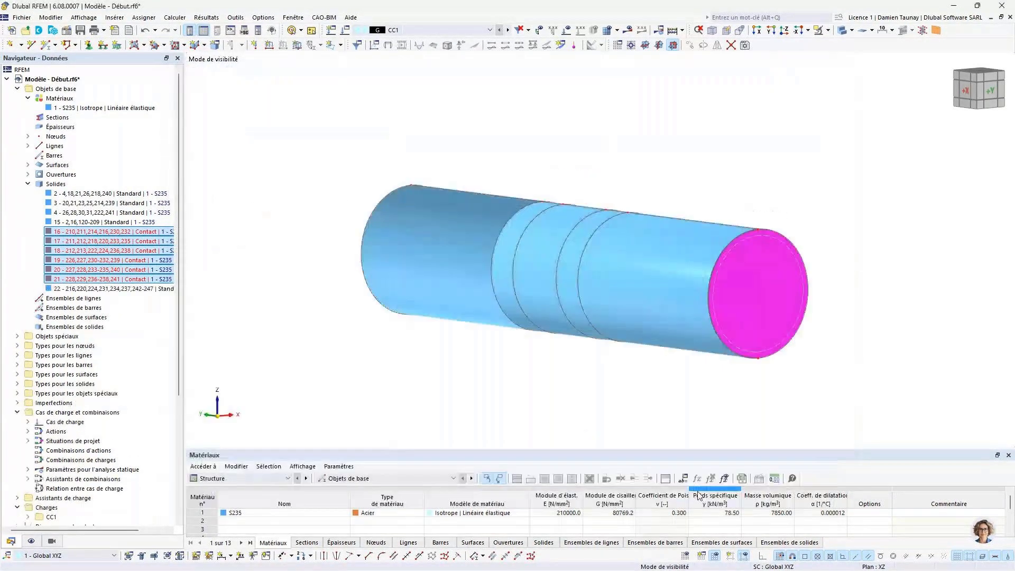
# Step: Cancel the visibility mode to show the whole bracket together with the pin solid
pyautogui.click(827, 30)
pyautogui.click(846, 121)
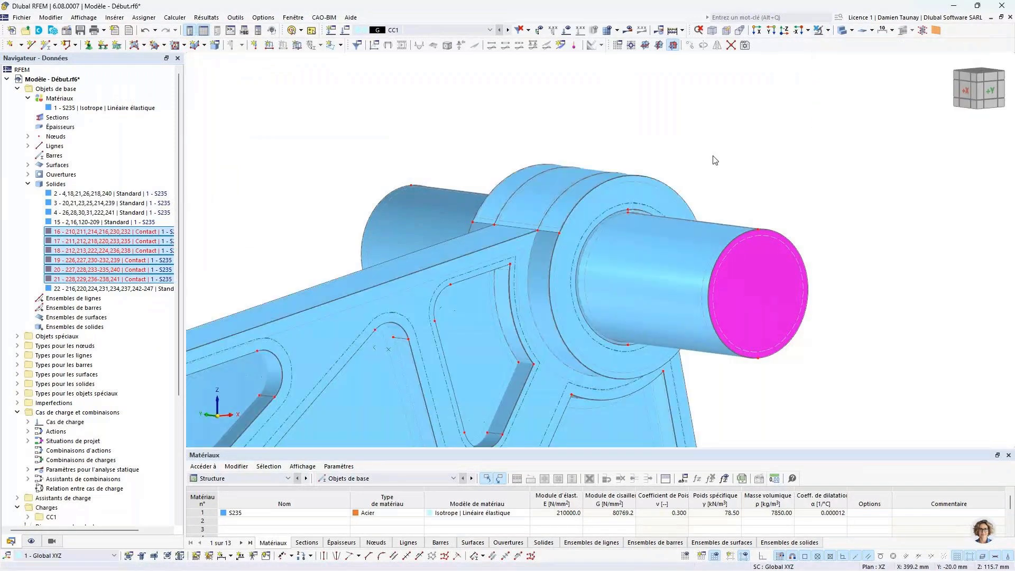
pyautogui.keyDown('ctrl'); pyautogui.moveTo(719, 178); pyautogui.dragTo(639, 233, button='middle'); pyautogui.keyUp('ctrl')
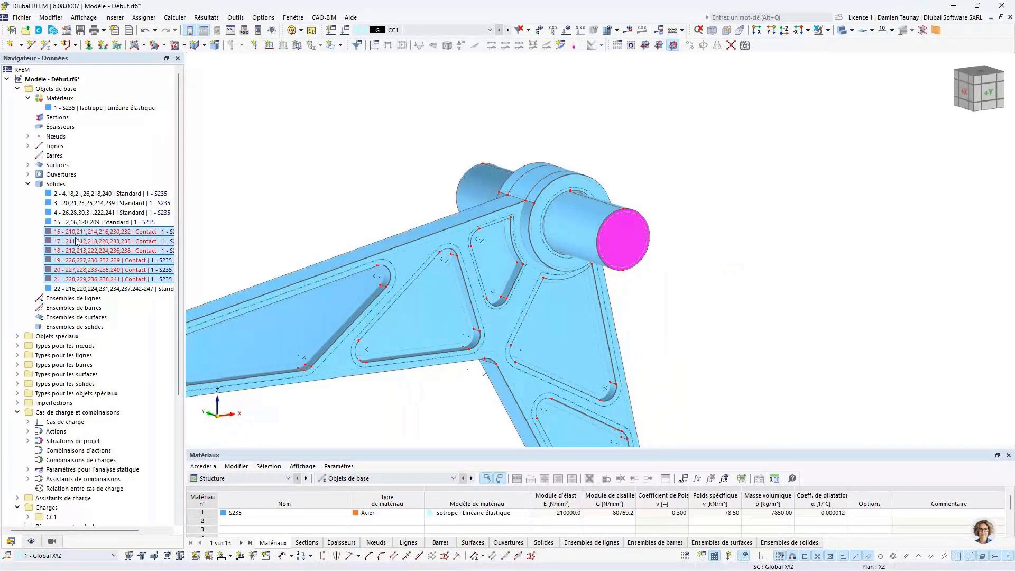
# Step: Isolate the six contact solids, numbers 16 to 21, and clear their selection
pyautogui.click(58, 234)
pyautogui.keyDown('shift'); pyautogui.click(59, 278); pyautogui.keyUp('shift')
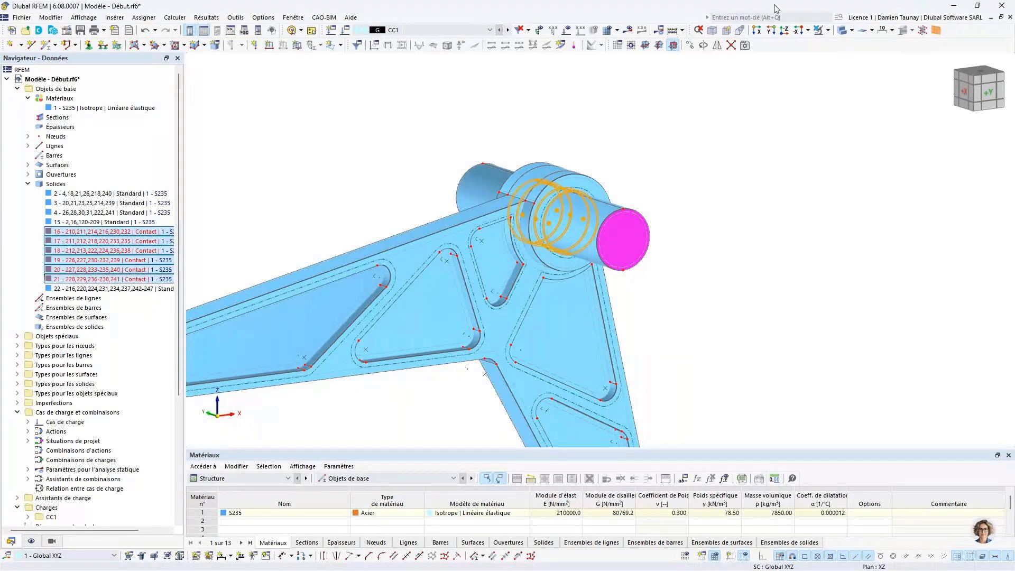
pyautogui.click(745, 45)
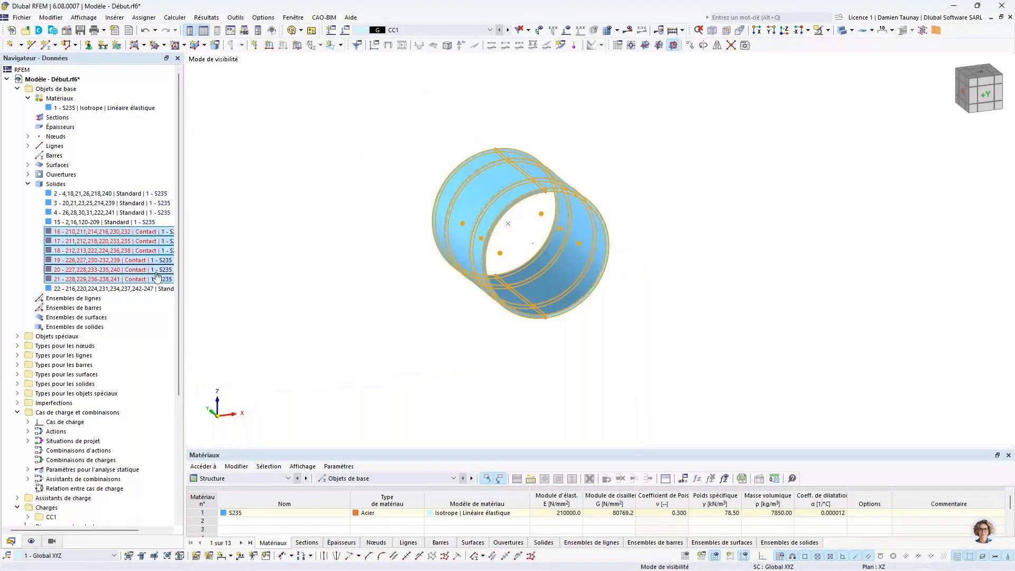
pyautogui.press('Escape')
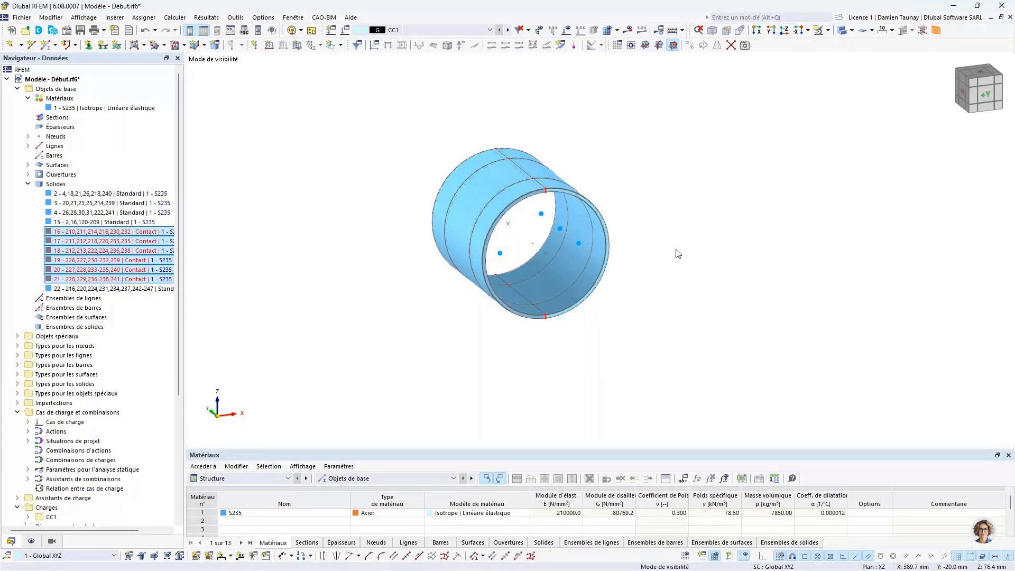
# Step: Open the contact definition assigned to contact solid 16 for editing
pyautogui.doubleClick(559, 316)
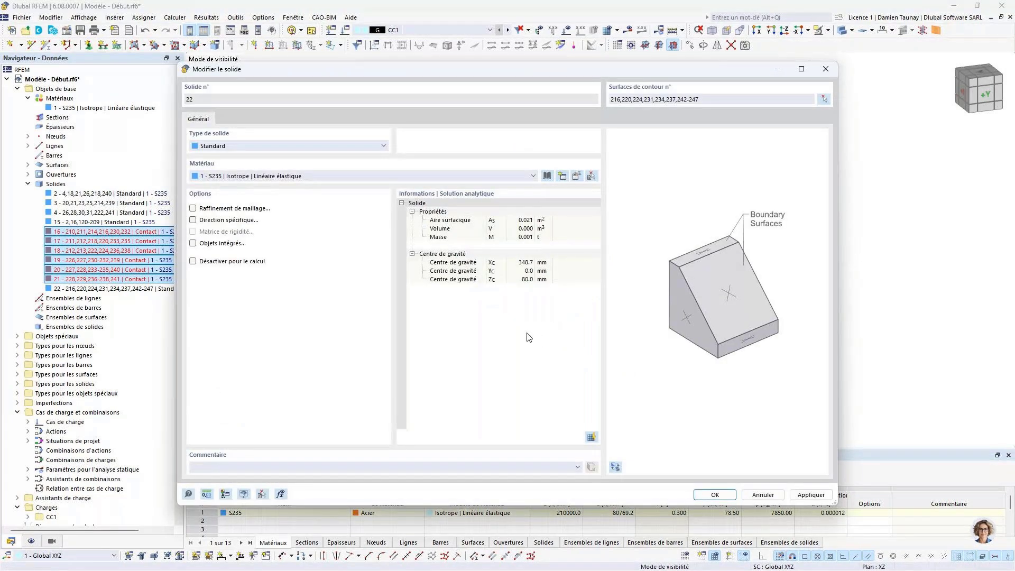
pyautogui.click(826, 69)
pyautogui.doubleClick(576, 245)
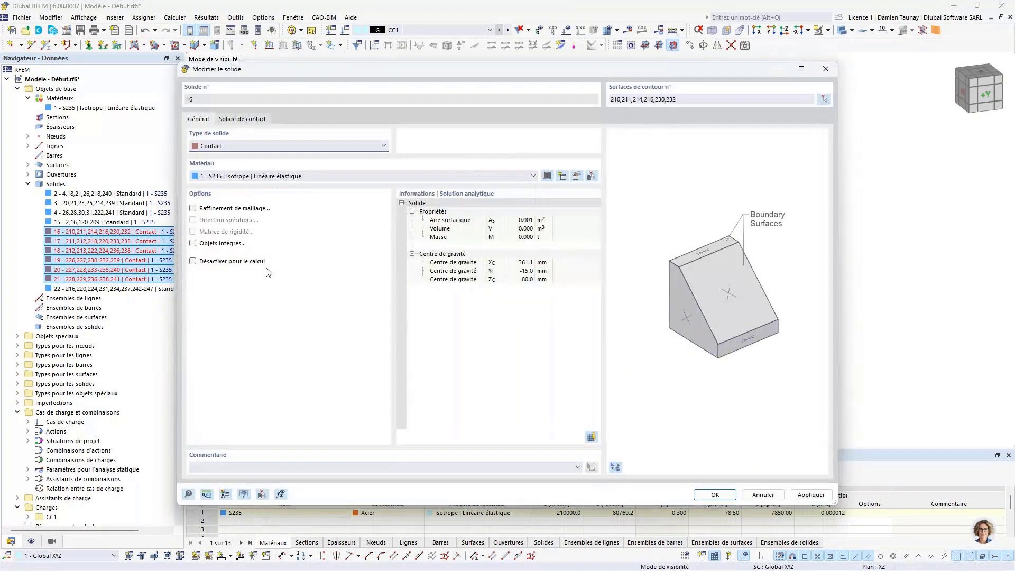
pyautogui.click(231, 121)
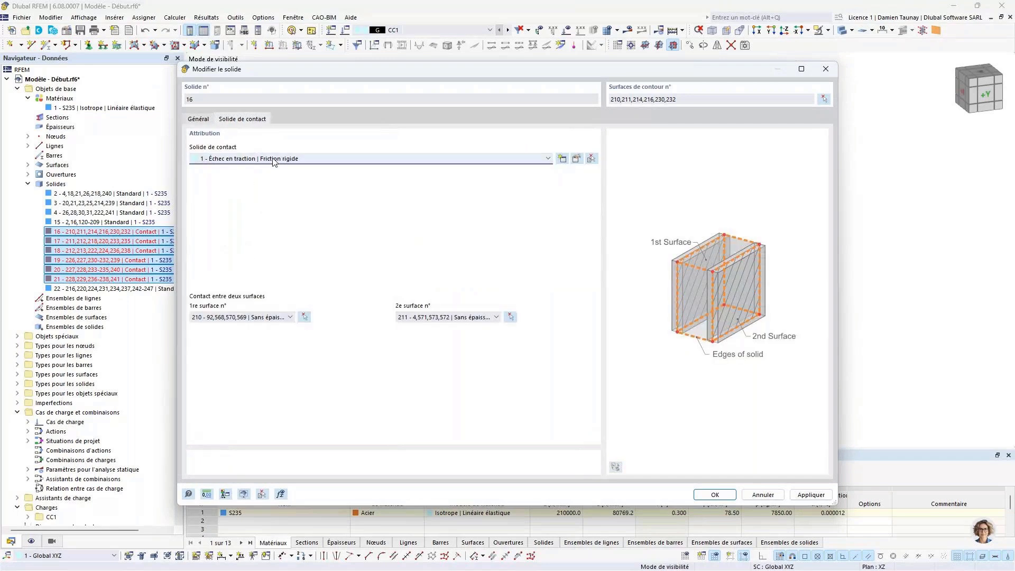
pyautogui.click(580, 163)
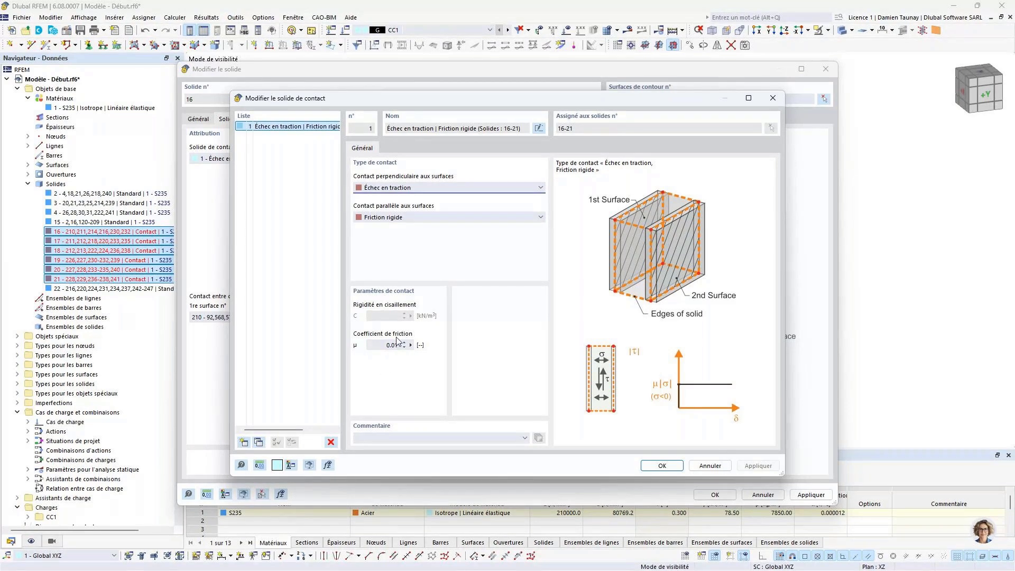
# Step: Examine the available contact types perpendicular and parallel to the surfaces in the contact definition, and close it
pyautogui.click(503, 217)
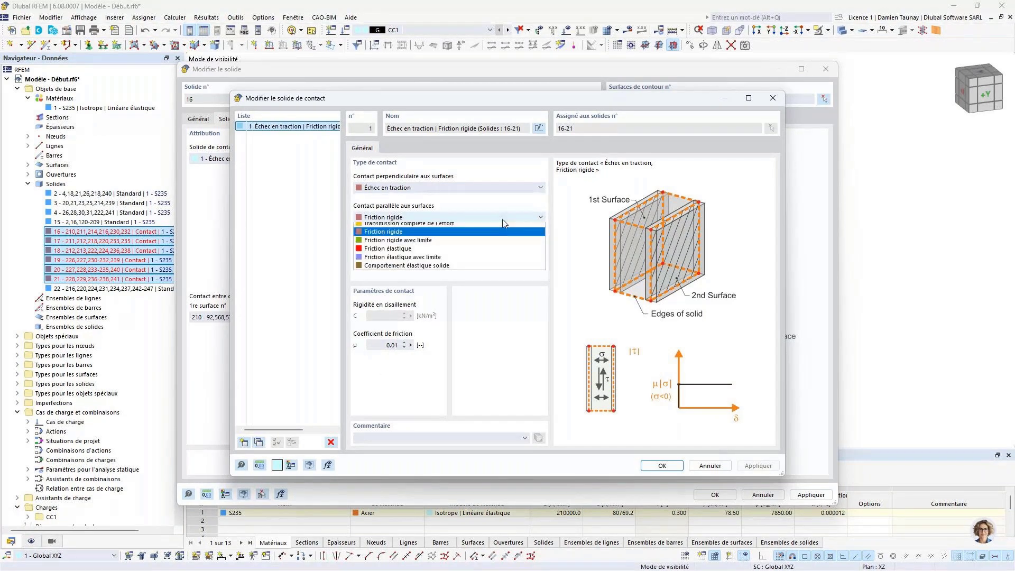
pyautogui.click(442, 188)
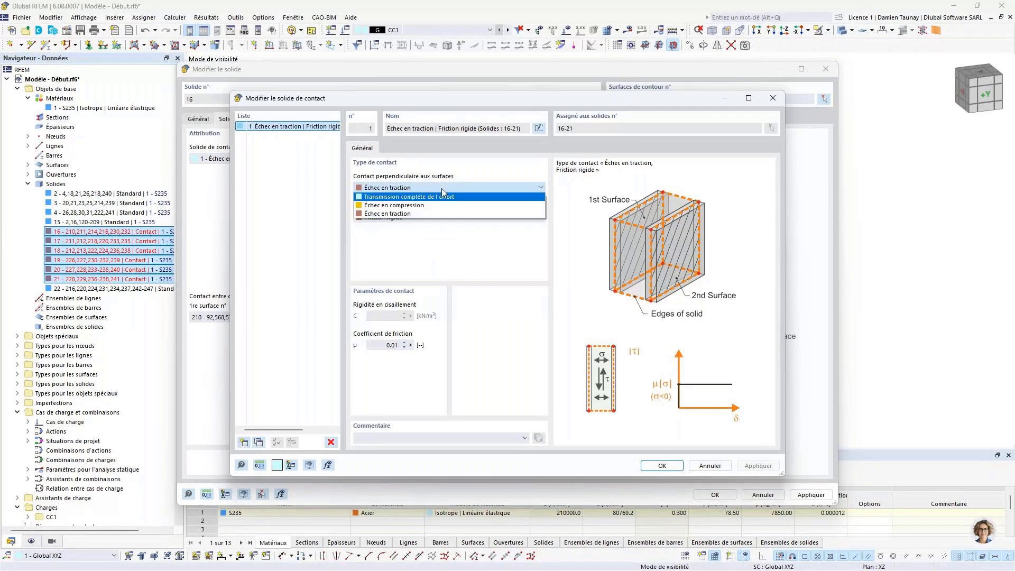
pyautogui.click(444, 214)
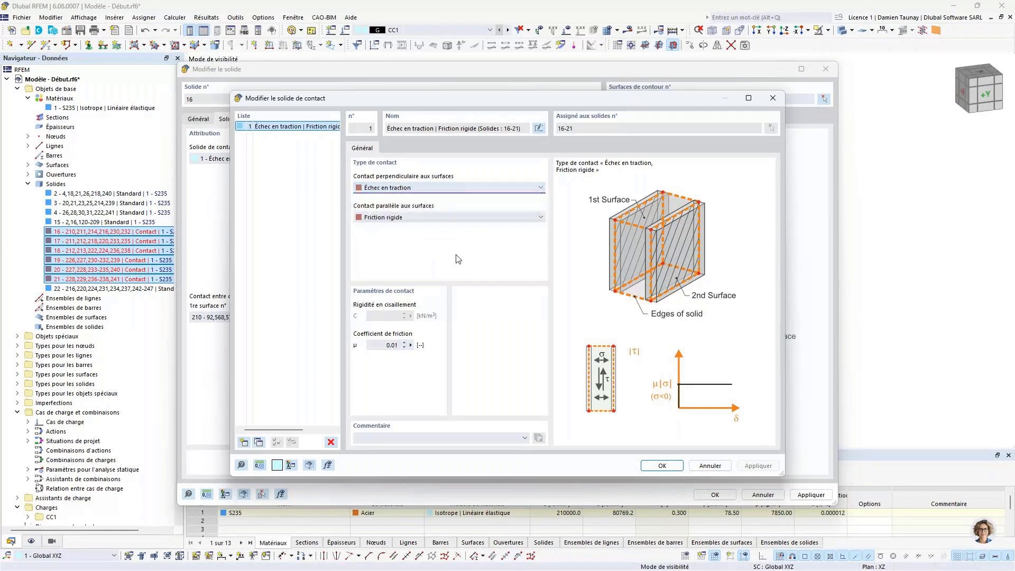
pyautogui.click(444, 218)
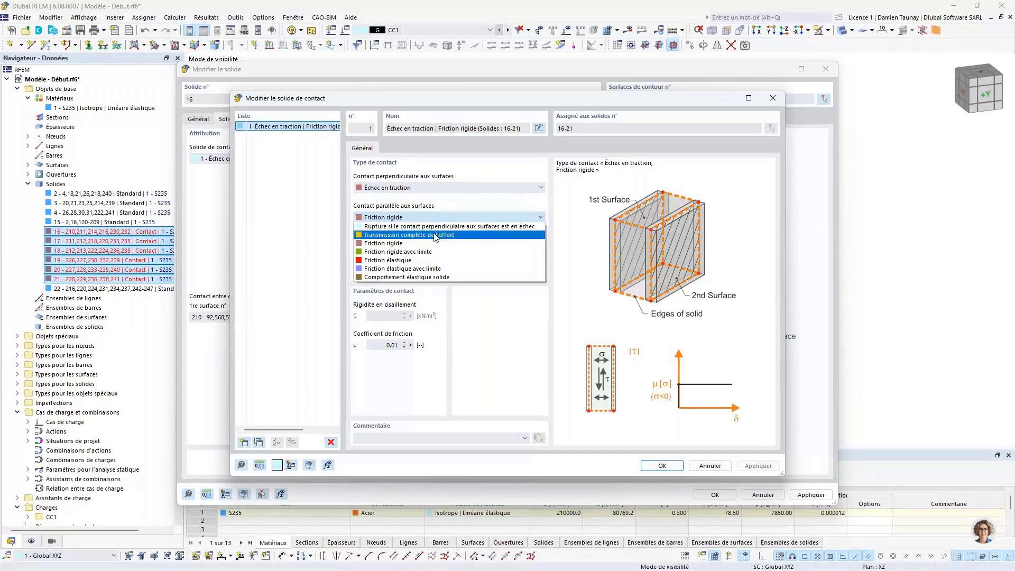
pyautogui.click(461, 325)
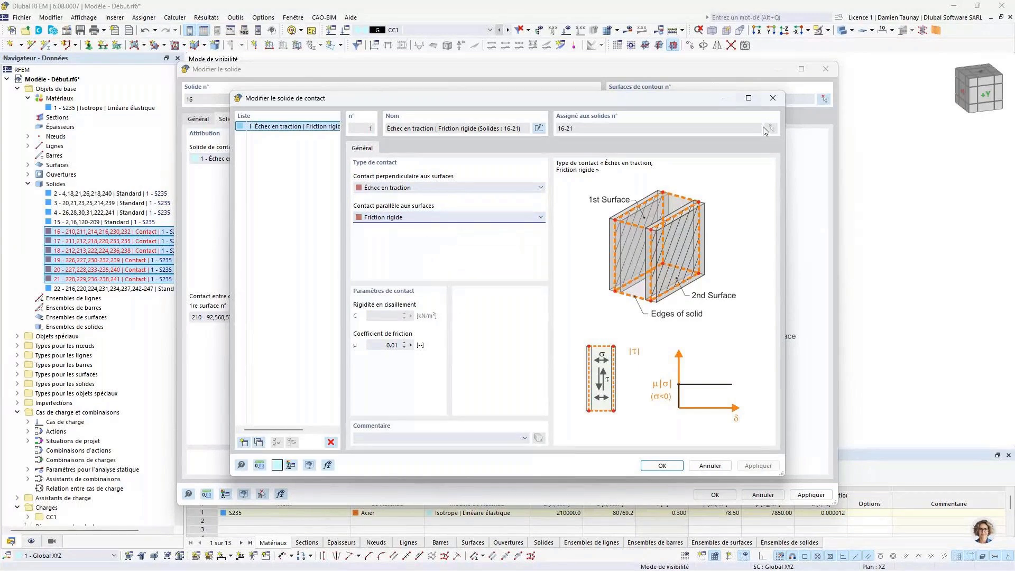
pyautogui.click(772, 99)
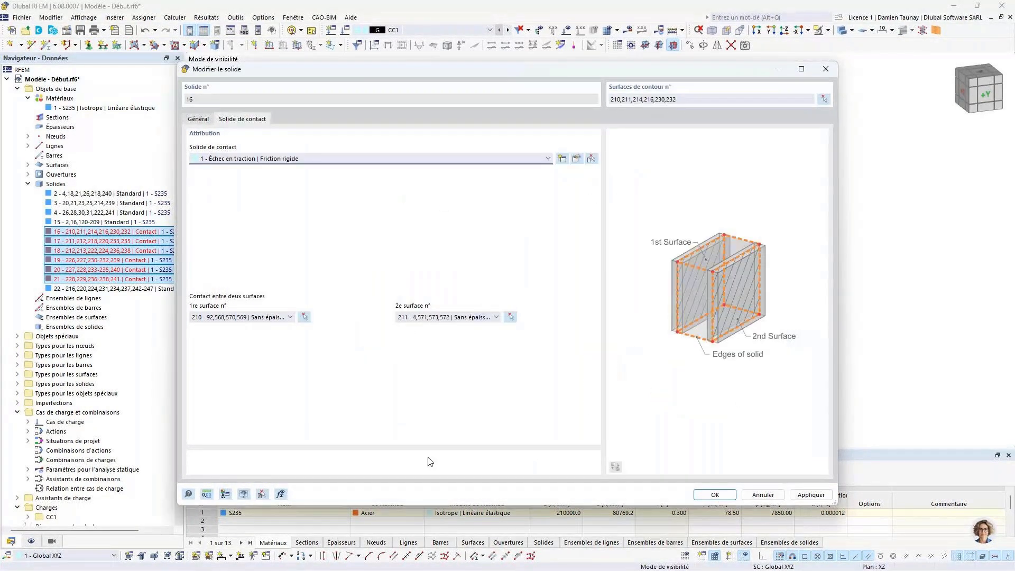
# Step: Pick a new first contact surface for contact solid 16 in the model and apply the change
pyautogui.click(305, 317)
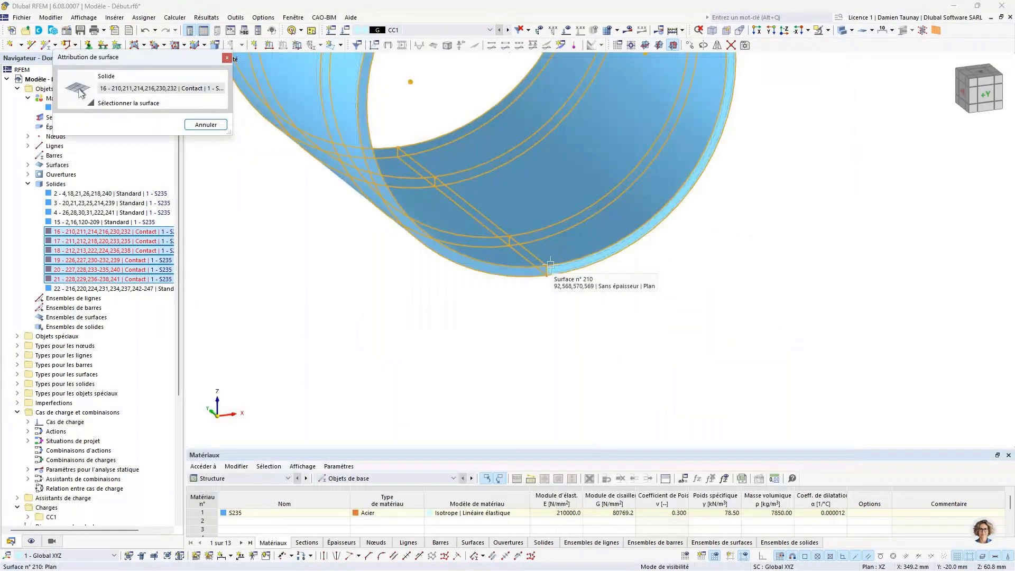
pyautogui.click(550, 265)
pyautogui.click(713, 491)
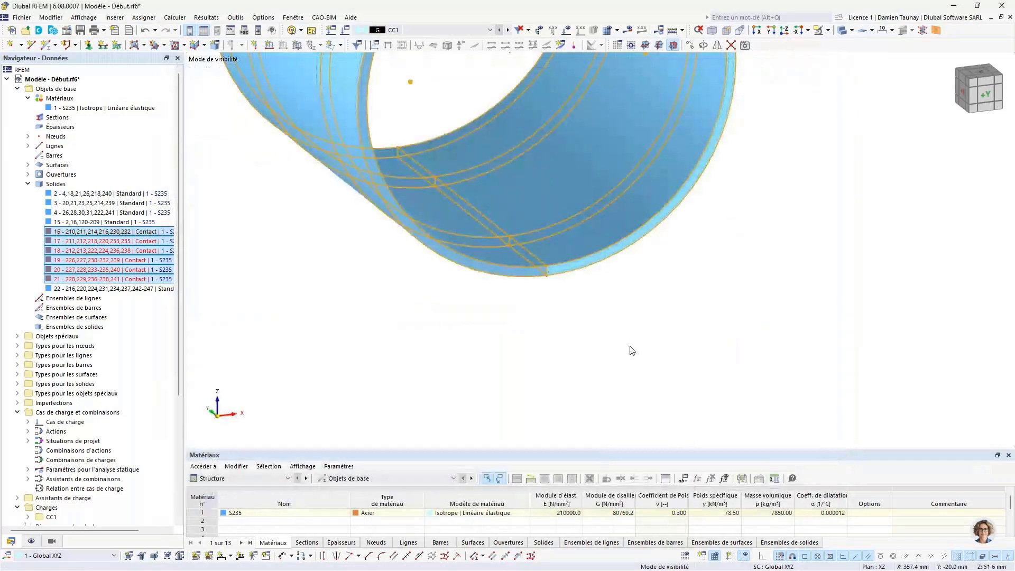
# Step: Switch the model to transparent display and set surfaces 220 and 218 as the first and second contact surfaces of contact solid 17
pyautogui.moveTo(632, 349); pyautogui.dragTo(618, 414, button='middle')
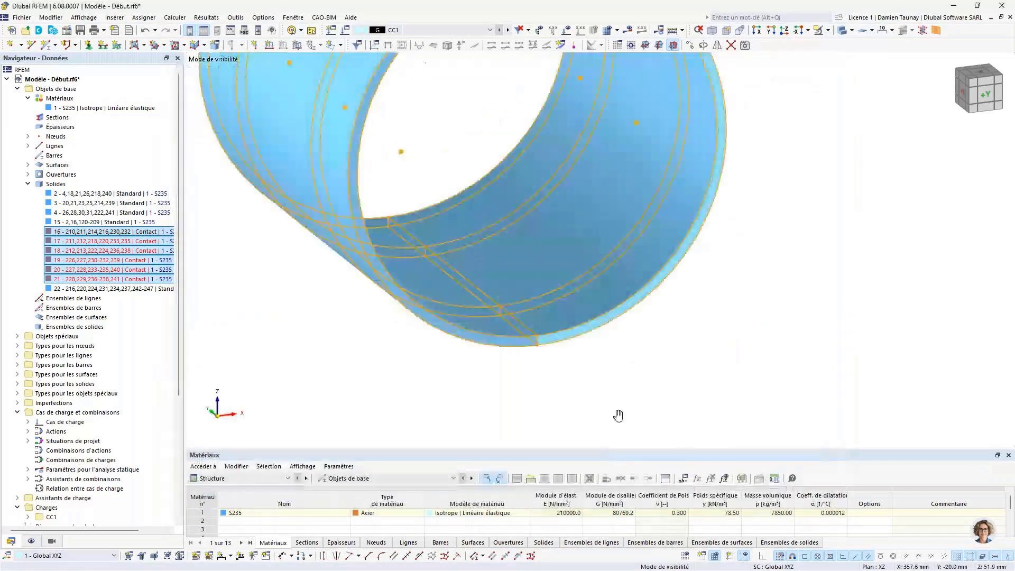
pyautogui.doubleClick(572, 83)
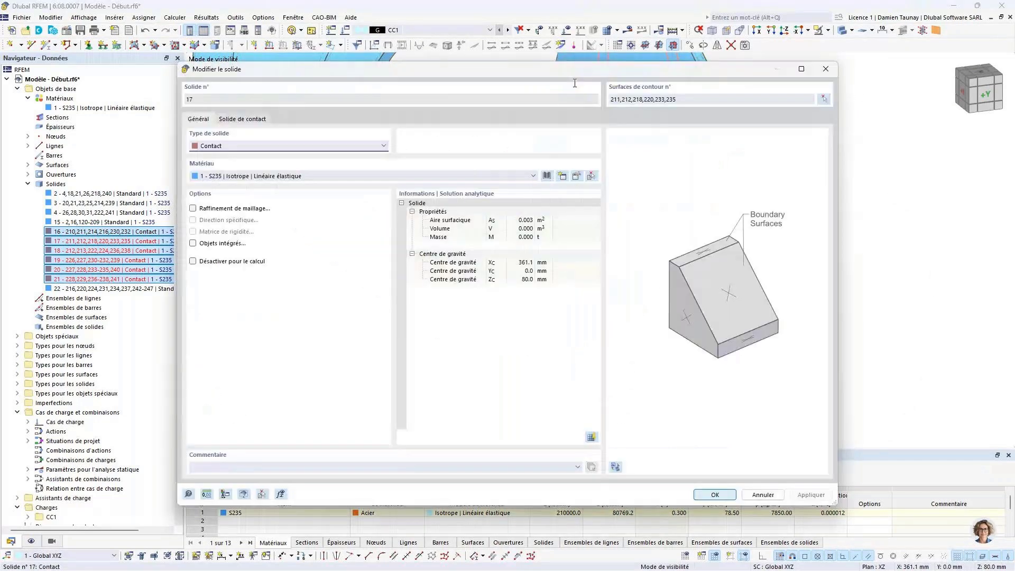
pyautogui.click(248, 123)
pyautogui.click(304, 315)
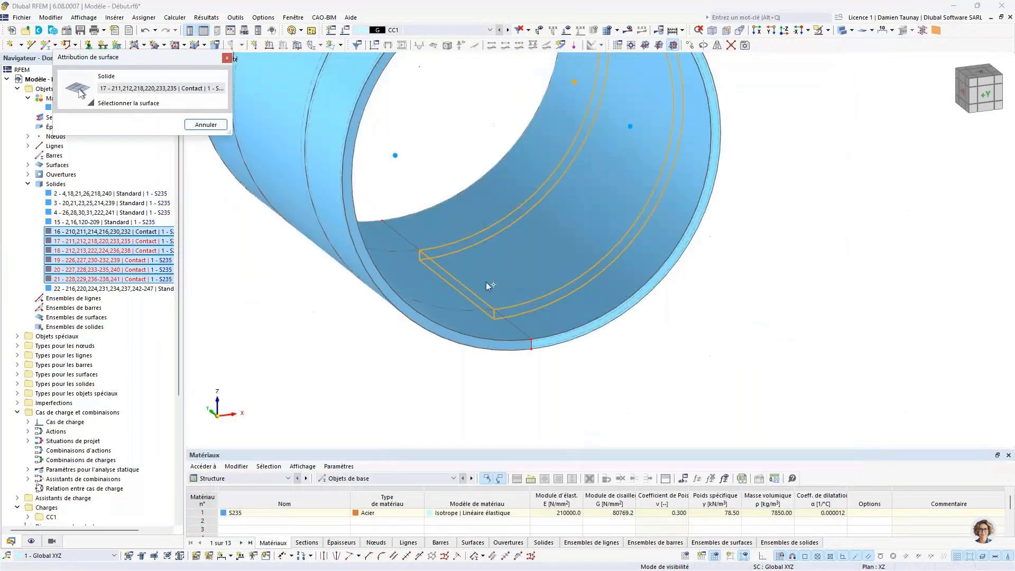
pyautogui.click(843, 31)
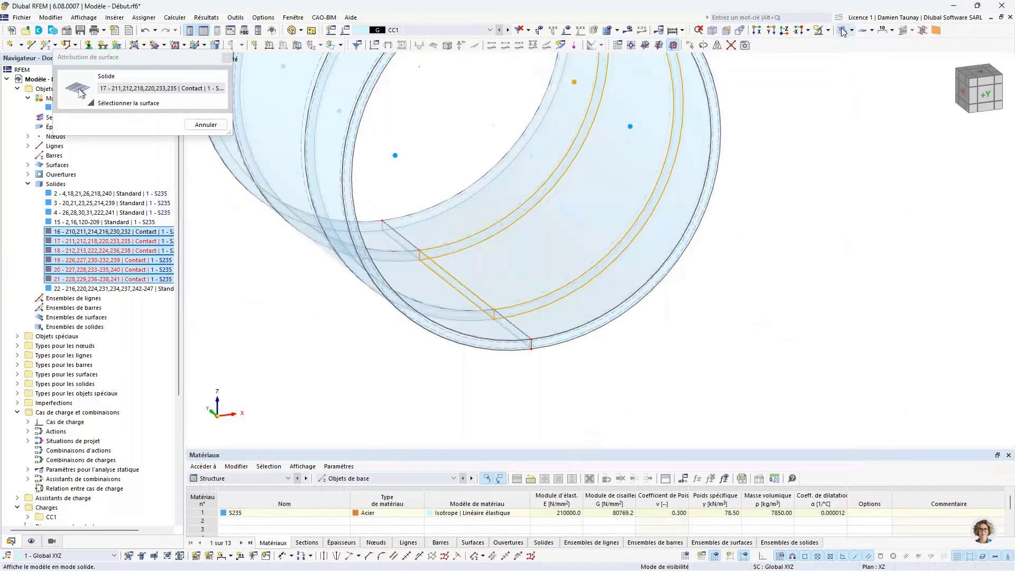
pyautogui.click(466, 280)
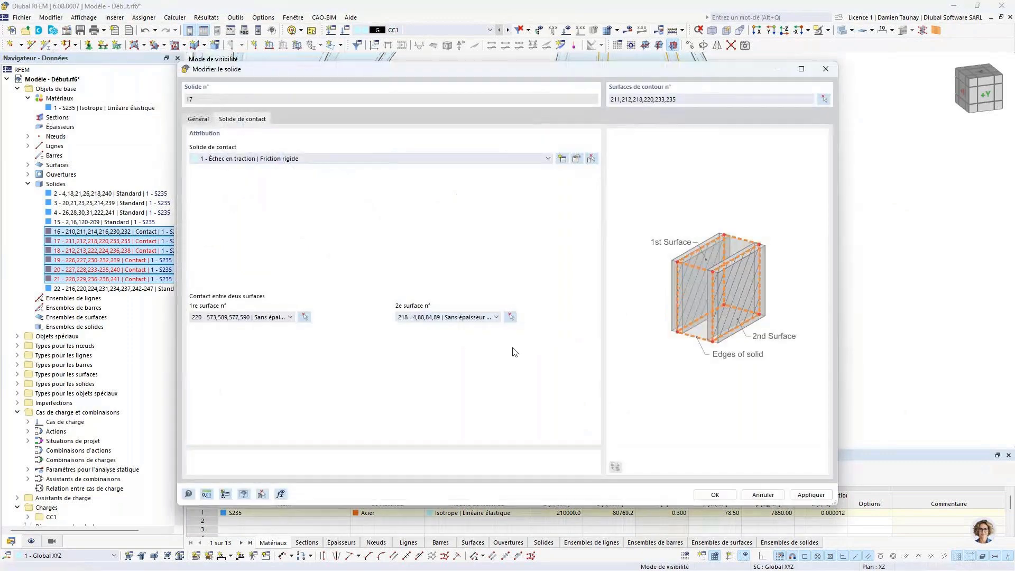
pyautogui.click(711, 492)
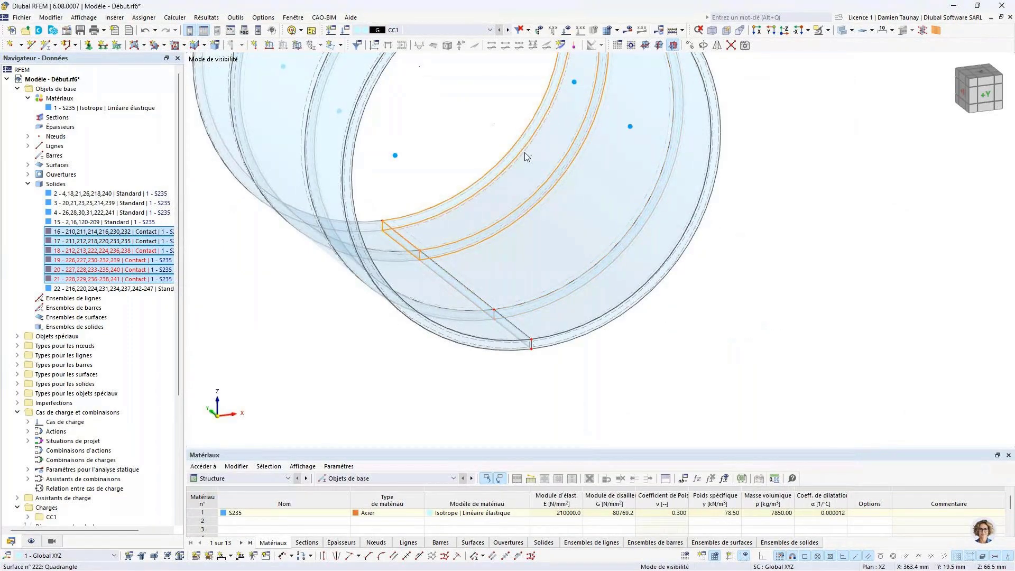
# Step: Set surfaces 224 and 222 as the first and second contact surfaces of contact solid 18
pyautogui.doubleClick(463, 220)
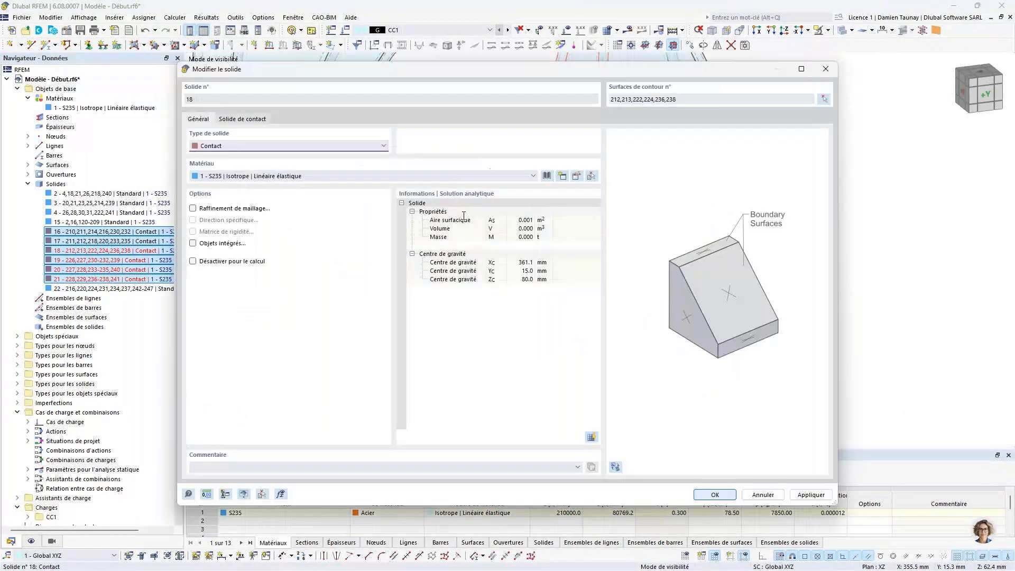
pyautogui.click(242, 118)
pyautogui.click(304, 317)
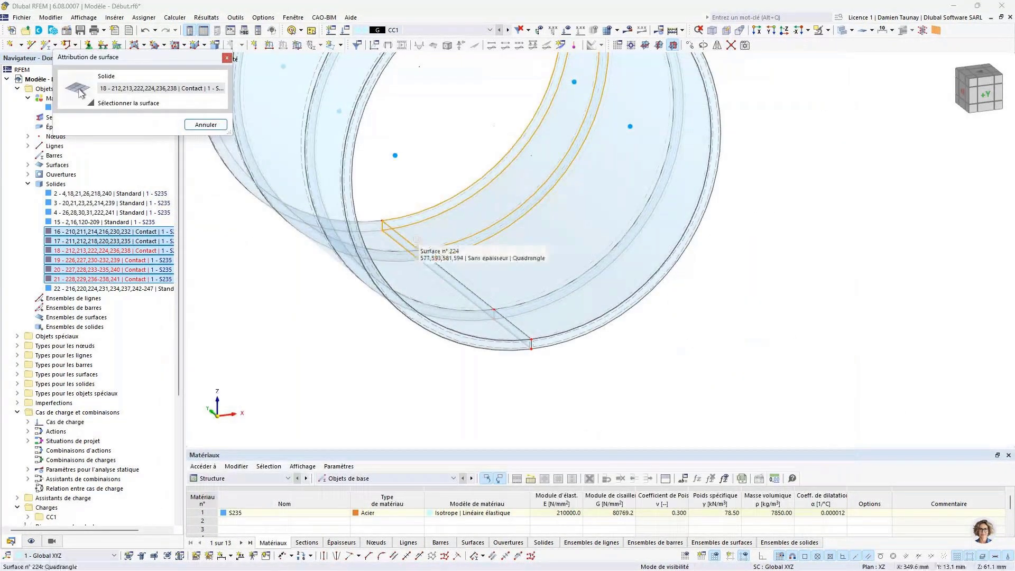
pyautogui.click(348, 280)
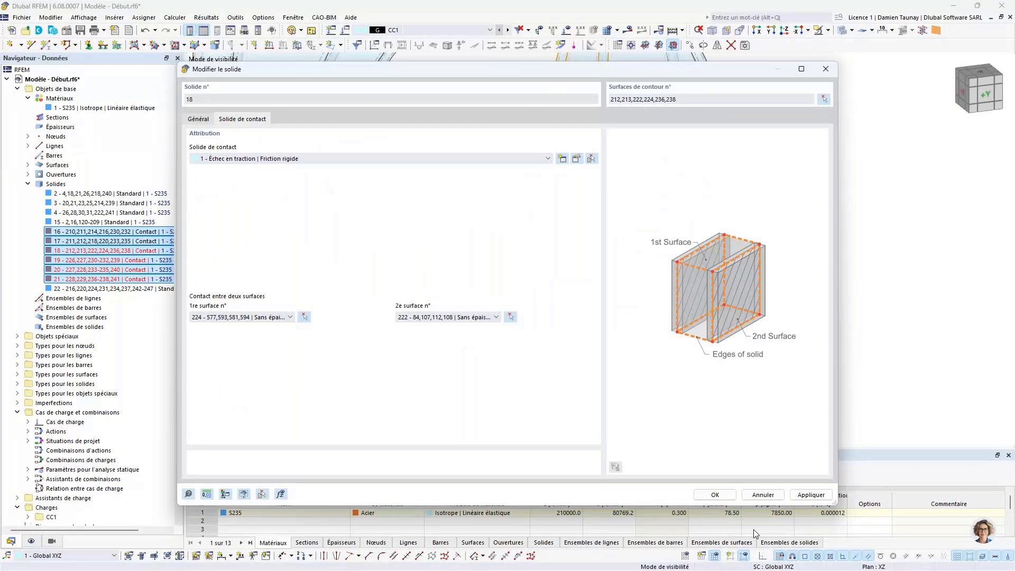
pyautogui.click(714, 494)
# Step: Set surfaces 241 and 237 as the first and second contact surfaces of contact solid 21
pyautogui.doubleClick(375, 241)
pyautogui.click(242, 118)
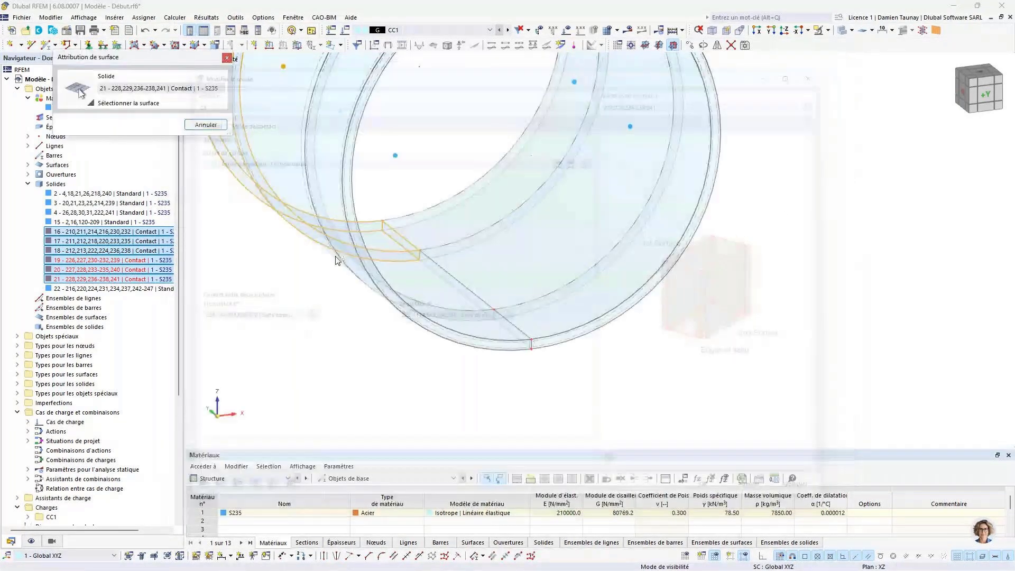
pyautogui.click(304, 317)
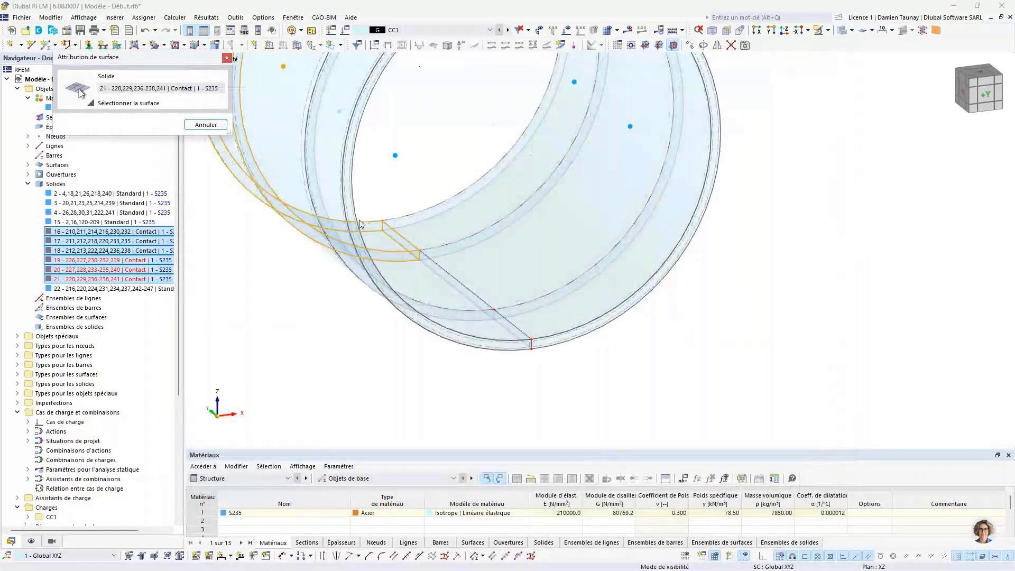
pyautogui.click(391, 249)
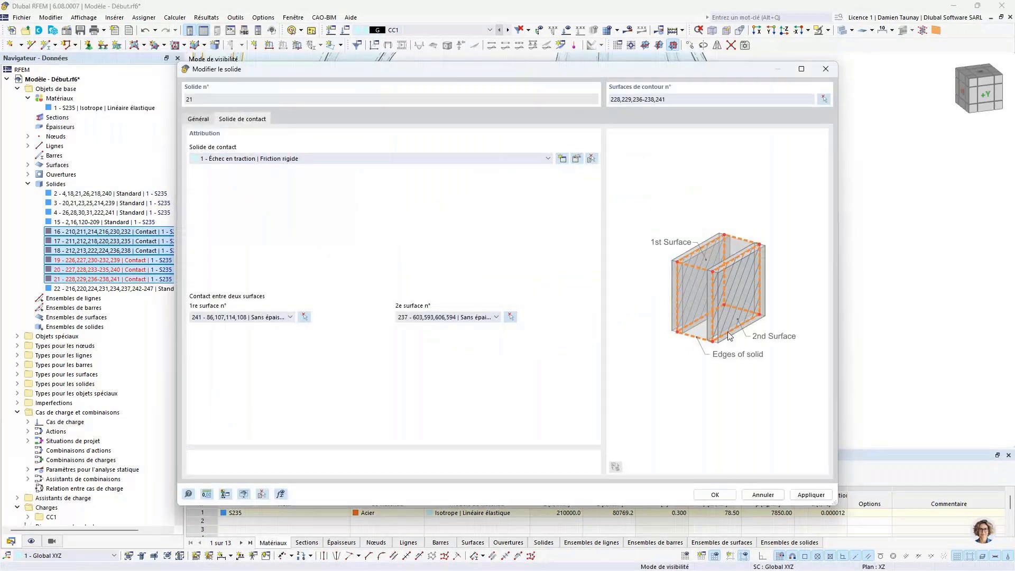
pyautogui.click(715, 495)
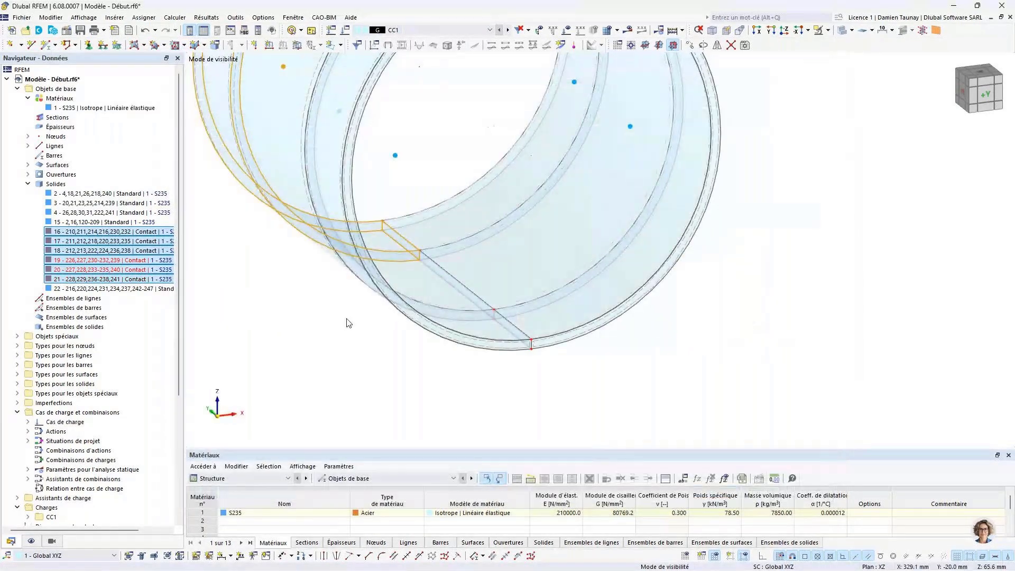
# Step: Pick a curved surface in the model as the first contact surface of contact solid 20 and apply it
pyautogui.doubleClick(415, 289)
pyautogui.click(266, 117)
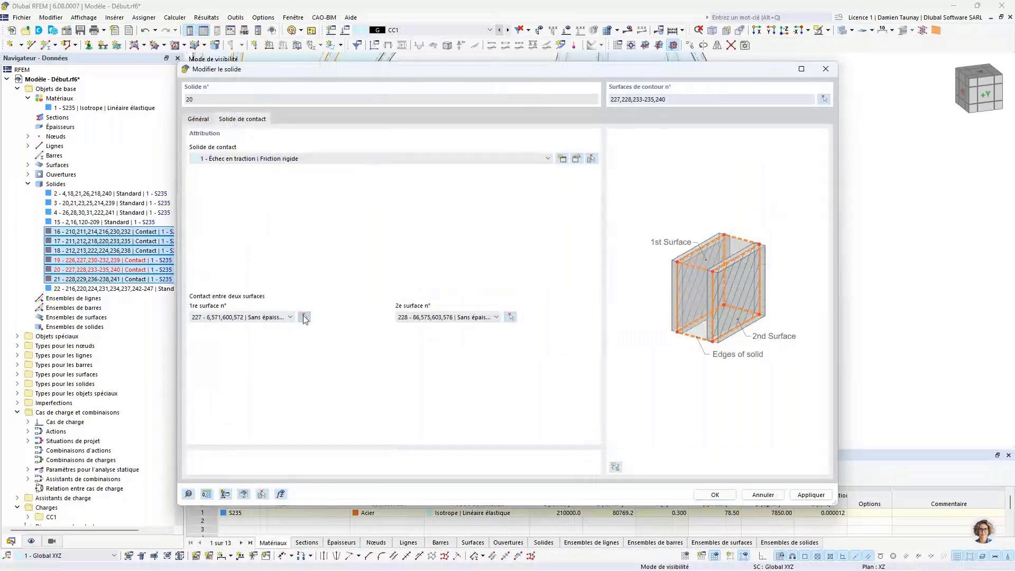
pyautogui.click(305, 318)
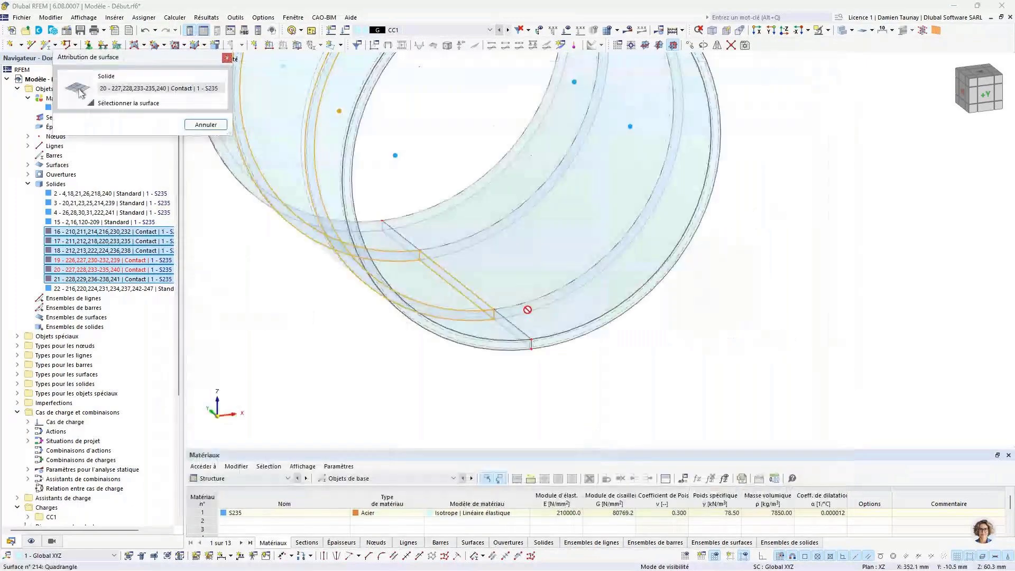
pyautogui.click(455, 299)
pyautogui.click(715, 494)
# Step: Assign curved surface 239 as the first contact surface of contact solid 19
pyautogui.doubleClick(486, 329)
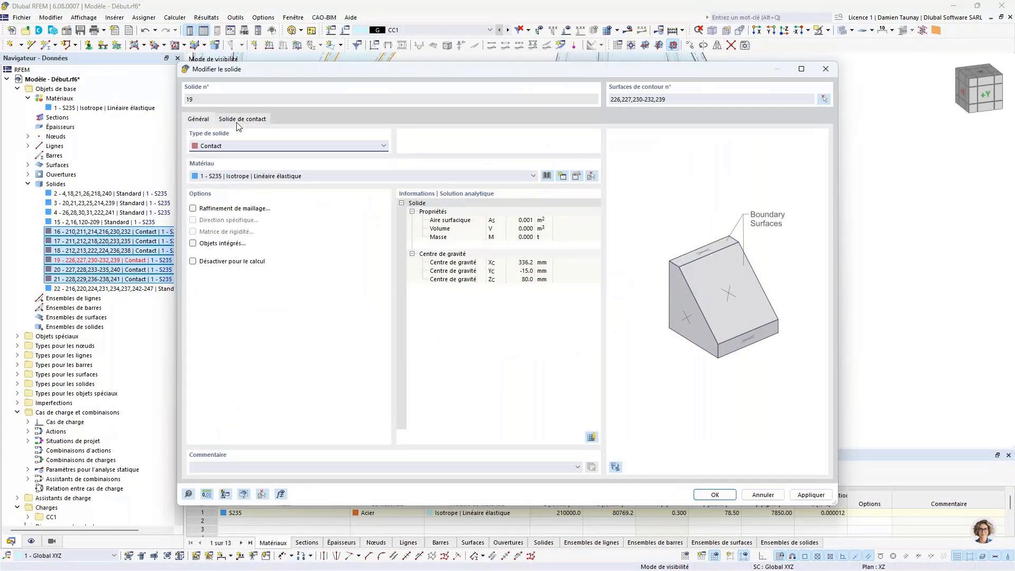
pyautogui.click(823, 98)
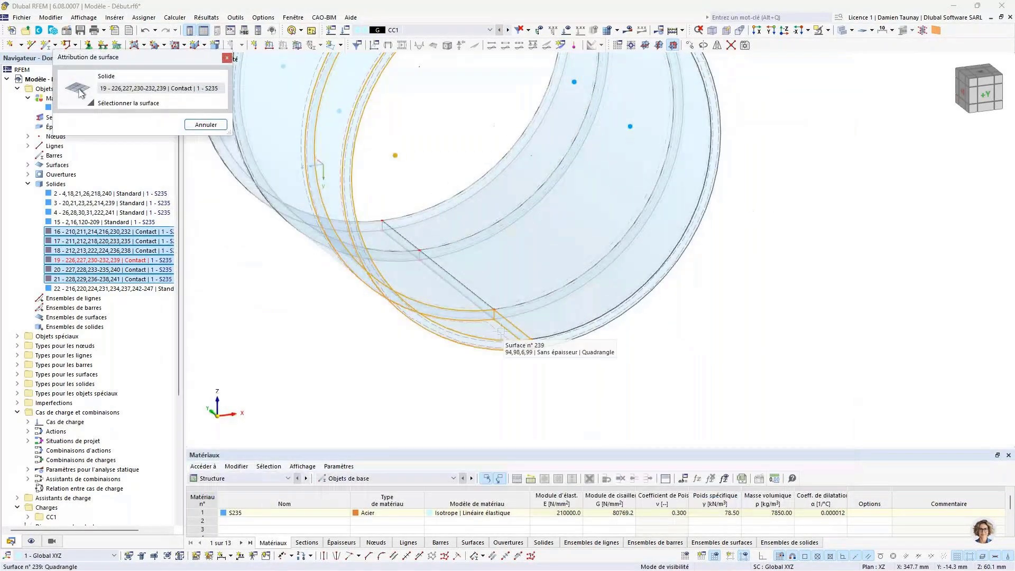
pyautogui.click(500, 332)
pyautogui.click(714, 495)
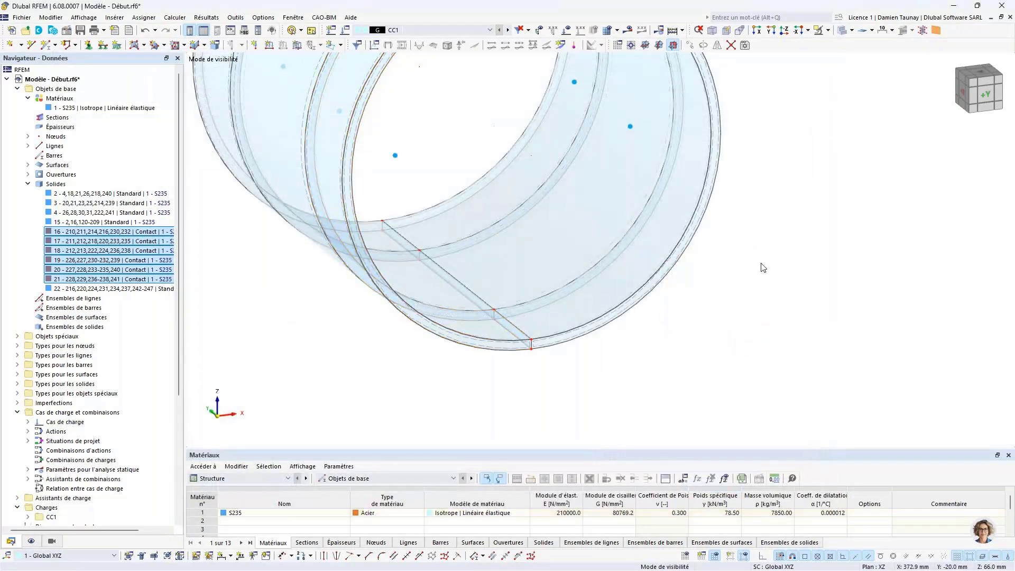
# Step: Cancel the isolation of the contact solids to display the entire bracket again
pyautogui.keyDown('ctrl'); pyautogui.moveTo(758, 270); pyautogui.dragTo(559, 323, button='middle'); pyautogui.keyUp('ctrl')
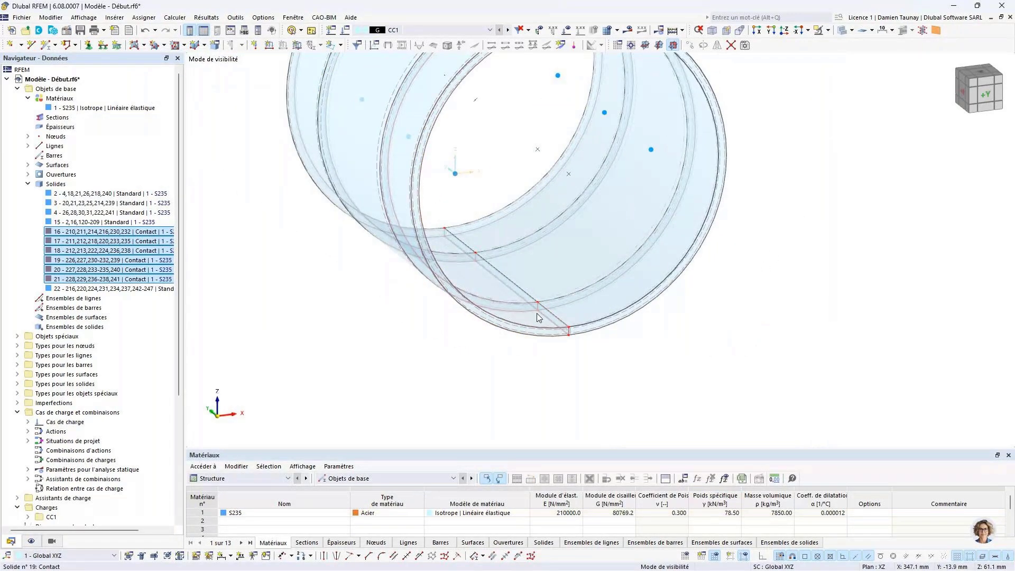
pyautogui.click(827, 30)
pyautogui.click(867, 120)
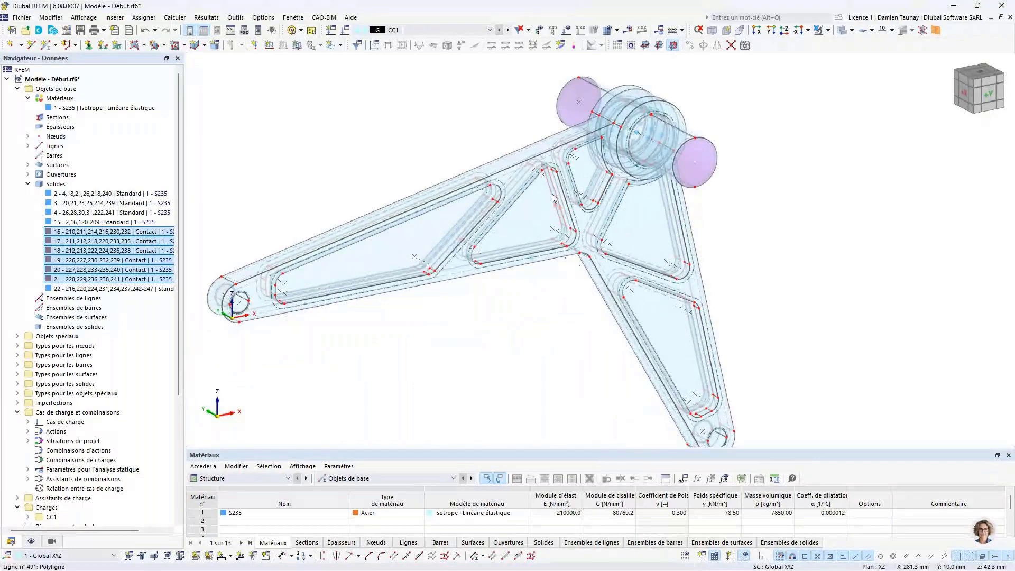
# Step: Assign surface support 1 to bore surfaces 127, 128, 137 and 138 at the two arm ends
pyautogui.scroll(-5, 528, 207)
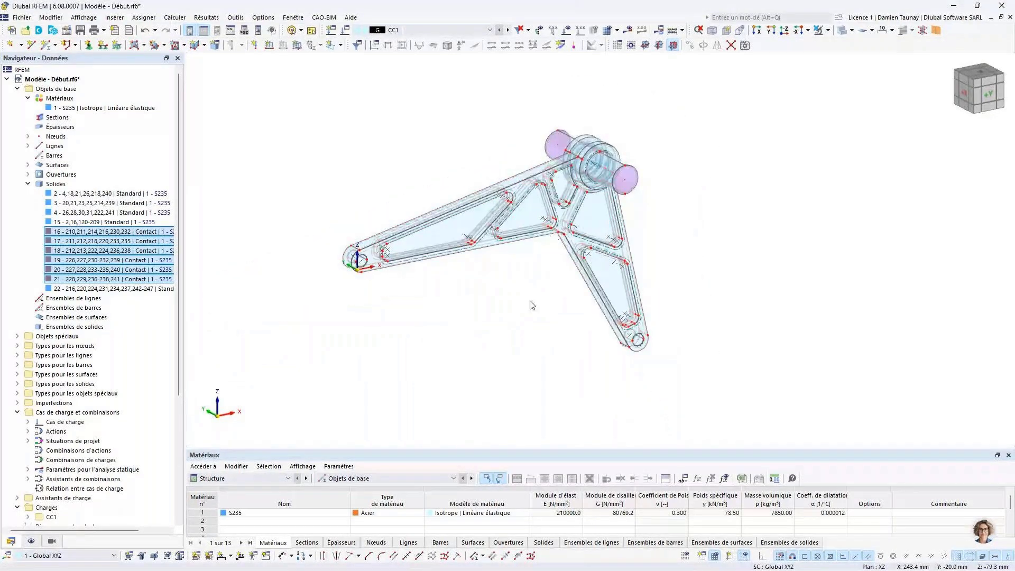
pyautogui.scroll(5, 573, 344)
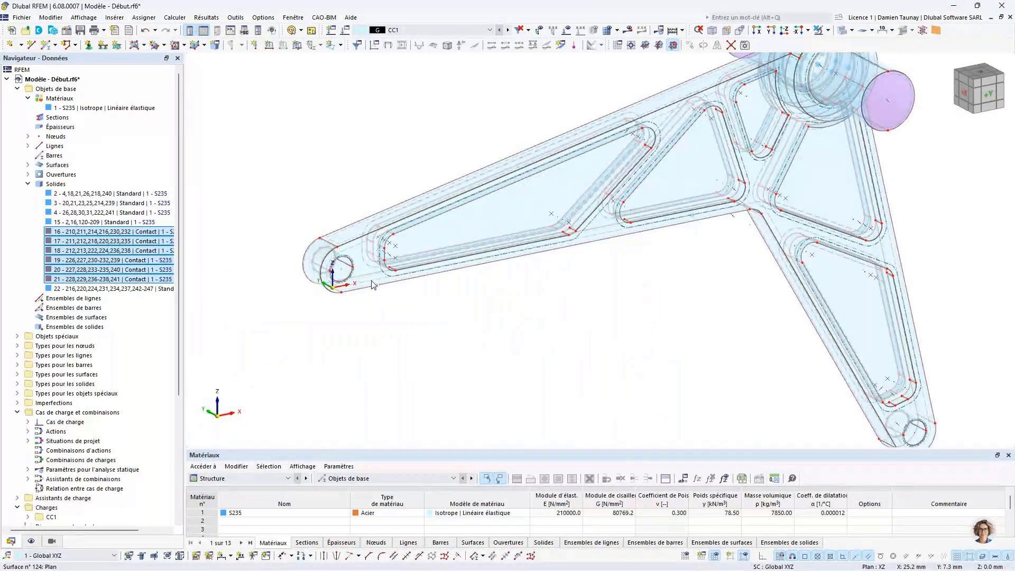
pyautogui.moveTo(589, 351); pyautogui.dragTo(538, 313, button='middle')
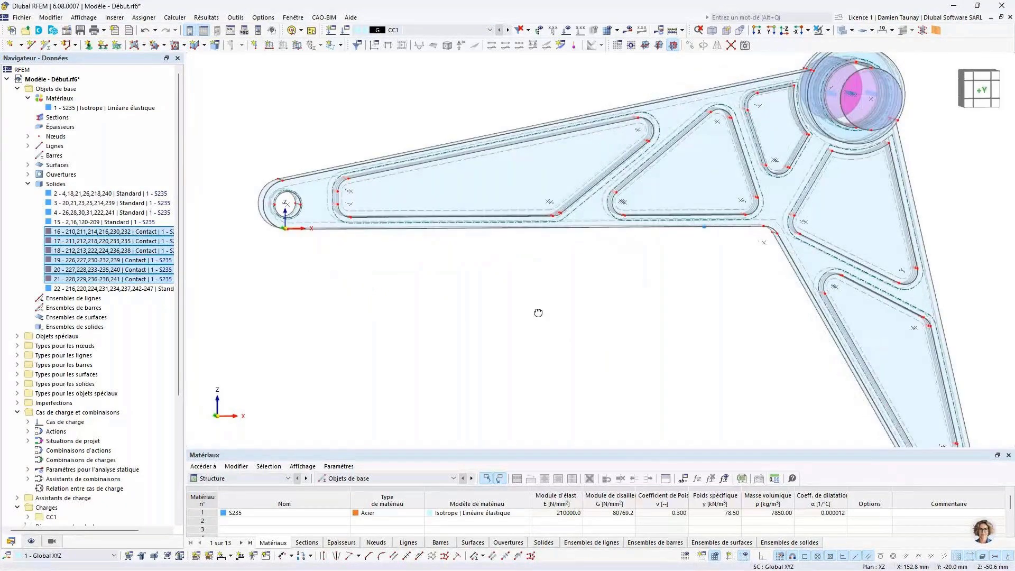
pyautogui.scroll(5, 278, 283)
pyautogui.moveTo(278, 283); pyautogui.dragTo(381, 304, button='middle')
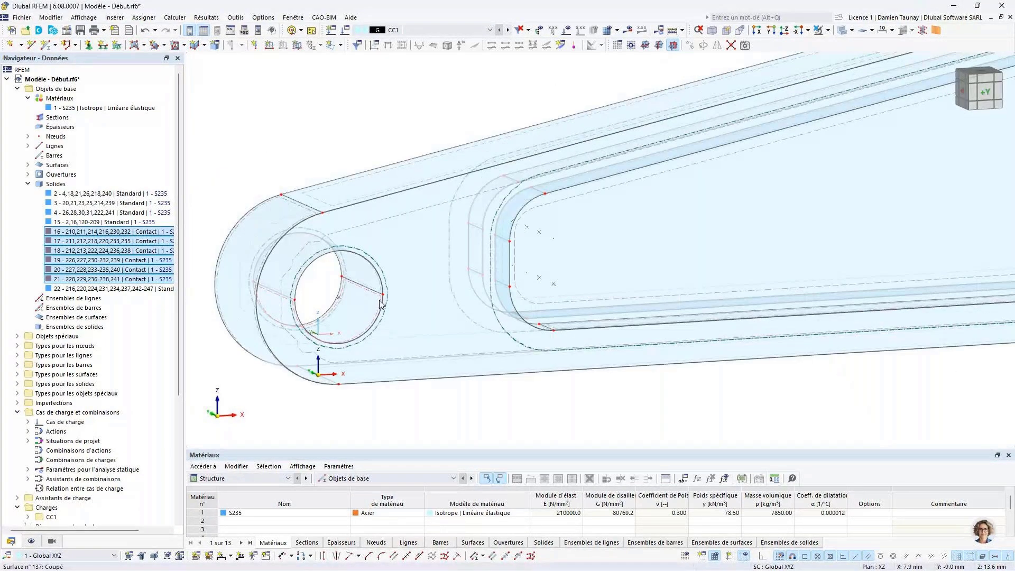
pyautogui.scroll(-6, 380, 304)
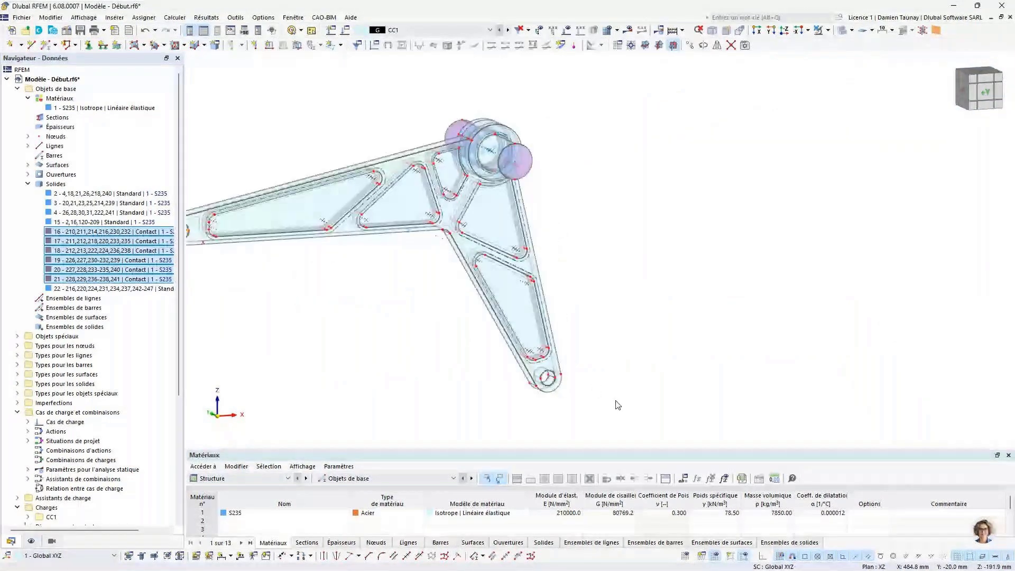
pyautogui.scroll(5, 555, 376)
pyautogui.scroll(-3, 572, 325)
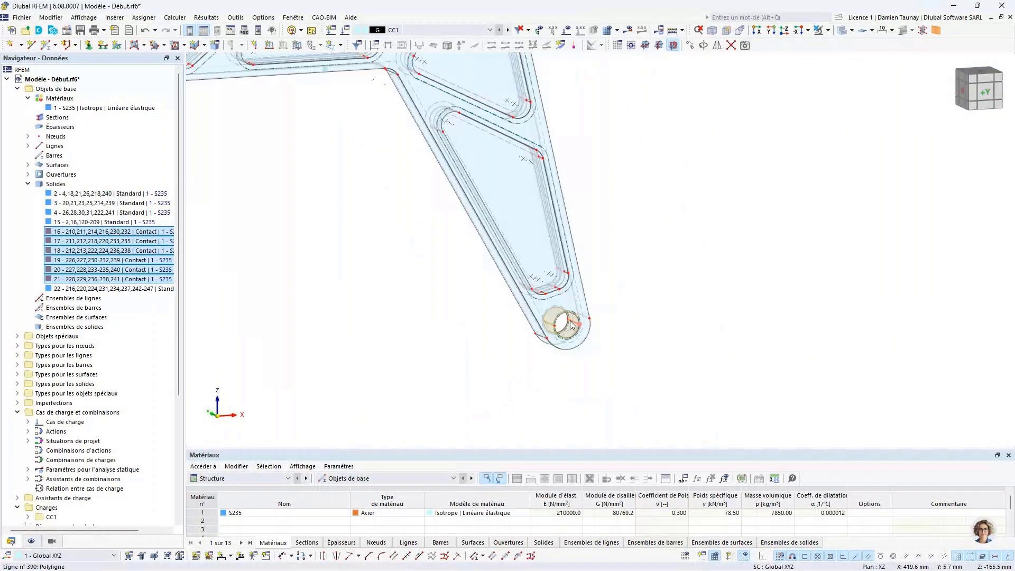
pyautogui.scroll(-4, 573, 324)
pyautogui.click(566, 320)
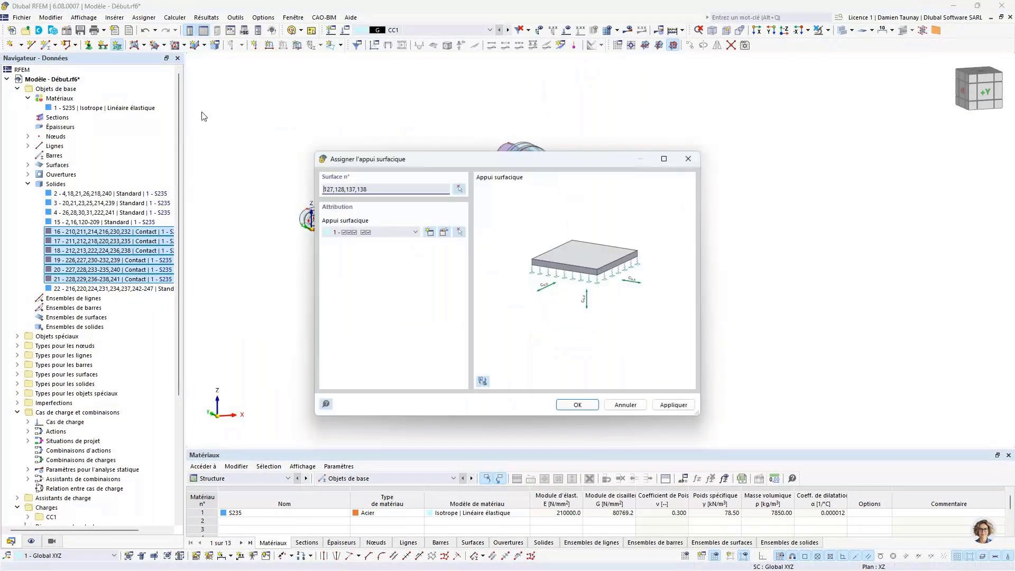
pyautogui.click(561, 404)
# Step: Reduce the display size of the surface support symbols so they stay within the bores at the arm ends
pyautogui.rightClick(286, 222)
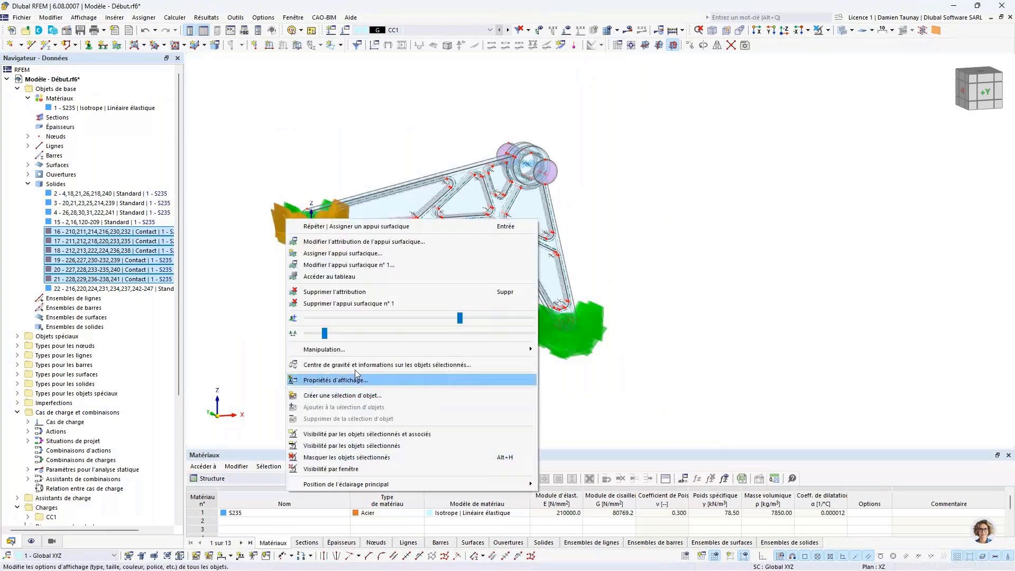
pyautogui.moveTo(312, 333); pyautogui.dragTo(322, 334)
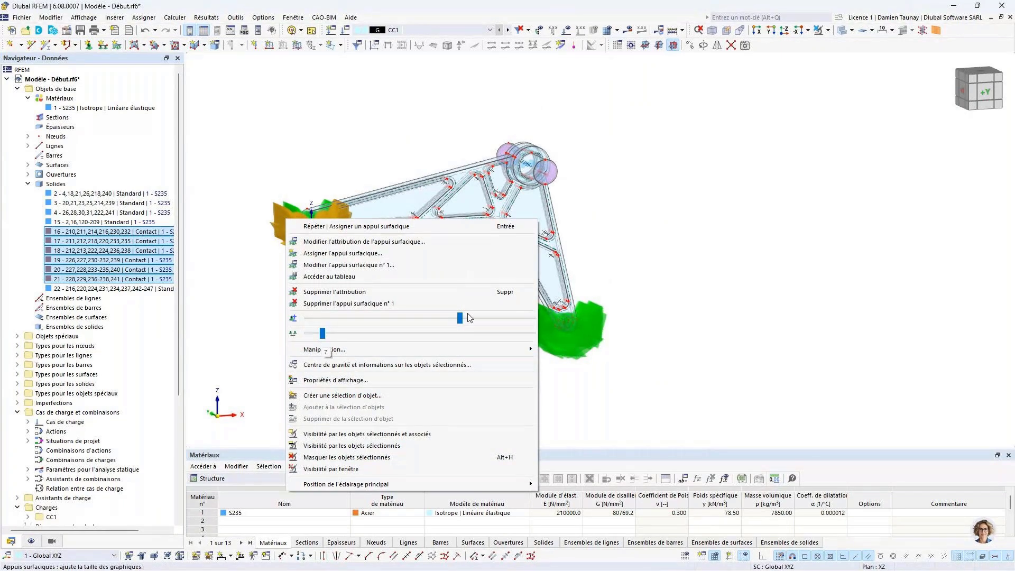
pyautogui.moveTo(459, 318); pyautogui.dragTo(313, 318)
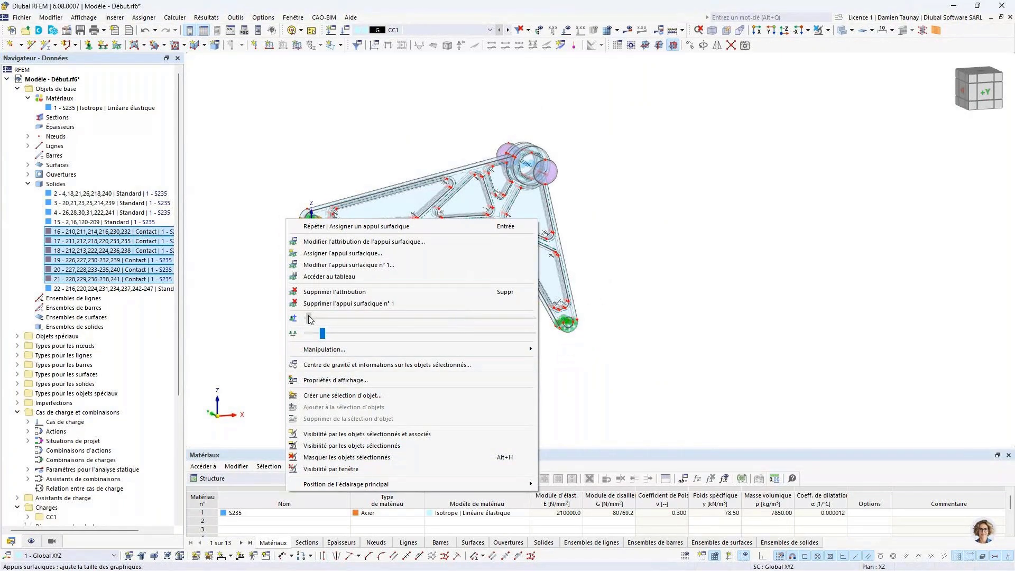
pyautogui.click(533, 196)
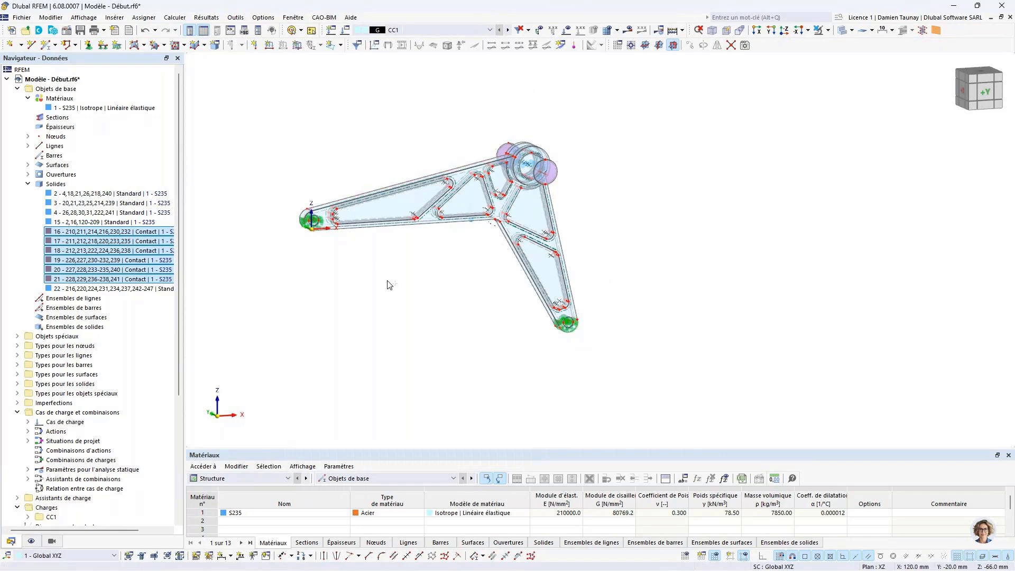
# Step: Place a node at the centre of each circular end face of the pin
pyautogui.keyDown('ctrl'); pyautogui.moveTo(387, 284); pyautogui.dragTo(460, 287, button='middle'); pyautogui.keyUp('ctrl')
pyautogui.scroll(5, 572, 125)
pyautogui.moveTo(550, 128); pyautogui.dragTo(612, 252, button='middle')
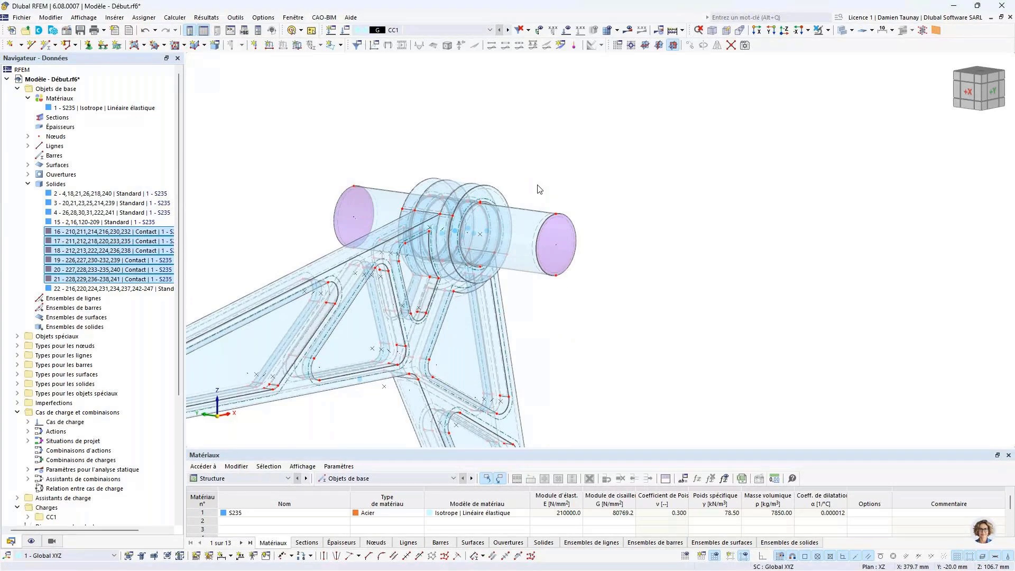
pyautogui.click(558, 253)
pyautogui.press('Escape')
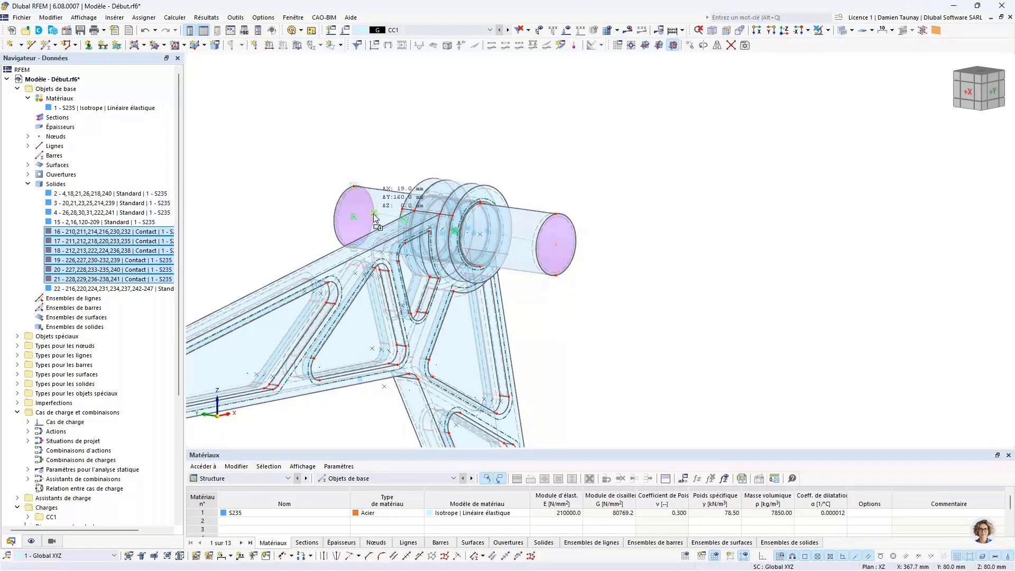
# Step: Copy the two pin-end centre nodes once with a displacement vector of X 60, Y 0 and Z 60 mm
pyautogui.moveTo(481, 146); pyautogui.dragTo(602, 136, button='middle')
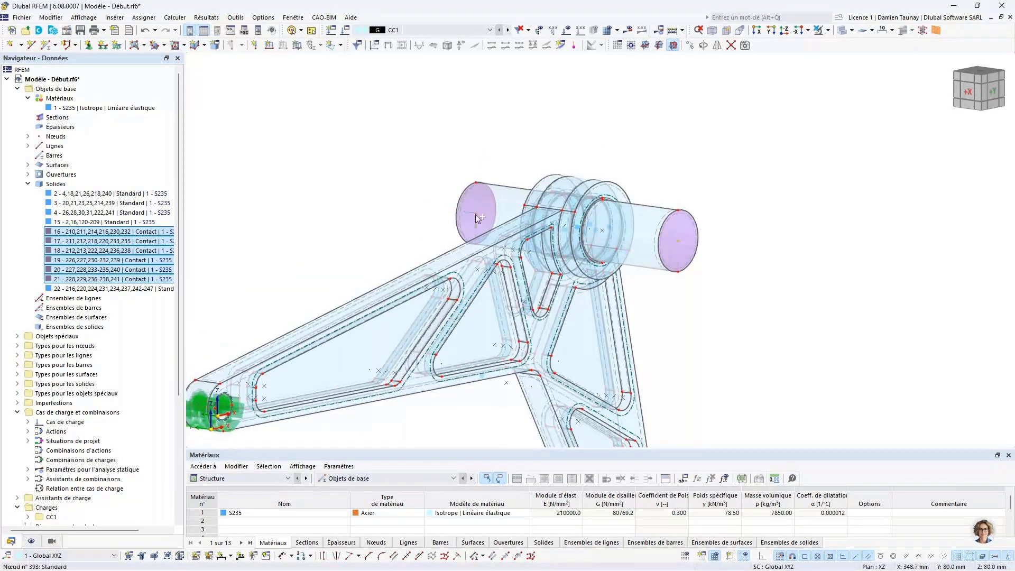
pyautogui.press('F8')
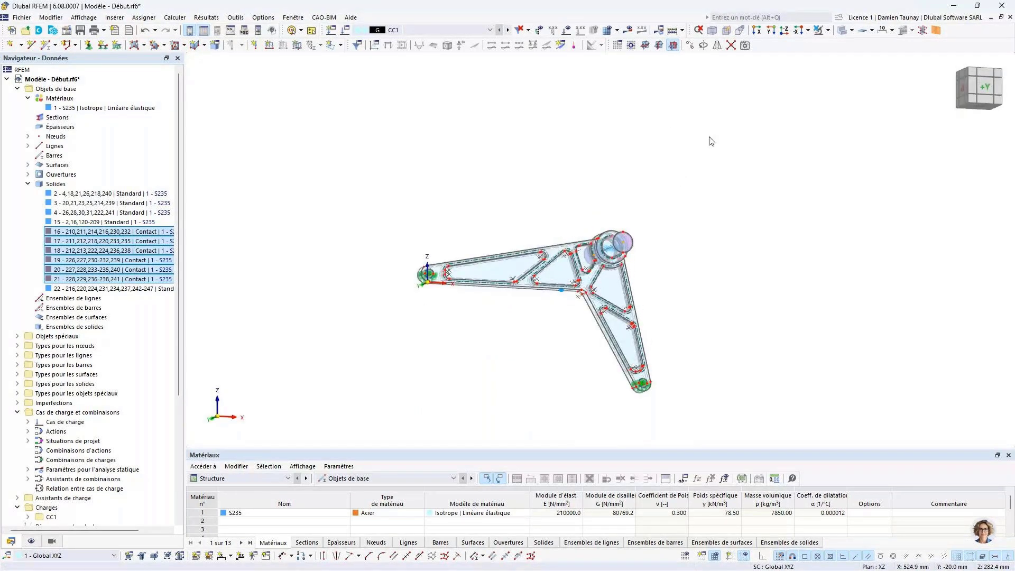
pyautogui.keyDown('ctrl'); pyautogui.moveTo(664, 176); pyautogui.dragTo(684, 245, button='middle'); pyautogui.keyUp('ctrl')
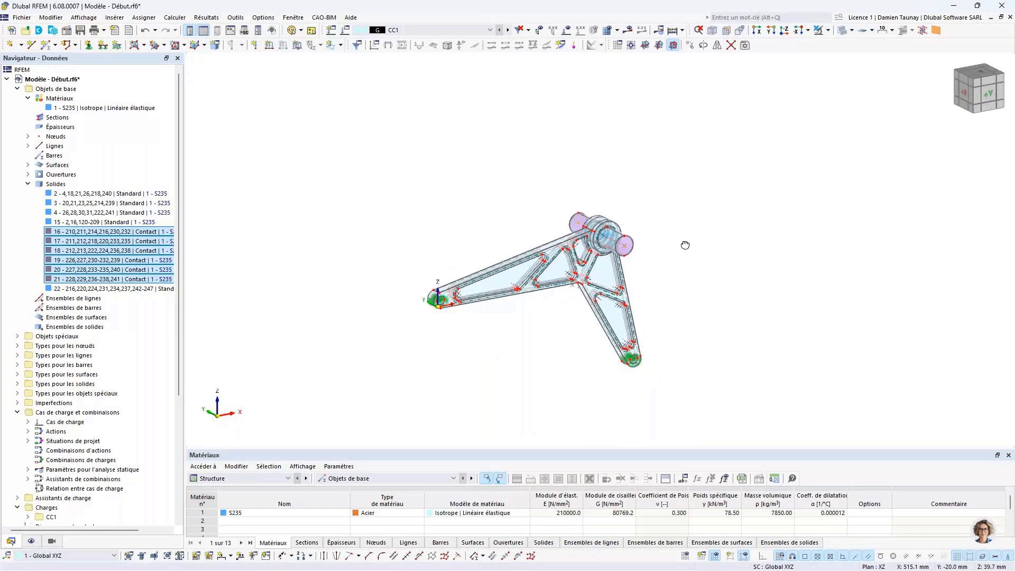
pyautogui.click(690, 46)
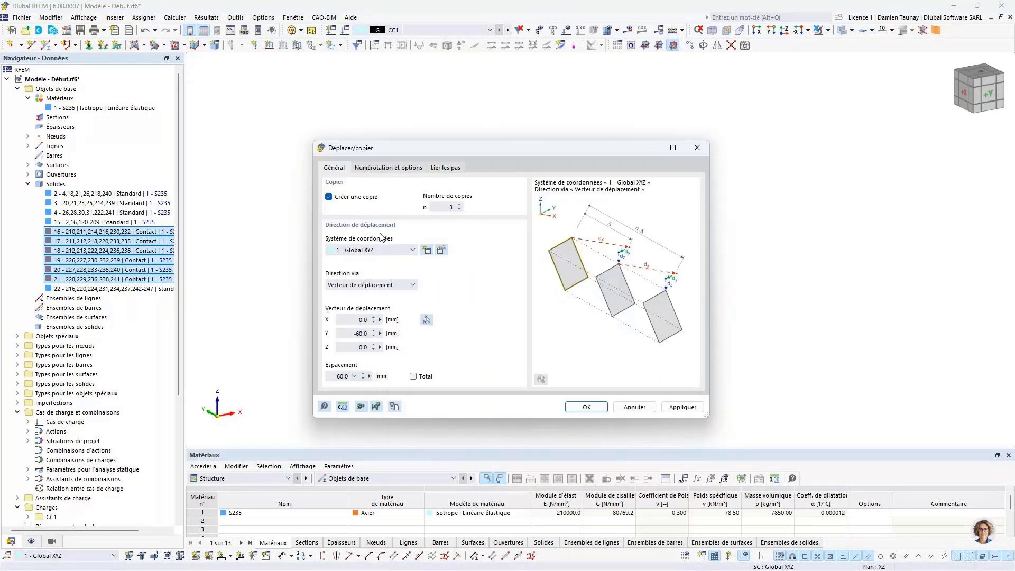
pyautogui.click(389, 167)
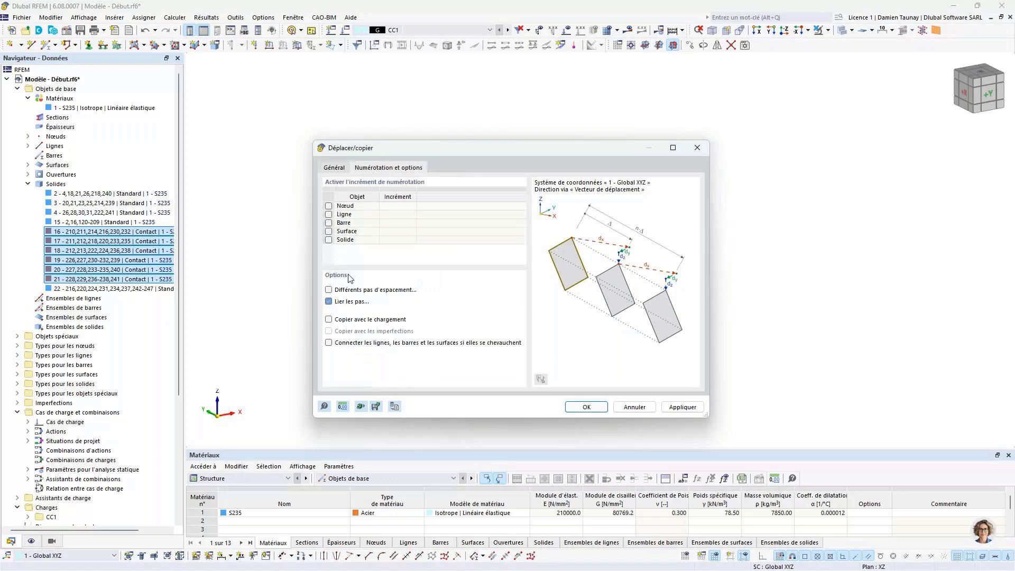
pyautogui.click(334, 168)
pyautogui.doubleClick(360, 333)
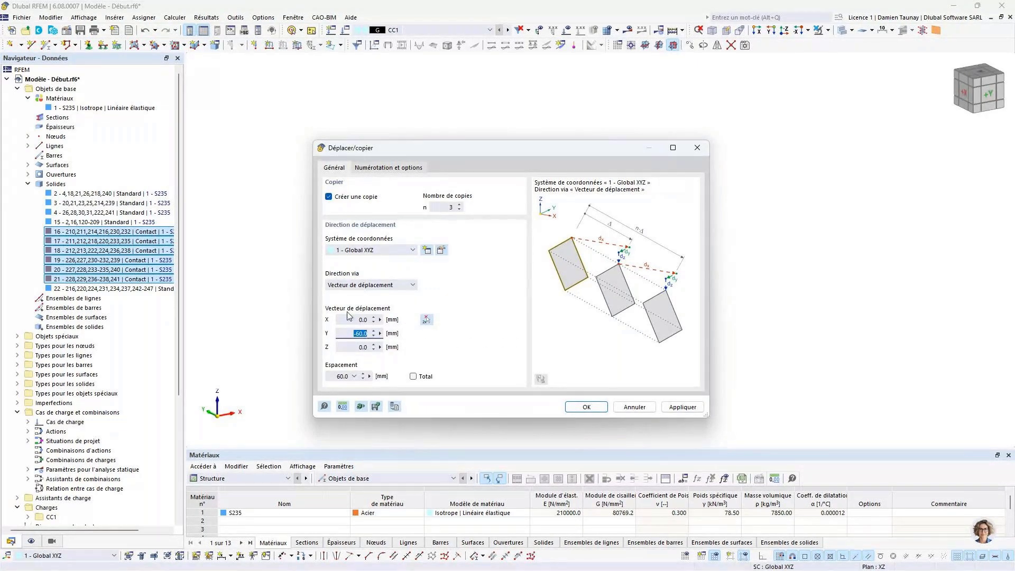
pyautogui.hotkey('shift', 'Tab')
pyautogui.write('62')
pyautogui.press('BackSpace')
pyautogui.write('0')
pyautogui.press('Tab')
pyautogui.write('0')
pyautogui.click(355, 347)
pyautogui.doubleClick(355, 347)
pyautogui.write('60')
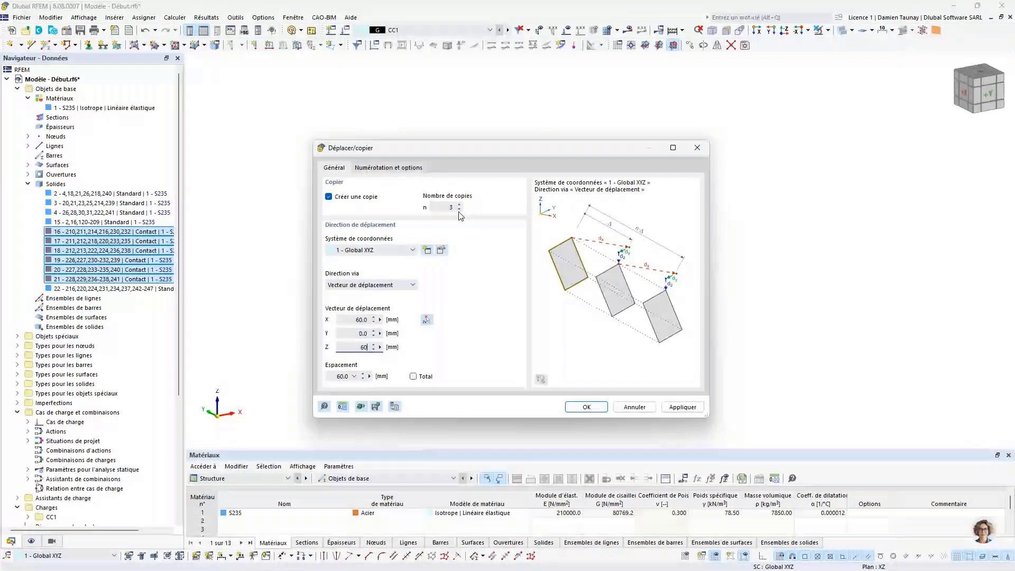
pyautogui.press('Return')
# Step: Define a new nodal force of 10 kN in load case CC1 with a specific direction of type directed towards a node
pyautogui.keyDown('ctrl'); pyautogui.moveTo(681, 227); pyautogui.dragTo(716, 288, button='middle'); pyautogui.keyUp('ctrl')
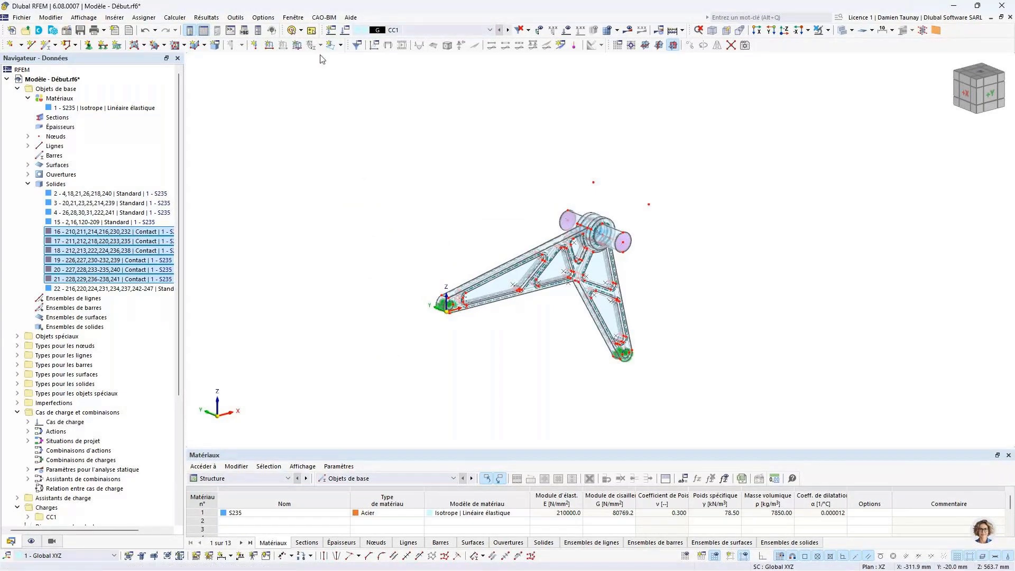
pyautogui.click(254, 45)
pyautogui.press('Tab')
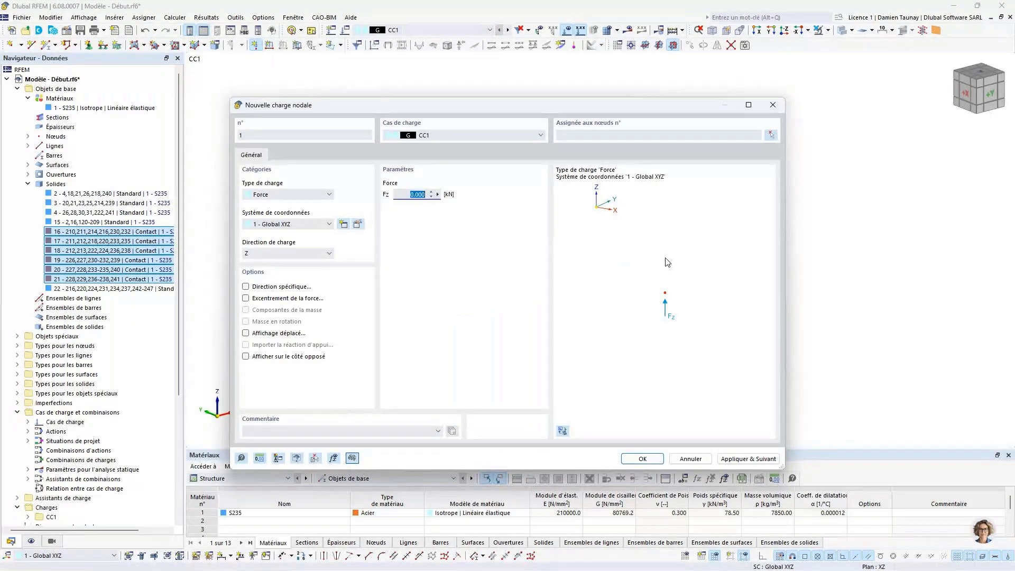
pyautogui.write('10')
pyautogui.click(246, 286)
pyautogui.click(312, 157)
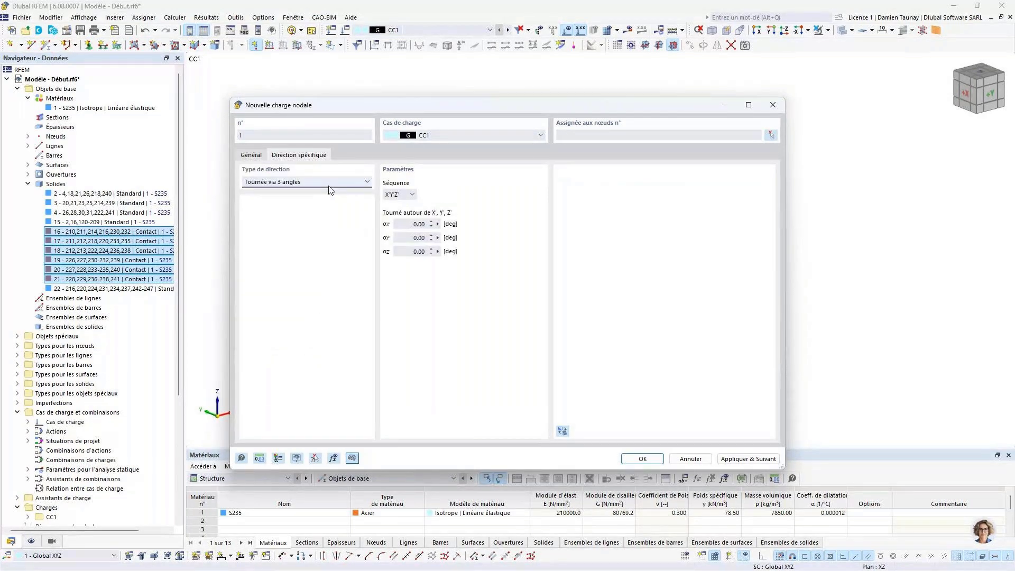
pyautogui.click(328, 184)
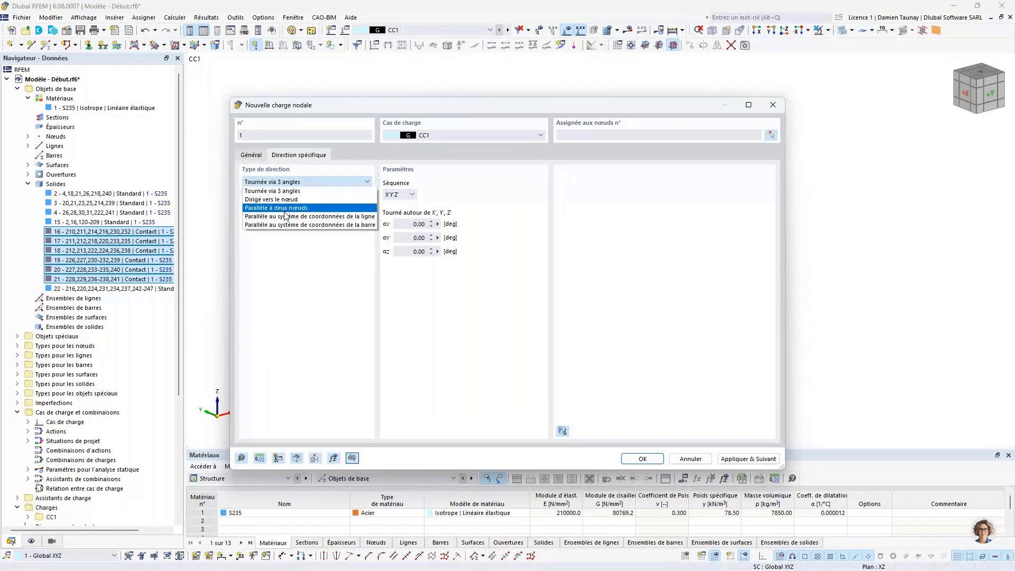
pyautogui.click(284, 199)
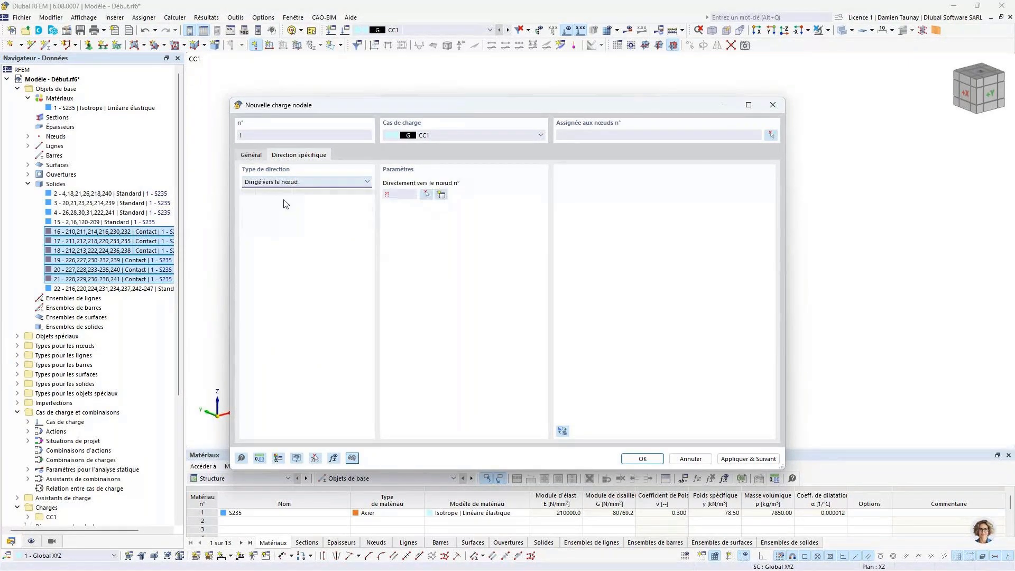
# Step: Direct nodal load 1 towards copied node 394, assign it to pin-end centre node 392 and apply it, continuing with another load
pyautogui.click(426, 195)
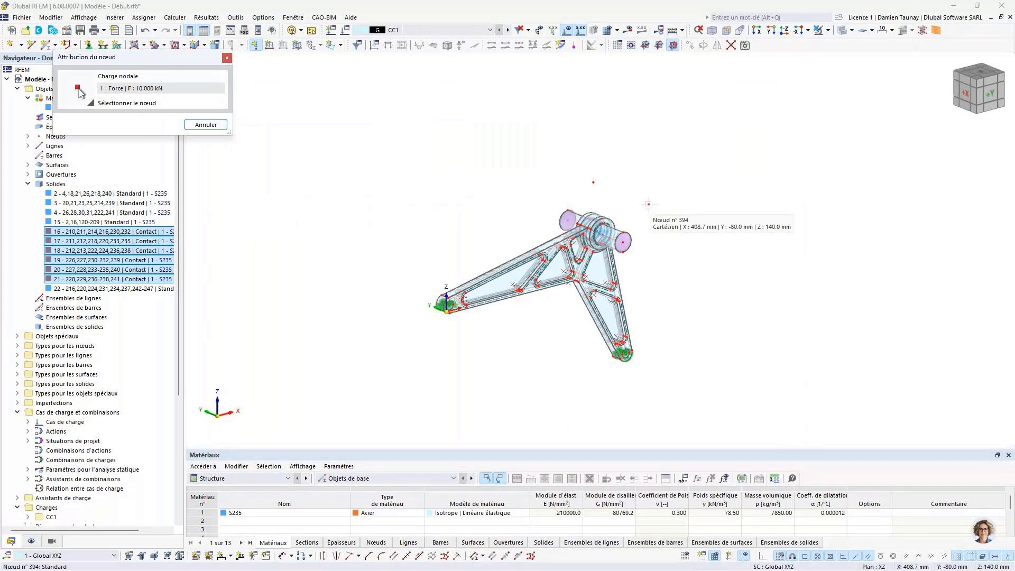
pyautogui.click(650, 207)
pyautogui.click(771, 136)
pyautogui.scroll(5, 649, 225)
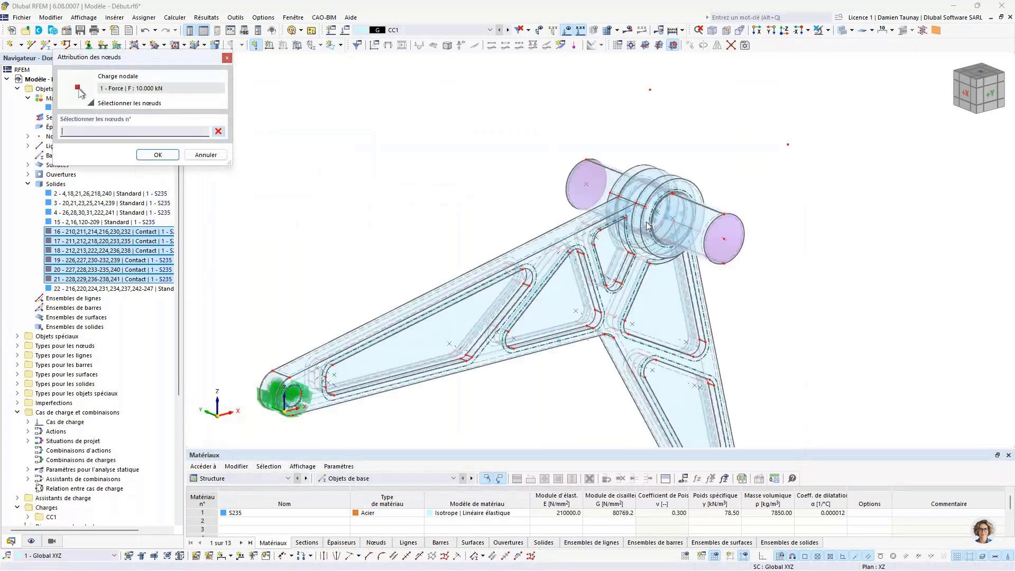
pyautogui.click(724, 238)
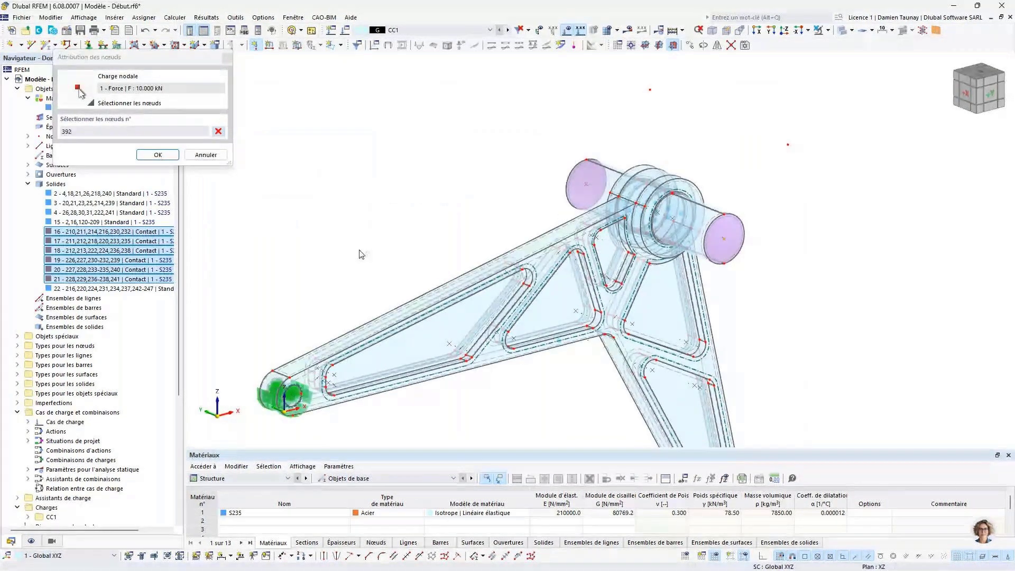
pyautogui.press('Return')
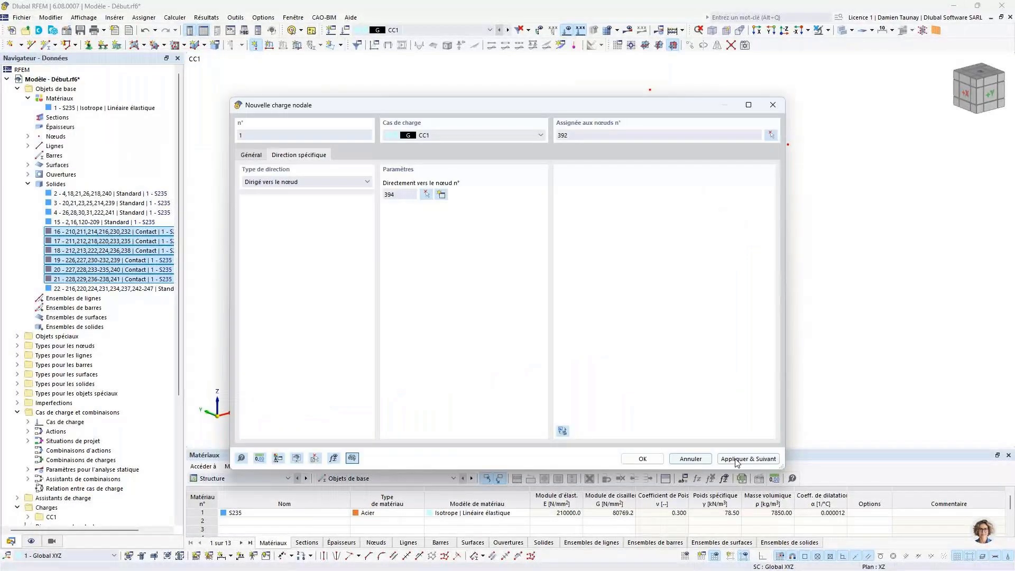
pyautogui.click(746, 459)
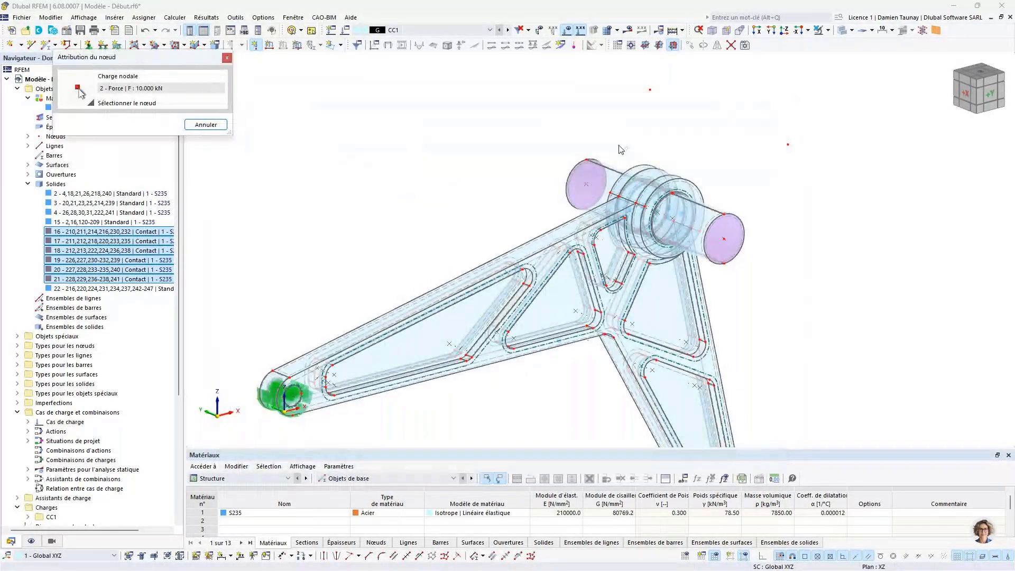
# Step: Direct the second 10 kN nodal load towards copied node 395 and assign it to the opposite pin-end centre node 393
pyautogui.click(650, 90)
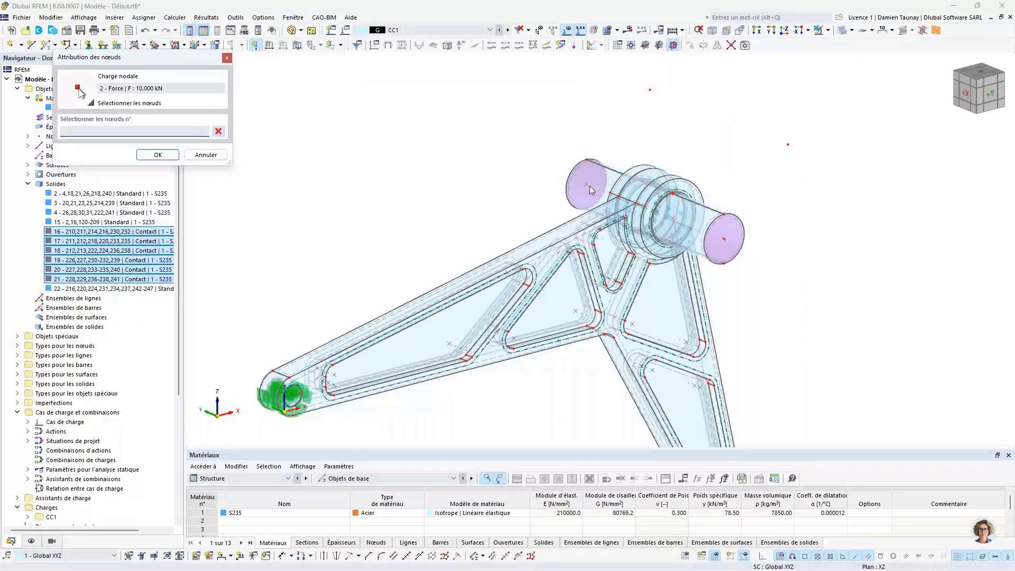
pyautogui.click(157, 154)
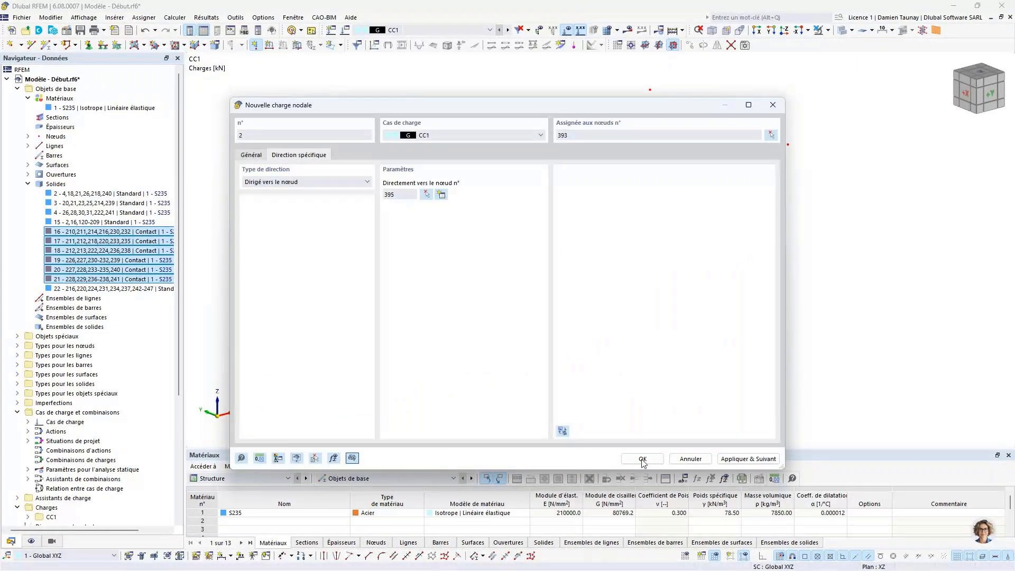
pyautogui.click(642, 461)
pyautogui.scroll(-3, 496, 179)
pyautogui.keyDown('ctrl'); pyautogui.moveTo(497, 179); pyautogui.dragTo(553, 166, button='middle'); pyautogui.keyUp('ctrl')
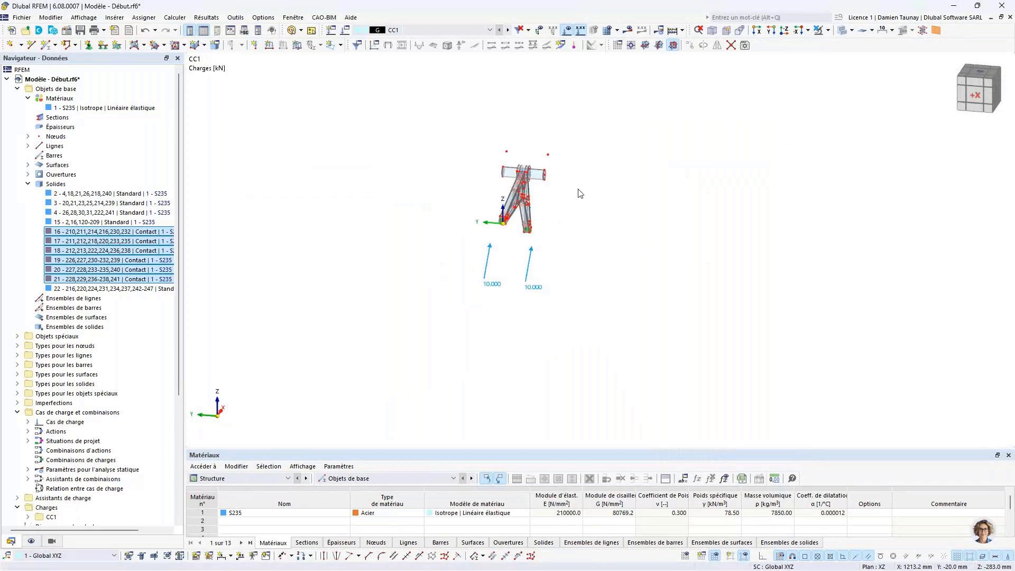
pyautogui.keyDown('ctrl'); pyautogui.moveTo(591, 267); pyautogui.dragTo(532, 278, button='middle'); pyautogui.keyUp('ctrl')
pyautogui.scroll(4, 547, 169)
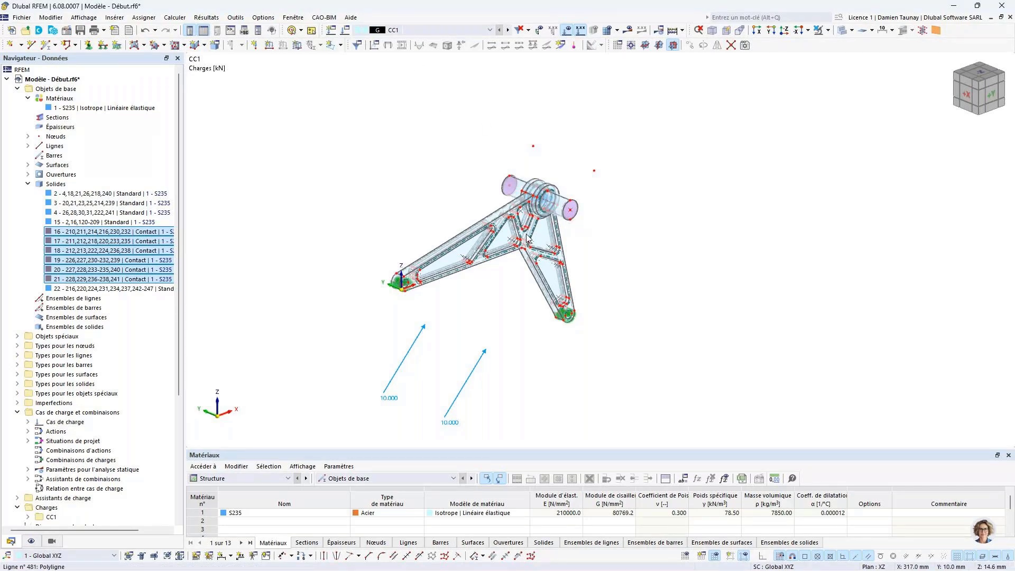
pyautogui.scroll(3, 496, 268)
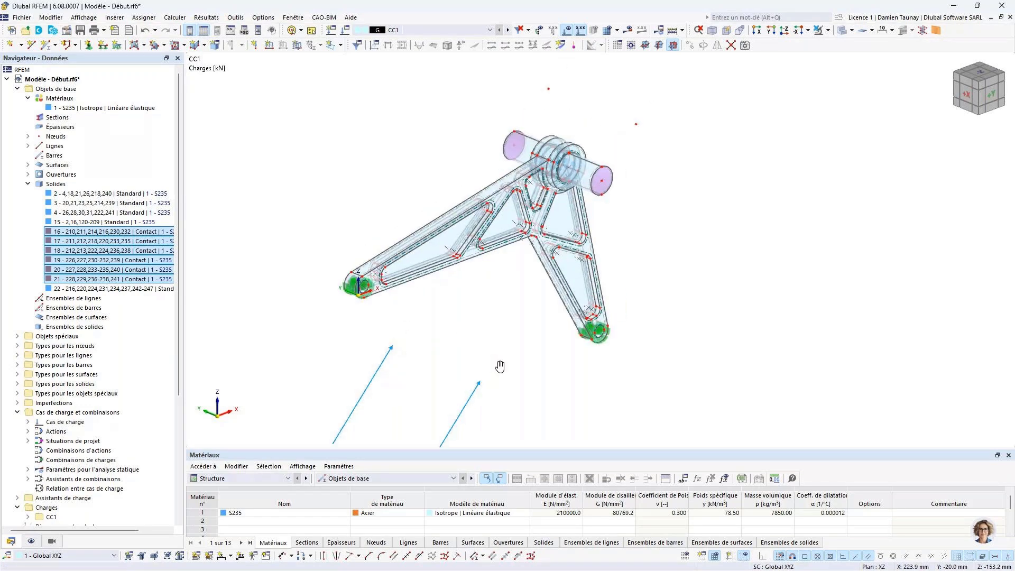
# Step: Try switching off the active self-weight in the settings of load case CC1
pyautogui.moveTo(499, 366); pyautogui.dragTo(509, 371, button='middle')
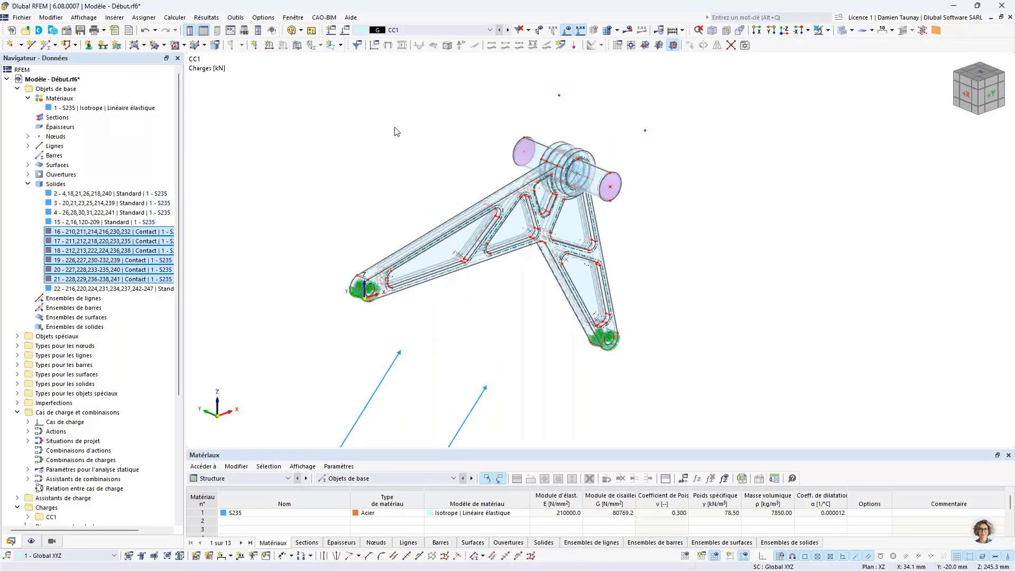
pyautogui.click(345, 33)
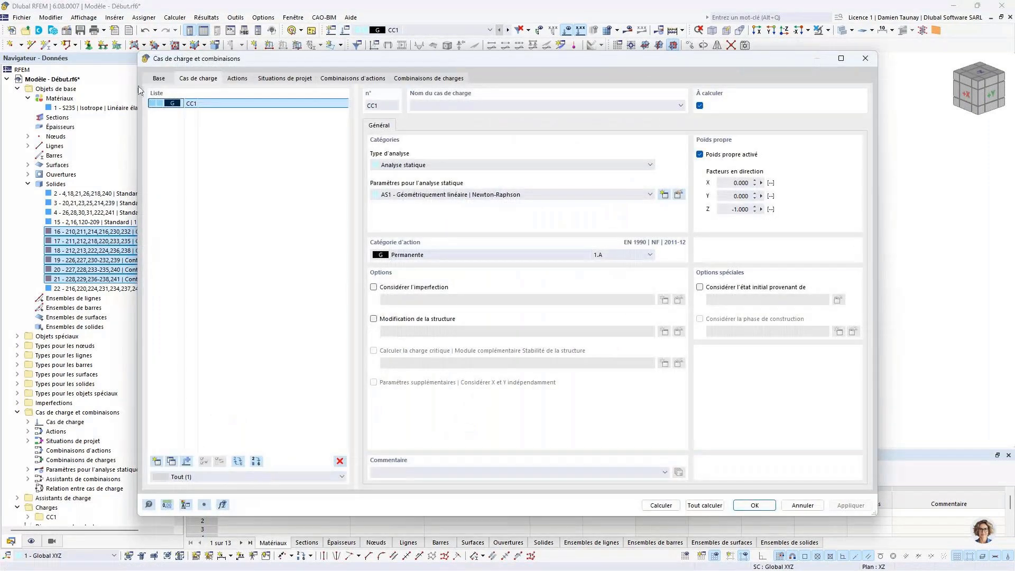
pyautogui.click(159, 79)
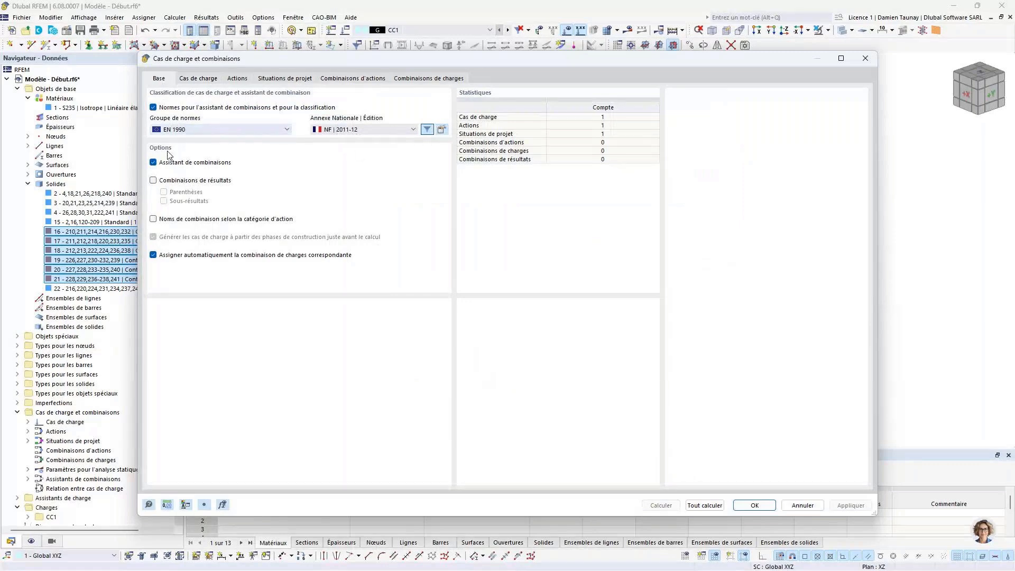
pyautogui.click(200, 79)
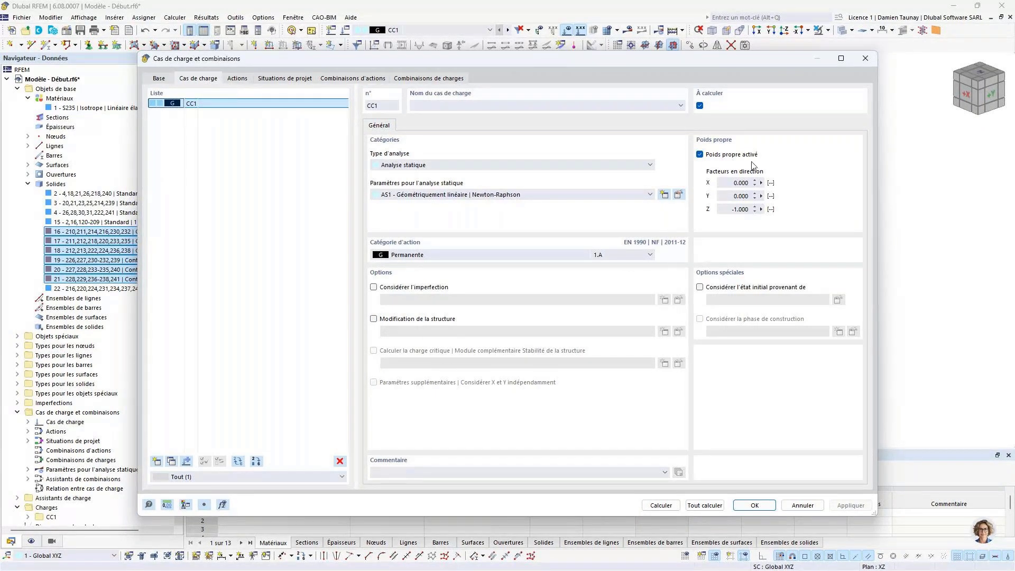
pyautogui.click(699, 154)
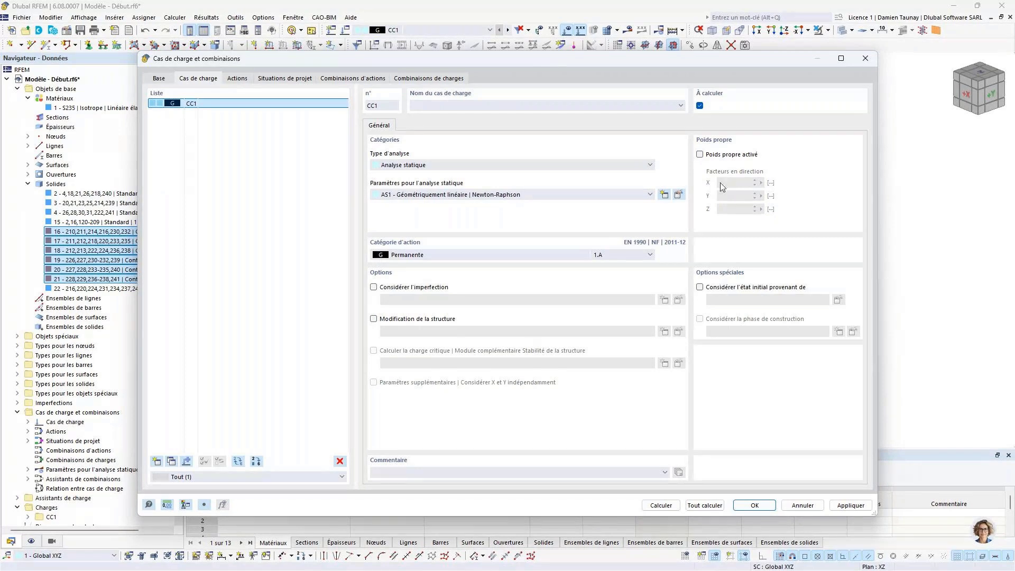
# Step: Review the actions, design situations, action combinations and load combinations, and leave the load case settings without applying them
pyautogui.click(237, 78)
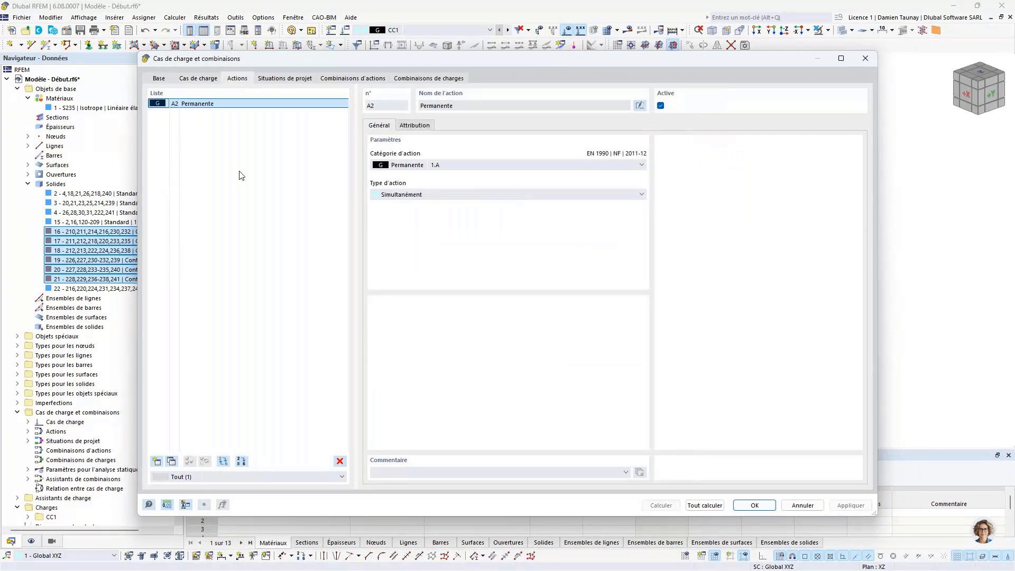
pyautogui.click(282, 79)
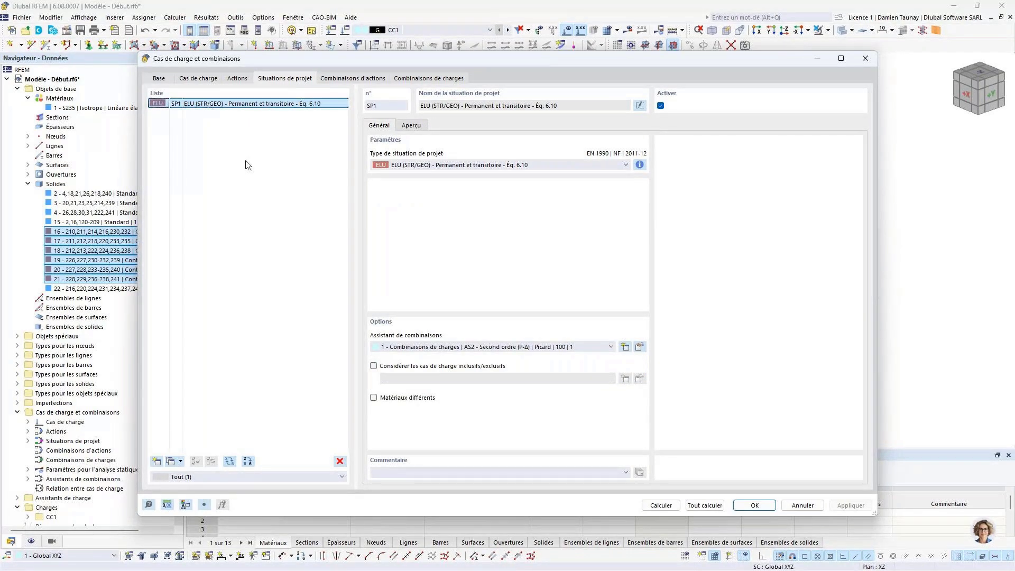
pyautogui.click(358, 79)
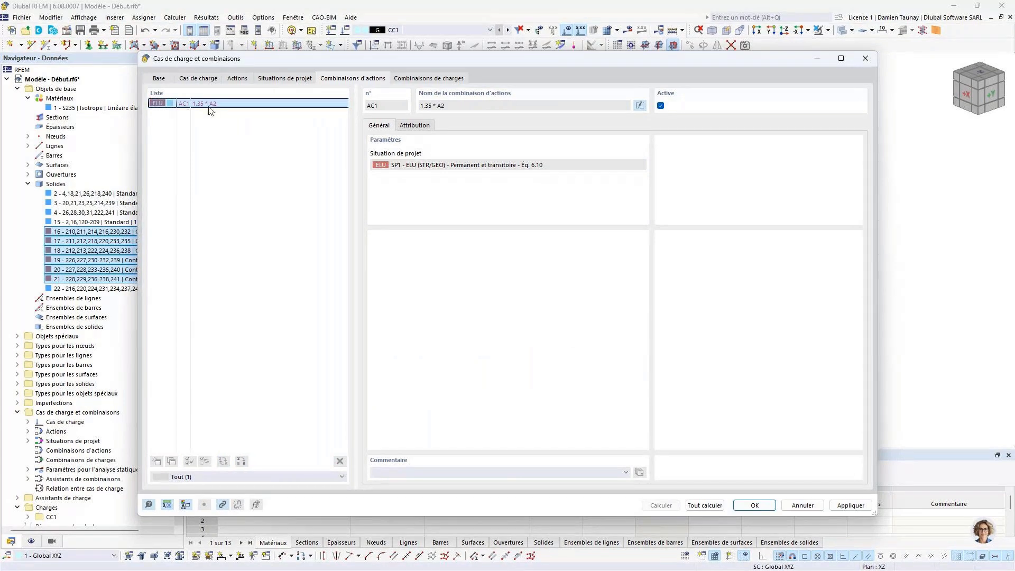
pyautogui.click(428, 78)
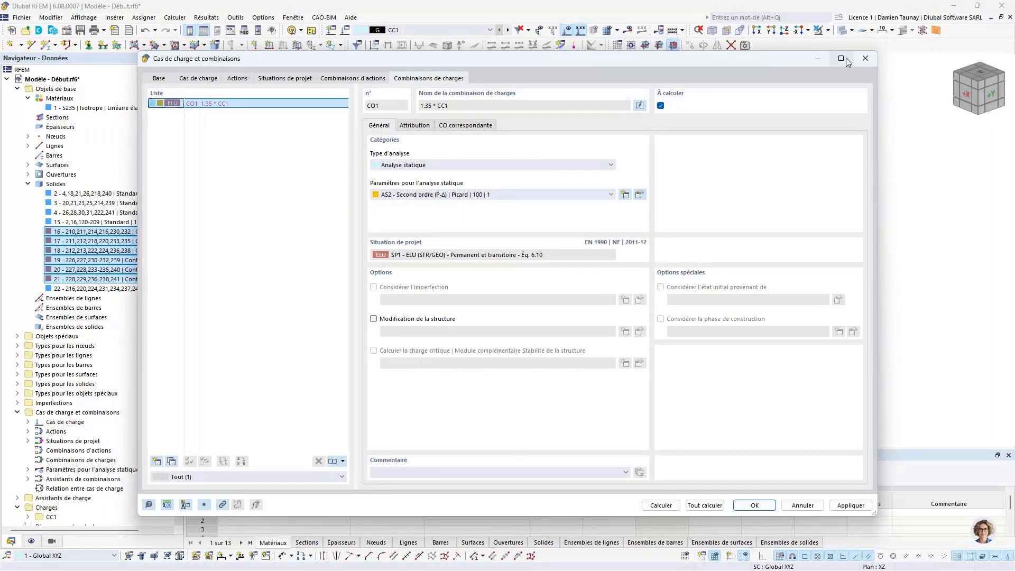
pyautogui.click(866, 59)
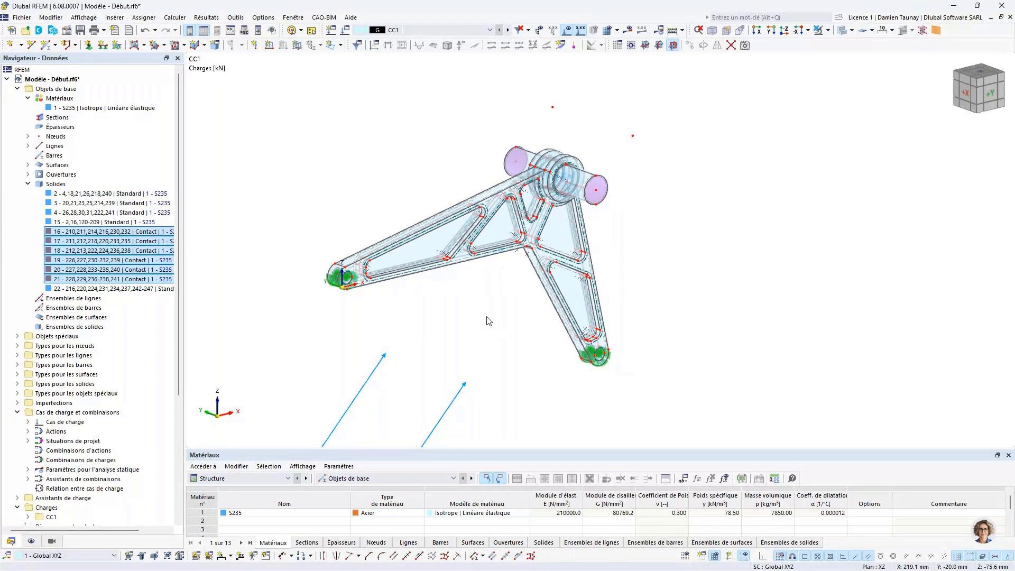
# Step: Set the mesh's target finite element length to 10 mm and the maximum node-to-line distance to 0.1 mm
pyautogui.click(617, 30)
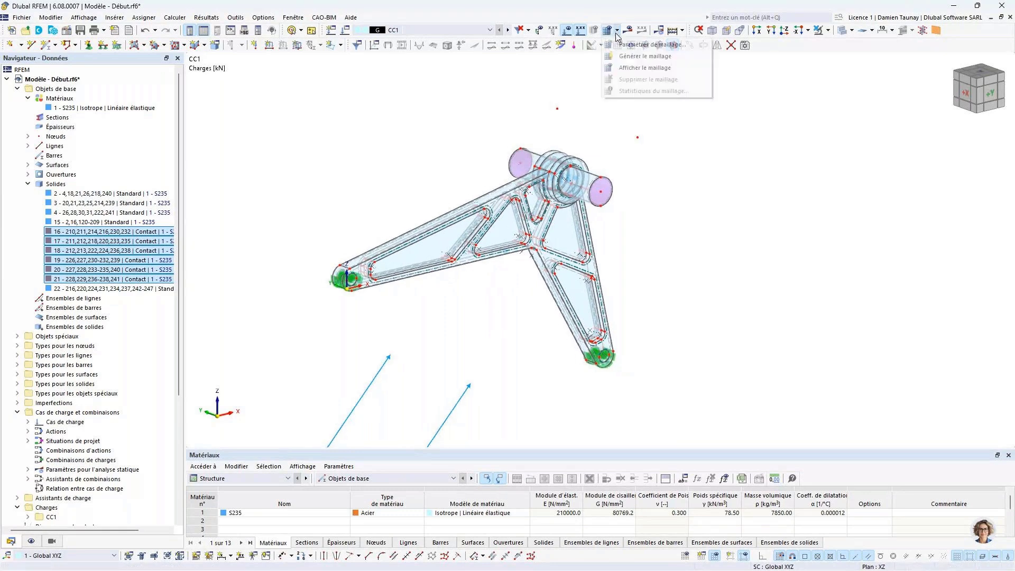
pyautogui.click(634, 44)
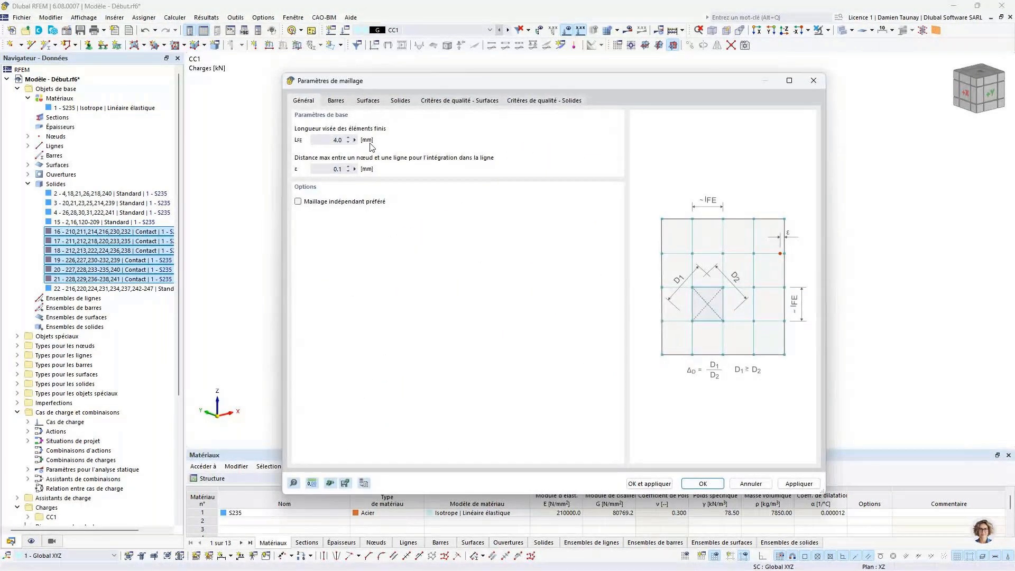
pyautogui.click(364, 483)
pyautogui.click(327, 140)
pyautogui.click(328, 139)
pyautogui.doubleClick(328, 139)
pyautogui.write('10')
pyautogui.doubleClick(333, 169)
pyautogui.write('0.1')
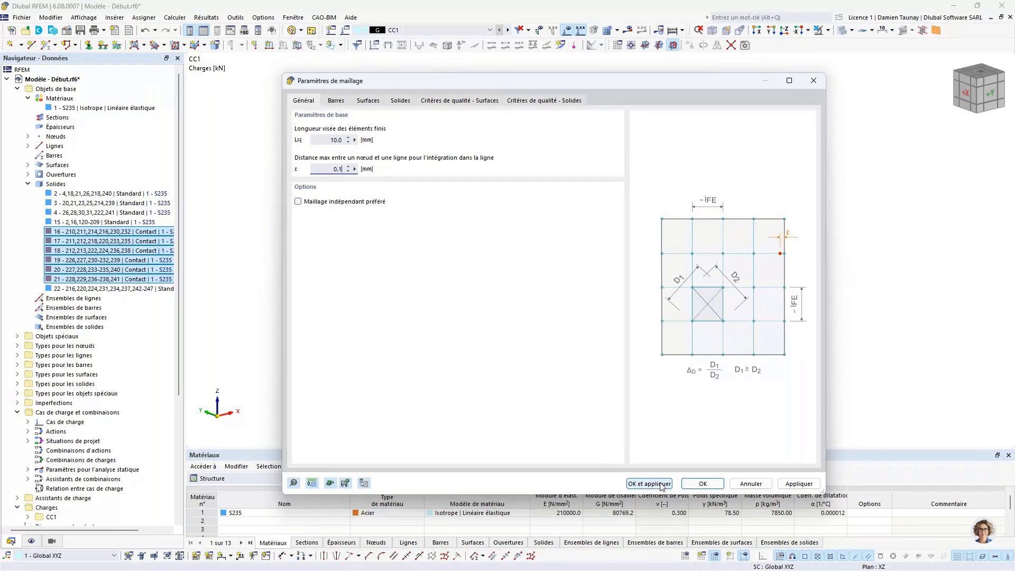
# Step: Apply the mesh settings and try to generate the mesh, ignoring the plausibility warnings about identical nodes
pyautogui.click(649, 483)
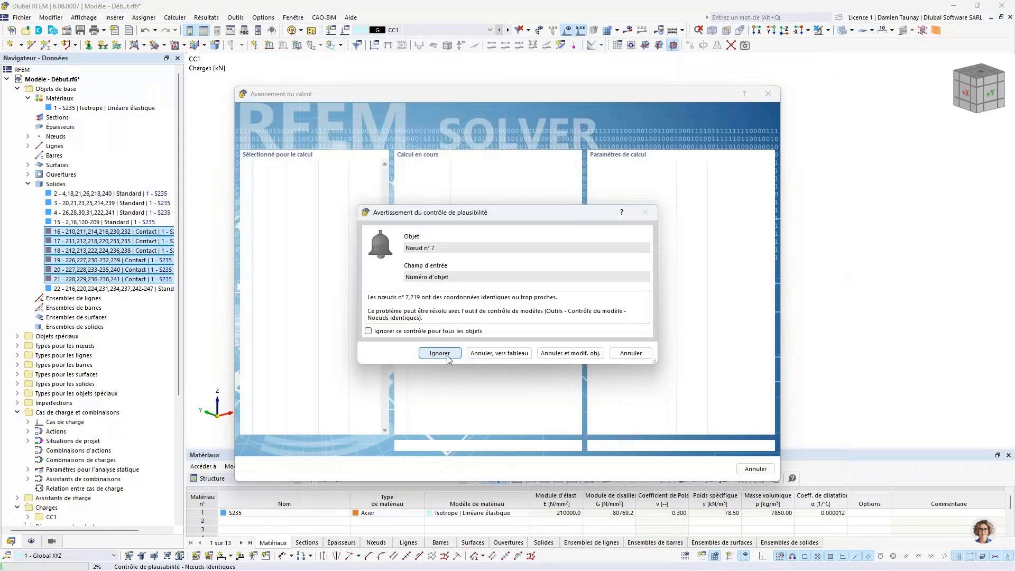
pyautogui.click(450, 355)
pyautogui.click(450, 355)
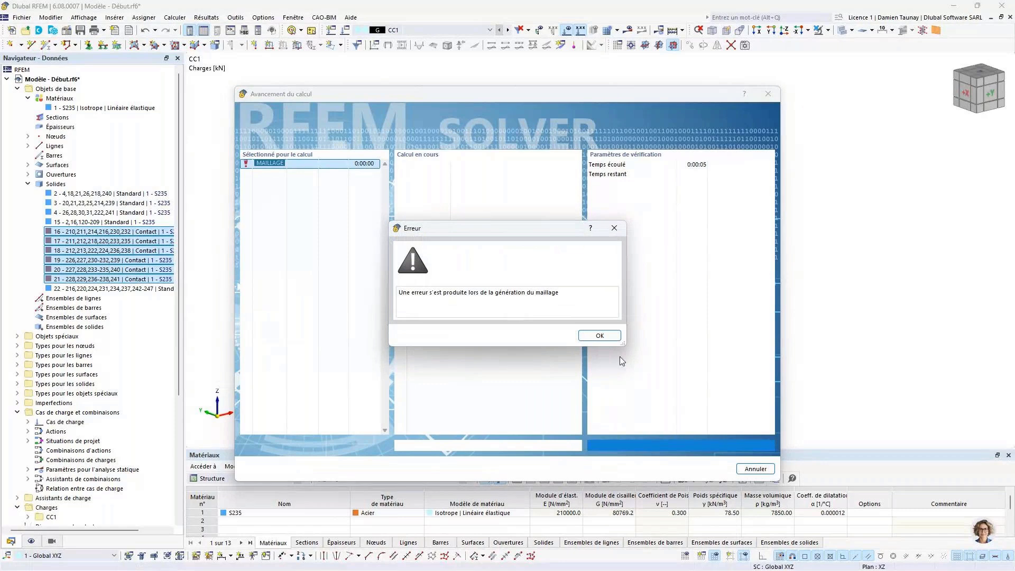
pyautogui.click(598, 336)
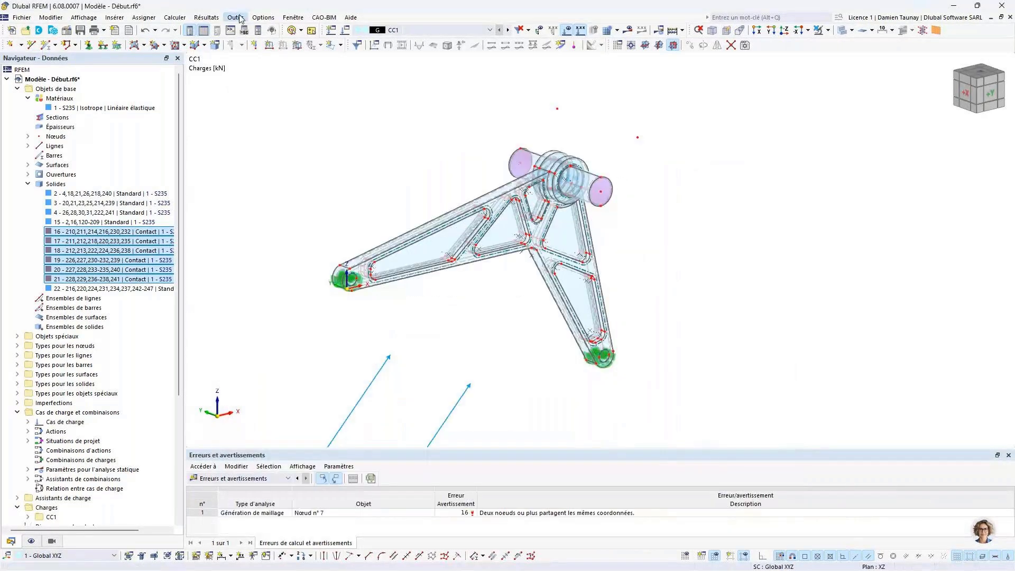
# Step: Check the model for identical nodes within 0.5 mm and combine all the node groups found, deleting the unused nodes
pyautogui.click(205, 17)
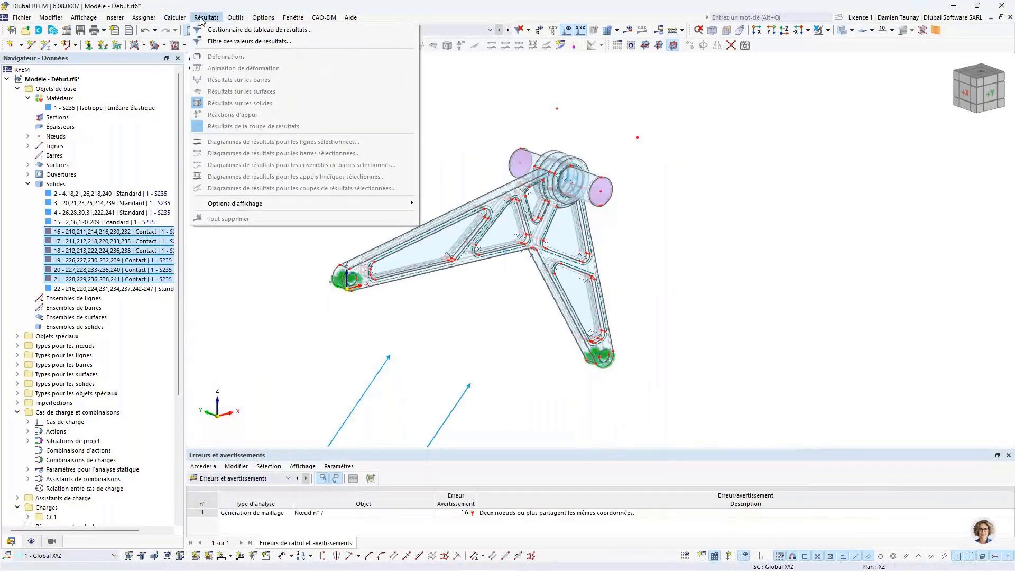
pyautogui.moveTo(236, 17)
pyautogui.moveTo(370, 176)
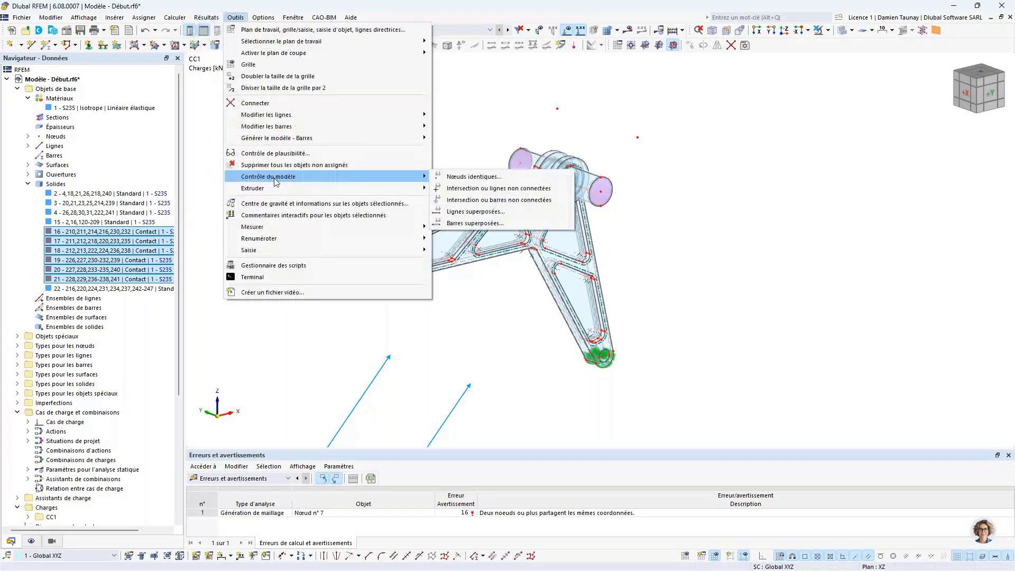
pyautogui.click(502, 176)
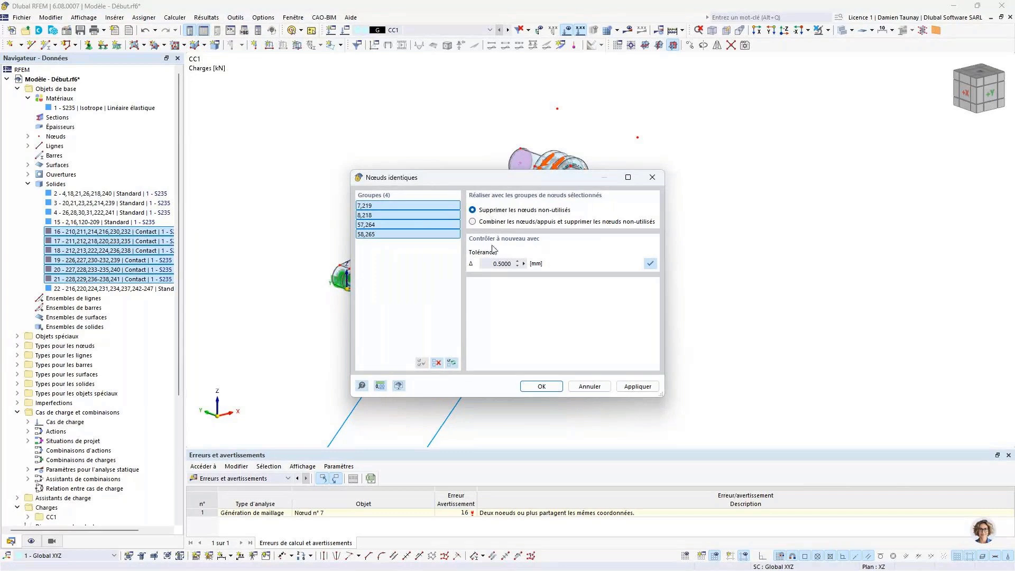
pyautogui.moveTo(487, 183); pyautogui.dragTo(499, 249)
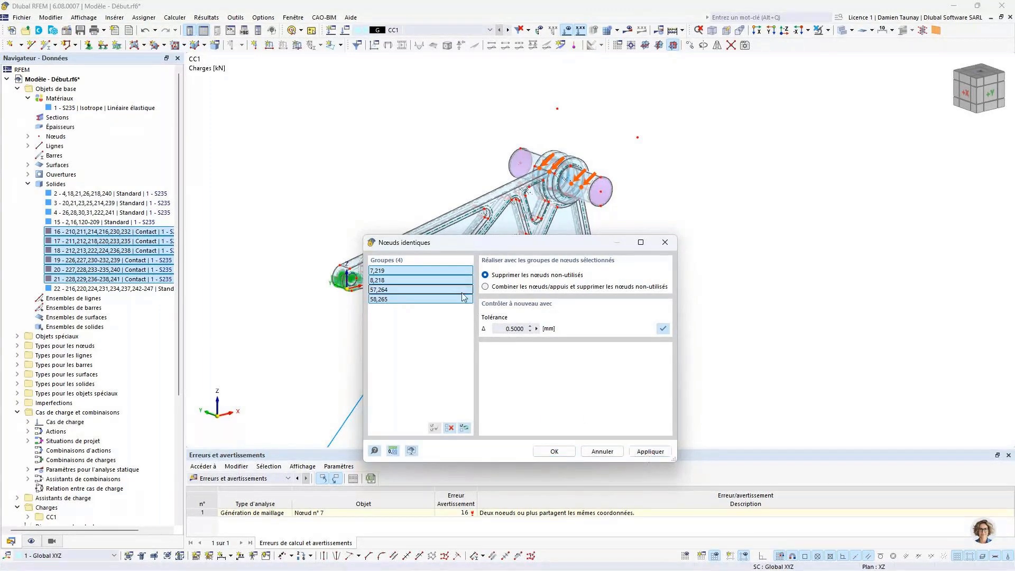
pyautogui.click(486, 287)
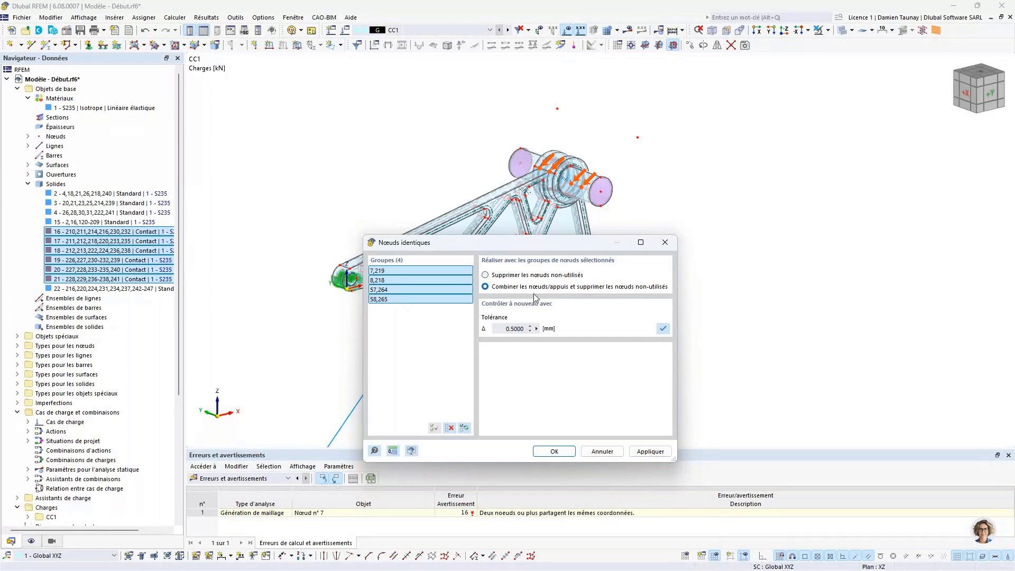
pyautogui.click(649, 450)
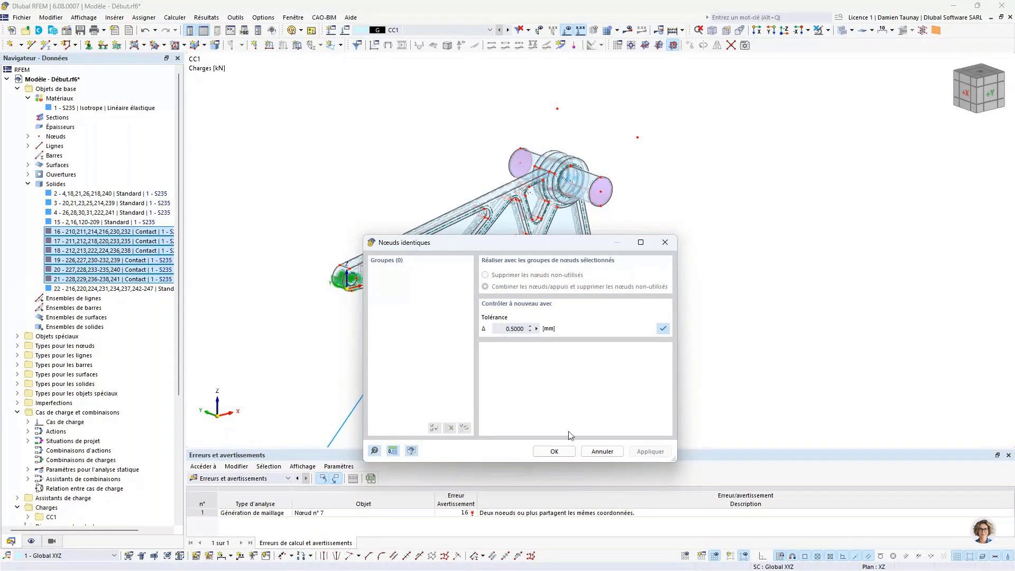
pyautogui.click(561, 451)
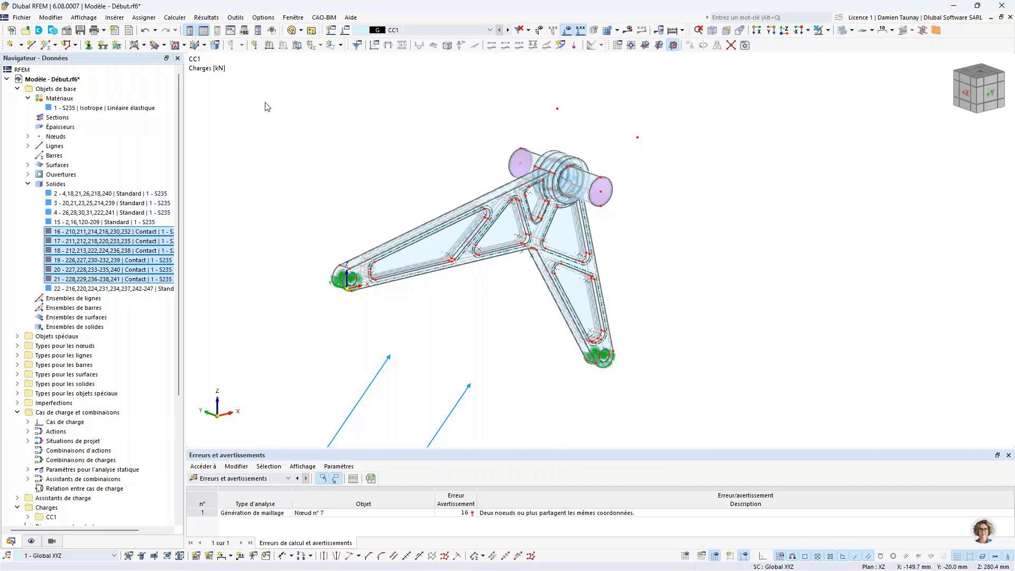
# Step: Check the model for overlapping lines with the option to connect and merge them, and close the check
pyautogui.click(235, 17)
pyautogui.moveTo(257, 122)
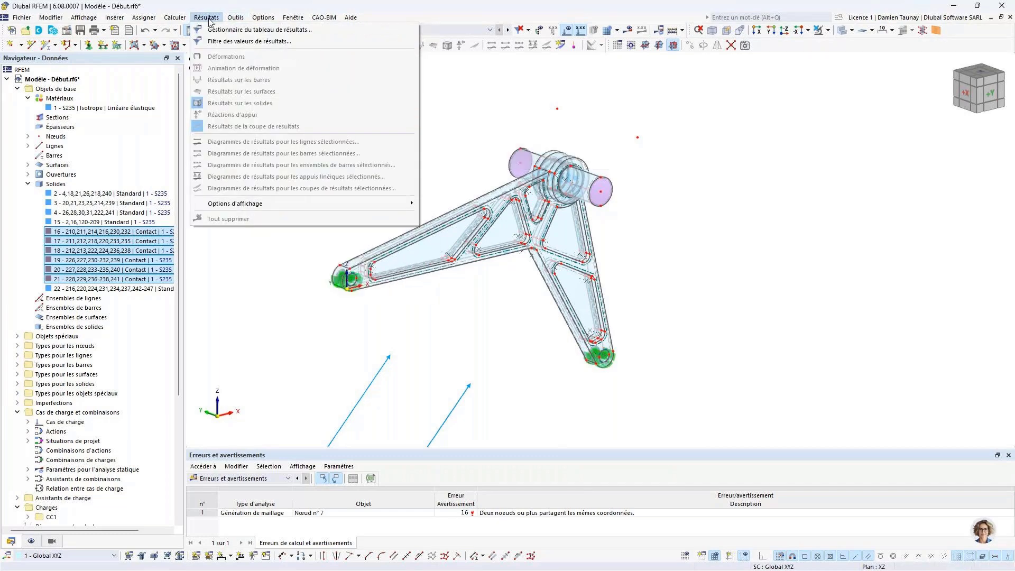
pyautogui.click(235, 18)
pyautogui.click(235, 17)
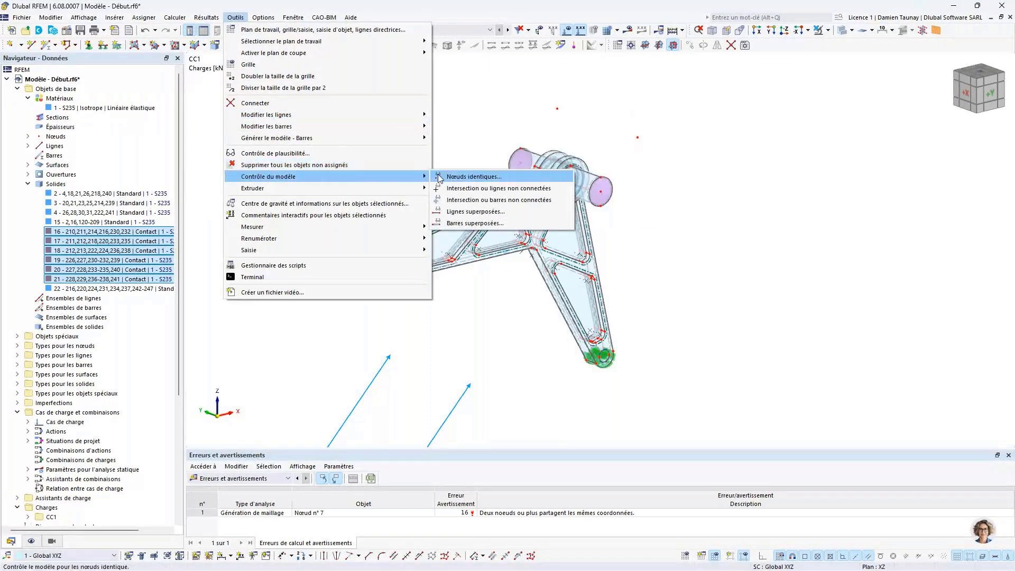
pyautogui.click(458, 212)
pyautogui.click(616, 388)
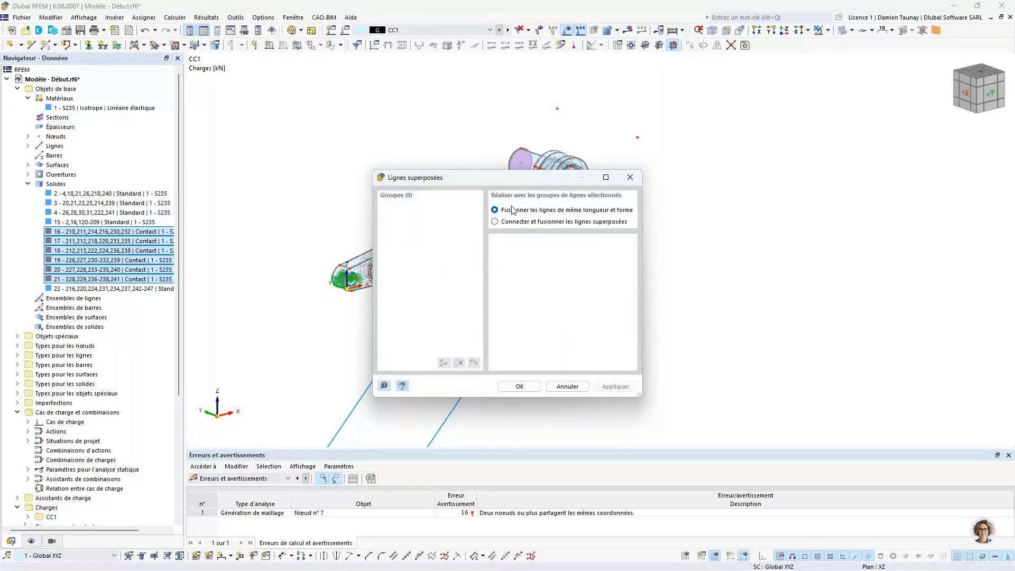
pyautogui.click(495, 221)
pyautogui.click(629, 179)
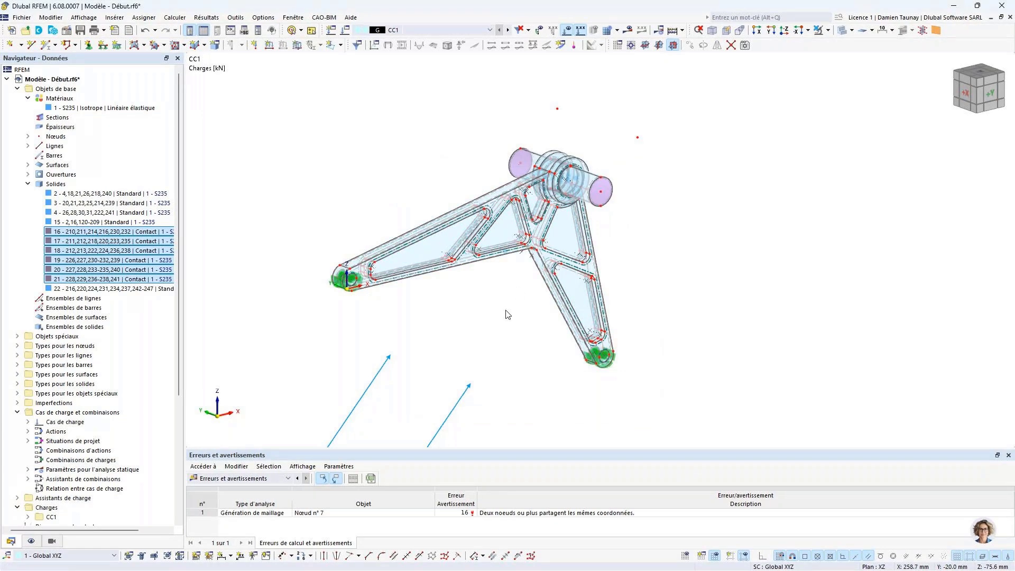
pyautogui.click(235, 17)
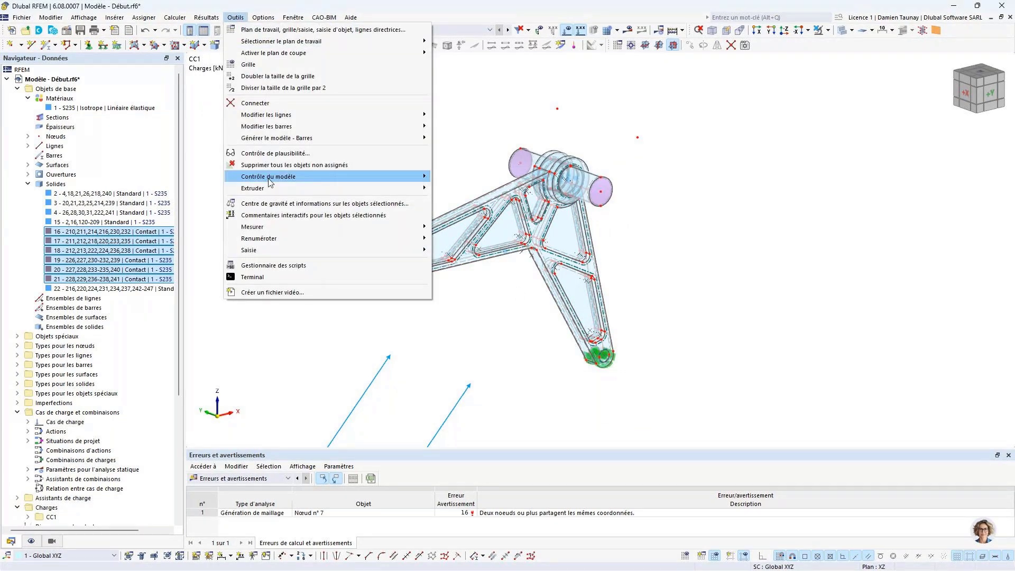
pyautogui.moveTo(342, 177)
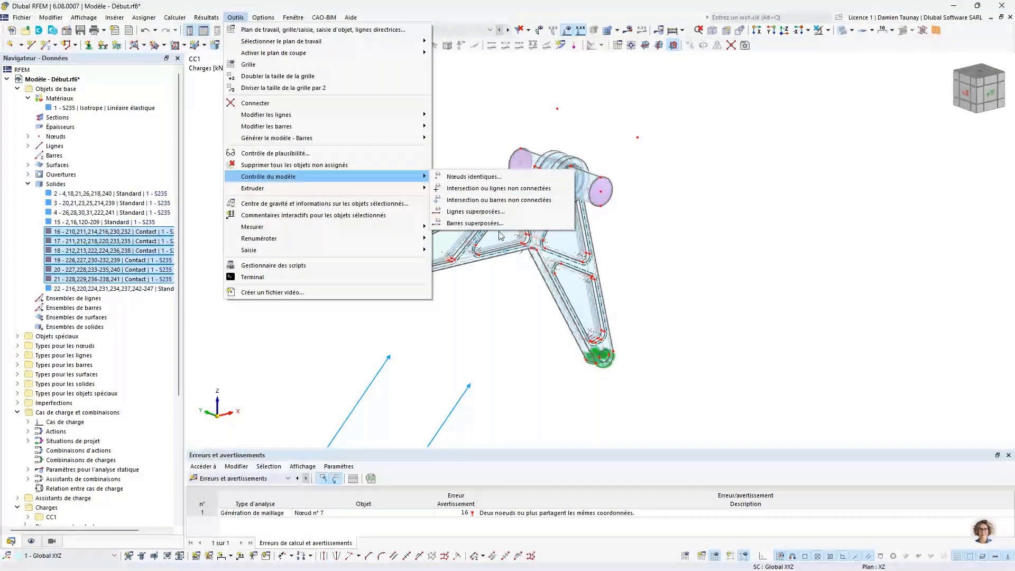
pyautogui.click(767, 250)
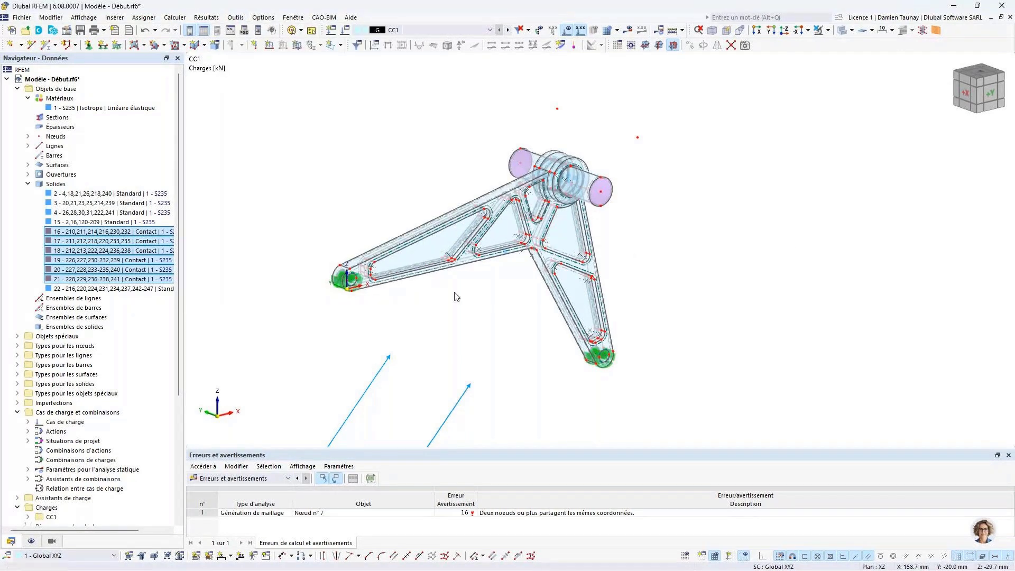
# Step: Generate the finite element mesh and show the bracket in solid rendering to inspect the mesh on its arms
pyautogui.moveTo(485, 301); pyautogui.dragTo(476, 307, button='middle')
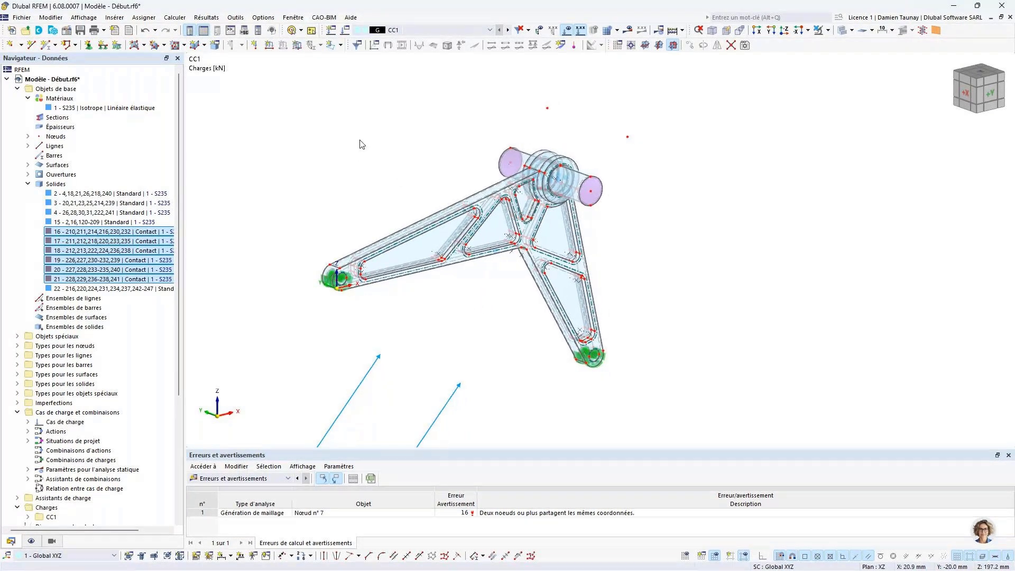
pyautogui.click(617, 30)
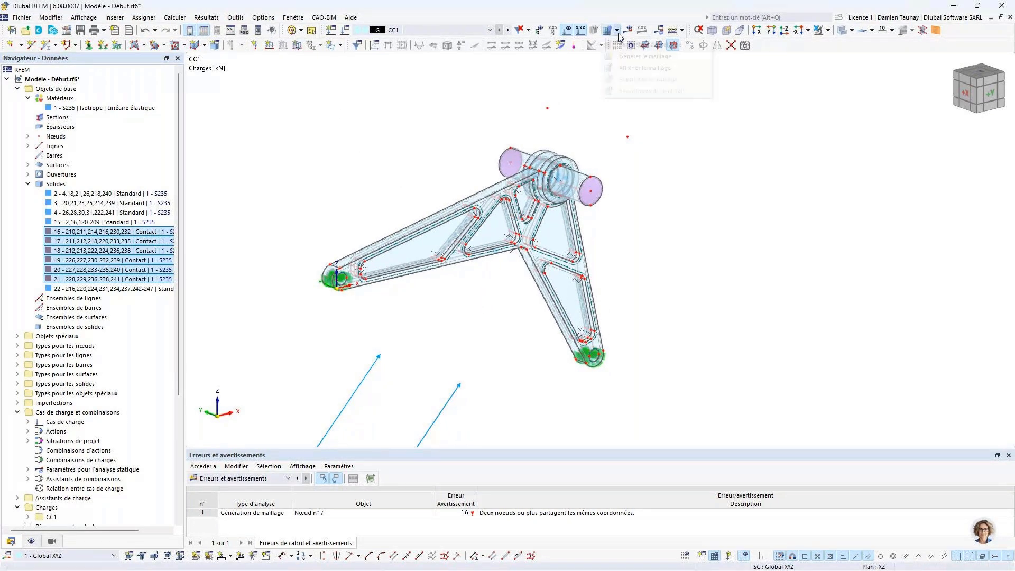
pyautogui.click(632, 57)
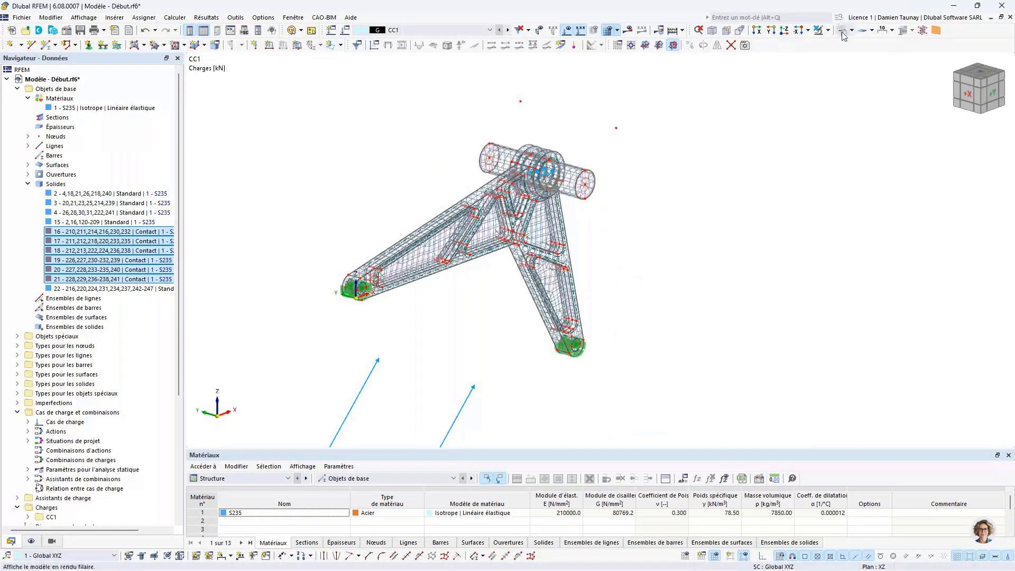
pyautogui.scroll(5, 379, 289)
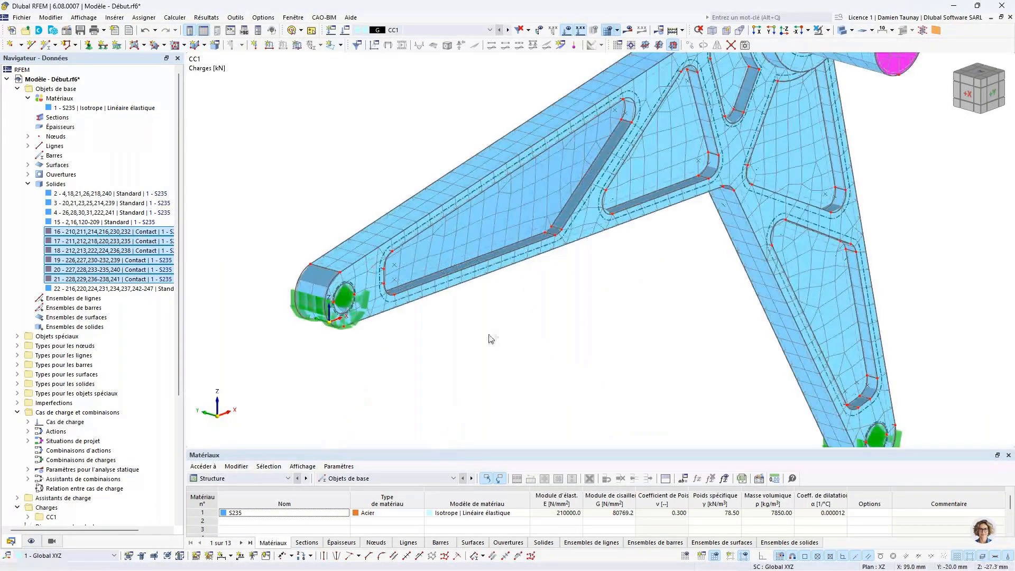
pyautogui.scroll(-1, 471, 346)
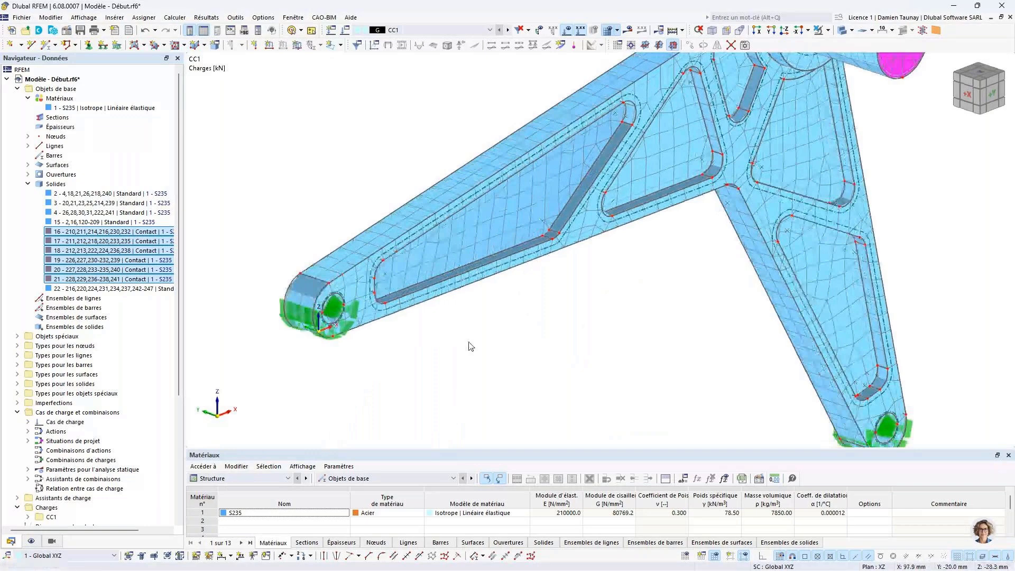
# Step: Examine the bracket's generated mesh from several angles, switching the mesh display off and back on
pyautogui.scroll(-3, 471, 347)
pyautogui.moveTo(391, 339); pyautogui.dragTo(476, 264, button='middle')
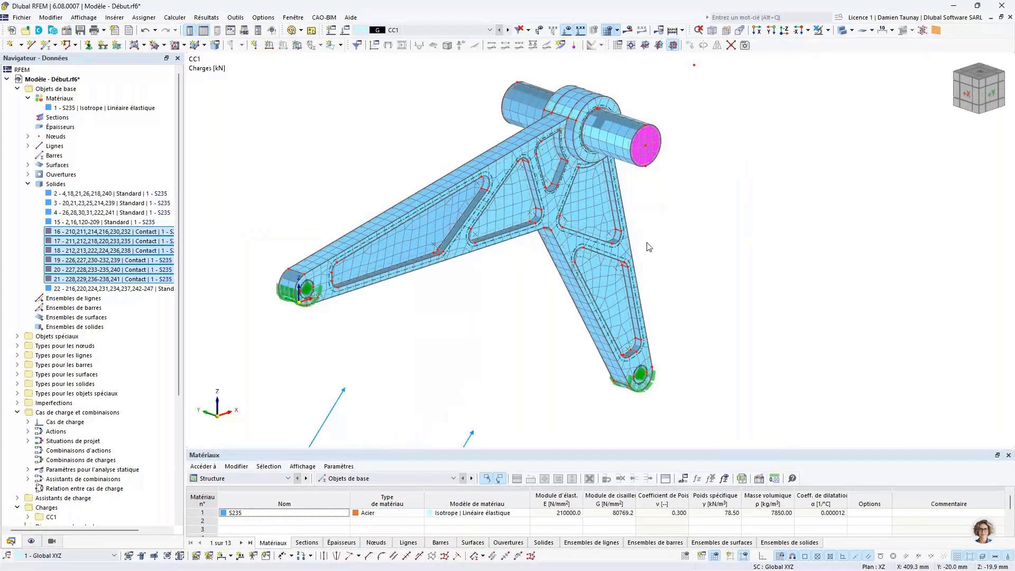
pyautogui.moveTo(648, 247); pyautogui.dragTo(510, 315, button='middle')
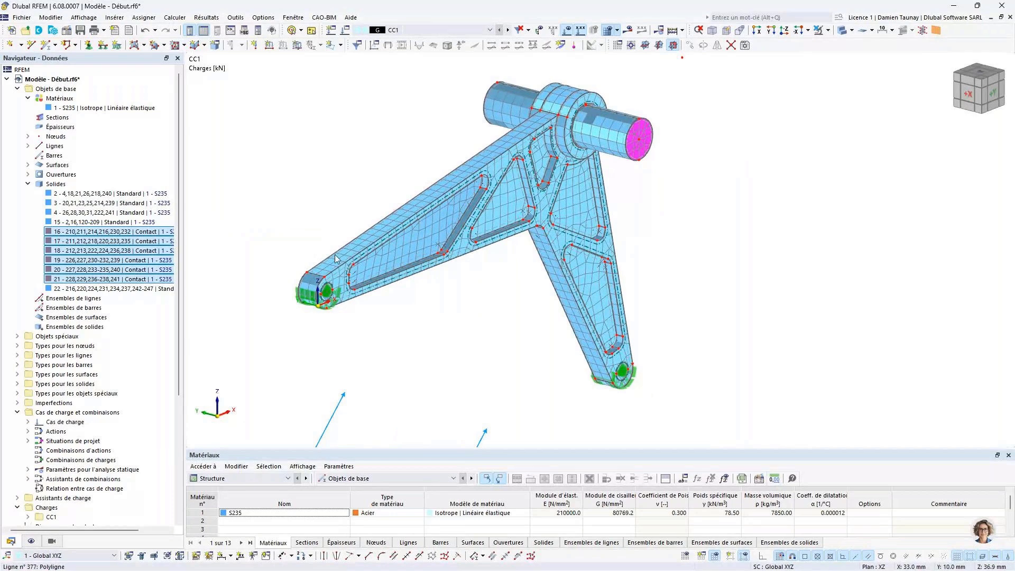
pyautogui.moveTo(366, 238)
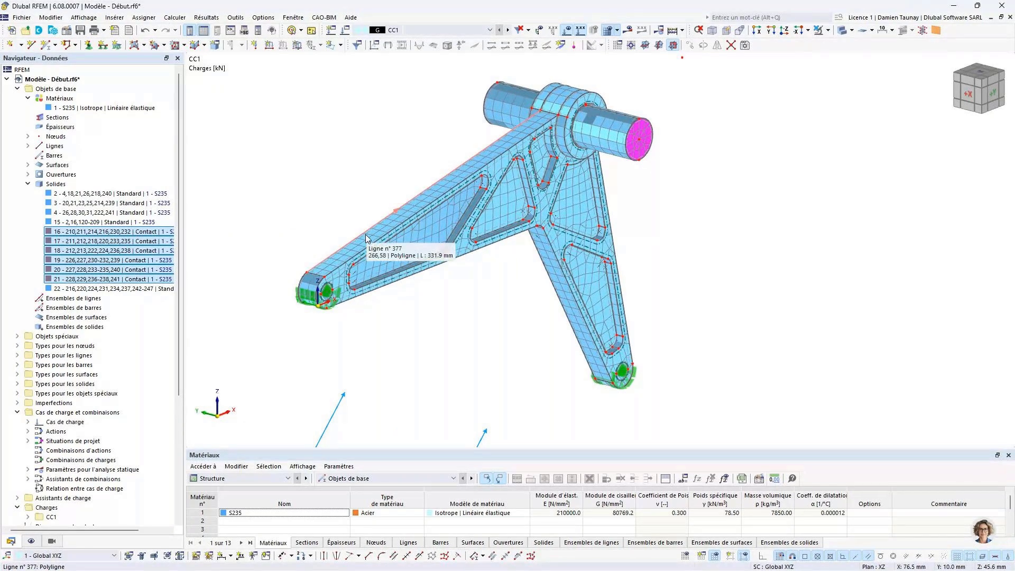
pyautogui.keyDown('ctrl'); pyautogui.moveTo(367, 239); pyautogui.dragTo(379, 208, button='middle'); pyautogui.keyUp('ctrl')
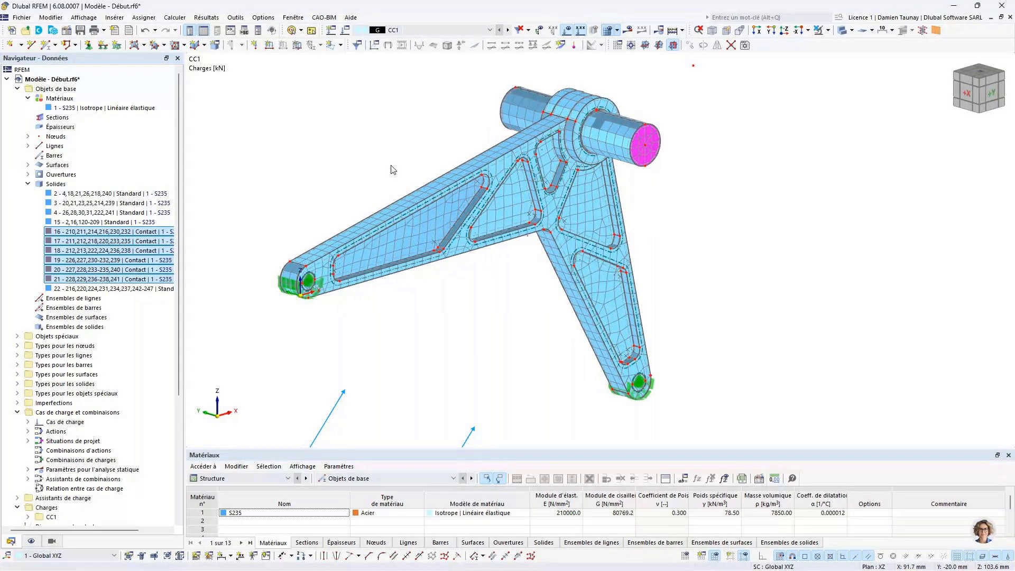
pyautogui.click(607, 29)
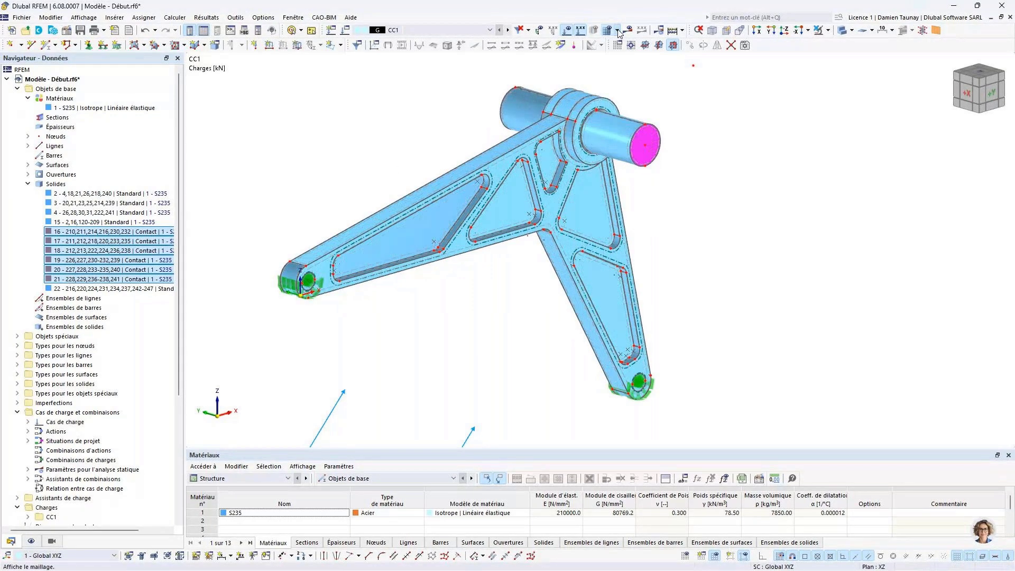
pyautogui.click(616, 30)
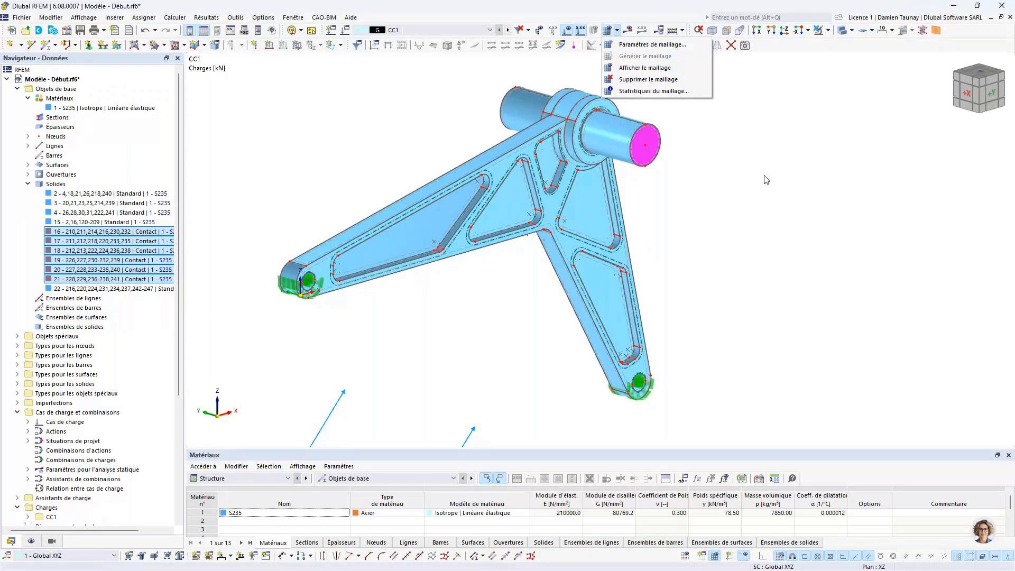
pyautogui.click(621, 56)
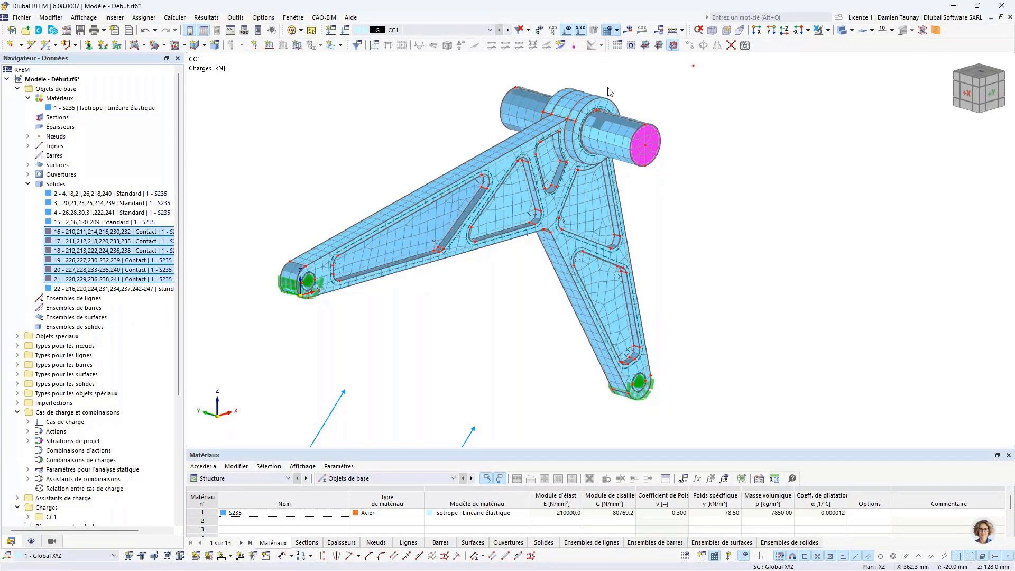
# Step: Turn on the mesh quality display to check the surface and solid elements of the bracket
pyautogui.click(32, 541)
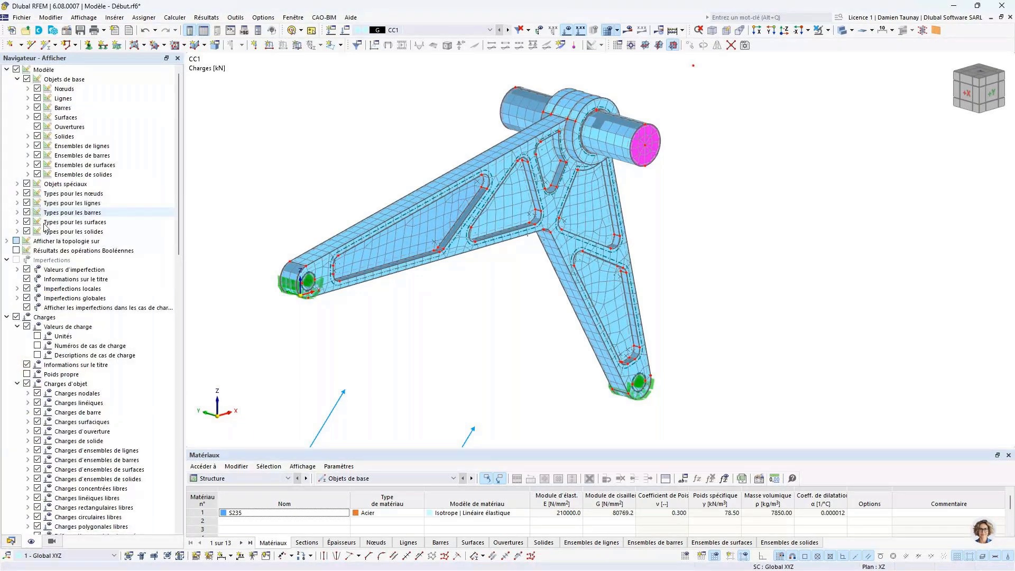
pyautogui.scroll(-12, 40, 326)
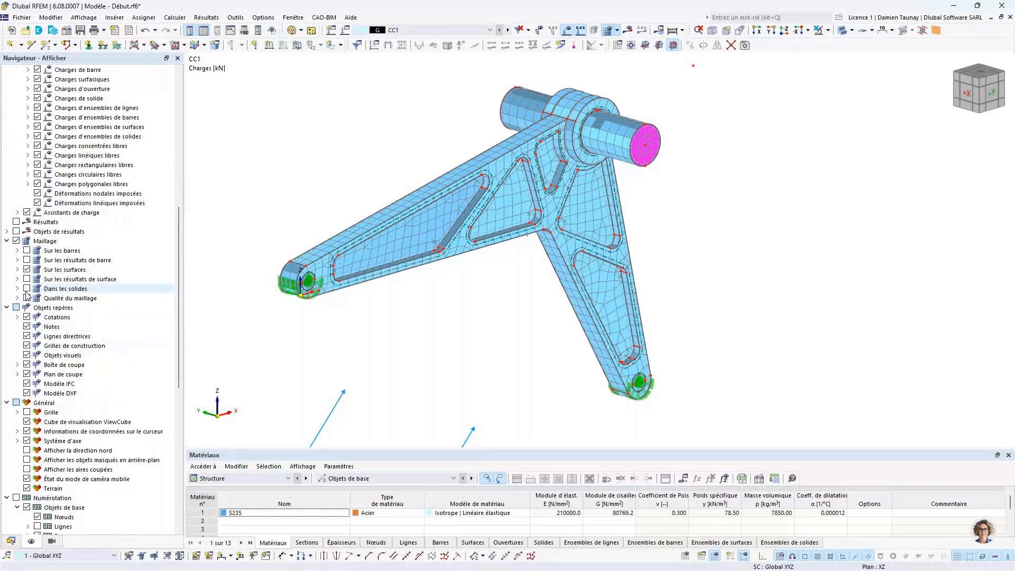
pyautogui.click(27, 298)
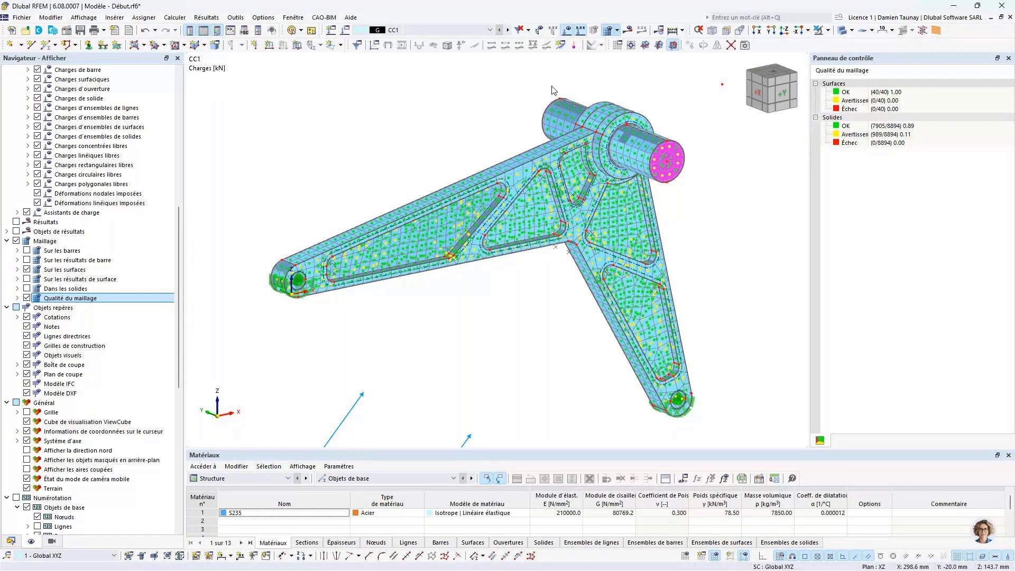
# Step: Set the target finite element length to 5 mm in the mesh settings and regenerate the mesh
pyautogui.click(616, 33)
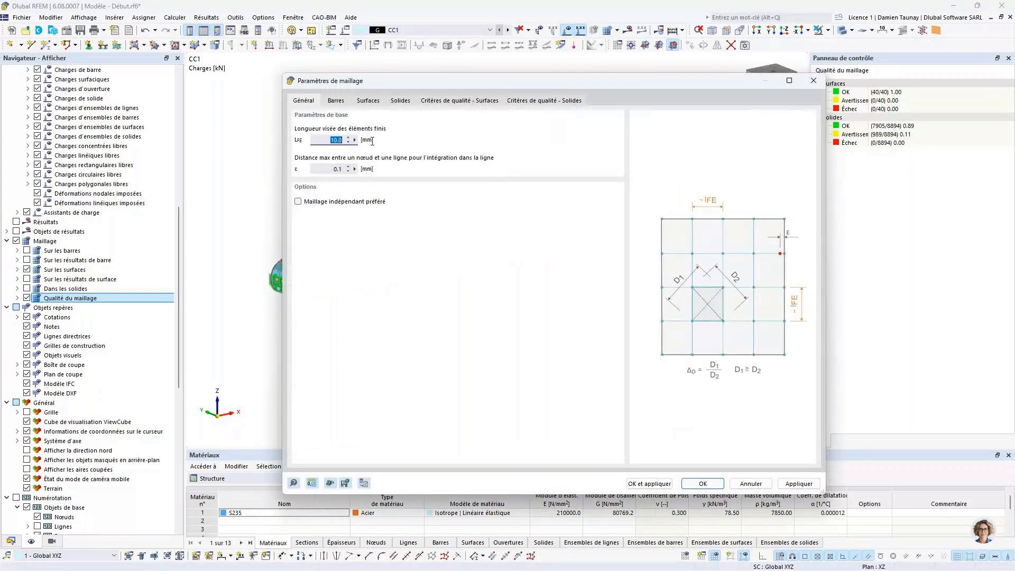
pyautogui.write('5')
pyautogui.press('Return')
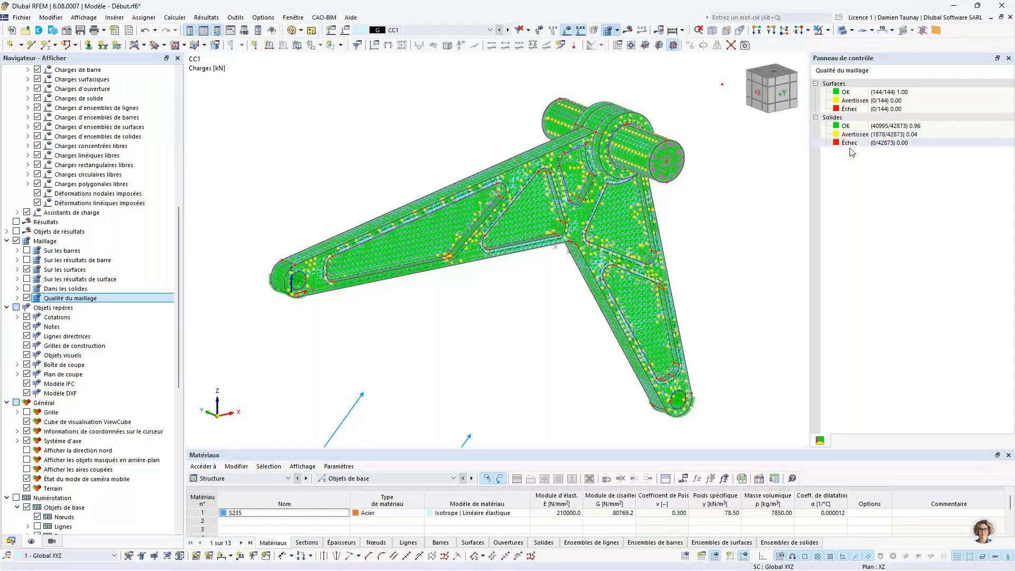
# Step: Review the quality criteria for solids in the mesh settings, close them and turn off the mesh quality display
pyautogui.click(631, 33)
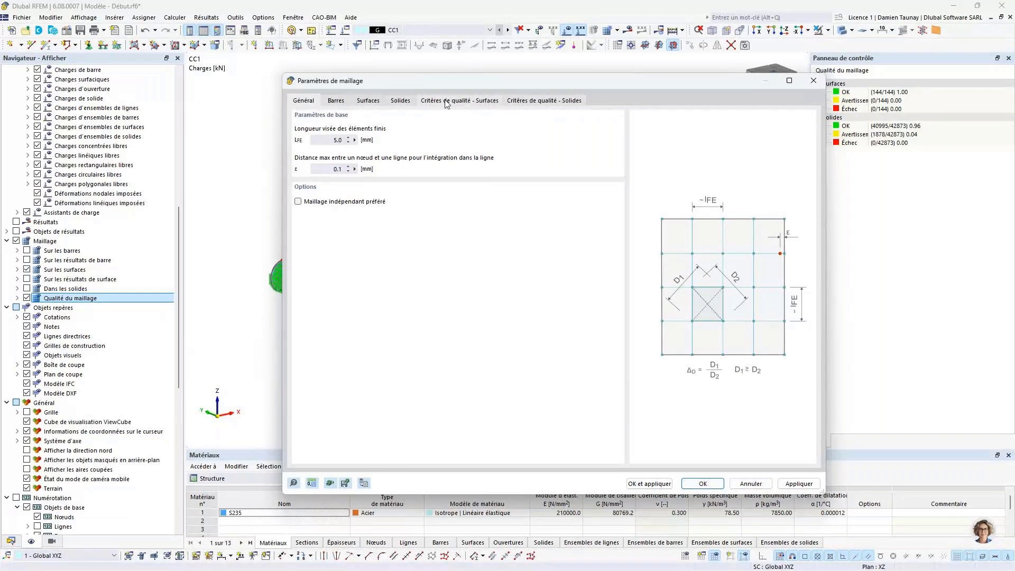
pyautogui.click(538, 103)
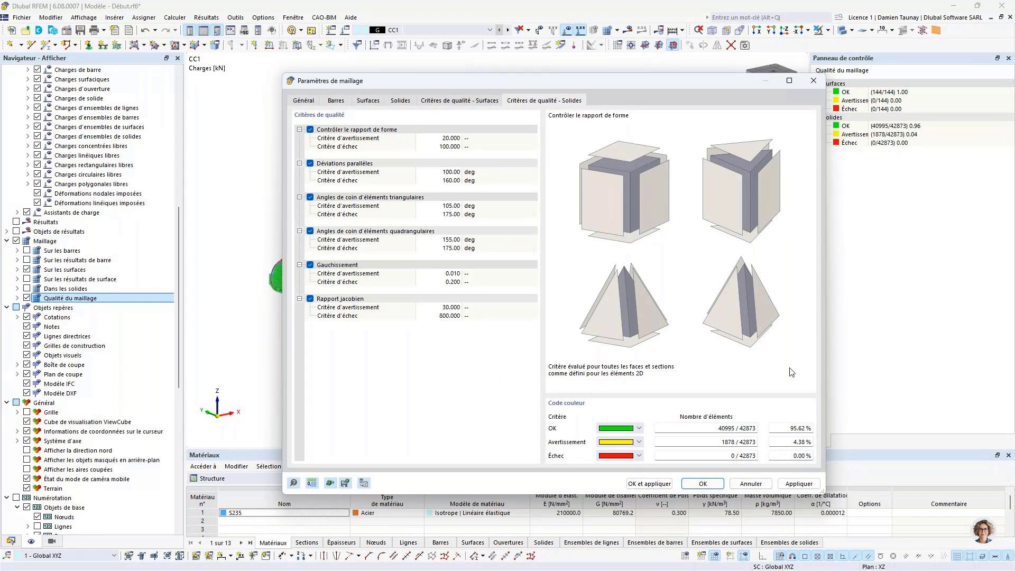
pyautogui.click(818, 81)
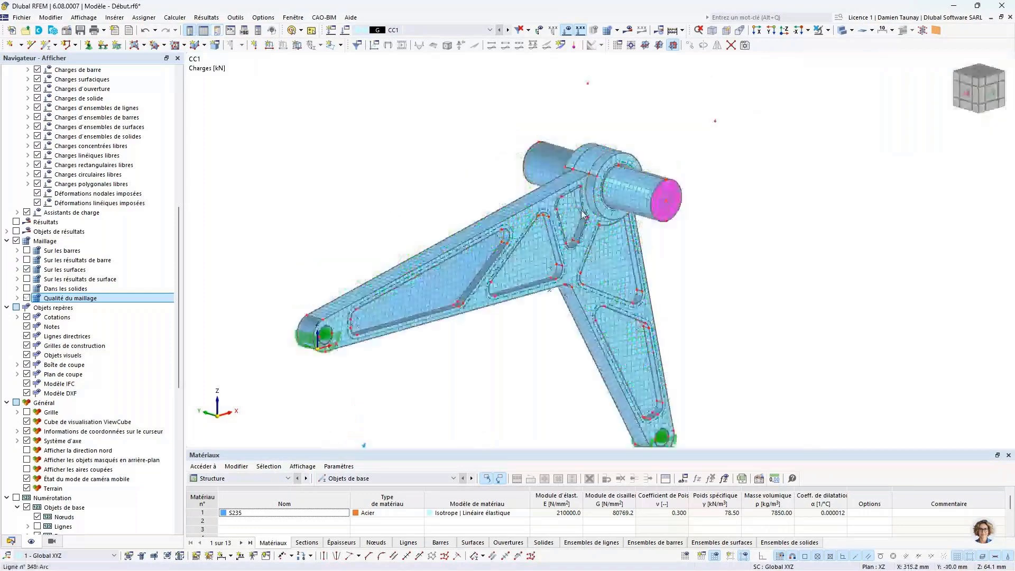
pyautogui.scroll(3, 577, 177)
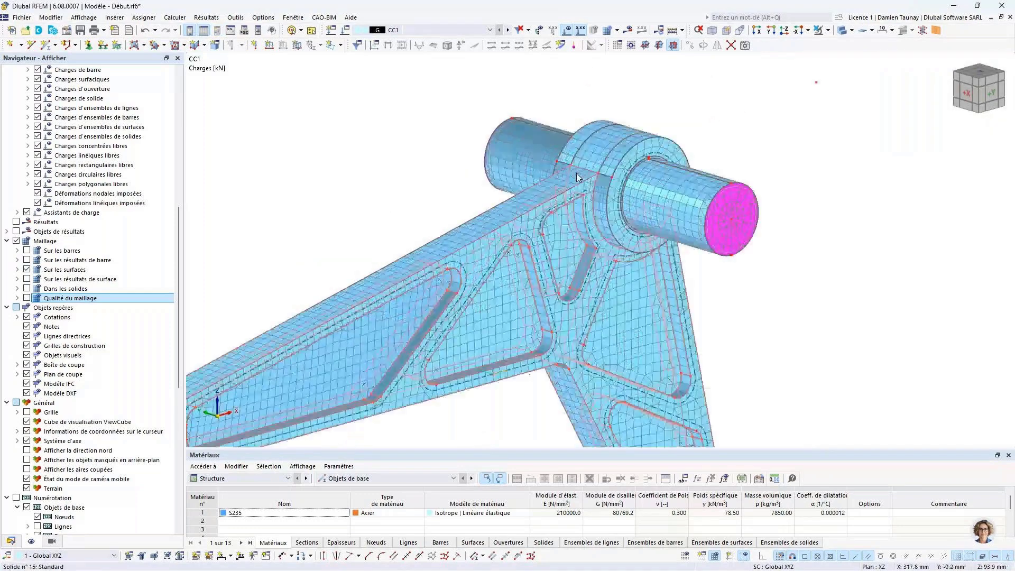
pyautogui.doubleClick(586, 174)
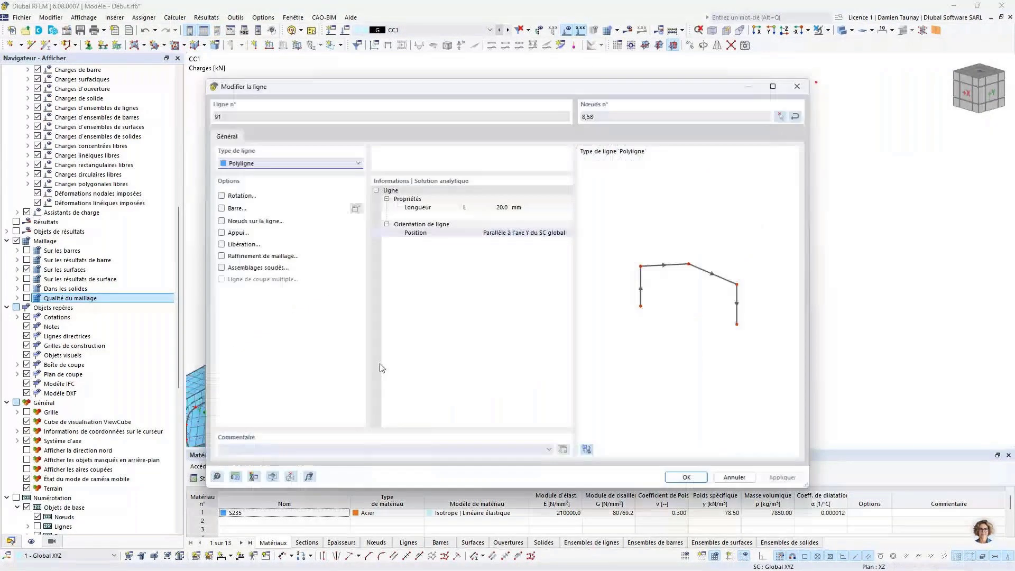
pyautogui.click(221, 256)
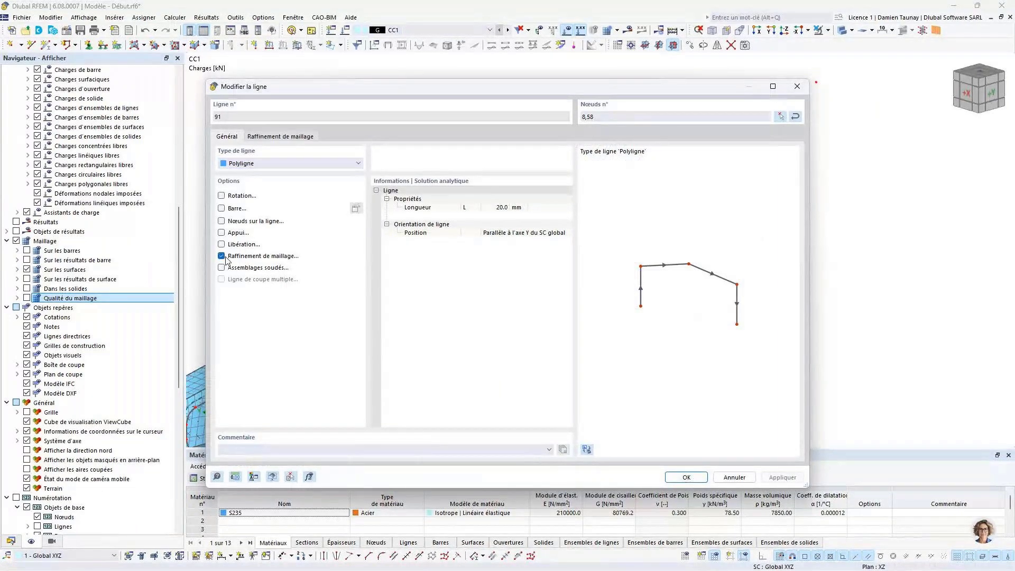
pyautogui.click(297, 137)
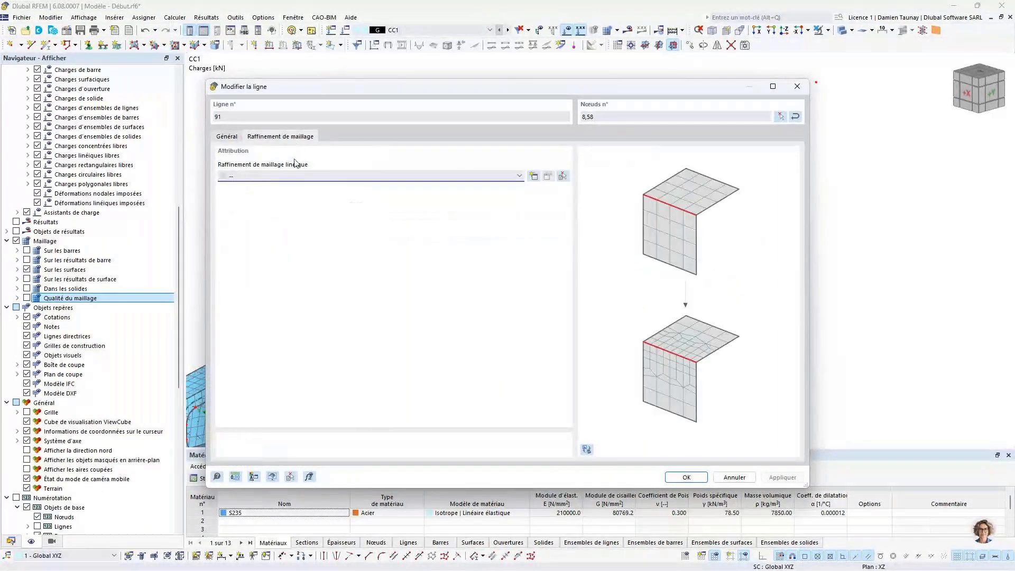
pyautogui.click(534, 176)
pyautogui.click(784, 107)
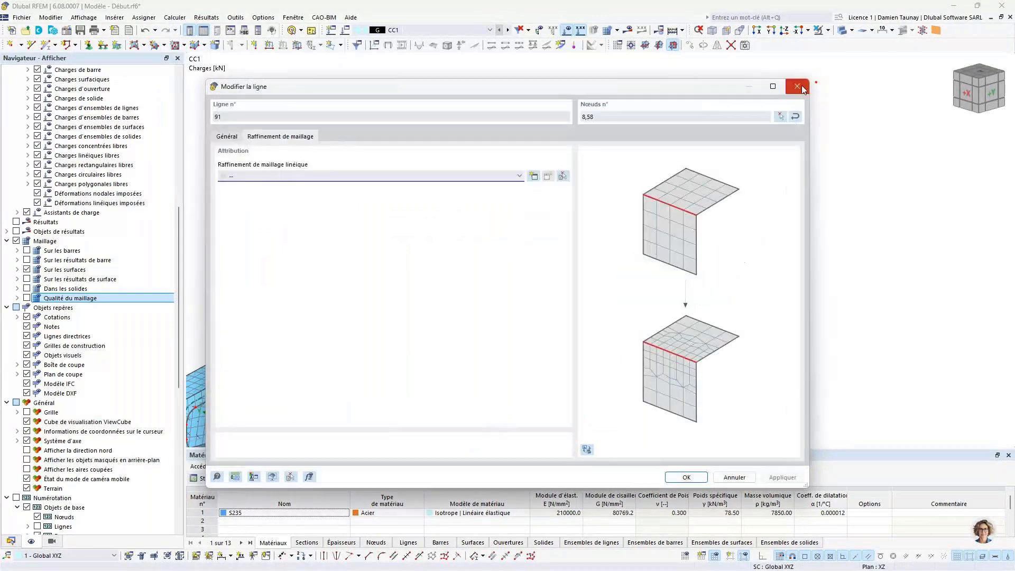
pyautogui.click(795, 88)
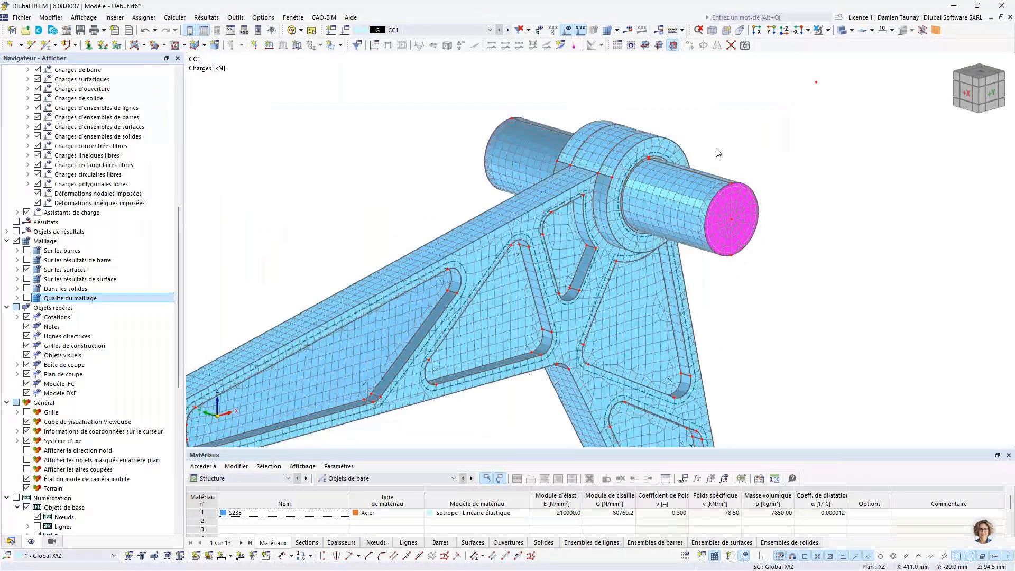
# Step: Select ring solids 2 to 4 around the pin and enable mesh refinement for them
pyautogui.scroll(6, 74, 169)
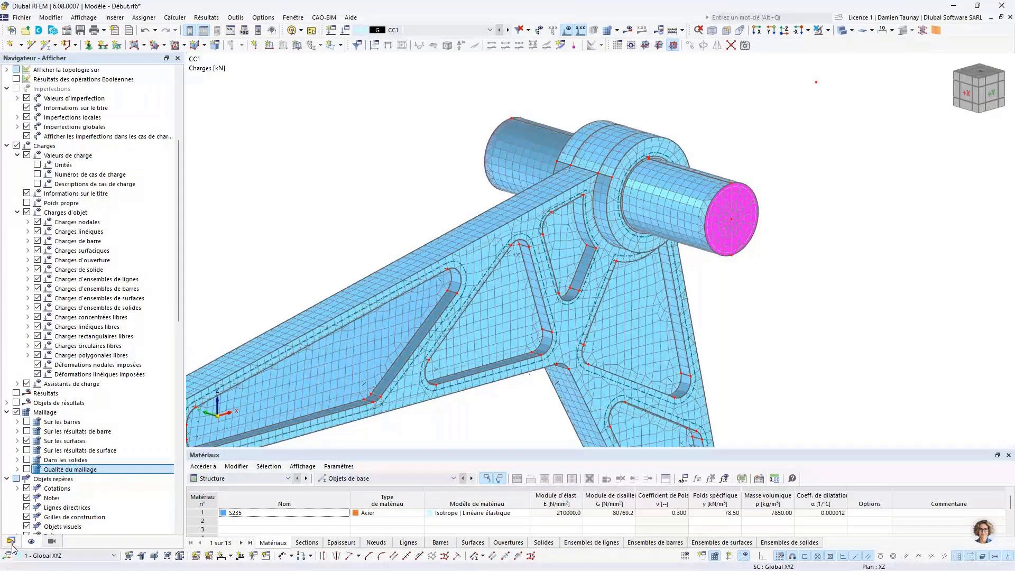
pyautogui.click(11, 541)
pyautogui.click(80, 203)
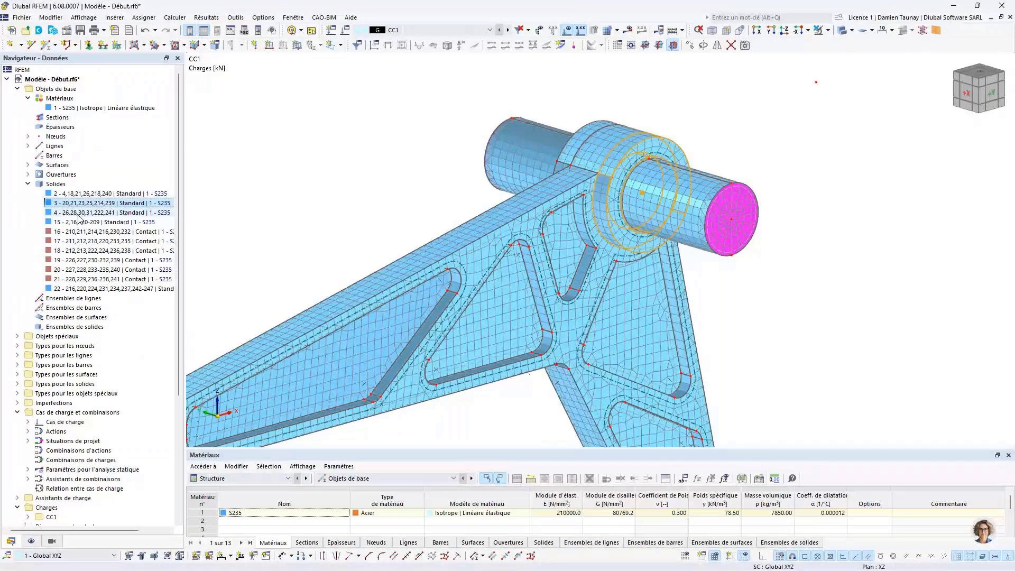
pyautogui.moveTo(78, 217); pyautogui.dragTo(82, 195)
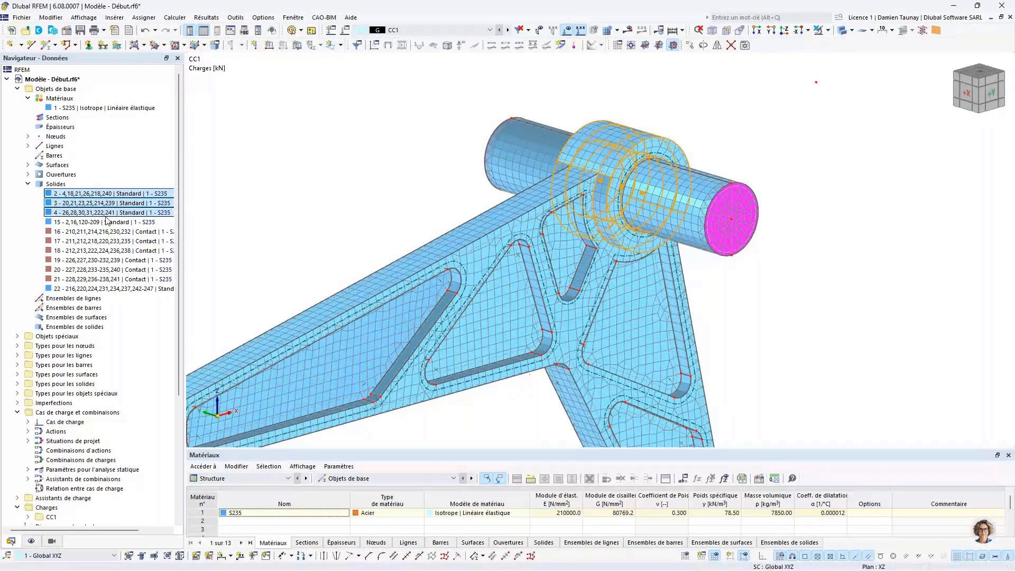
pyautogui.doubleClick(92, 212)
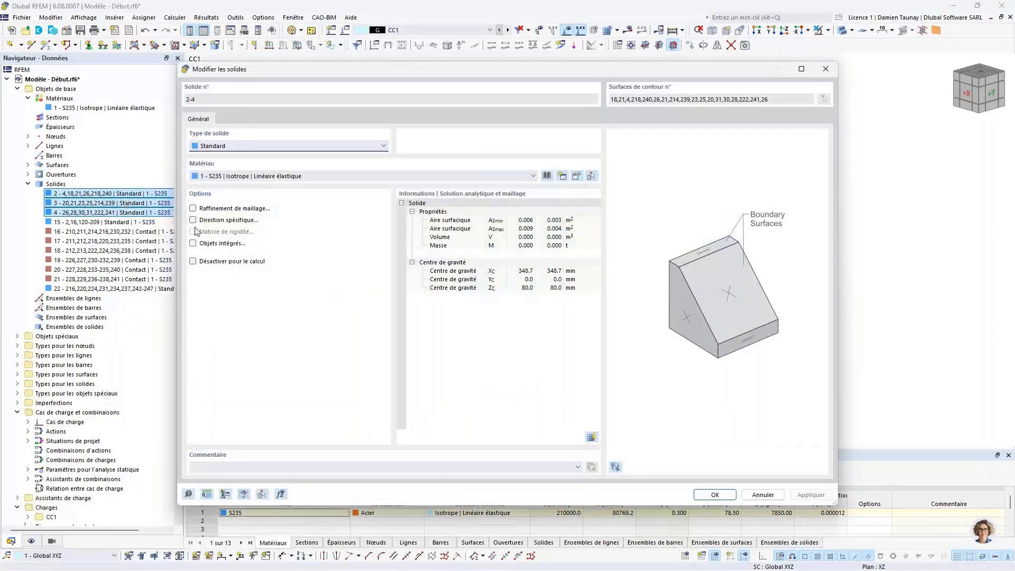
pyautogui.click(193, 208)
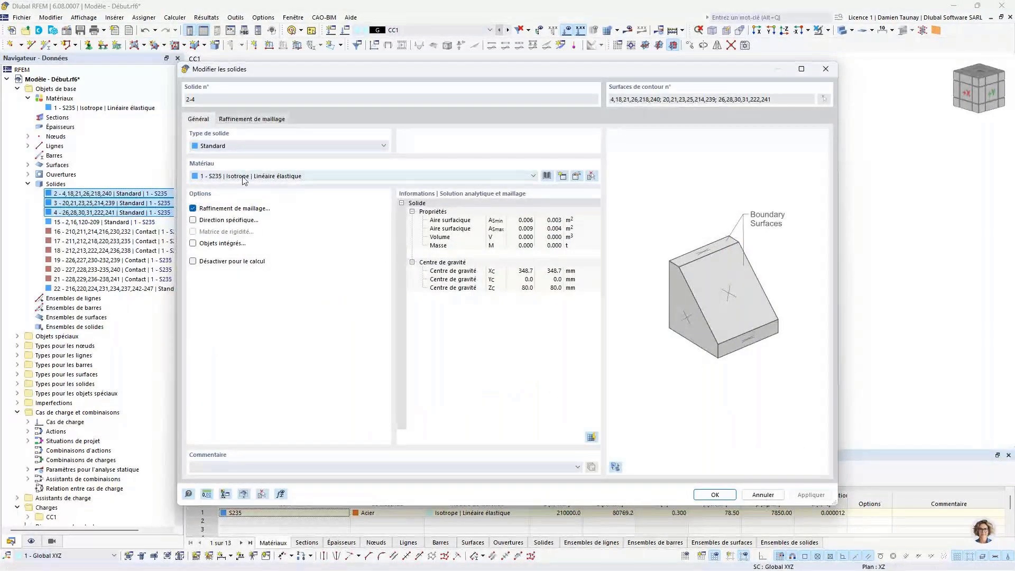
pyautogui.click(252, 119)
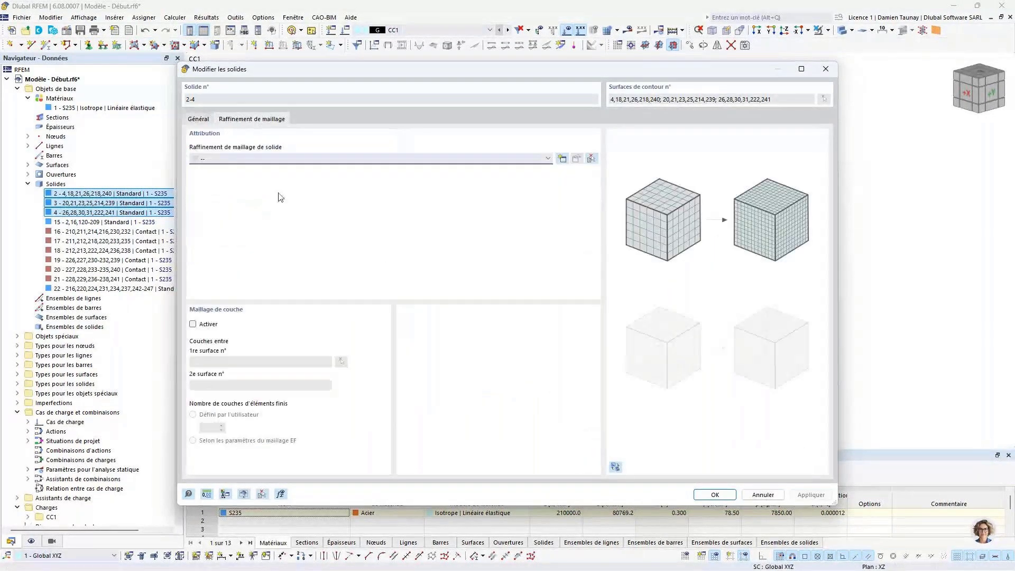
# Step: Create a solid mesh refinement with a target element length of 3 mm and assign it to solids 2 to 4
pyautogui.click(560, 159)
pyautogui.click(380, 201)
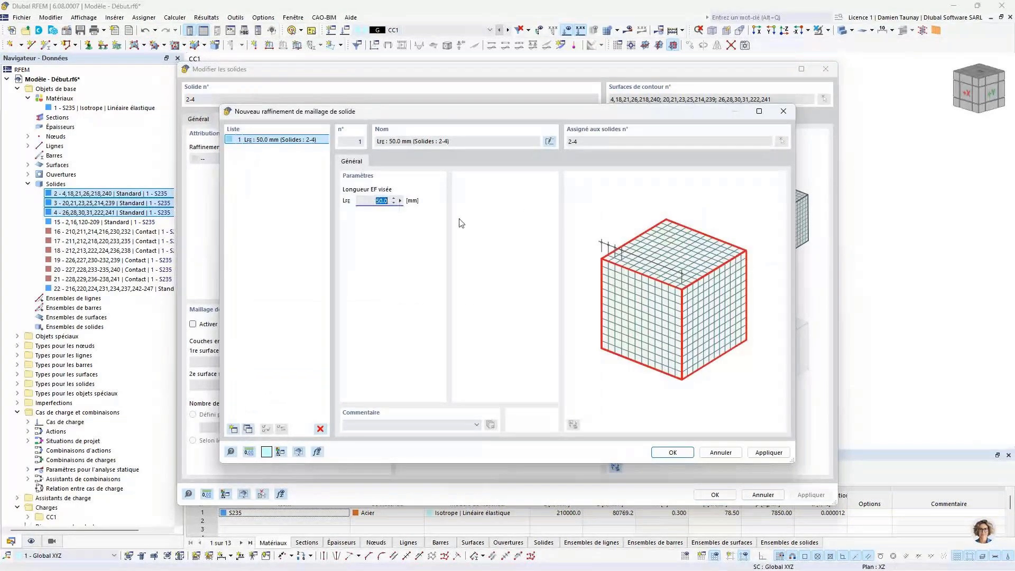
pyautogui.write('3')
pyautogui.click(680, 454)
pyautogui.click(552, 334)
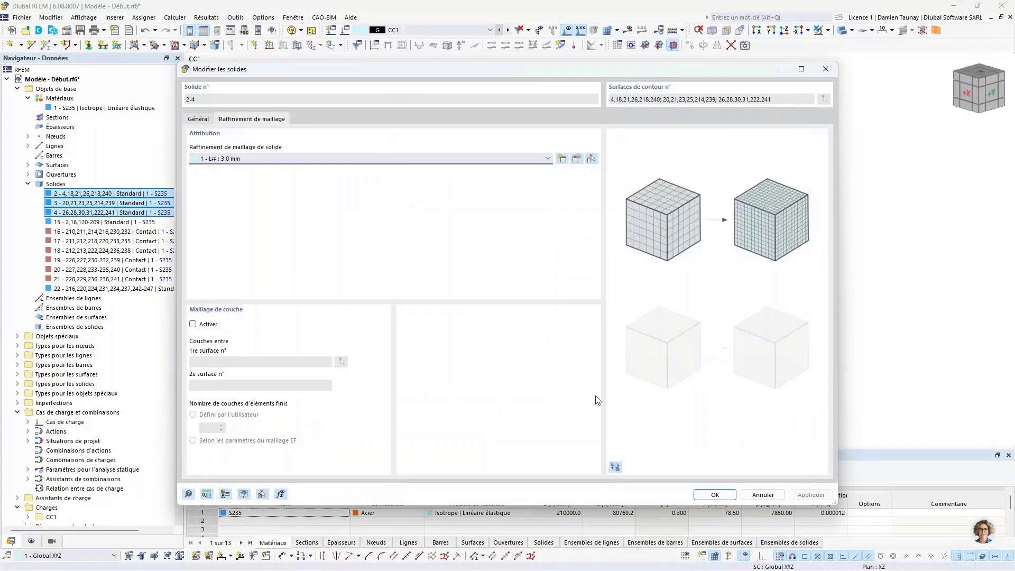
pyautogui.click(715, 495)
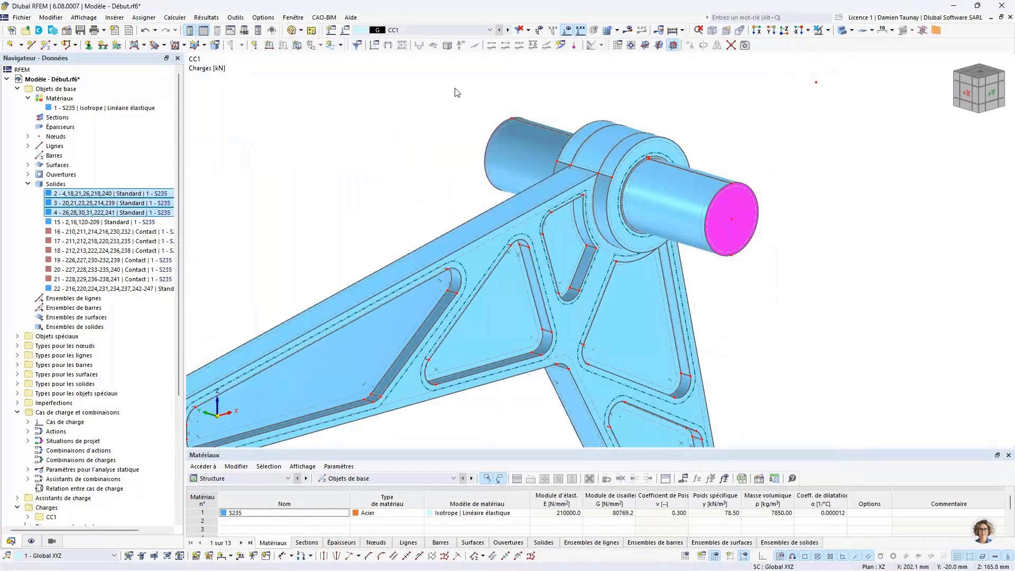
# Step: Regenerate the mesh with the solid refinement and inspect it around the pin, the ring solids and the arms
pyautogui.press('F7')
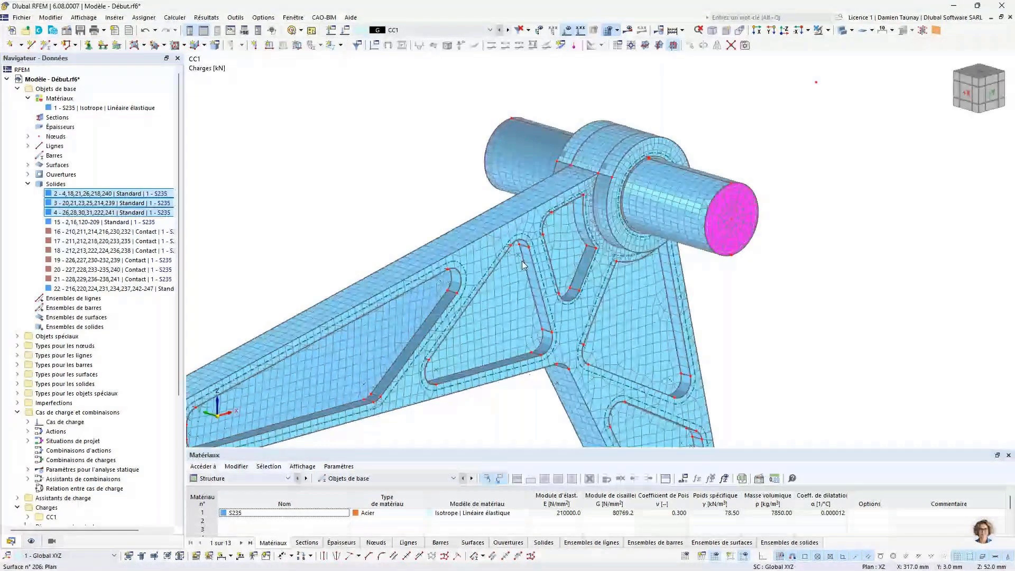
pyautogui.keyDown('ctrl'); pyautogui.moveTo(522, 261); pyautogui.dragTo(567, 393, button='middle'); pyautogui.keyUp('ctrl')
pyautogui.scroll(3, 563, 170)
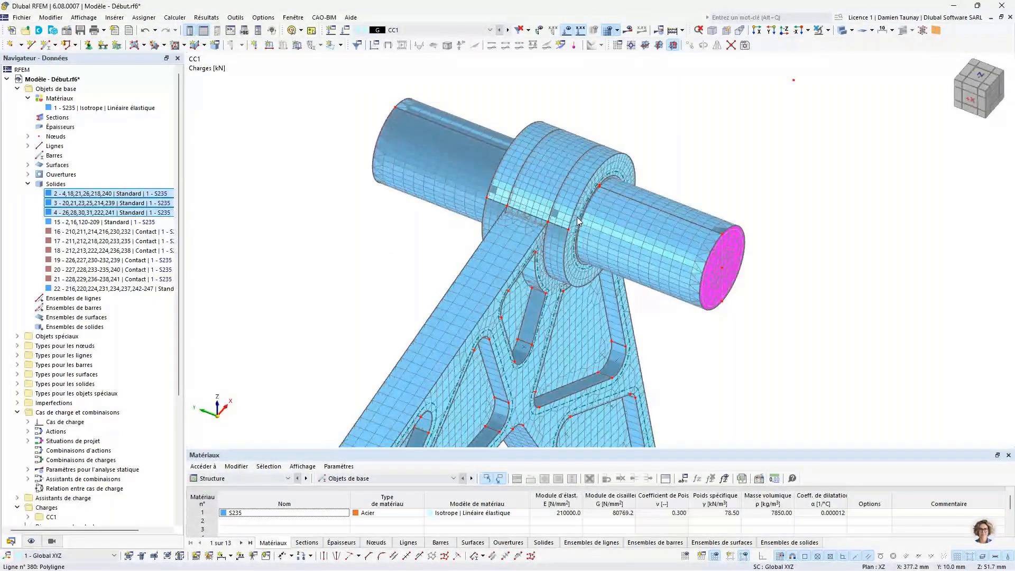
pyautogui.scroll(5, 577, 221)
pyautogui.keyDown('ctrl'); pyautogui.moveTo(578, 221); pyautogui.dragTo(639, 323, button='middle'); pyautogui.keyUp('ctrl')
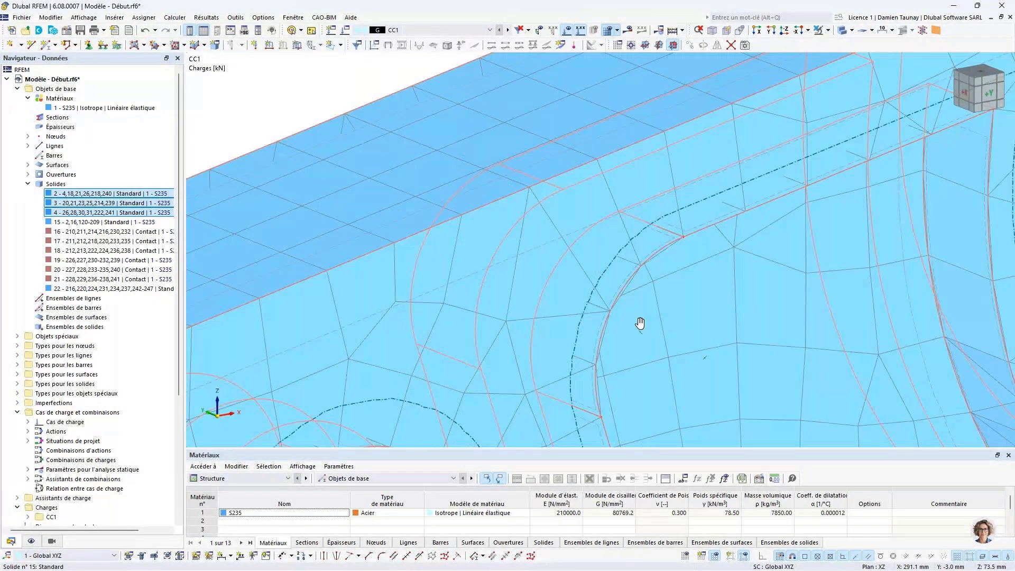
pyautogui.scroll(-8, 629, 264)
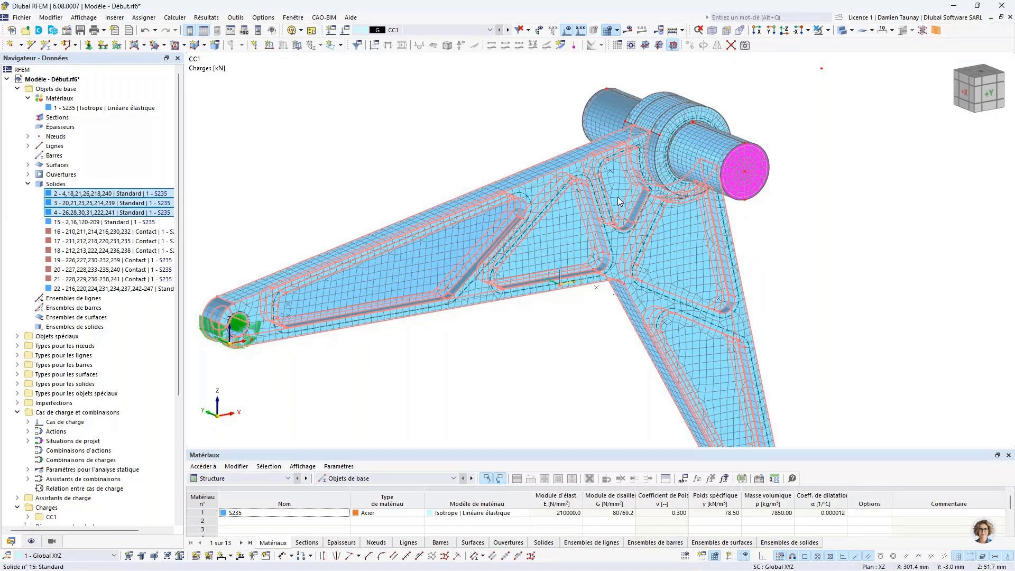
pyautogui.scroll(-5, 403, 291)
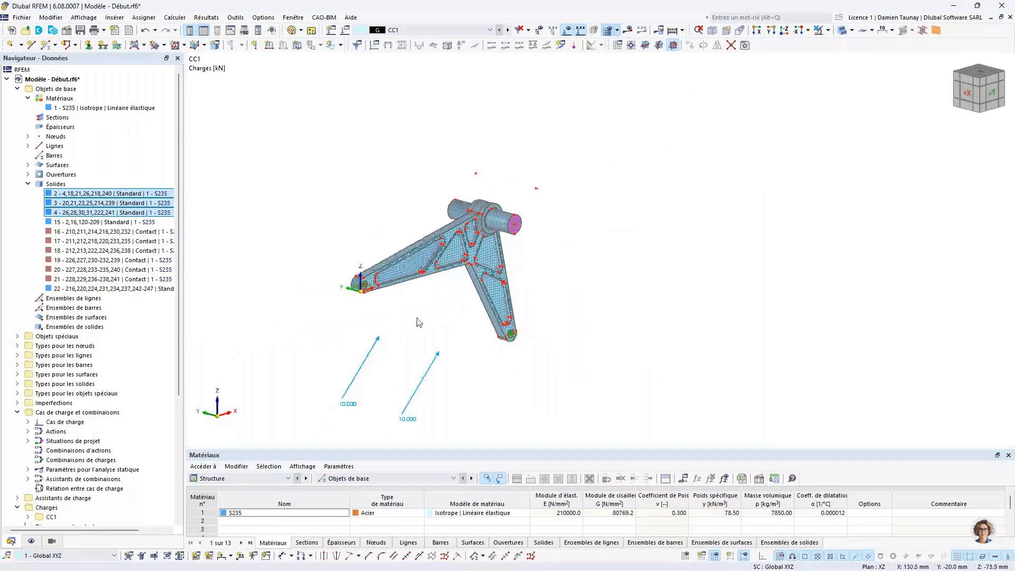
# Step: Review the cloud calculation settings and the list of available machines, keep machine Dlubal_1 and close them without starting a calculation
pyautogui.scroll(3, 414, 317)
pyautogui.scroll(2, 513, 264)
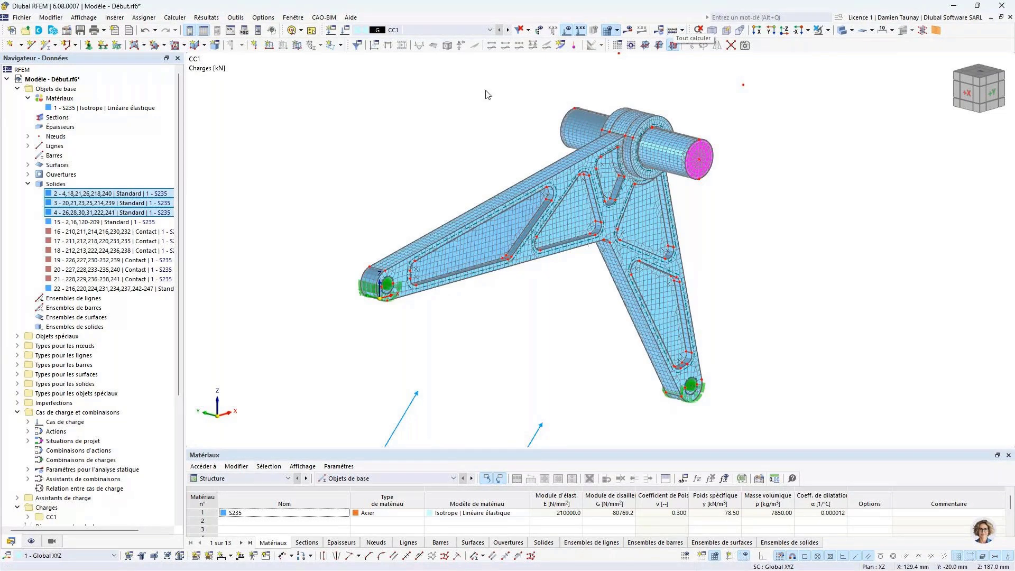
pyautogui.click(174, 17)
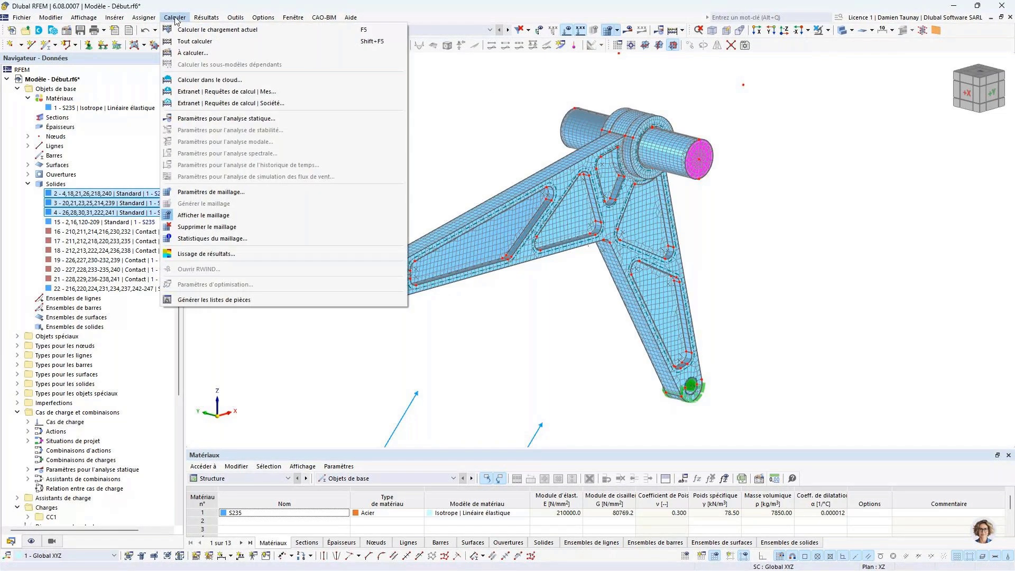
pyautogui.click(181, 82)
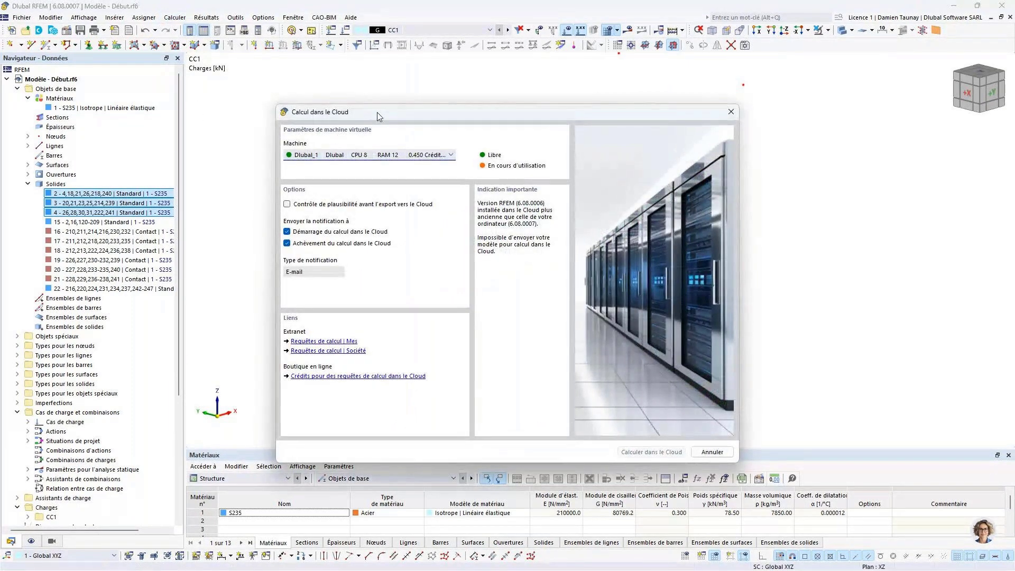
pyautogui.moveTo(398, 113); pyautogui.dragTo(328, 96)
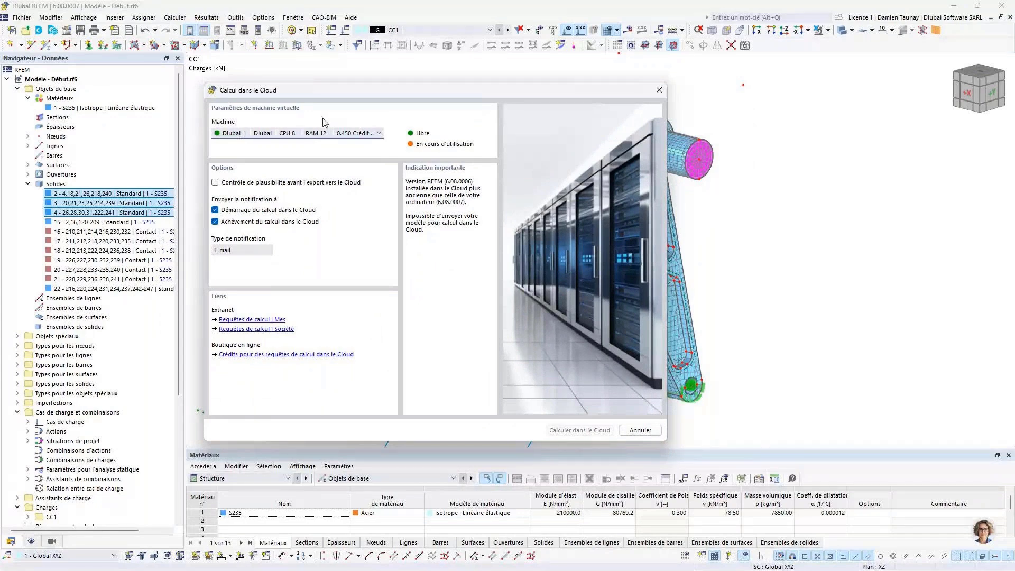
pyautogui.click(299, 135)
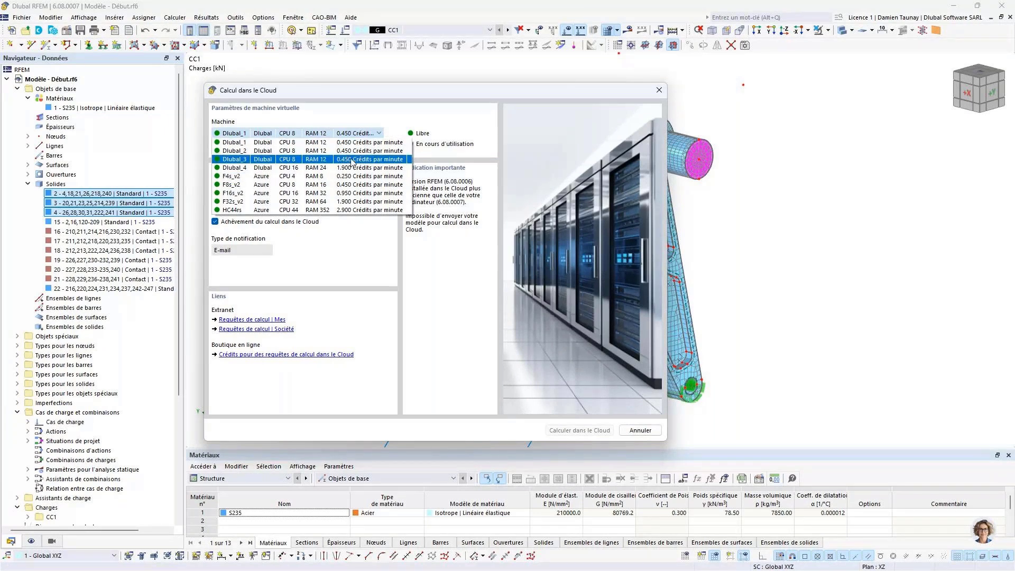
pyautogui.click(364, 142)
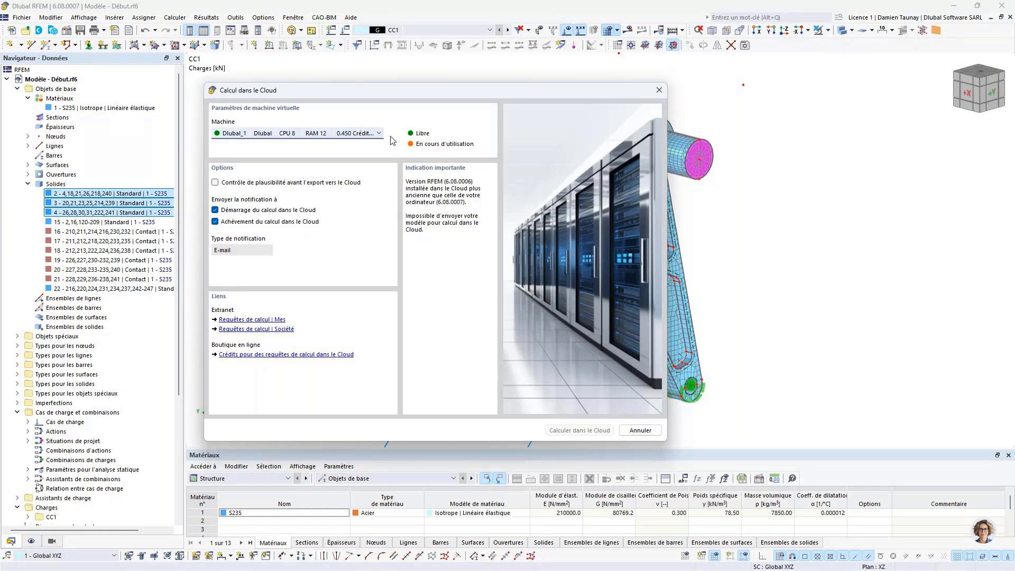
pyautogui.click(662, 91)
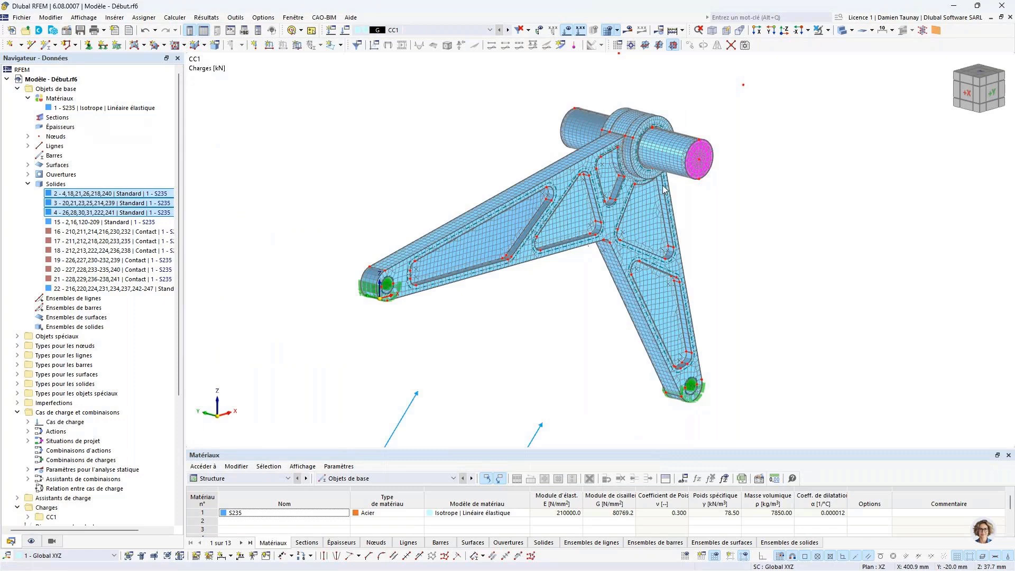
# Step: Examine the global deformations |u| of the bracket for CO1 and check the display factors of the results
pyautogui.moveTo(557, 376); pyautogui.dragTo(531, 366, button='middle')
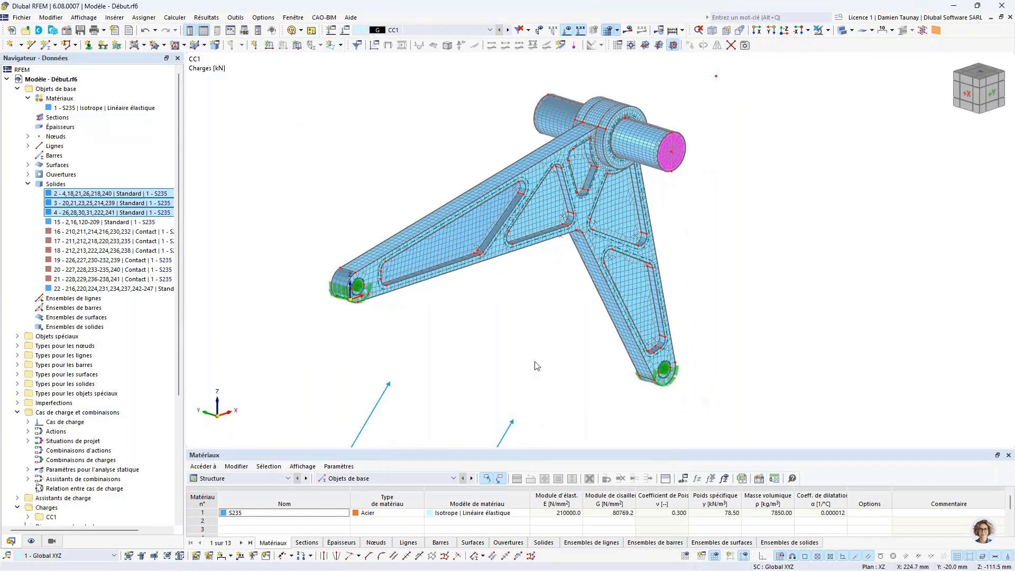
pyautogui.scroll(2, 537, 366)
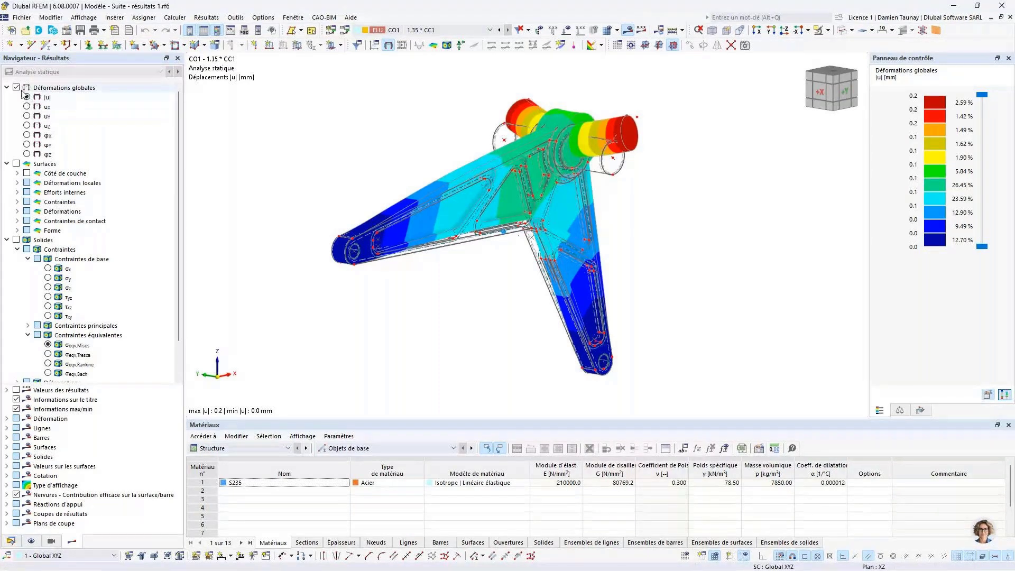
pyautogui.rightClick(558, 323)
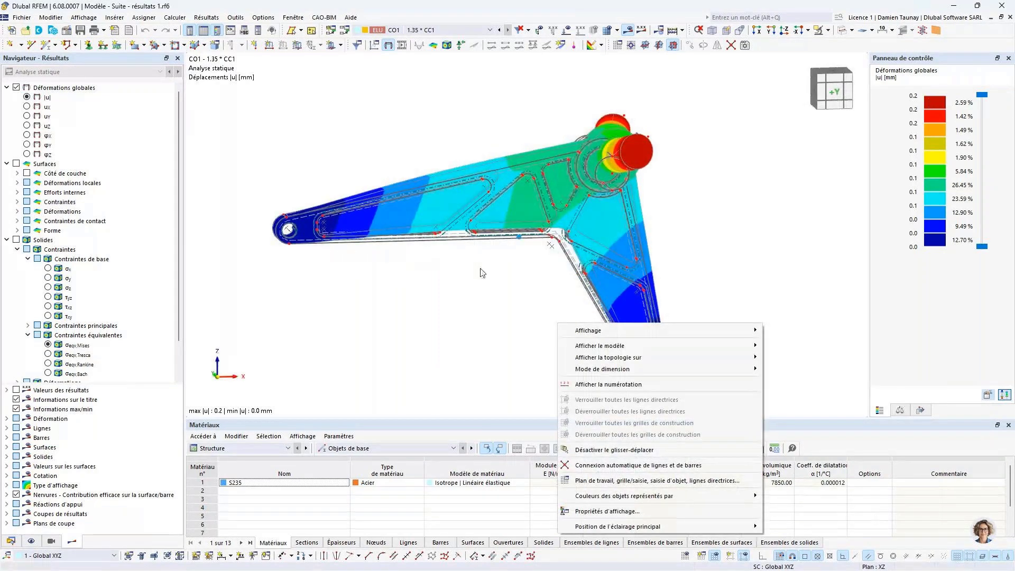
pyautogui.press('Escape')
pyautogui.click(902, 411)
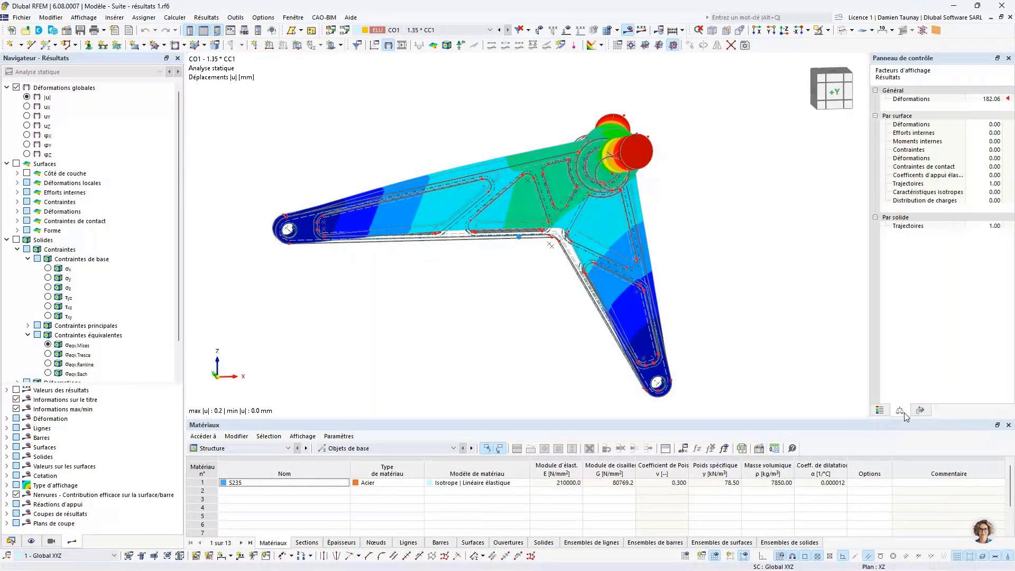
pyautogui.click(879, 410)
pyautogui.keyDown('ctrl'); pyautogui.moveTo(546, 355); pyautogui.dragTo(532, 193, button='middle'); pyautogui.keyUp('ctrl')
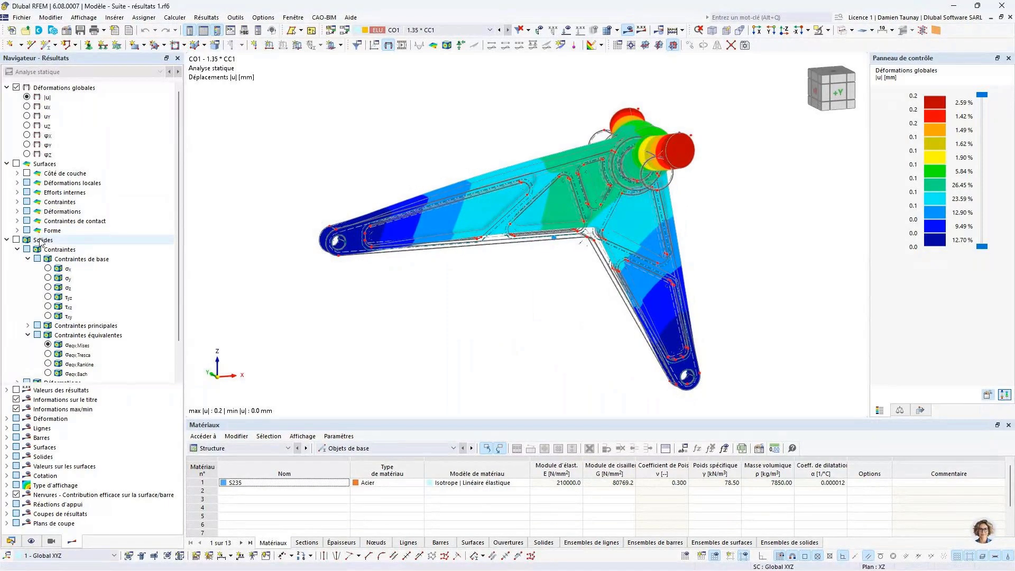
# Step: Display the basic stresses σx and σz on the bracket's solids
pyautogui.scroll(-2, 33, 227)
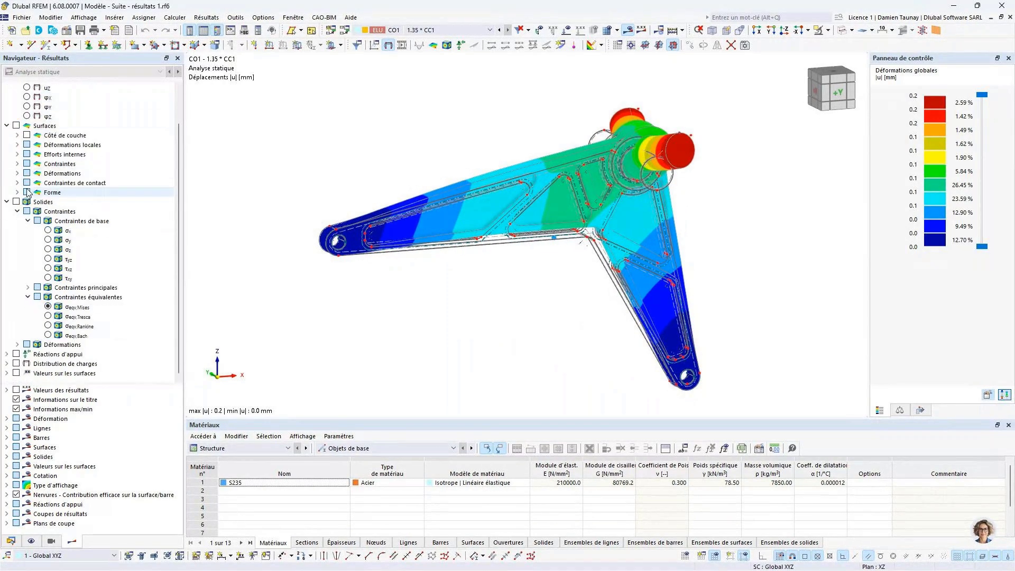
pyautogui.click(46, 233)
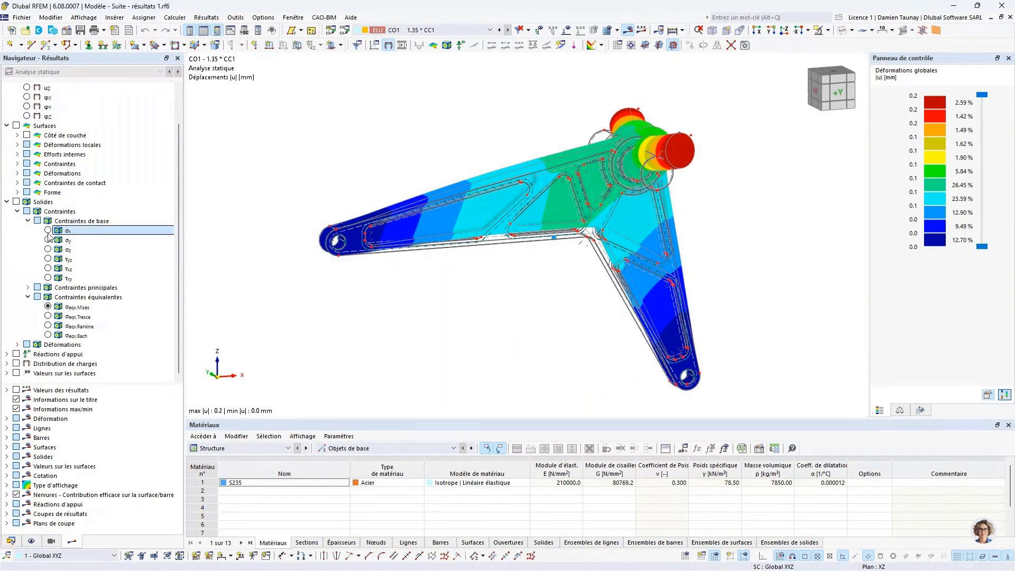
pyautogui.click(48, 231)
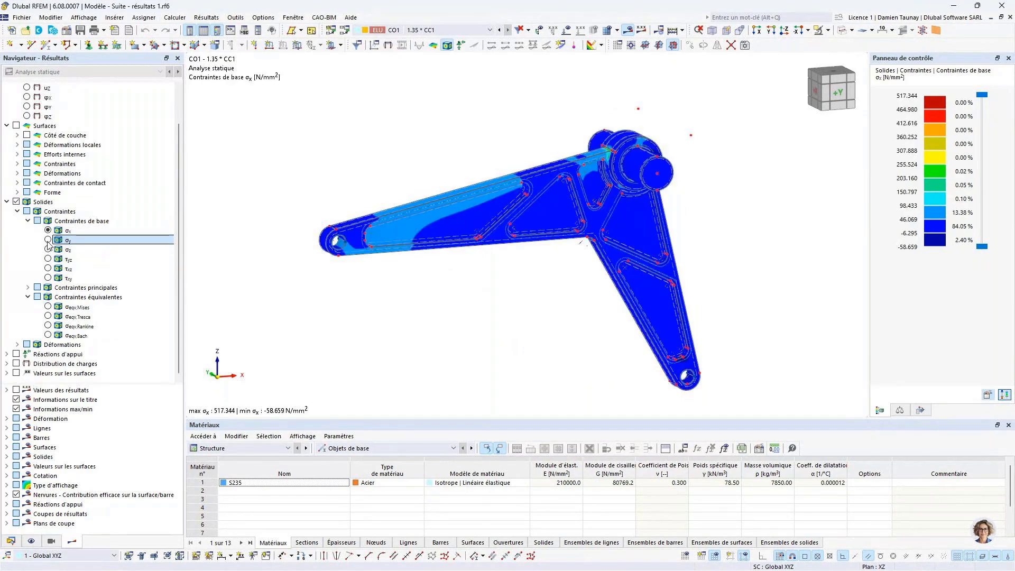
pyautogui.click(48, 250)
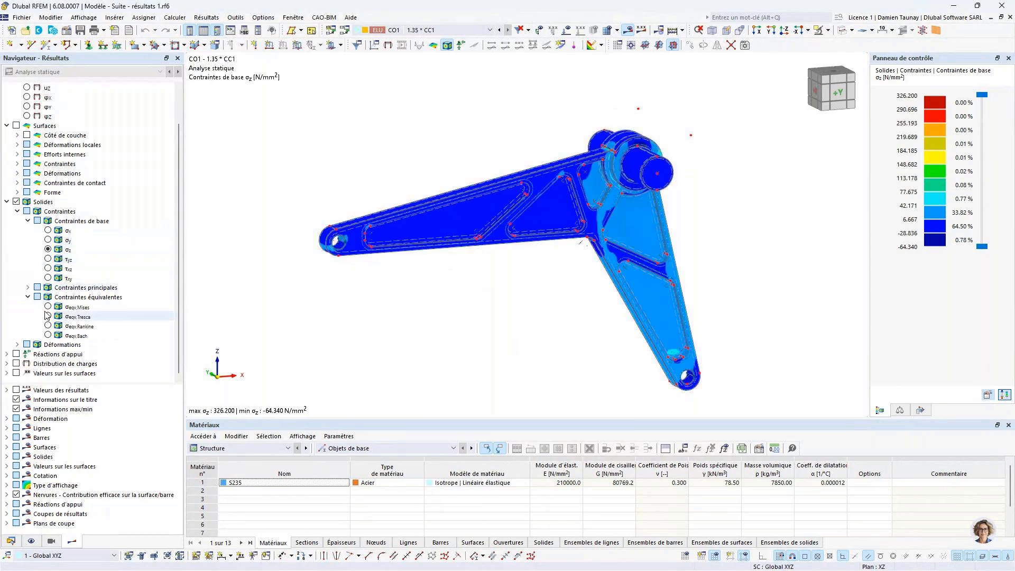
# Step: Display the principal stresses σ1, σ2 and σ3 on the bracket's solids
pyautogui.click(28, 287)
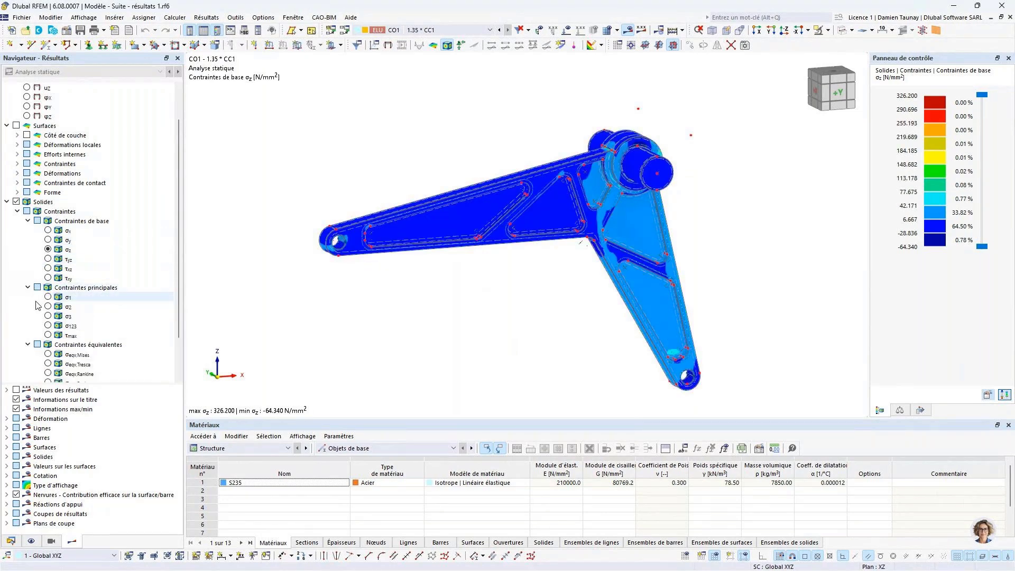
pyautogui.click(48, 297)
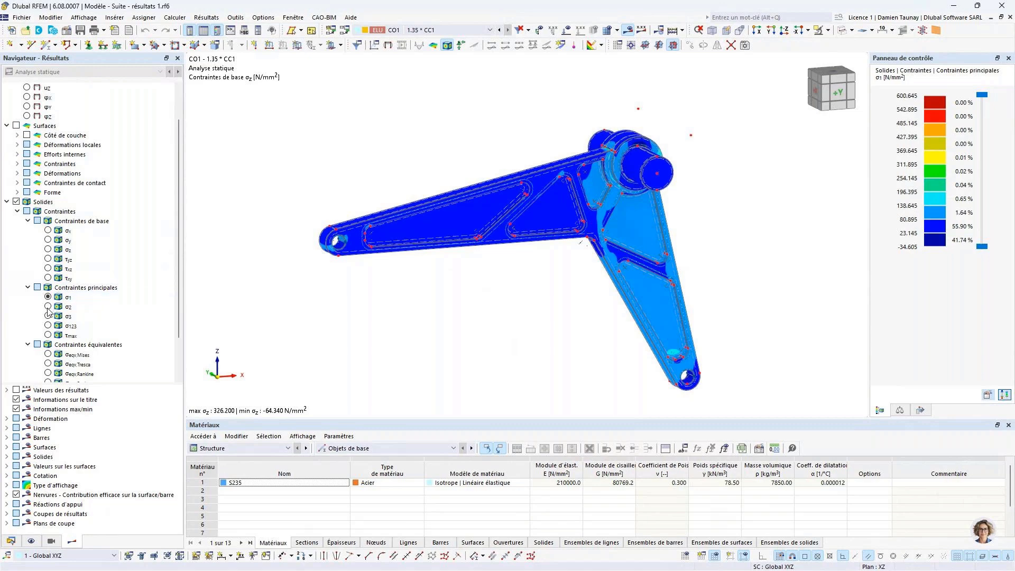
pyautogui.click(48, 316)
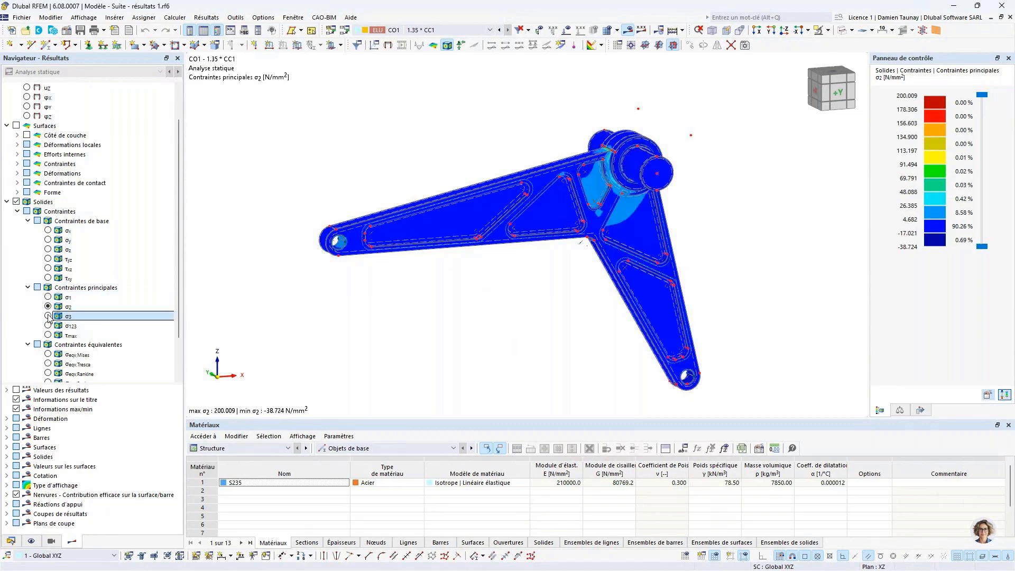
# Step: Display the von Mises equivalent stresses (σeqv,Mises) on the solids
pyautogui.click(49, 354)
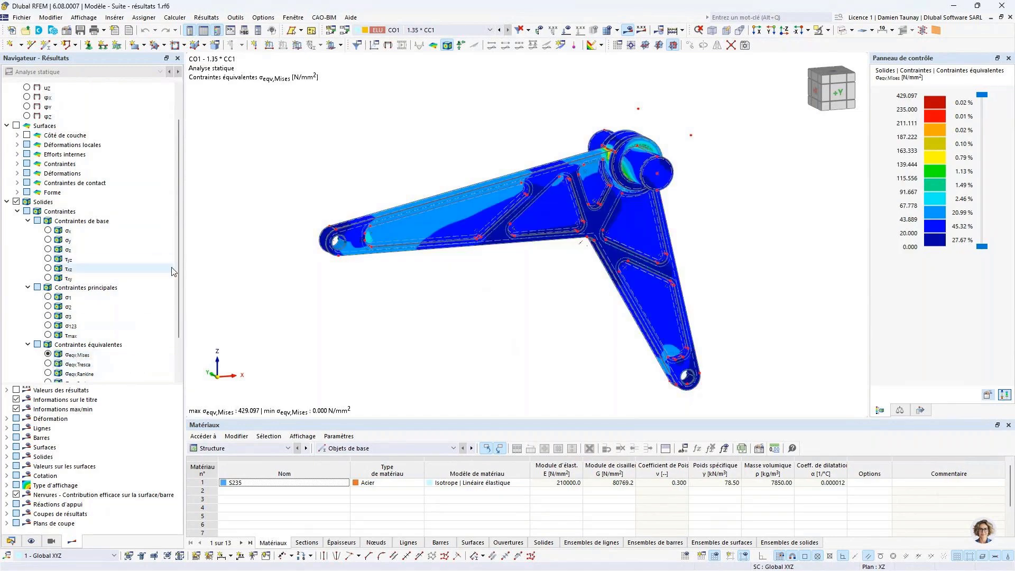
pyautogui.scroll(6, 614, 139)
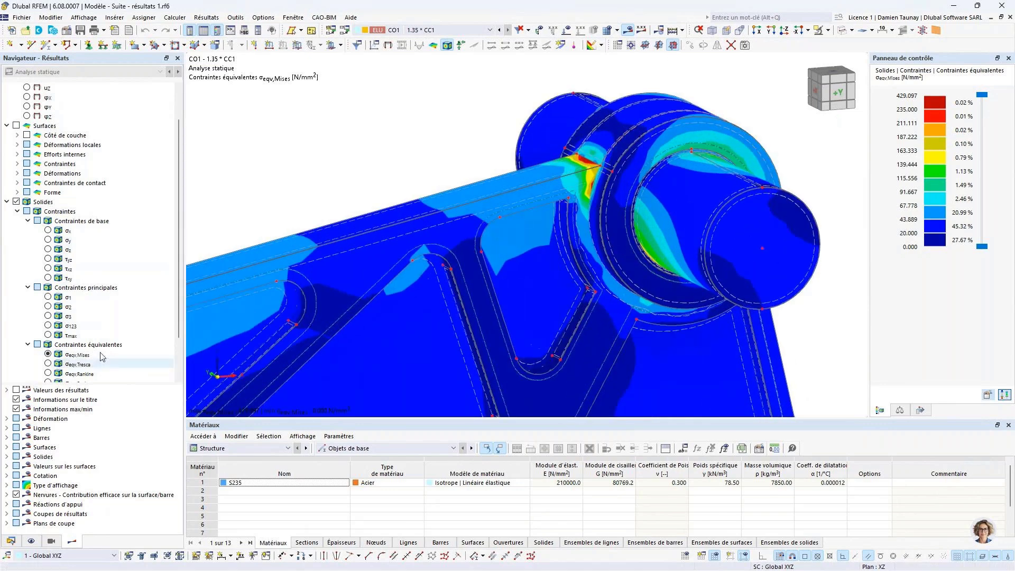
pyautogui.moveTo(180, 217); pyautogui.dragTo(178, 252)
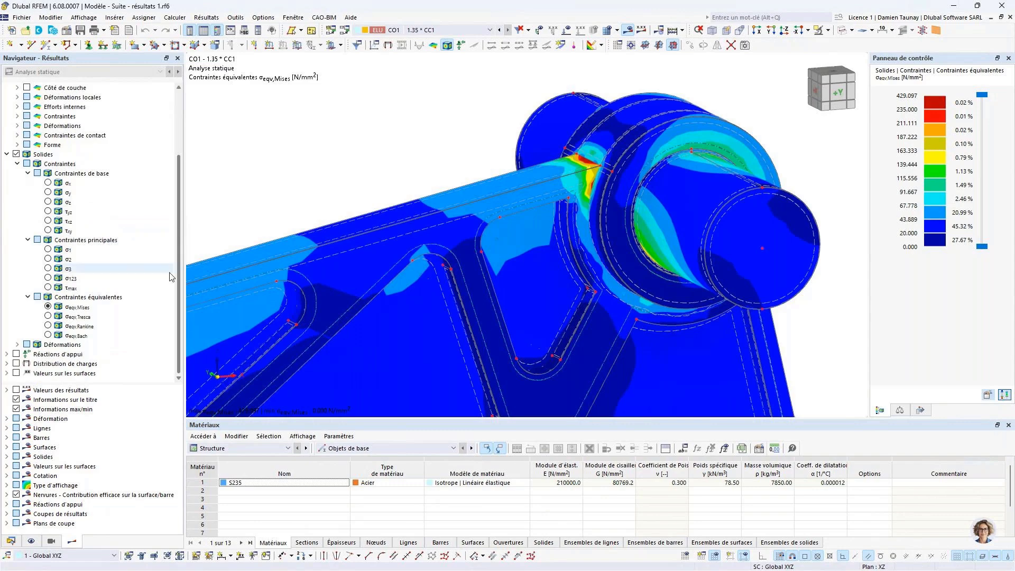
pyautogui.scroll(-8, 460, 226)
# Step: Examine the von Mises stress distribution over the bracket and at the junction between the arm and the hub
pyautogui.keyDown('ctrl'); pyautogui.moveTo(459, 226); pyautogui.dragTo(412, 233, button='middle'); pyautogui.keyUp('ctrl')
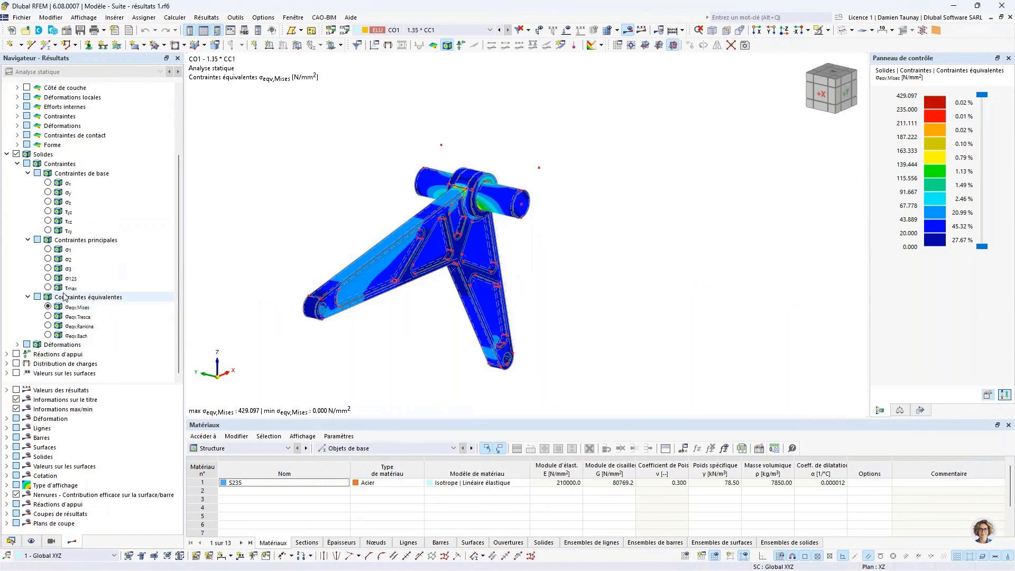
pyautogui.keyDown('ctrl'); pyautogui.moveTo(497, 285); pyautogui.dragTo(571, 285, button='middle'); pyautogui.keyUp('ctrl')
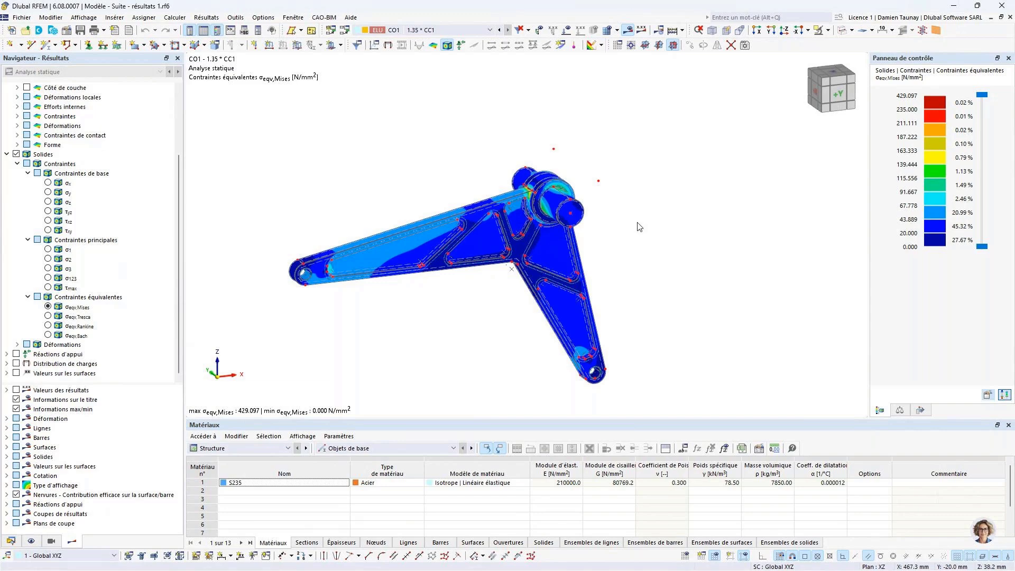
pyautogui.scroll(5, 516, 175)
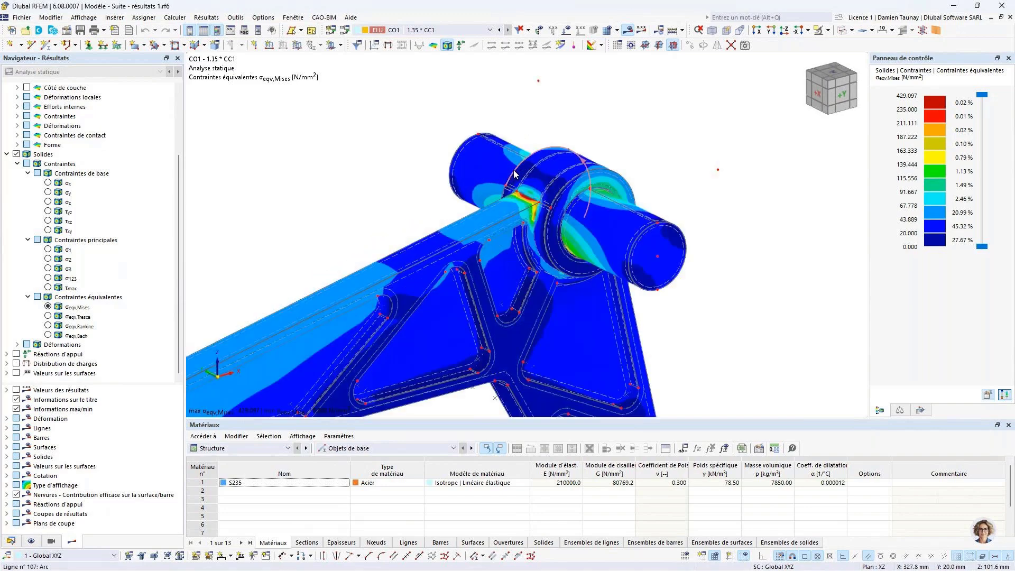
pyautogui.scroll(-5, 516, 174)
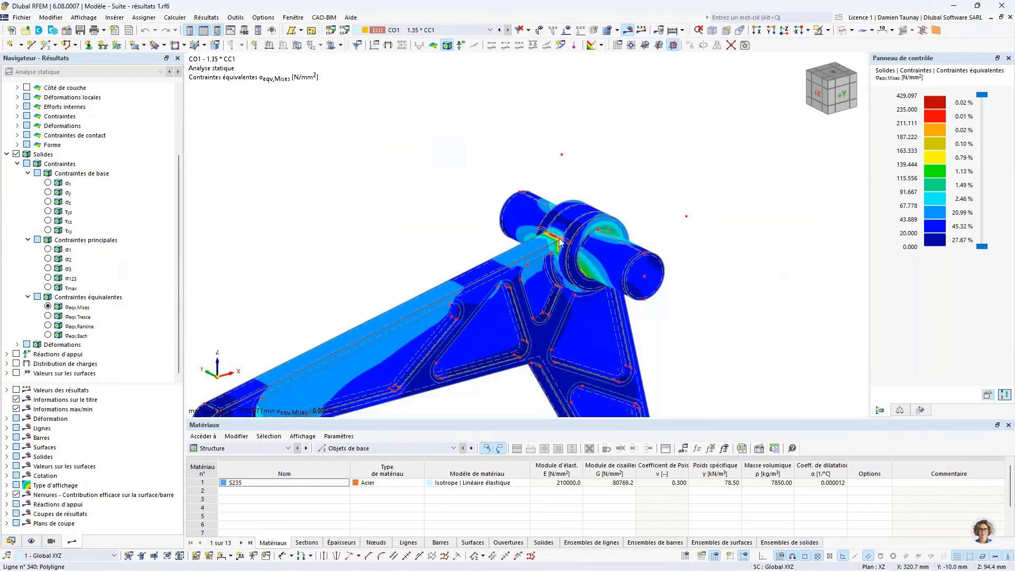
pyautogui.keyDown('ctrl'); pyautogui.moveTo(586, 285); pyautogui.dragTo(550, 239, button='middle'); pyautogui.keyUp('ctrl')
pyautogui.scroll(-3, 609, 219)
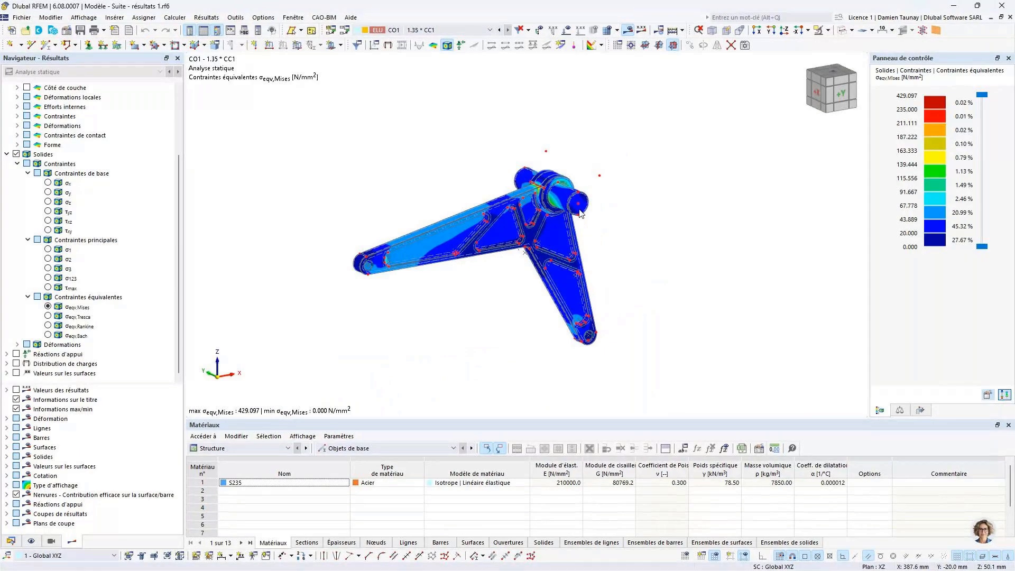
pyautogui.scroll(1, 493, 280)
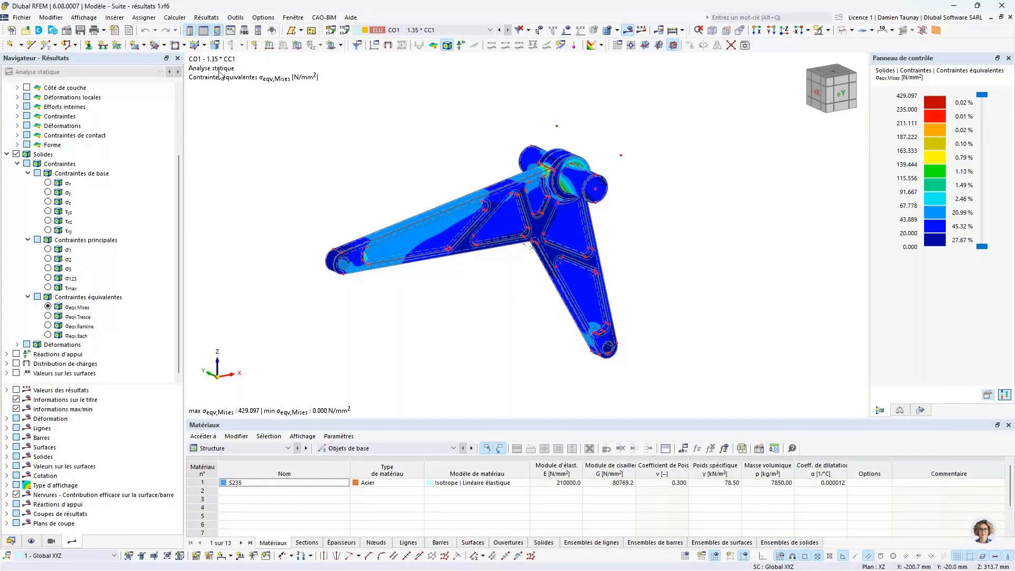
# Step: Set the result smoothing for solids to "Constant sur les éléments de maillage" and inspect the stresses near the hub
pyautogui.click(174, 17)
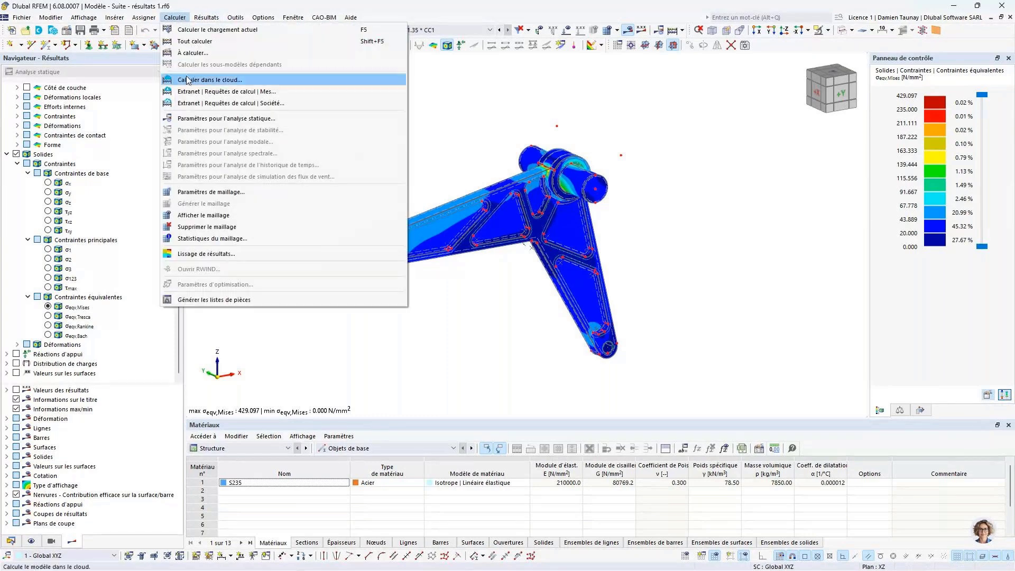
pyautogui.click(206, 253)
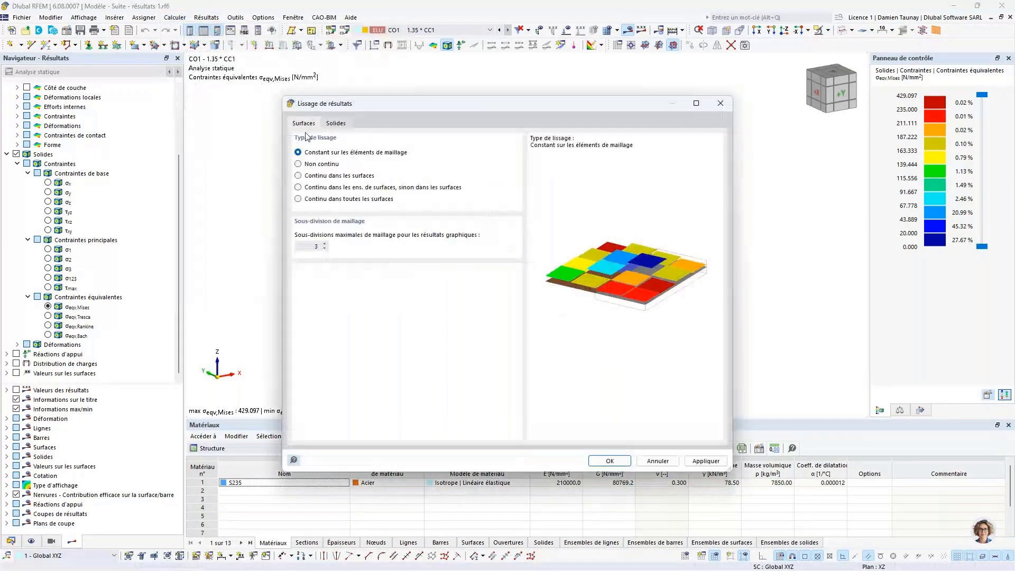
pyautogui.click(336, 123)
pyautogui.click(298, 152)
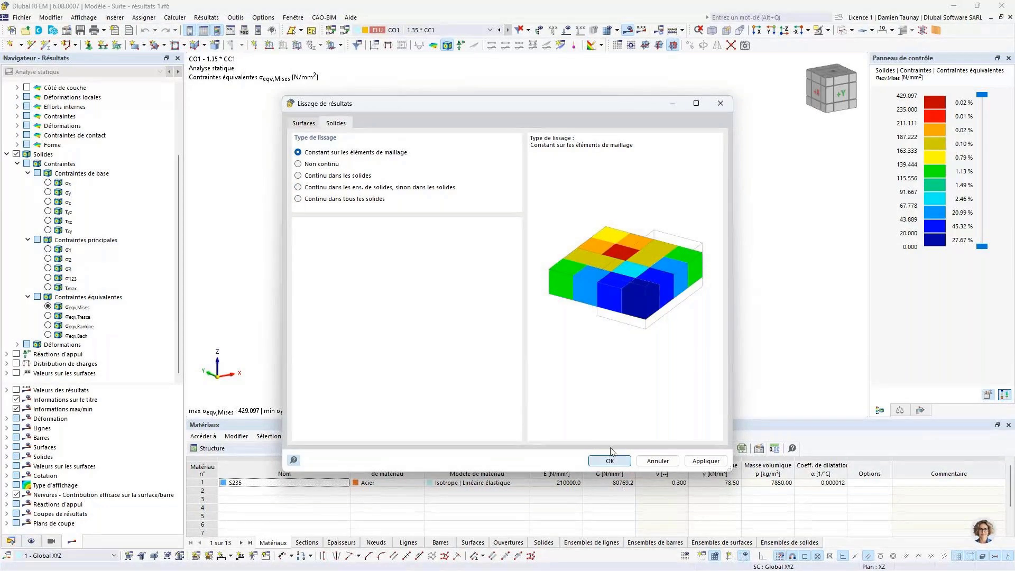
pyautogui.scroll(5, 552, 183)
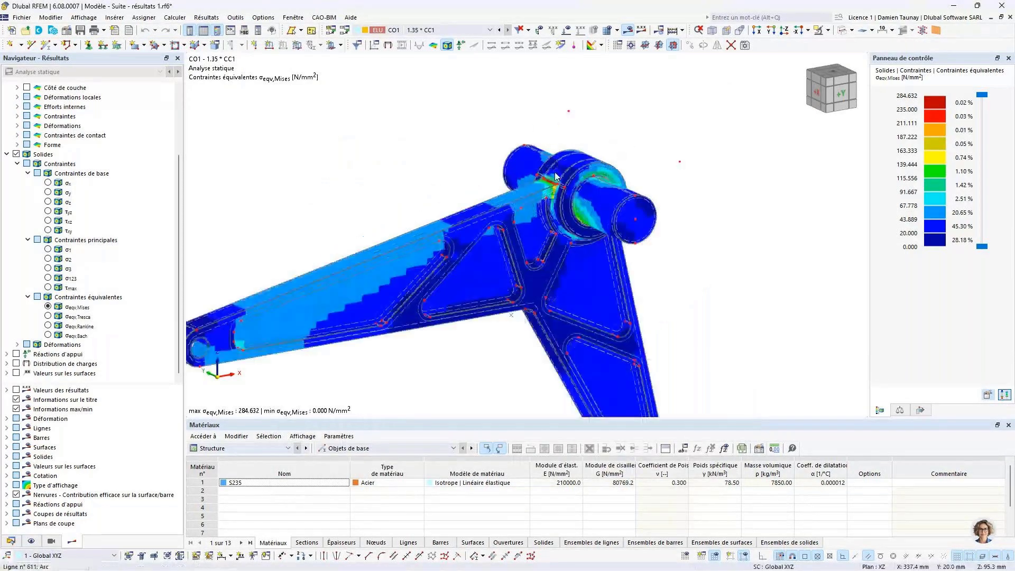
pyautogui.scroll(2, 553, 184)
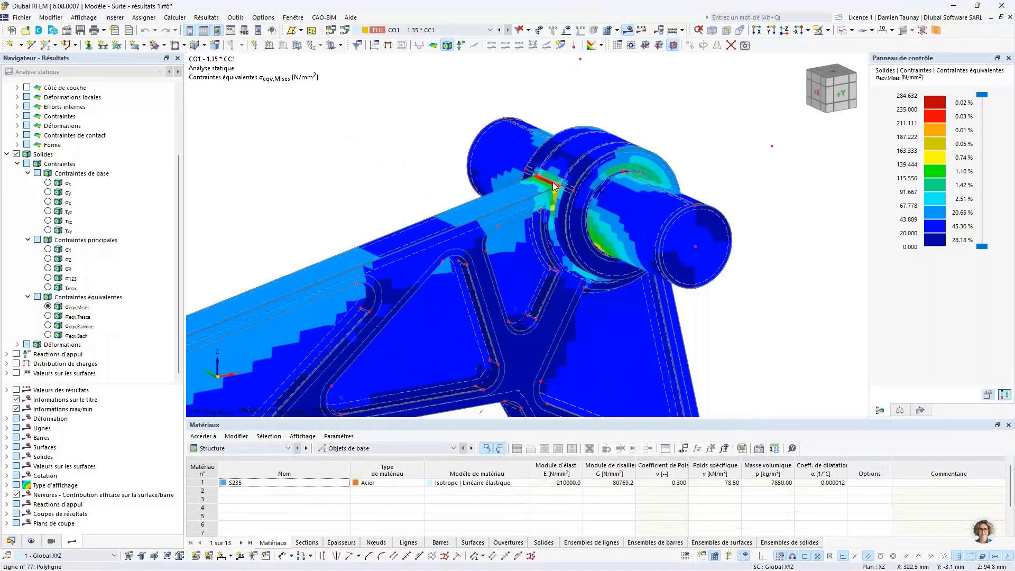
pyautogui.scroll(-3, 552, 183)
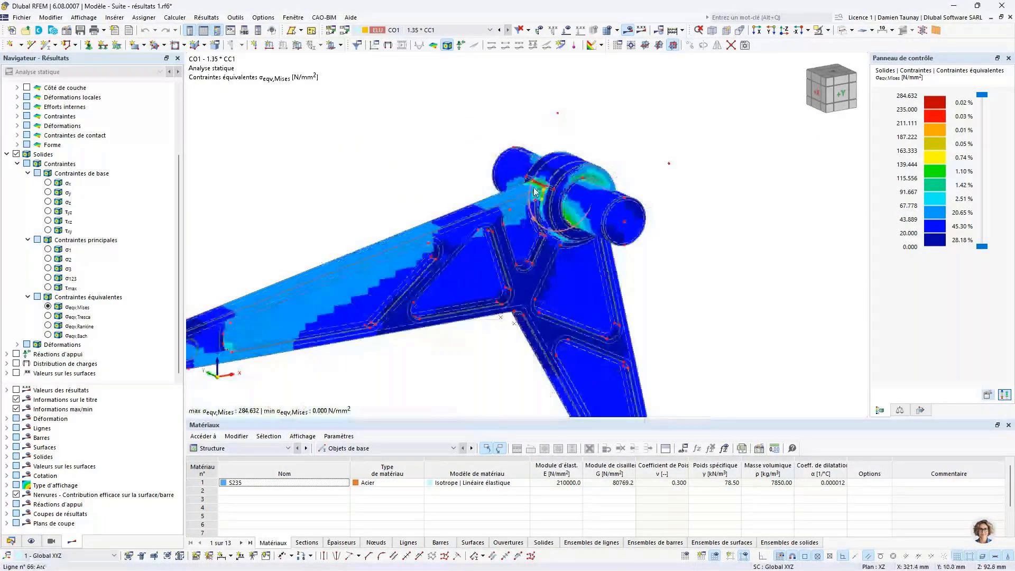
pyautogui.scroll(-2, 535, 192)
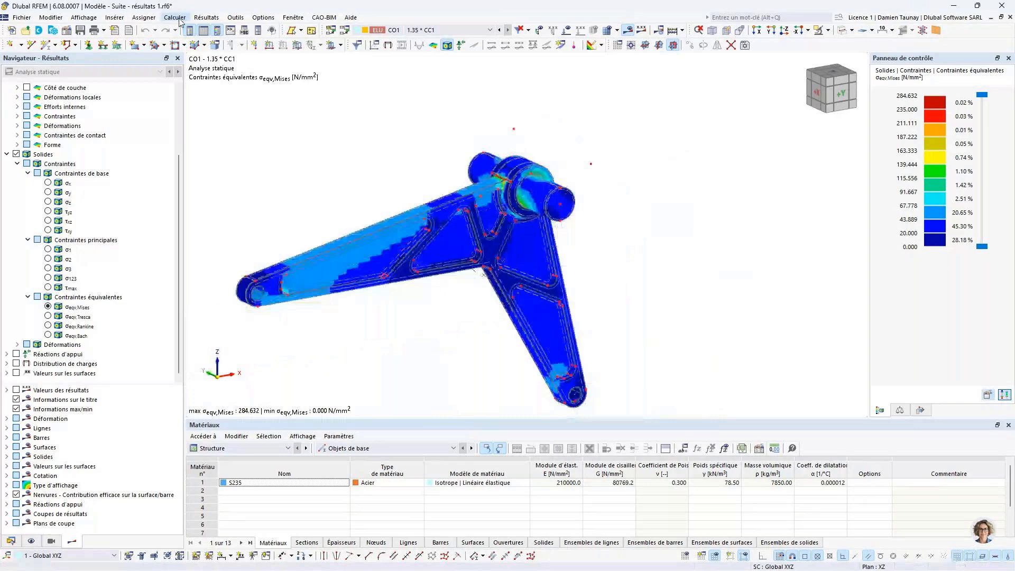
# Step: Compare the result smoothing types for surfaces and choose "Continu dans les ens. de surfaces, sinon dans les surfaces"
pyautogui.click(174, 18)
pyautogui.click(249, 268)
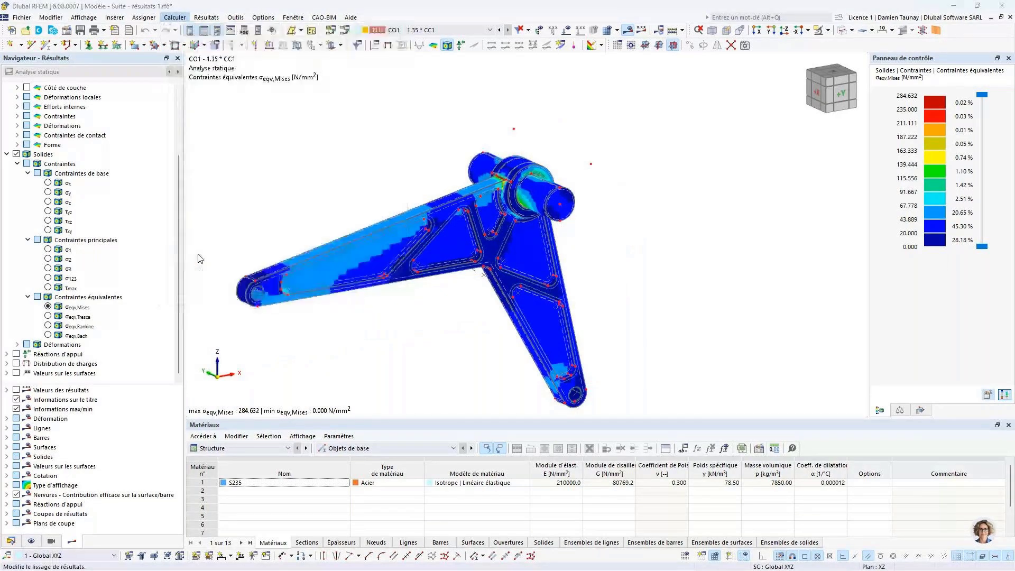
pyautogui.click(315, 165)
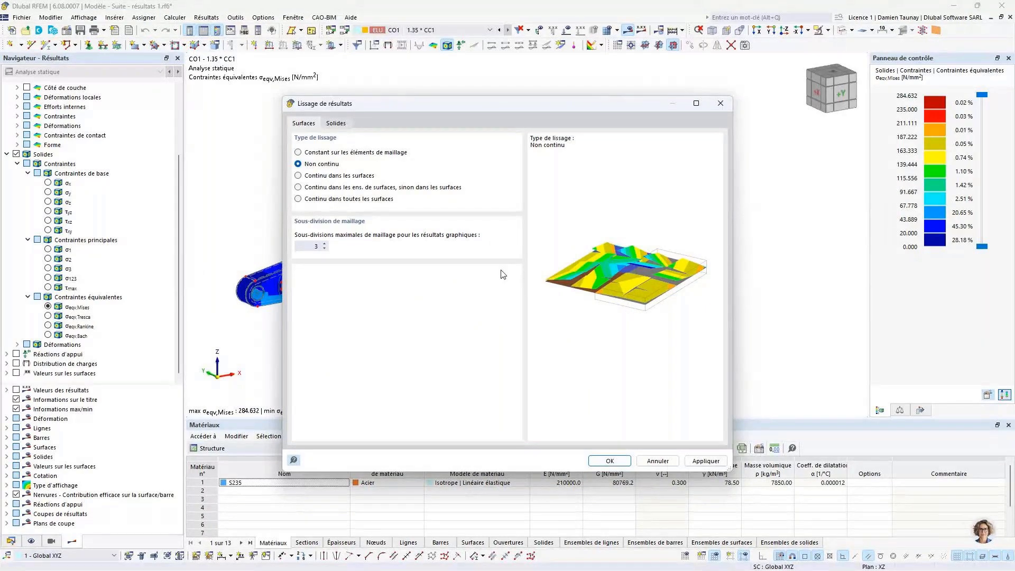
pyautogui.click(299, 175)
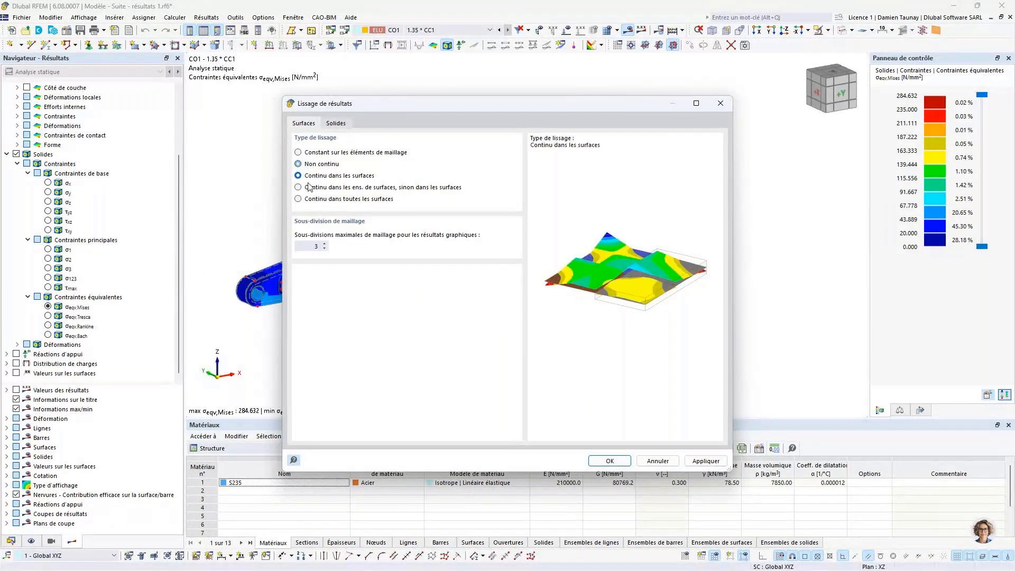
pyautogui.click(312, 189)
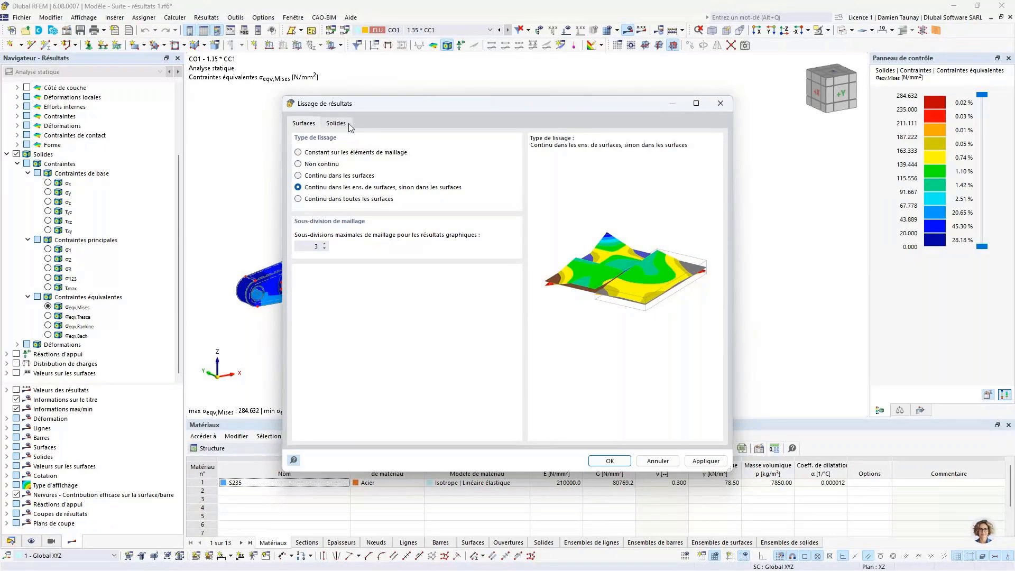
# Step: Apply the smoothing type "Continu dans les ens. de solides, sinon dans les solides" to the solids and inspect the stresses around the hub
pyautogui.click(336, 123)
pyautogui.click(320, 164)
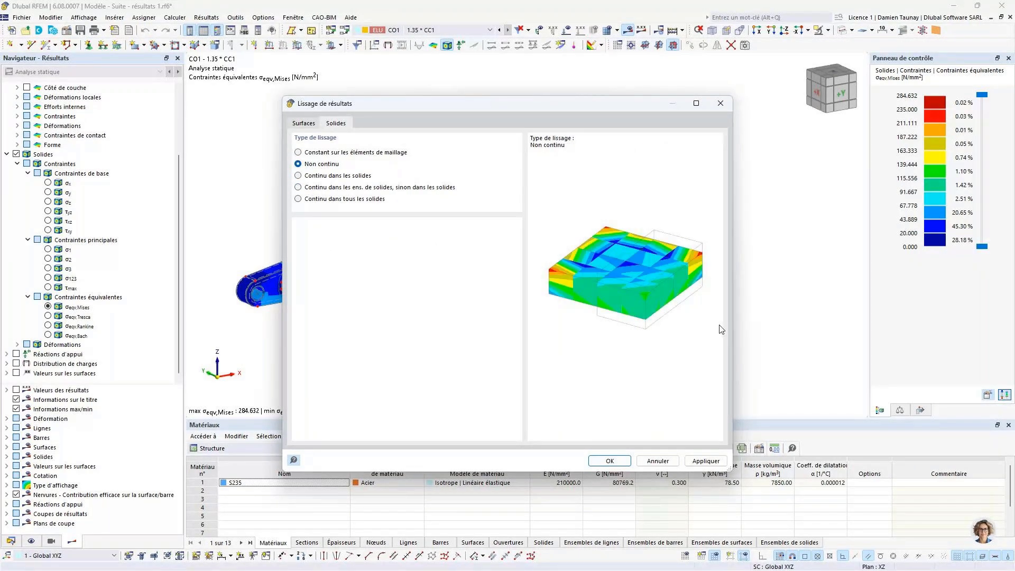
pyautogui.click(299, 176)
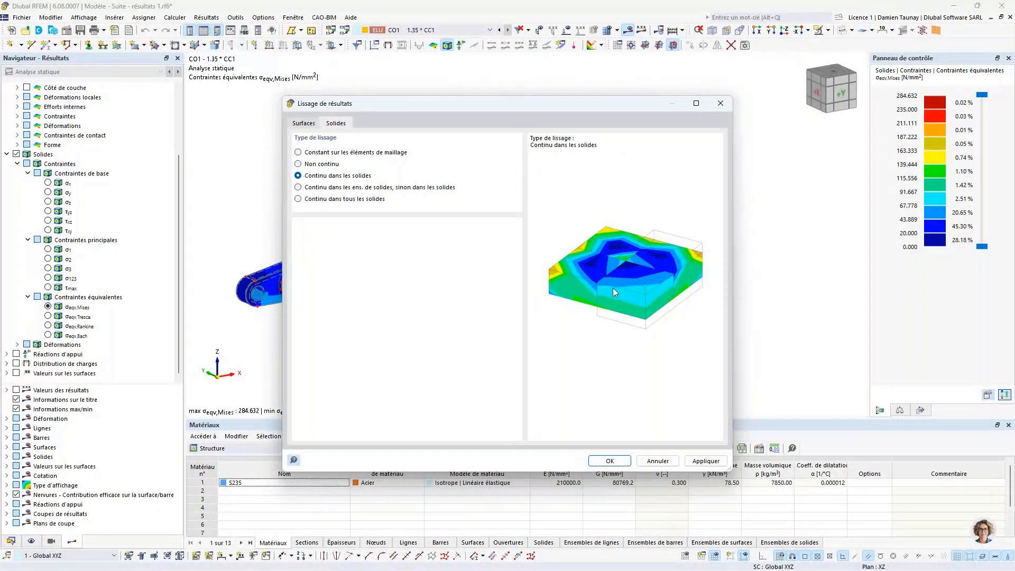
pyautogui.click(303, 189)
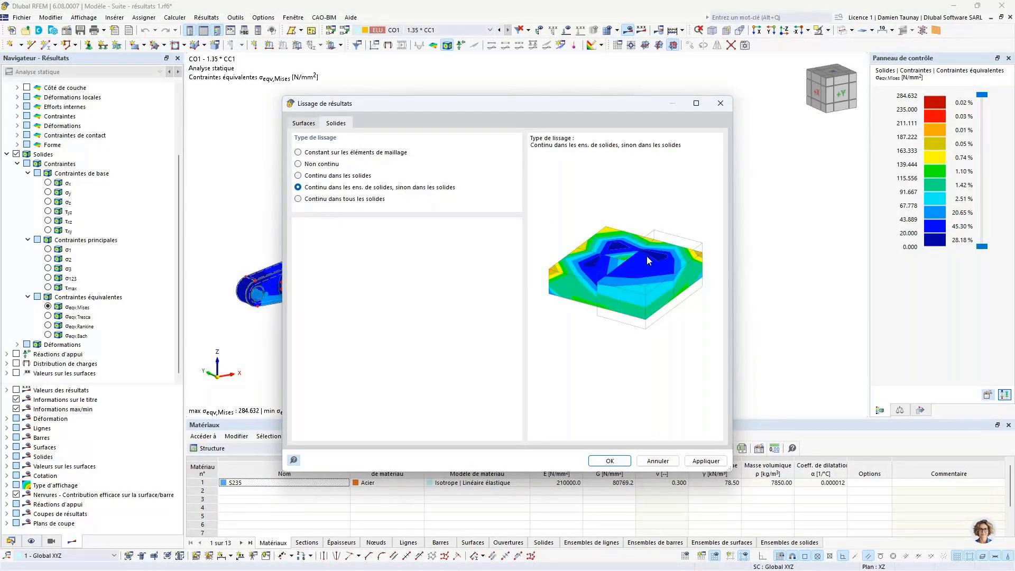
pyautogui.moveTo(557, 103); pyautogui.dragTo(570, 324)
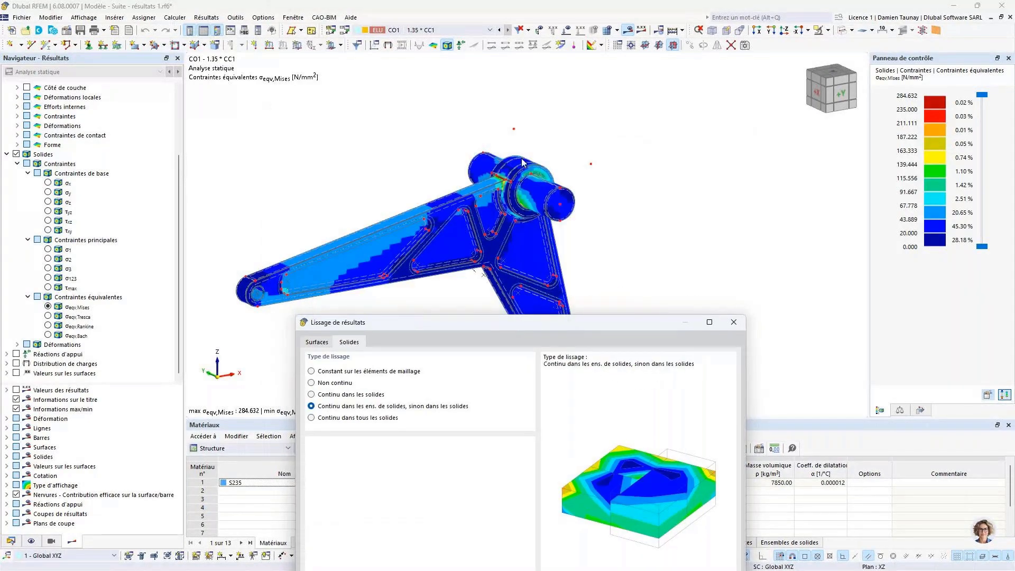
pyautogui.moveTo(473, 328); pyautogui.dragTo(455, 127)
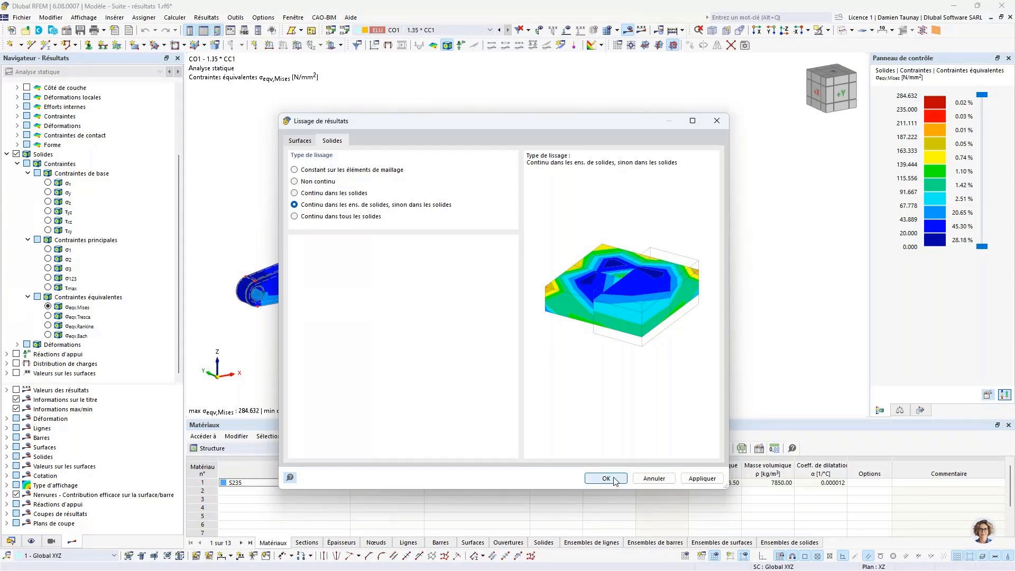
pyautogui.press('Return')
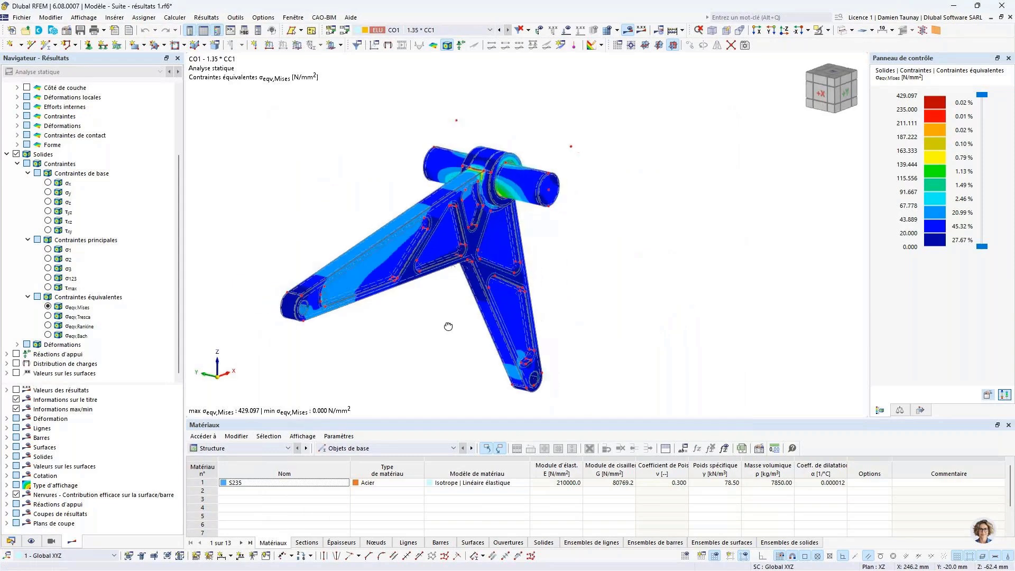
pyautogui.scroll(5, 478, 146)
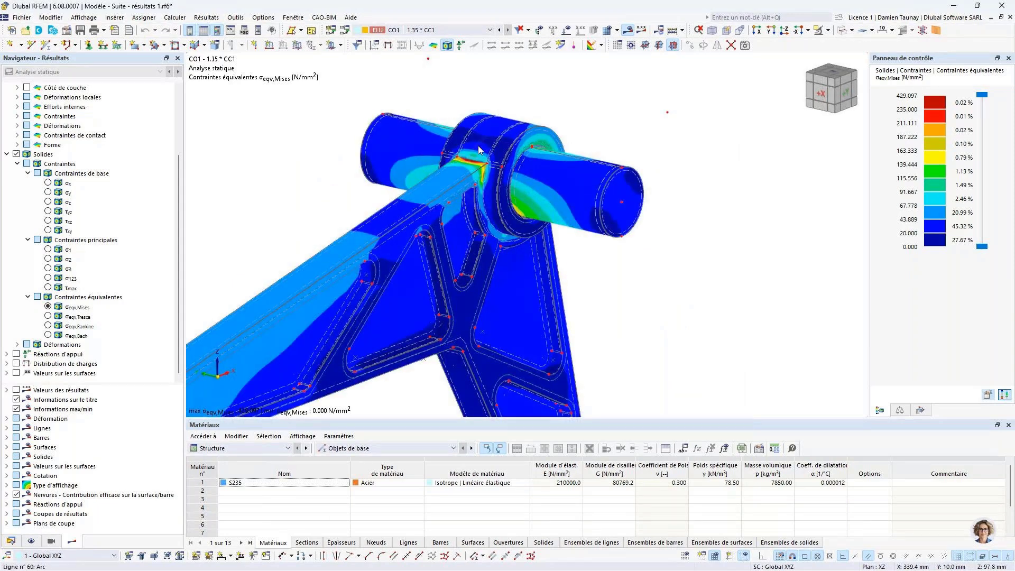
pyautogui.scroll(3, 477, 145)
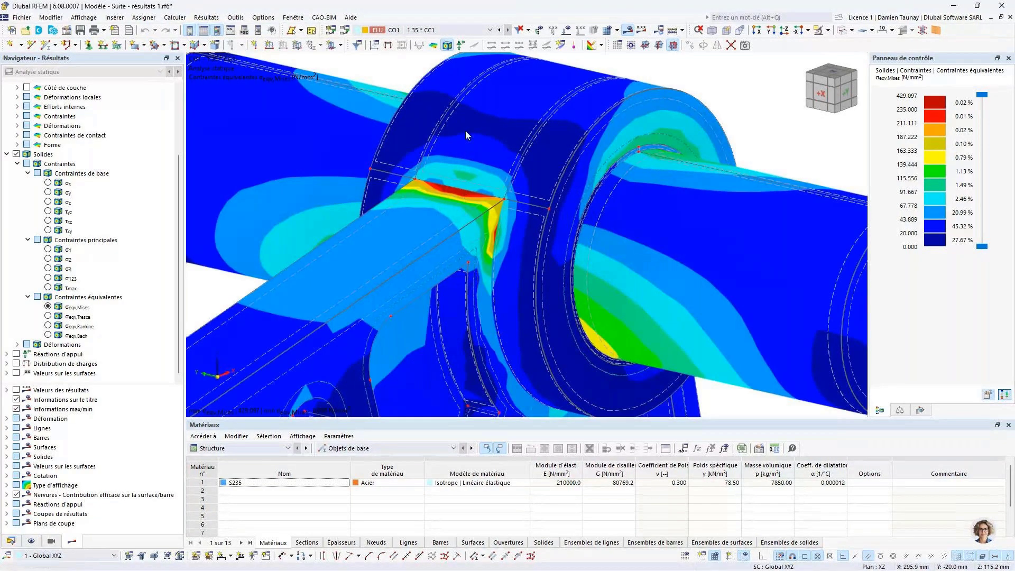
pyautogui.scroll(-3, 467, 178)
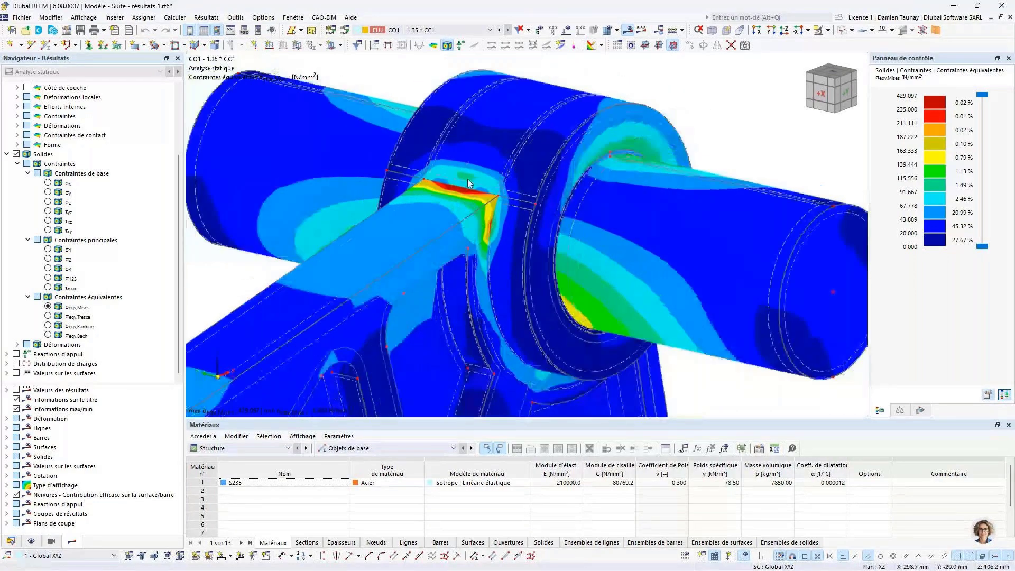
pyautogui.scroll(-4, 467, 179)
# Step: Start a new solid set and assign solids 1, 3, 4 and 16 to it
pyautogui.click(11, 540)
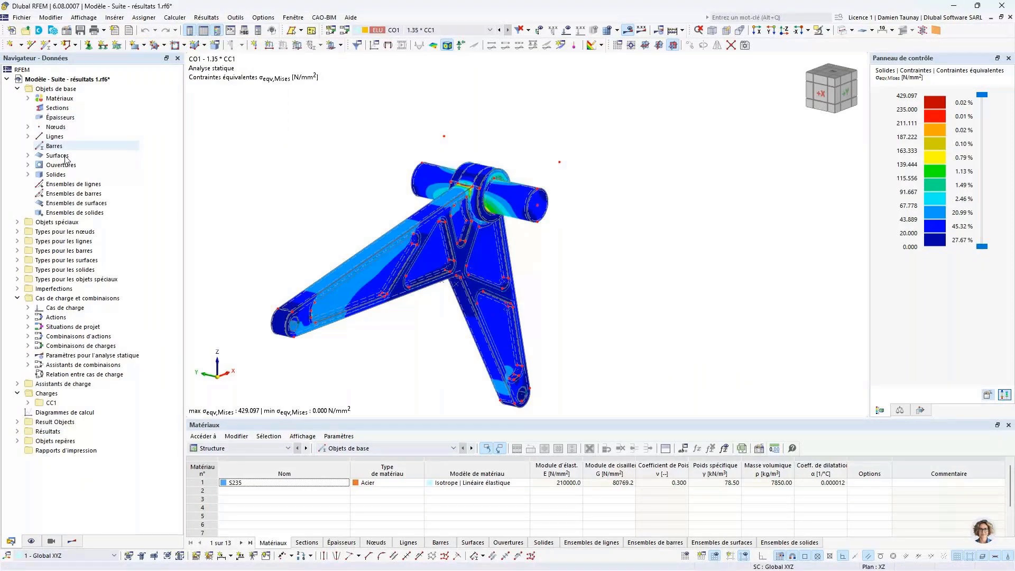
pyautogui.rightClick(69, 212)
pyautogui.click(105, 234)
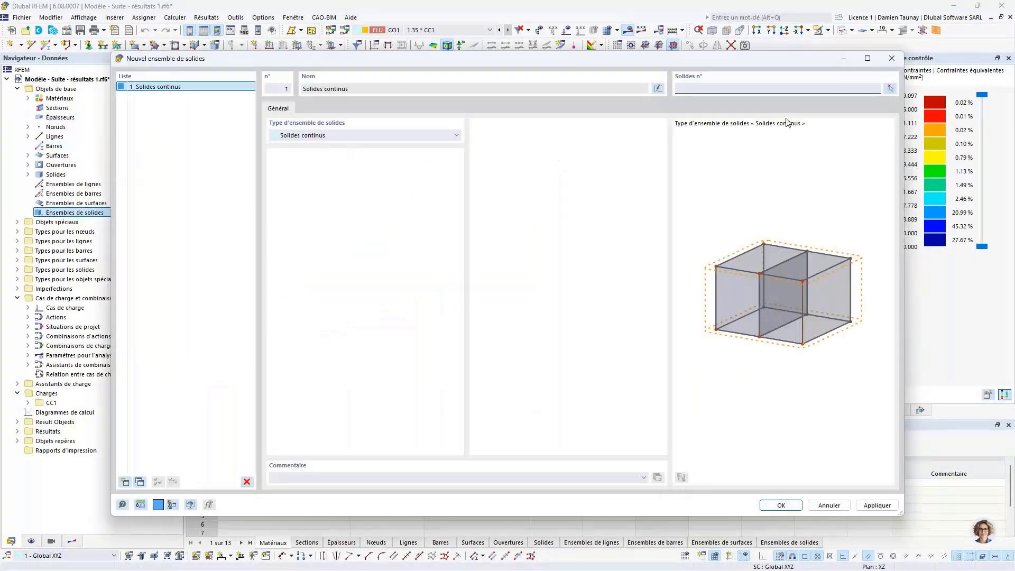
pyautogui.click(777, 504)
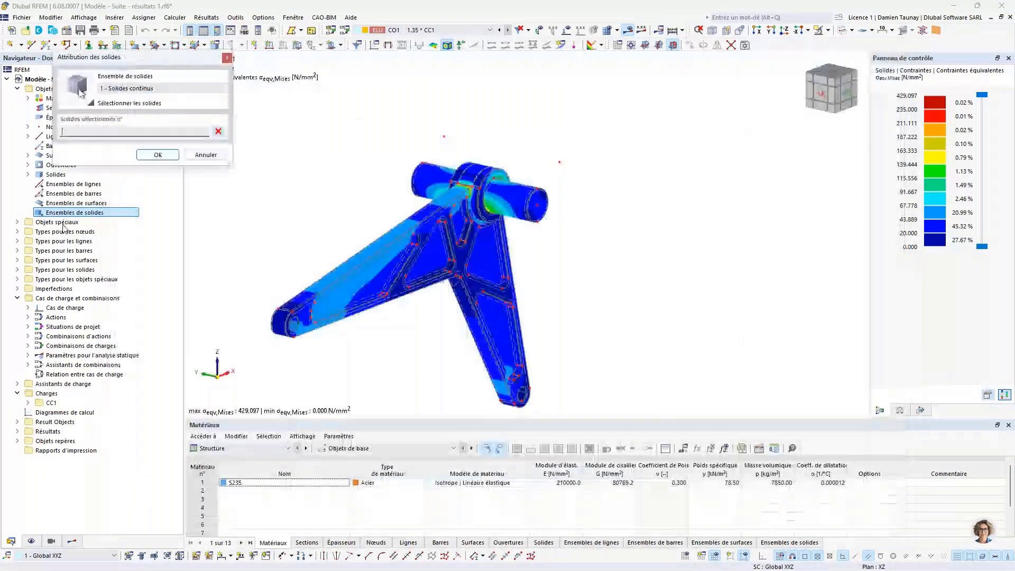
pyautogui.click(27, 174)
pyautogui.moveTo(74, 183); pyautogui.dragTo(76, 214)
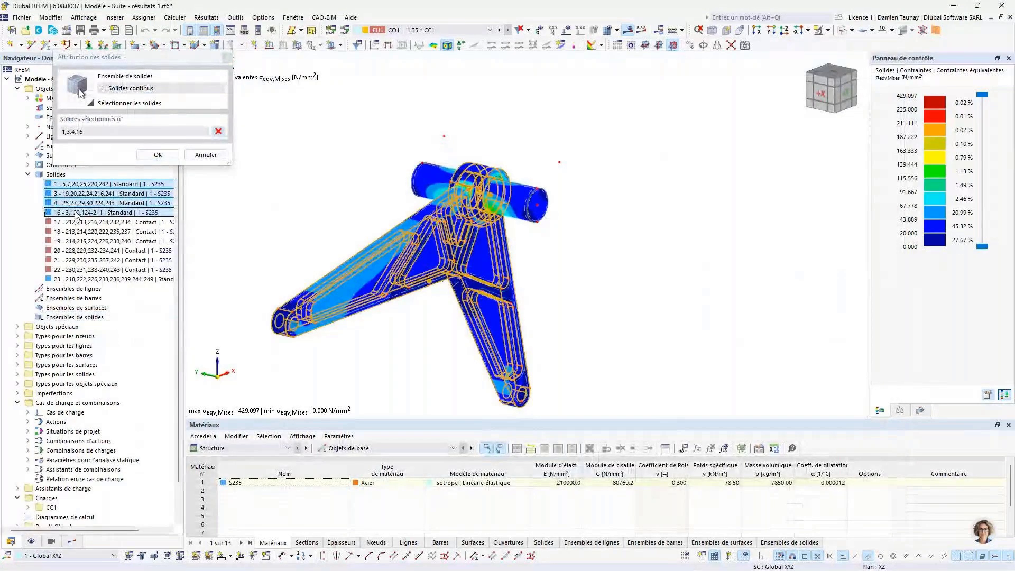
pyautogui.click(170, 156)
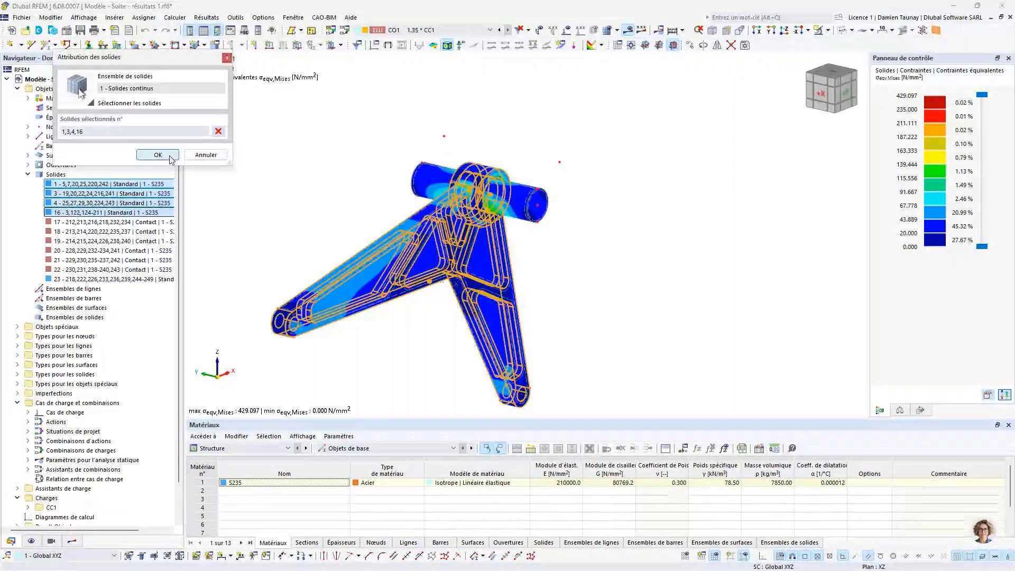
pyautogui.click(171, 157)
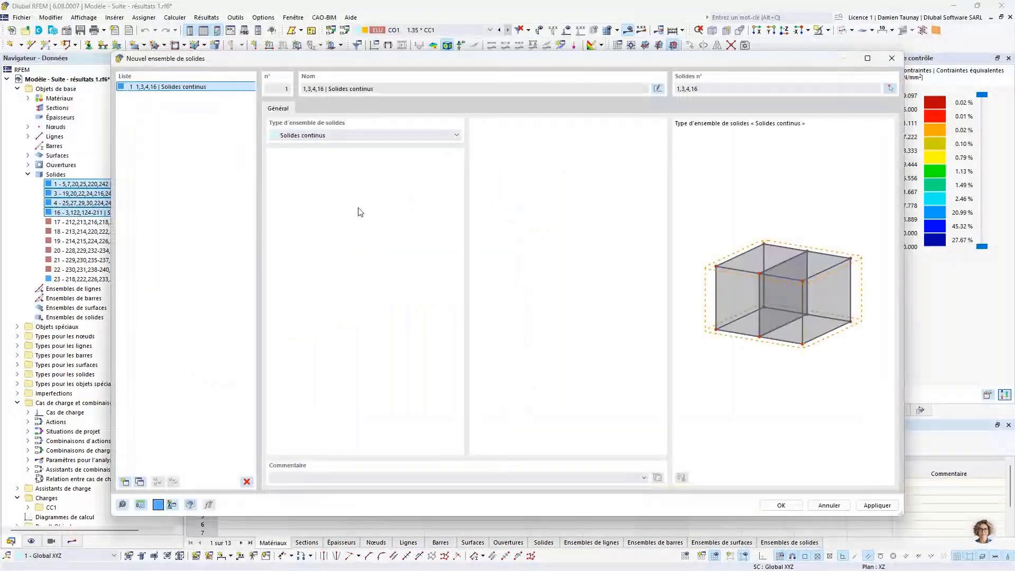
# Step: Change the solid set's type to "Groupe de solides" and create the set
pyautogui.click(332, 137)
pyautogui.click(305, 156)
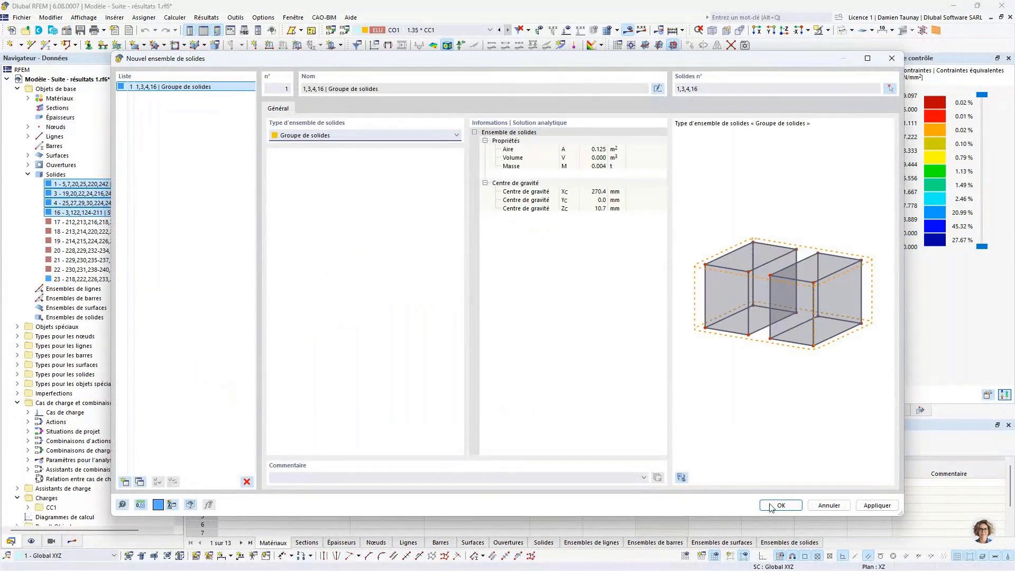
pyautogui.click(780, 505)
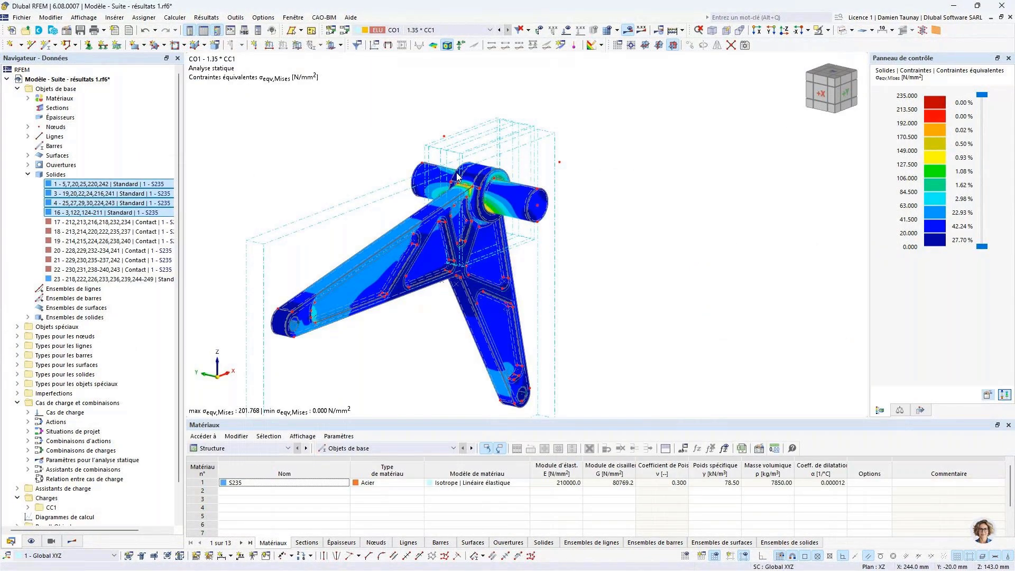
# Step: Examine the von Mises stresses at the junction between the arm and the hub and over the whole bracket
pyautogui.scroll(10, 458, 177)
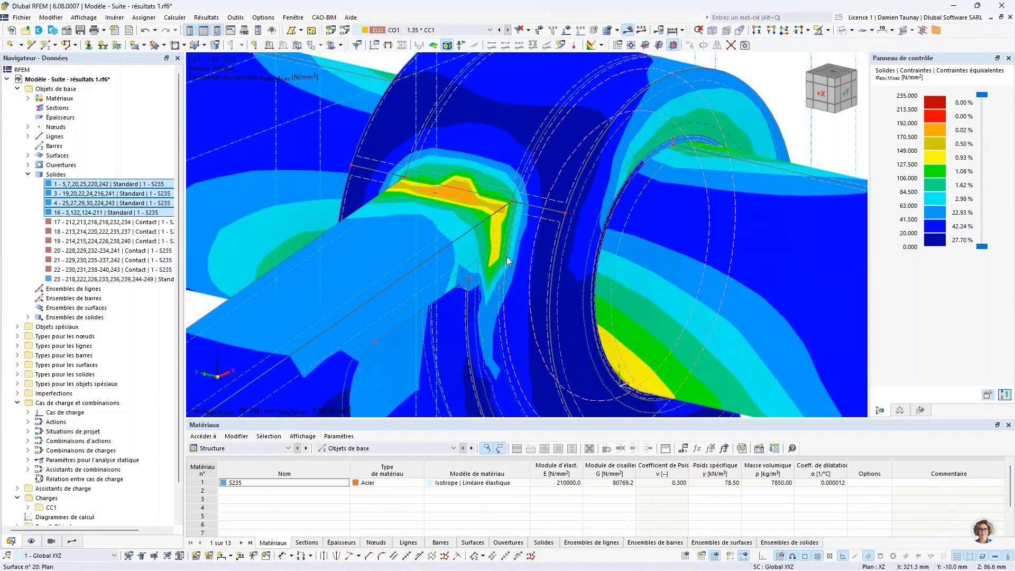
pyautogui.scroll(-8, 493, 267)
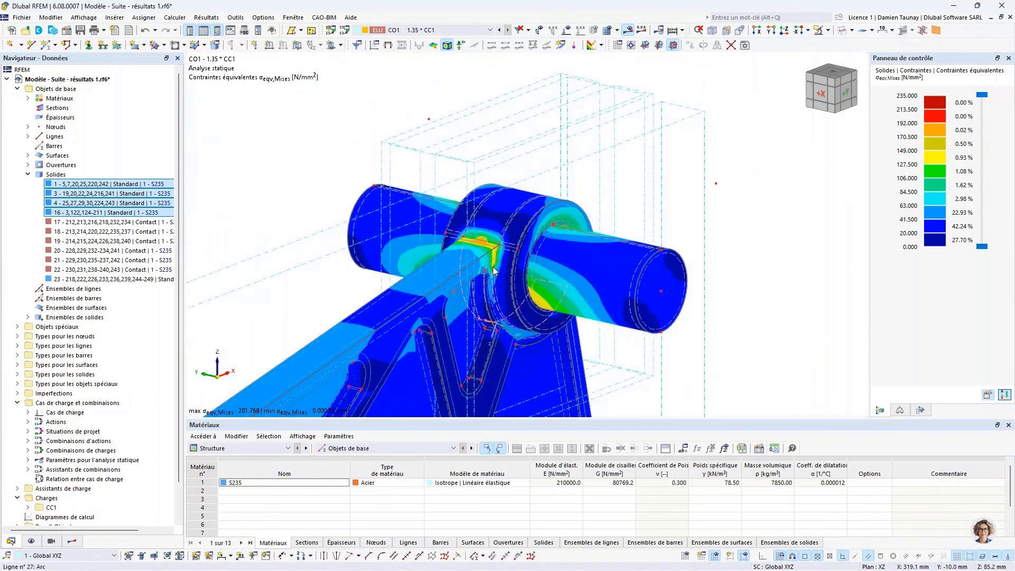
pyautogui.scroll(-3, 492, 270)
pyautogui.keyDown('ctrl'); pyautogui.moveTo(493, 266); pyautogui.dragTo(513, 190, button='middle'); pyautogui.keyUp('ctrl')
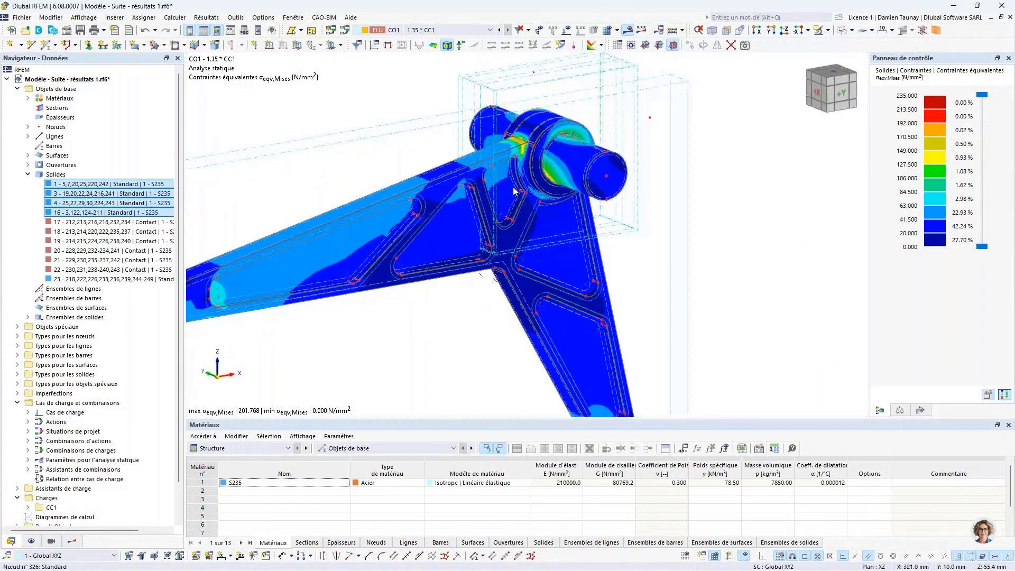
pyautogui.scroll(-3, 488, 190)
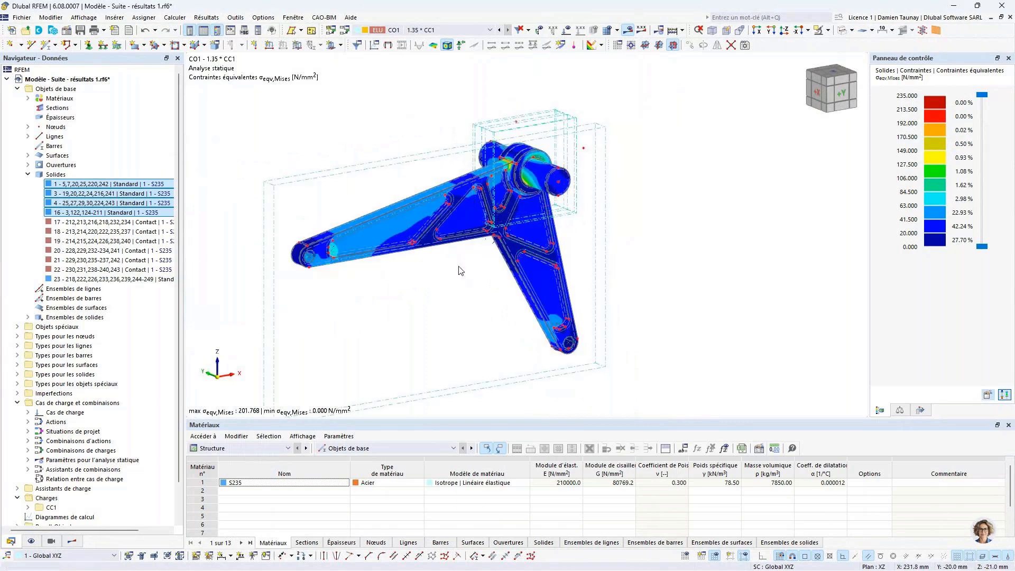
pyautogui.keyDown('ctrl'); pyautogui.moveTo(459, 270); pyautogui.dragTo(489, 274, button='middle'); pyautogui.keyUp('ctrl')
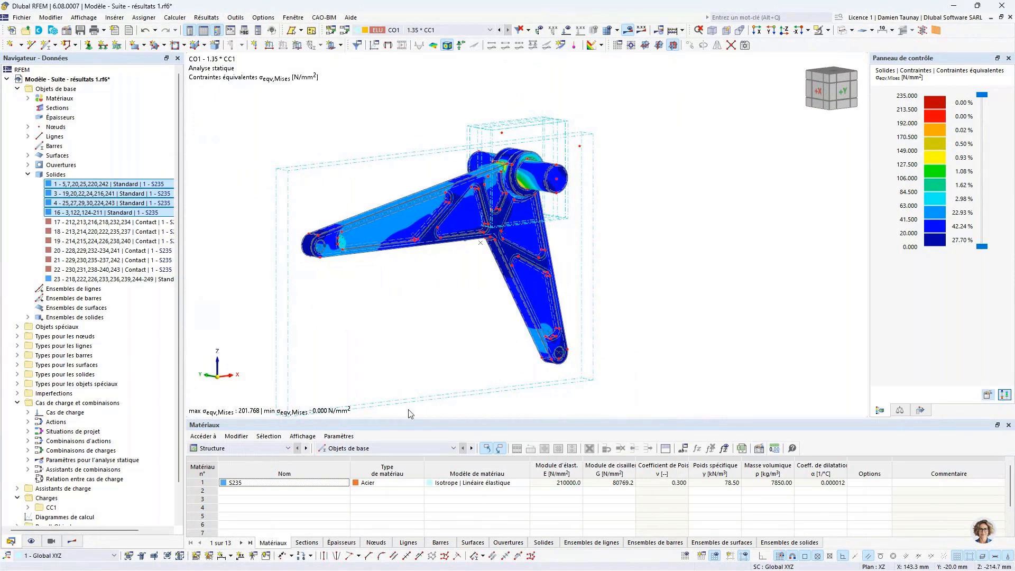
pyautogui.moveTo(403, 420); pyautogui.dragTo(403, 444)
pyautogui.click(72, 541)
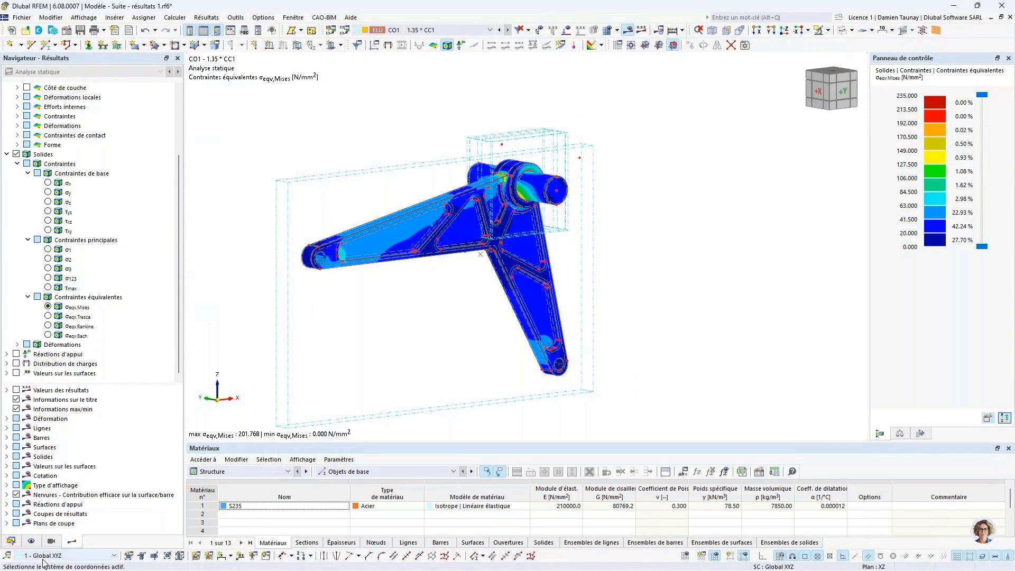
pyautogui.click(11, 541)
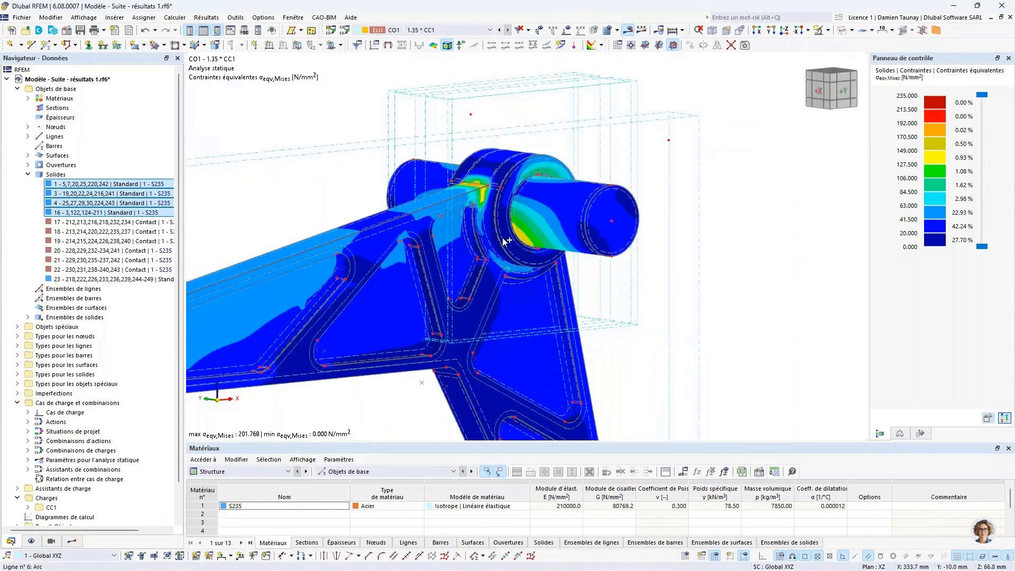
# Step: Isolate solids 1, 3, 4 and 23 so that only the hub and shaft are displayed
pyautogui.click(72, 195)
pyautogui.keyDown('ctrl'); pyautogui.click(73, 202); pyautogui.keyUp('ctrl')
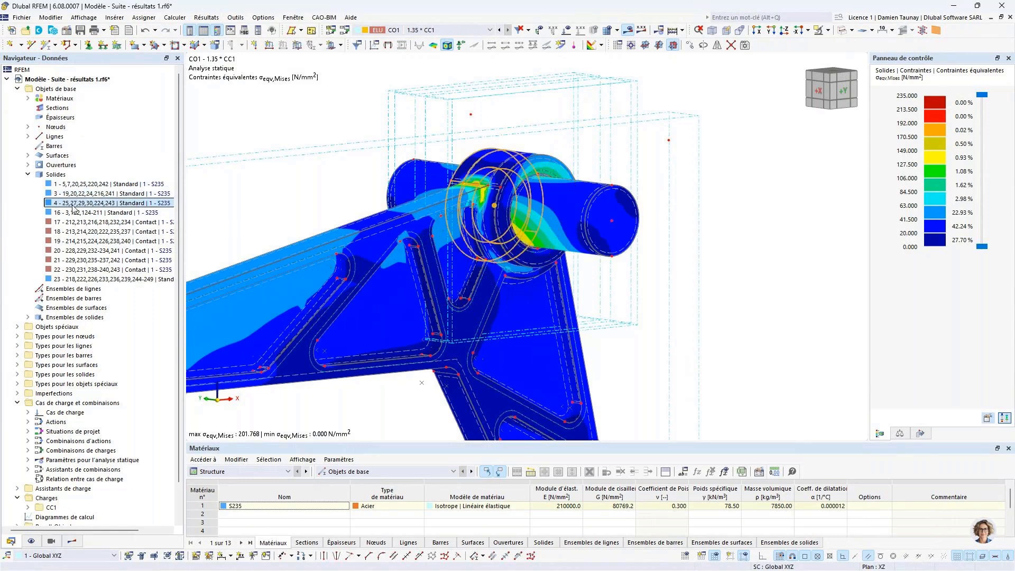
pyautogui.keyDown('ctrl'); pyautogui.click(77, 185); pyautogui.keyUp('ctrl')
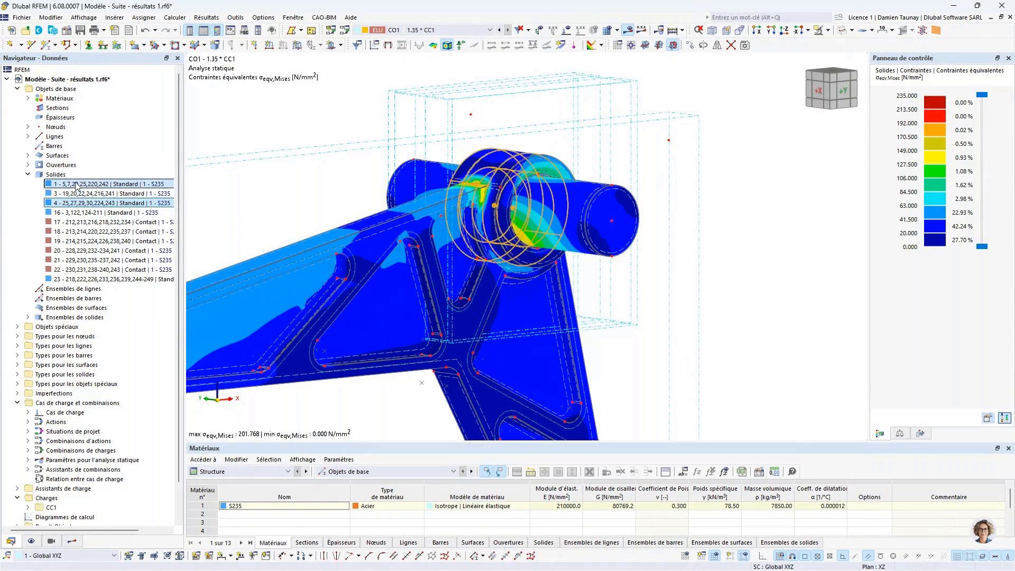
pyautogui.keyDown('ctrl'); pyautogui.click(74, 279); pyautogui.keyUp('ctrl')
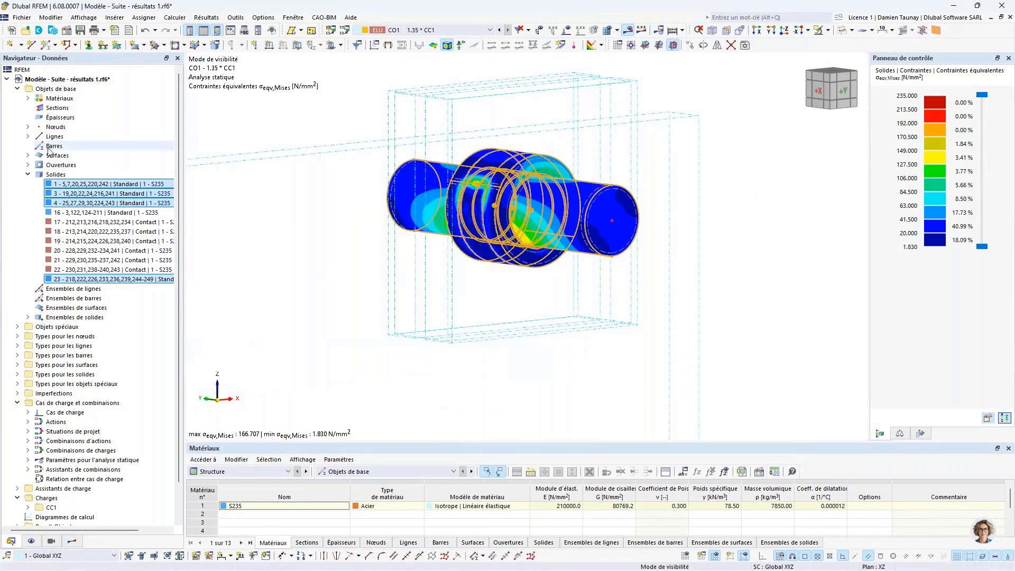
# Step: Display the global deformations |u| and examine how the shaft displaces inside the hub from several angles
pyautogui.click(71, 541)
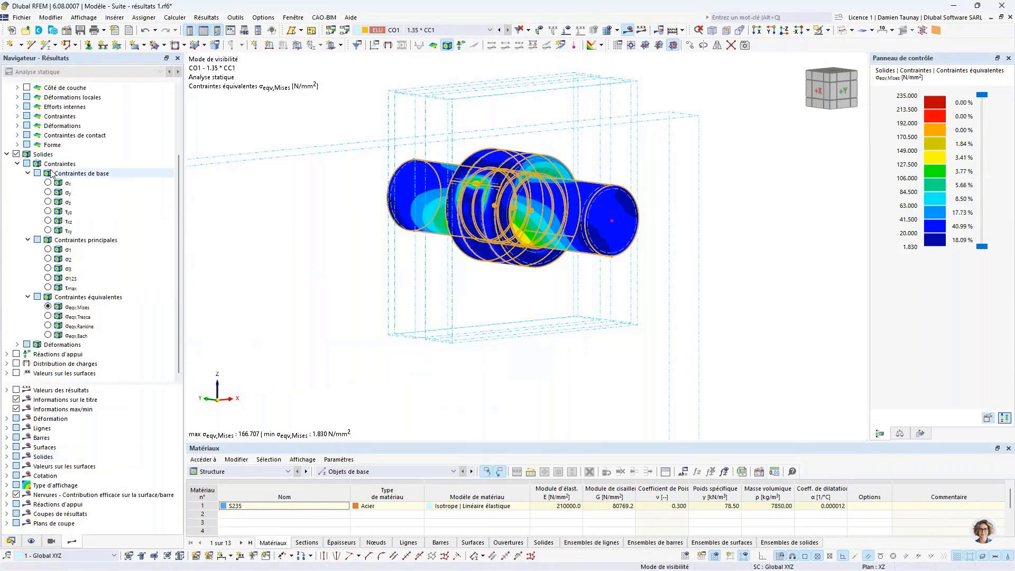
pyautogui.click(16, 87)
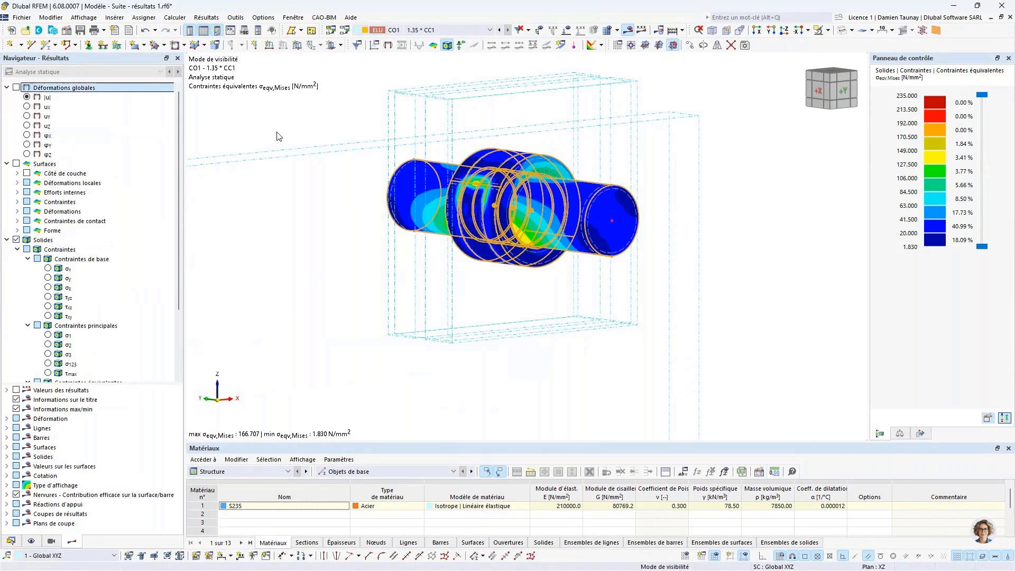
pyautogui.scroll(1, 596, 201)
pyautogui.keyDown('ctrl'); pyautogui.moveTo(597, 198); pyautogui.dragTo(501, 178, button='middle'); pyautogui.keyUp('ctrl')
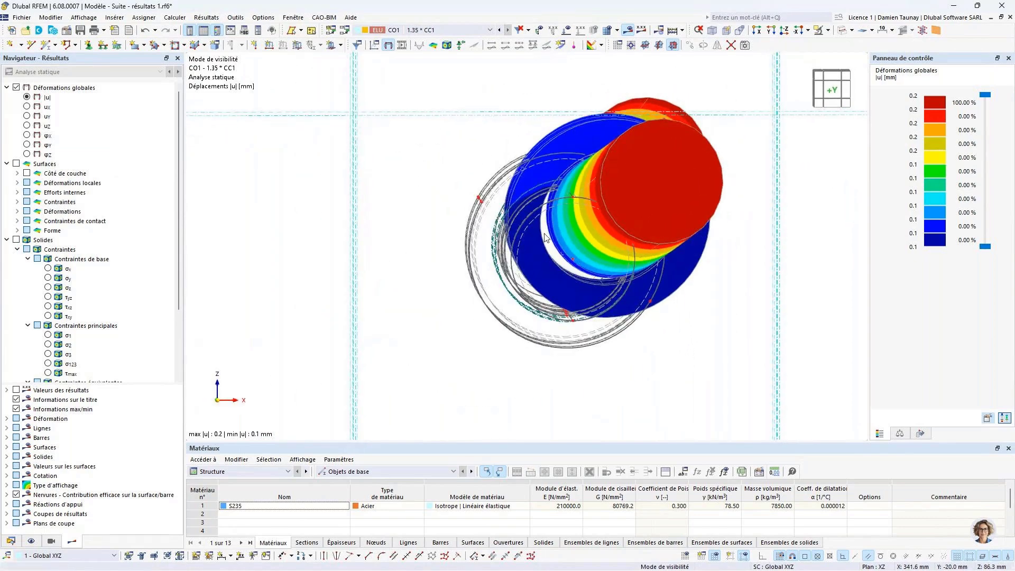
pyautogui.keyDown('ctrl'); pyautogui.moveTo(616, 277); pyautogui.dragTo(592, 259, button='middle'); pyautogui.keyUp('ctrl')
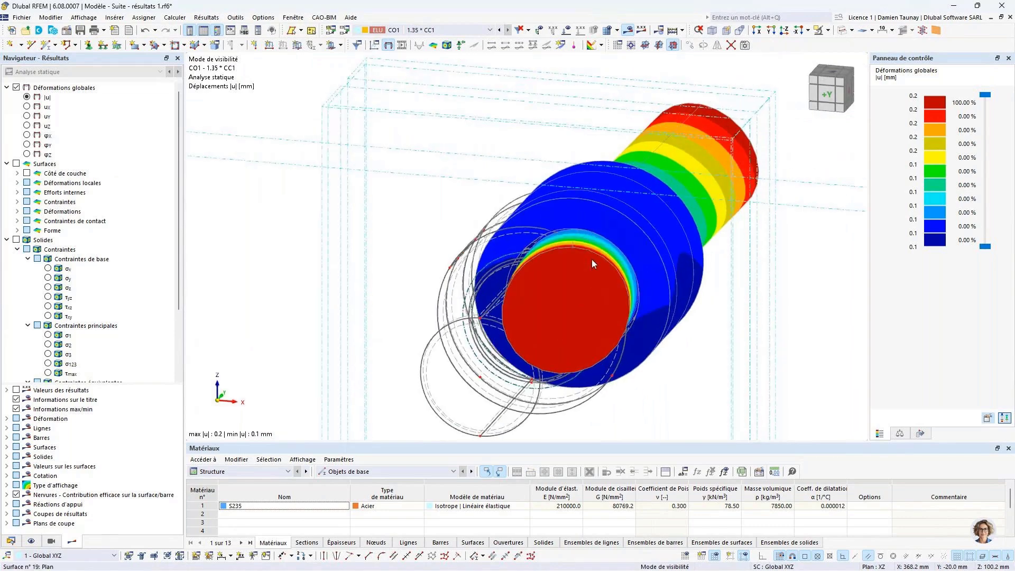
pyautogui.scroll(3, 594, 254)
pyautogui.scroll(3, 597, 249)
pyautogui.keyDown('ctrl'); pyautogui.moveTo(670, 299); pyautogui.dragTo(638, 259, button='middle'); pyautogui.keyUp('ctrl')
pyautogui.scroll(-3, 638, 259)
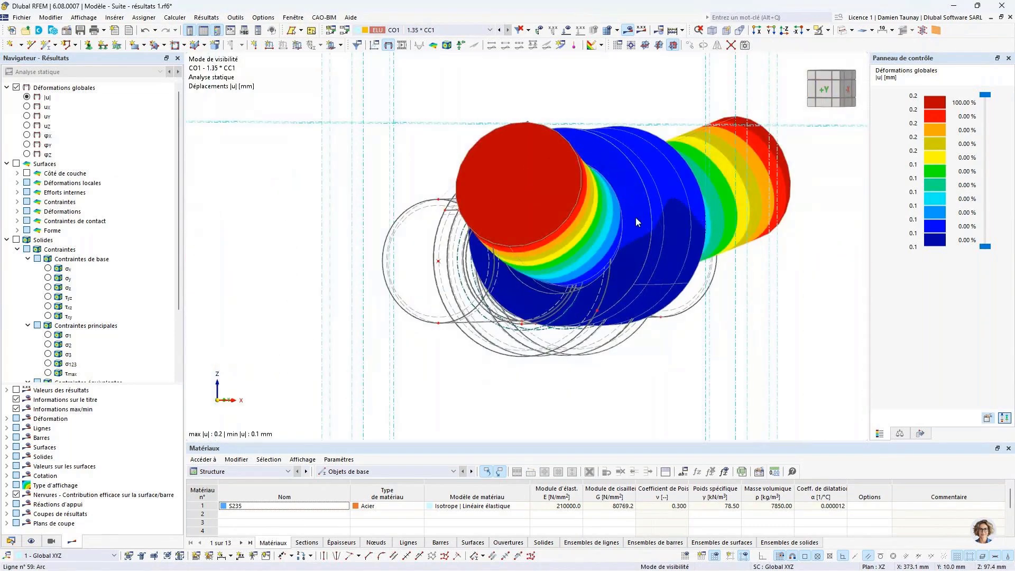
pyautogui.moveTo(635, 217); pyautogui.dragTo(600, 294, button='middle')
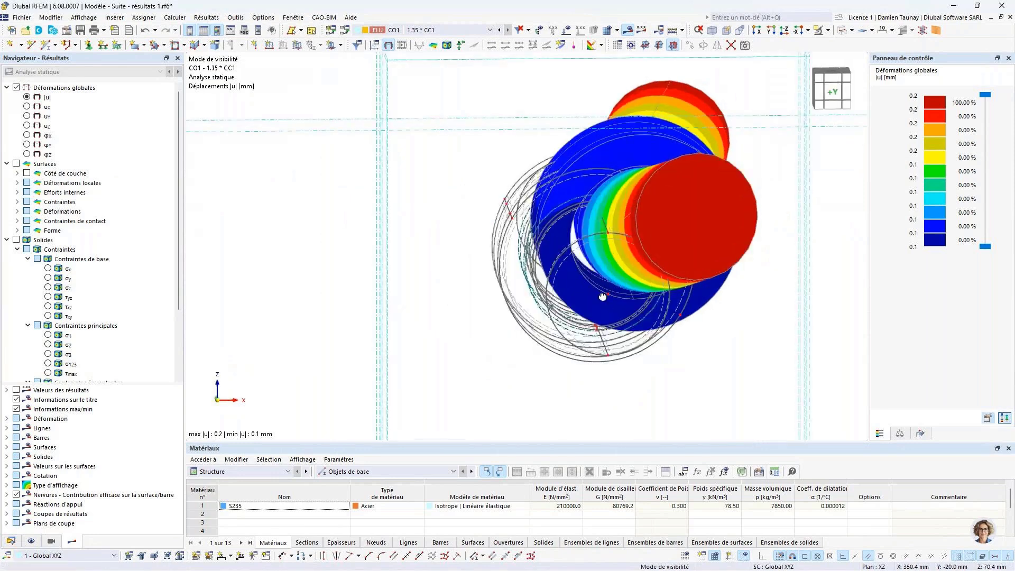
pyautogui.scroll(-1, 57, 305)
pyautogui.scroll(-1, 57, 305)
# Step: Display the von Mises equivalent stresses of the solids and examine the contact zones between the shaft and the hub
pyautogui.click(48, 335)
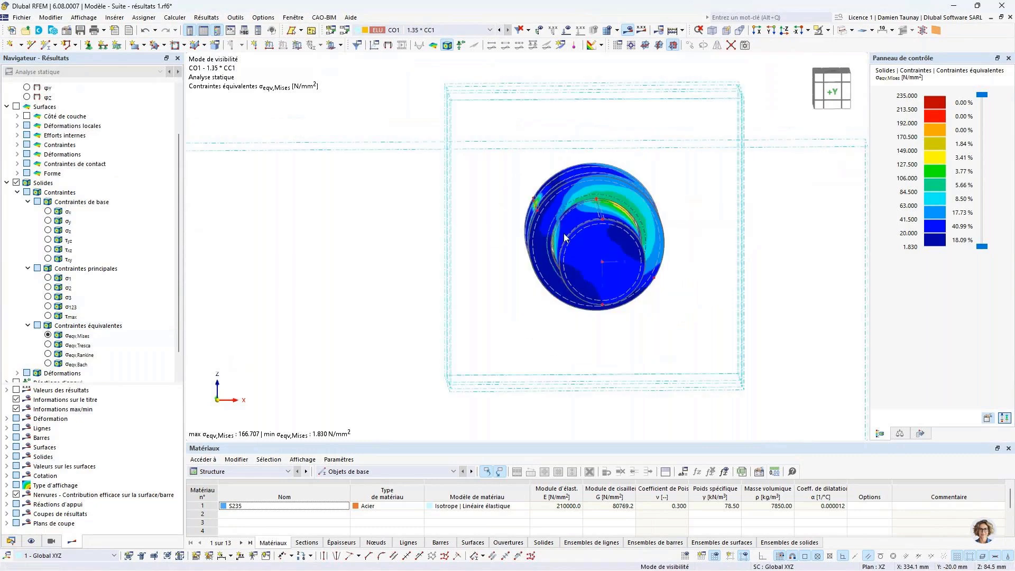
pyautogui.scroll(3, 566, 222)
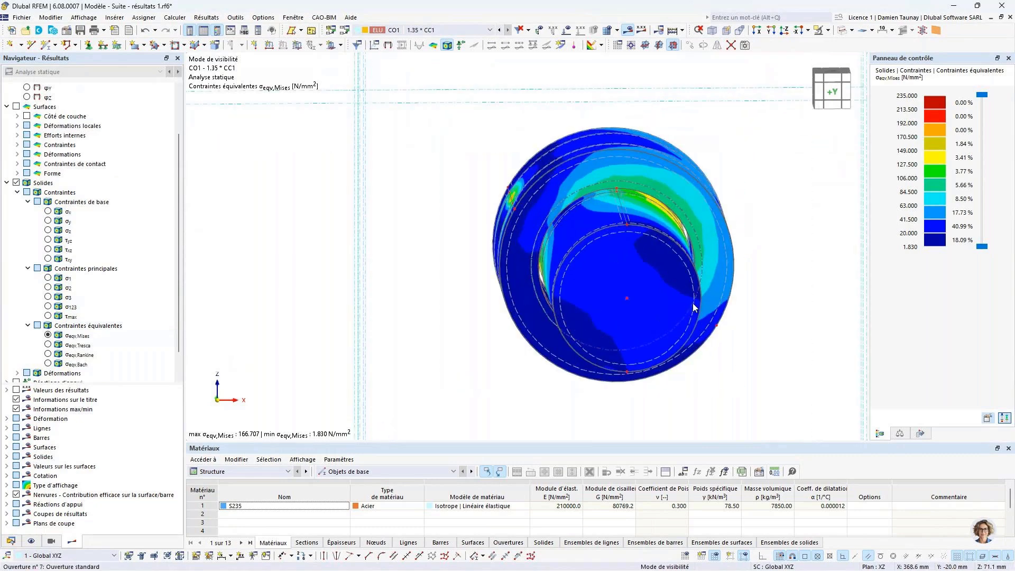
pyautogui.keyDown('ctrl'); pyautogui.moveTo(592, 206); pyautogui.dragTo(538, 234, button='middle'); pyautogui.keyUp('ctrl')
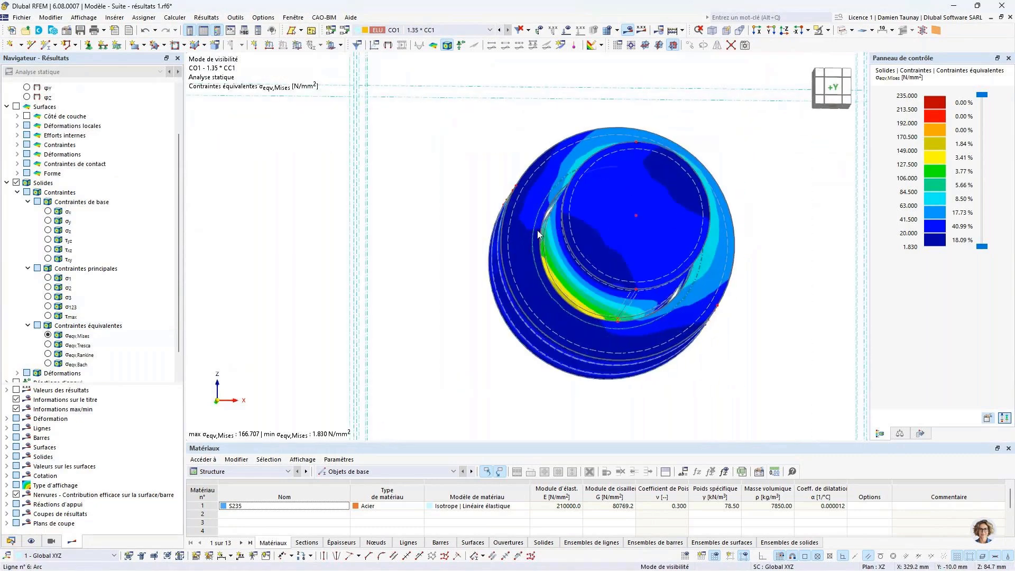
pyautogui.keyDown('ctrl'); pyautogui.moveTo(559, 328); pyautogui.dragTo(529, 230, button='middle'); pyautogui.keyUp('ctrl')
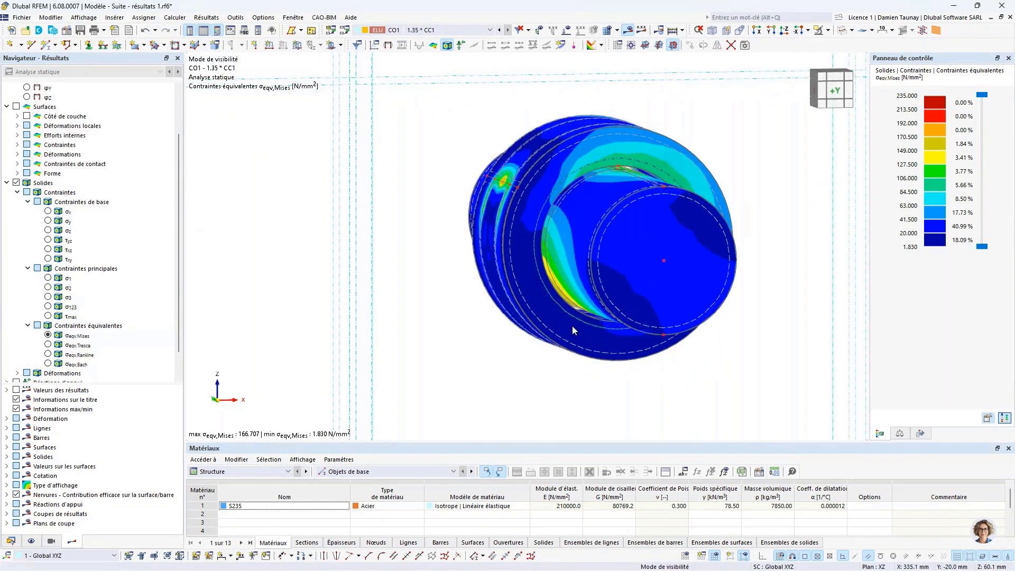
pyautogui.keyDown('ctrl'); pyautogui.moveTo(613, 324); pyautogui.dragTo(657, 262, button='middle'); pyautogui.keyUp('ctrl')
pyautogui.scroll(2, 692, 295)
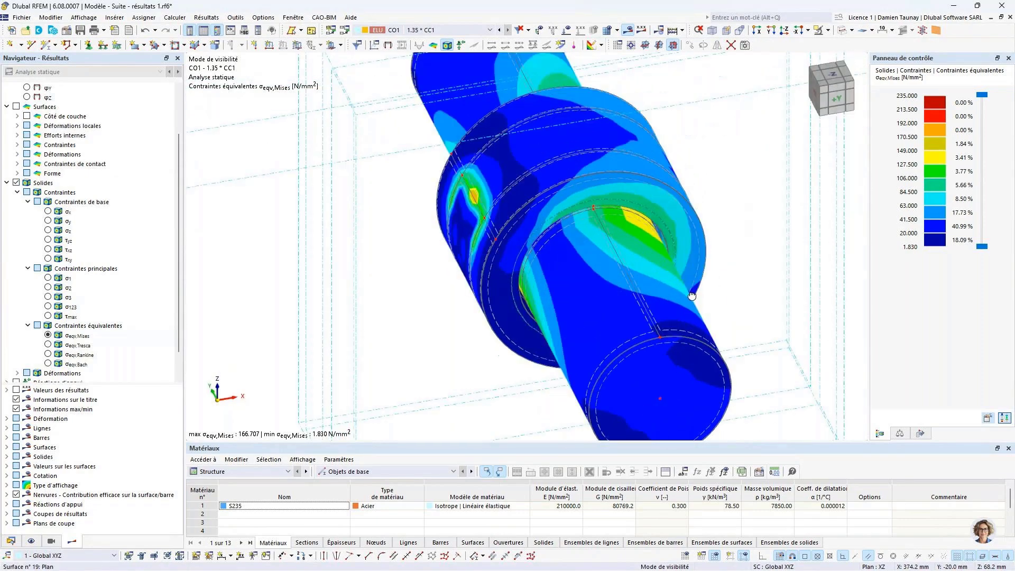
pyautogui.keyDown('ctrl'); pyautogui.moveTo(692, 295); pyautogui.dragTo(686, 245, button='middle'); pyautogui.keyUp('ctrl')
pyautogui.scroll(-3, 585, 227)
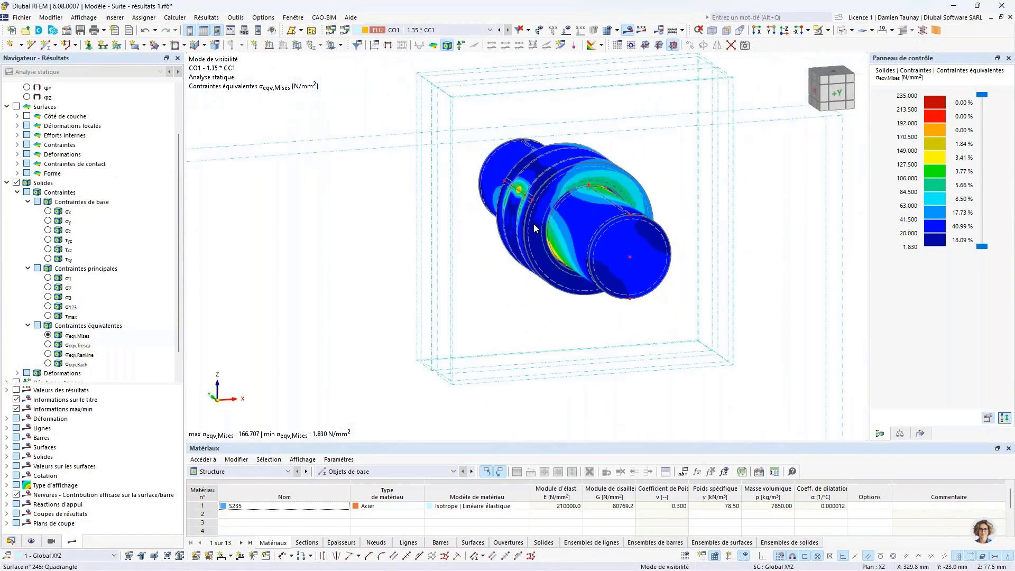
pyautogui.scroll(-1, 66, 317)
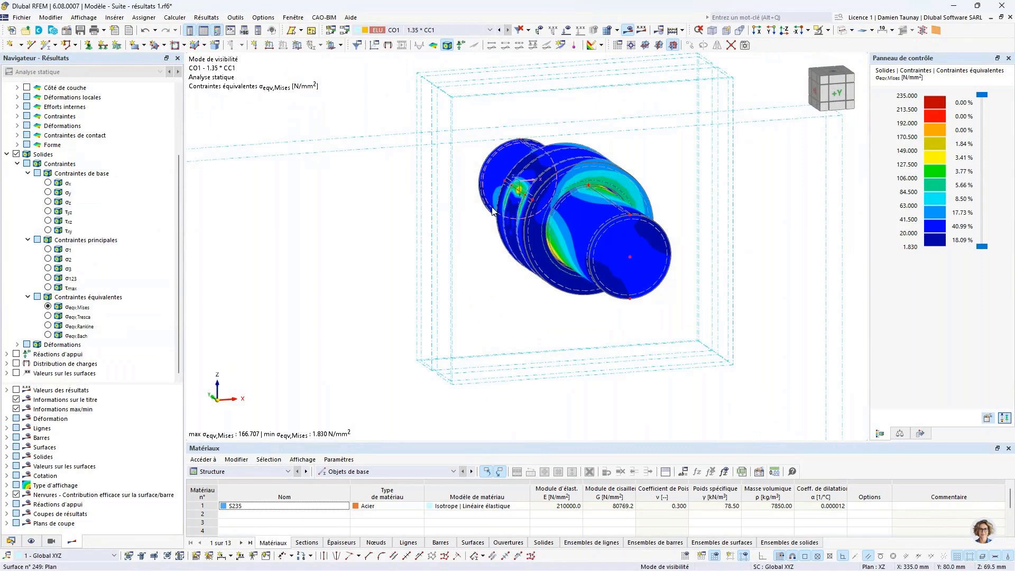
# Step: Cancel the visibility mode to show the entire bracket with its von Mises stresses
pyautogui.click(829, 30)
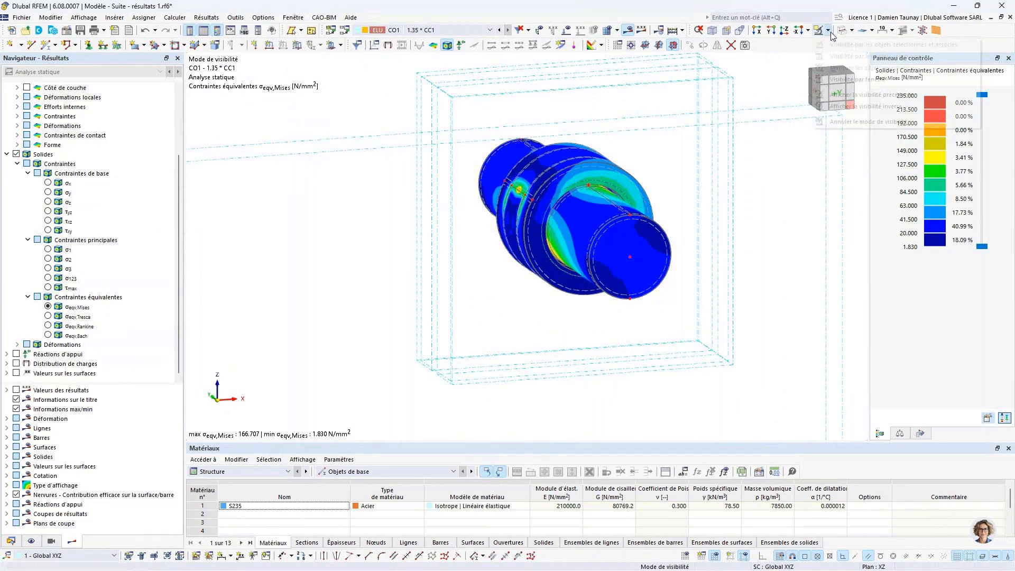
pyautogui.click(846, 122)
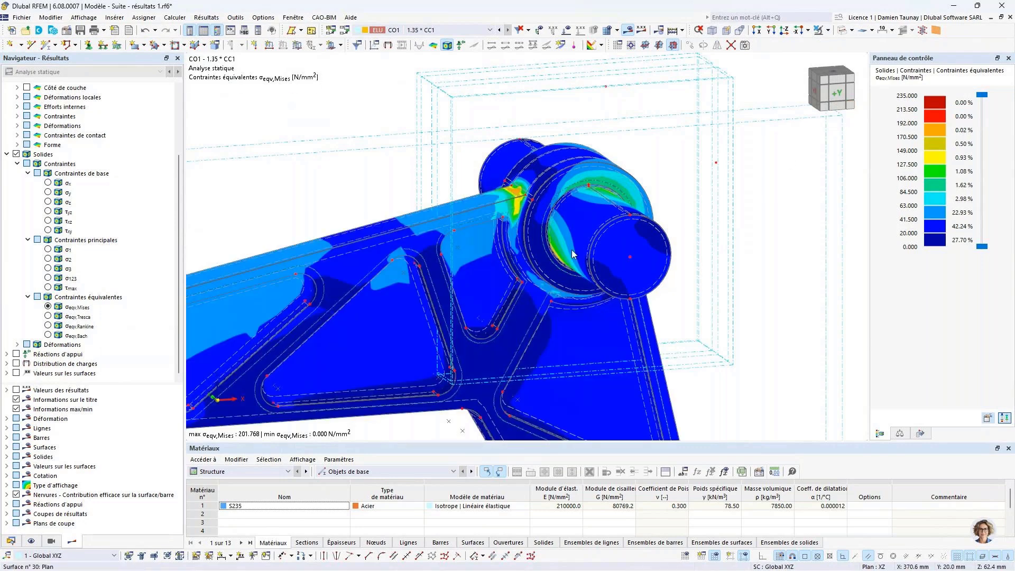
pyautogui.scroll(-5, 572, 249)
pyautogui.moveTo(511, 320); pyautogui.dragTo(527, 321, button='middle')
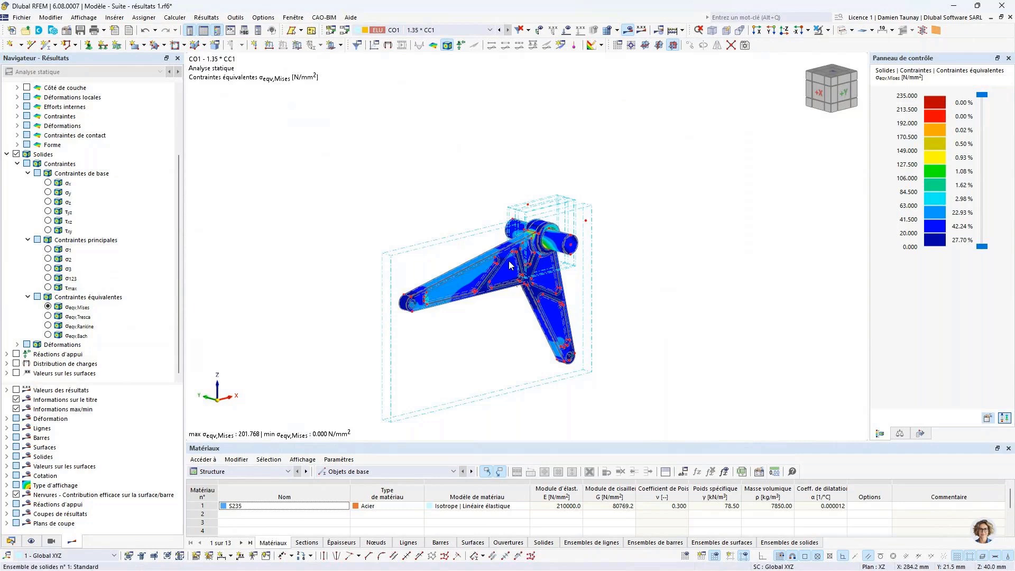
pyautogui.moveTo(509, 261); pyautogui.dragTo(535, 225, button='middle')
pyautogui.scroll(3, 534, 221)
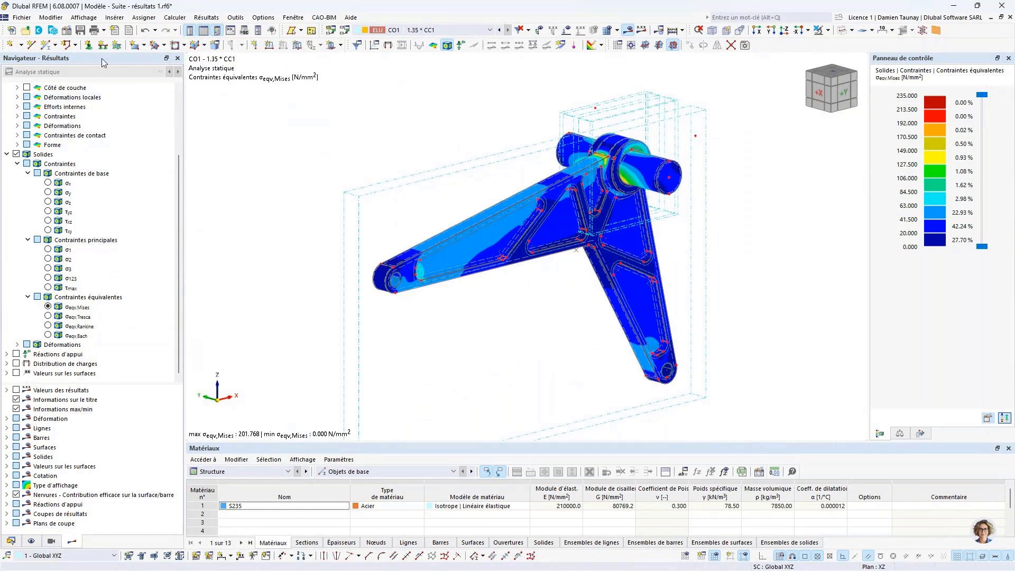
# Step: Activate the Analyse contrainte-déformation add-on in the model's base data
pyautogui.click(68, 30)
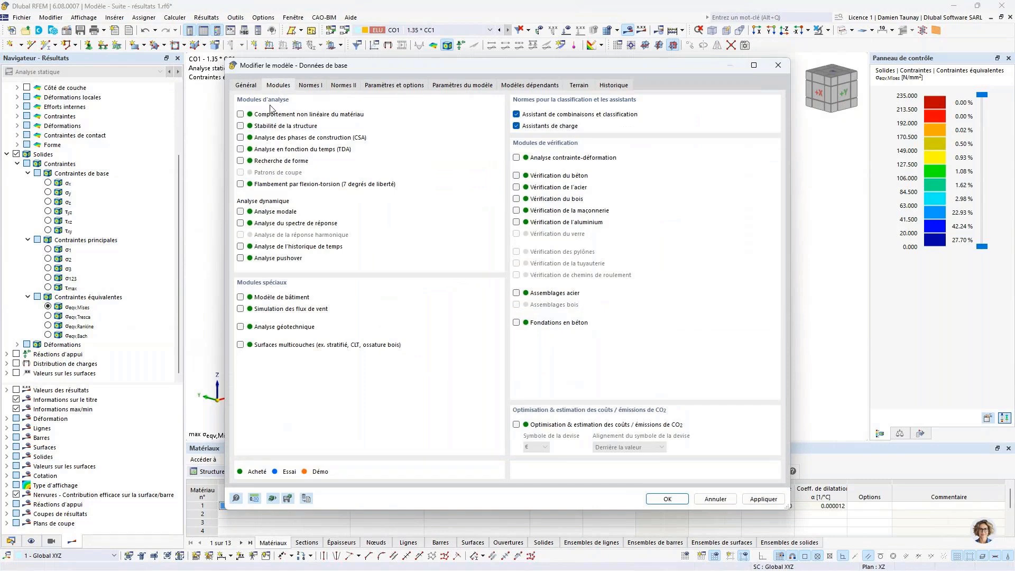
pyautogui.click(537, 160)
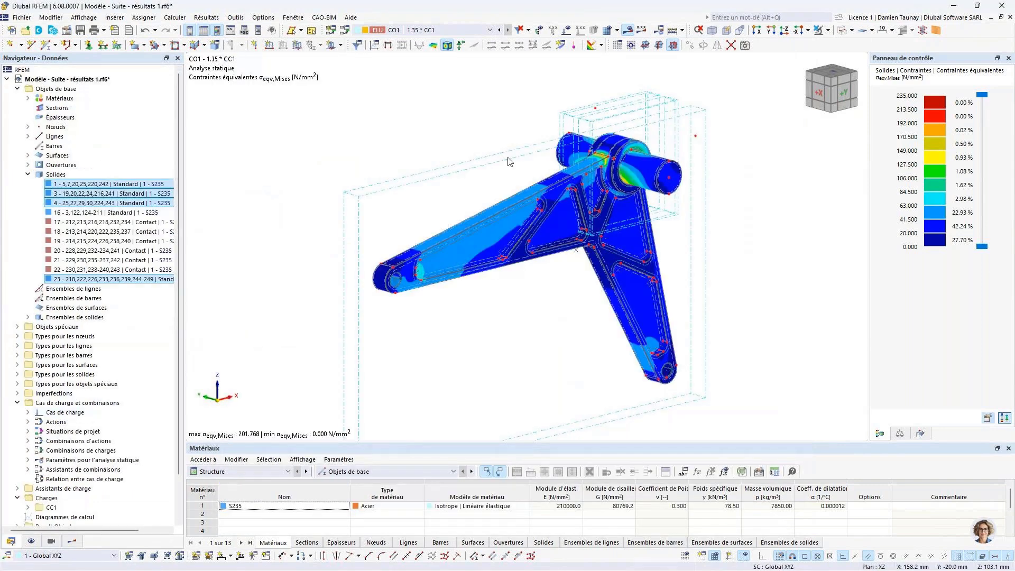
# Step: Open the default stress-strain configuration of the solid set and examine the σ123 and von Mises definitions and the available limit stress types
pyautogui.doubleClick(400, 192)
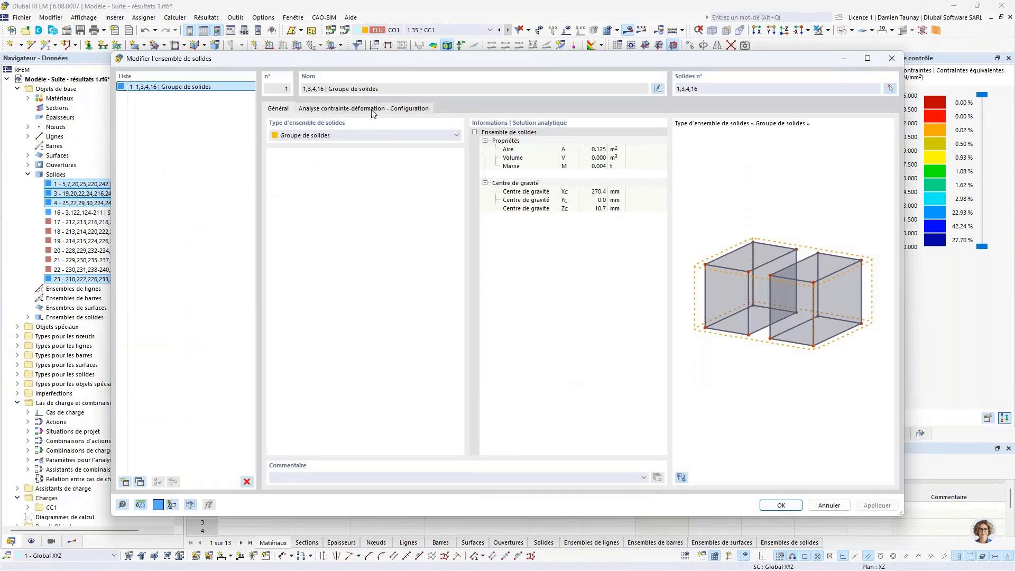
pyautogui.click(346, 109)
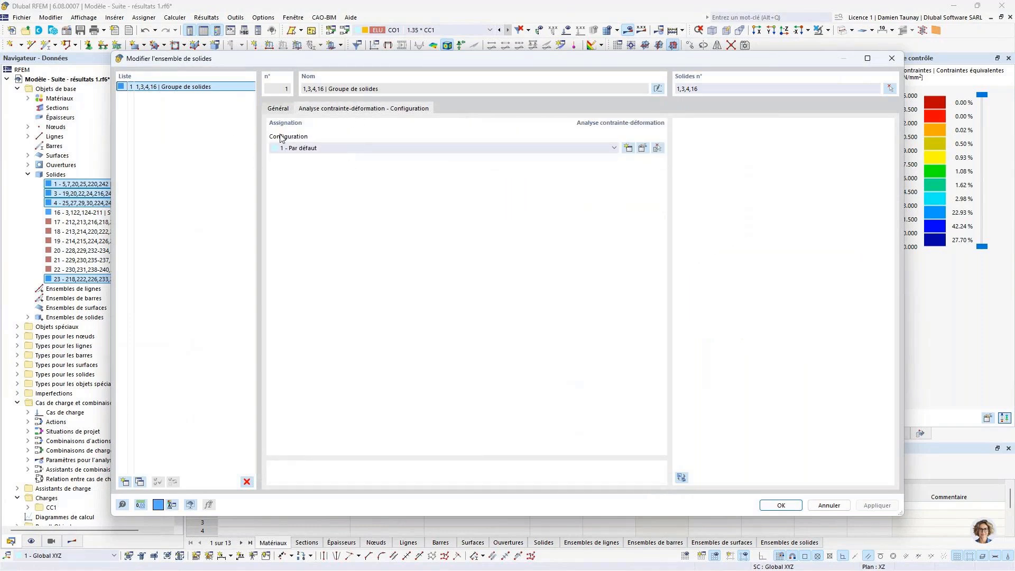
pyautogui.click(642, 148)
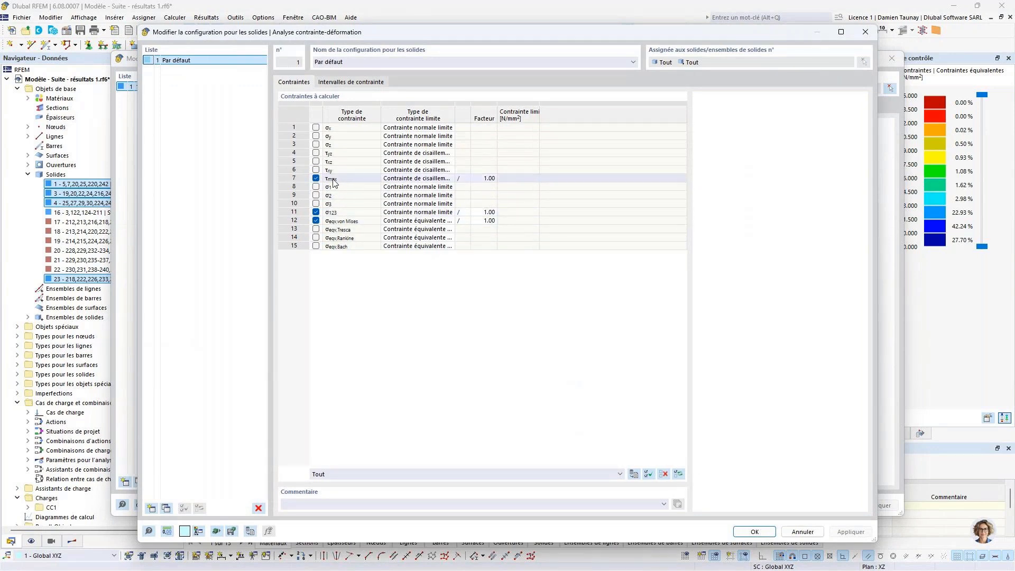
pyautogui.click(328, 213)
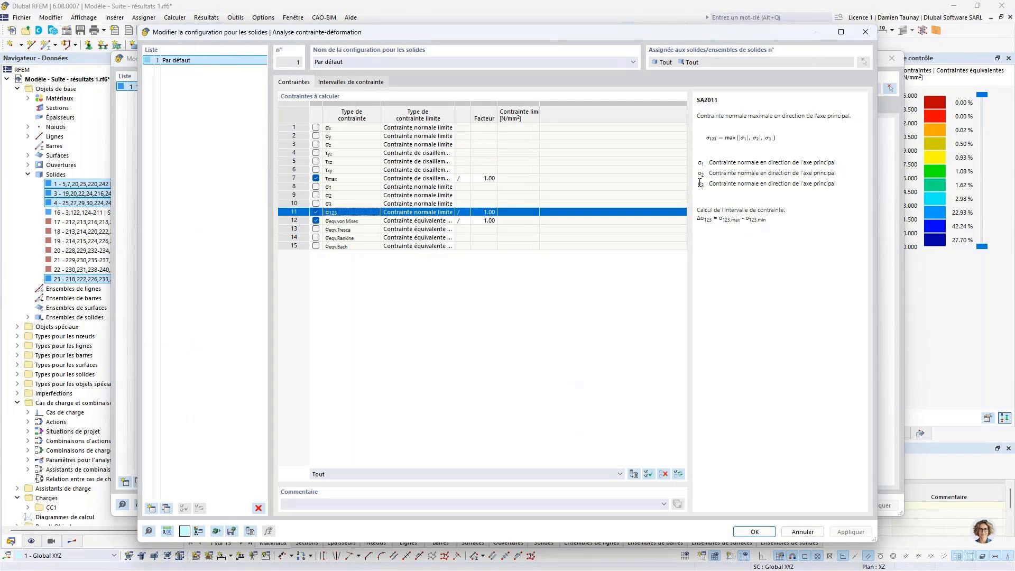
pyautogui.click(349, 221)
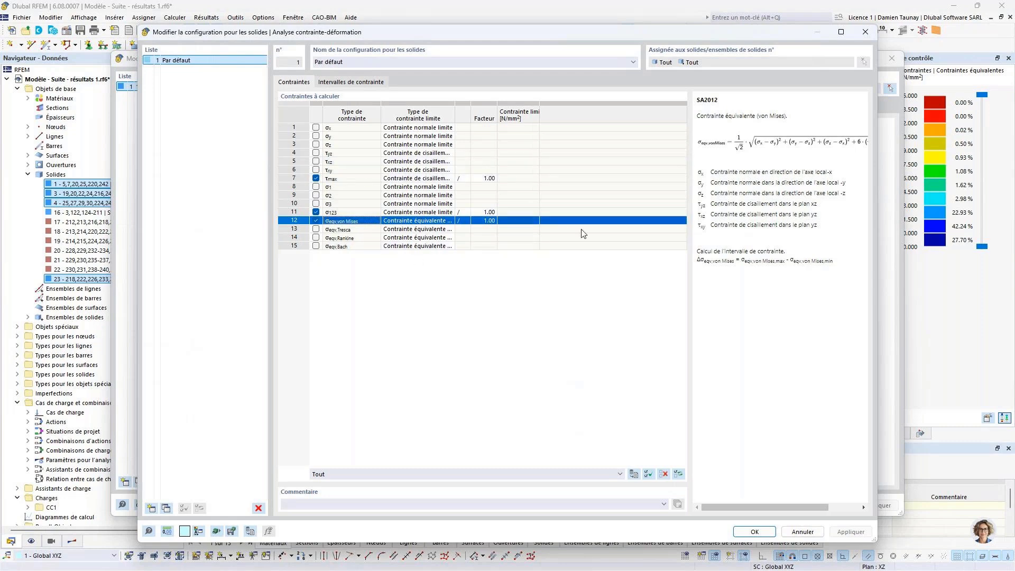
pyautogui.click(447, 221)
pyautogui.click(451, 221)
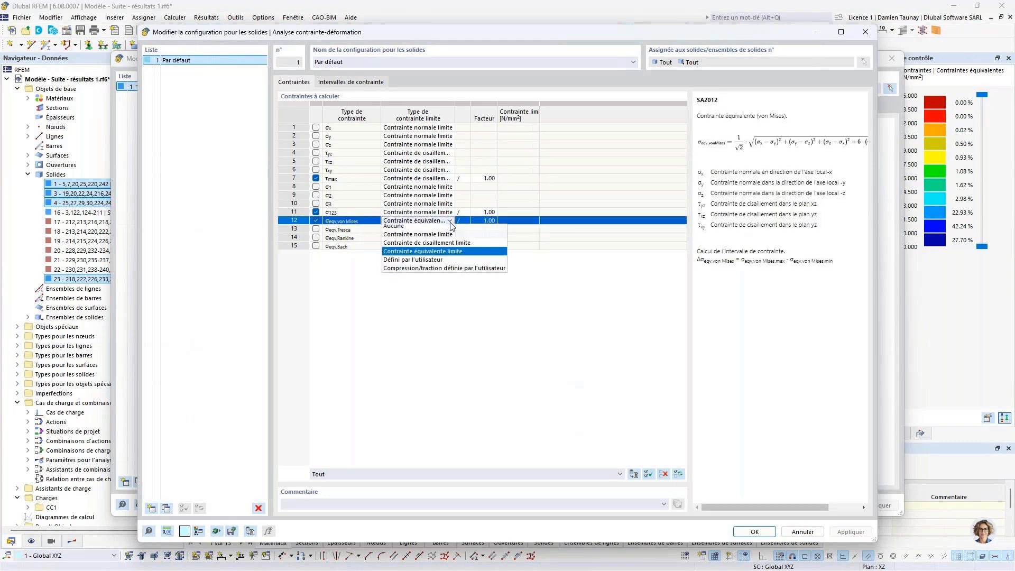
# Step: Try a user-defined limit stress of 260 N/mm² for τmax and return its limit type to Contrainte de cisaillement limite
pyautogui.click(448, 180)
pyautogui.click(450, 178)
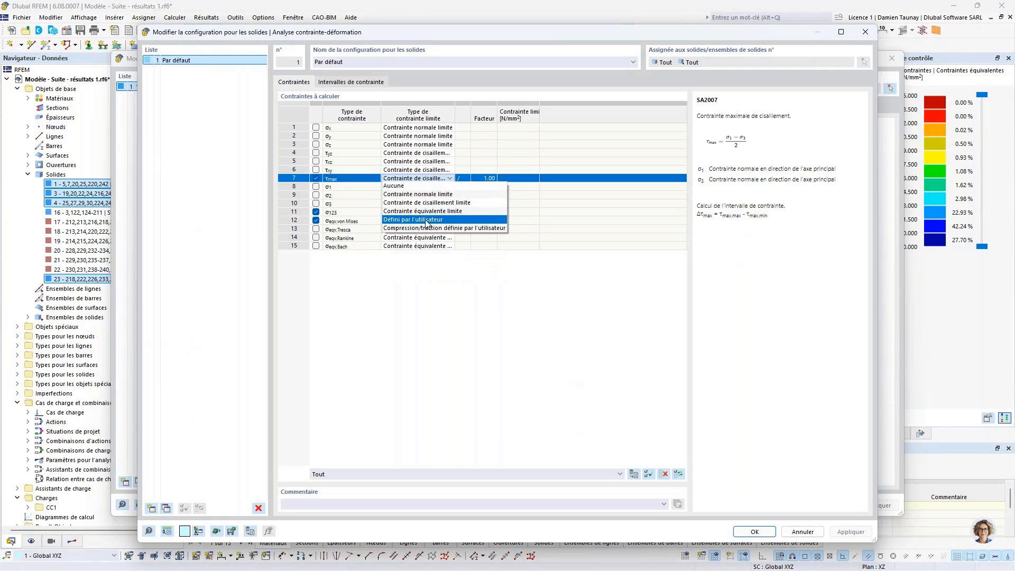
pyautogui.click(427, 220)
pyautogui.click(450, 178)
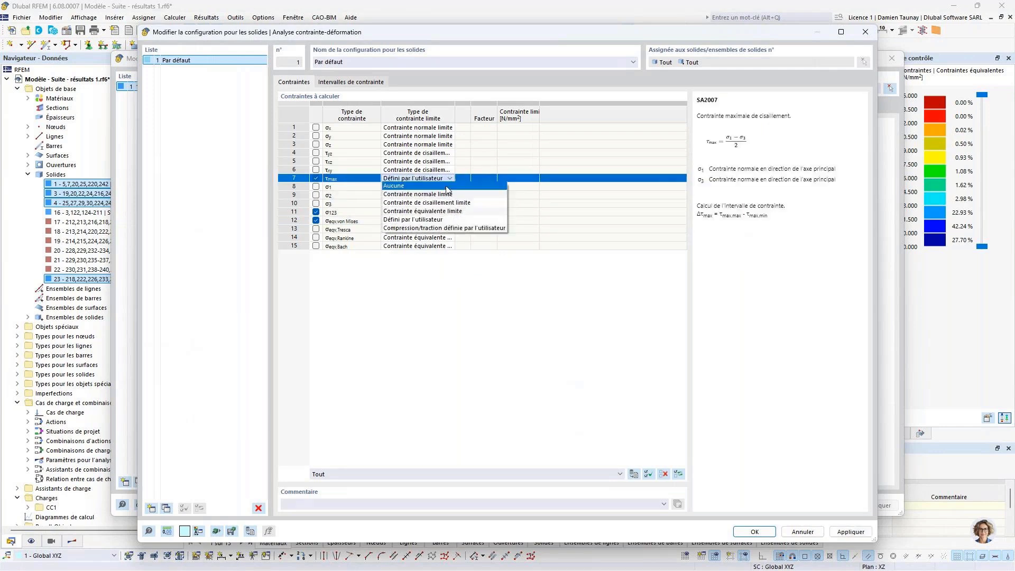
pyautogui.click(434, 220)
pyautogui.click(518, 178)
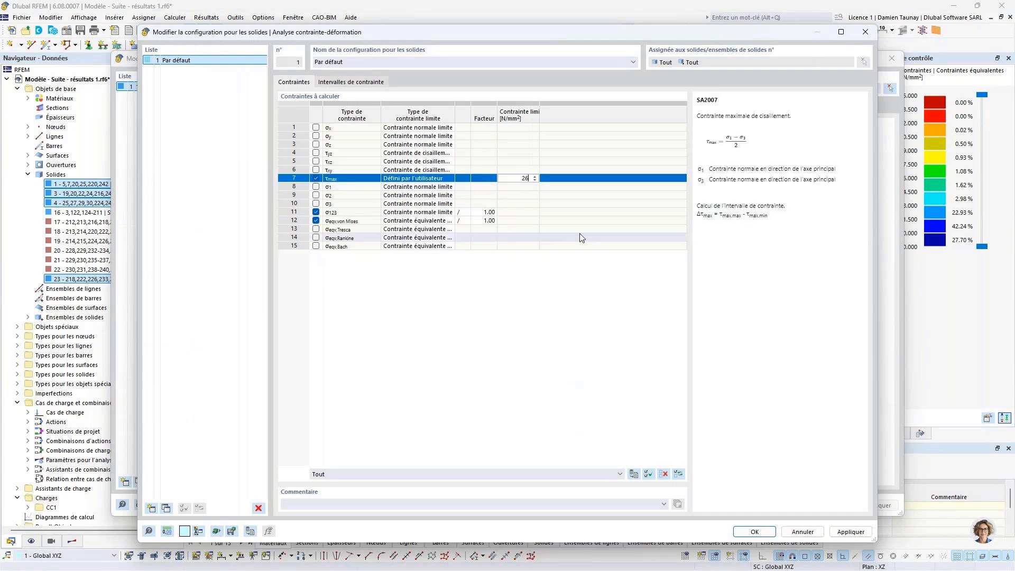
pyautogui.write('260')
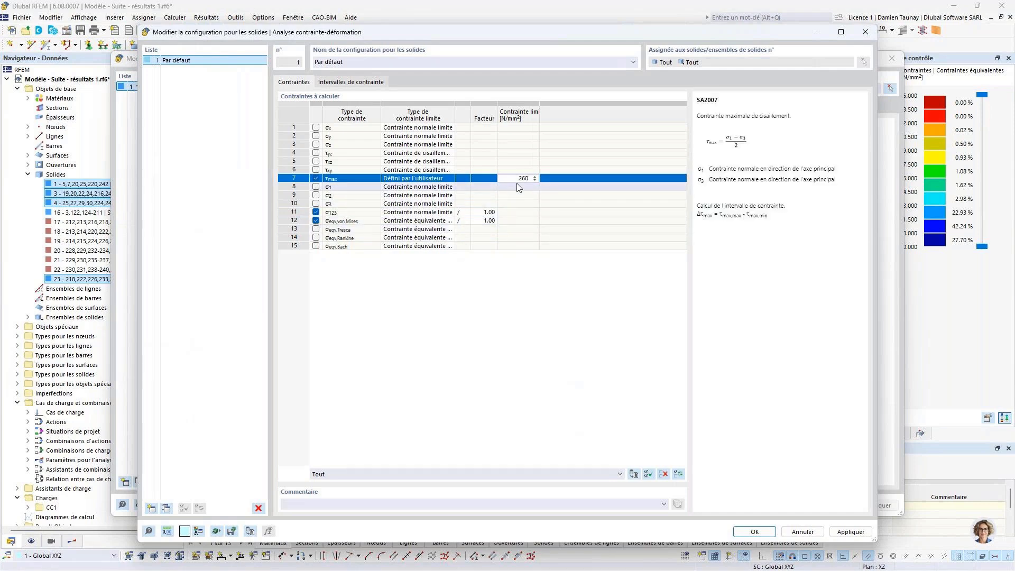
pyautogui.click(439, 178)
pyautogui.click(440, 178)
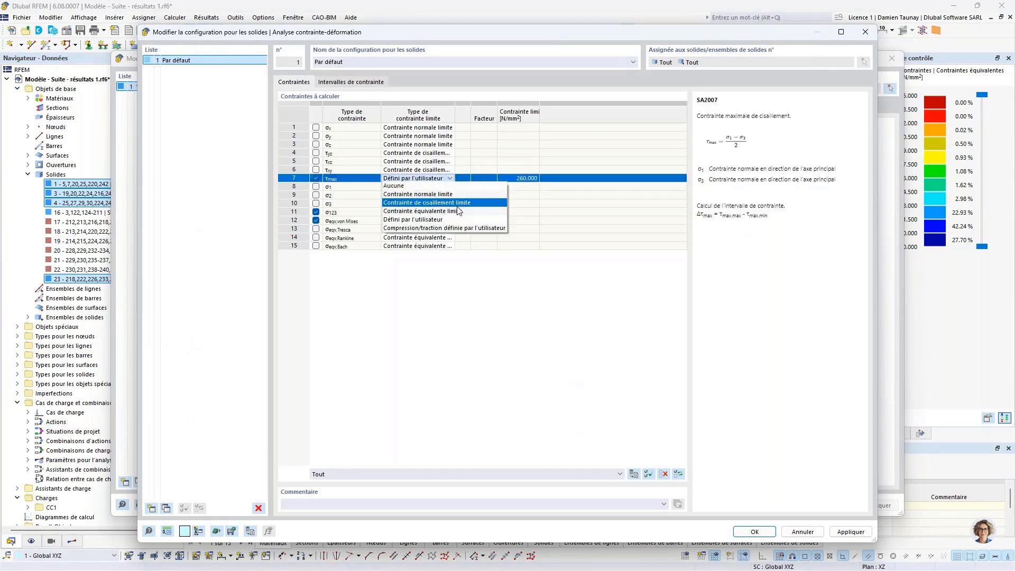
pyautogui.click(458, 205)
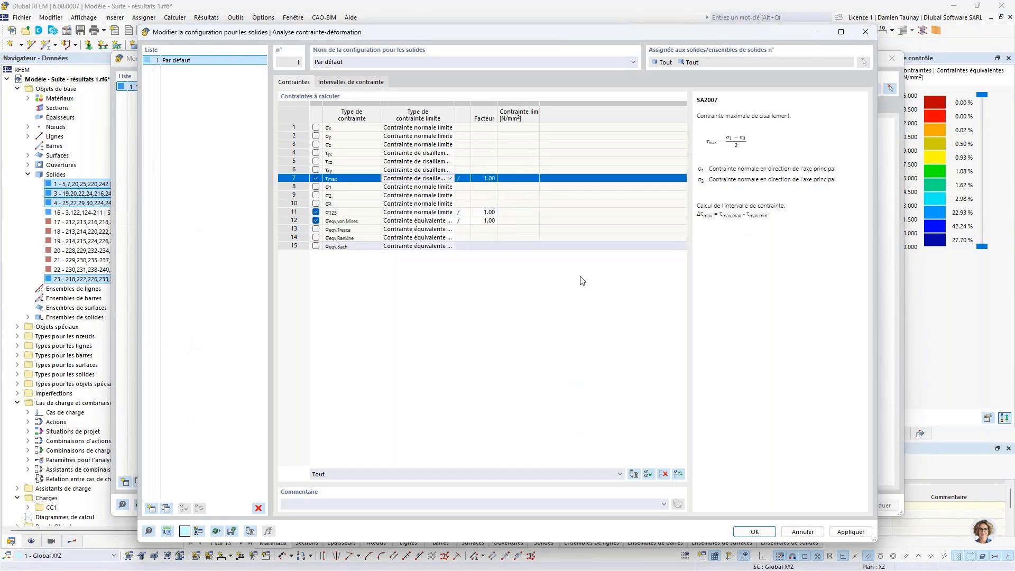
pyautogui.click(517, 262)
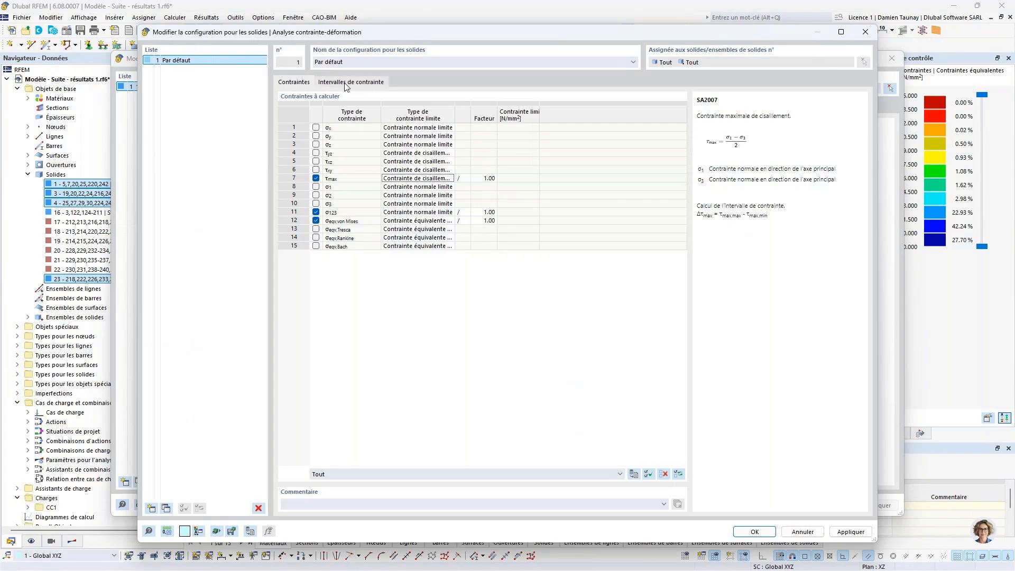
# Step: Accept the configuration and solid set settings, and check which stress-strain configuration is assigned to solid 1
pyautogui.click(746, 534)
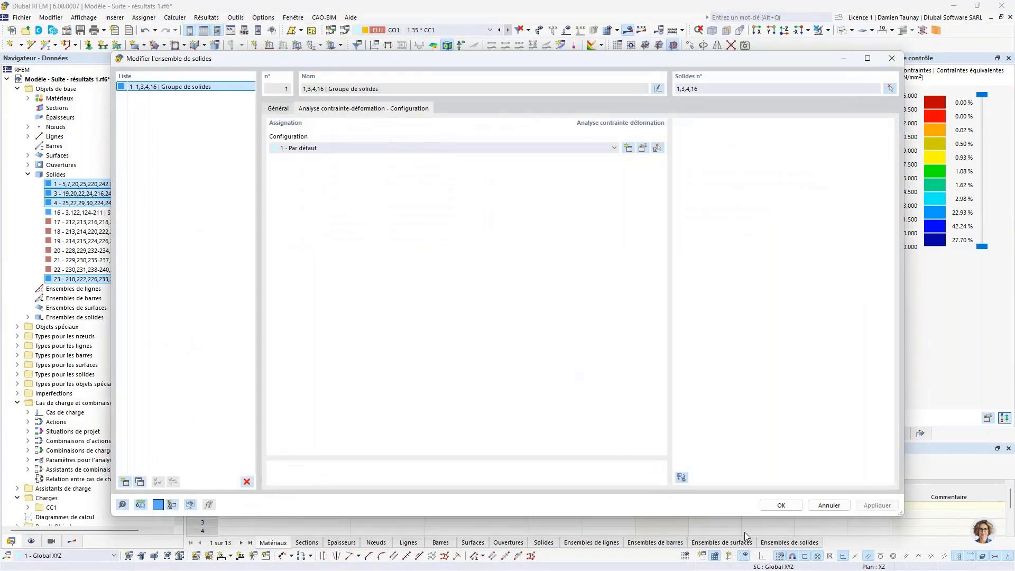
pyautogui.click(782, 506)
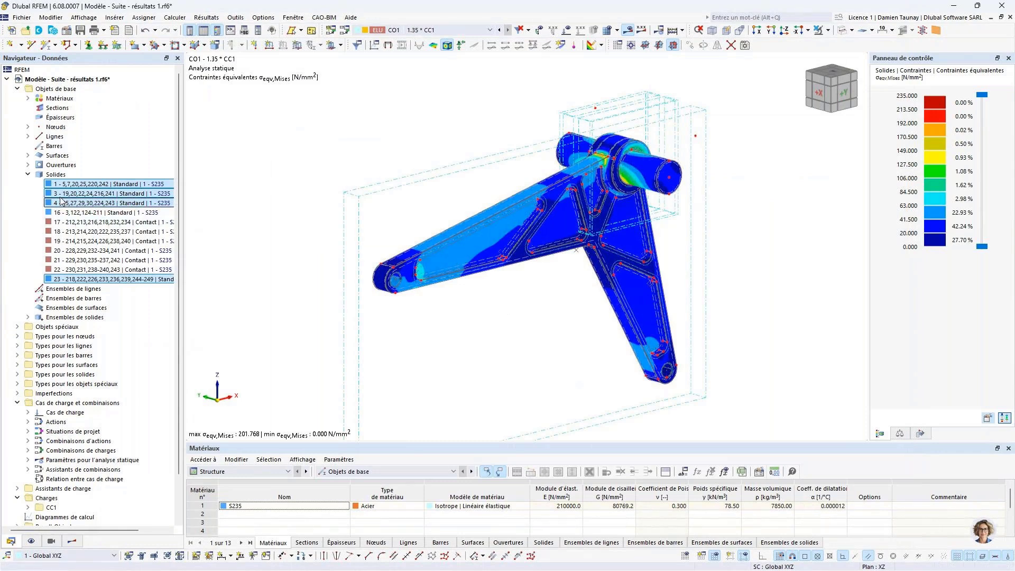
pyautogui.click(77, 184)
pyautogui.doubleClick(74, 185)
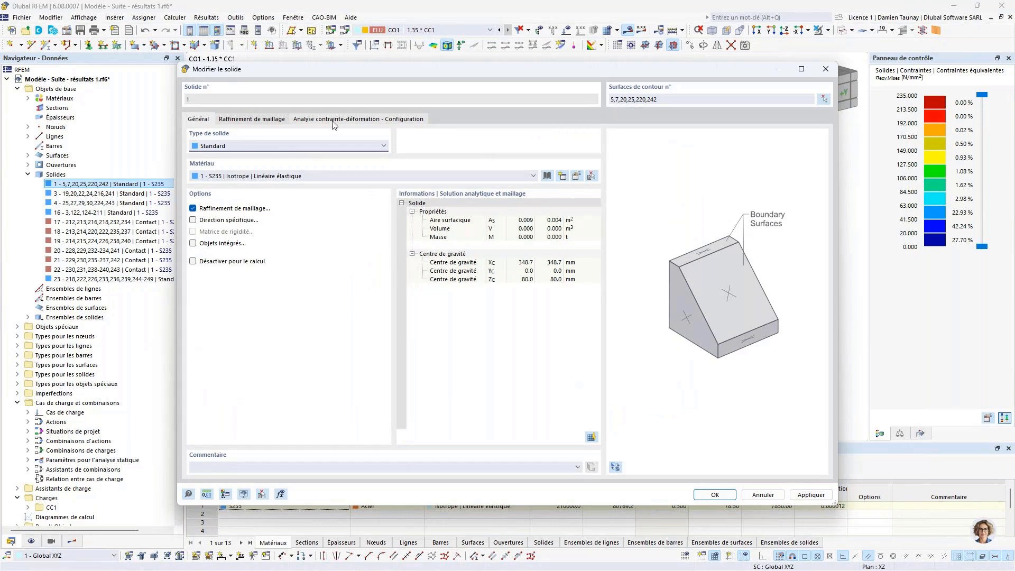
pyautogui.click(310, 119)
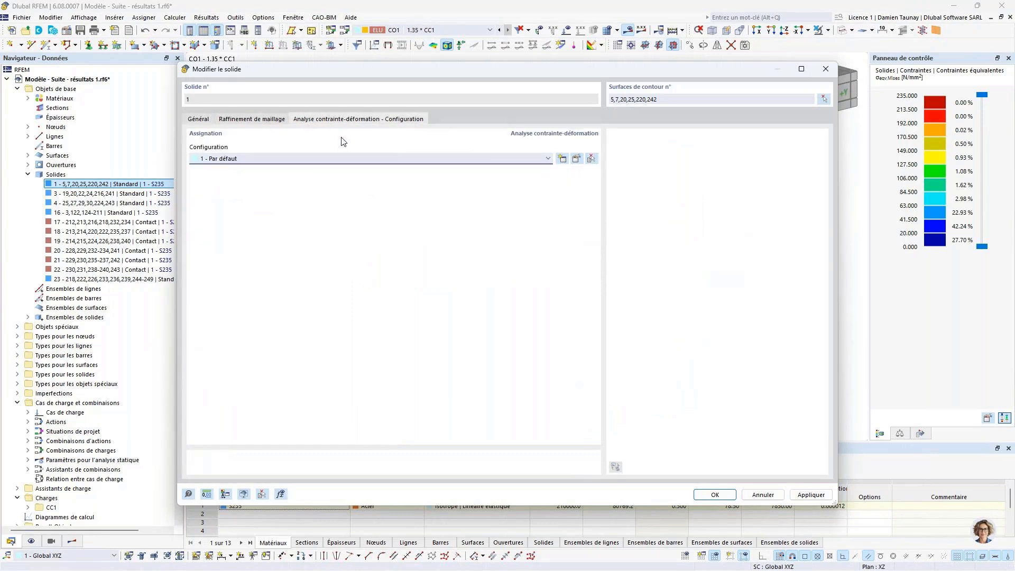
pyautogui.click(296, 157)
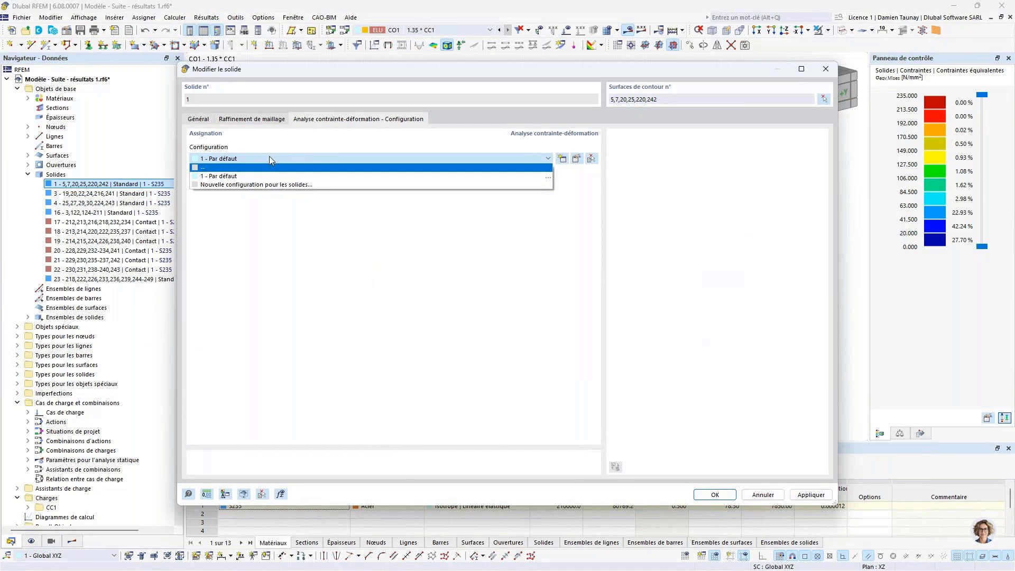
pyautogui.click(833, 84)
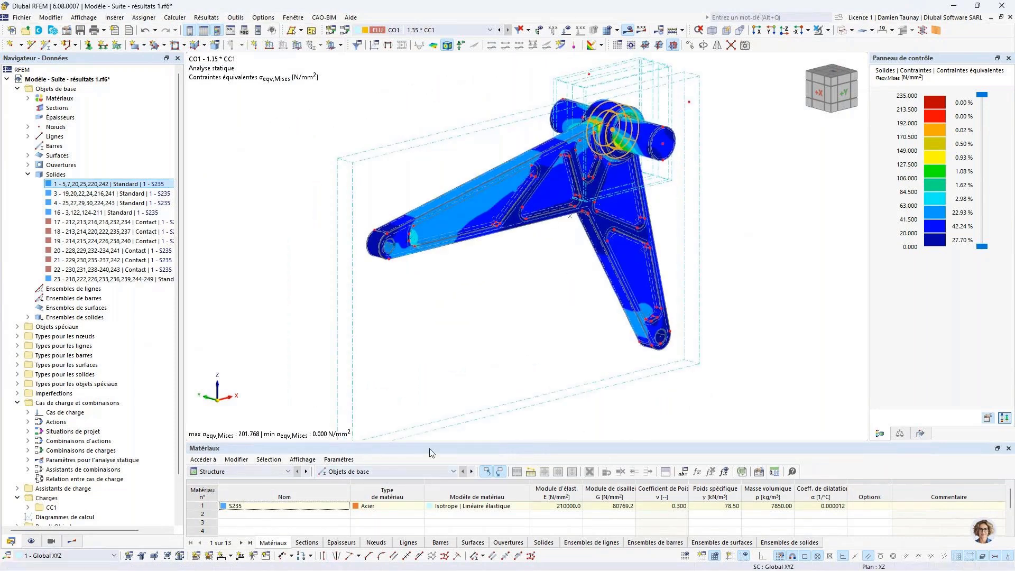
# Step: In an enlarged view of the Analyse contrainte-déformation input tables, exclude all surfaces from the objects to analyse for stresses
pyautogui.moveTo(437, 440); pyautogui.dragTo(437, 387)
pyautogui.click(239, 419)
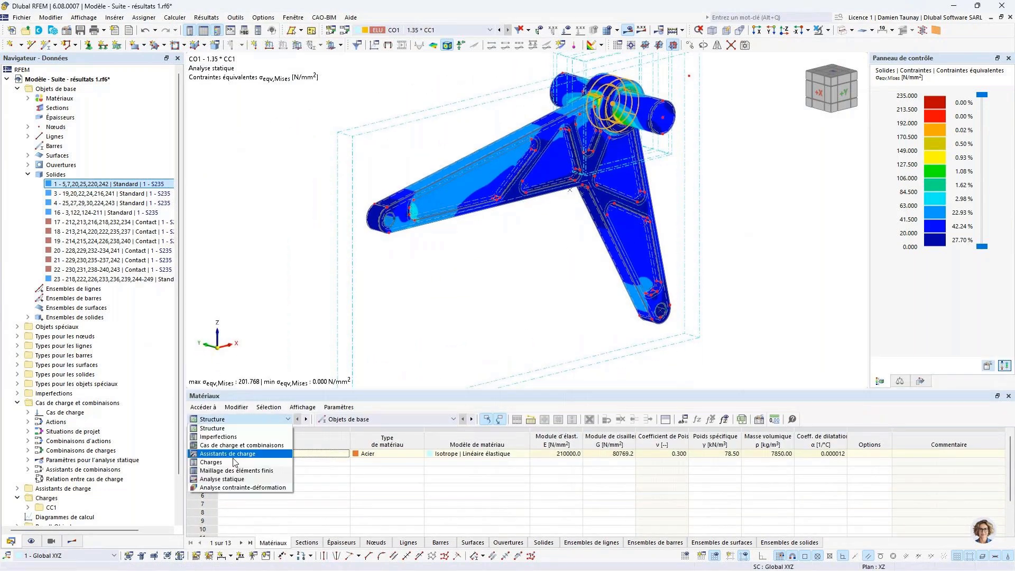
pyautogui.click(236, 488)
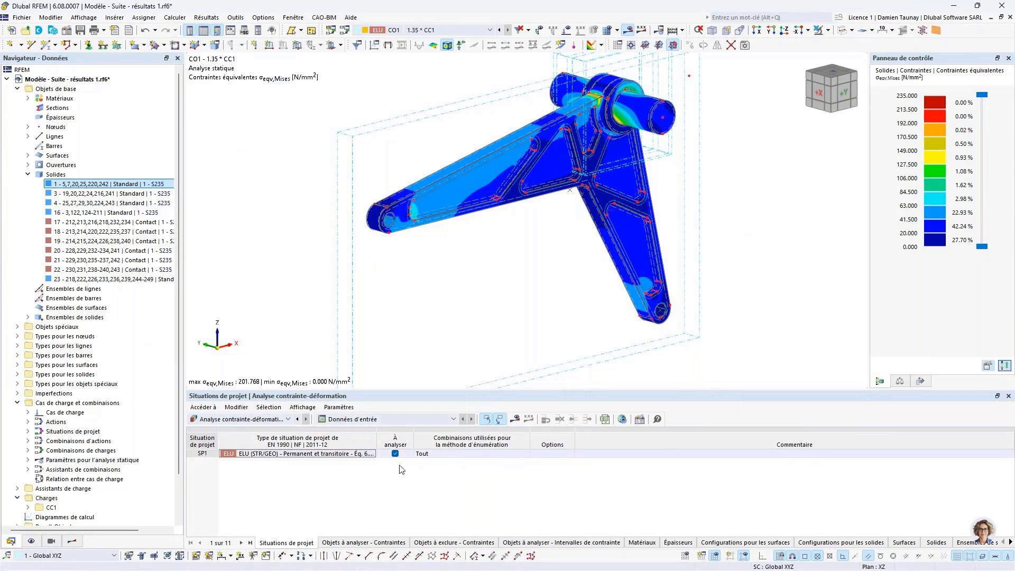
pyautogui.click(371, 542)
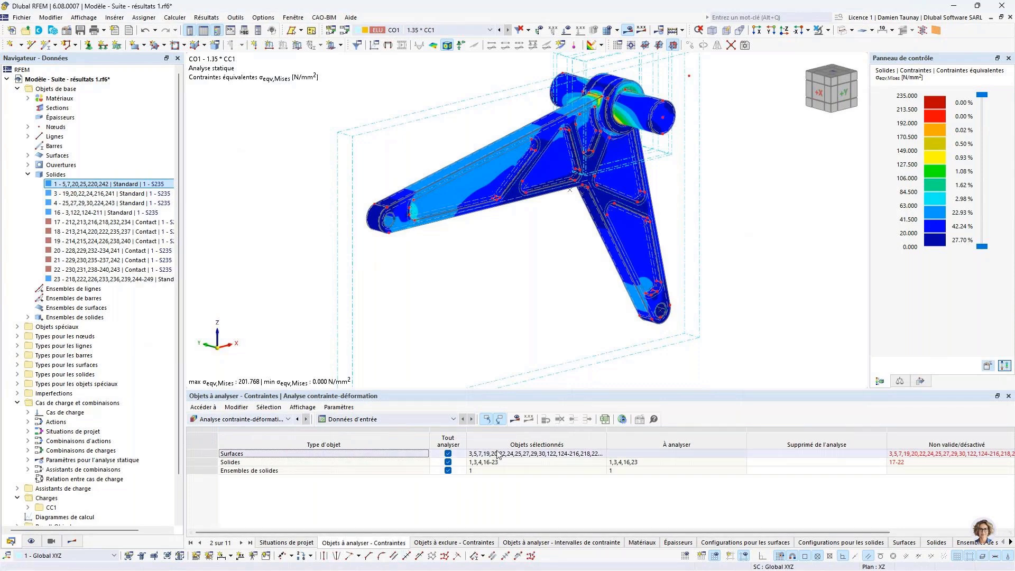
pyautogui.click(448, 453)
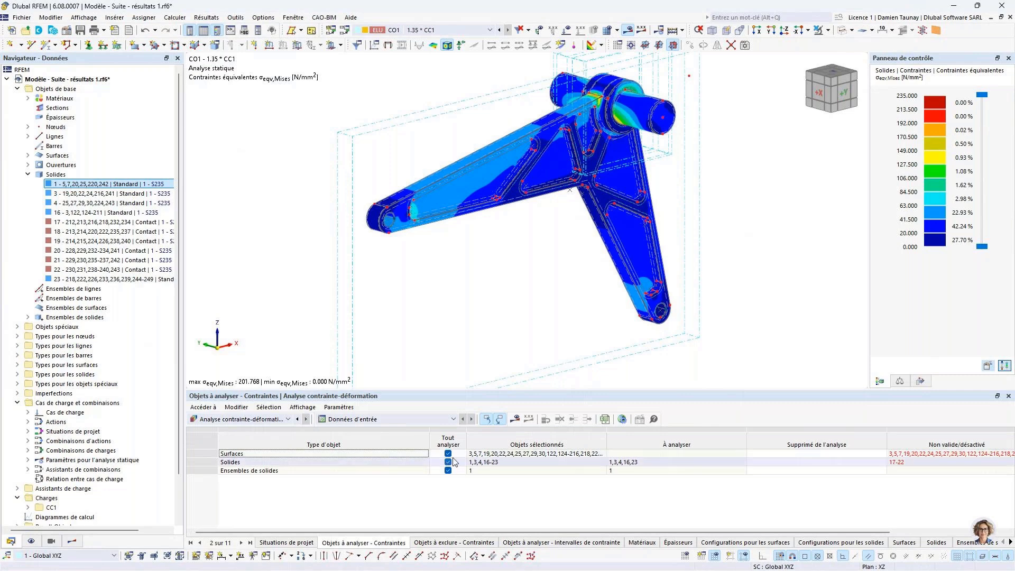
pyautogui.press('space')
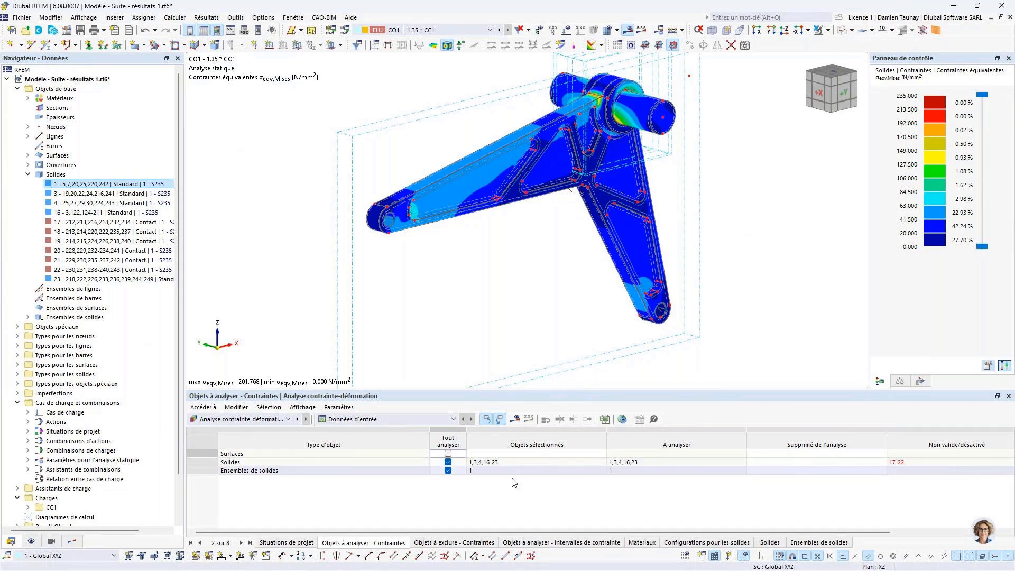
# Step: Restrict the solids to analyse for stresses to numbers 1, 3, 4, 16 and 23 instead of all solids
pyautogui.click(447, 461)
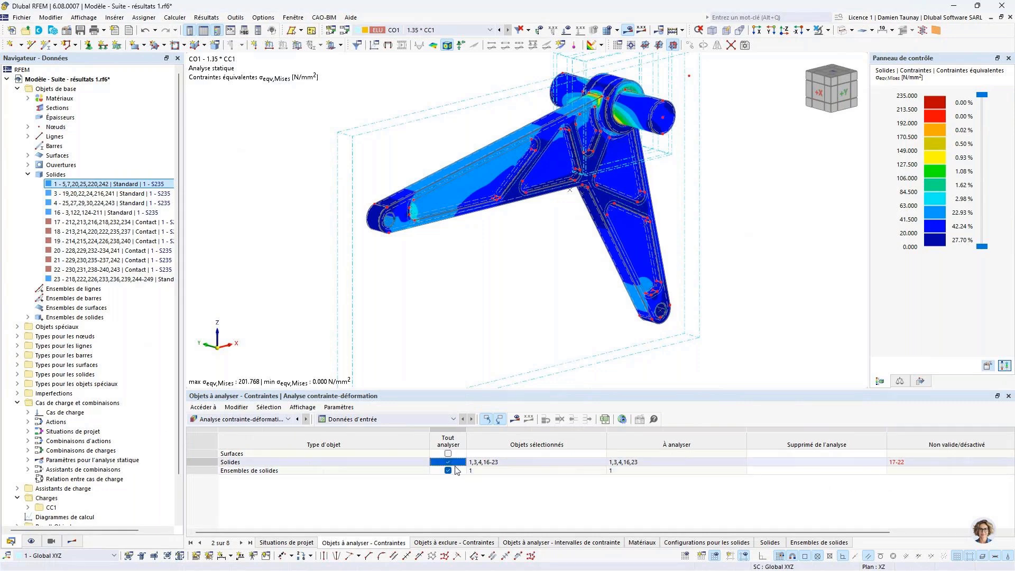
pyautogui.click(522, 461)
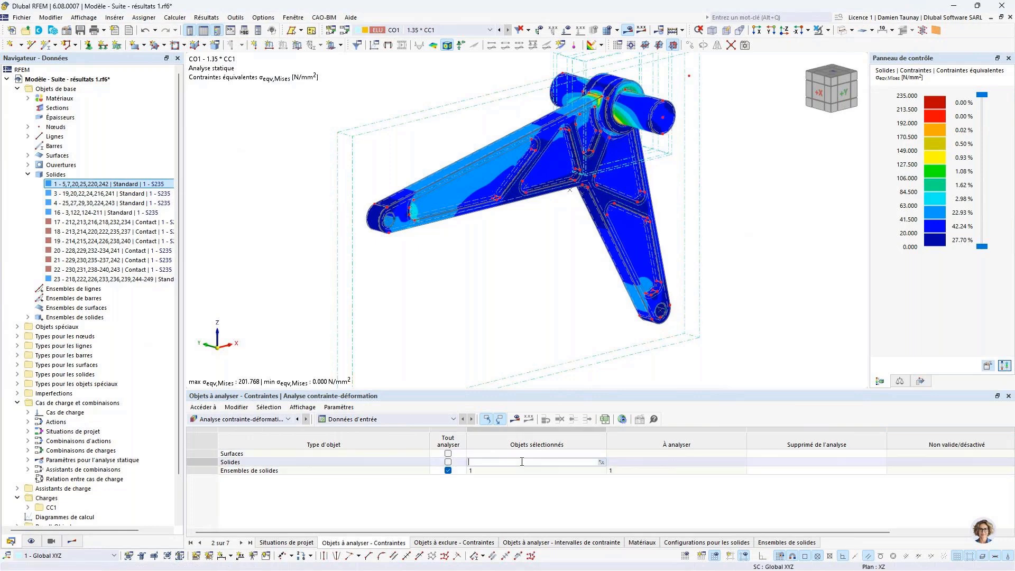
pyautogui.click(601, 462)
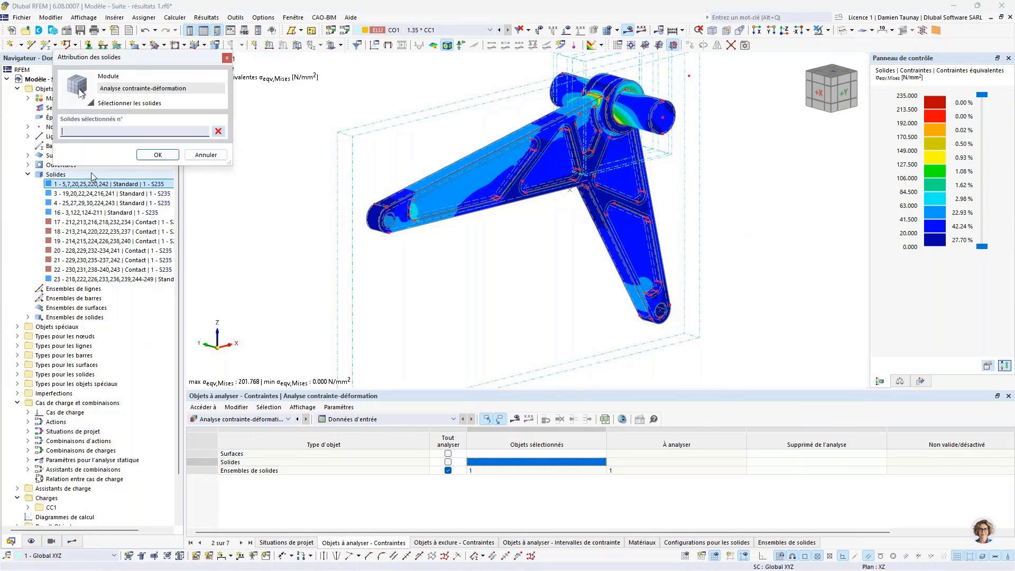
pyautogui.click(94, 279)
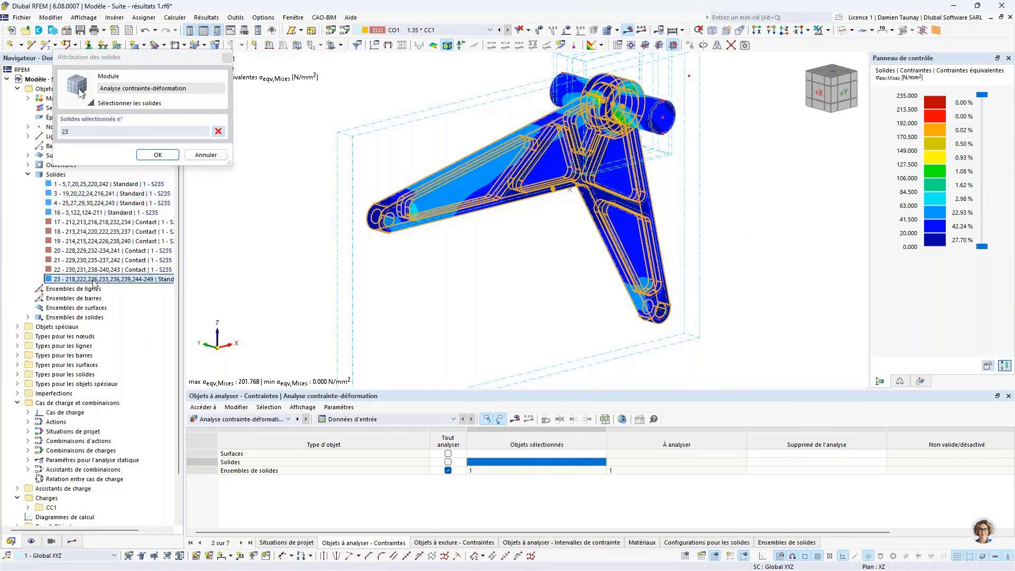
pyautogui.keyDown('ctrl'); pyautogui.click(94, 212); pyautogui.keyUp('ctrl')
pyautogui.keyDown('ctrl'); pyautogui.click(94, 202); pyautogui.keyUp('ctrl')
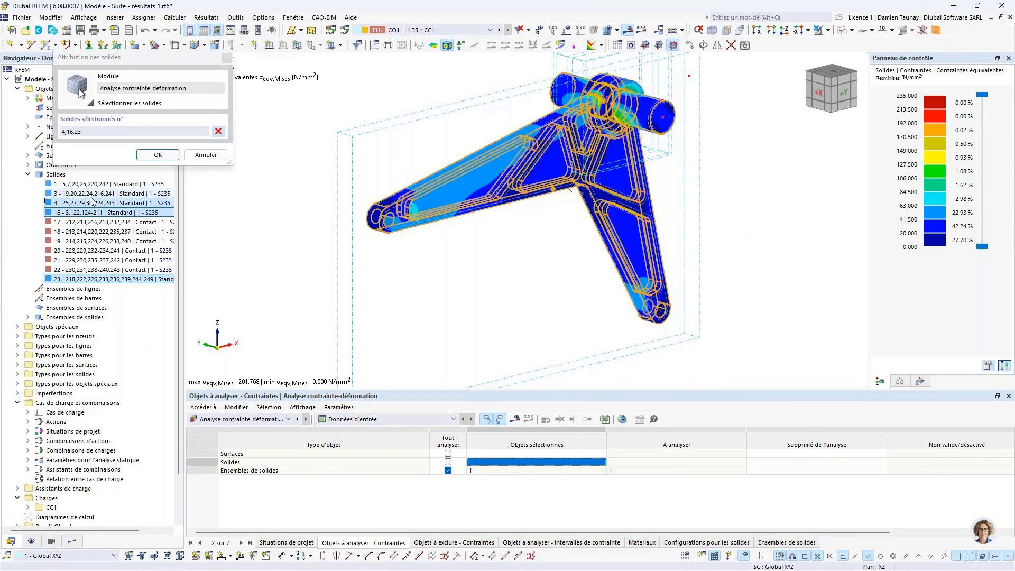
pyautogui.keyDown('ctrl'); pyautogui.click(94, 193); pyautogui.keyUp('ctrl')
pyautogui.keyDown('ctrl'); pyautogui.click(94, 184); pyautogui.keyUp('ctrl')
pyautogui.click(157, 154)
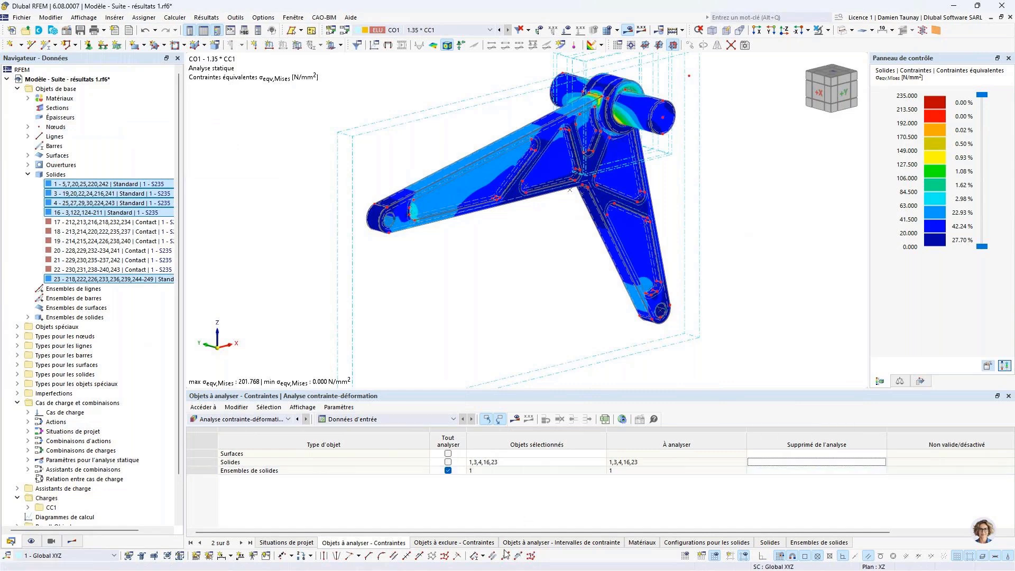
# Step: Review the stress-strain input tables for excluded objects, stress ranges, materials and solid configurations
pyautogui.click(474, 544)
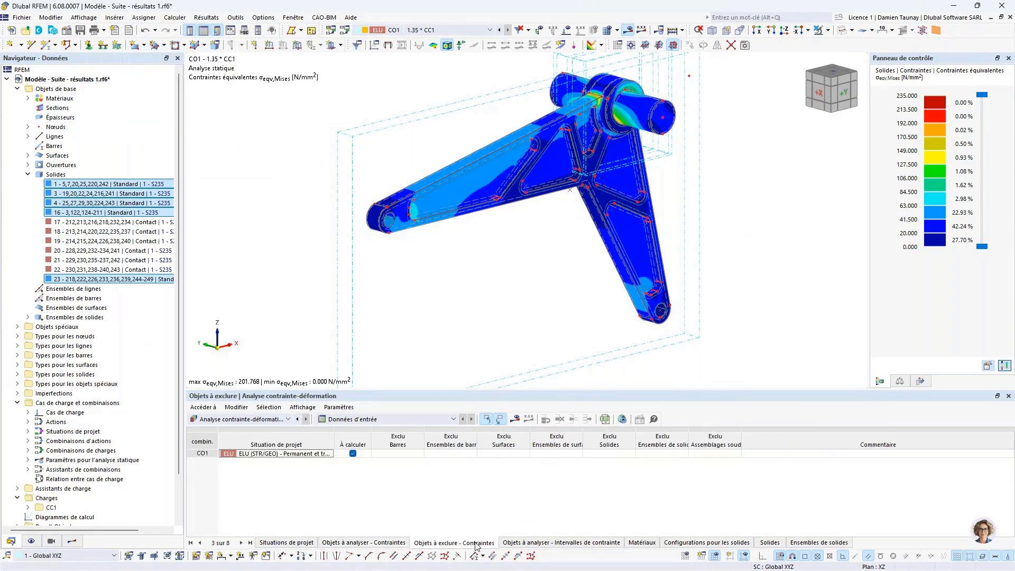
pyautogui.click(520, 544)
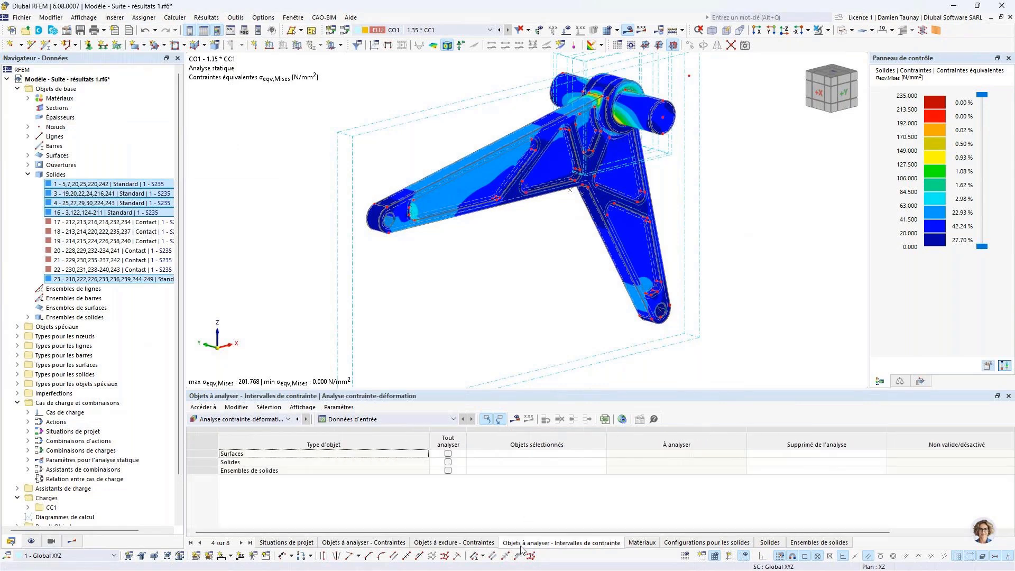
pyautogui.click(642, 543)
pyautogui.click(687, 544)
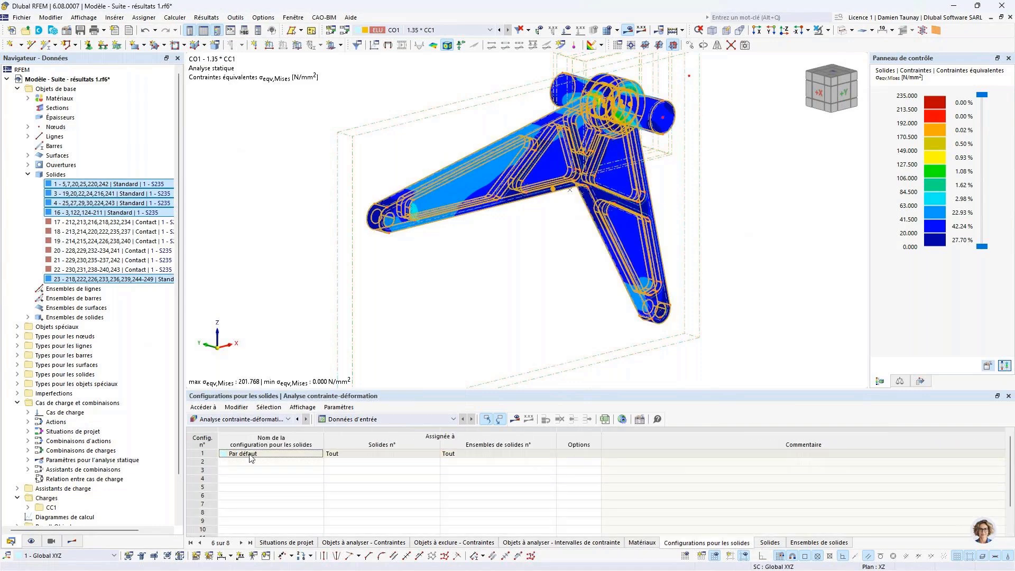
# Step: Check which stresses the Par défaut solid configuration calculates, and review the input tables for solids and solid sets
pyautogui.click(212, 455)
pyautogui.doubleClick(211, 455)
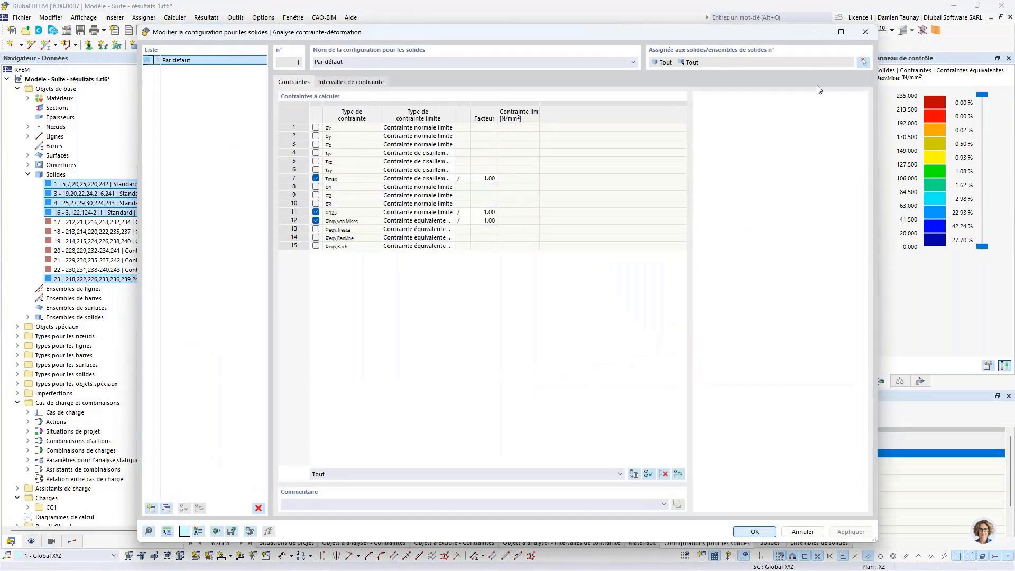
pyautogui.click(865, 32)
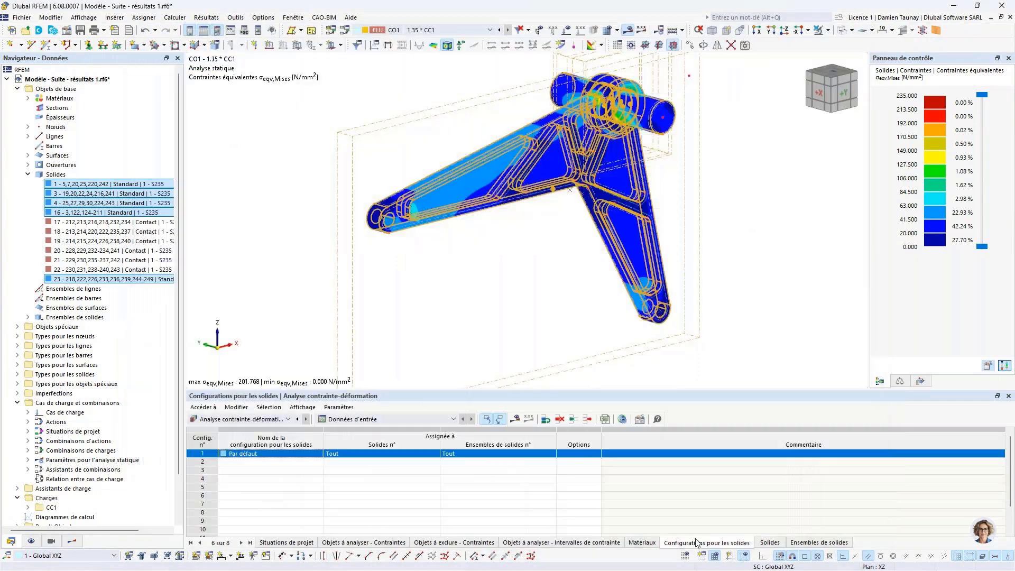
pyautogui.click(769, 544)
pyautogui.click(809, 544)
# Step: Show the stress-strain analysis results and display the τmax stresses on the bracket's solids
pyautogui.press('F5')
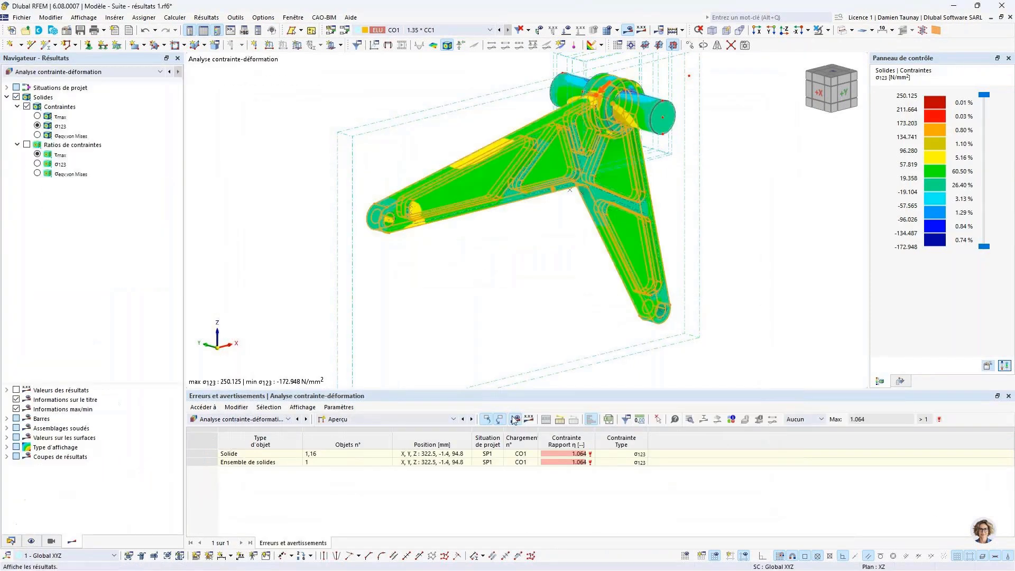
pyautogui.moveTo(465, 388); pyautogui.dragTo(461, 435)
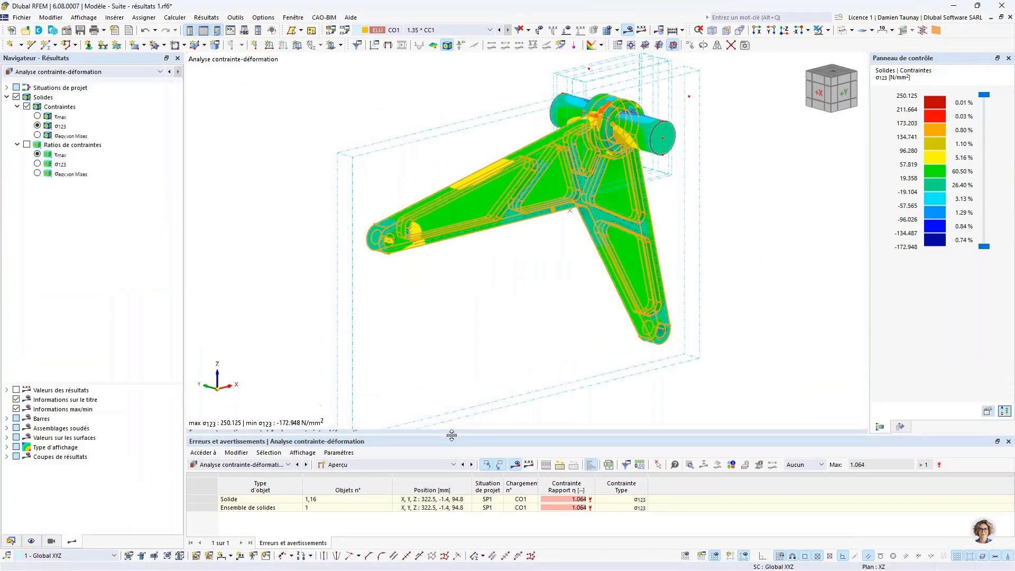
pyautogui.click(37, 116)
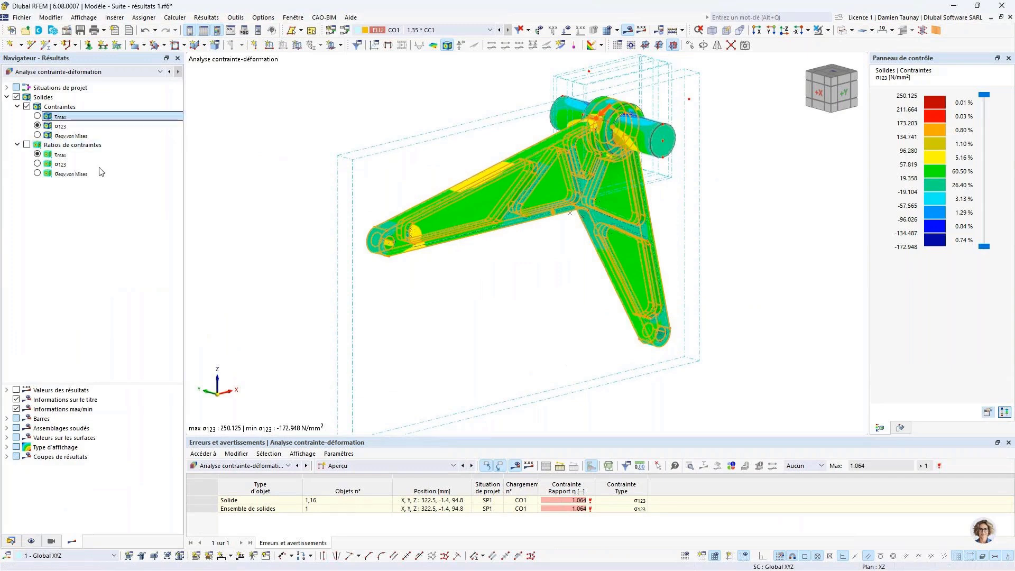
pyautogui.moveTo(487, 437); pyautogui.dragTo(480, 375)
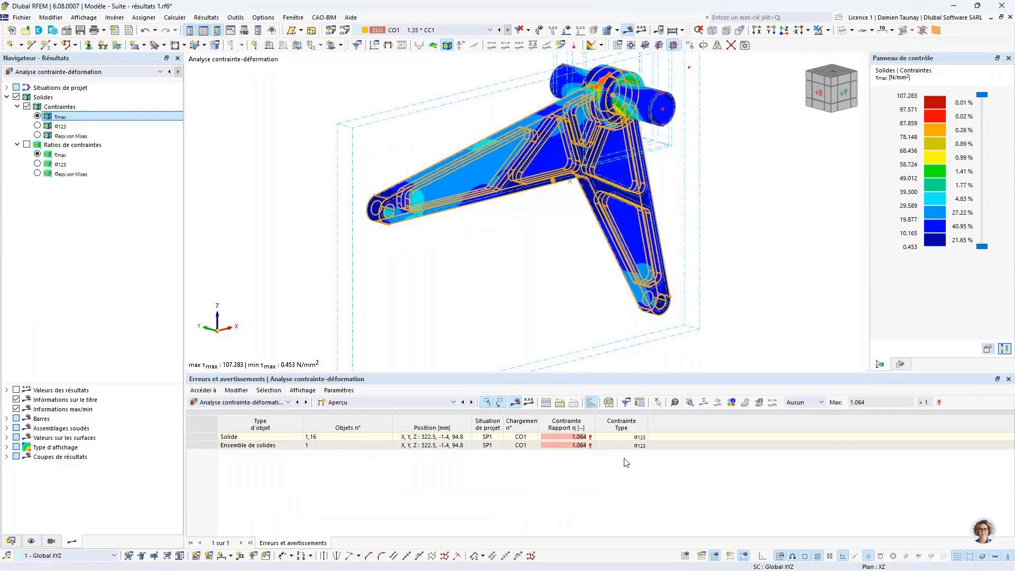
# Step: Open the Contraintes dans les solides results in an enlarged table and list them by design situation
pyautogui.click(540, 444)
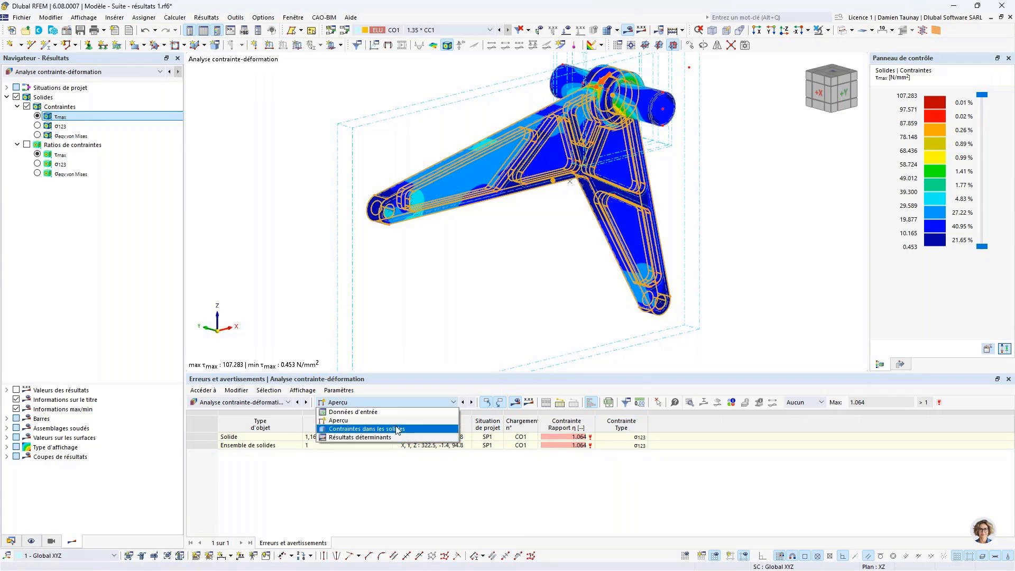
pyautogui.click(355, 431)
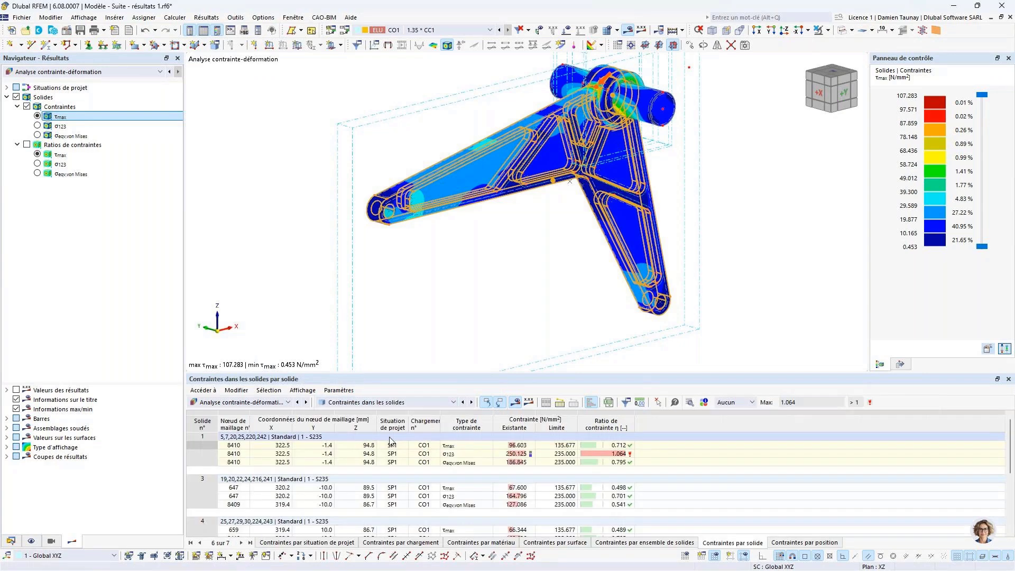
pyautogui.moveTo(406, 373); pyautogui.dragTo(406, 286)
pyautogui.click(318, 544)
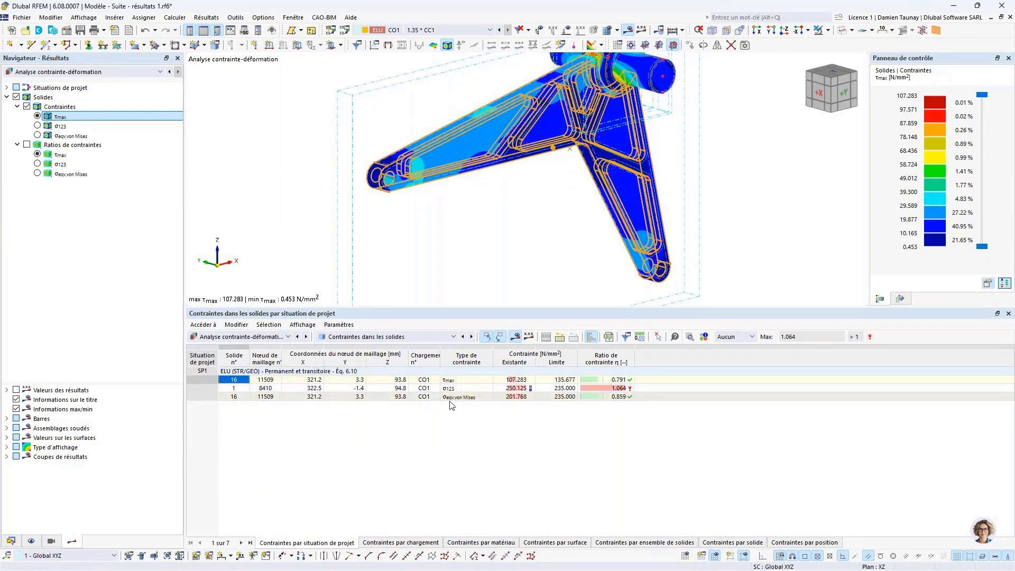
# Step: Locate the governing σ123 result of solid 1 in the model and examine the stress concentration where the arm meets the hub
pyautogui.click(615, 388)
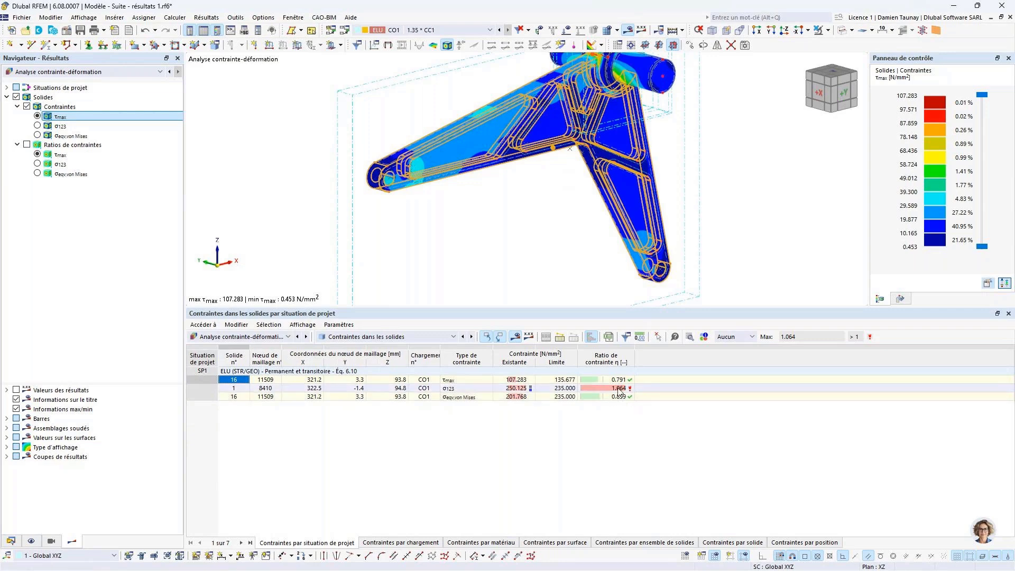
pyautogui.click(498, 336)
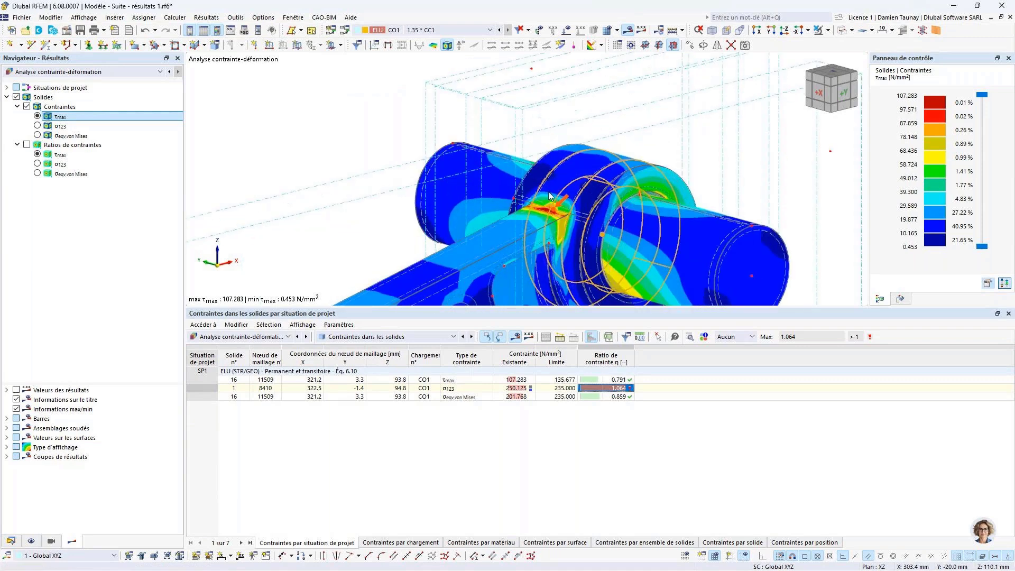
pyautogui.scroll(5, 548, 195)
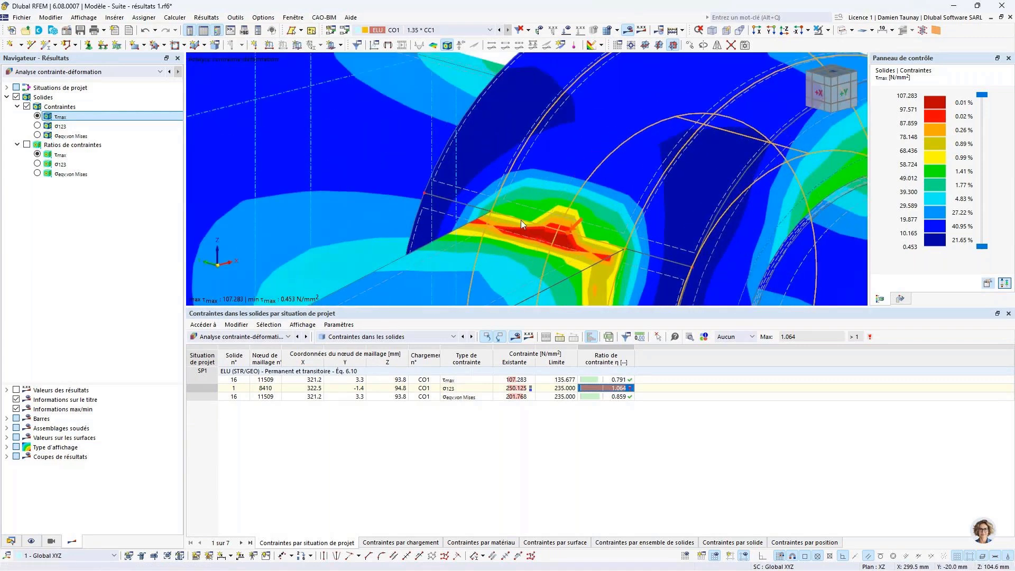
pyautogui.scroll(-5, 570, 240)
pyautogui.moveTo(569, 240); pyautogui.dragTo(526, 212, button='middle')
pyautogui.scroll(3, 522, 236)
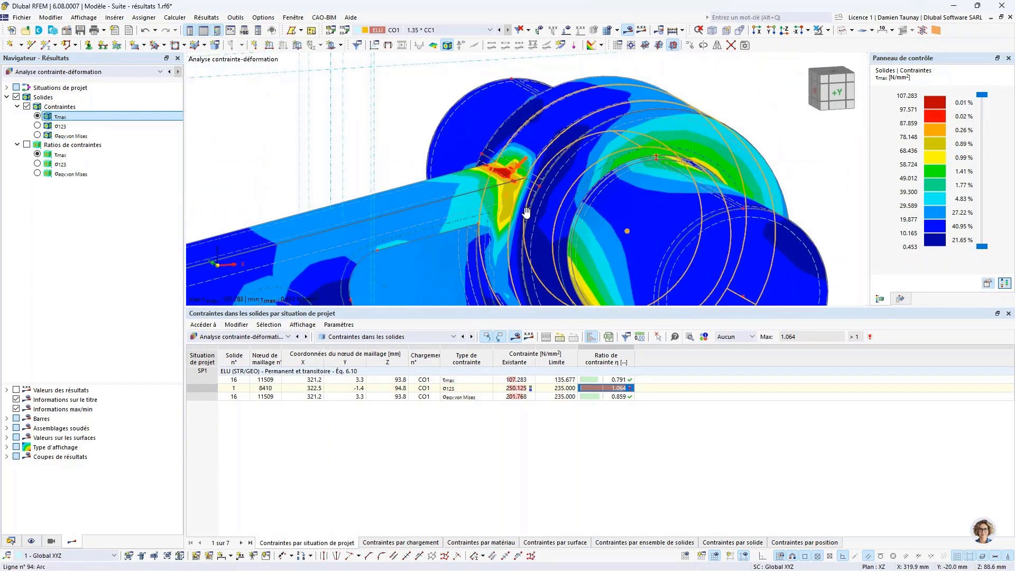
pyautogui.scroll(-2, 494, 176)
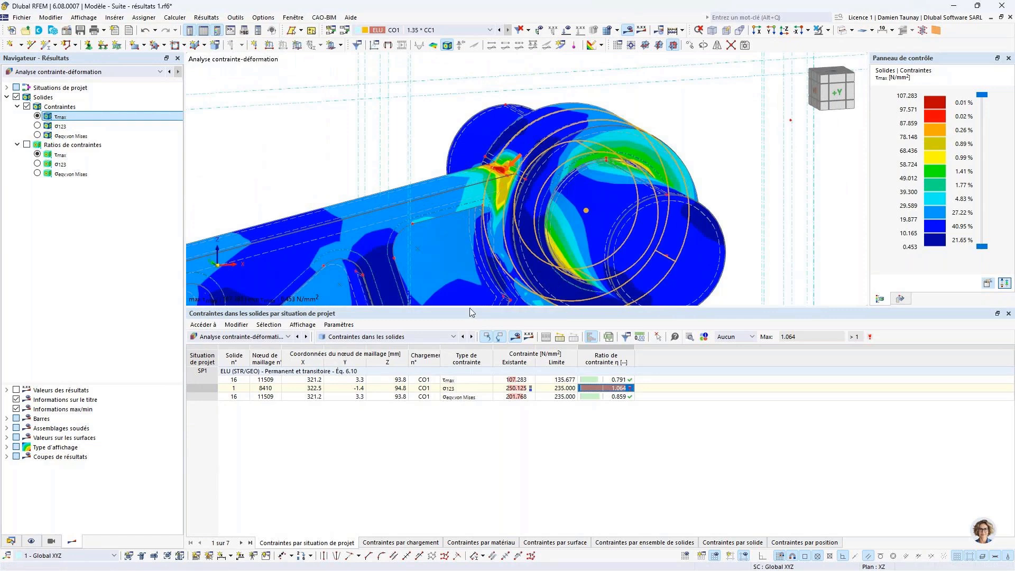
# Step: In an enlarged model view, examine the τmax distribution around the hub from the side and across the whole bracket
pyautogui.moveTo(470, 308); pyautogui.dragTo(464, 435)
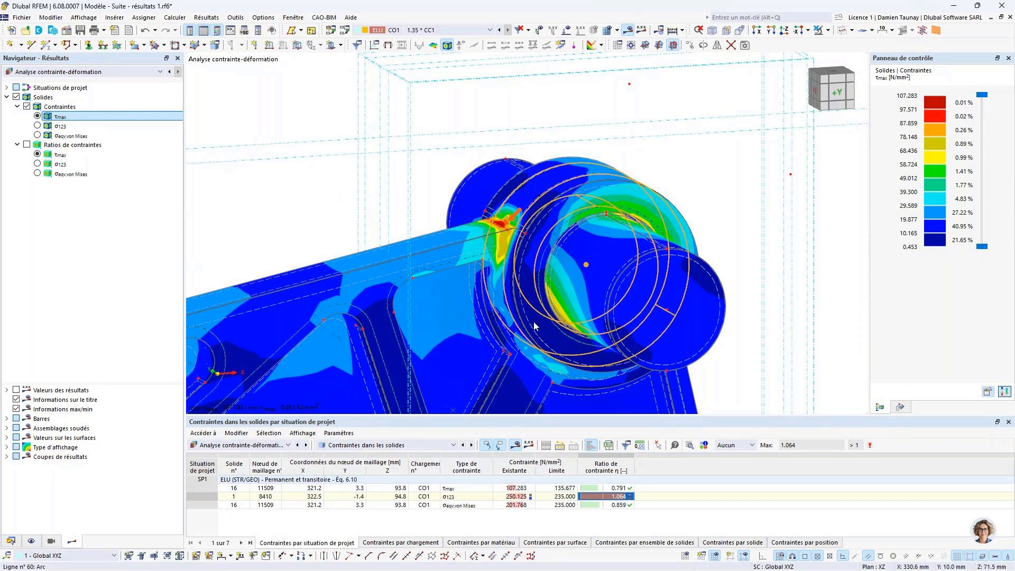
pyautogui.moveTo(529, 267)
pyautogui.keyDown('ctrl'); pyautogui.mouseDown(button='middle')
pyautogui.moveTo(512, 275)
pyautogui.moveTo(517, 258)
pyautogui.mouseUp(button='middle'); pyautogui.keyUp('ctrl')
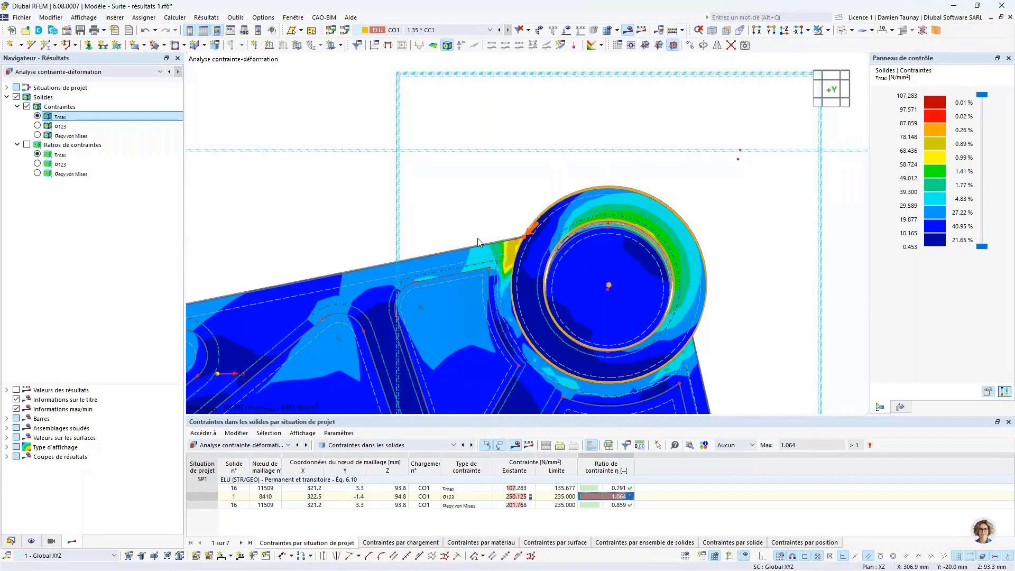
pyautogui.keyDown('ctrl'); pyautogui.moveTo(477, 268); pyautogui.dragTo(599, 286, button='middle'); pyautogui.keyUp('ctrl')
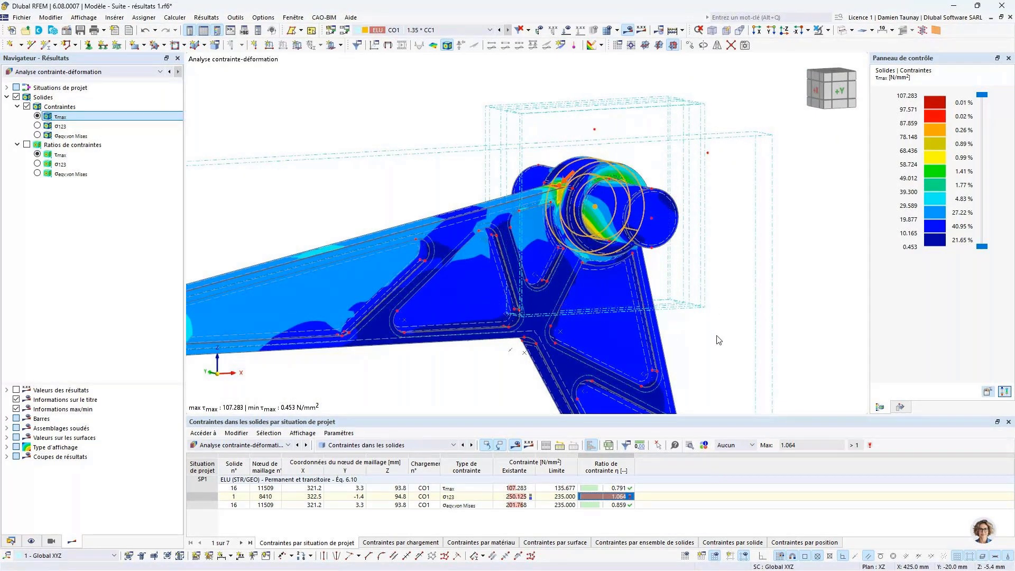
pyautogui.keyDown('ctrl'); pyautogui.moveTo(713, 333); pyautogui.dragTo(629, 301, button='middle'); pyautogui.keyUp('ctrl')
pyautogui.scroll(-3, 610, 275)
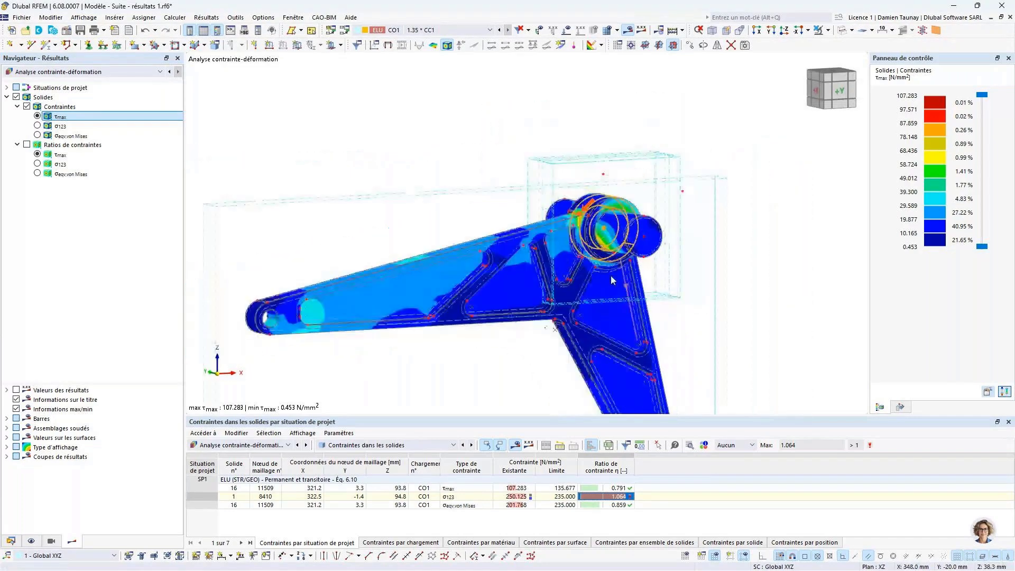
pyautogui.keyDown('ctrl'); pyautogui.moveTo(582, 331); pyautogui.dragTo(559, 276, button='middle'); pyautogui.keyUp('ctrl')
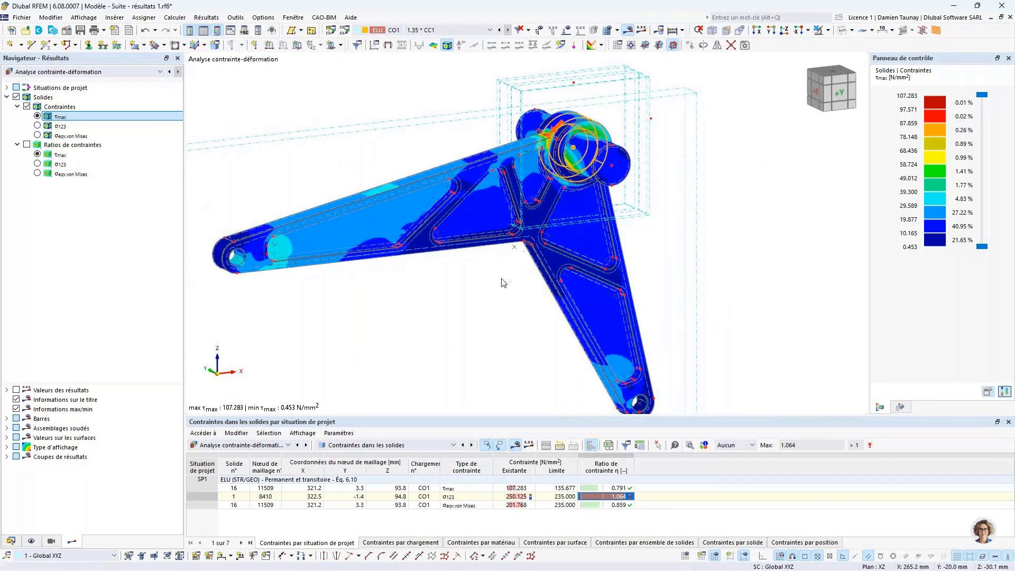
pyautogui.keyDown('ctrl'); pyautogui.moveTo(508, 281); pyautogui.dragTo(539, 281, button='middle'); pyautogui.keyUp('ctrl')
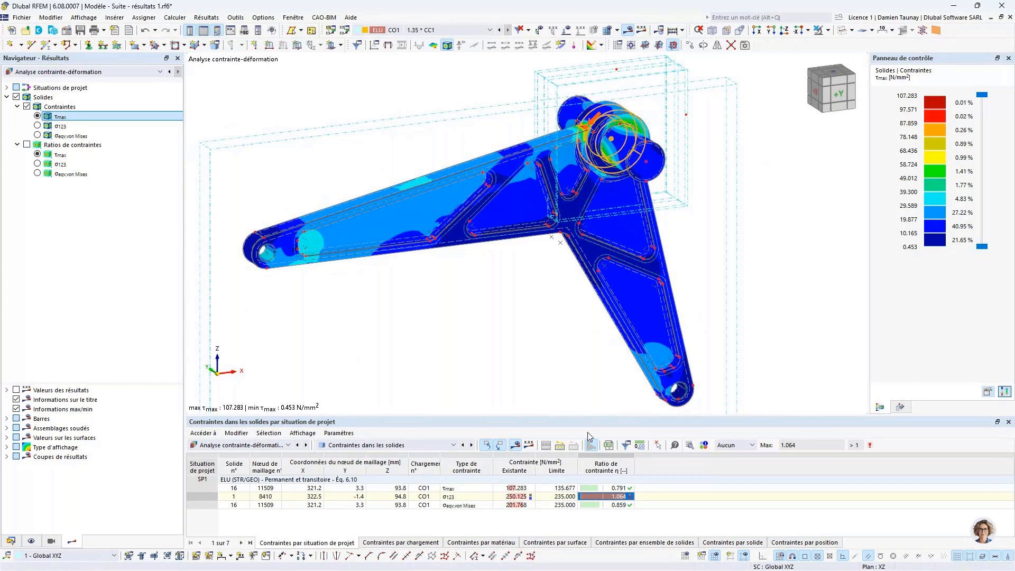
# Step: Review the solid stress results by loading, by material, by solid set and by solid
pyautogui.click(405, 542)
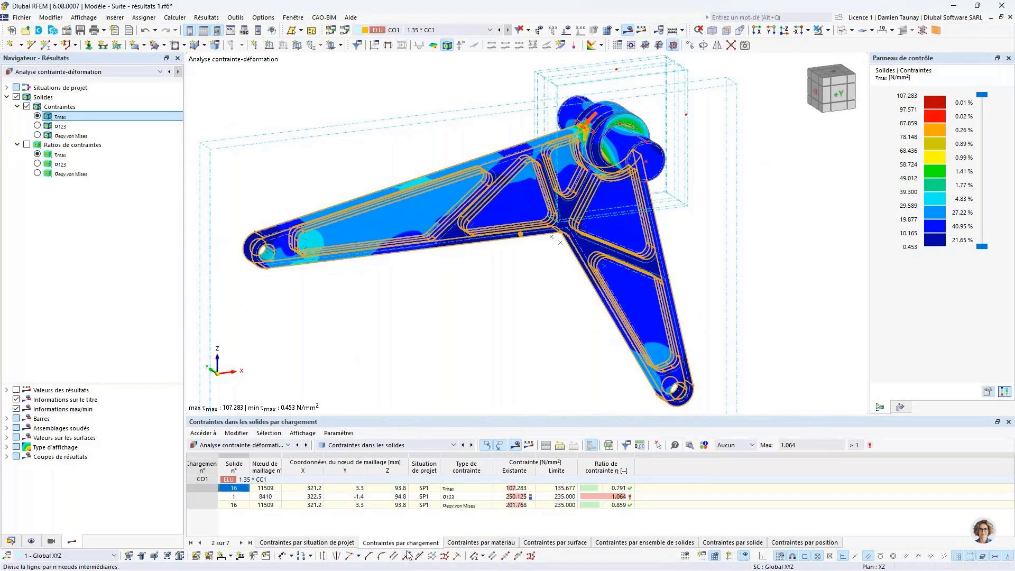
pyautogui.click(514, 542)
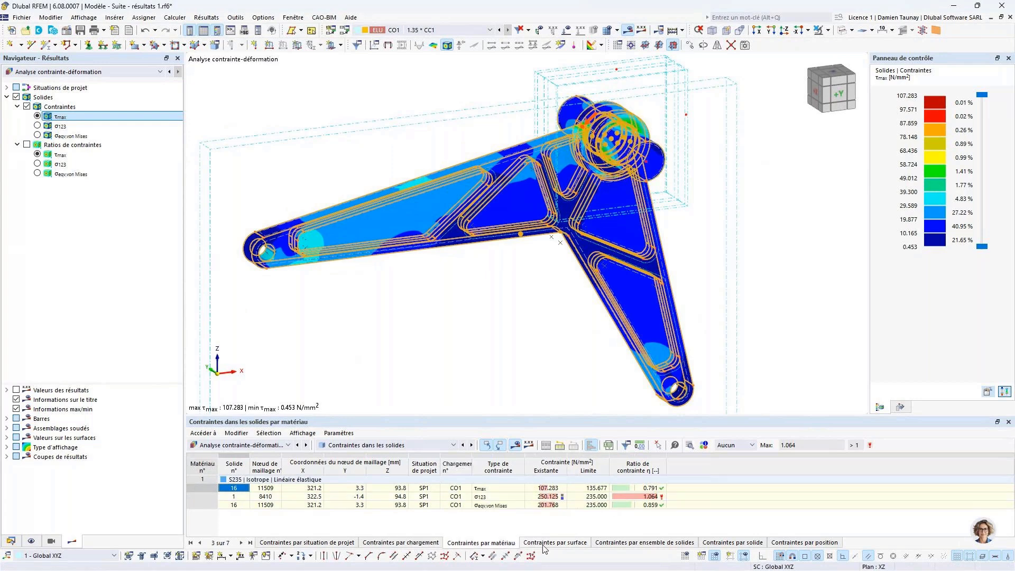
pyautogui.click(677, 544)
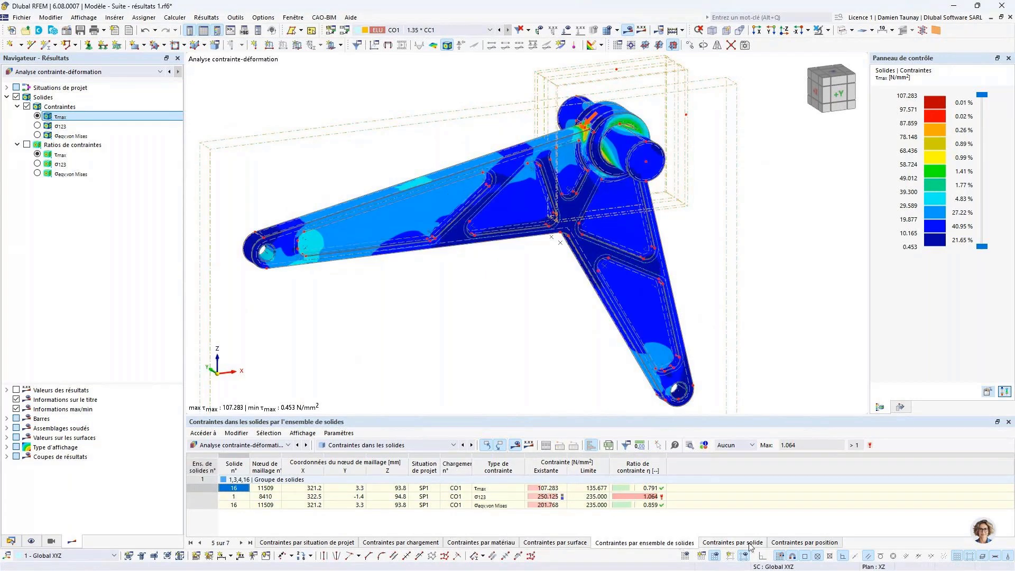
pyautogui.click(754, 545)
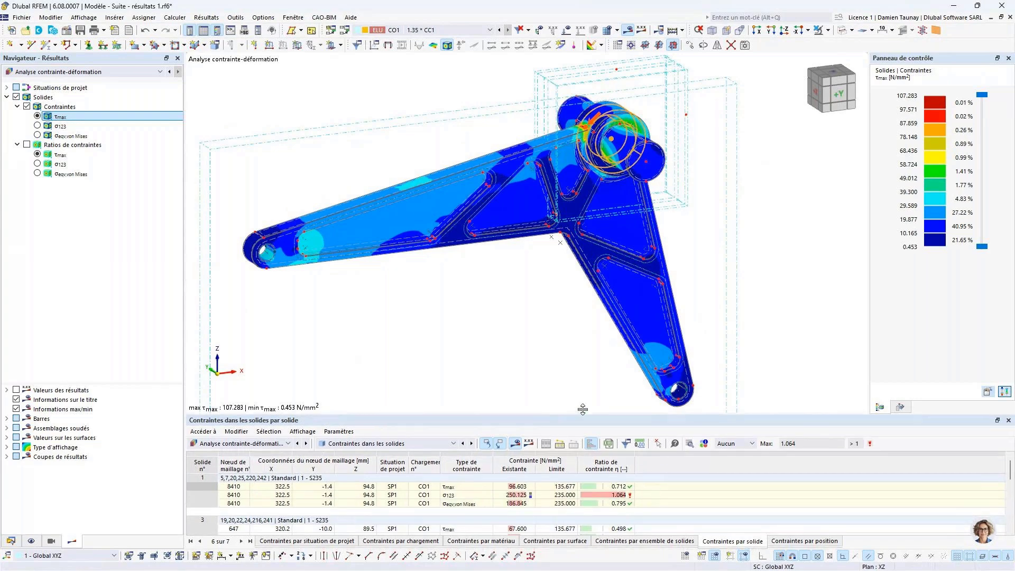
# Step: In an enlarged model view, display the σ123 stresses and the von Mises equivalent stresses on the bracket
pyautogui.moveTo(582, 409); pyautogui.dragTo(559, 466)
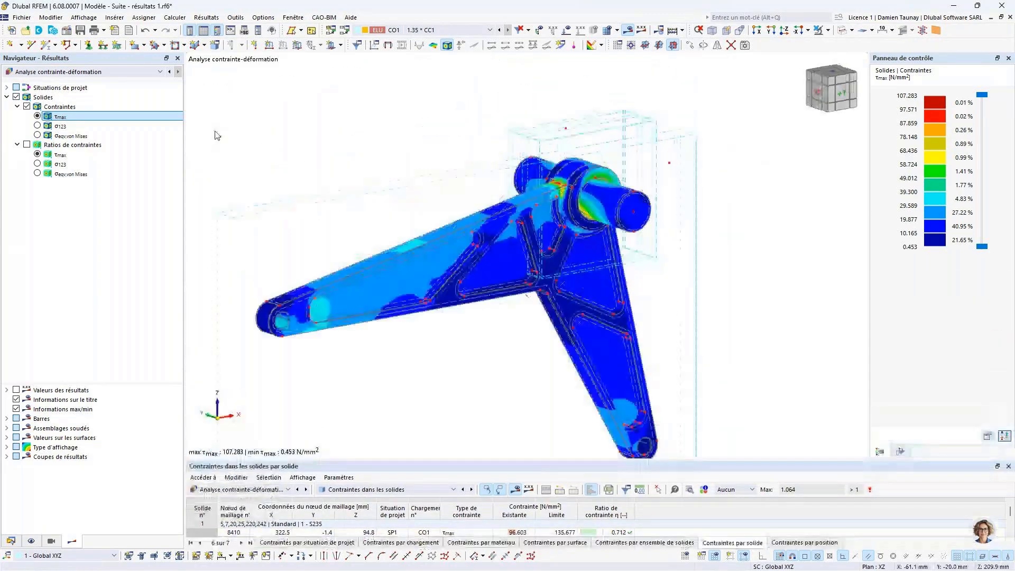
pyautogui.click(37, 126)
pyautogui.click(37, 126)
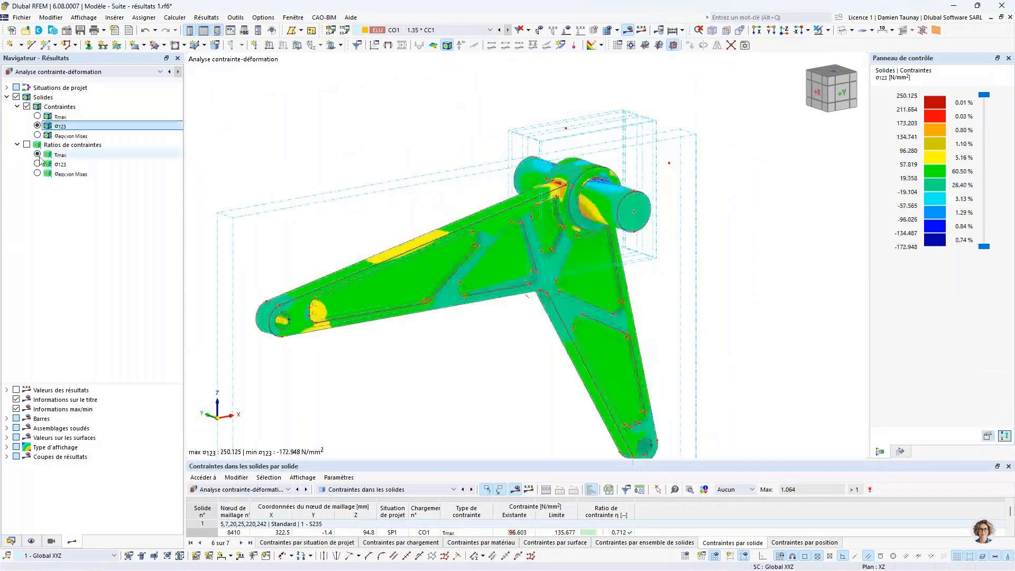
pyautogui.moveTo(663, 237); pyautogui.dragTo(389, 198, button='middle')
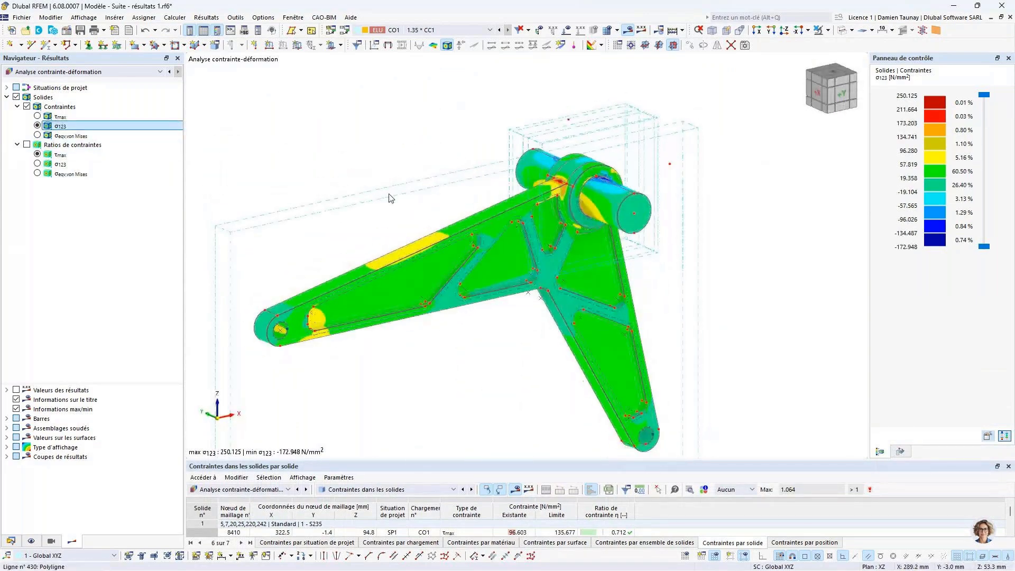
pyautogui.click(38, 136)
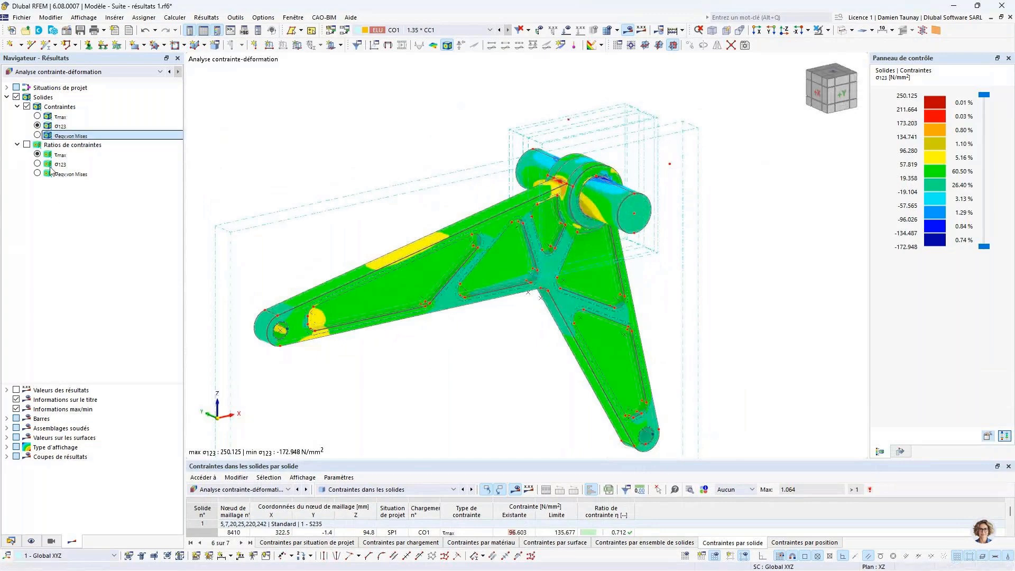
pyautogui.click(46, 135)
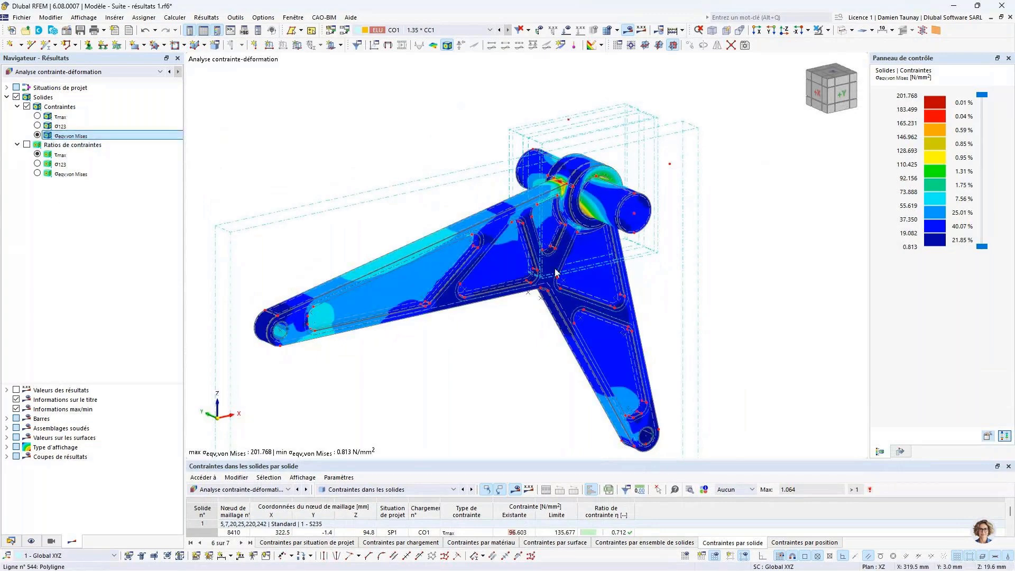
pyautogui.moveTo(508, 309)
pyautogui.mouseDown(button='middle')
pyautogui.moveTo(539, 317)
pyautogui.moveTo(523, 322)
pyautogui.mouseUp(button='middle')
# Step: Display the stress ratios instead of the stresses, and examine the τmax and σ123 ratios where the arm meets the hub
pyautogui.click(72, 145)
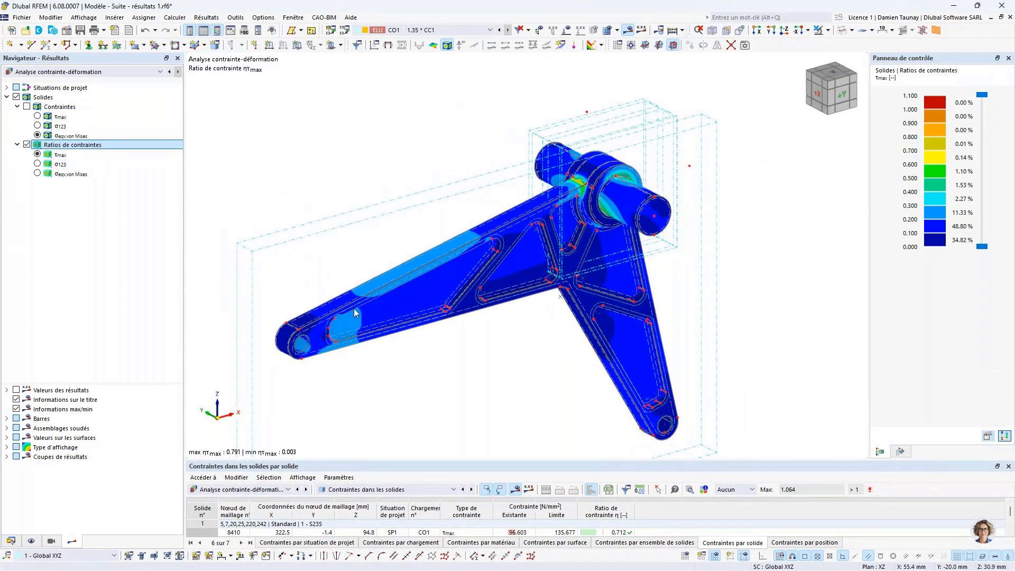
pyautogui.moveTo(561, 364); pyautogui.dragTo(570, 252, button='middle')
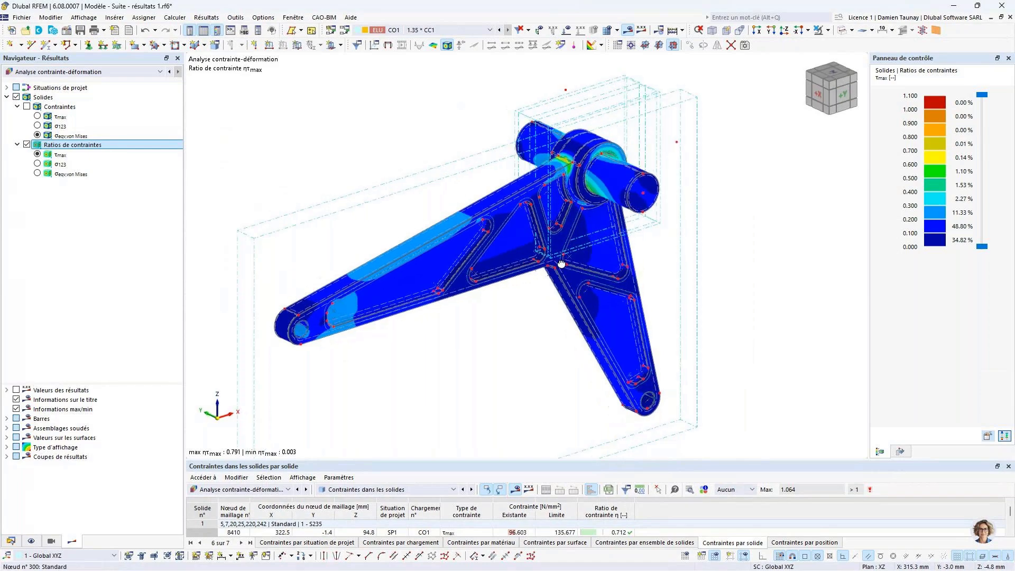
pyautogui.scroll(5, 605, 219)
pyautogui.moveTo(605, 219)
pyautogui.keyDown('ctrl'); pyautogui.mouseDown(button='middle')
pyautogui.moveTo(582, 222)
pyautogui.moveTo(602, 217)
pyautogui.mouseUp(button='middle'); pyautogui.keyUp('ctrl')
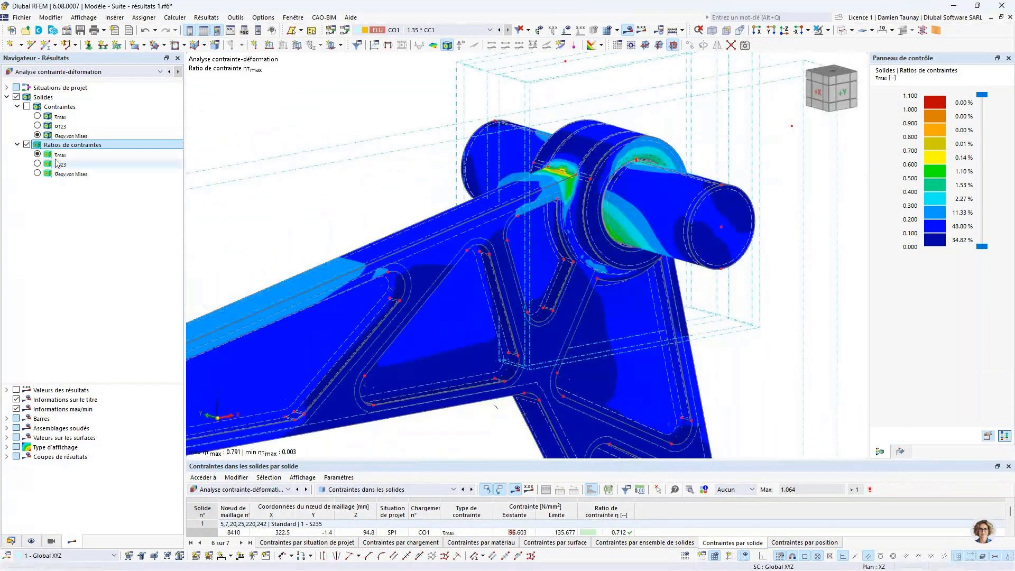
pyautogui.click(38, 163)
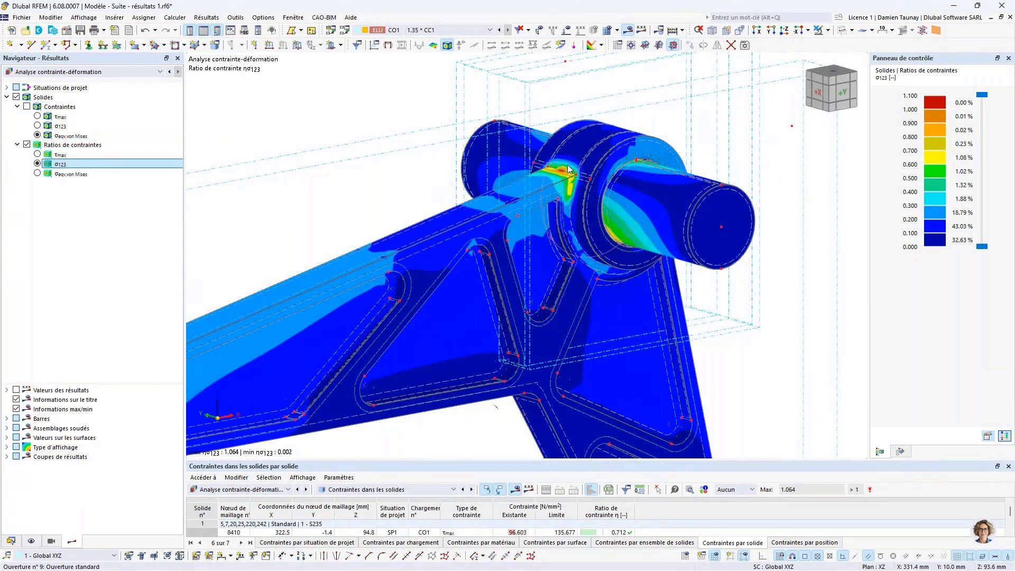
pyautogui.scroll(5, 559, 170)
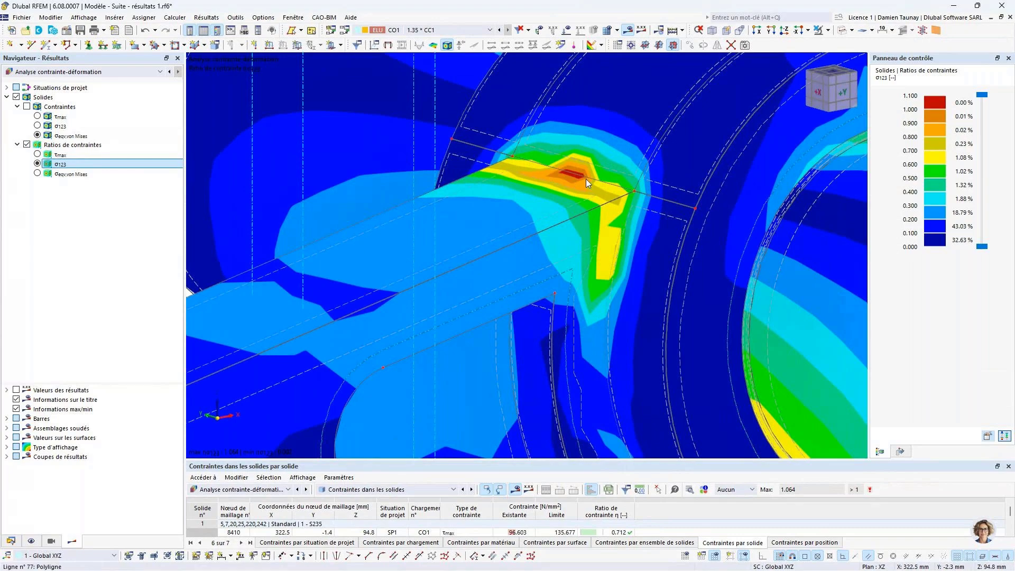
pyautogui.scroll(-4, 535, 157)
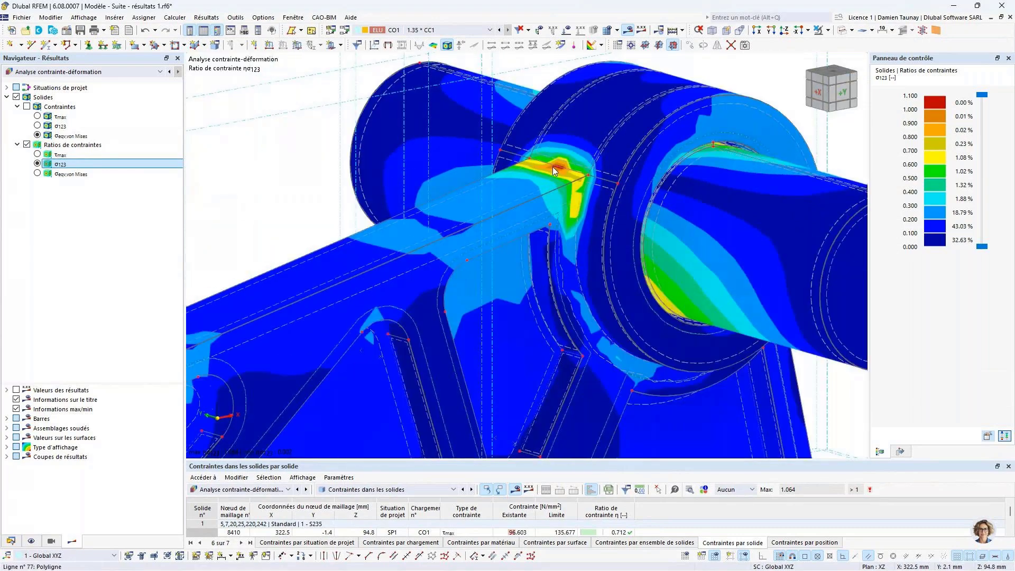
# Step: Display the von Mises equivalent stress ratios and examine them across the whole bracket
pyautogui.scroll(-3, 550, 154)
pyautogui.keyDown('ctrl'); pyautogui.moveTo(550, 159); pyautogui.dragTo(550, 296, button='middle'); pyautogui.keyUp('ctrl')
pyautogui.click(38, 175)
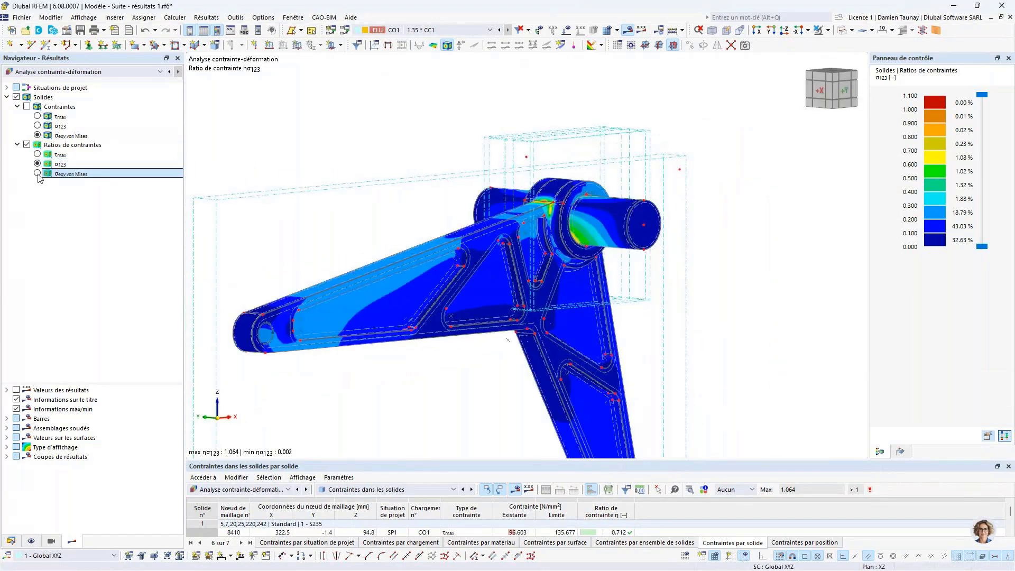
pyautogui.moveTo(545, 227)
pyautogui.keyDown('ctrl'); pyautogui.mouseDown(button='middle')
pyautogui.moveTo(567, 242)
pyautogui.moveTo(546, 246)
pyautogui.mouseUp(button='middle'); pyautogui.keyUp('ctrl')
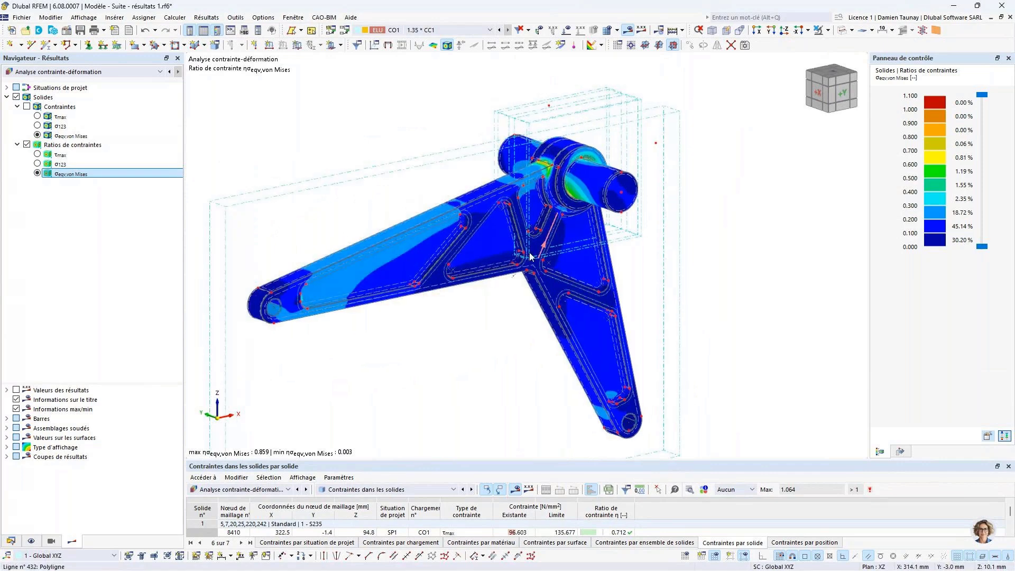
# Step: Display the τmax stresses on the solids and enlarge the results table to show more rows
pyautogui.click(43, 117)
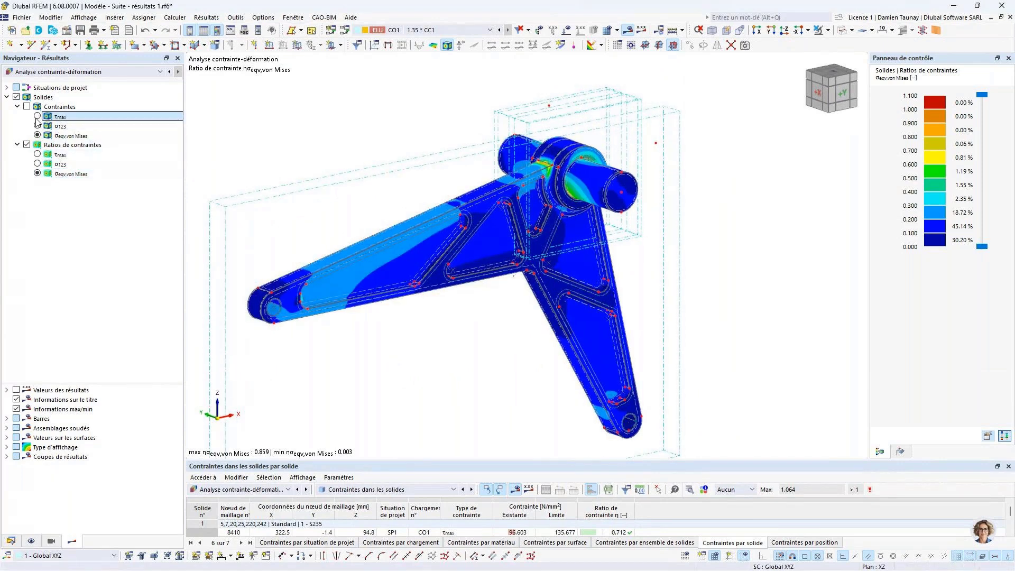
pyautogui.keyDown('ctrl'); pyautogui.moveTo(646, 308); pyautogui.dragTo(626, 322, button='middle'); pyautogui.keyUp('ctrl')
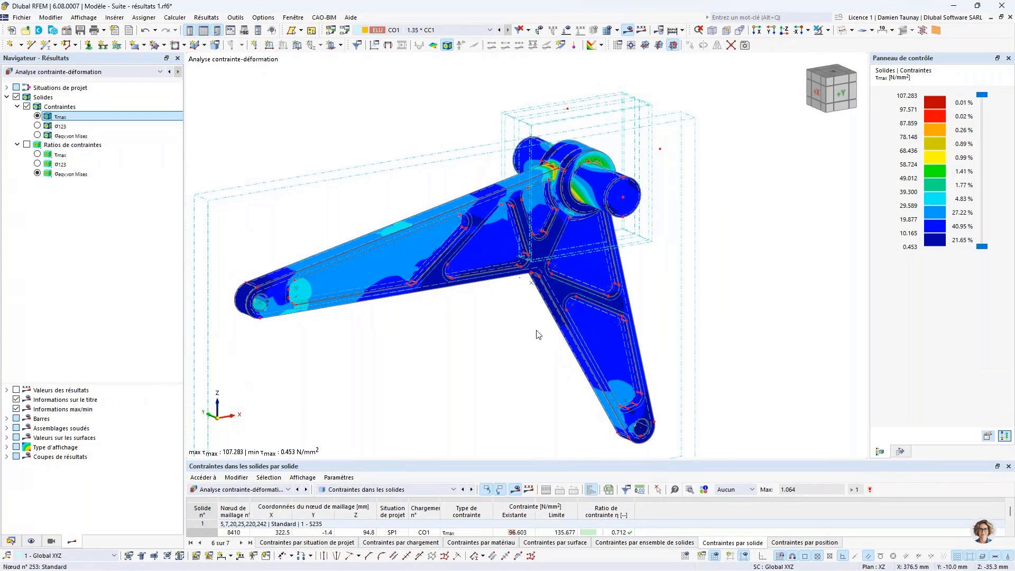
pyautogui.keyDown('ctrl'); pyautogui.moveTo(481, 326); pyautogui.dragTo(508, 335, button='middle'); pyautogui.keyUp('ctrl')
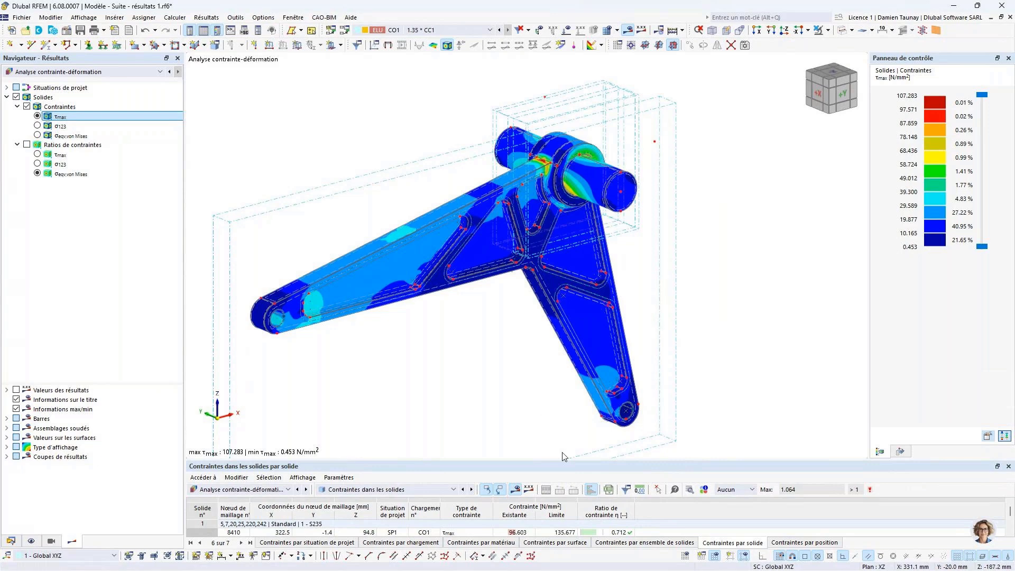
pyautogui.moveTo(544, 464)
pyautogui.mouseDown()
pyautogui.moveTo(547, 433)
pyautogui.moveTo(541, 512)
pyautogui.moveTo(530, 454)
pyautogui.mouseUp()
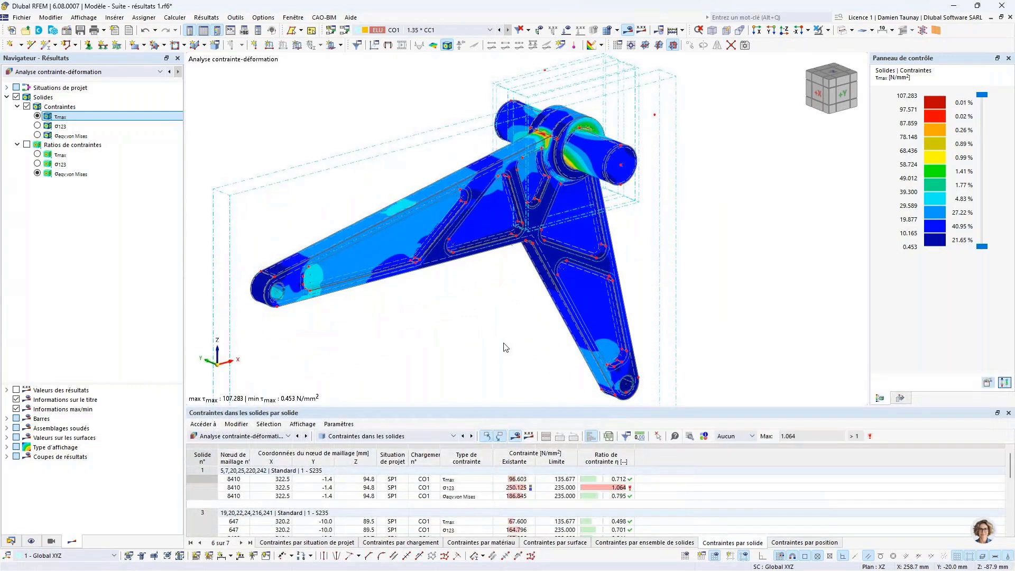
pyautogui.moveTo(503, 343); pyautogui.dragTo(527, 340, button='middle')
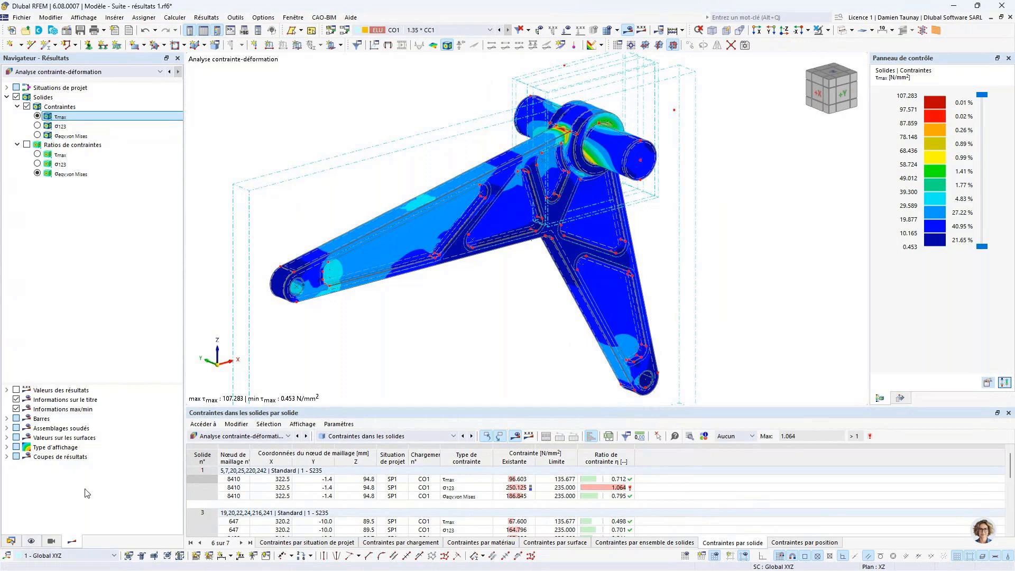
# Step: Start a new two-point result section and pick its points in the model at about X -2.9, Z 29.7 mm and X 426.2, Z -162.1 mm
pyautogui.click(10, 540)
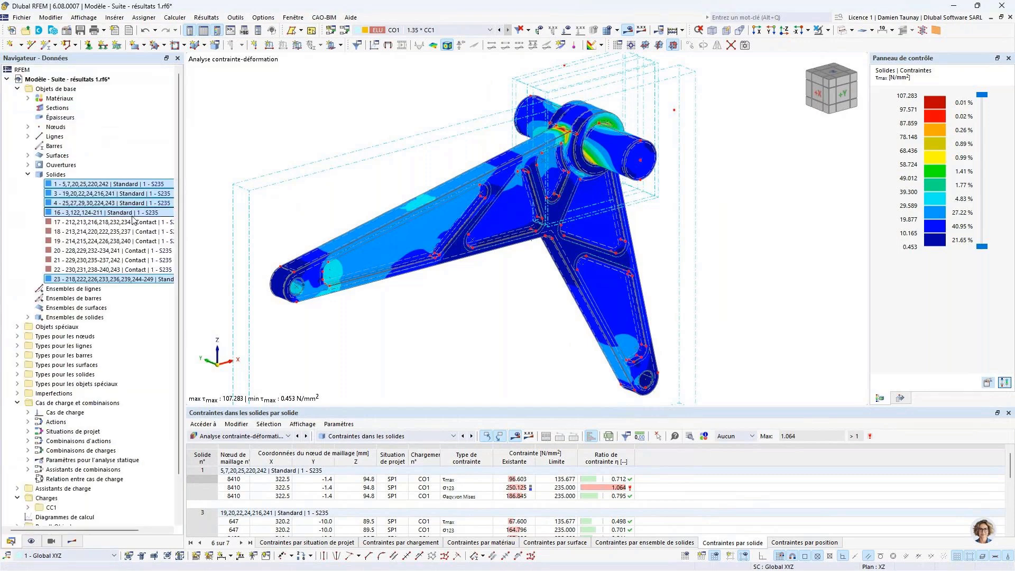
pyautogui.scroll(-2, 133, 221)
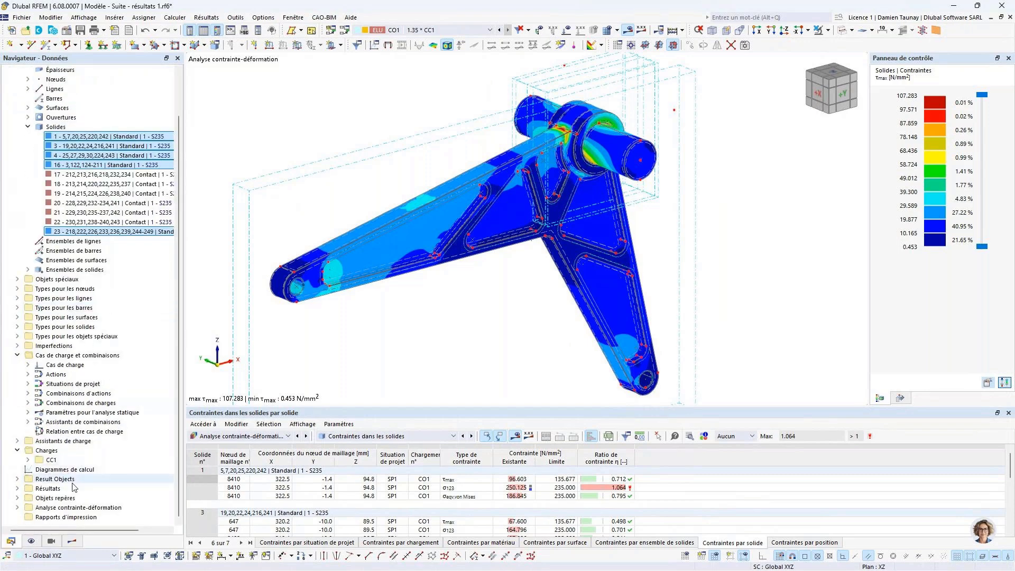
pyautogui.click(18, 479)
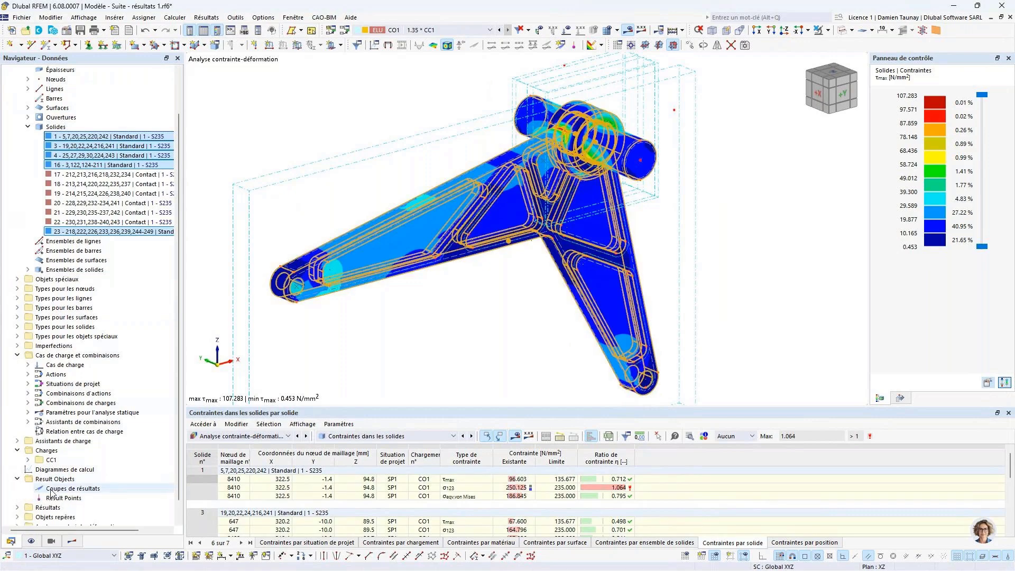
pyautogui.doubleClick(51, 489)
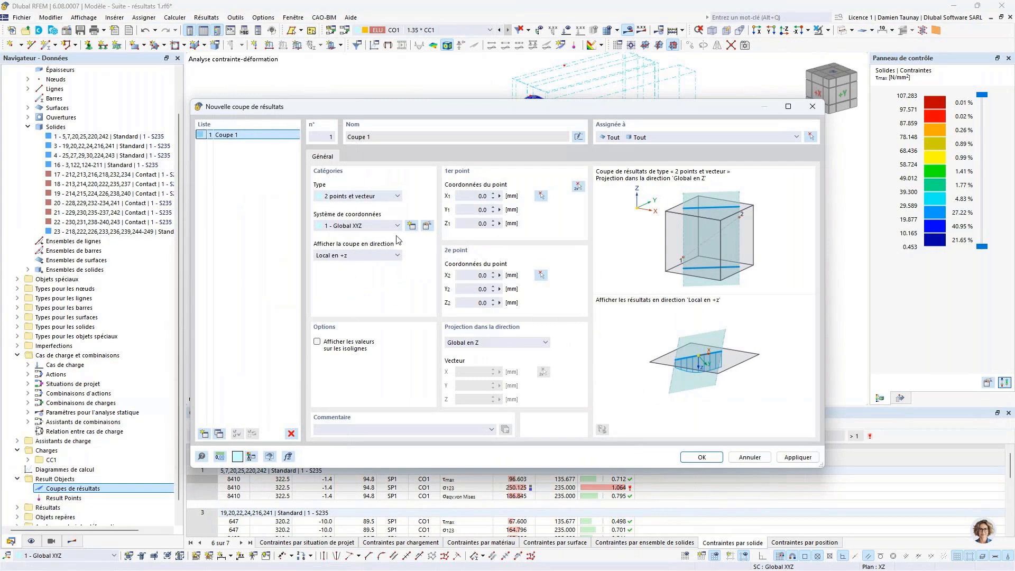
pyautogui.click(578, 188)
pyautogui.scroll(-3, 334, 287)
pyautogui.scroll(8, 333, 287)
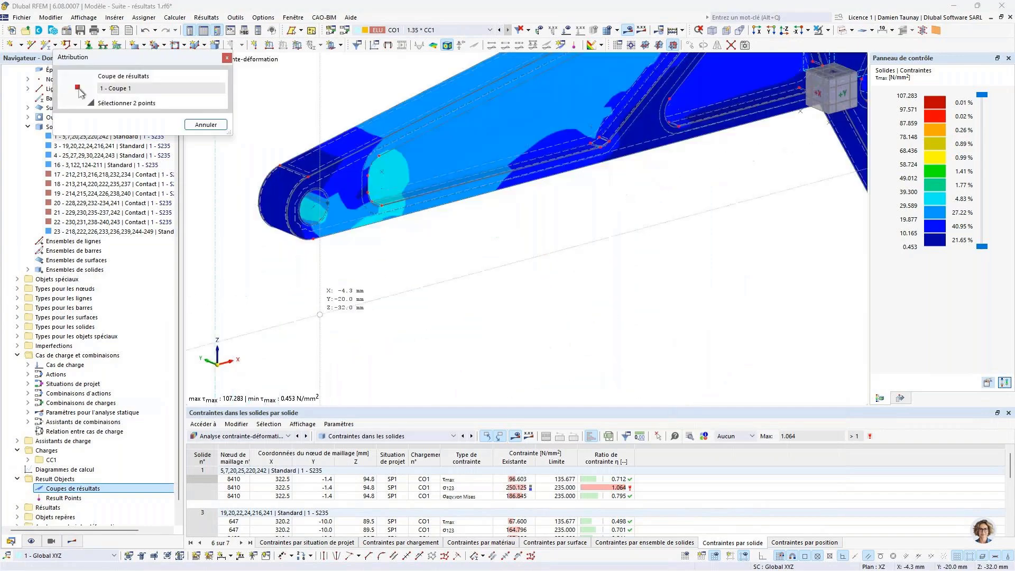
pyautogui.scroll(-4, 400, 239)
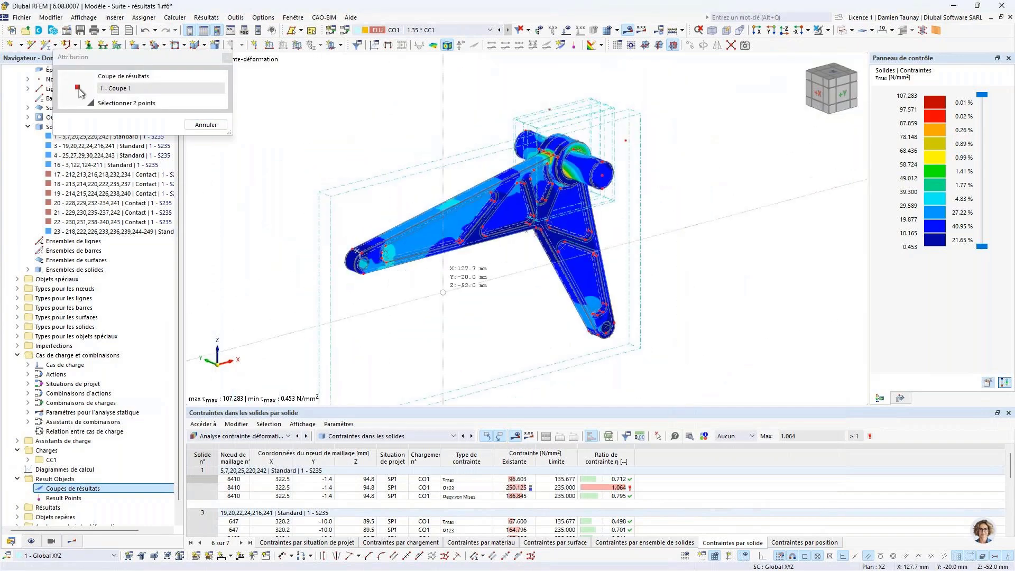
pyautogui.scroll(6, 649, 327)
pyautogui.scroll(-2, 650, 326)
pyautogui.keyDown('ctrl'); pyautogui.moveTo(650, 326); pyautogui.dragTo(687, 274, button='middle'); pyautogui.keyUp('ctrl')
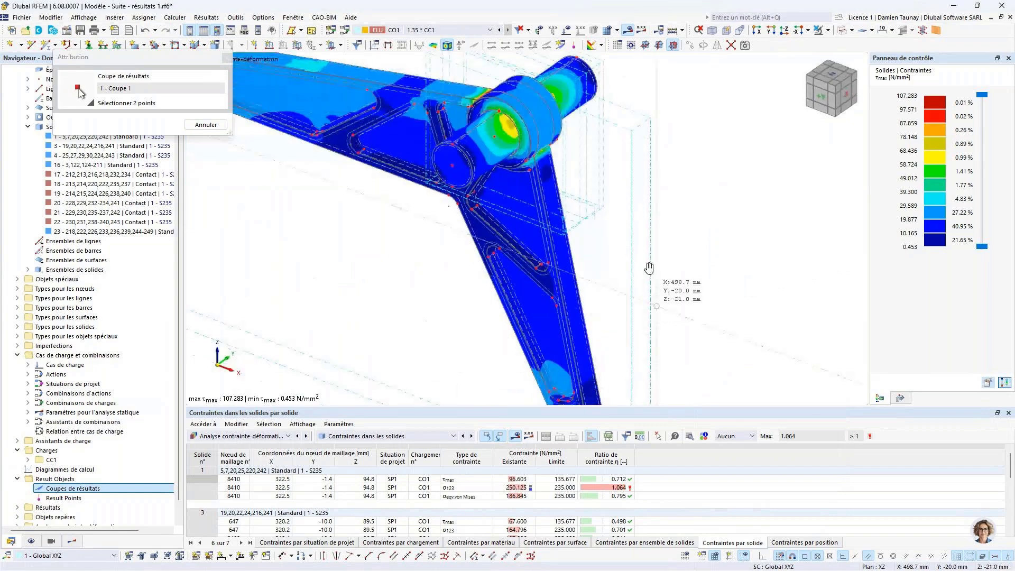
pyautogui.scroll(4, 661, 254)
pyautogui.click(549, 302)
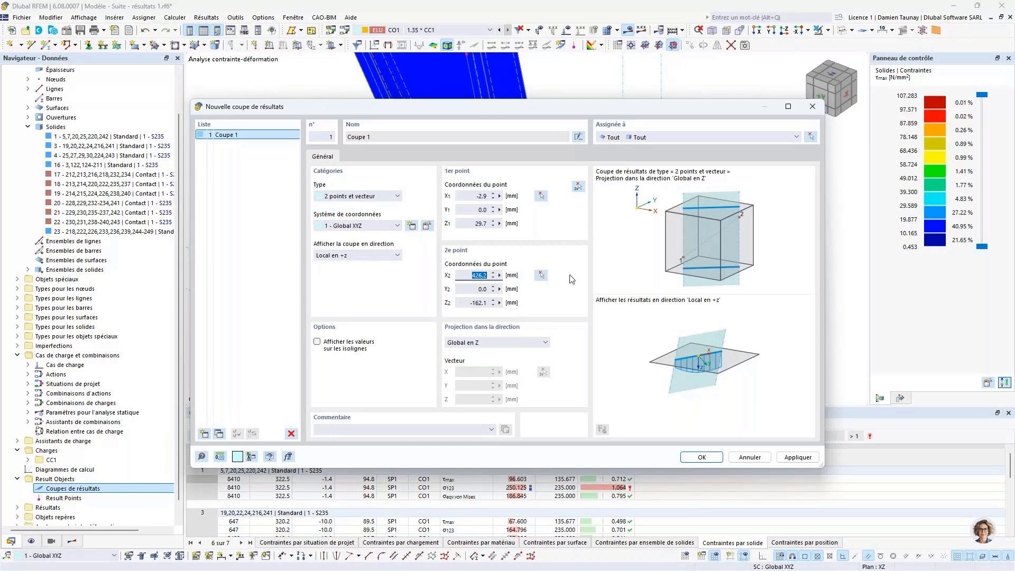
# Step: Pick the section's second point again at the end of the lower arm
pyautogui.write('0')
pyautogui.press('Tab')
pyautogui.click(540, 275)
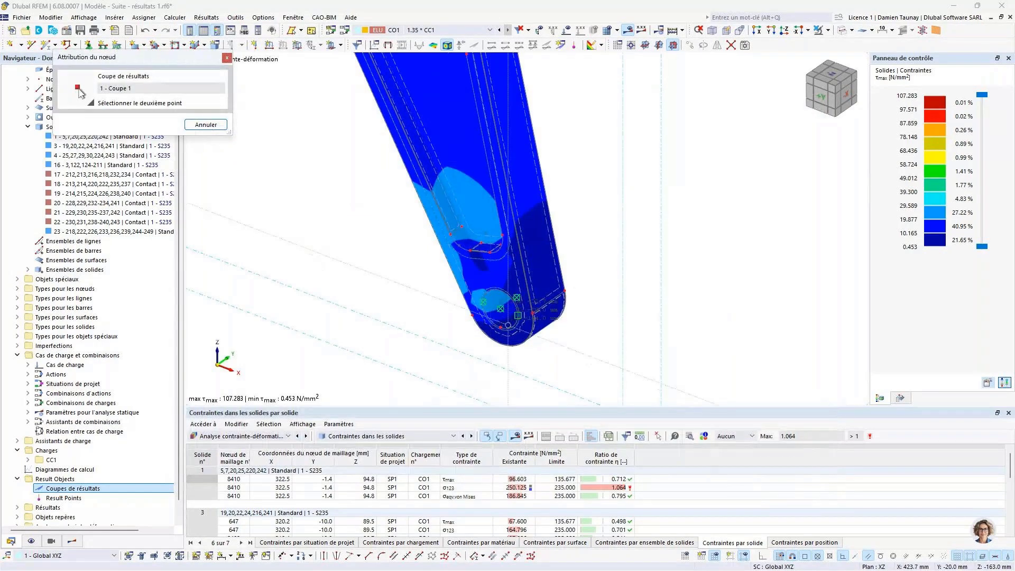
pyautogui.click(549, 302)
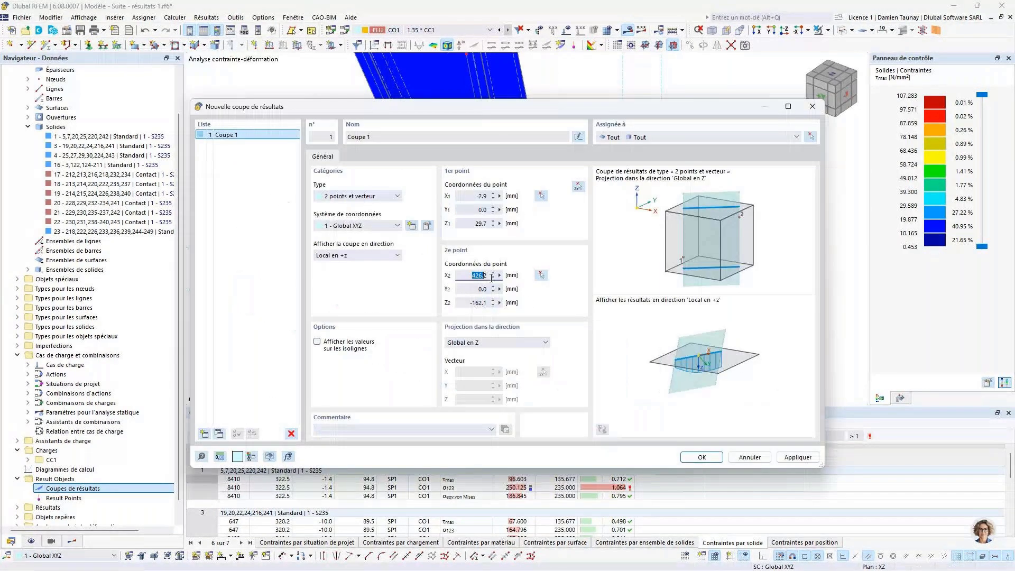
# Step: Set the section's second point to X 430 and Z -200 mm and the first point's X to 0, and create the section
pyautogui.write('430')
pyautogui.press('Tab')
pyautogui.press('Tab')
pyautogui.write('-200')
pyautogui.click(478, 195)
pyautogui.write('0')
pyautogui.click(469, 224)
pyautogui.click(702, 457)
# Step: Show the result objects in the model and enable the display of results on the result sections
pyautogui.scroll(-5, 382, 272)
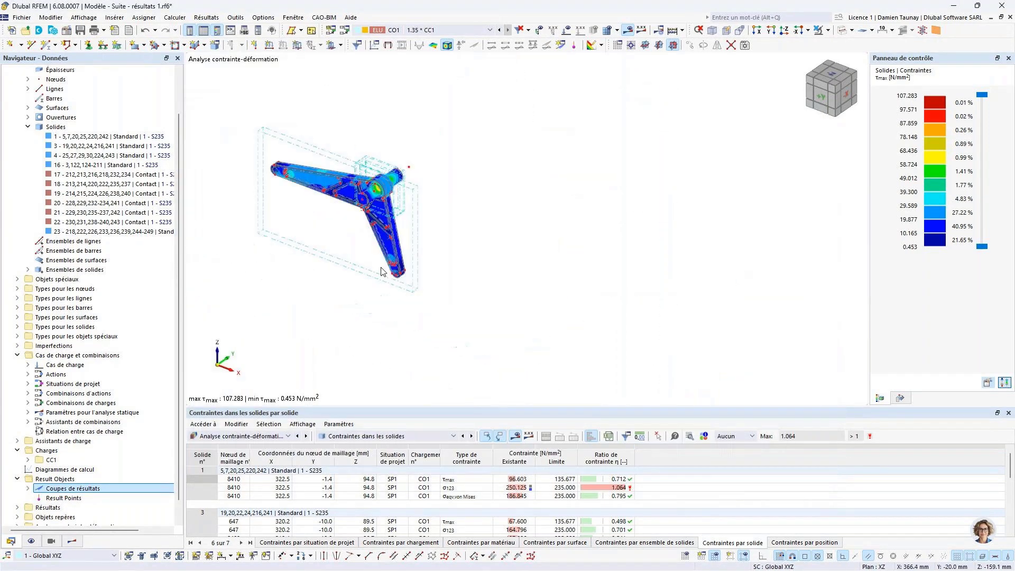
pyautogui.keyDown('ctrl'); pyautogui.moveTo(382, 272); pyautogui.dragTo(349, 334, button='middle'); pyautogui.keyUp('ctrl')
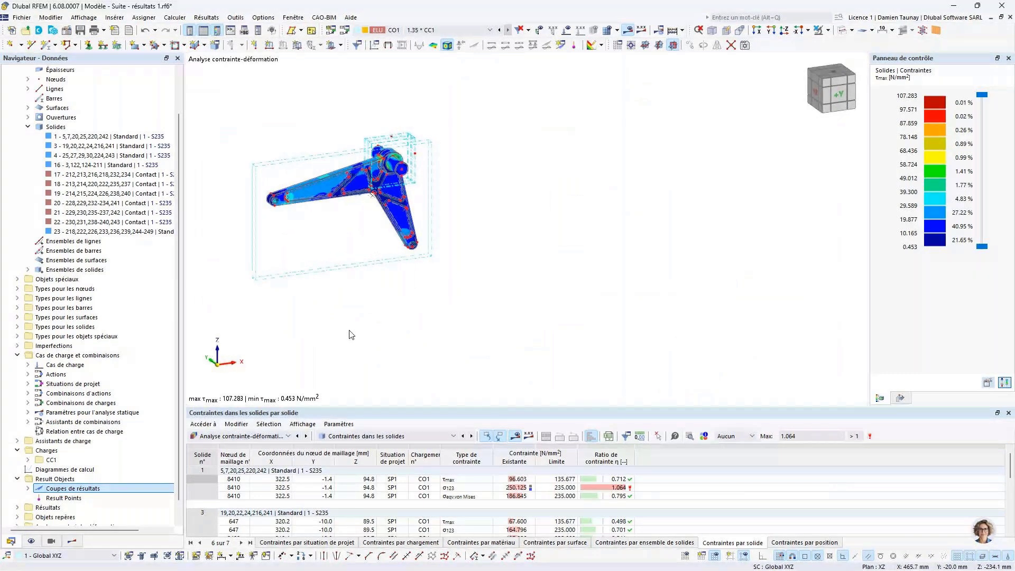
pyautogui.click(31, 540)
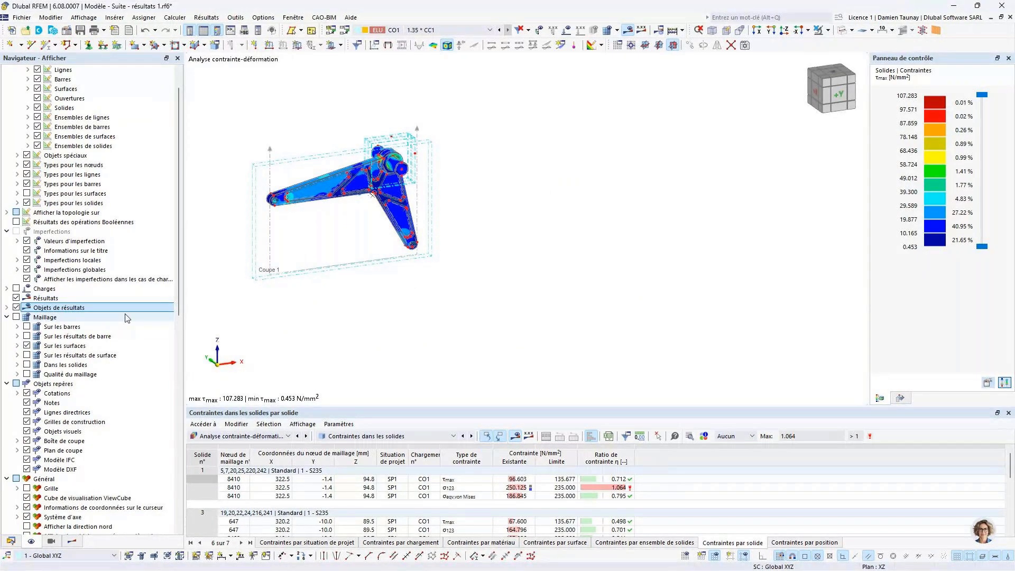
pyautogui.scroll(3, 398, 272)
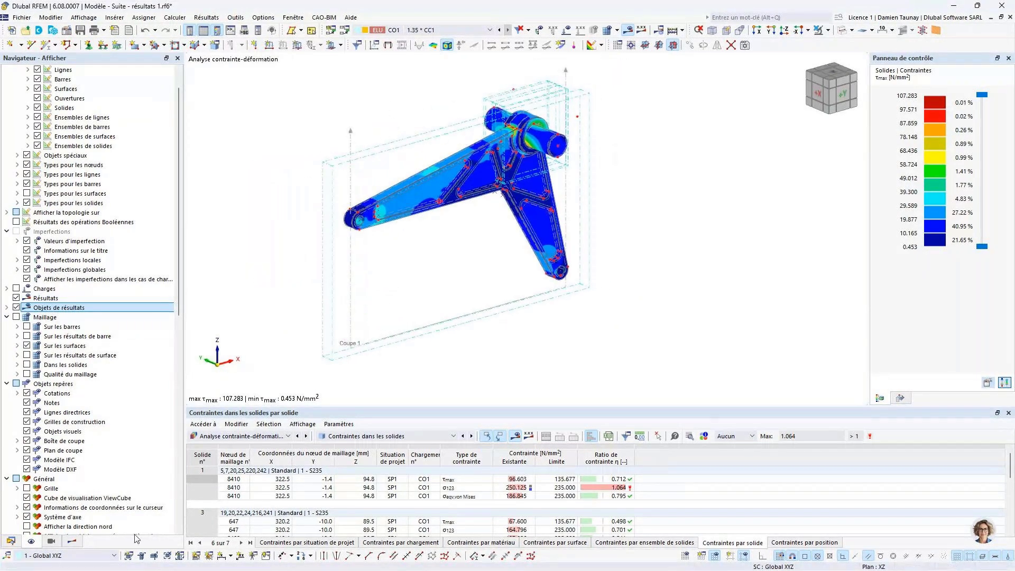
pyautogui.click(72, 541)
pyautogui.click(17, 183)
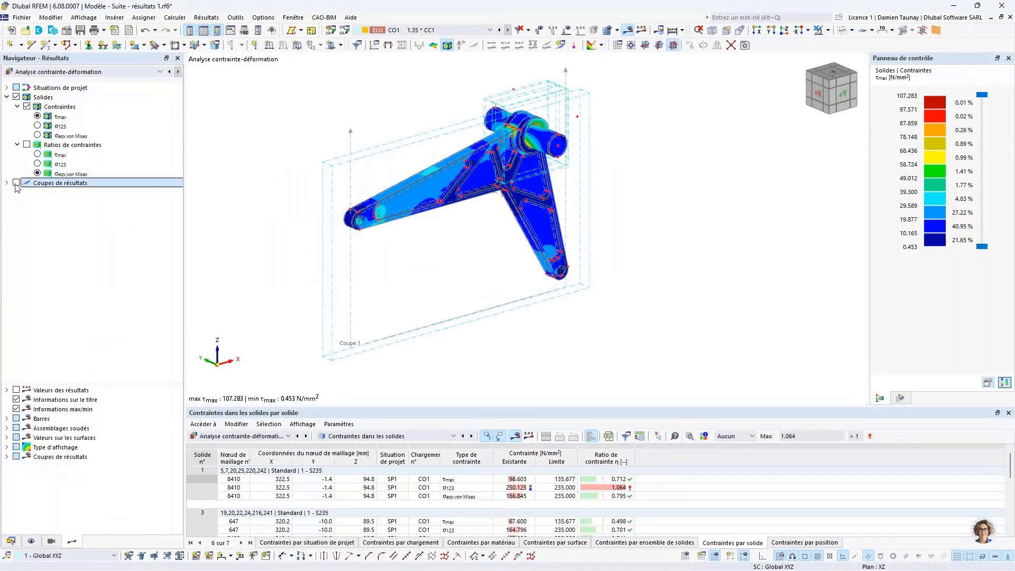
# Step: Turn off the results on the solids to display the τmax stresses only on the result section
pyautogui.click(27, 107)
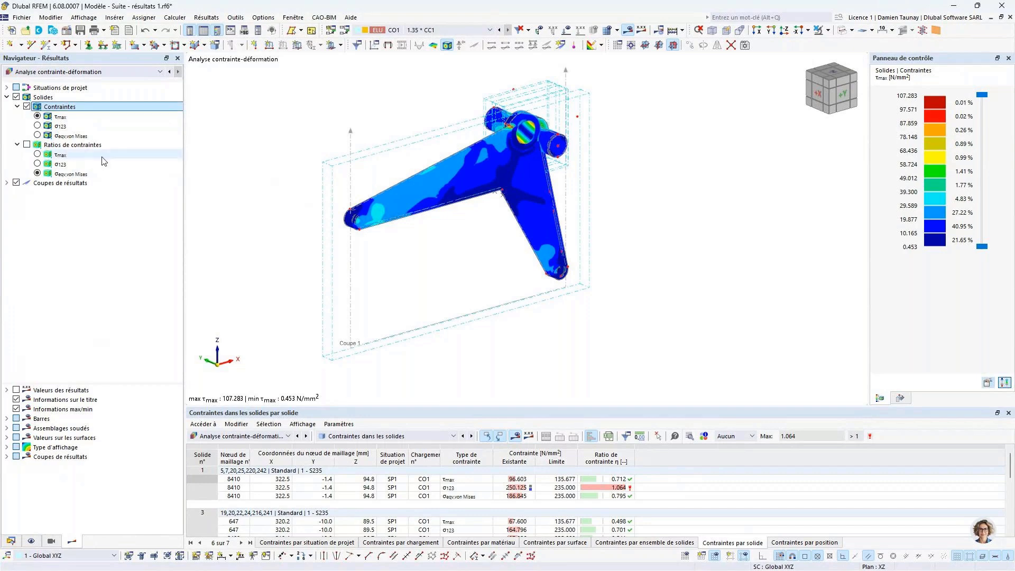
pyautogui.scroll(3, 365, 193)
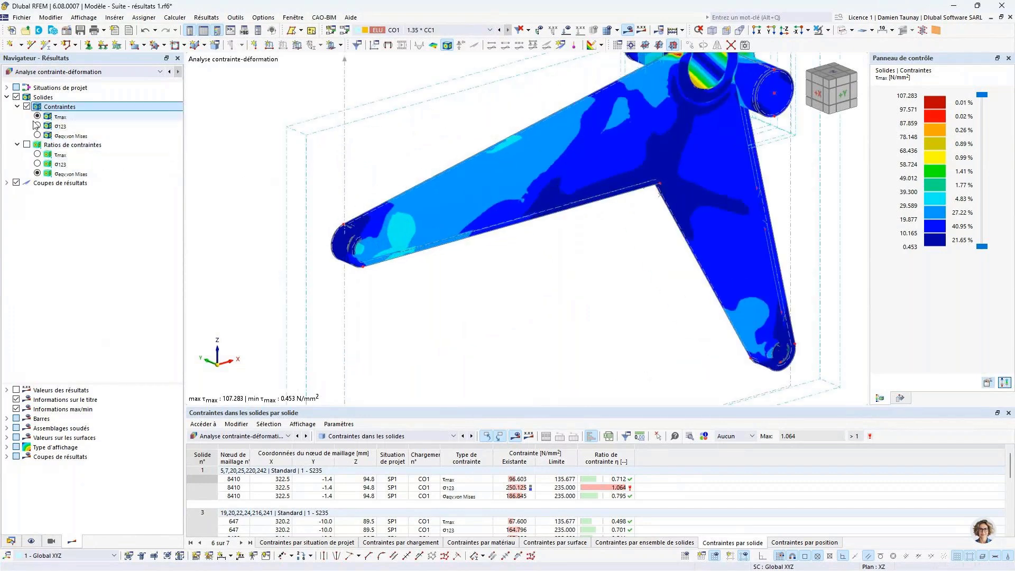
pyautogui.scroll(-1, 422, 137)
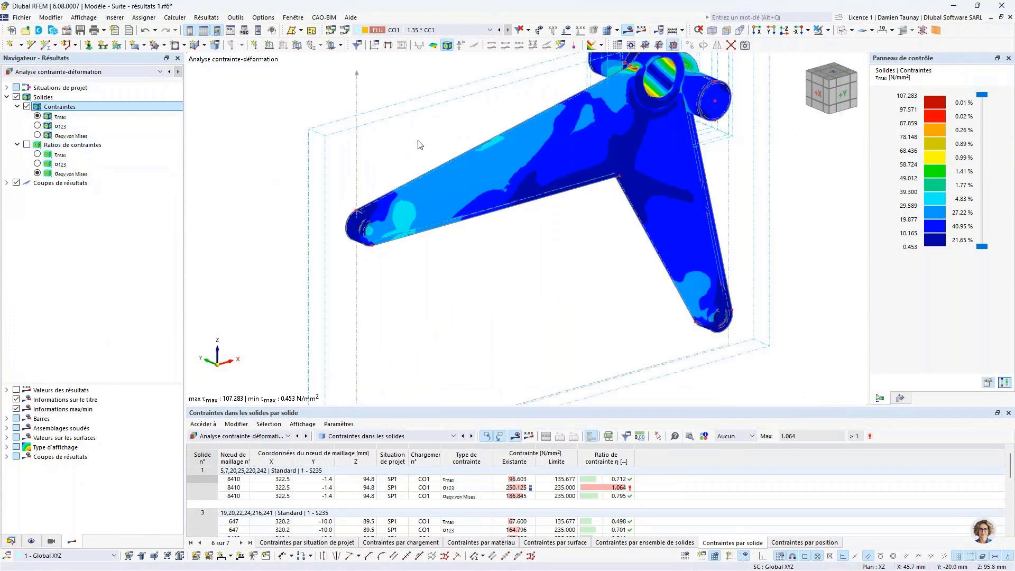
pyautogui.click(16, 96)
pyautogui.keyDown('ctrl'); pyautogui.moveTo(529, 264); pyautogui.dragTo(451, 274, button='middle'); pyautogui.keyUp('ctrl')
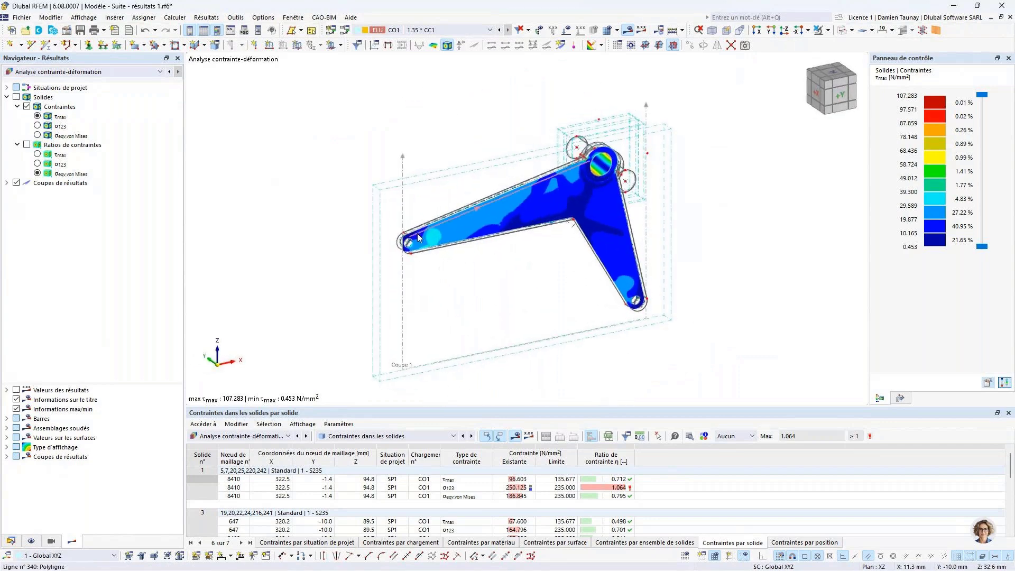
# Step: Examine the τmax distribution on the result section, where the arm meets the hub and across the whole bracket
pyautogui.scroll(4, 407, 273)
pyautogui.moveTo(458, 211); pyautogui.dragTo(526, 250, button='middle')
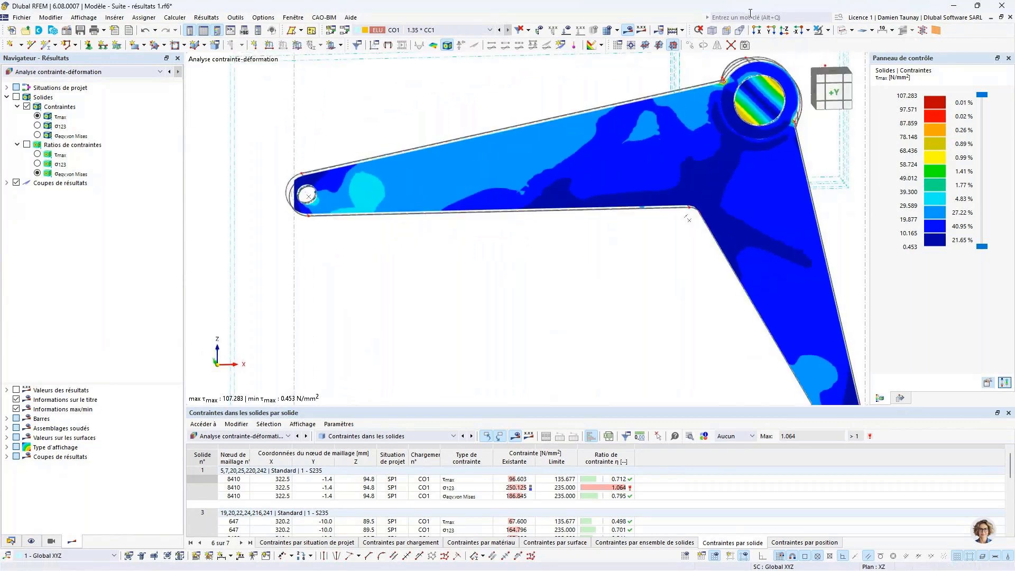
pyautogui.scroll(5, 739, 83)
pyautogui.scroll(1, 743, 79)
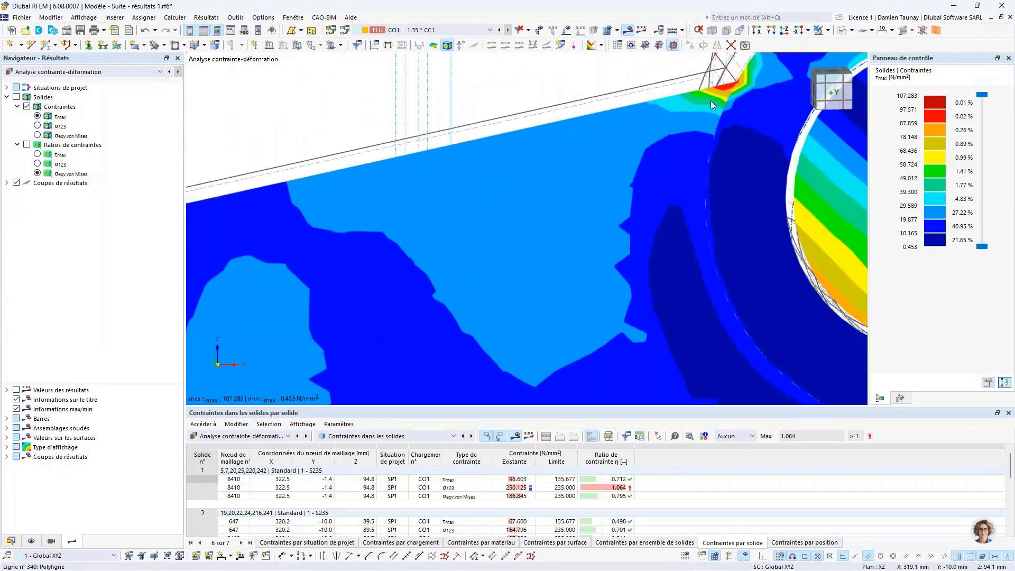
pyautogui.scroll(-1, 687, 148)
pyautogui.scroll(-1, 698, 191)
pyautogui.scroll(-2, 713, 169)
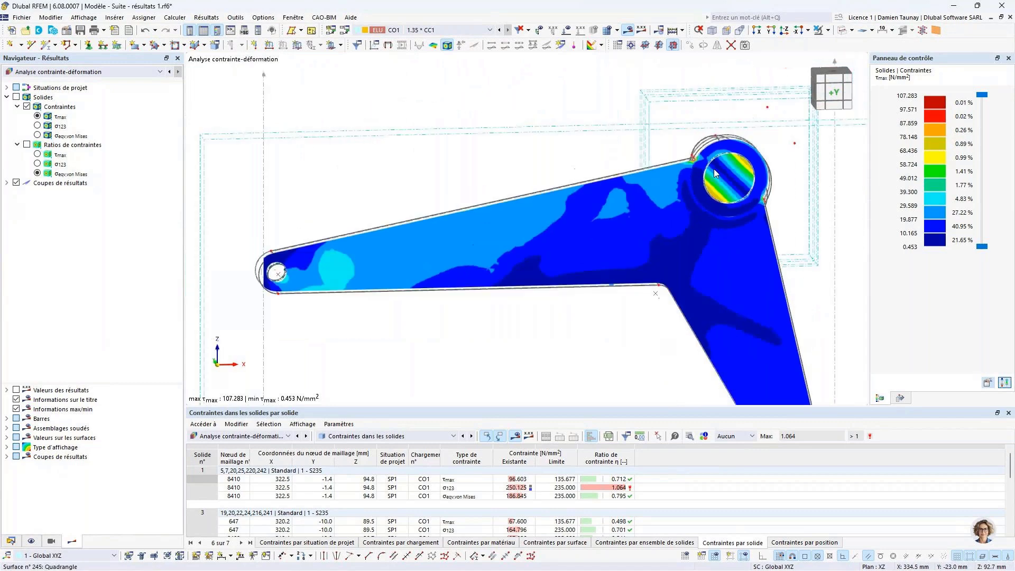
pyautogui.scroll(-1, 649, 227)
pyautogui.keyDown('ctrl'); pyautogui.moveTo(649, 227); pyautogui.dragTo(474, 274, button='middle'); pyautogui.keyUp('ctrl')
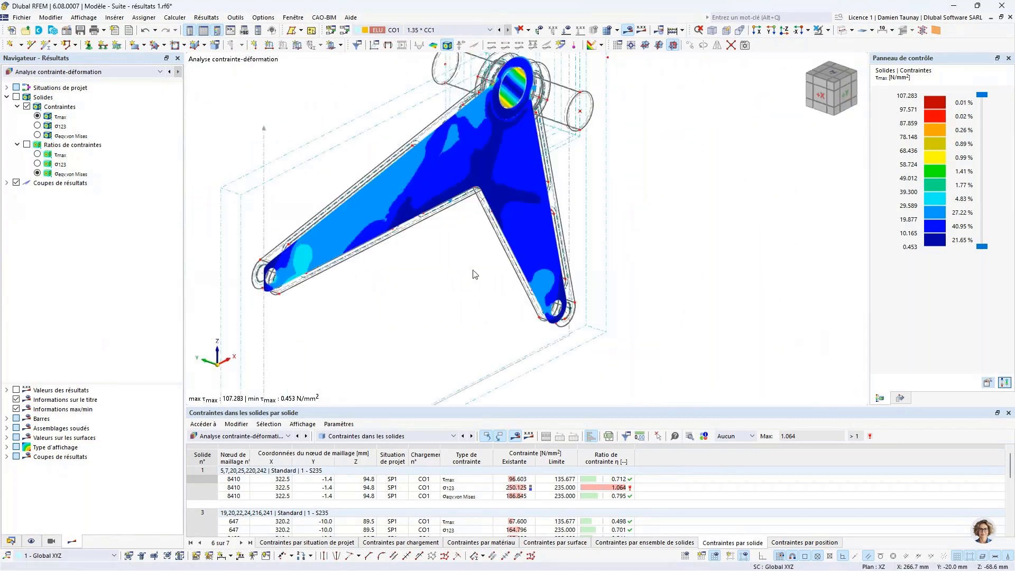
pyautogui.scroll(-2, 492, 271)
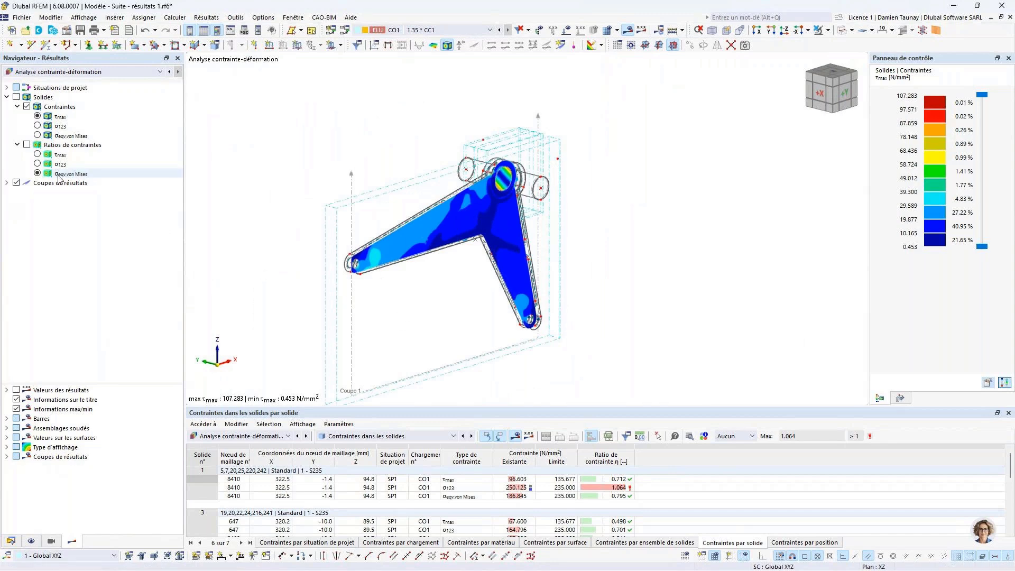
# Step: Display the σ123 stress ratios on the result section only, with the results on the solids turned off
pyautogui.click(27, 144)
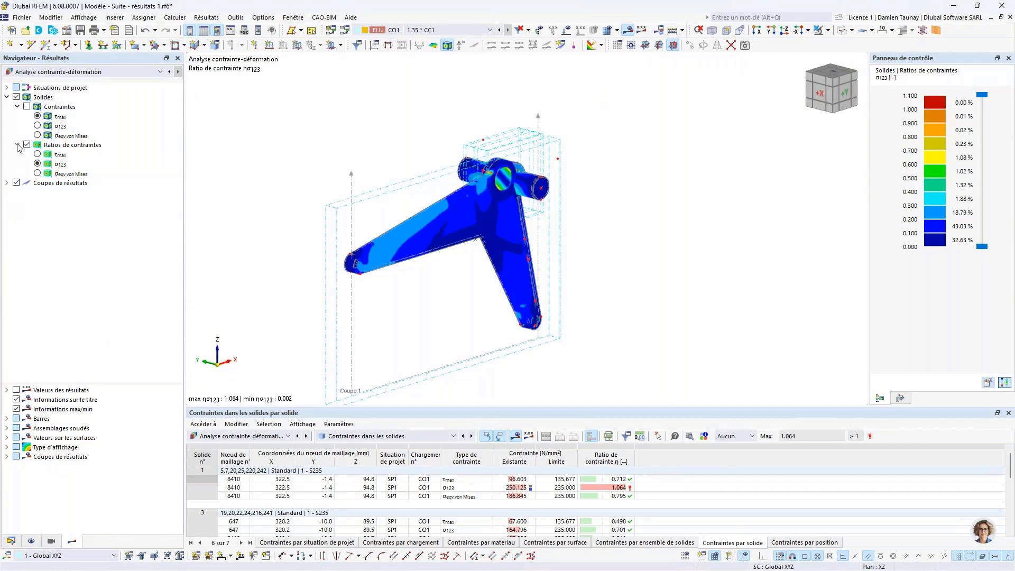
pyautogui.click(17, 97)
pyautogui.press('F6')
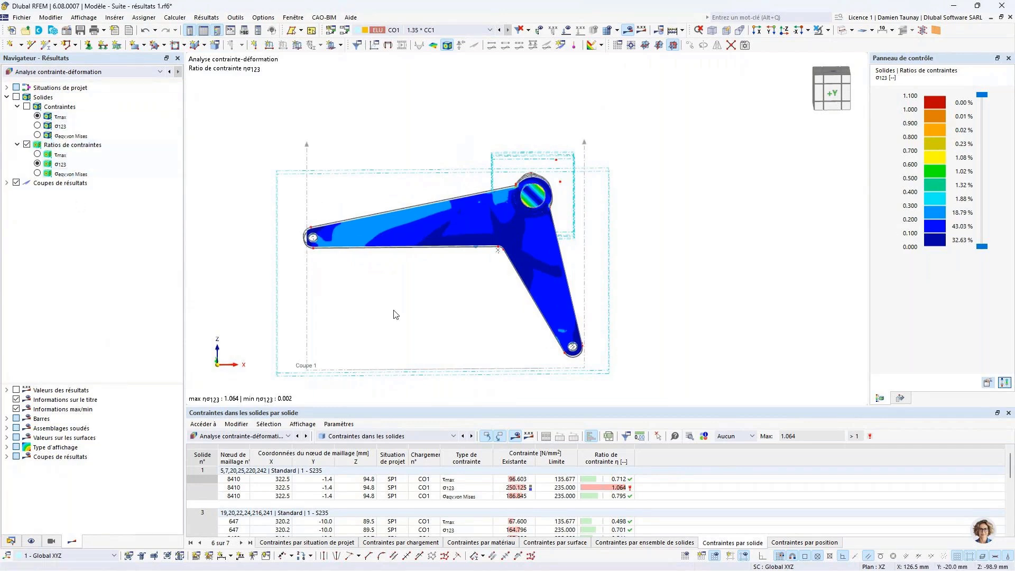
pyautogui.keyDown('ctrl'); pyautogui.moveTo(392, 313); pyautogui.dragTo(414, 328, button='middle'); pyautogui.keyUp('ctrl')
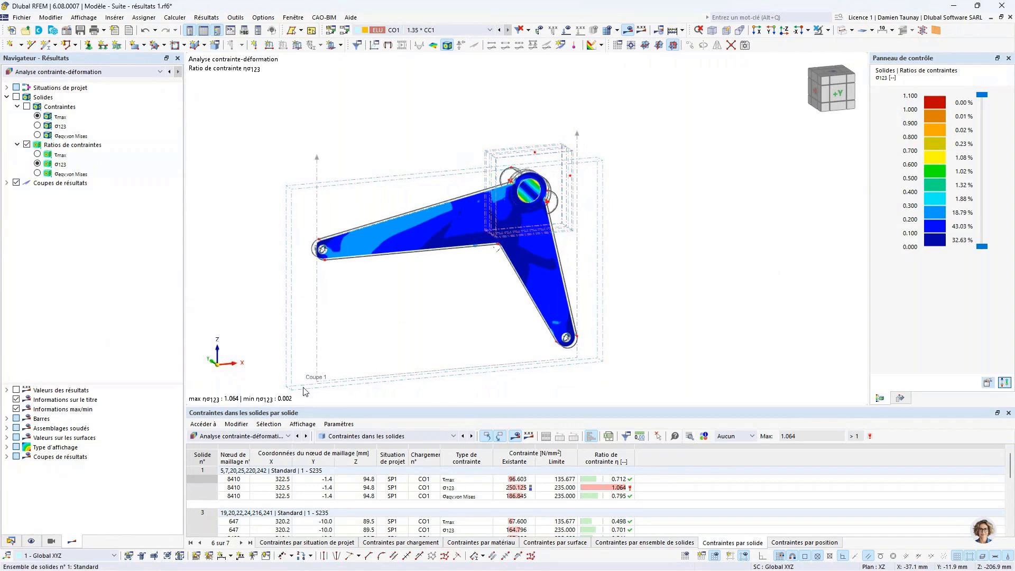
# Step: Switch the displayed results from the stress-strain analysis to the static analysis
pyautogui.click(42, 72)
pyautogui.click(41, 90)
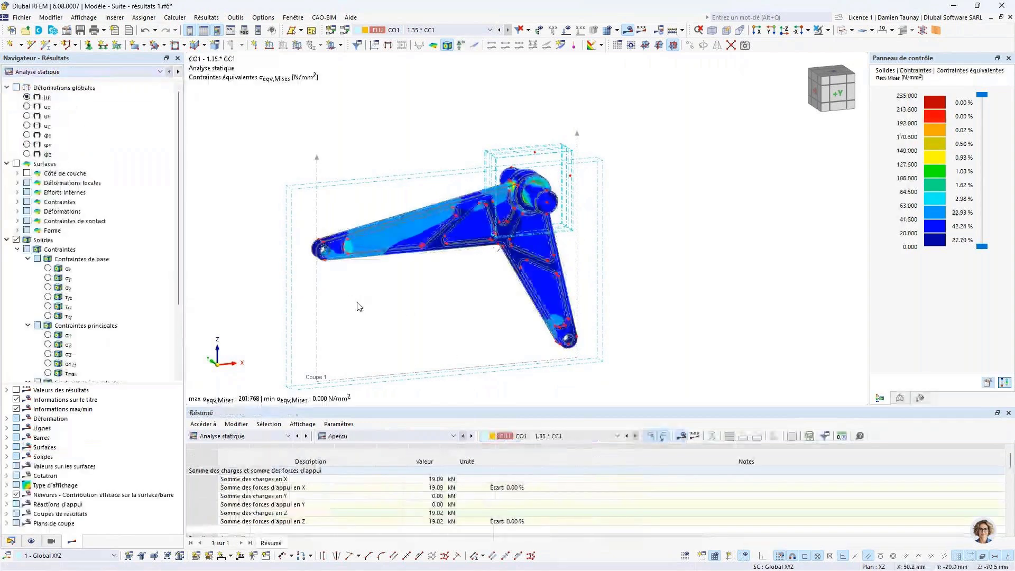
# Step: Display clipping plane 3 to cut through the bracket and show the σeqv,Mises stresses inside it
pyautogui.keyDown('ctrl'); pyautogui.moveTo(356, 301); pyautogui.dragTo(403, 310, button='middle'); pyautogui.keyUp('ctrl')
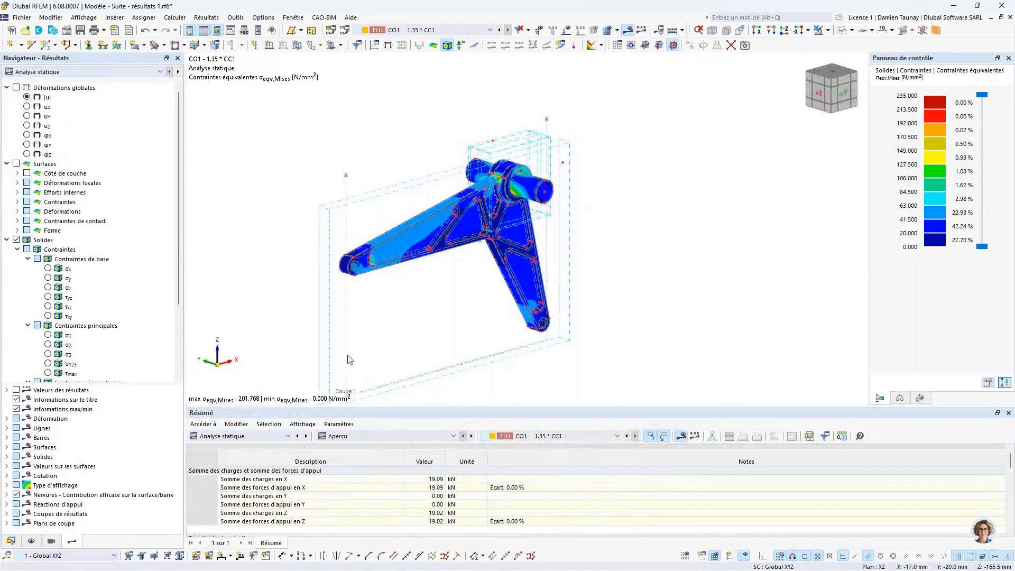
pyautogui.click(31, 541)
pyautogui.click(11, 541)
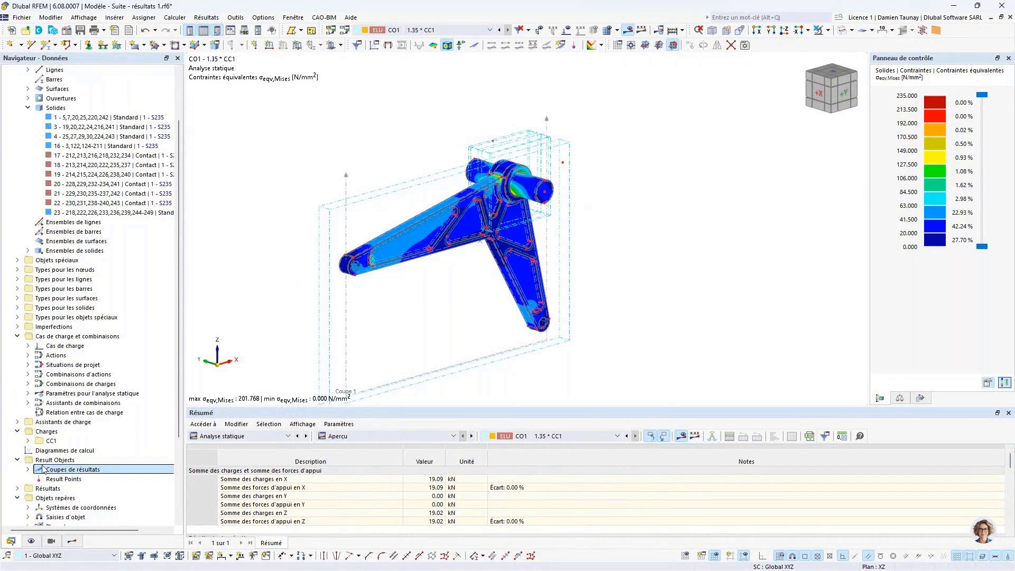
pyautogui.click(18, 498)
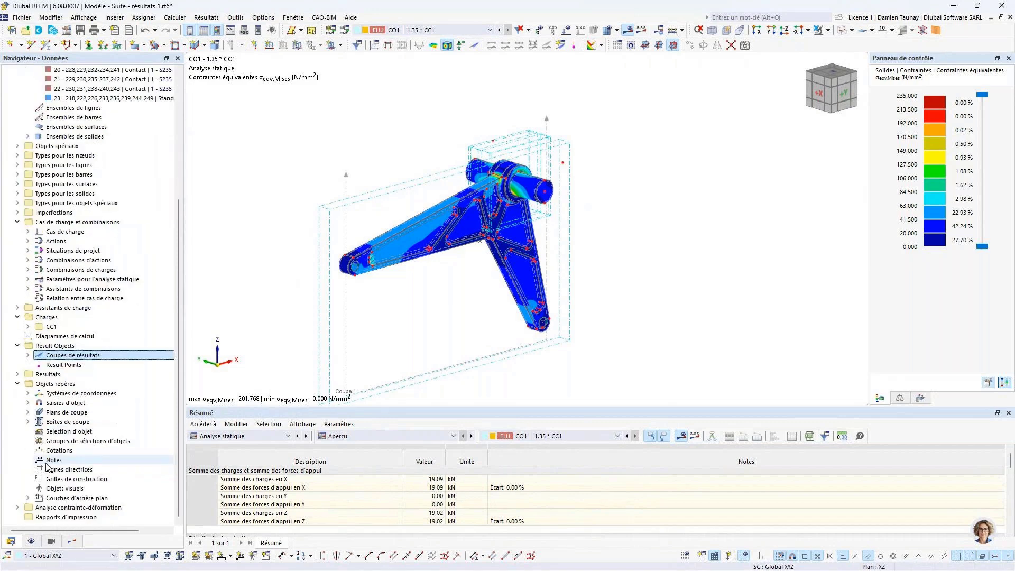
pyautogui.click(62, 415)
pyautogui.click(28, 412)
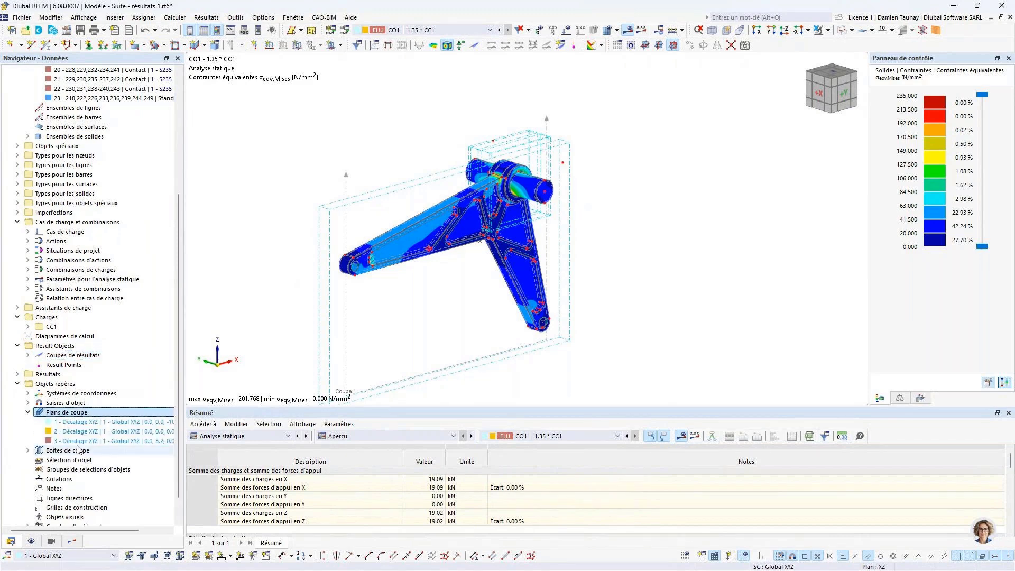
pyautogui.click(77, 449)
pyautogui.rightClick(75, 441)
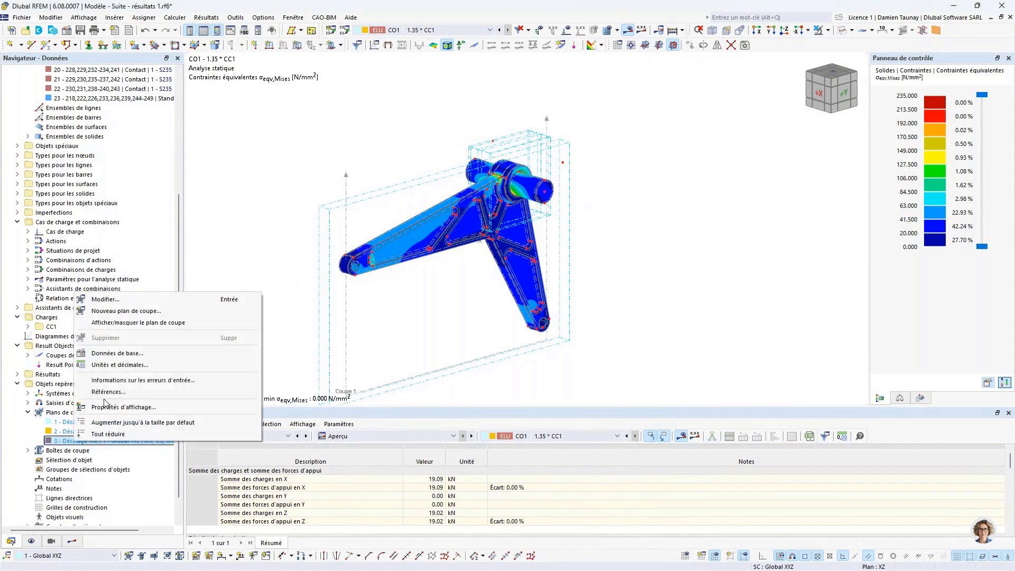
pyautogui.click(102, 300)
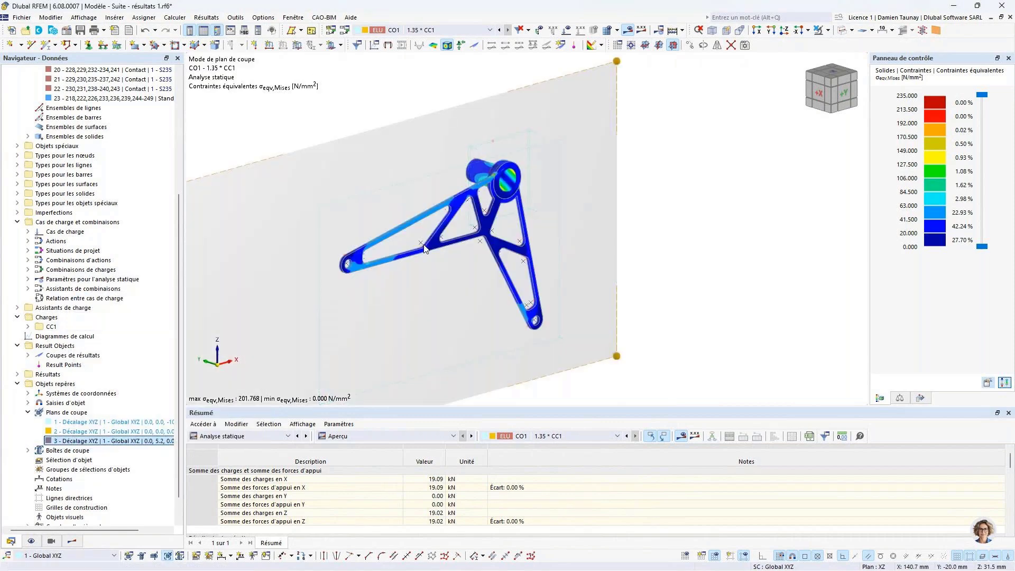
# Step: Slide clipping plane 3 through the bracket's thickness to a Y offset of about -106.8
pyautogui.moveTo(444, 272); pyautogui.dragTo(638, 127)
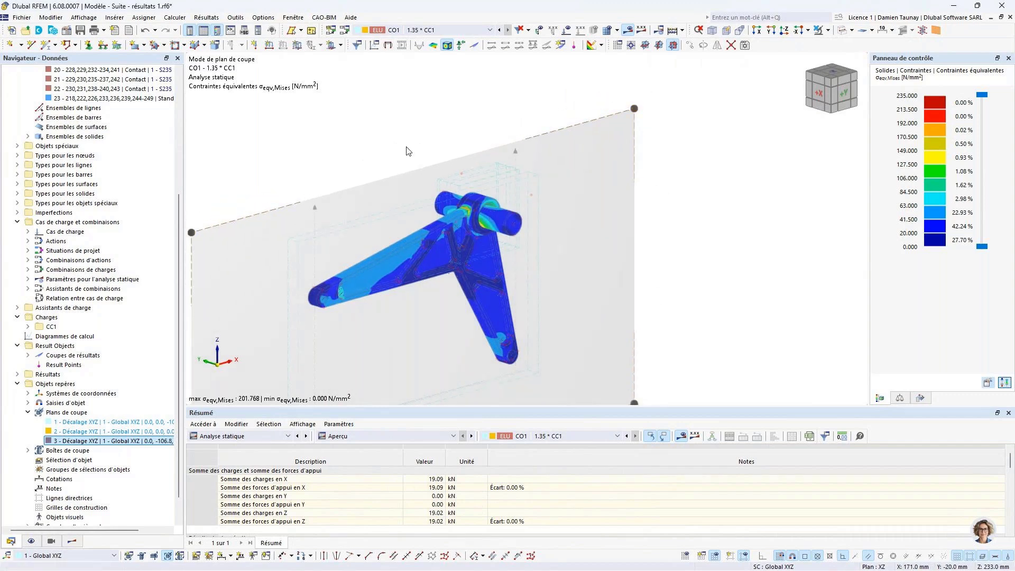
pyautogui.moveTo(407, 149); pyautogui.dragTo(474, 114, button='middle')
pyautogui.scroll(-3, 474, 114)
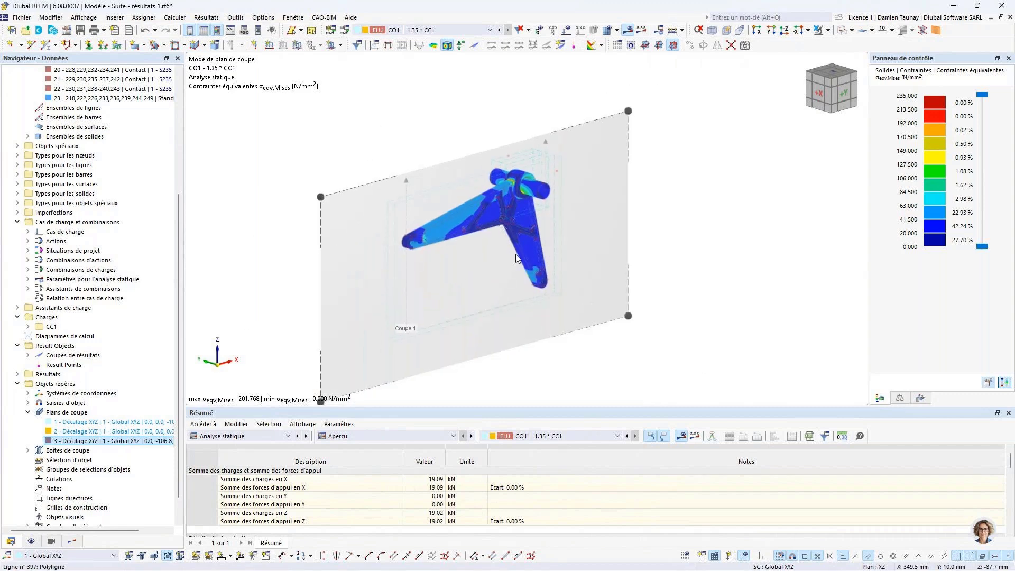
# Step: Hide clipping plane 3 again
pyautogui.click(69, 440)
pyautogui.rightClick(69, 441)
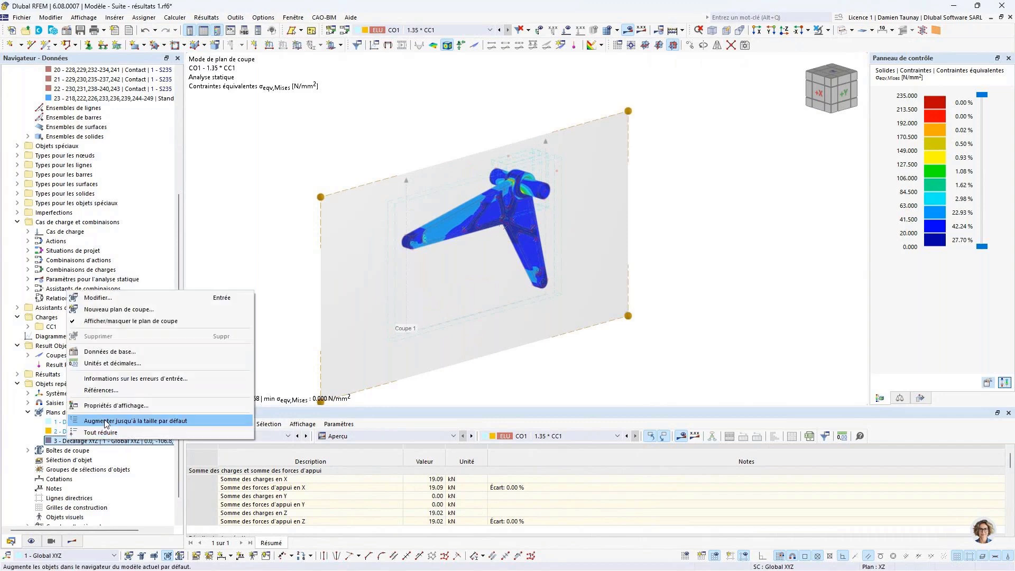
pyautogui.click(106, 321)
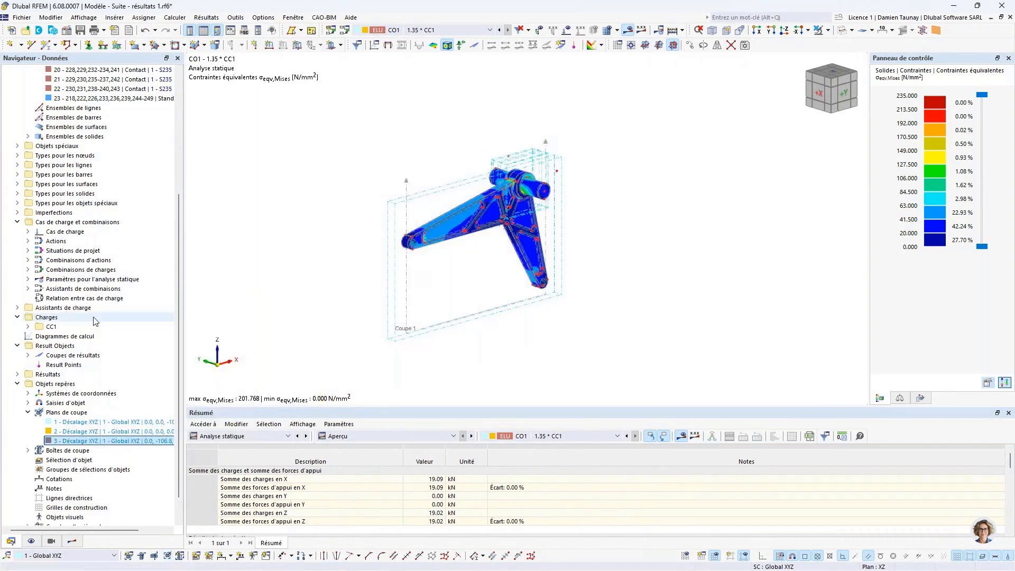
pyautogui.scroll(2, 485, 137)
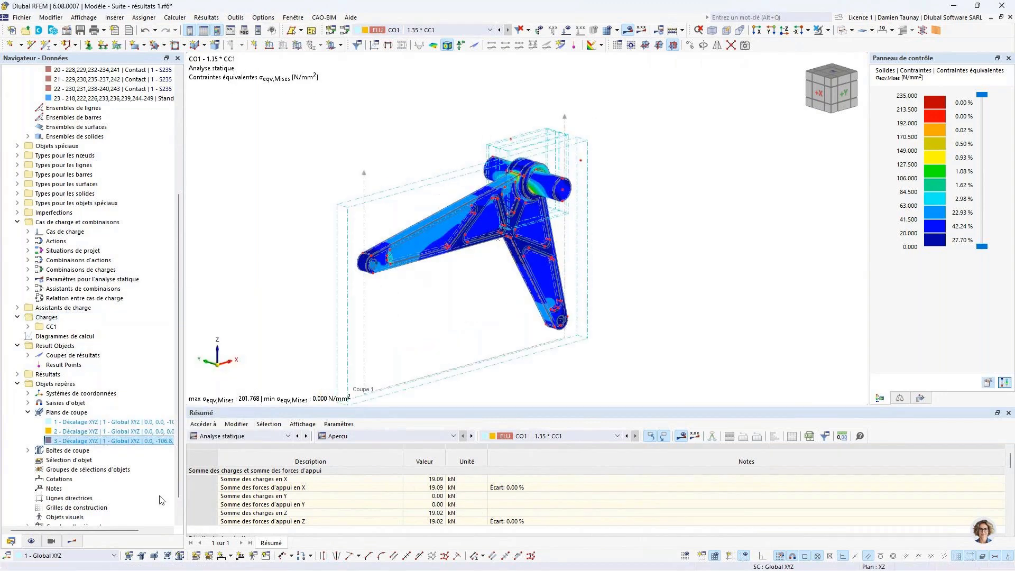
# Step: Turn off the display of the solid sets in the model view
pyautogui.click(32, 541)
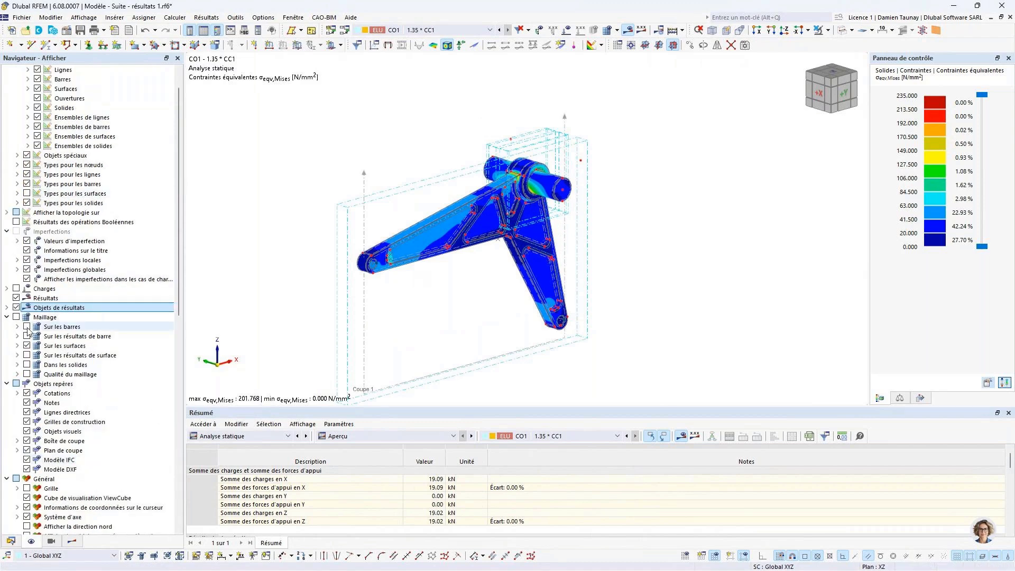
pyautogui.scroll(1, 17, 307)
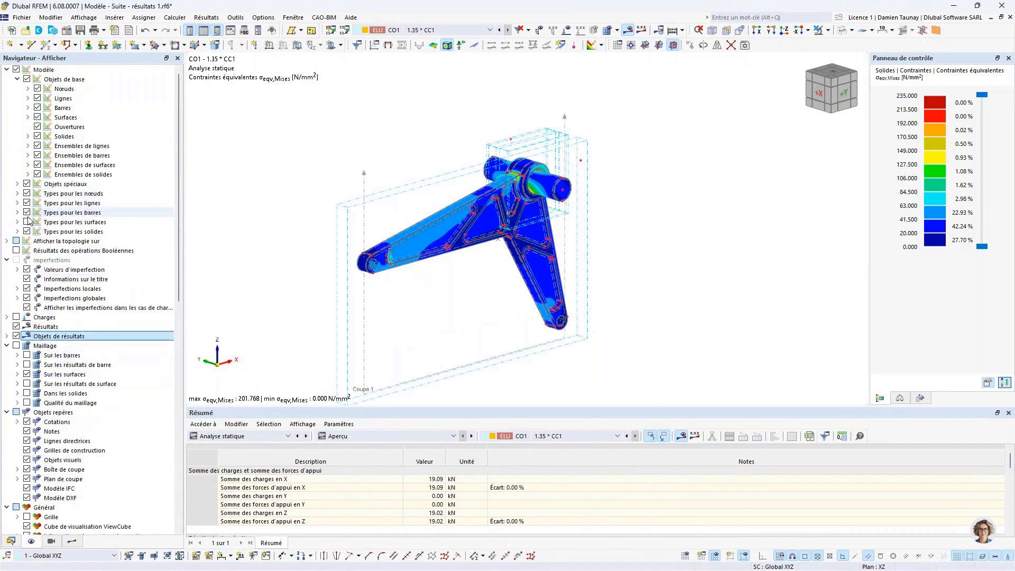
pyautogui.click(26, 221)
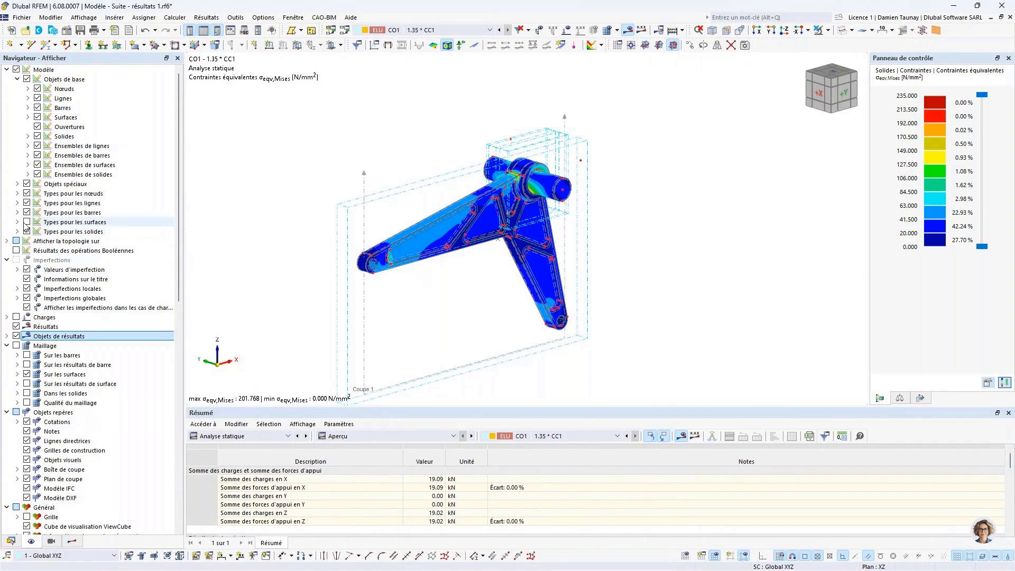
pyautogui.click(37, 174)
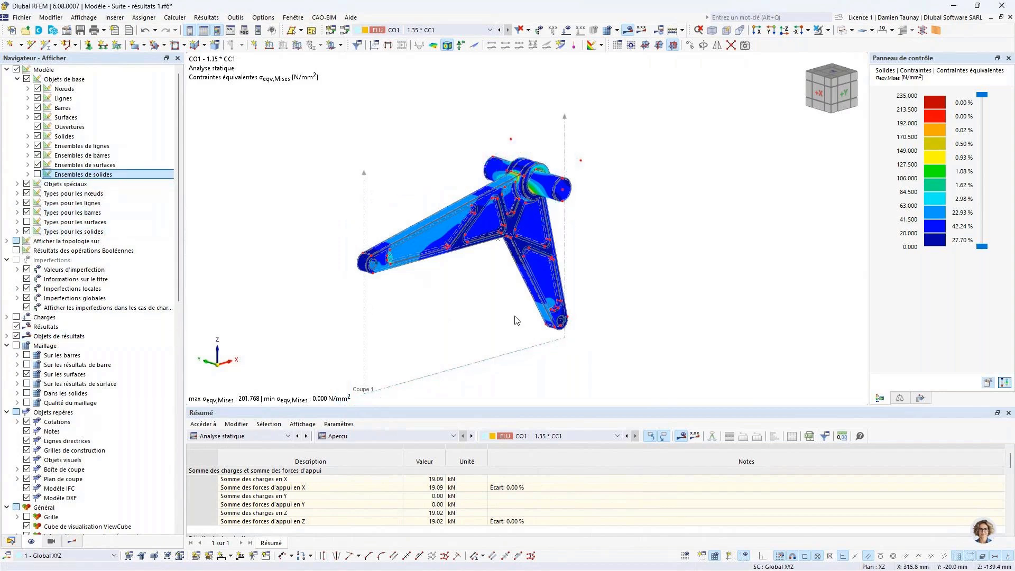
# Step: Turn off the display of the result objects so that the result section outline is hidden
pyautogui.scroll(-4, 29, 478)
pyautogui.scroll(-6, 30, 478)
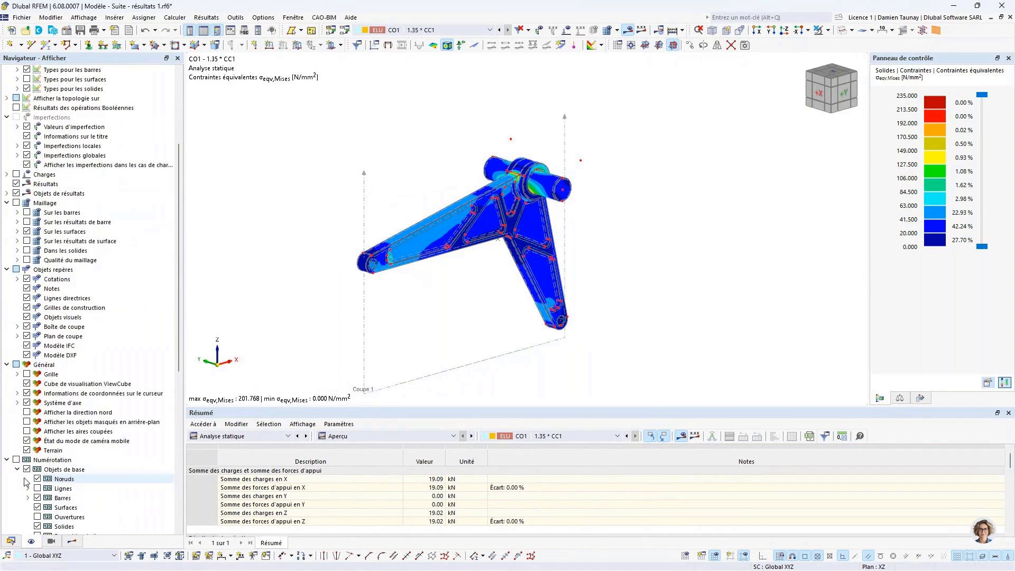
pyautogui.scroll(5, 30, 361)
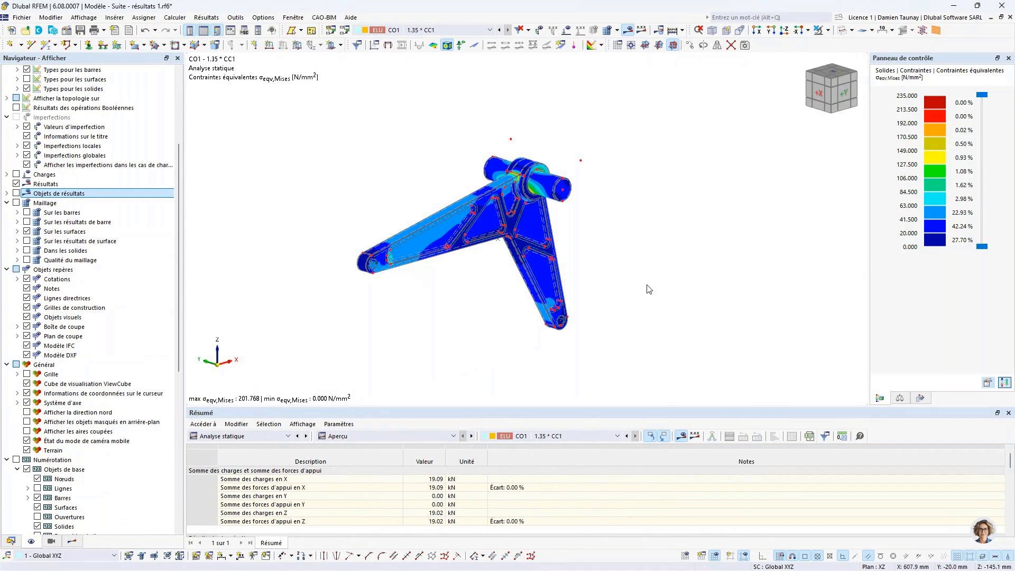
pyautogui.moveTo(506, 231); pyautogui.dragTo(549, 271, button='middle')
pyautogui.scroll(1, 119, 200)
pyautogui.scroll(4, 119, 200)
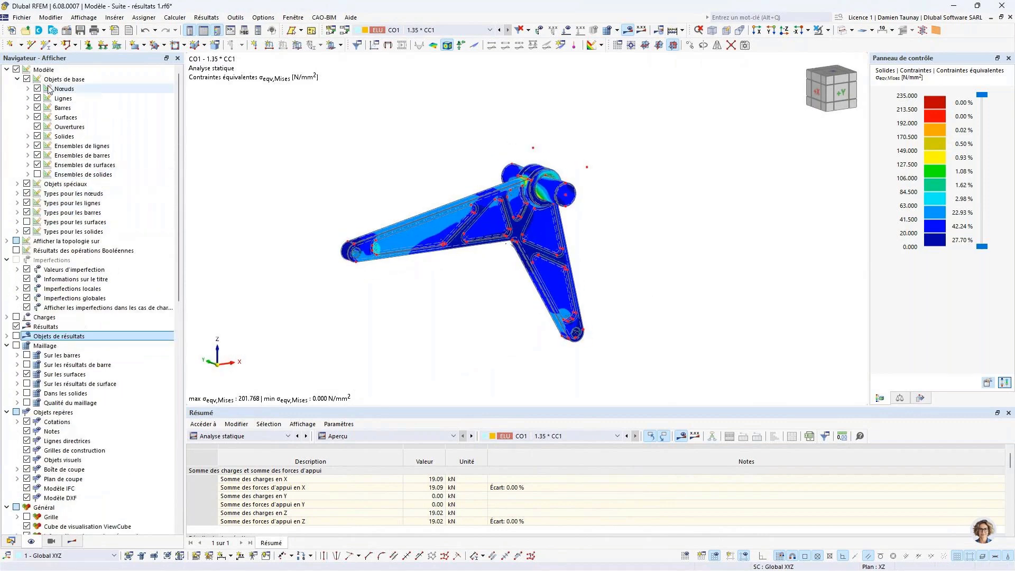
pyautogui.moveTo(386, 315); pyautogui.dragTo(437, 335, button='middle')
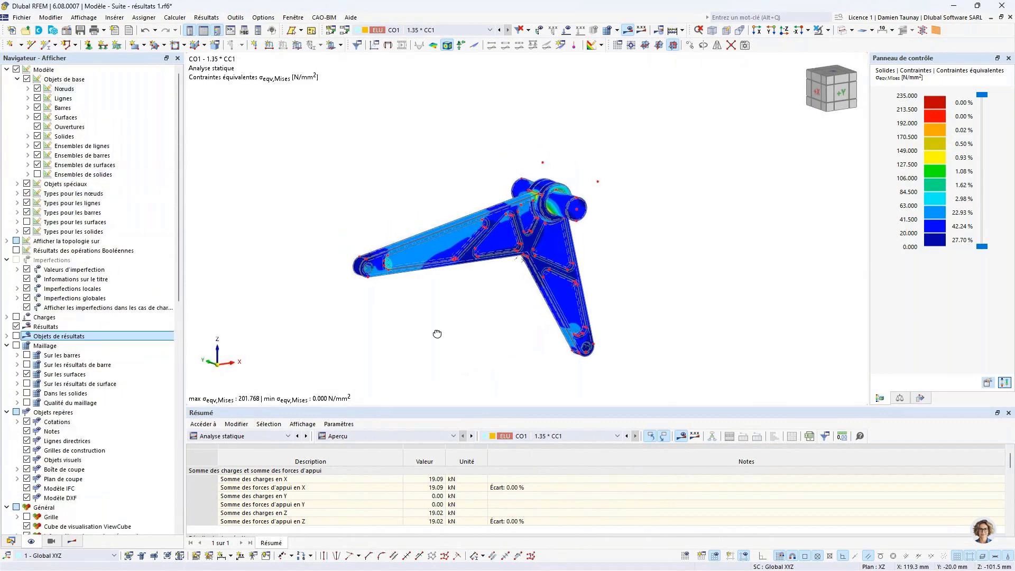
# Step: Create a new printout report for the model
pyautogui.click(11, 541)
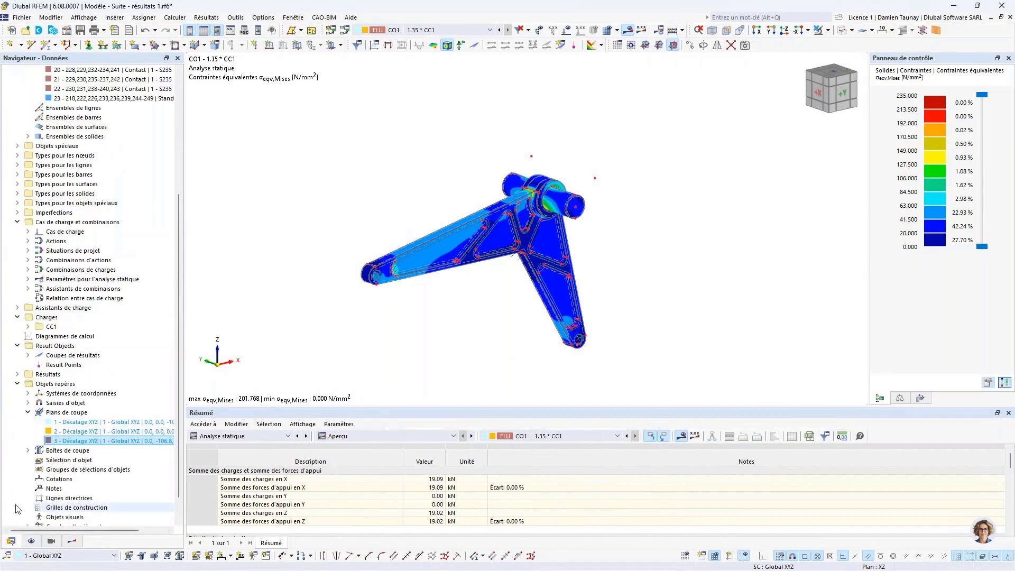
pyautogui.scroll(-1, 79, 476)
pyautogui.rightClick(47, 517)
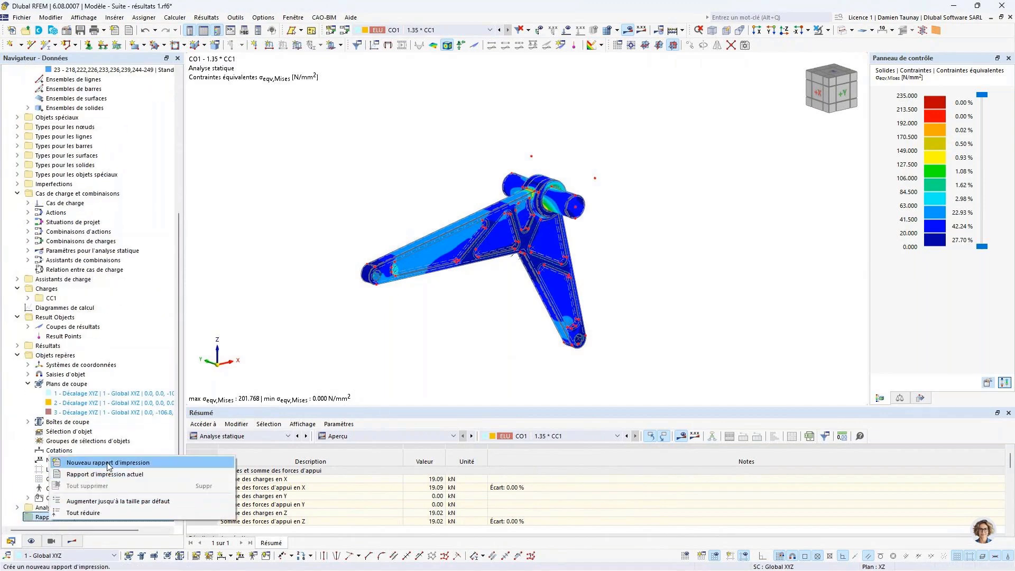
pyautogui.click(110, 465)
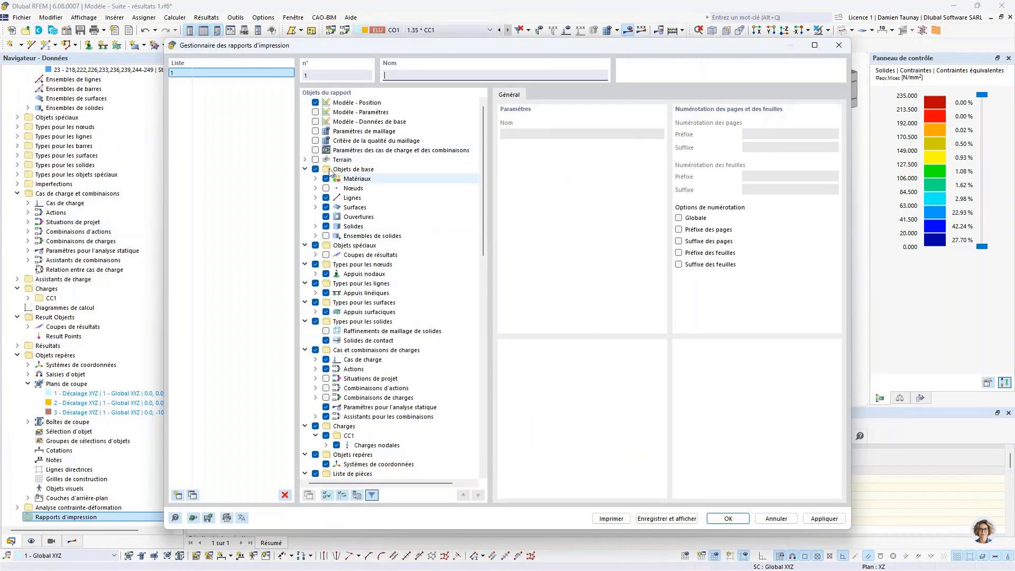
# Step: Exclude the lines, surfaces and openings from the report's basic objects
pyautogui.click(327, 198)
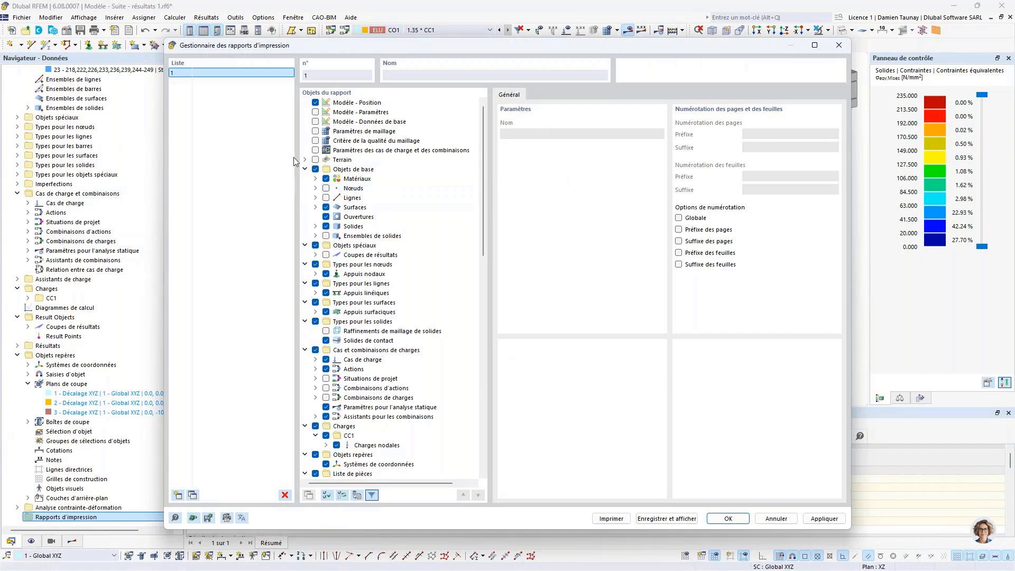
pyautogui.click(327, 208)
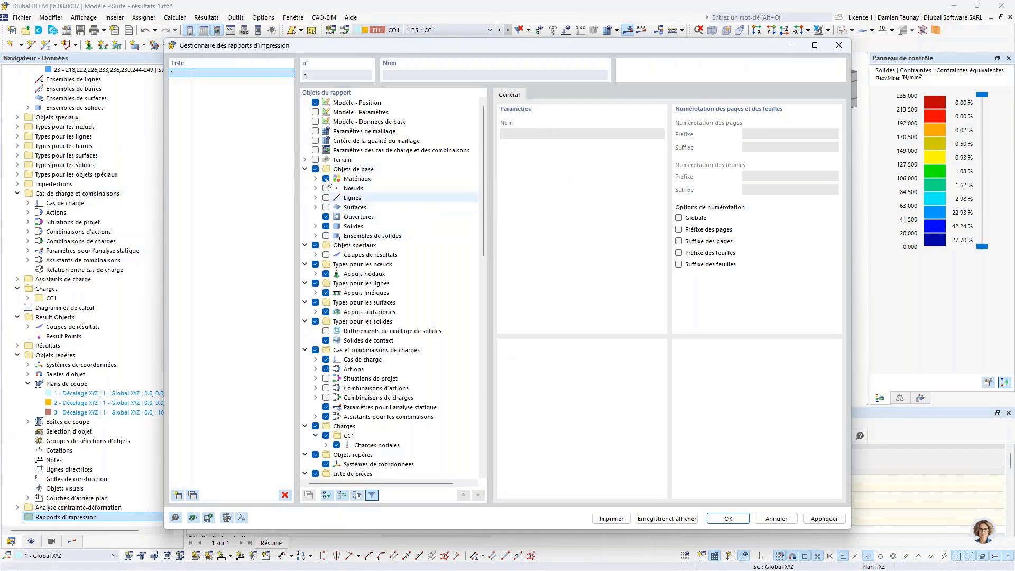
pyautogui.click(326, 217)
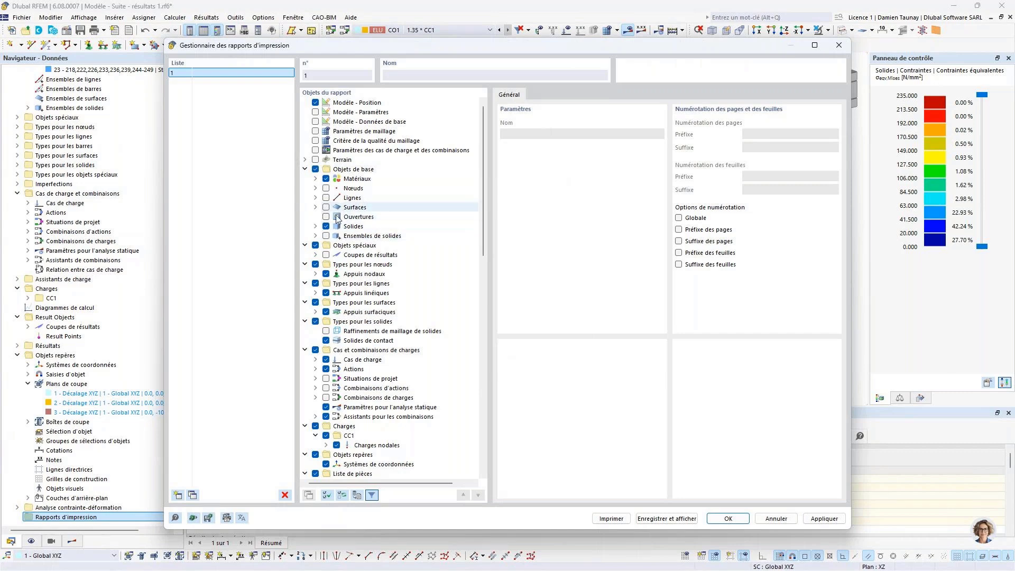
# Step: Exclude the errors and warnings from the report's stress analysis results and accept the report contents
pyautogui.scroll(-7, 339, 306)
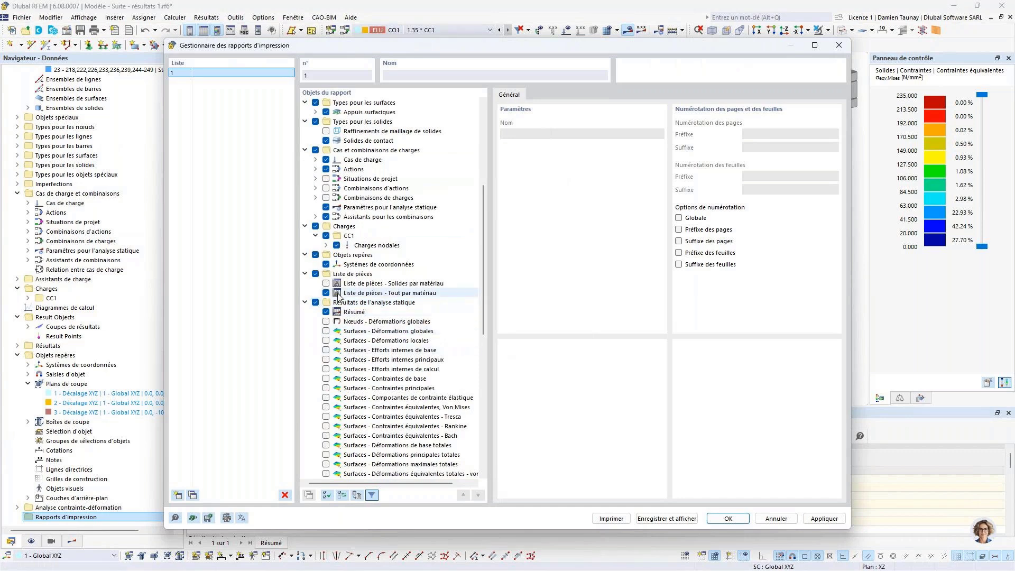
pyautogui.scroll(-2, 341, 302)
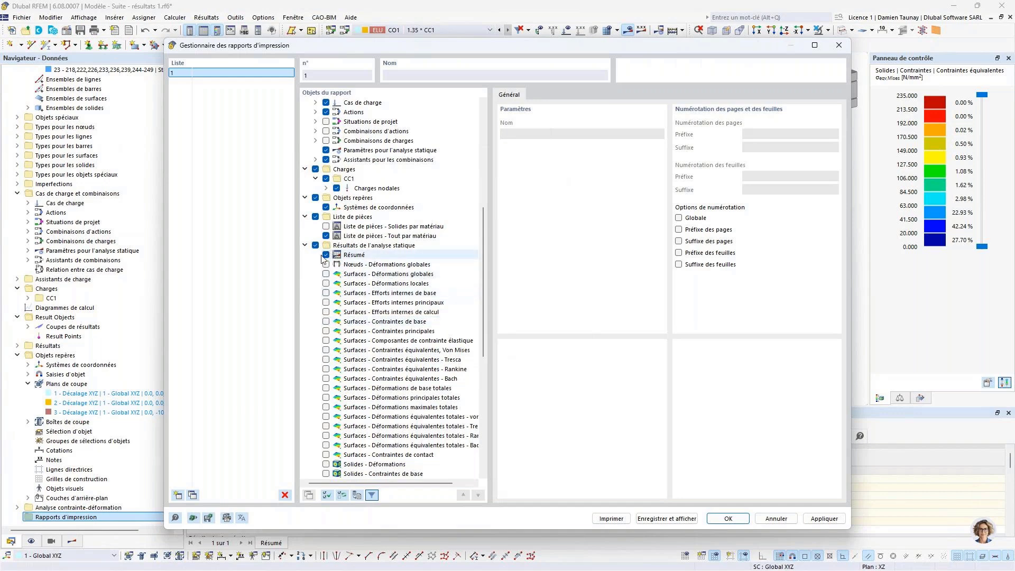
pyautogui.scroll(-6, 324, 259)
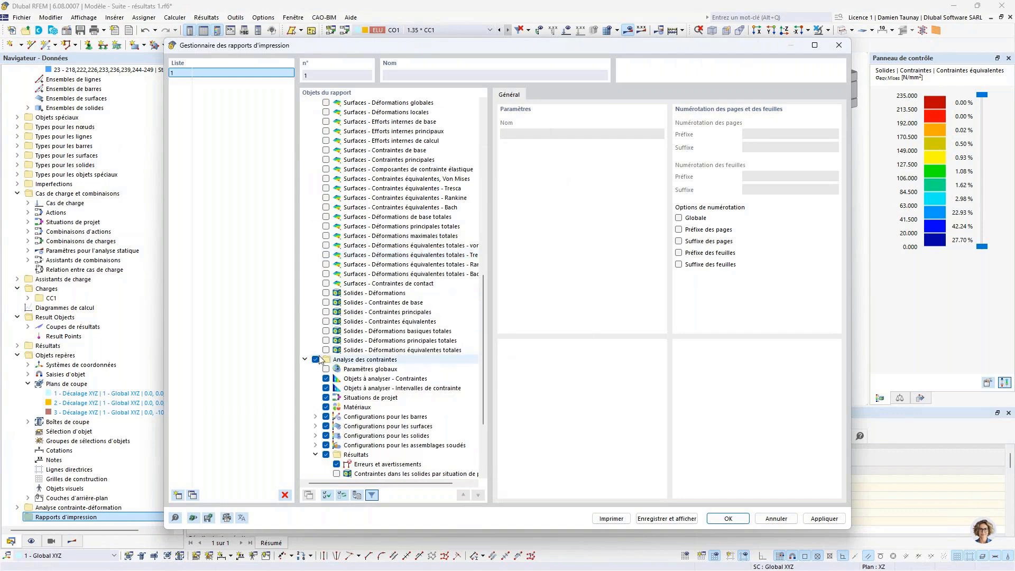
pyautogui.scroll(4, 320, 360)
pyautogui.click(305, 161)
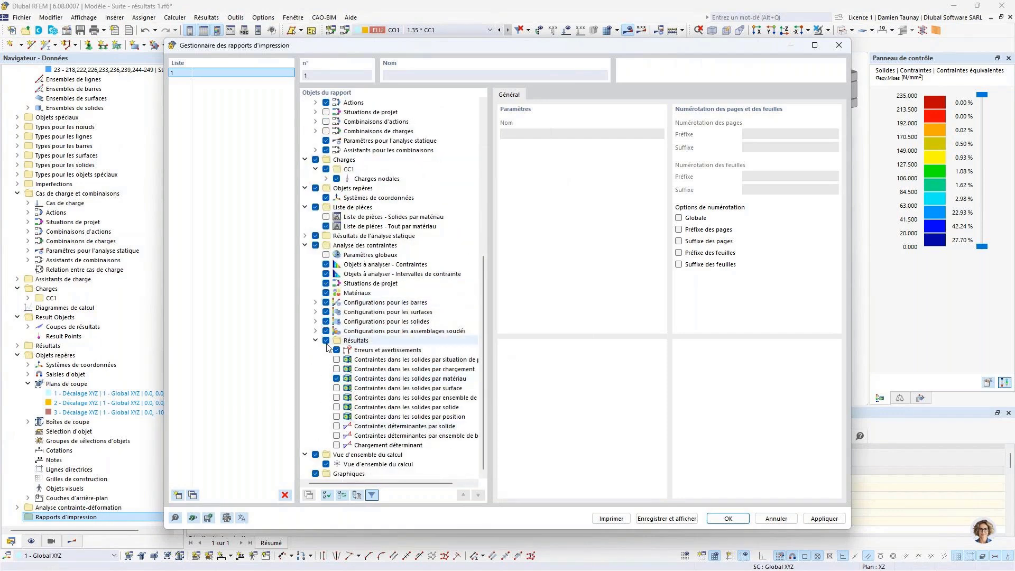
pyautogui.click(305, 236)
pyautogui.scroll(-8, 373, 418)
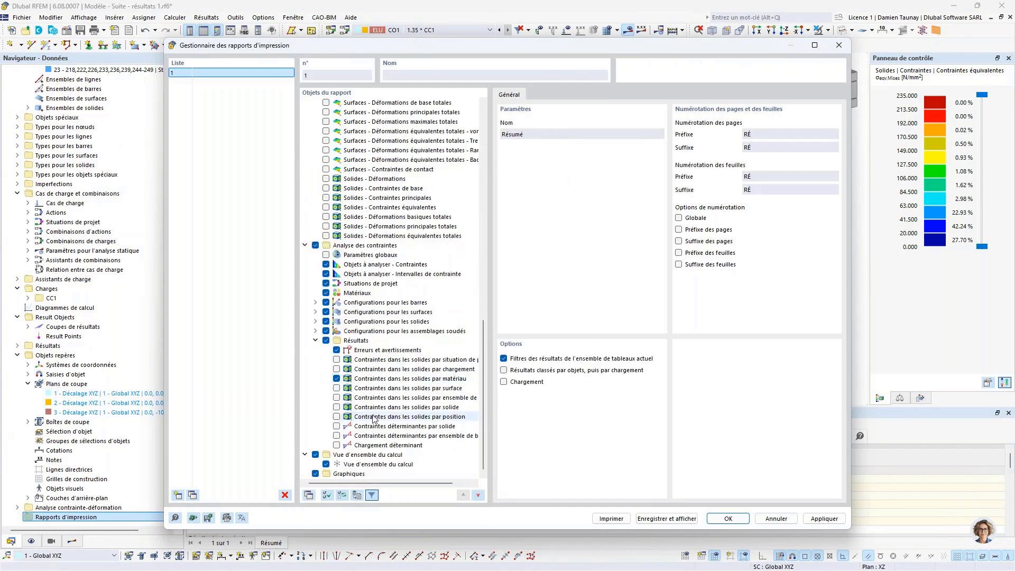
pyautogui.click(337, 349)
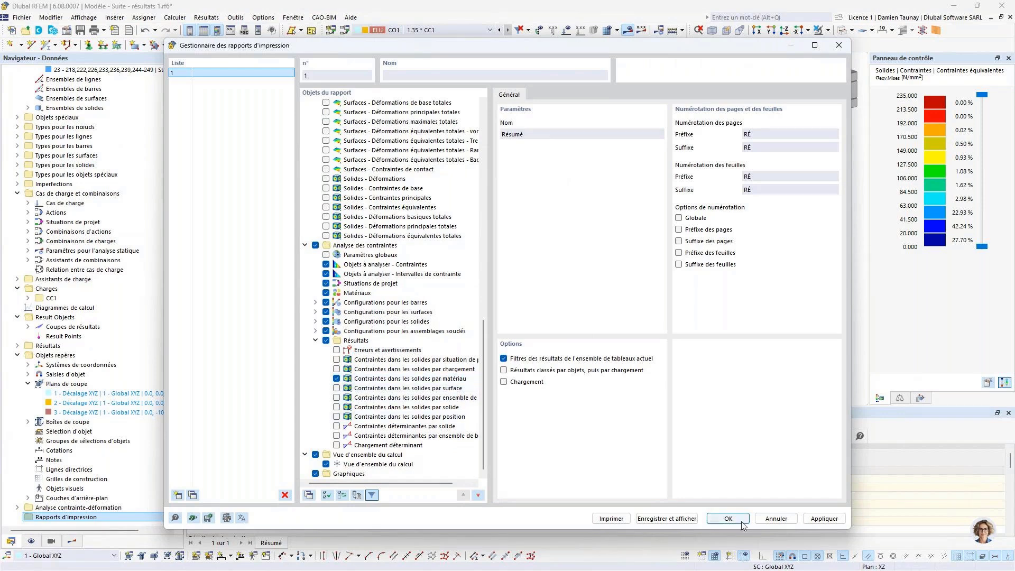
pyautogui.press('Return')
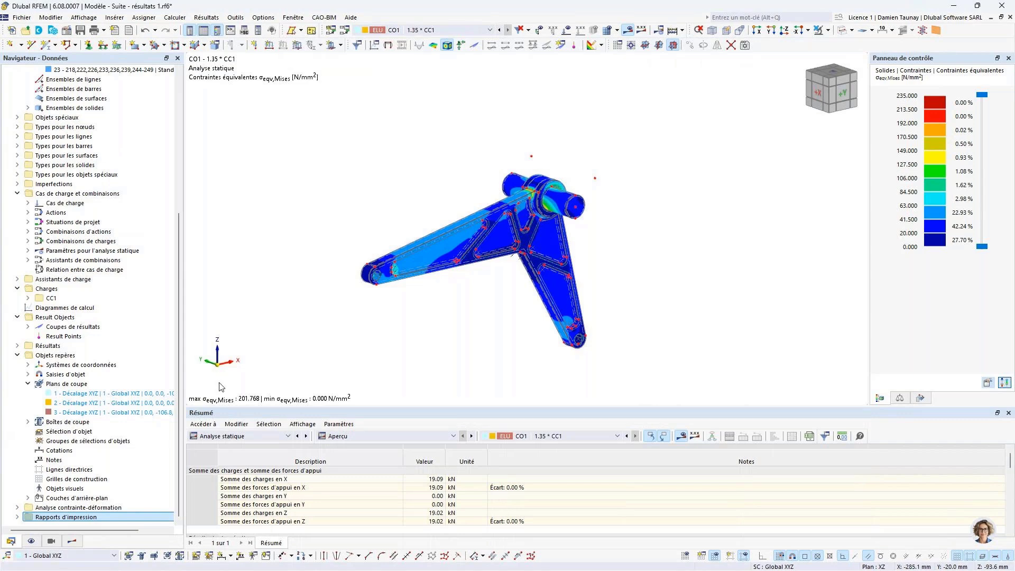
# Step: Open printout report 1 in the report viewer
pyautogui.click(18, 516)
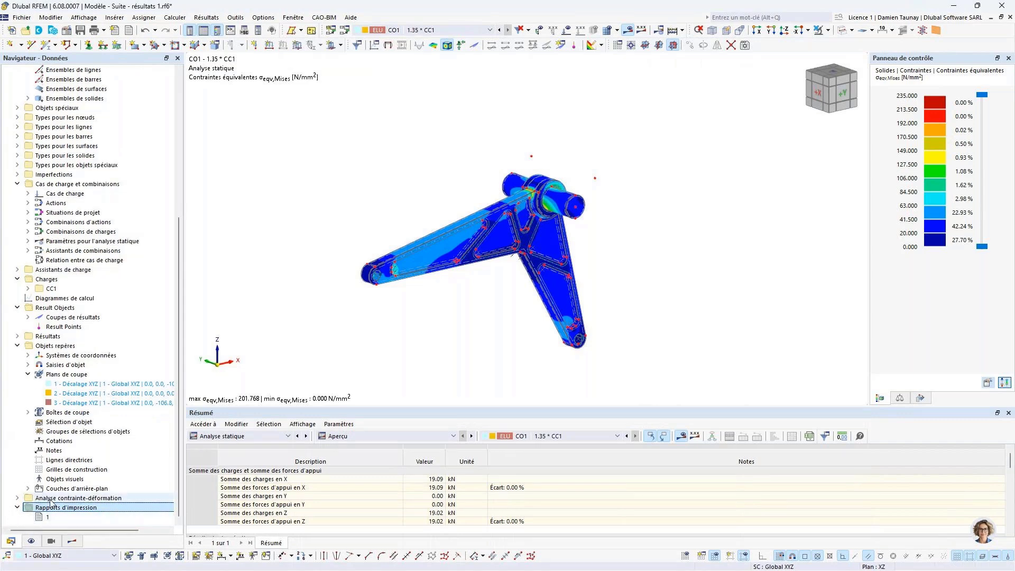
pyautogui.rightClick(49, 517)
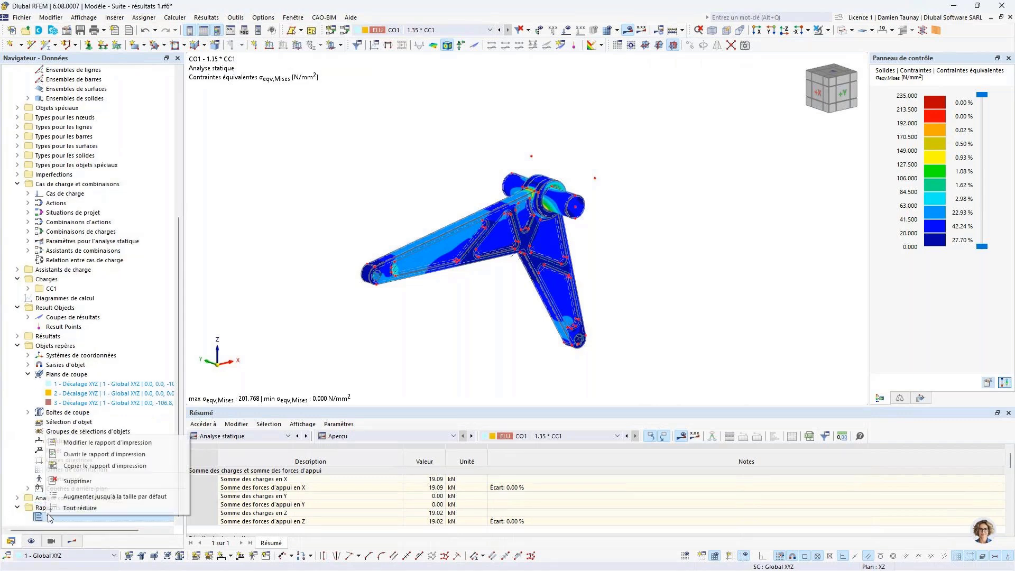
pyautogui.click(95, 454)
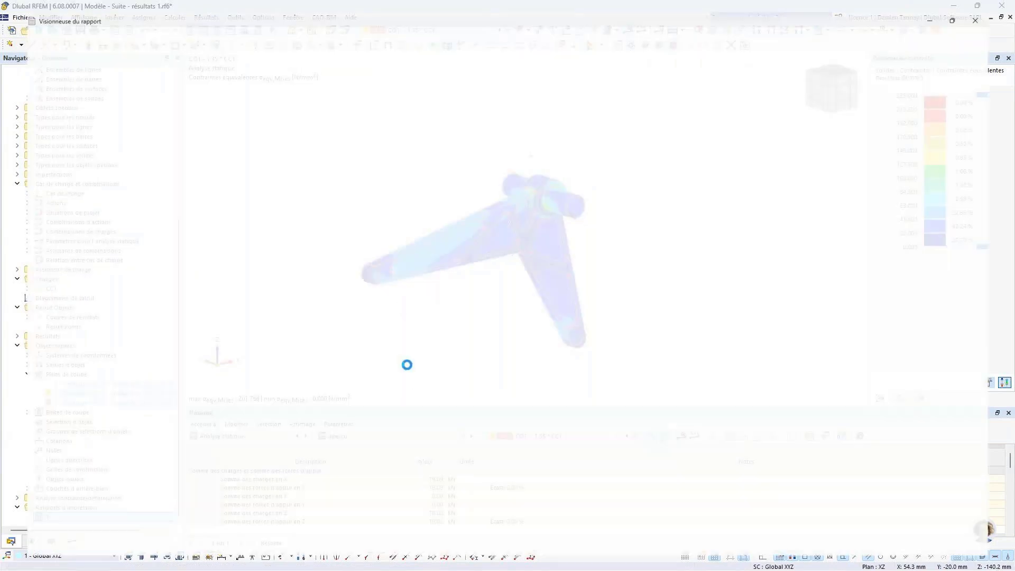
# Step: Maximize the report viewer and review the cover page with its chapter list and model image
pyautogui.doubleClick(322, 9)
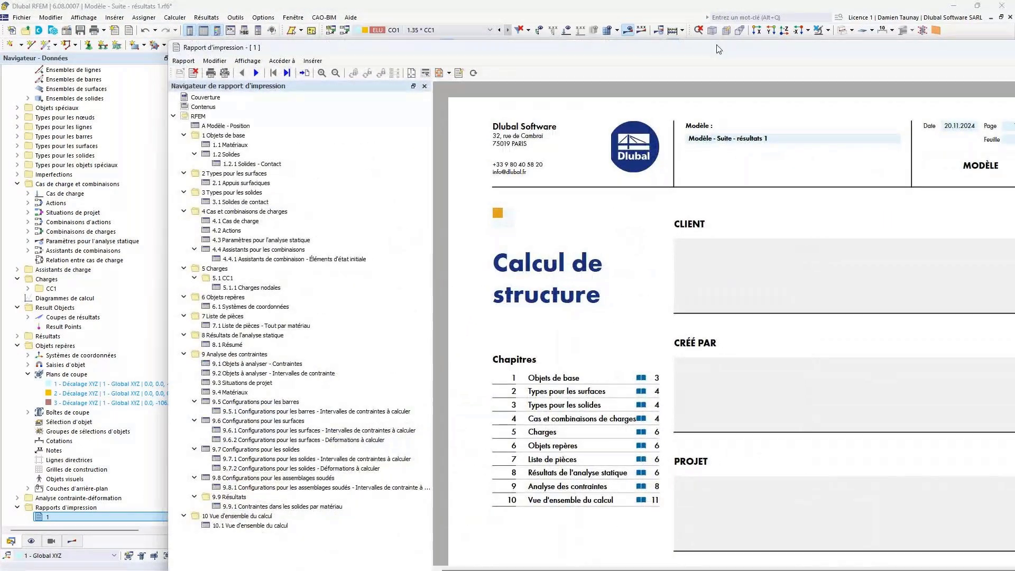
pyautogui.doubleClick(718, 50)
pyautogui.scroll(-3, 519, 256)
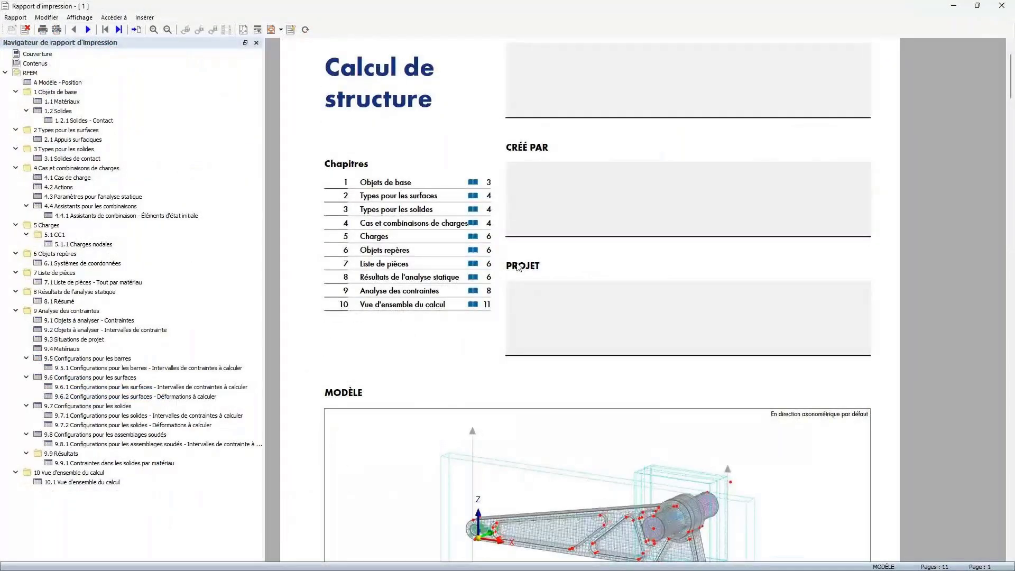
pyautogui.keyDown('ctrl'); pyautogui.scroll(-3, 519, 267); pyautogui.keyUp('ctrl')
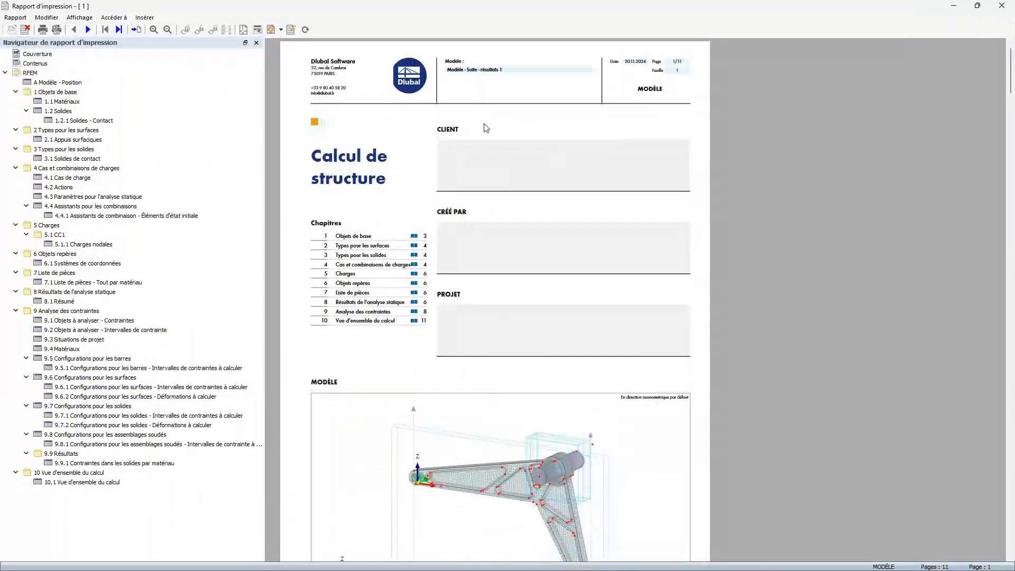
pyautogui.scroll(1, 415, 229)
pyautogui.scroll(-1, 435, 257)
pyautogui.scroll(-3, 498, 271)
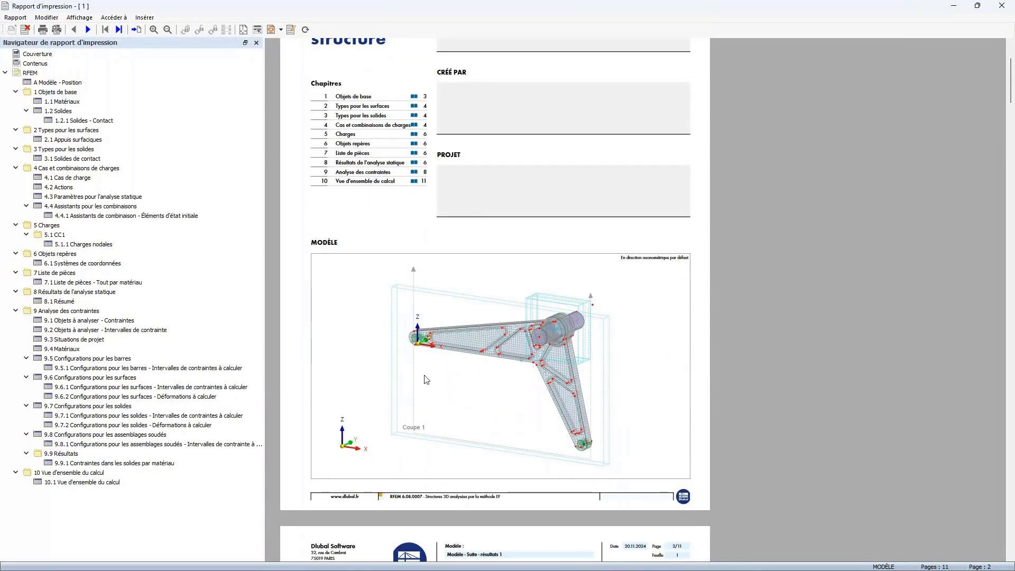
pyautogui.scroll(-2, 426, 380)
pyautogui.scroll(-8, 509, 330)
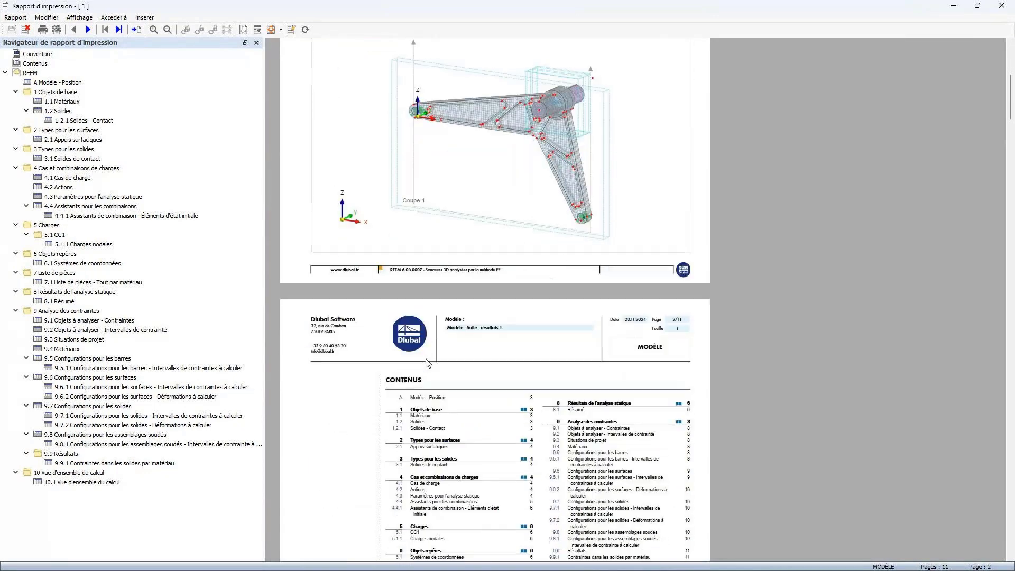
# Step: Examine the report's contents page and the chapters from basic objects to static analysis settings and combination wizards
pyautogui.keyDown('ctrl'); pyautogui.scroll(1, 446, 408); pyautogui.keyUp('ctrl')
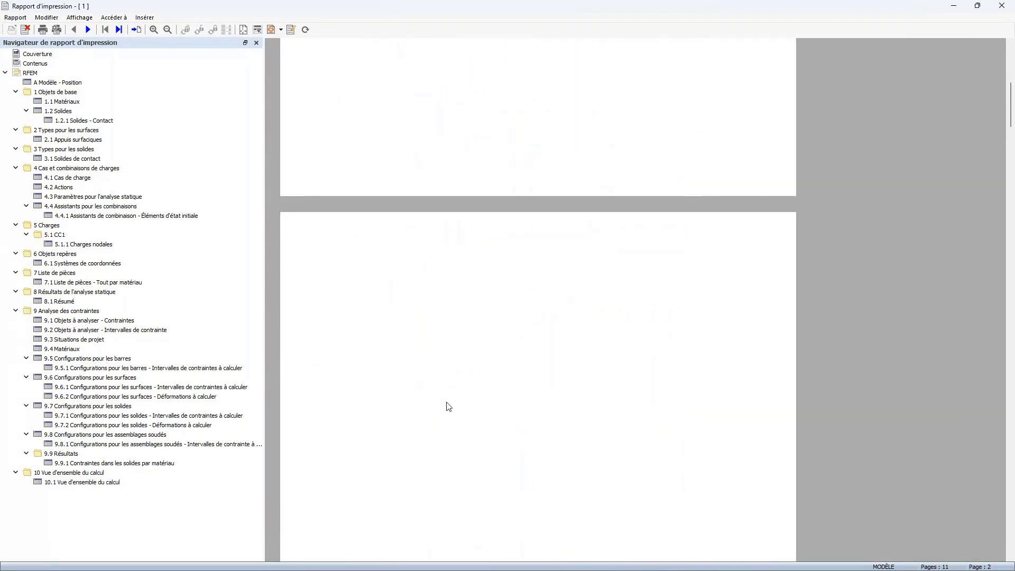
pyautogui.scroll(-7, 498, 276)
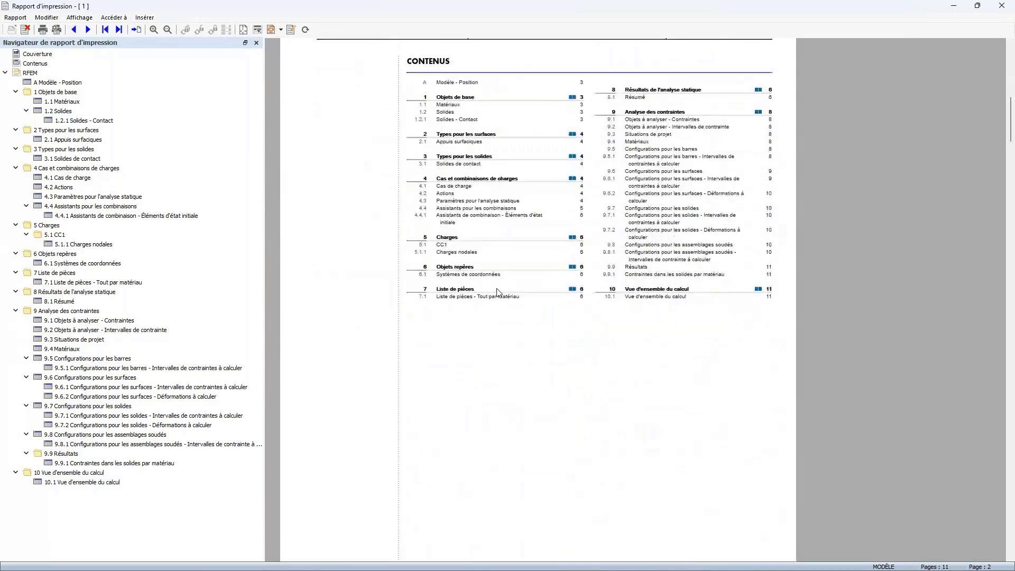
pyautogui.scroll(-15, 564, 252)
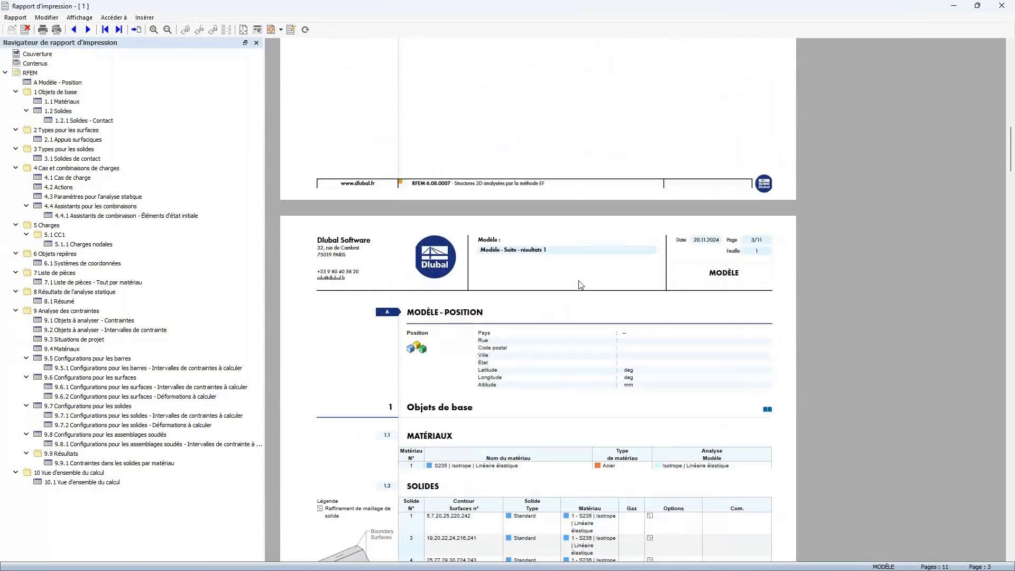
pyautogui.scroll(-8, 580, 274)
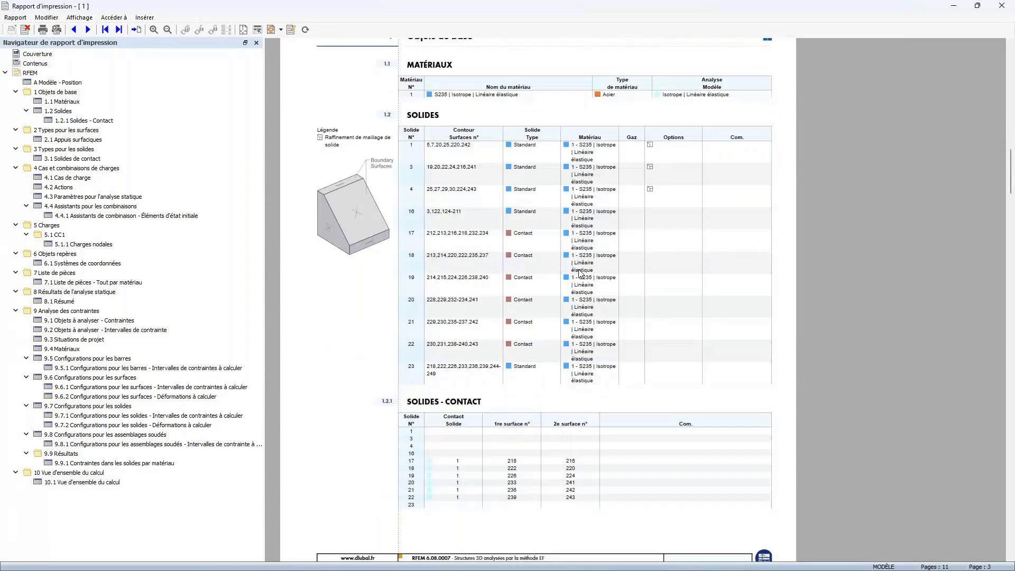
pyautogui.scroll(-6, 581, 273)
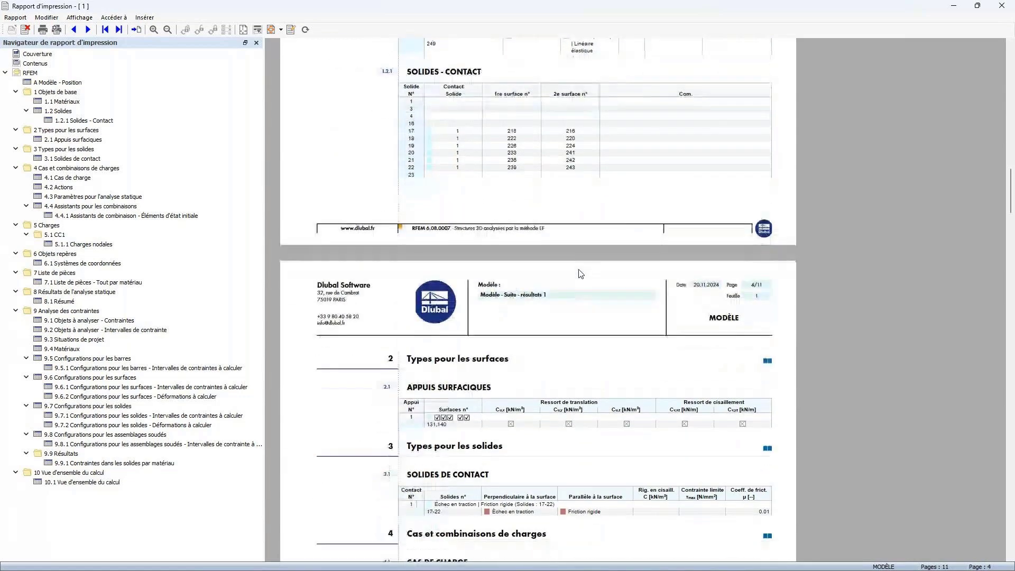
pyautogui.scroll(-14, 580, 273)
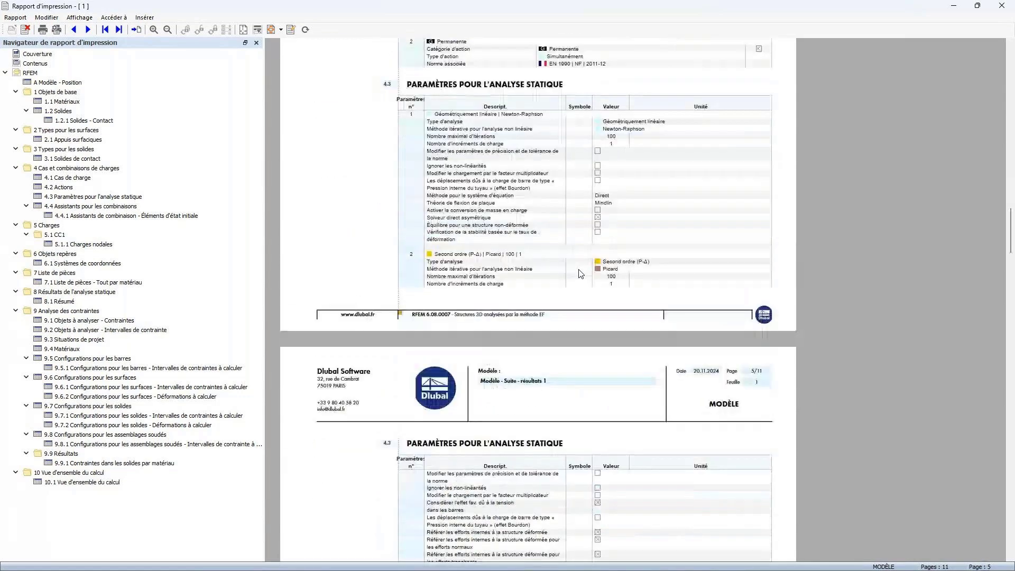
pyautogui.scroll(-7, 580, 273)
pyautogui.scroll(-3, 436, 336)
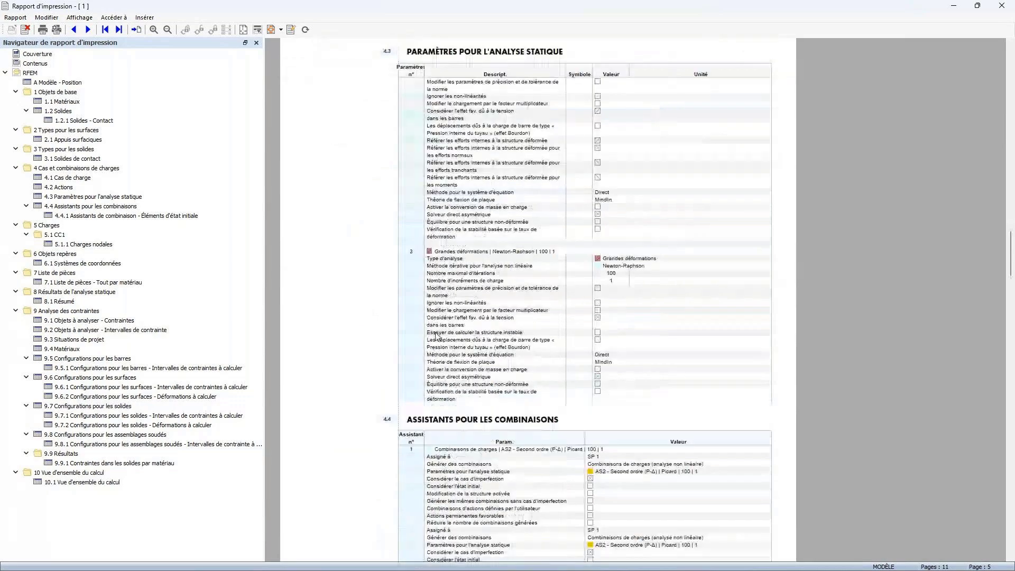
pyautogui.scroll(-11, 435, 336)
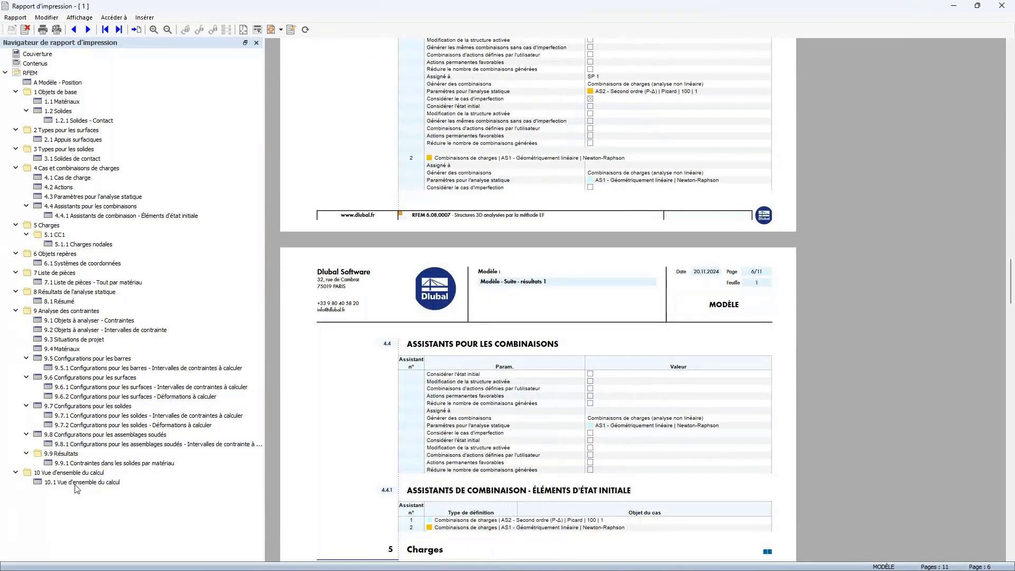
# Step: Review chapter 9 on stress analysis, including the solid stresses by material, and the design overview in chapter 10
pyautogui.click(60, 311)
pyautogui.scroll(-5, 591, 312)
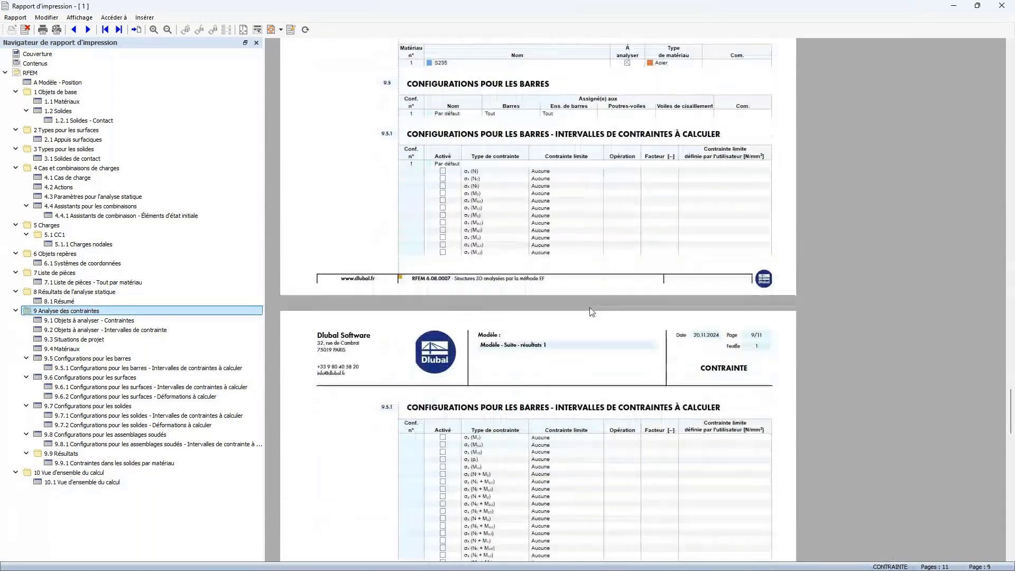
pyautogui.scroll(-20, 591, 312)
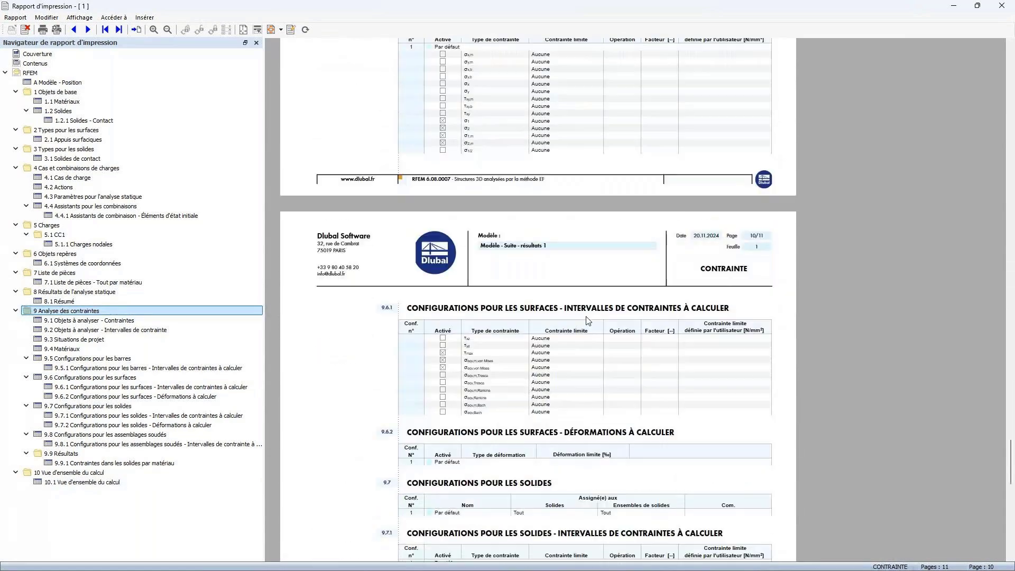
pyautogui.scroll(-20, 588, 320)
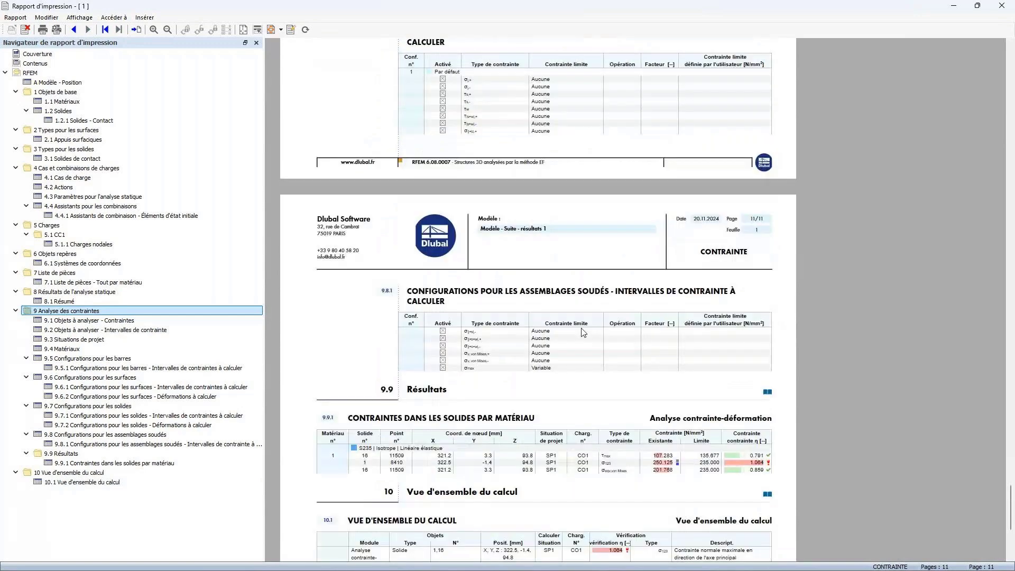
pyautogui.scroll(-5, 583, 332)
pyautogui.scroll(-1, 583, 333)
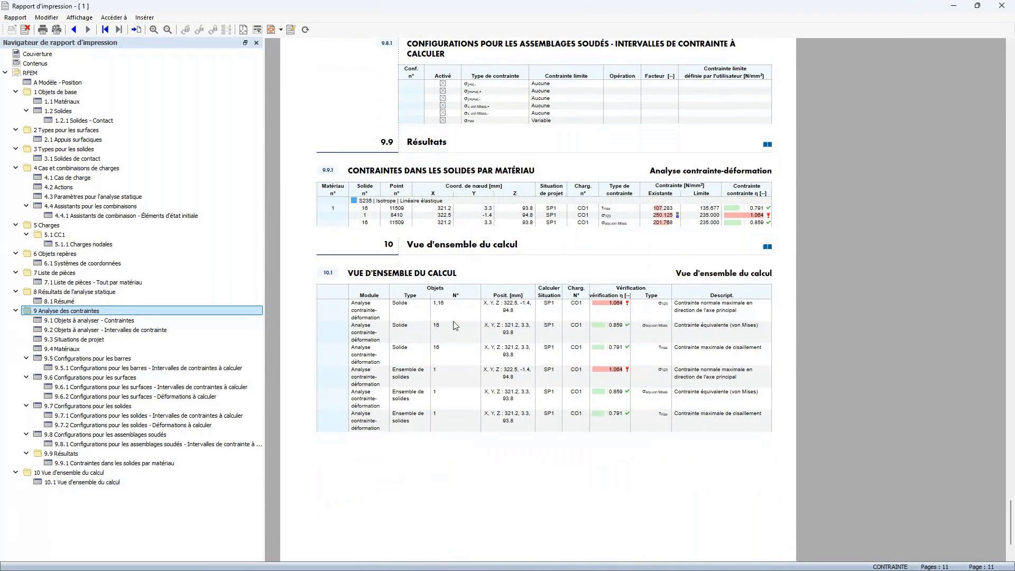
pyautogui.scroll(-2, 453, 325)
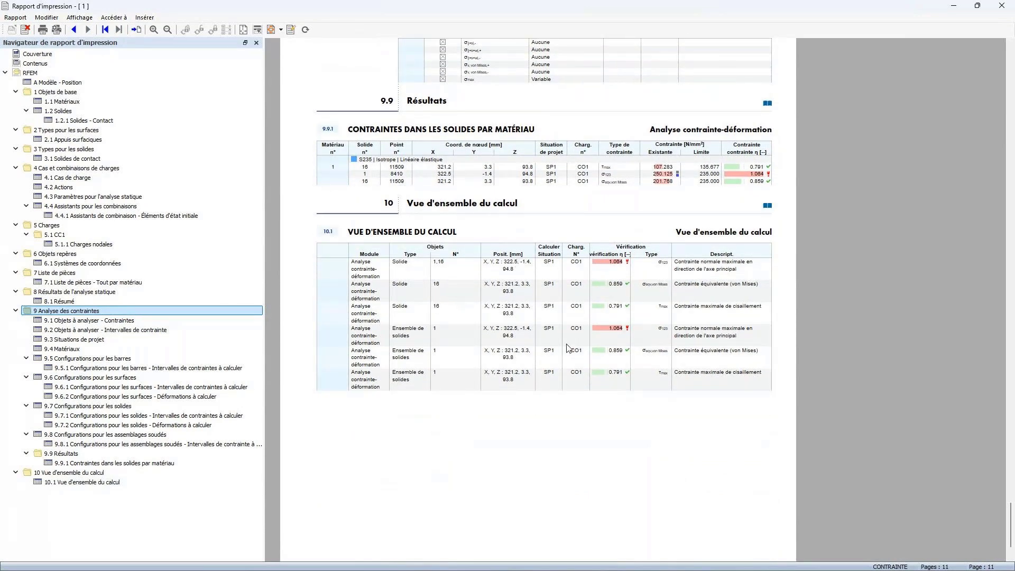
pyautogui.scroll(5, 567, 347)
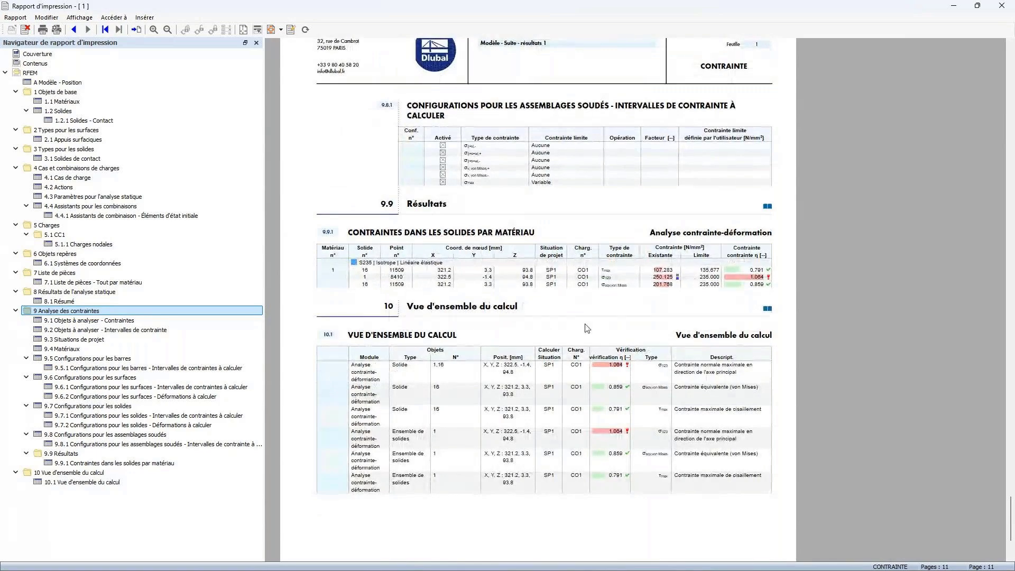
pyautogui.scroll(20, 586, 328)
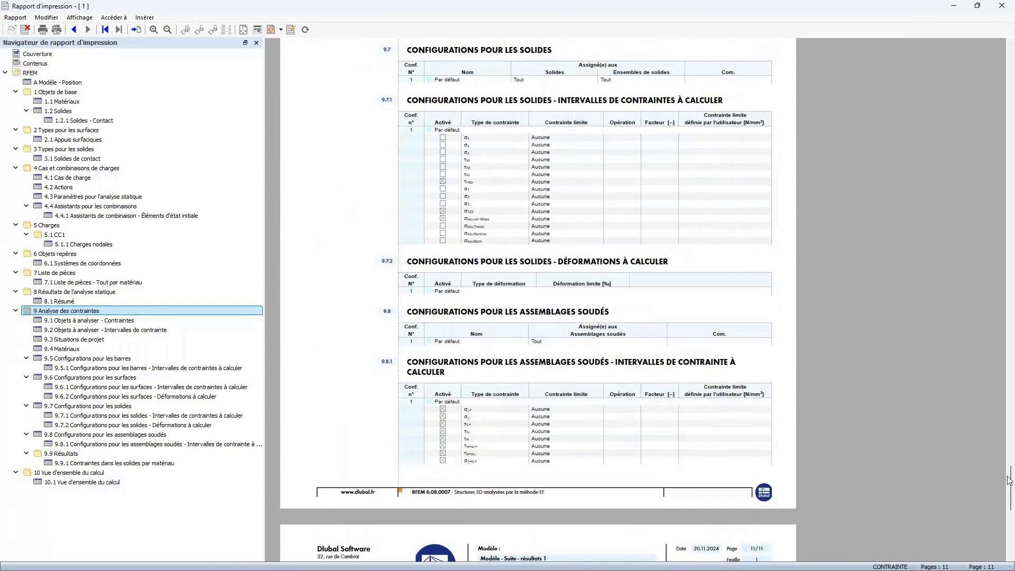
pyautogui.moveTo(1010, 479); pyautogui.dragTo(1012, 125)
# Step: Return to the model window and hide the results and the nodes in the bracket's display
pyautogui.click(954, 7)
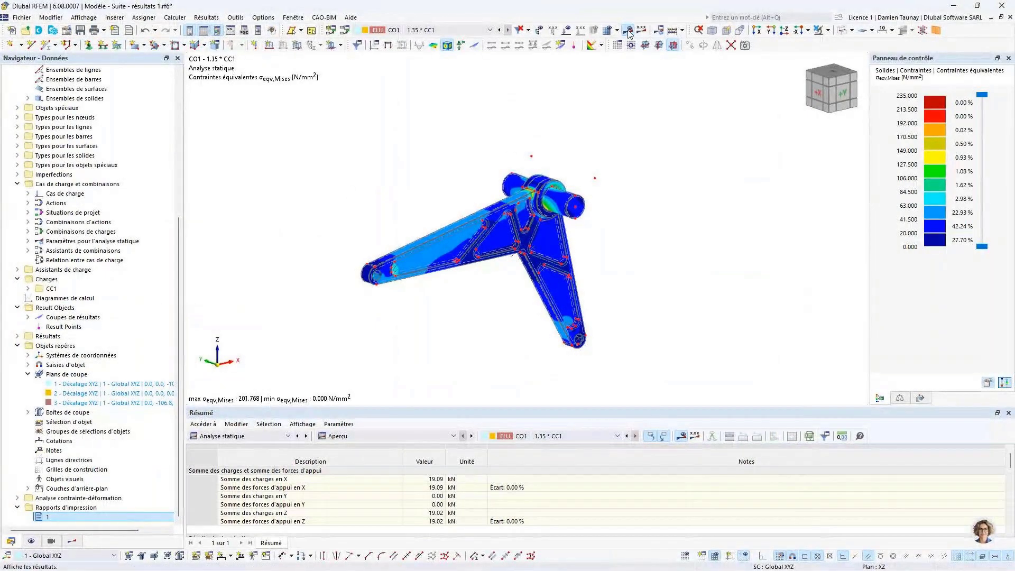
pyautogui.click(685, 30)
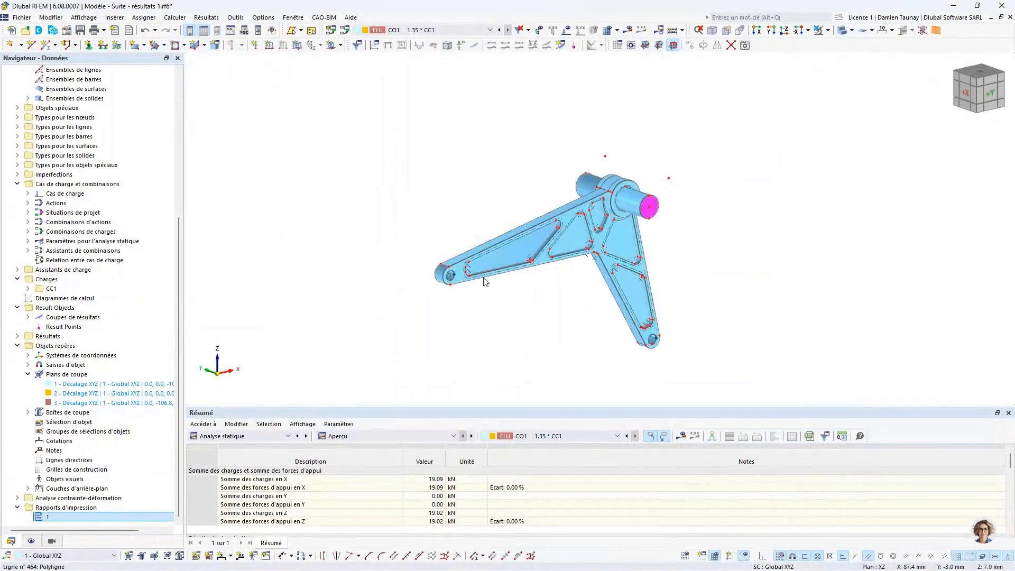
pyautogui.scroll(3, 618, 249)
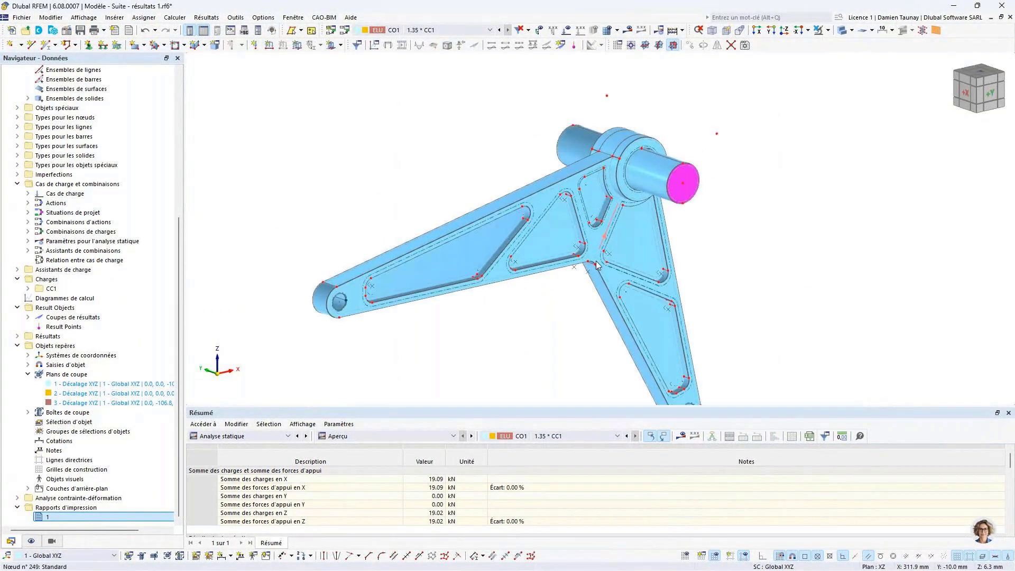
pyautogui.scroll(8, 52, 268)
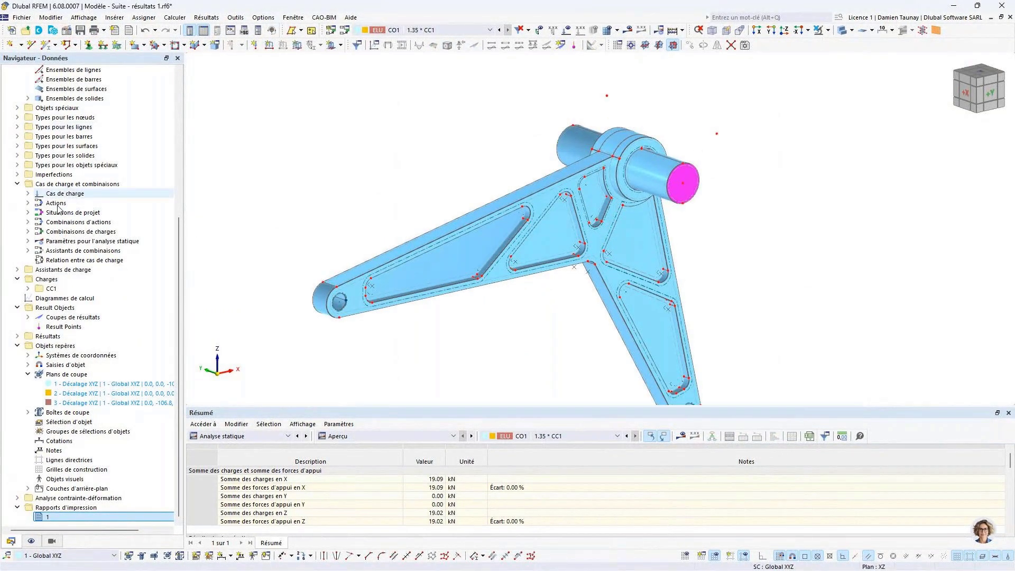
pyautogui.click(31, 540)
pyautogui.click(37, 89)
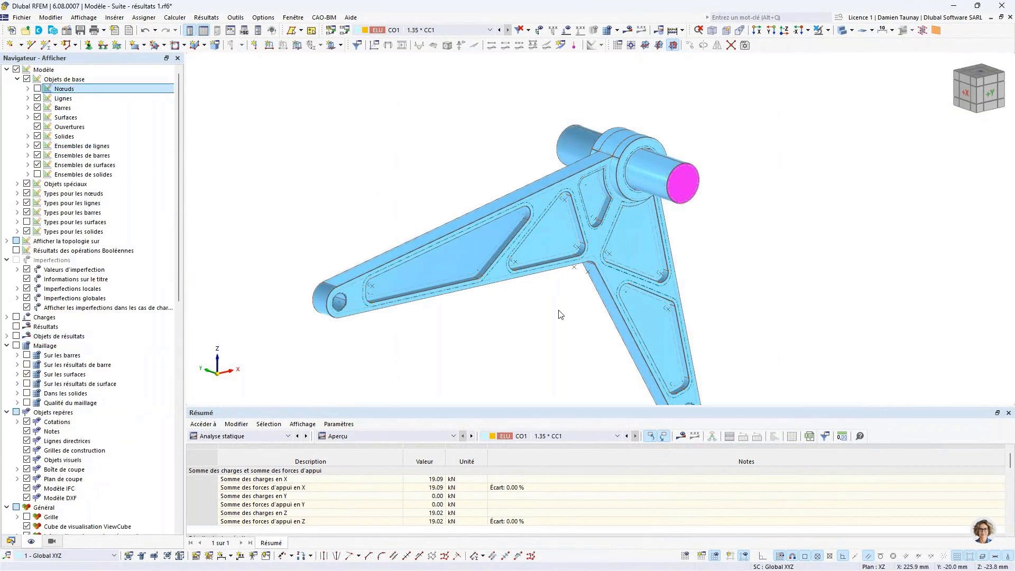
pyautogui.scroll(-3, 557, 312)
pyautogui.scroll(4, 598, 333)
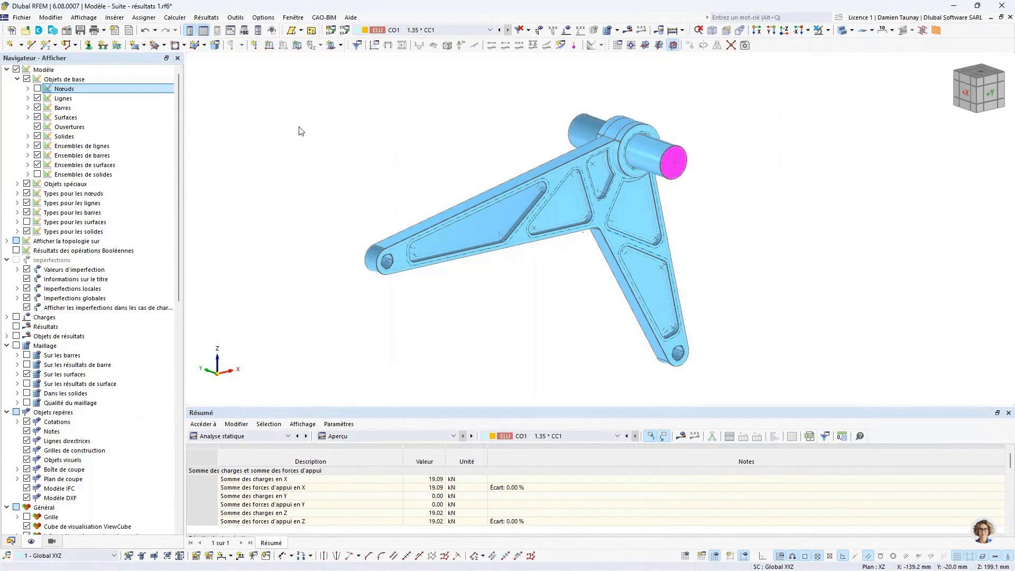
# Step: Prepare the model graphic for the printout report with a 50 % height ratio and automatic height adjustment disabled
pyautogui.click(104, 31)
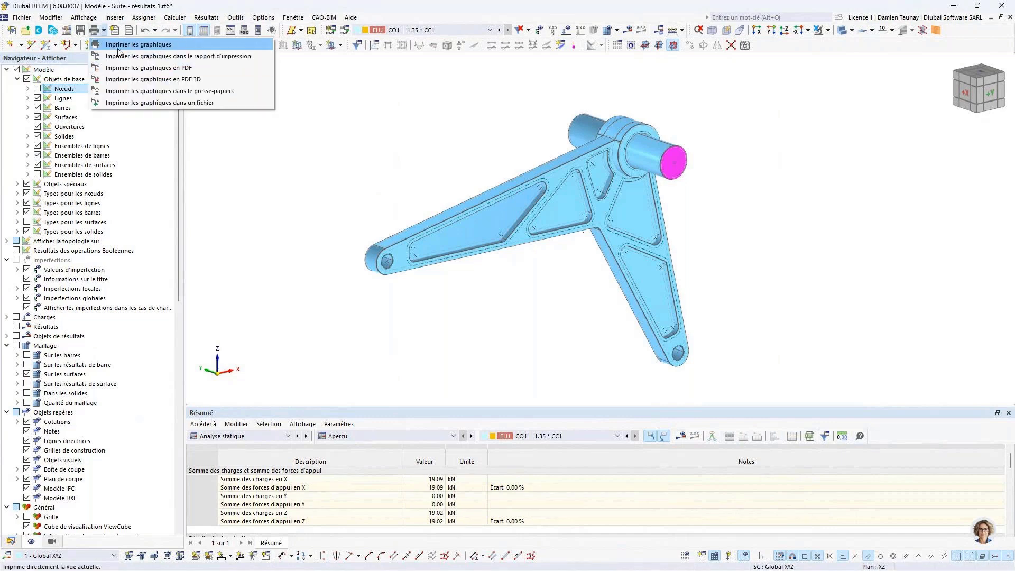
pyautogui.click(115, 57)
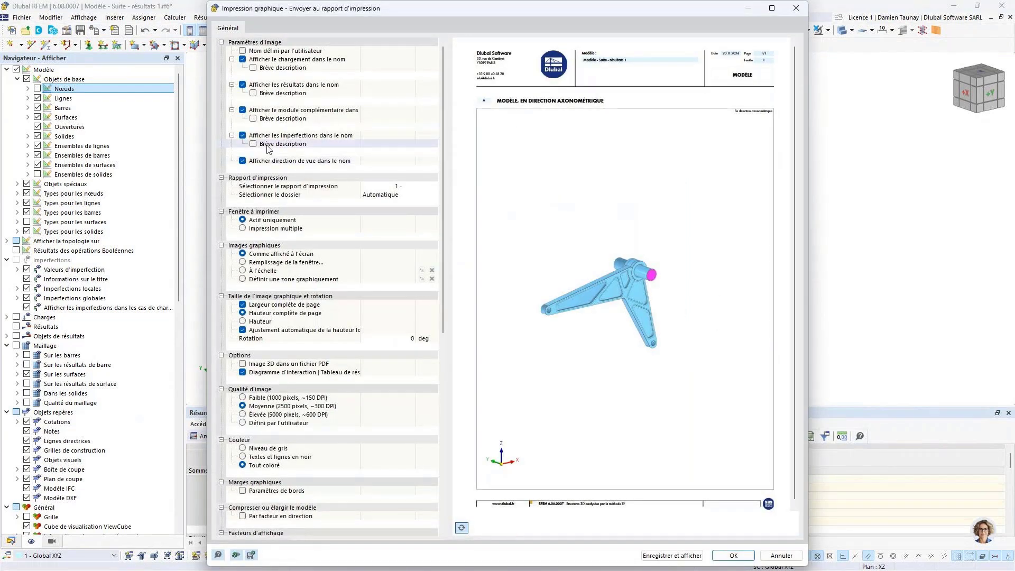
pyautogui.scroll(-3, 333, 307)
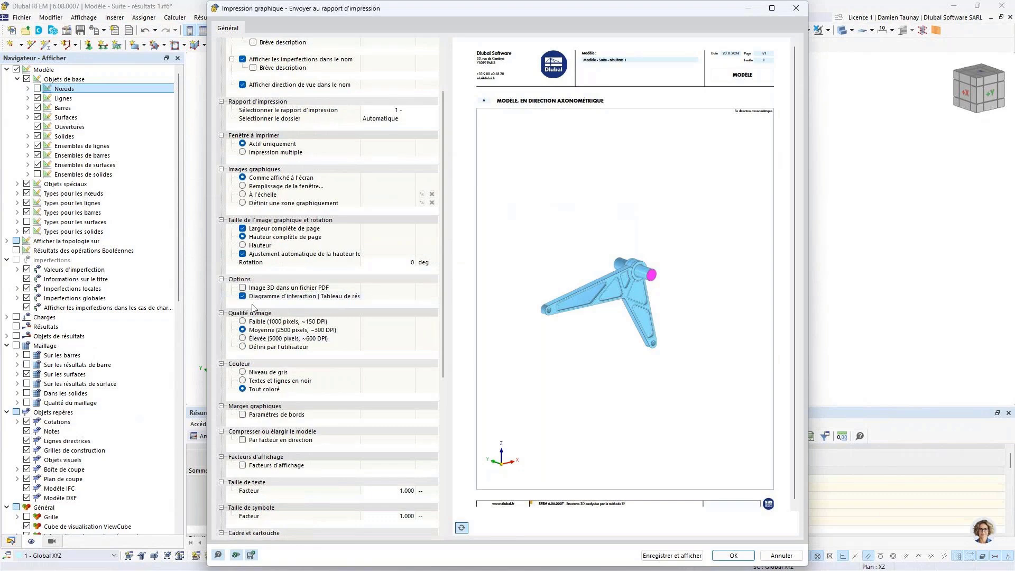
pyautogui.scroll(3, 260, 335)
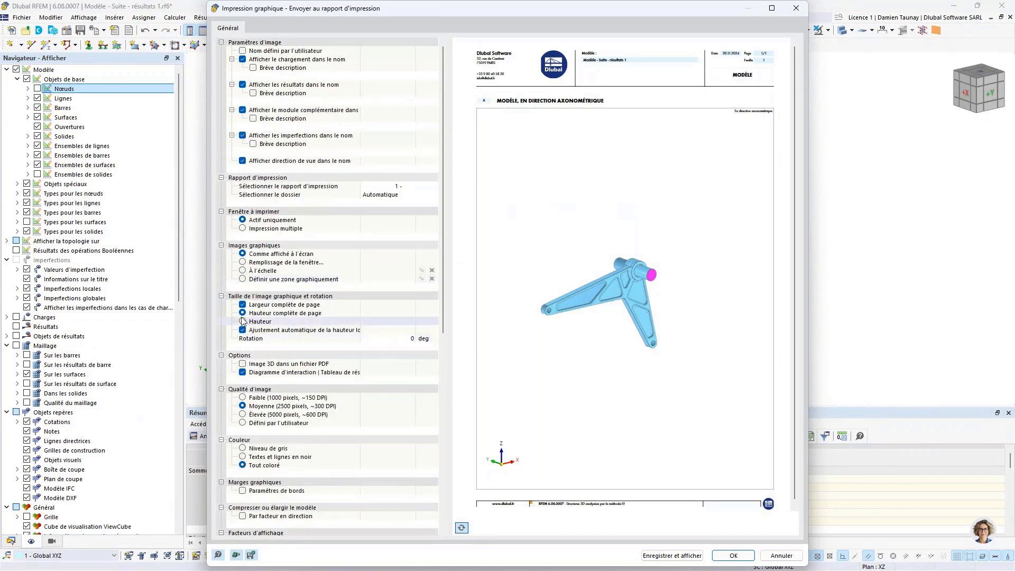
pyautogui.click(242, 321)
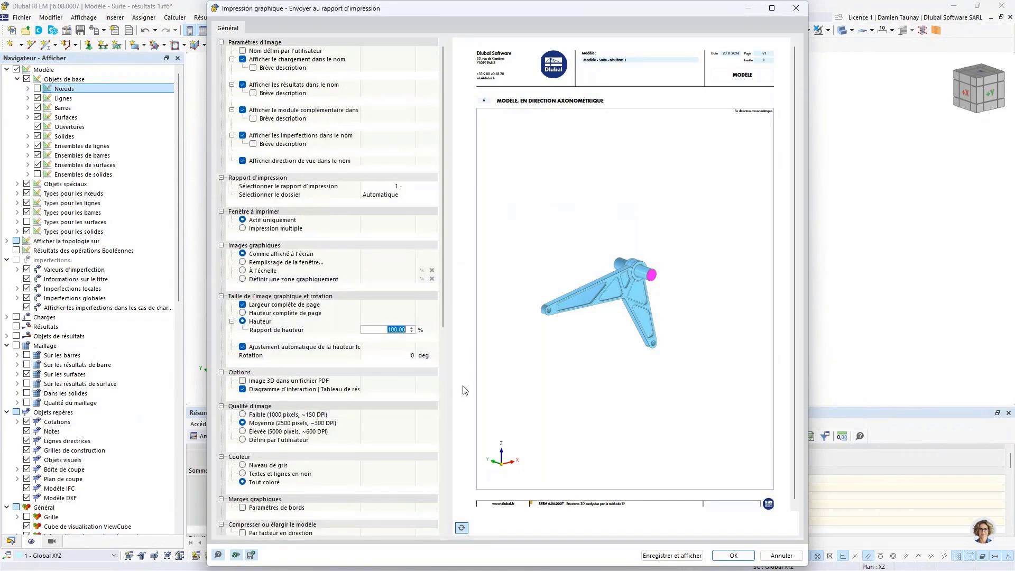
pyautogui.click(243, 346)
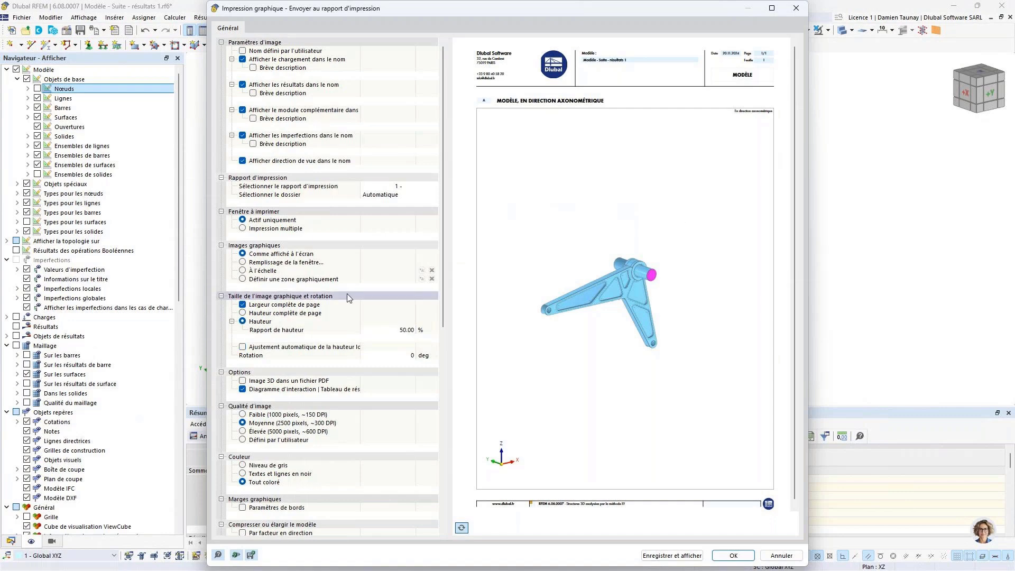
# Step: Set the graphic to window filling and send it to the printout report
pyautogui.click(242, 263)
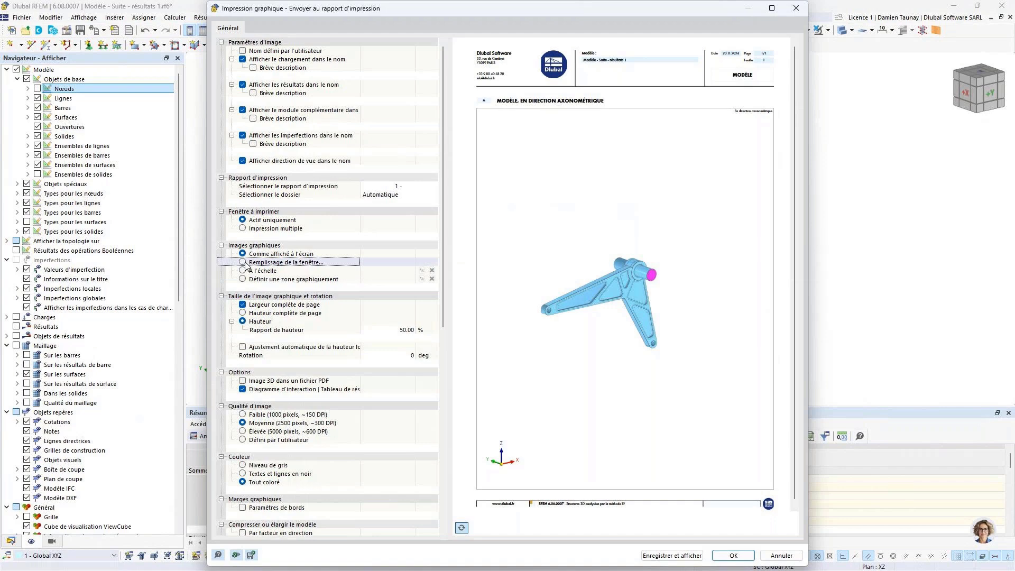
pyautogui.click(242, 263)
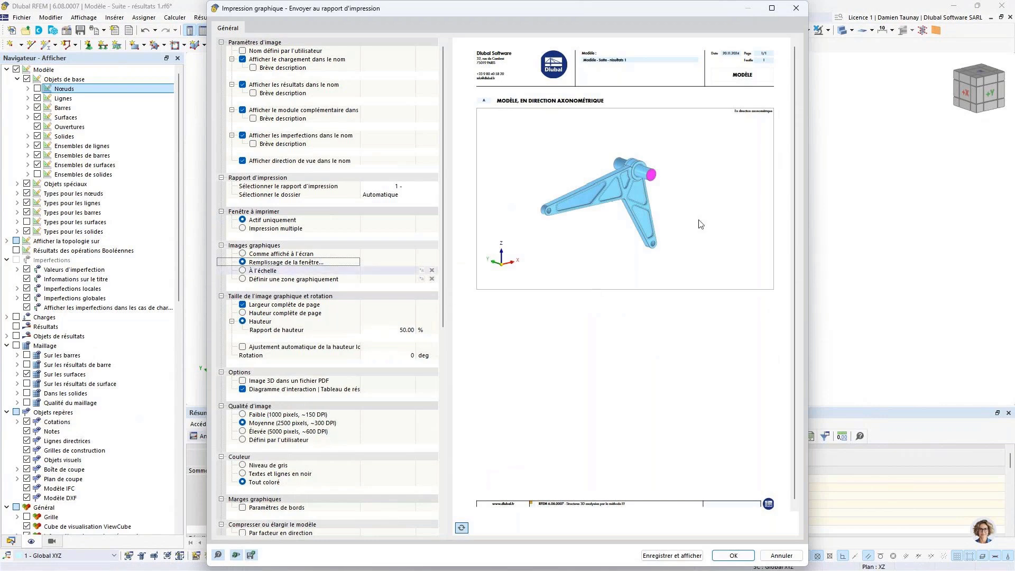
pyautogui.click(733, 556)
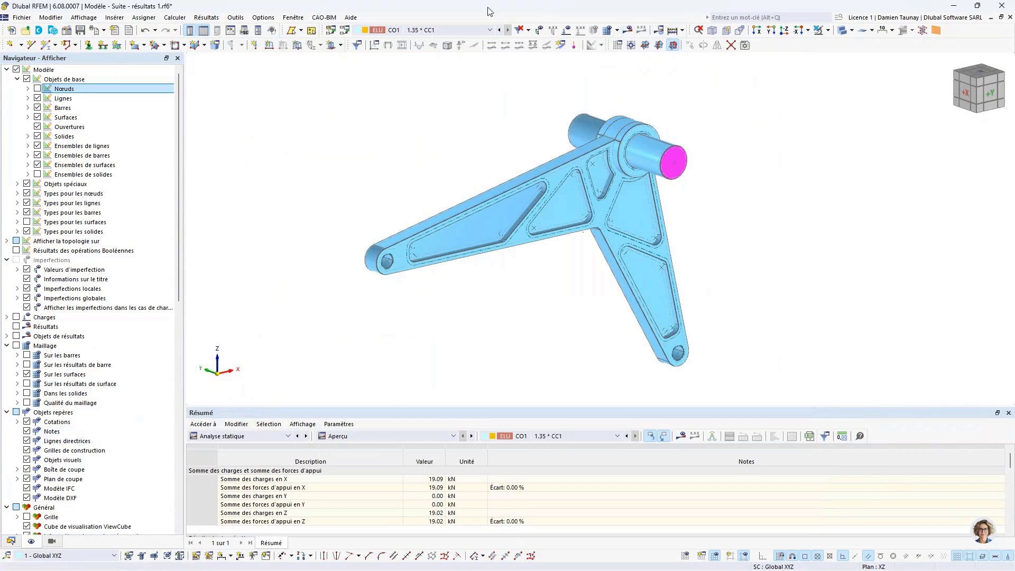
# Step: Display the CO1 global deformation results with the model hidden and send the graphic to the printout report
pyautogui.click(629, 30)
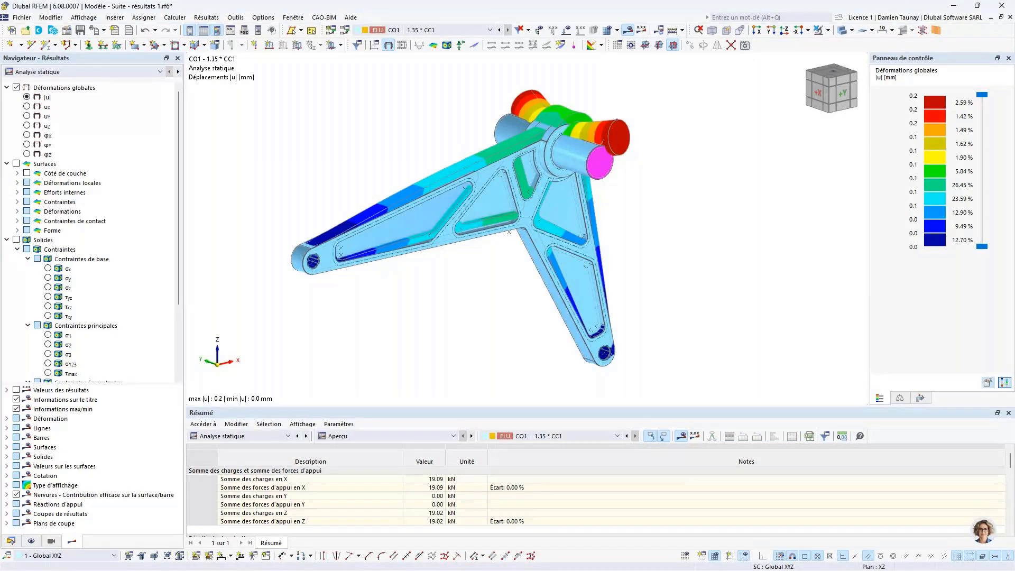
pyautogui.click(31, 541)
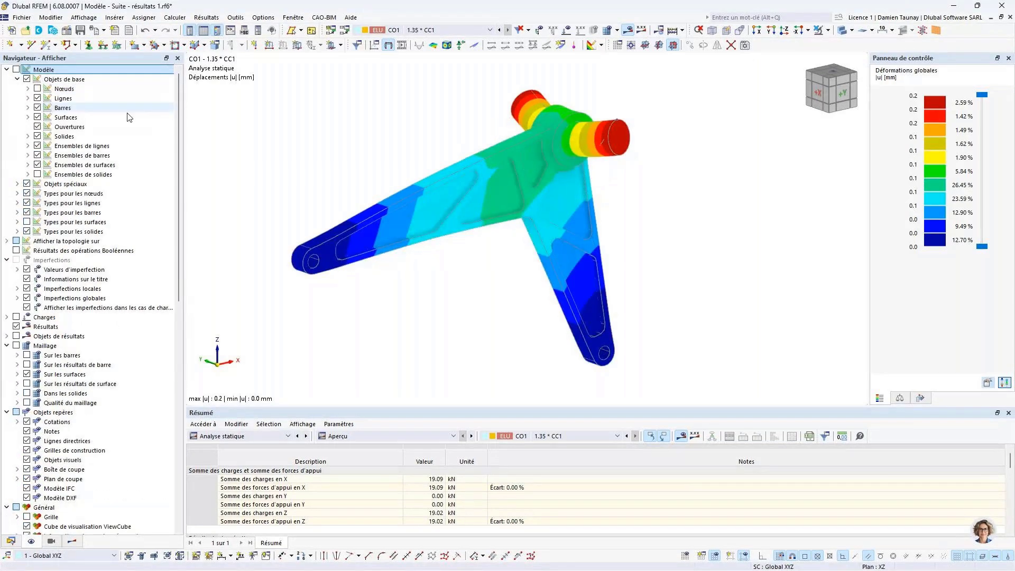
pyautogui.click(103, 31)
pyautogui.click(110, 56)
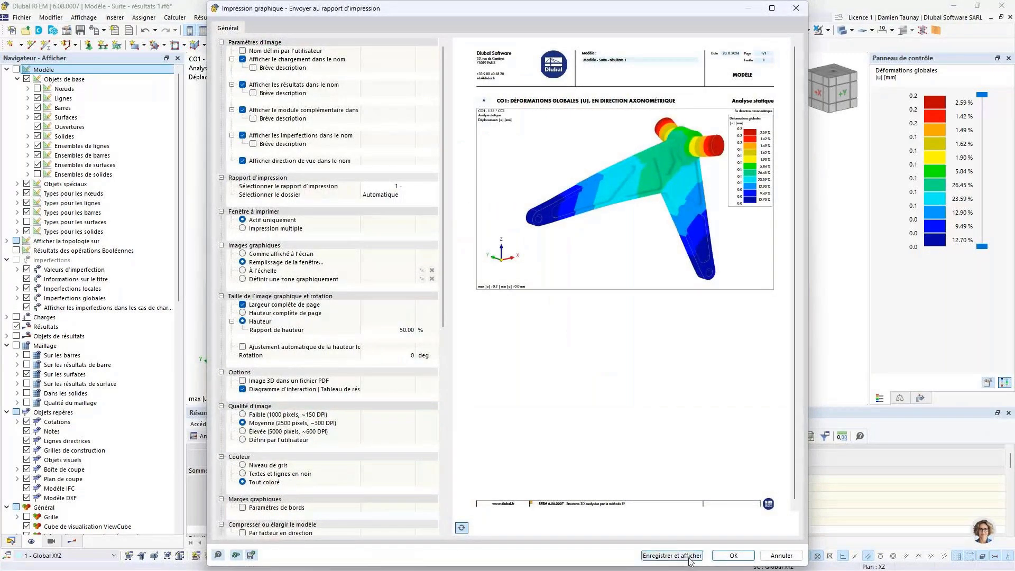
pyautogui.click(738, 557)
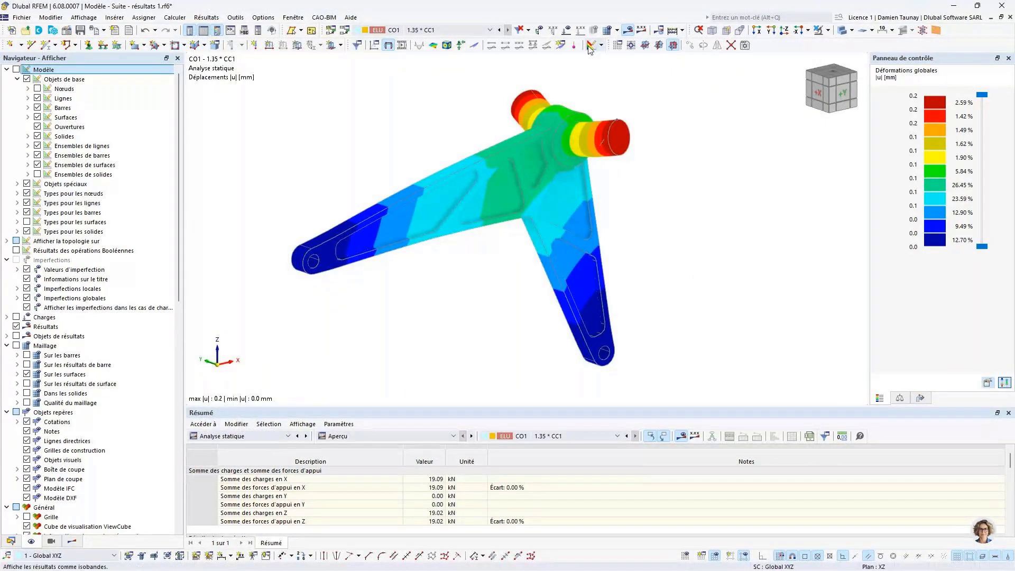
# Step: Show the model again and switch the displayed results to the stress-strain analysis
pyautogui.click(16, 70)
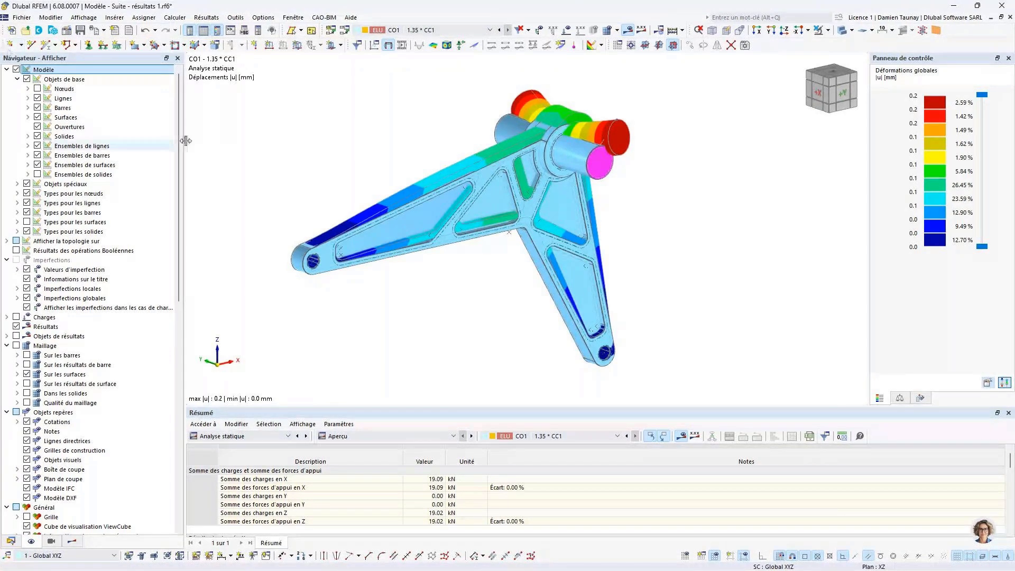
pyautogui.click(72, 541)
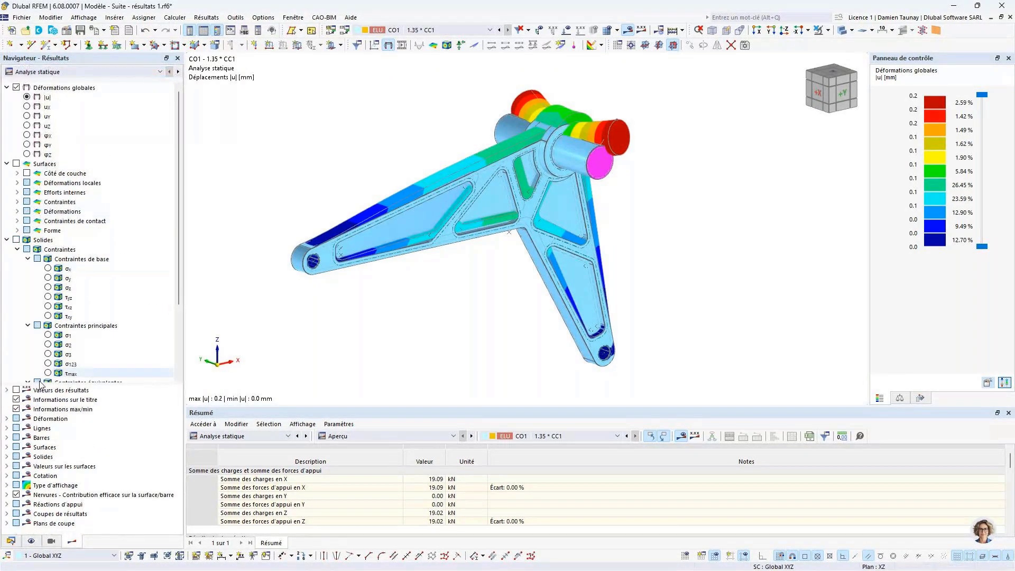
pyautogui.scroll(-3, 66, 111)
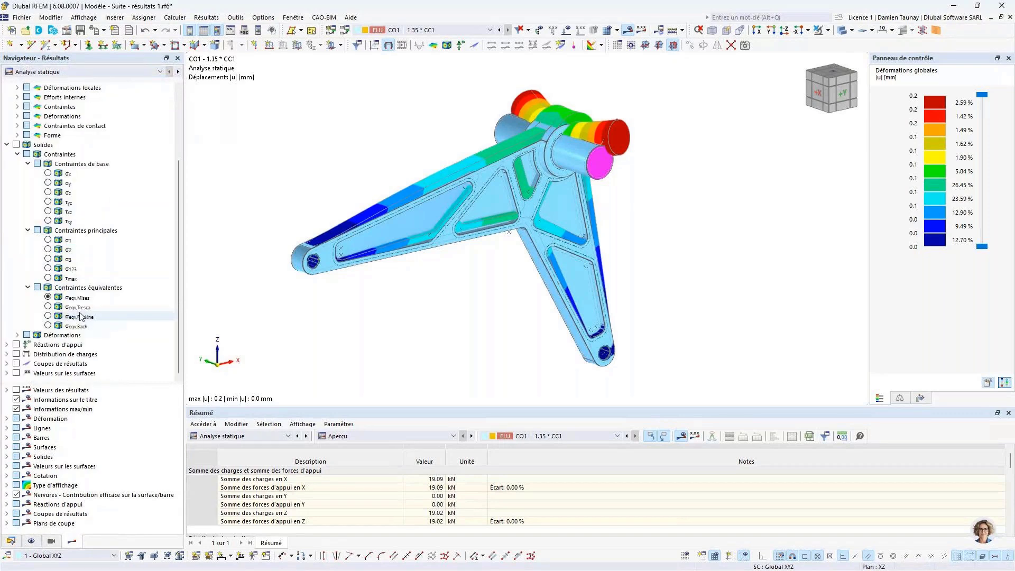
pyautogui.click(77, 72)
pyautogui.click(77, 89)
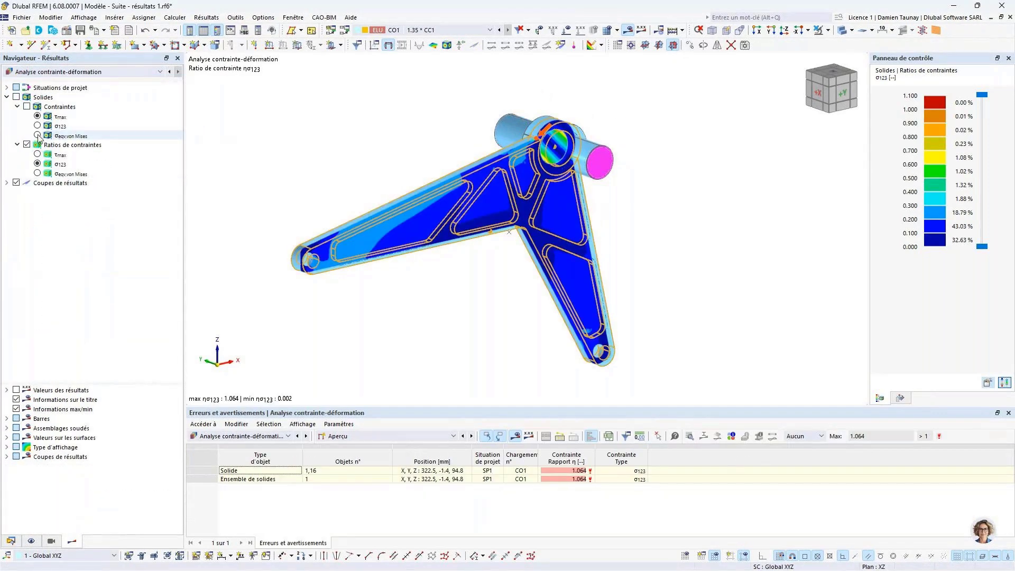
# Step: Display the σ123 stresses in the solids and hide the result sections
pyautogui.click(37, 135)
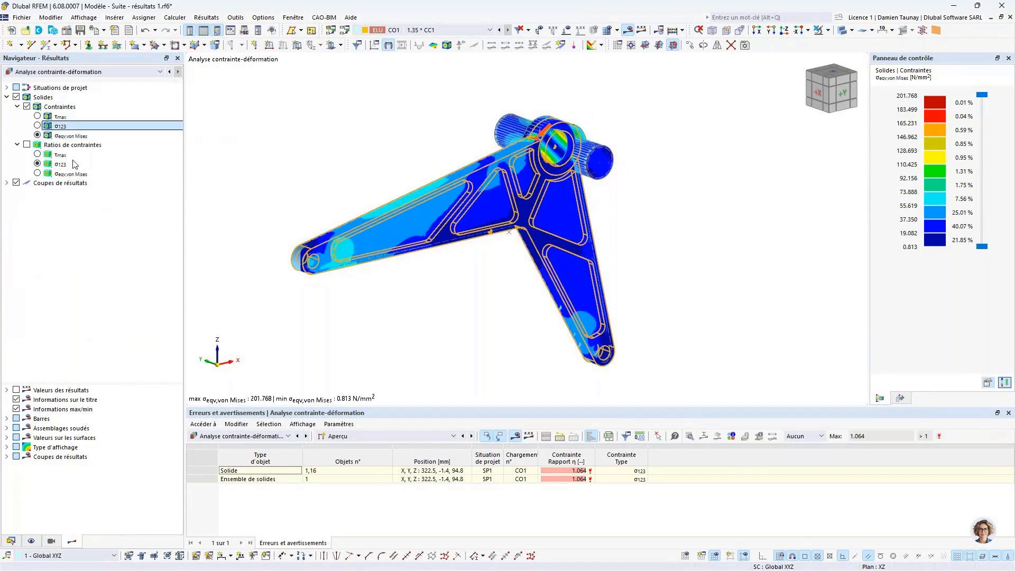
pyautogui.click(60, 126)
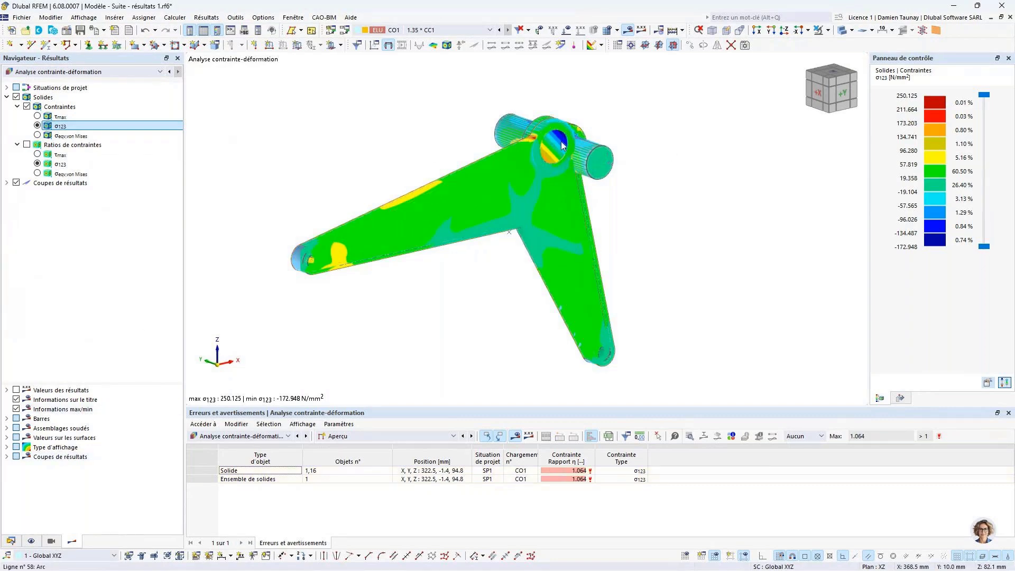
pyautogui.click(16, 183)
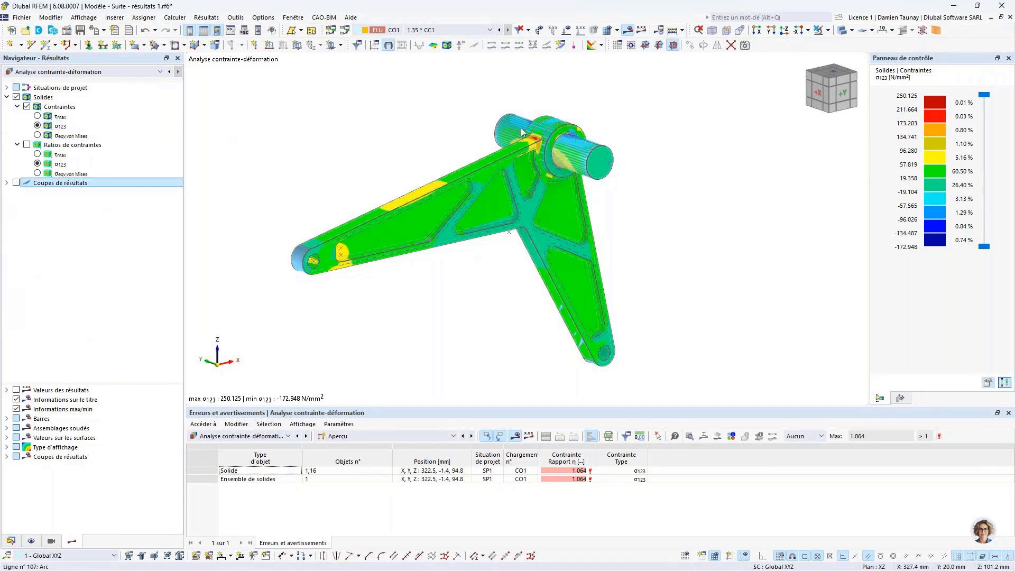
# Step: Hide the surfaces and solids, then save the σ123 stress graphic to the printout report and show the report
pyautogui.click(31, 541)
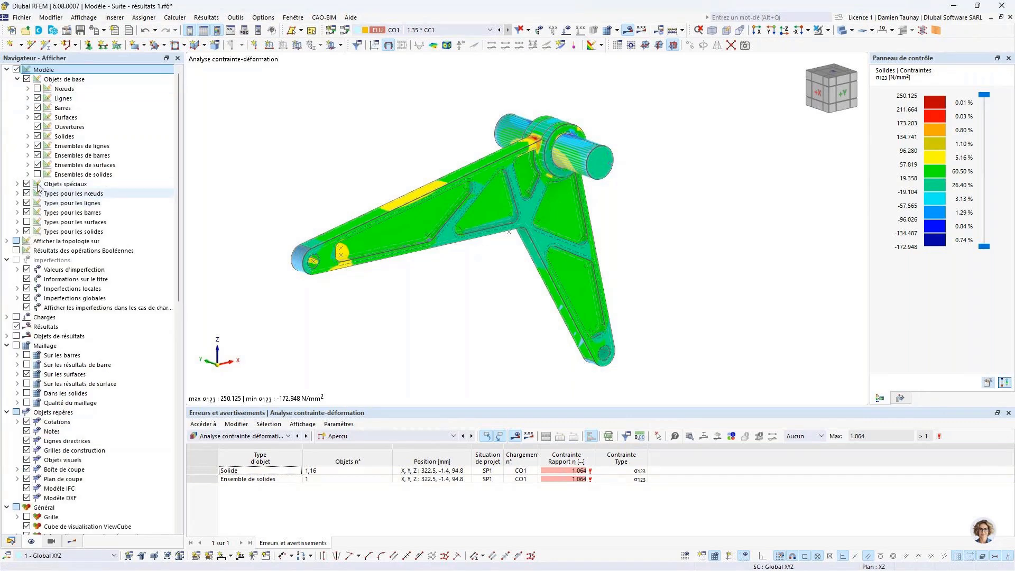
pyautogui.click(37, 117)
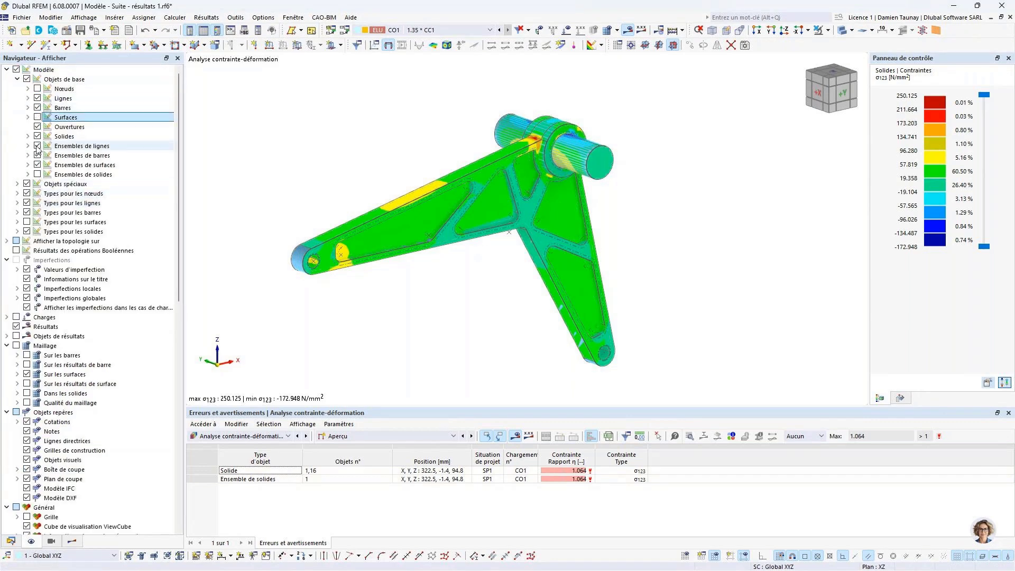
pyautogui.click(38, 136)
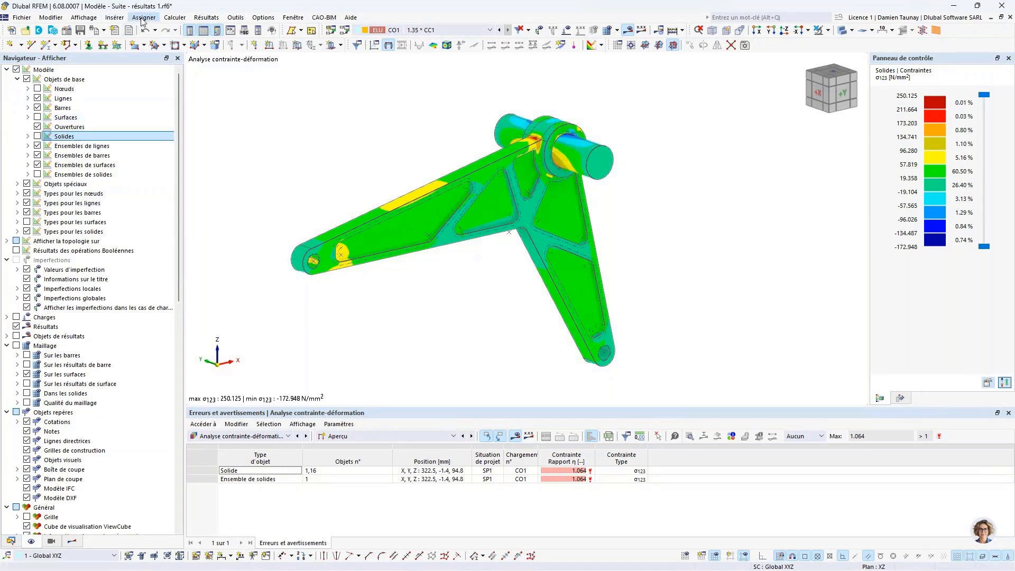
pyautogui.click(103, 30)
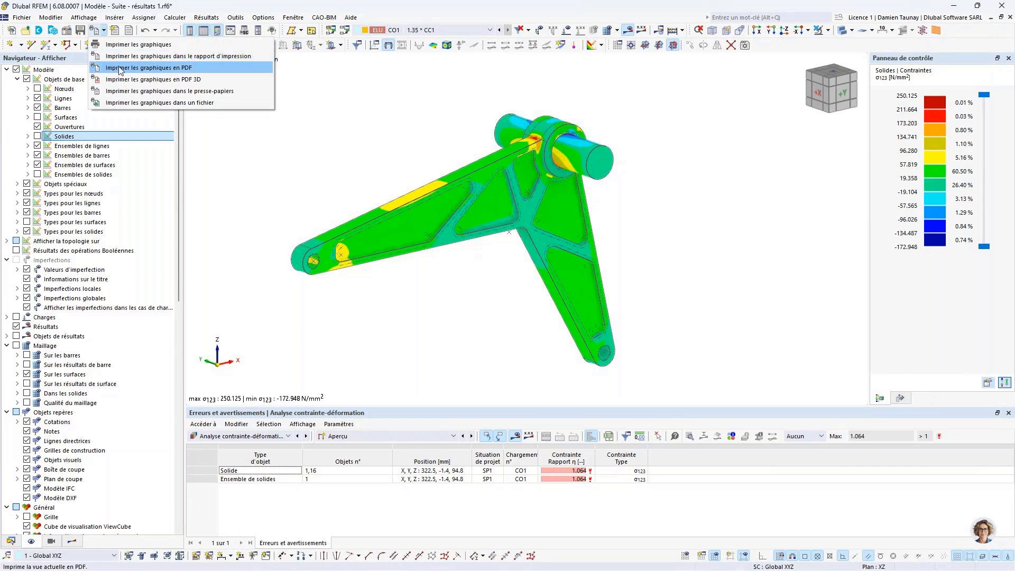
pyautogui.click(134, 61)
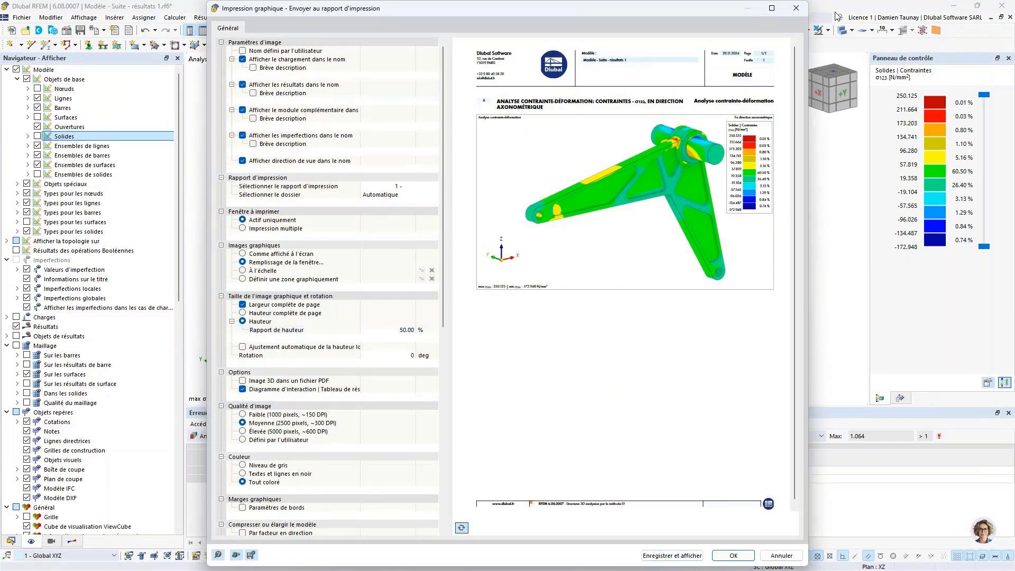
pyautogui.click(684, 557)
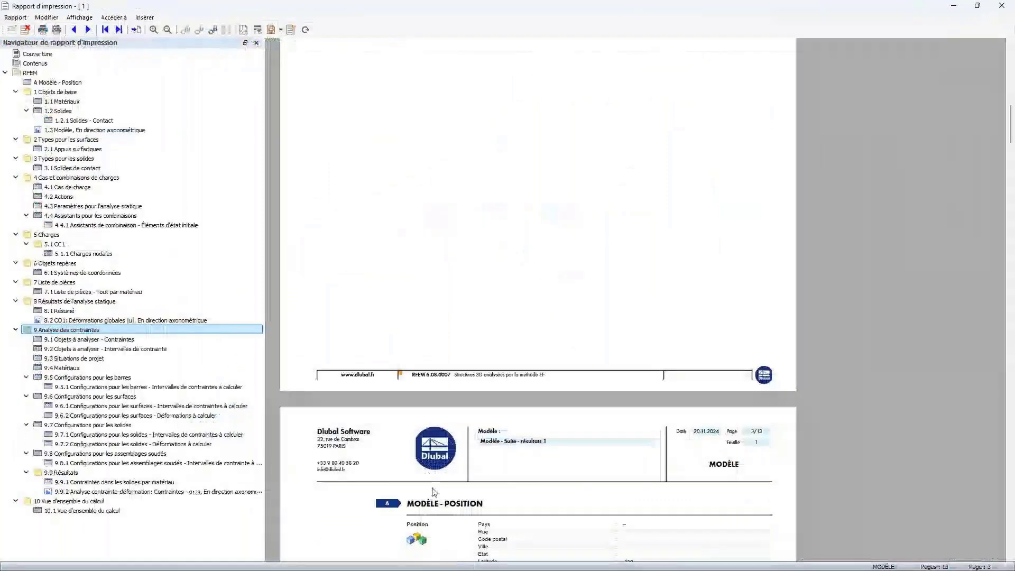
# Step: Review the inserted report graphics: model view 1.3, CO1 global deformations 8.2 and σ123 stresses 9.9.2
pyautogui.click(105, 131)
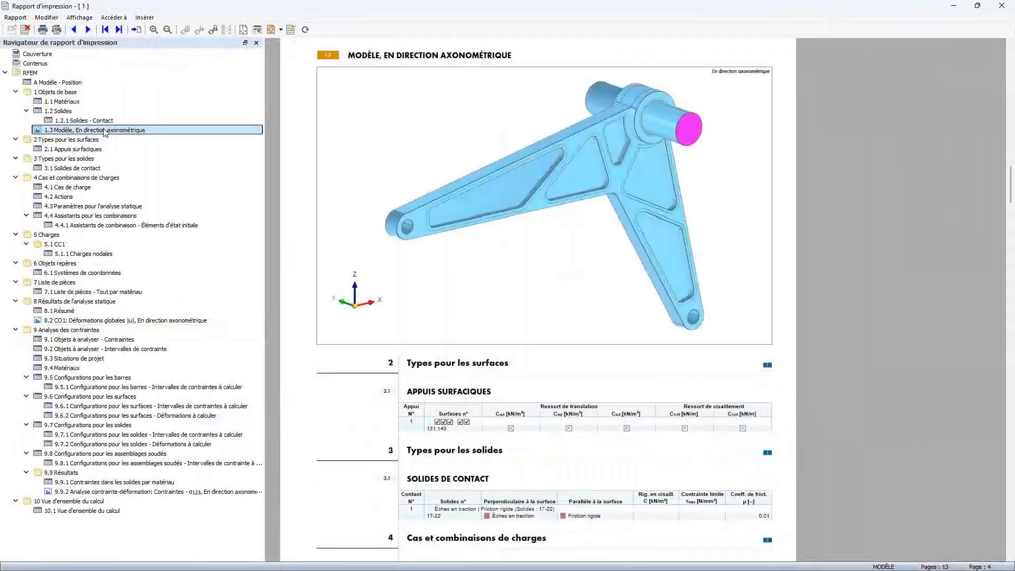
pyautogui.scroll(3, 635, 337)
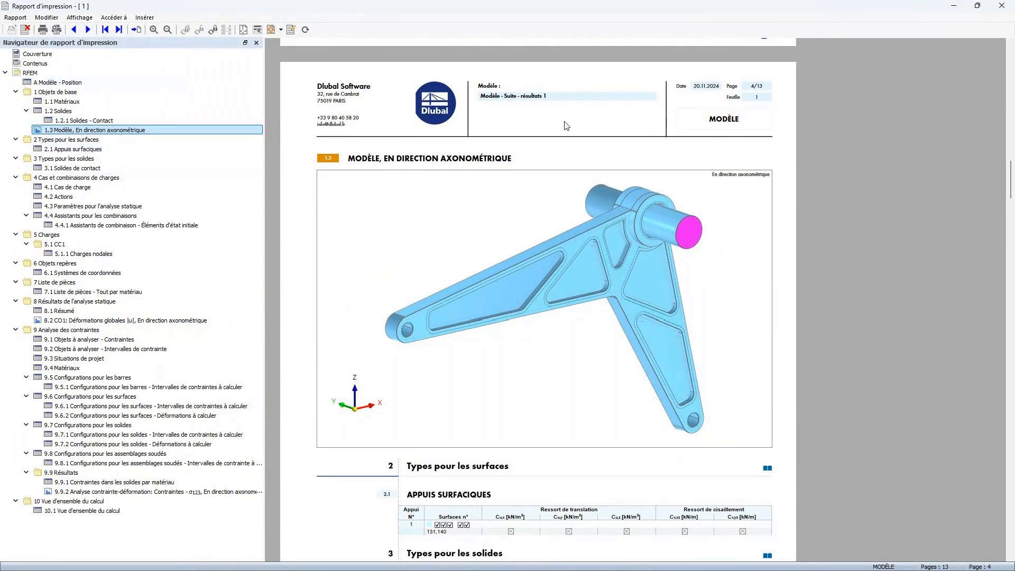
pyautogui.scroll(-1, 477, 359)
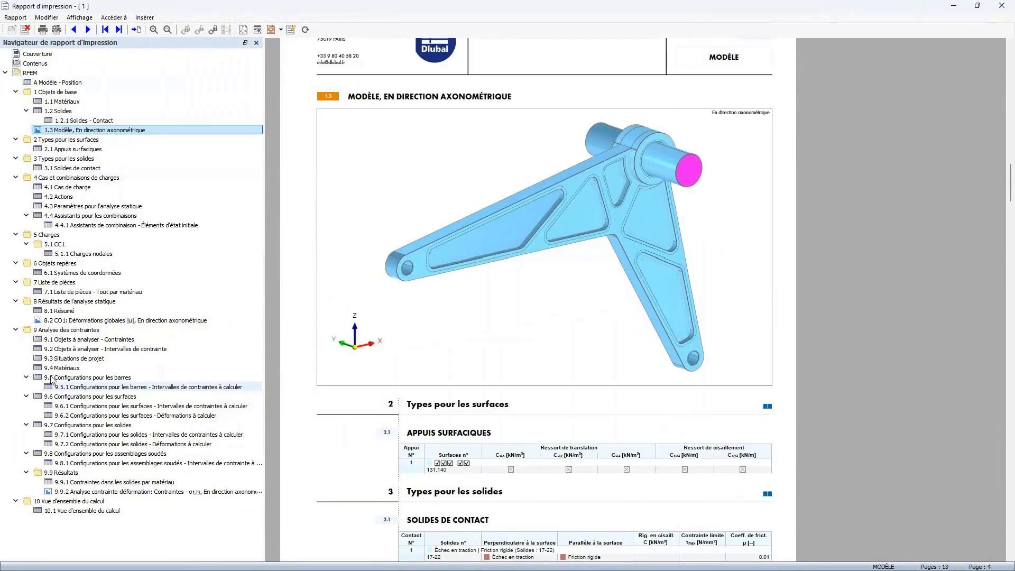
pyautogui.click(46, 320)
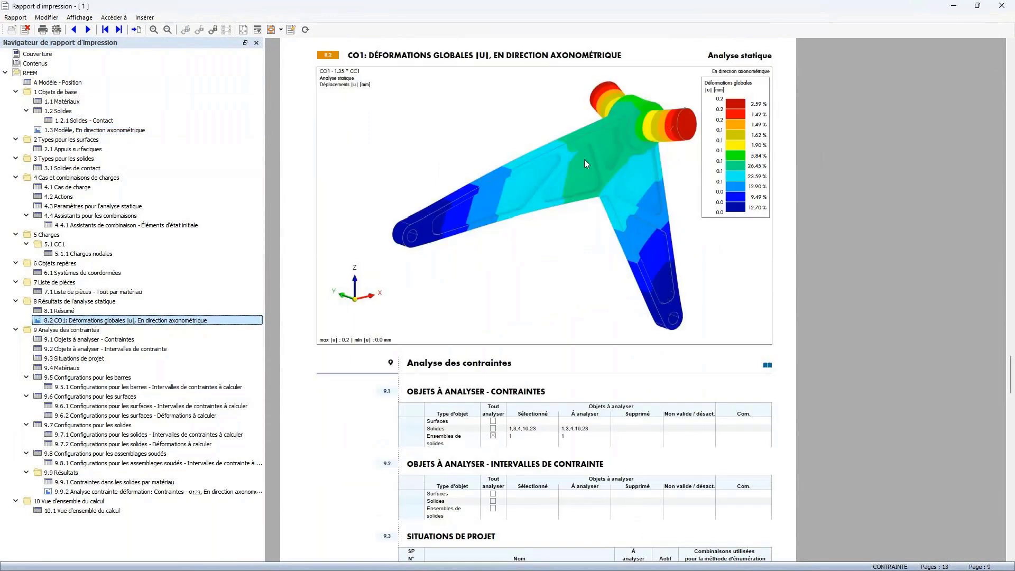
pyautogui.scroll(1, 580, 283)
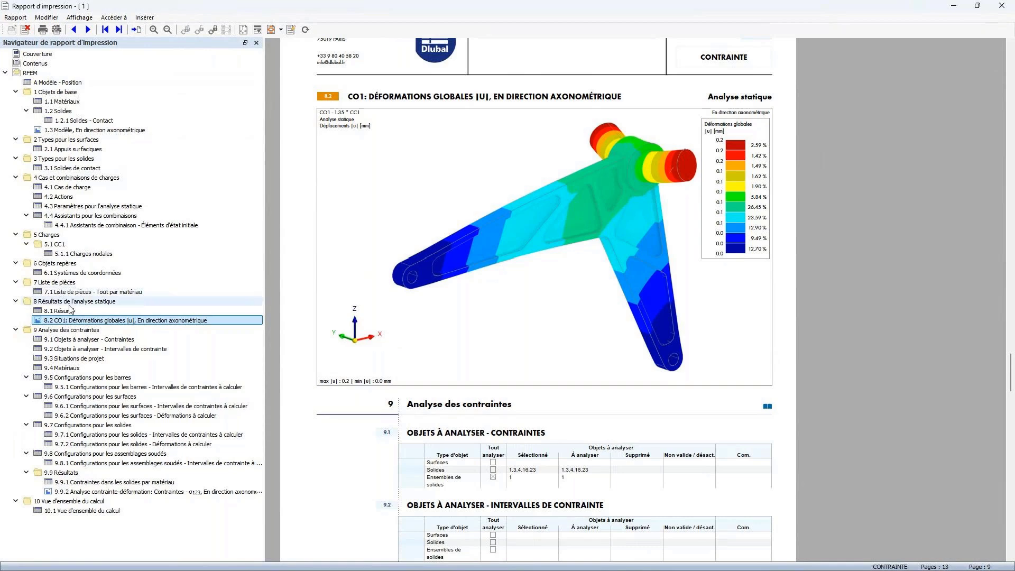
pyautogui.click(87, 492)
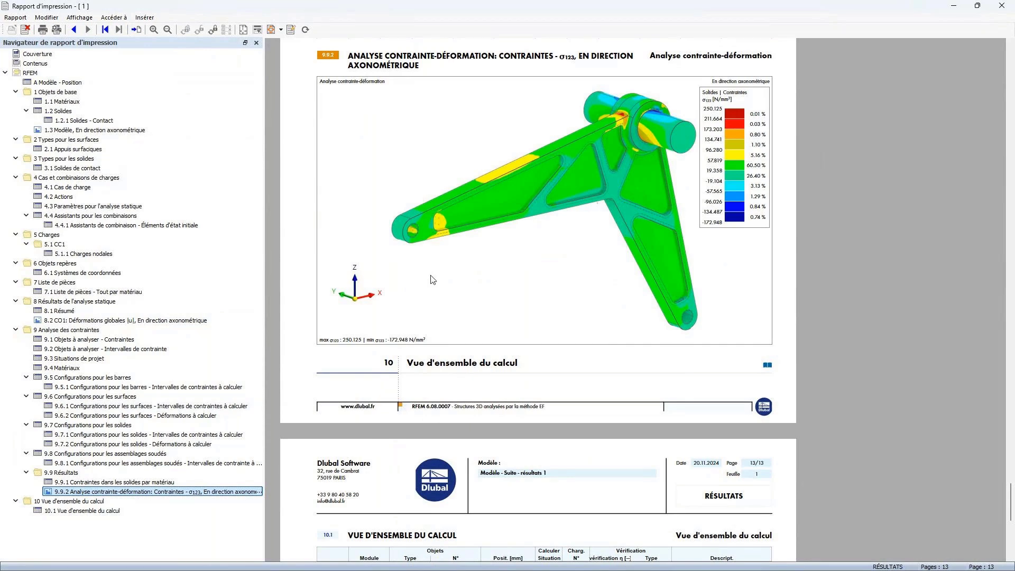
pyautogui.scroll(3, 459, 296)
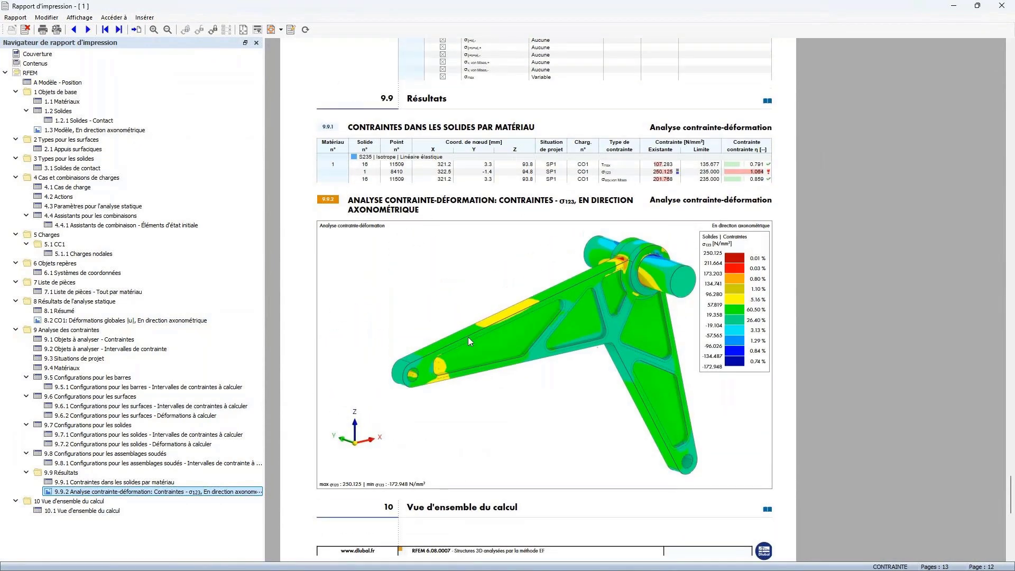
pyautogui.scroll(1, 470, 338)
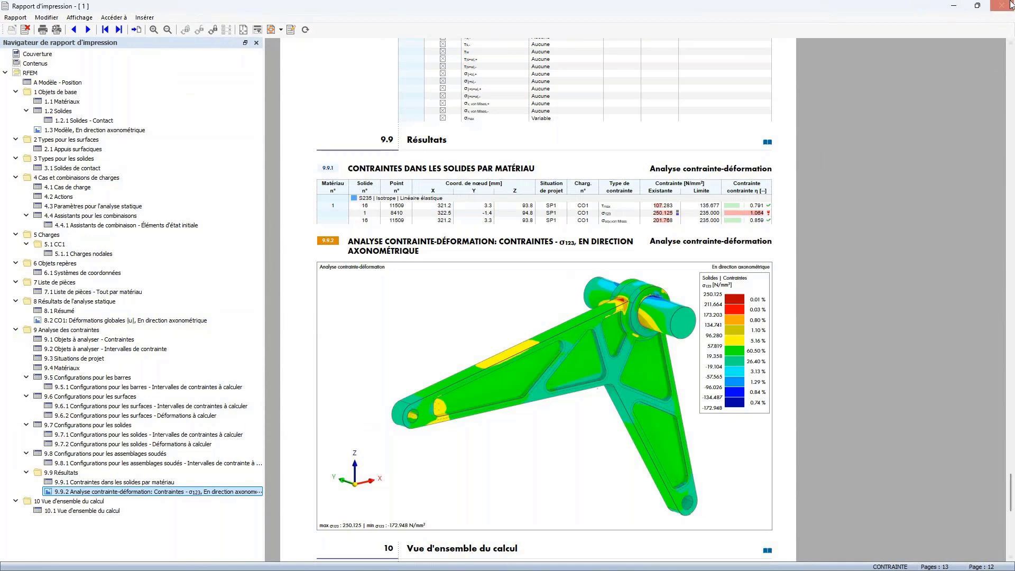
# Step: Switch to the RFEM window with the two Matériau NL models and examine the add-ons in the V2 model's base data
pyautogui.click(955, 10)
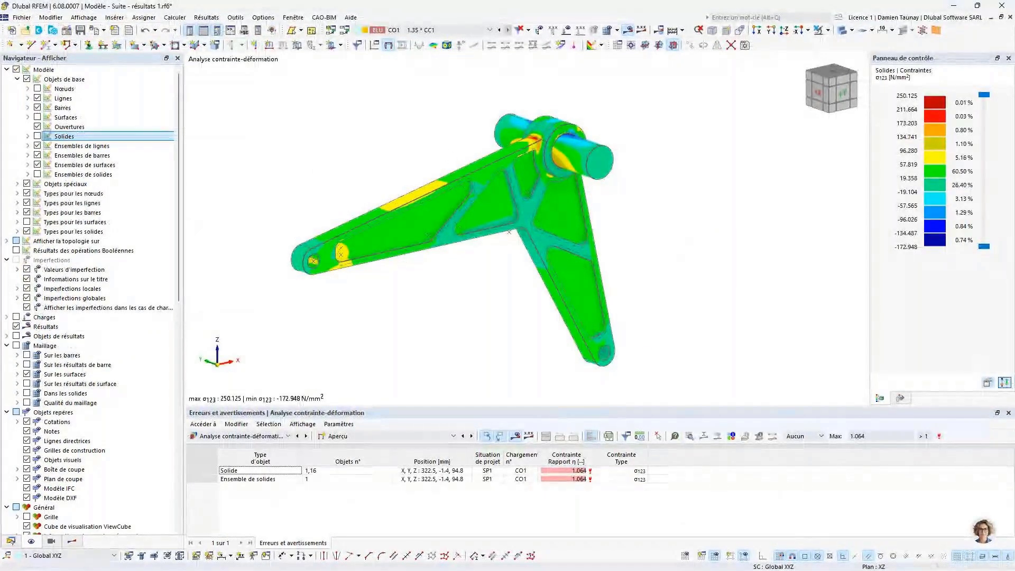
pyautogui.hotkey('alt', 'Tab')
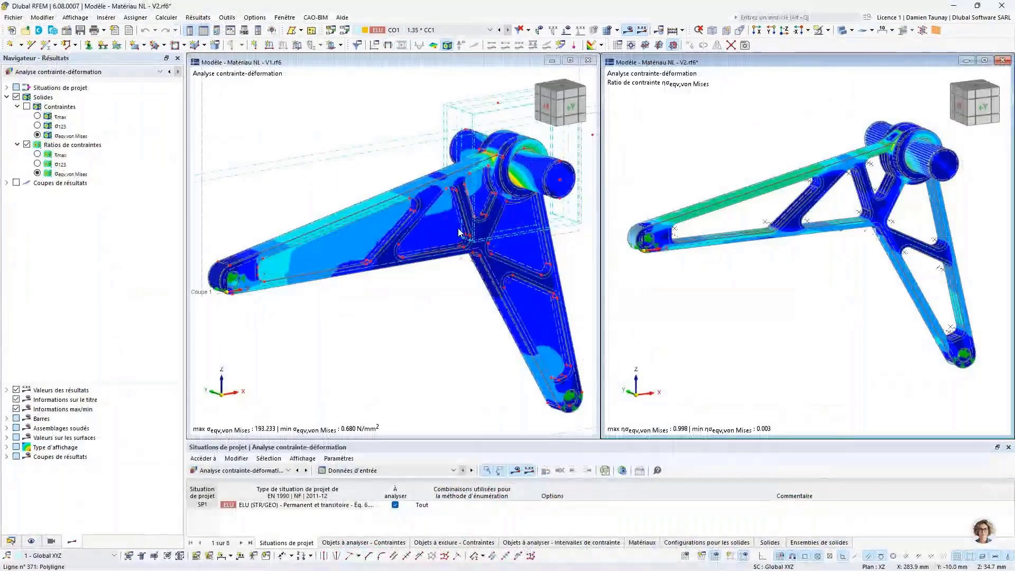
pyautogui.scroll(-1, 459, 232)
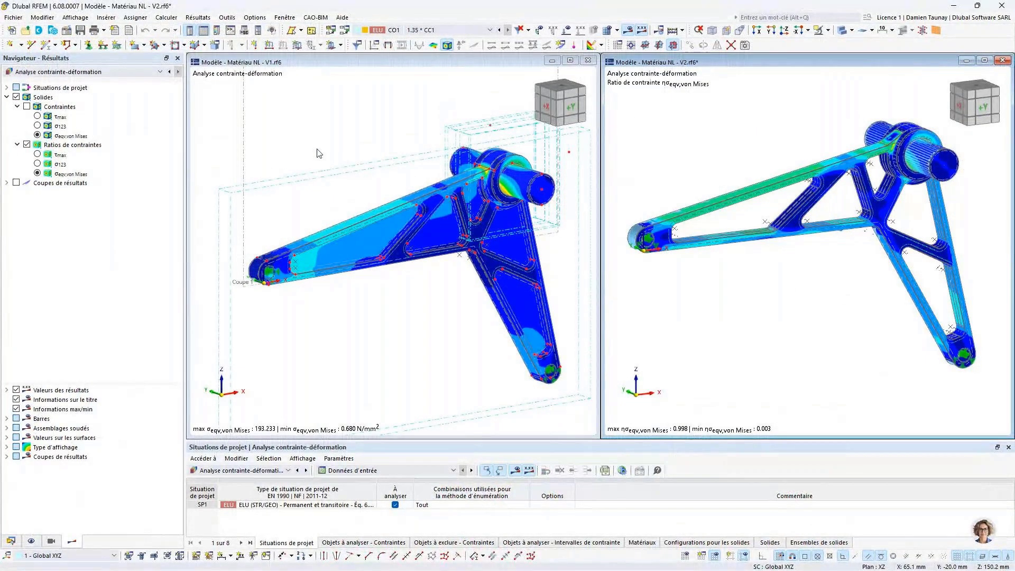
pyautogui.click(66, 31)
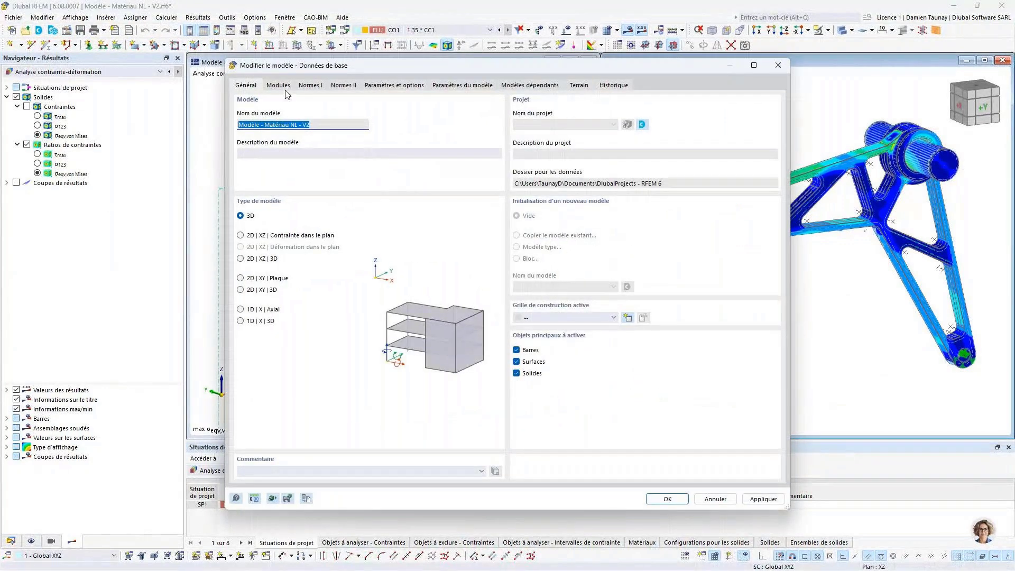
pyautogui.click(285, 87)
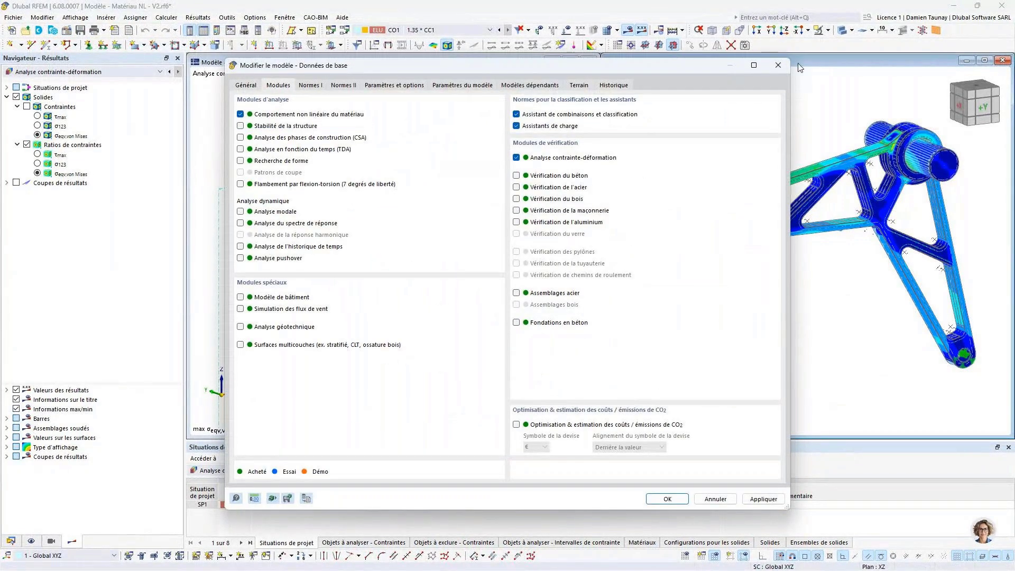
pyautogui.click(779, 65)
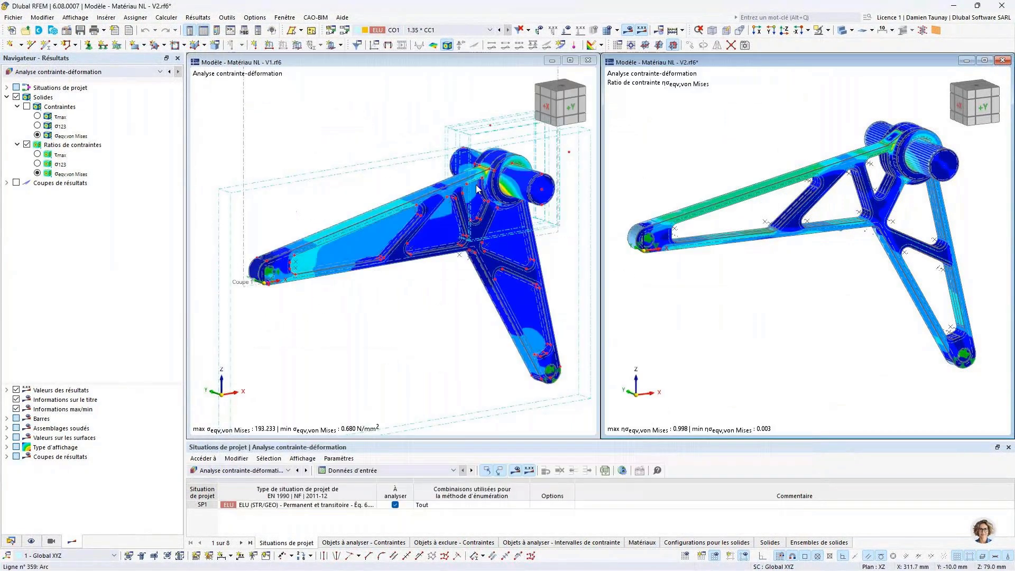
# Step: Open the S235 Isotrope | Plastique (surfaces/solides) material of the V1 model and review its available material models and plastic parameters
pyautogui.click(347, 224)
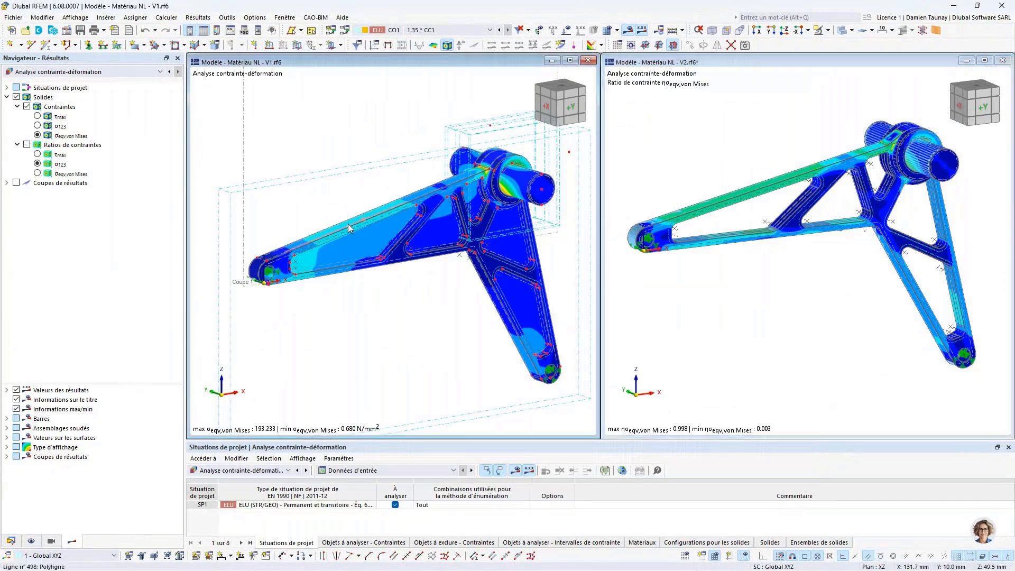
pyautogui.click(10, 540)
pyautogui.click(58, 98)
pyautogui.doubleClick(58, 99)
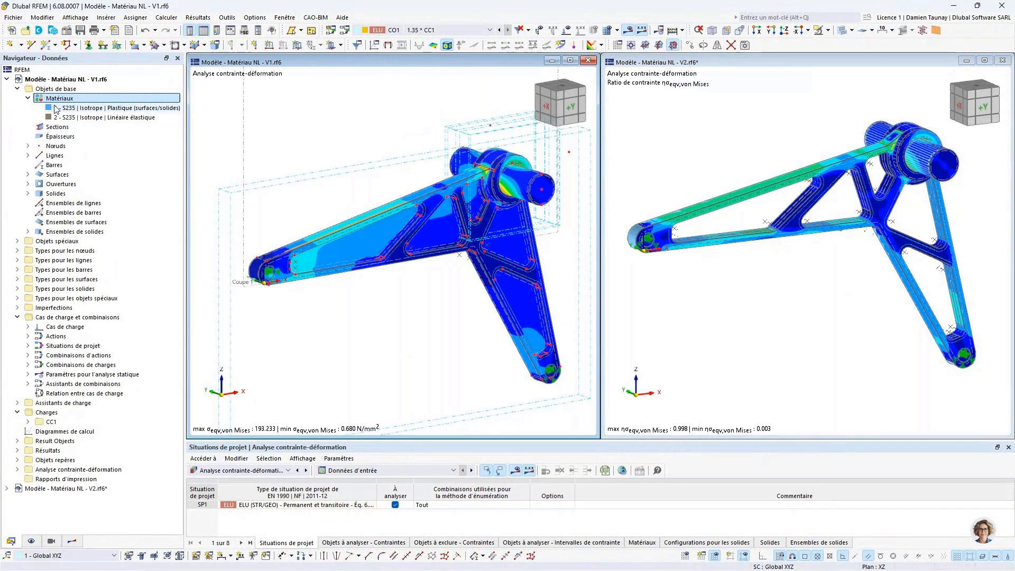
pyautogui.doubleClick(106, 108)
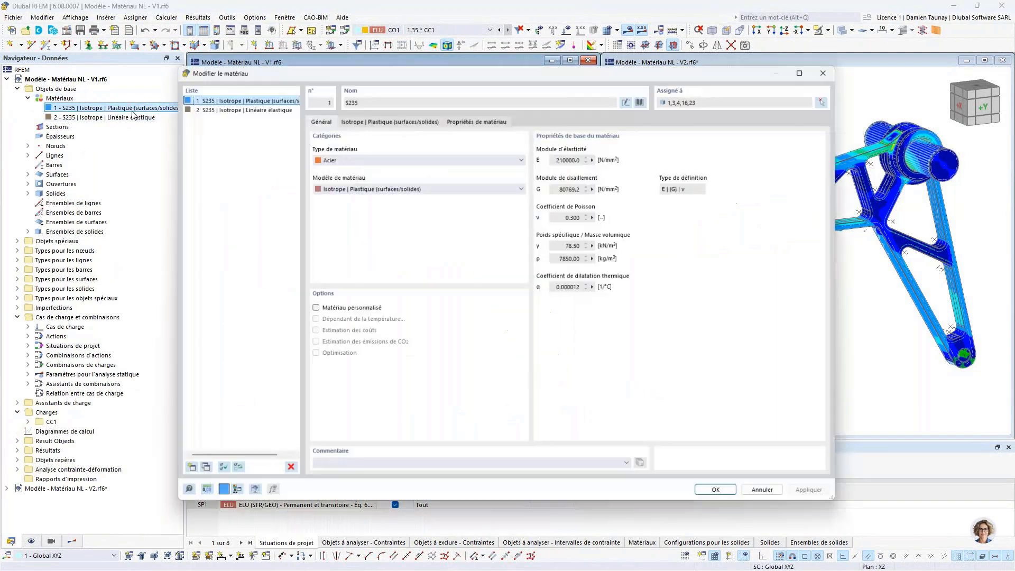
pyautogui.click(372, 187)
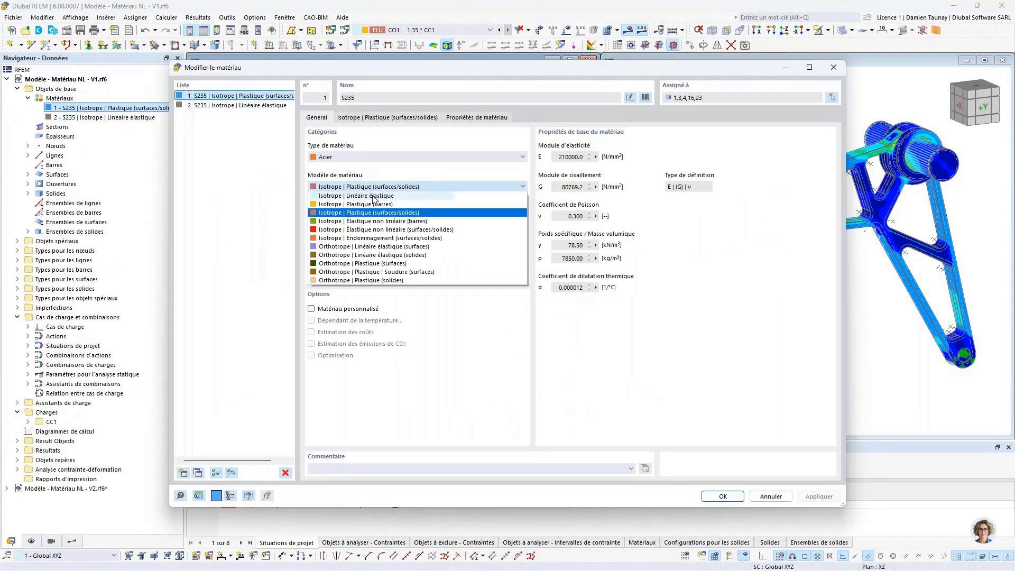
pyautogui.click(433, 184)
pyautogui.click(371, 118)
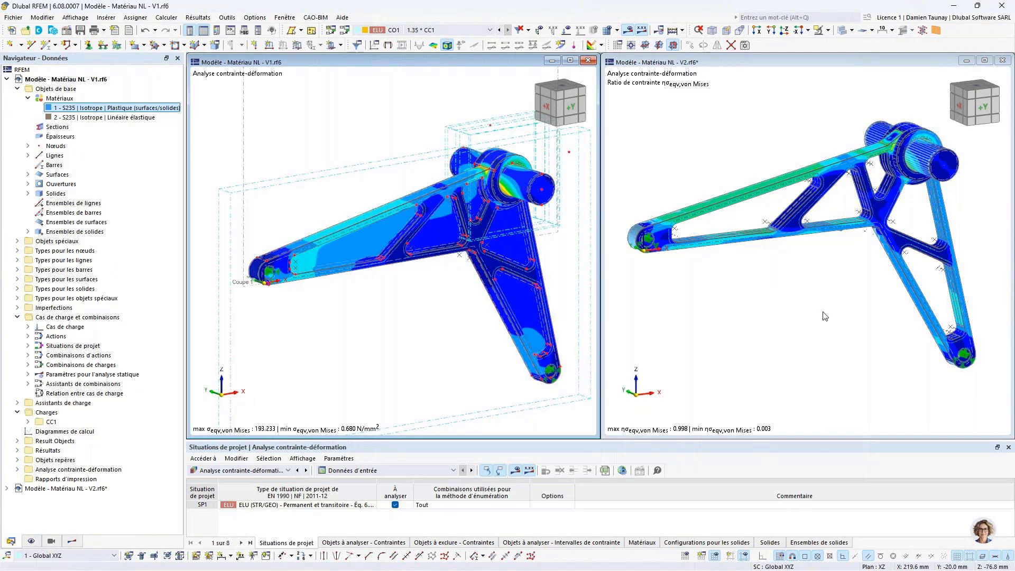
pyautogui.keyDown('ctrl'); pyautogui.moveTo(763, 319); pyautogui.dragTo(894, 285, button='middle'); pyautogui.keyUp('ctrl')
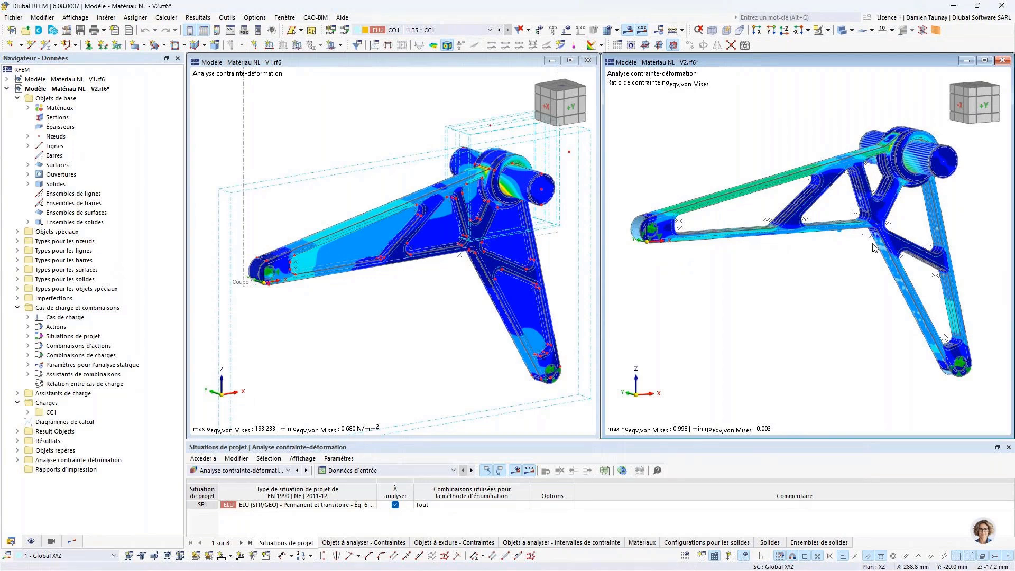
pyautogui.keyDown('ctrl'); pyautogui.moveTo(849, 310); pyautogui.dragTo(802, 314, button='middle'); pyautogui.keyUp('ctrl')
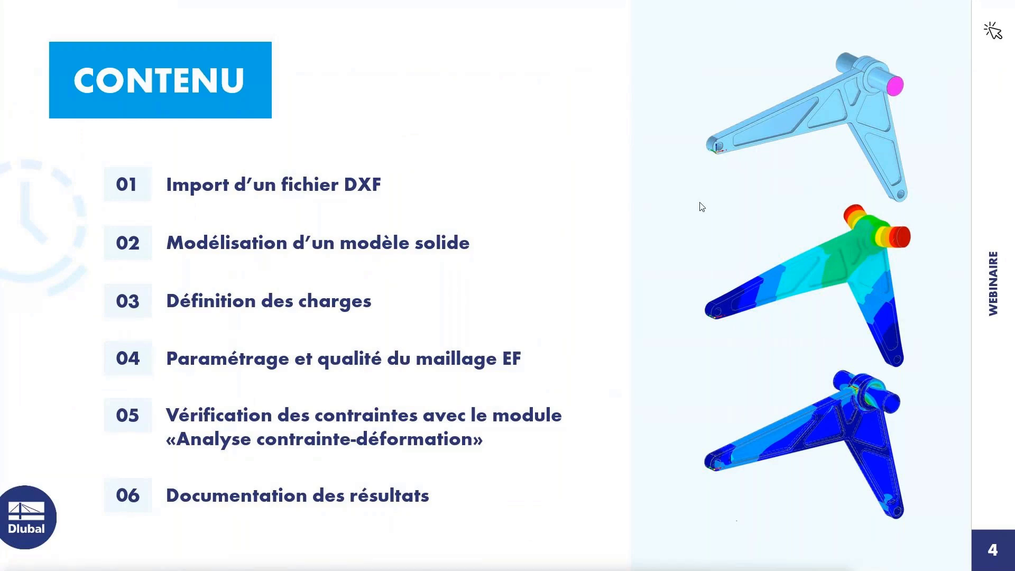
pyautogui.click(679, 320)
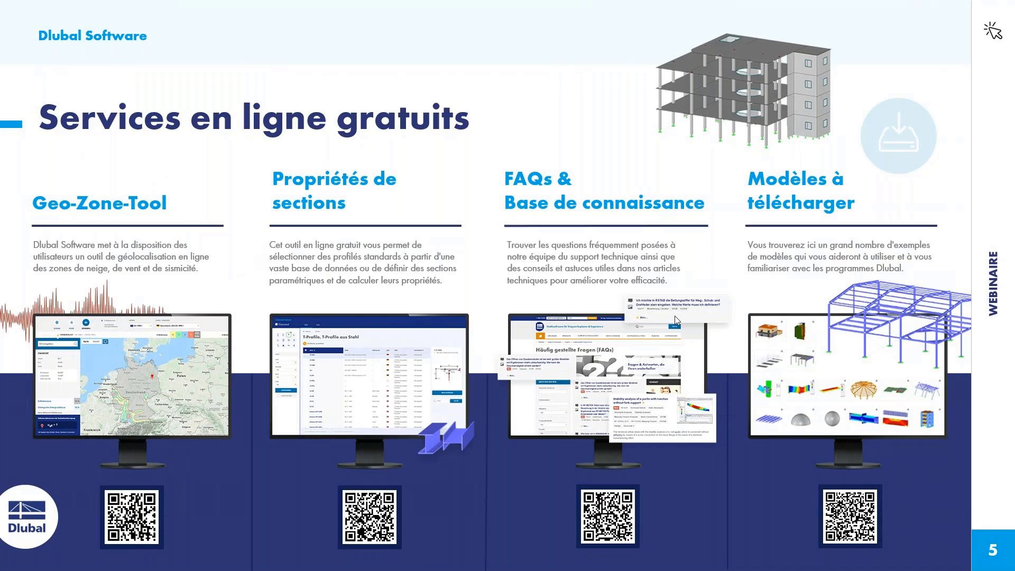
pyautogui.press('Right')
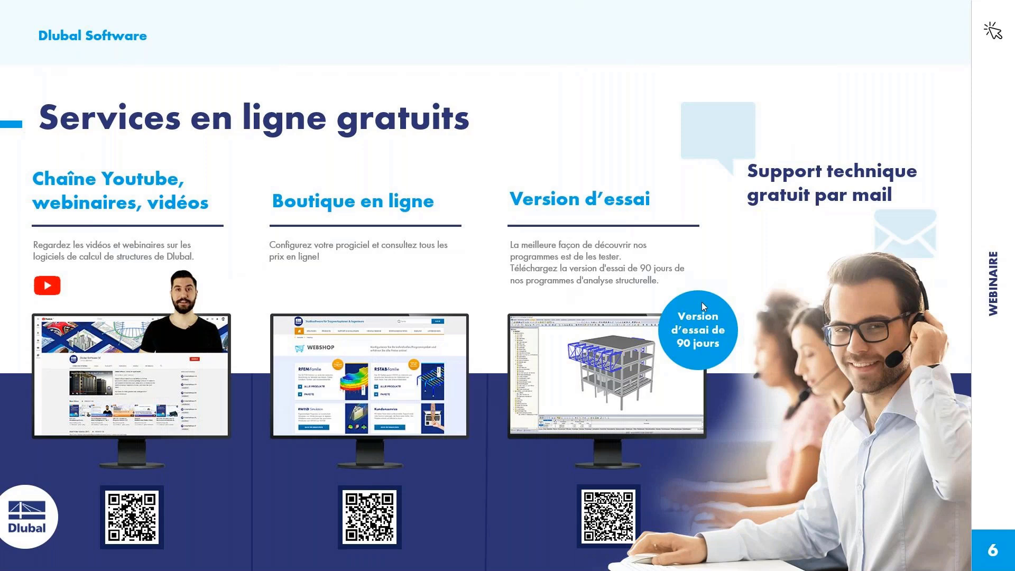
pyautogui.press('Right')
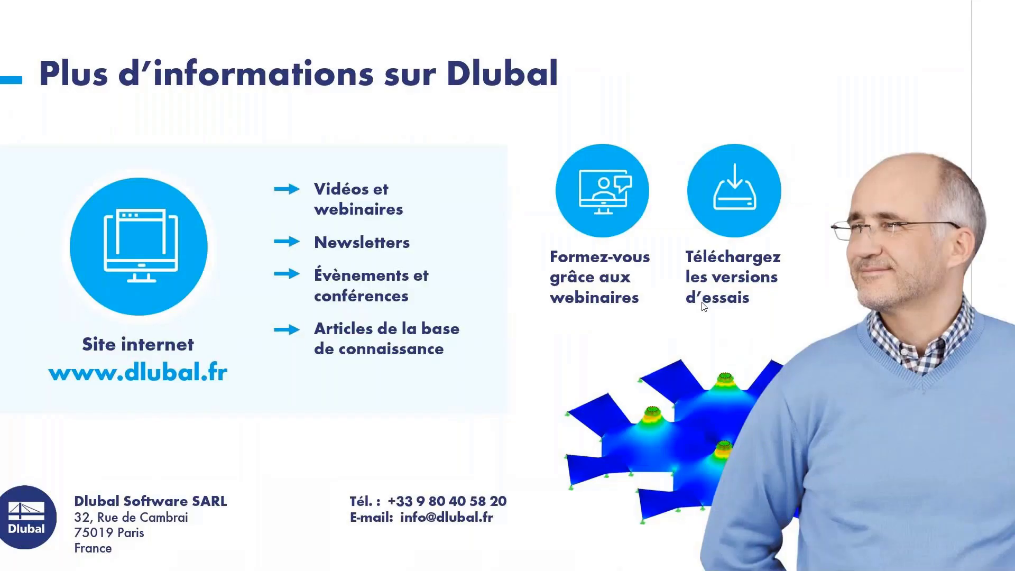